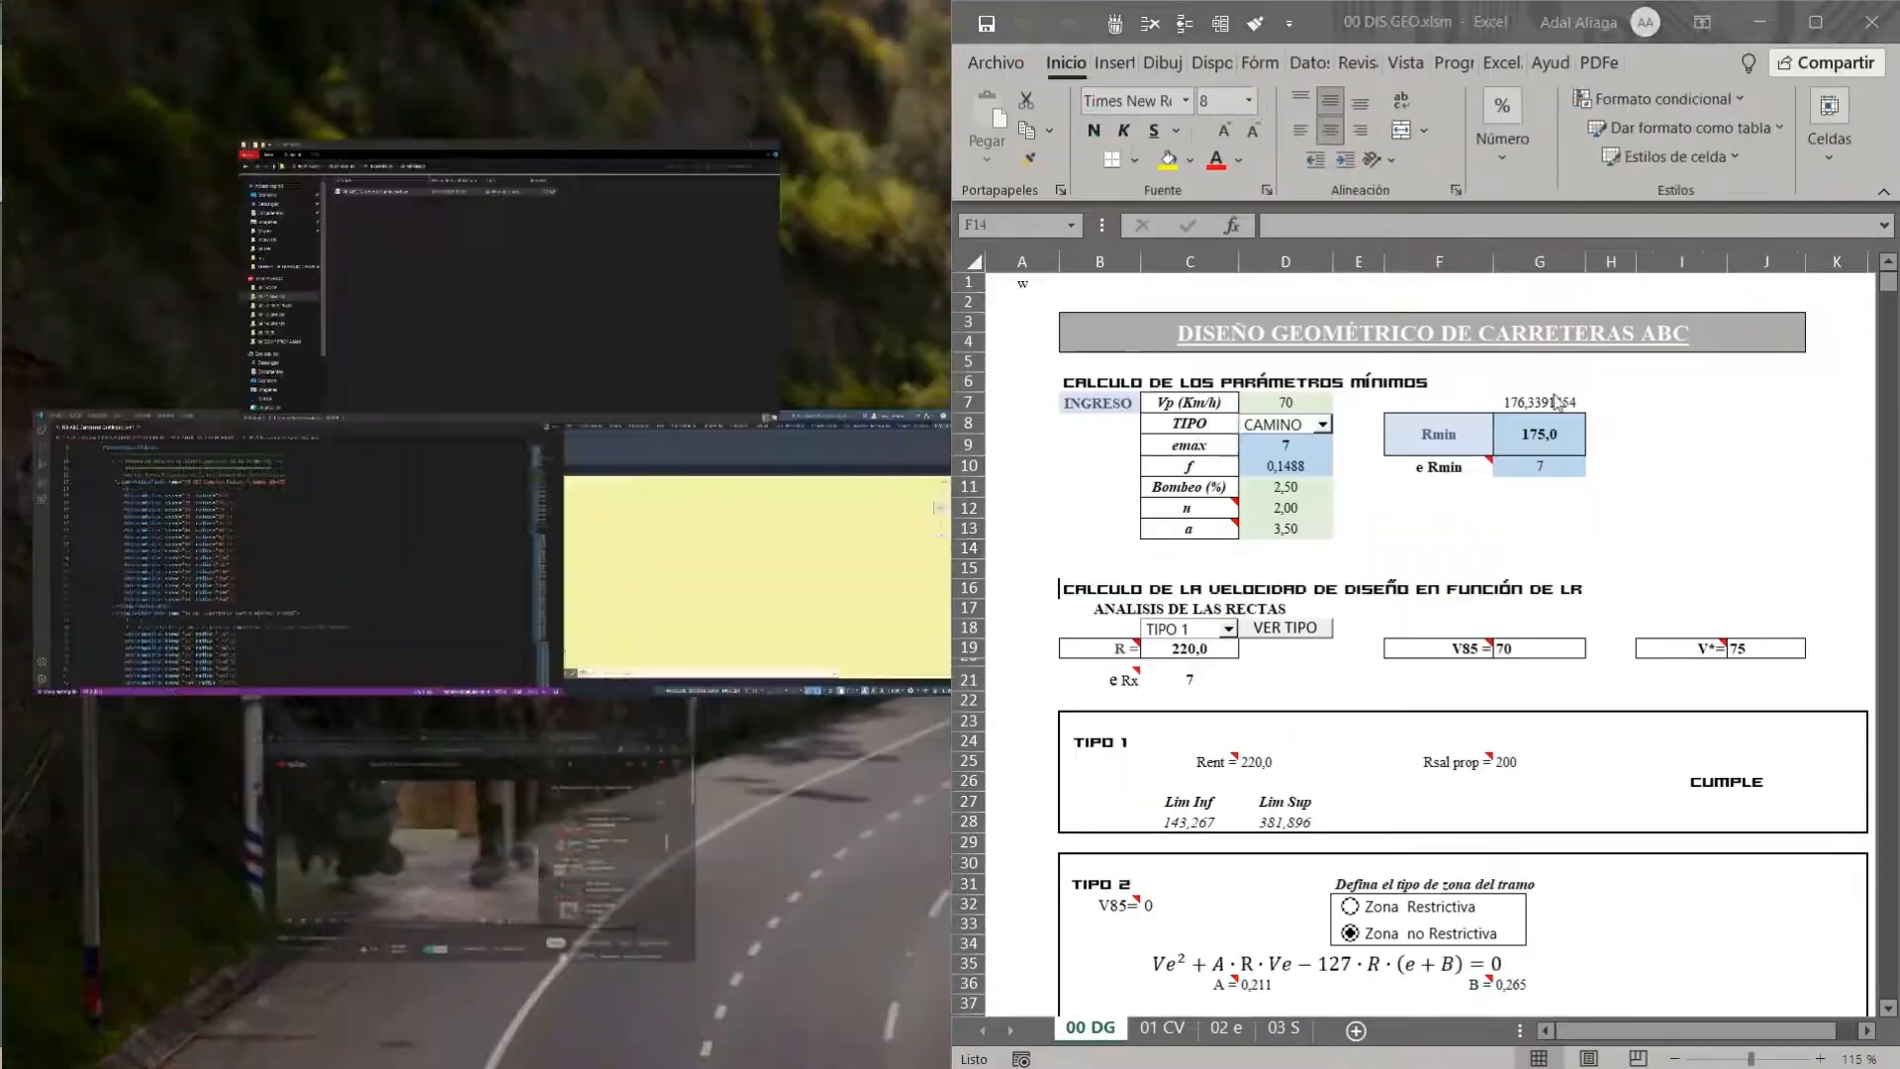
Switch the road type to CARRETERA in the minimum parameters calculation.
click(1455, 444)
click(1438, 503)
scroll(1452, 505, down, 6)
scroll(1455, 503, up, 6)
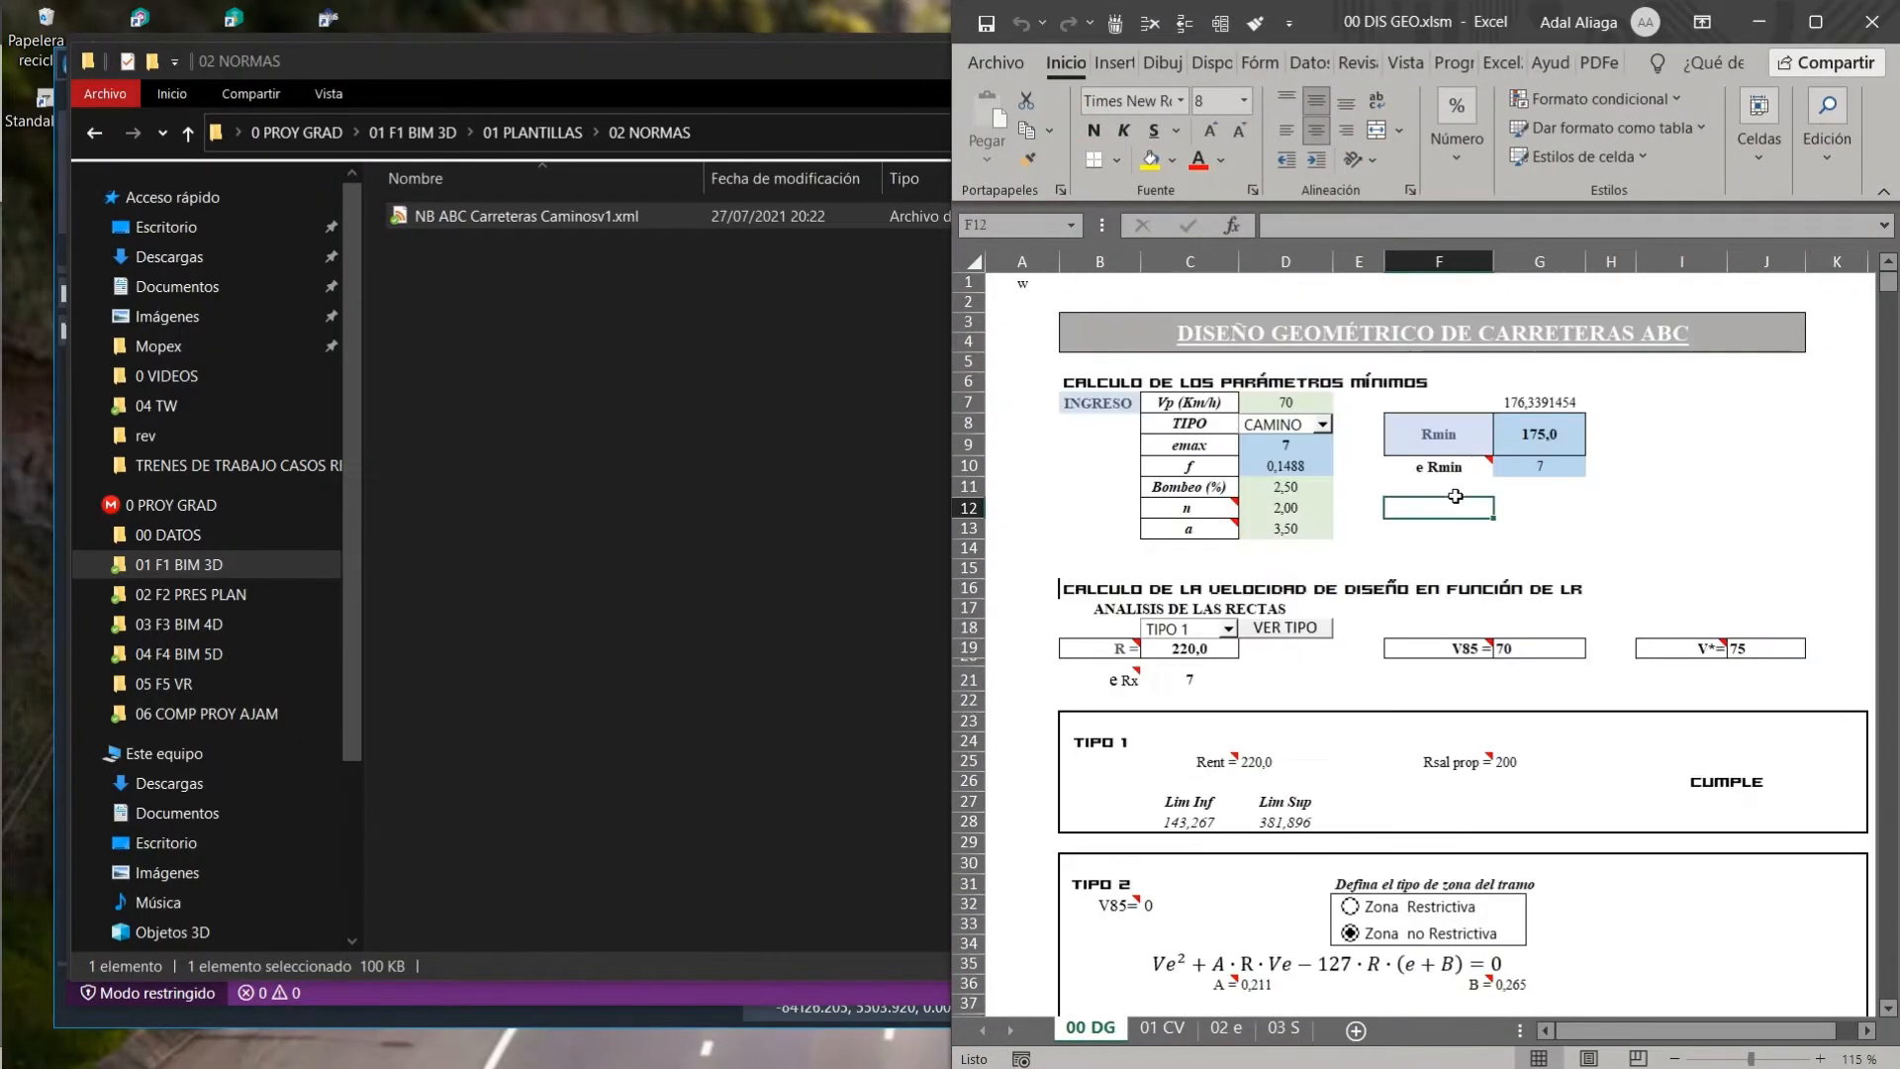
scroll(1396, 502, down, 2)
scroll(1395, 502, up, 2)
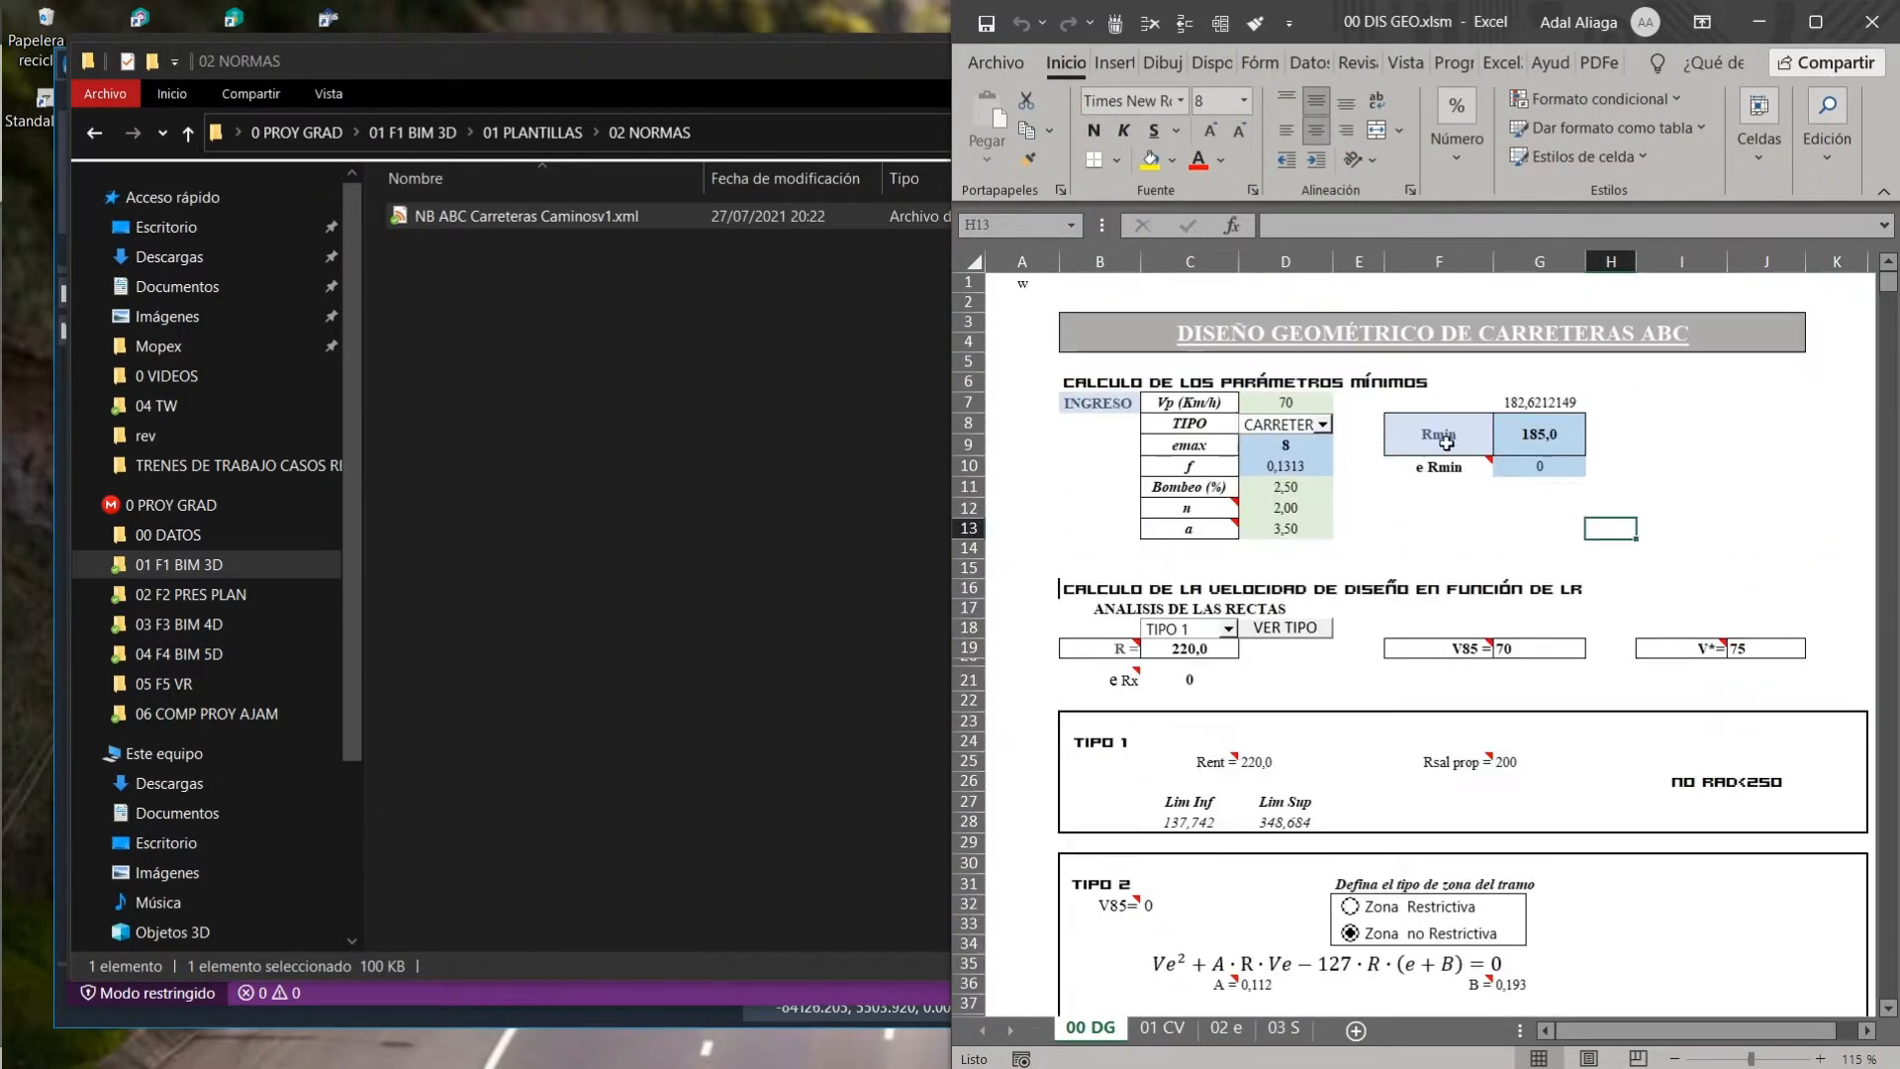
scroll(1442, 459, down, 2)
Open the standards file NB ABC Carreteras Caminosv1.xml in Visual Studio Code and examine its minimum radius tables.
double_click(524, 216)
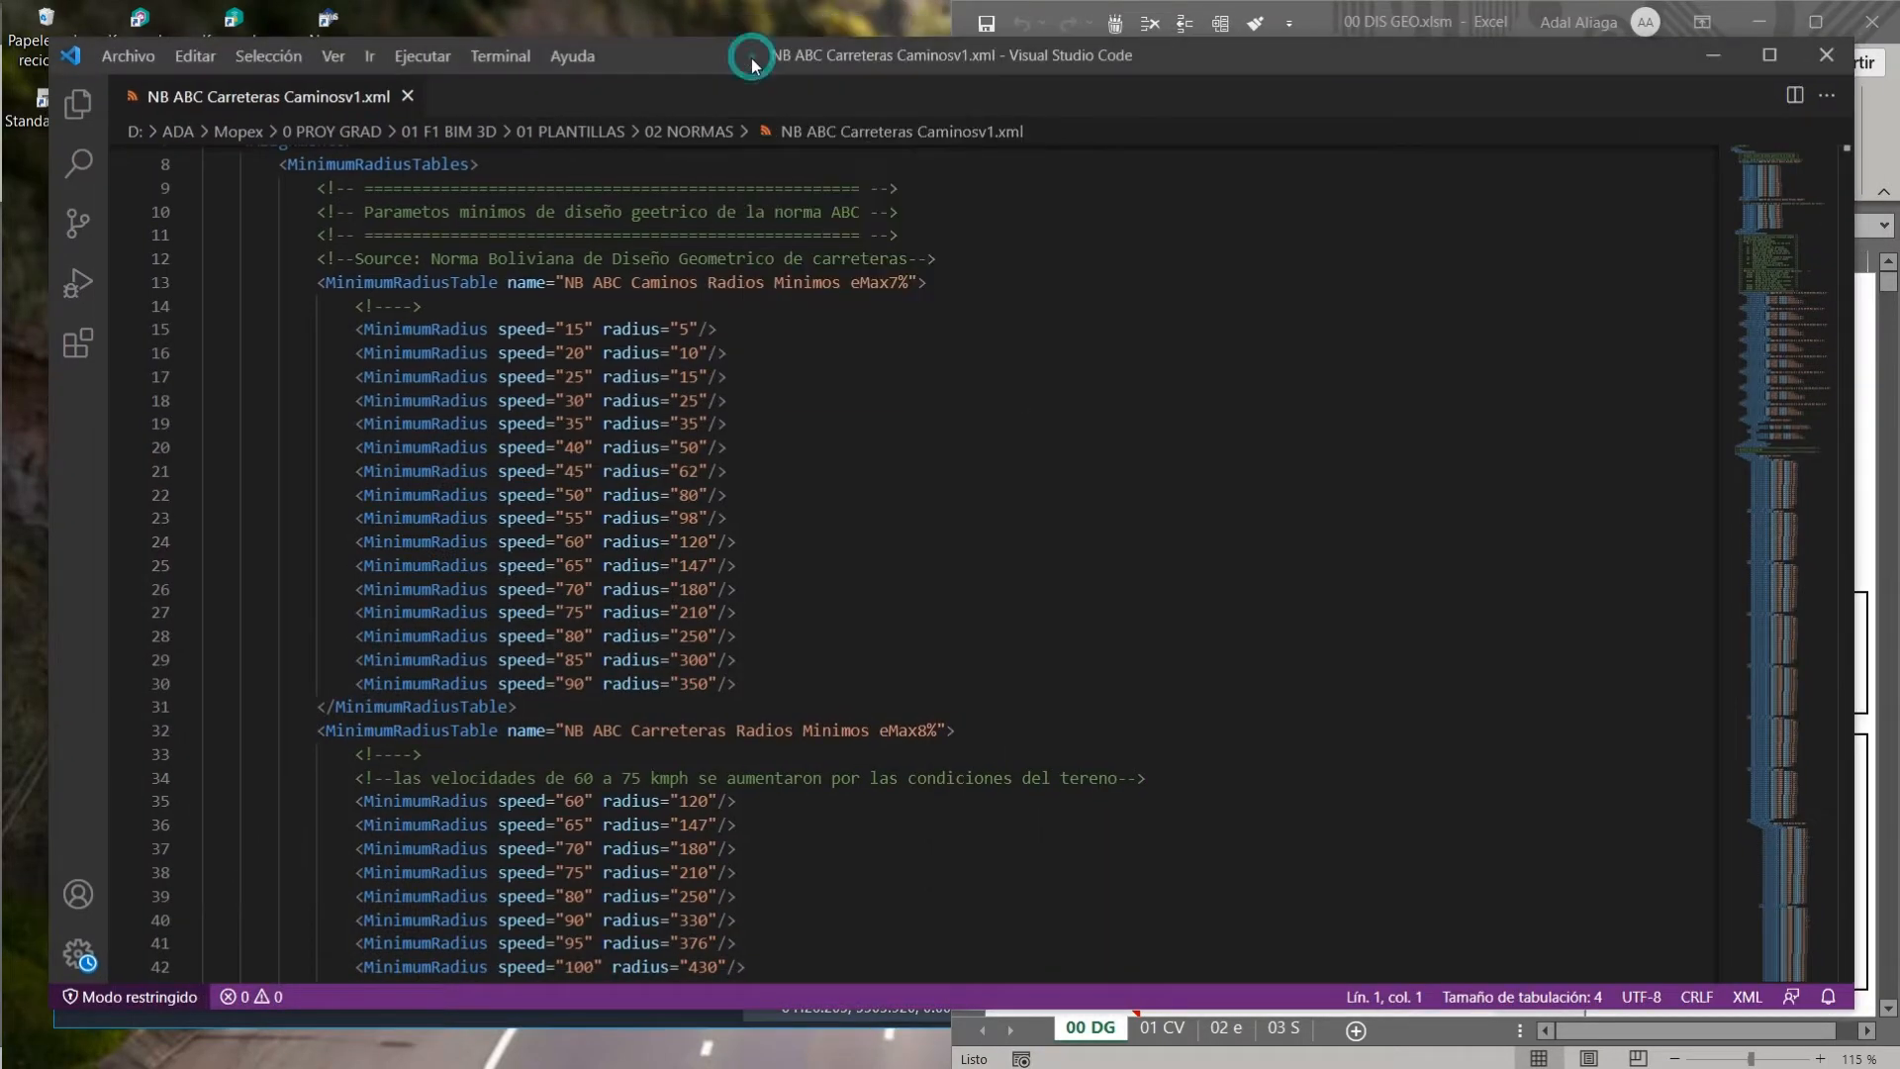
scroll(795, 479, down, 5)
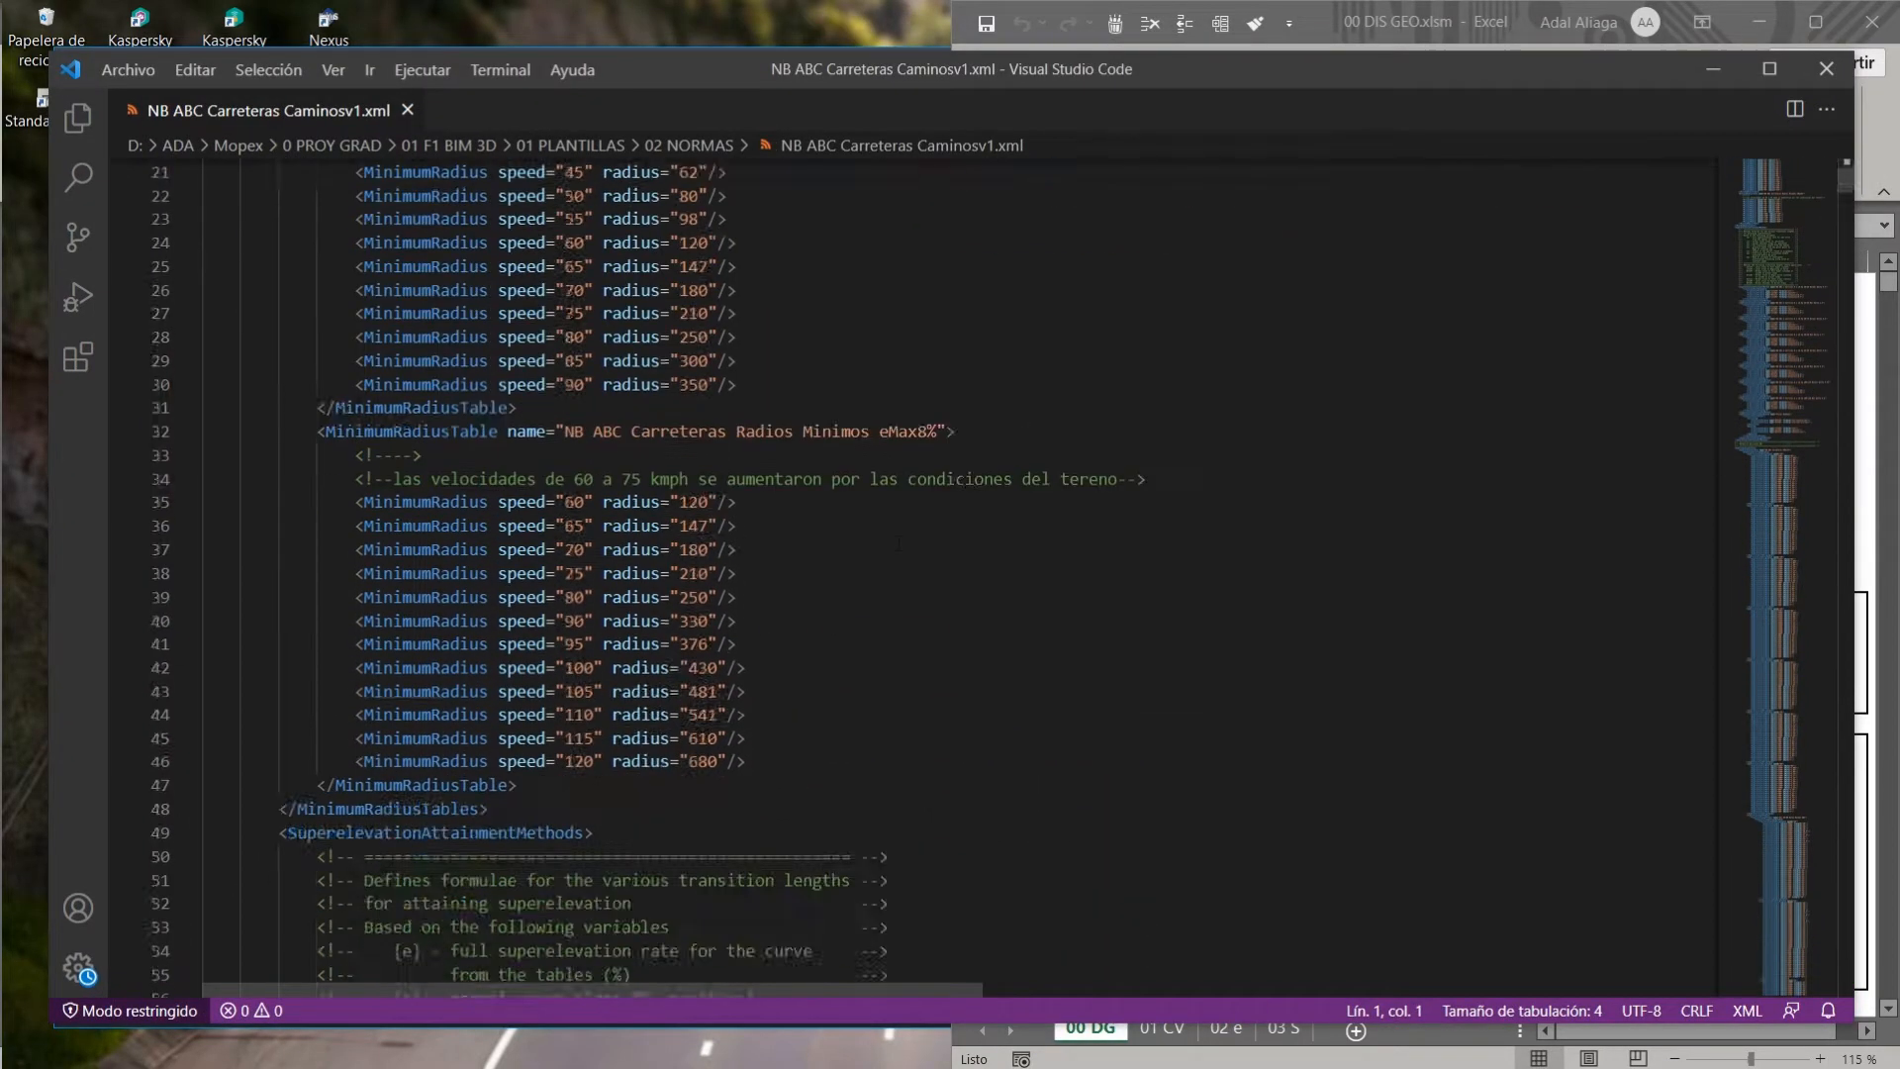
scroll(795, 479, up, 5)
scroll(795, 479, down, 3)
scroll(795, 479, up, 2)
Set the design speed Vp to 15 km/h in the Excel workbook and compare Rmin with the matching radius in the eMax7% XML table.
click(1366, 24)
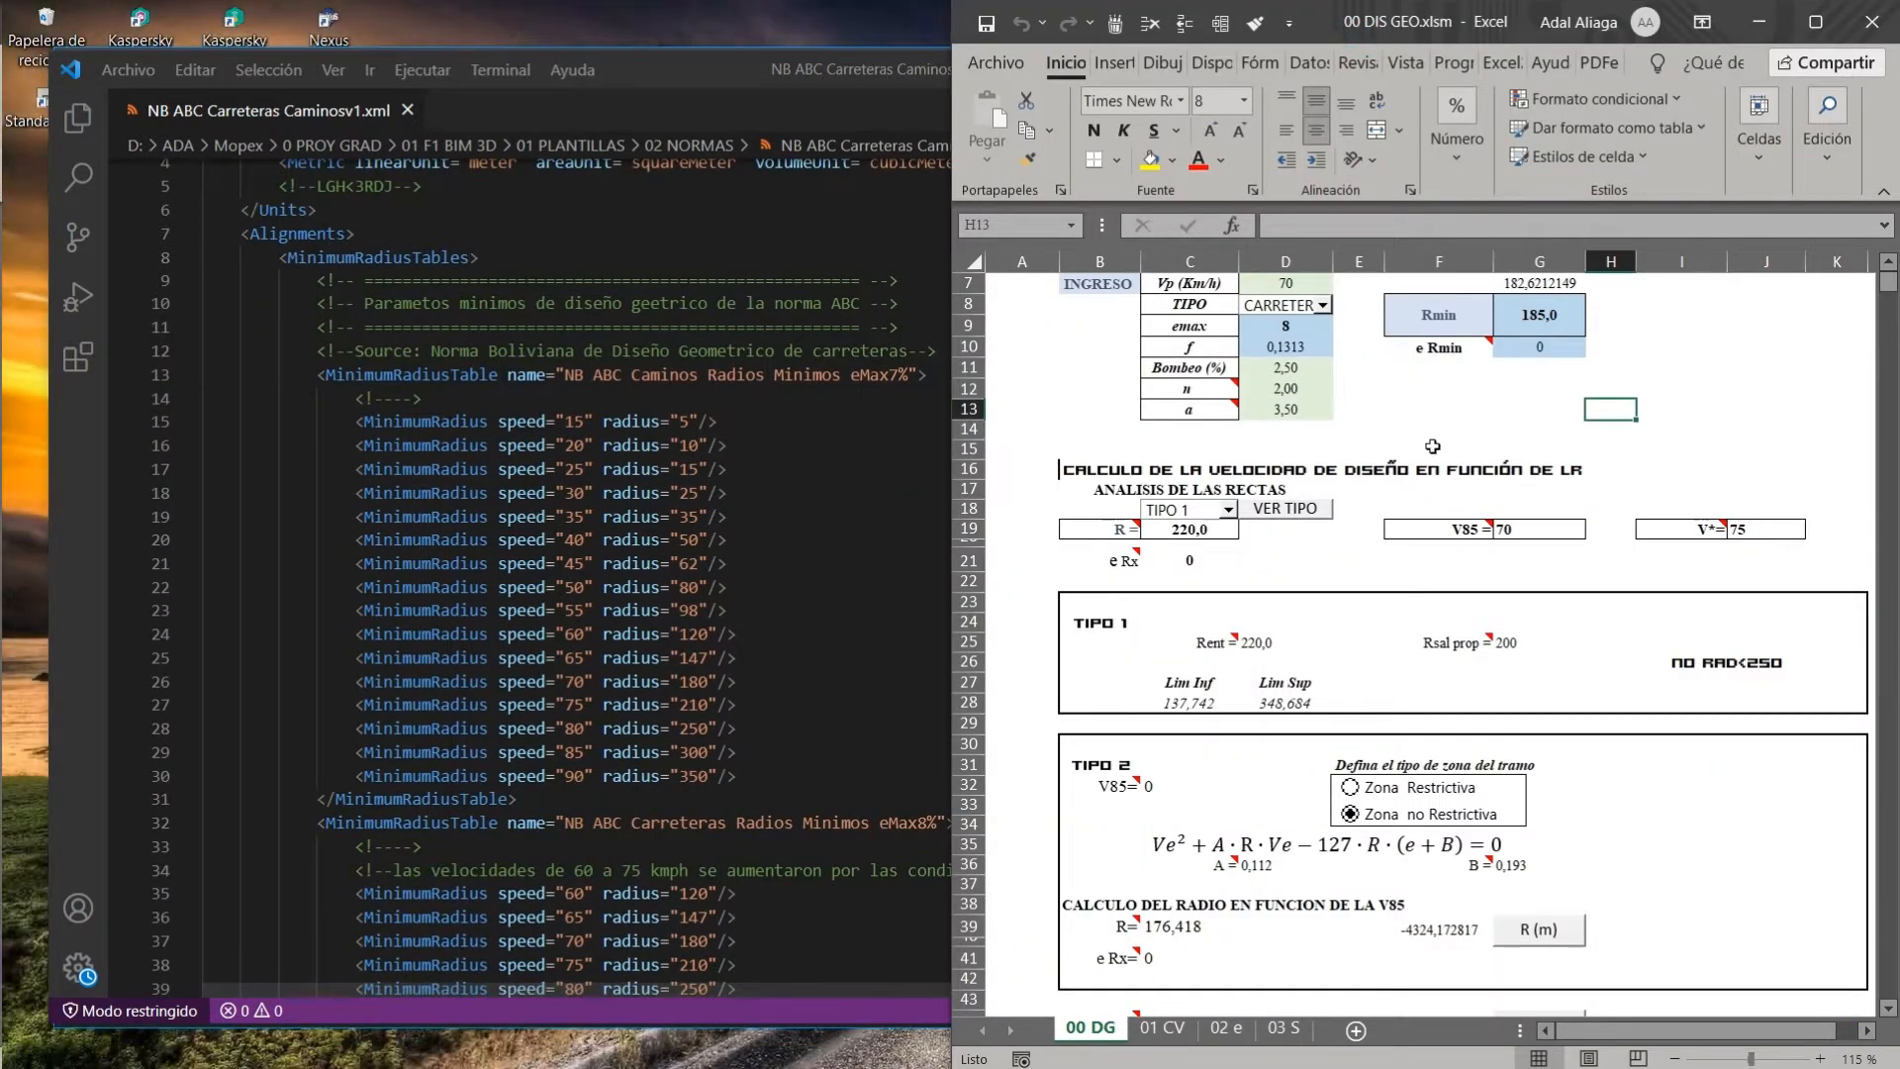
scroll(1490, 495, up, 1)
click(1490, 490)
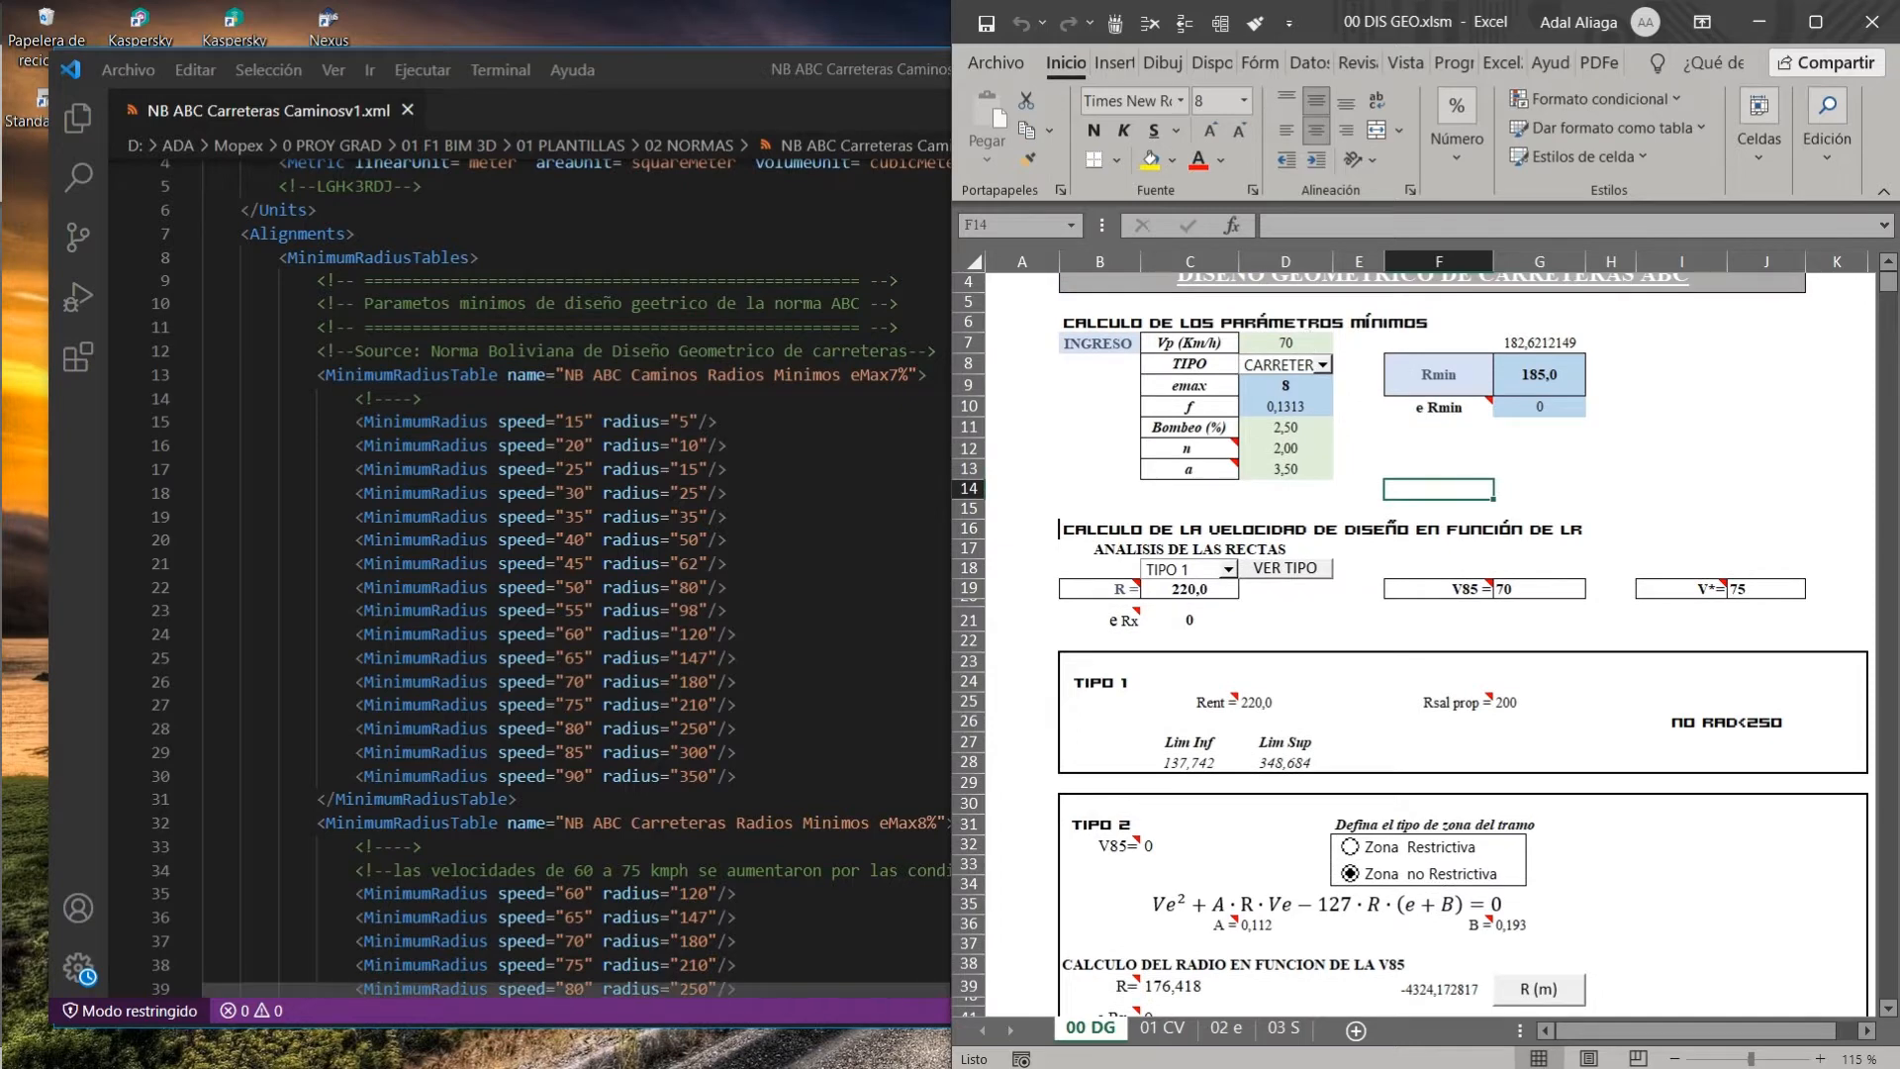
click(1289, 341)
text(15)
key(Return)
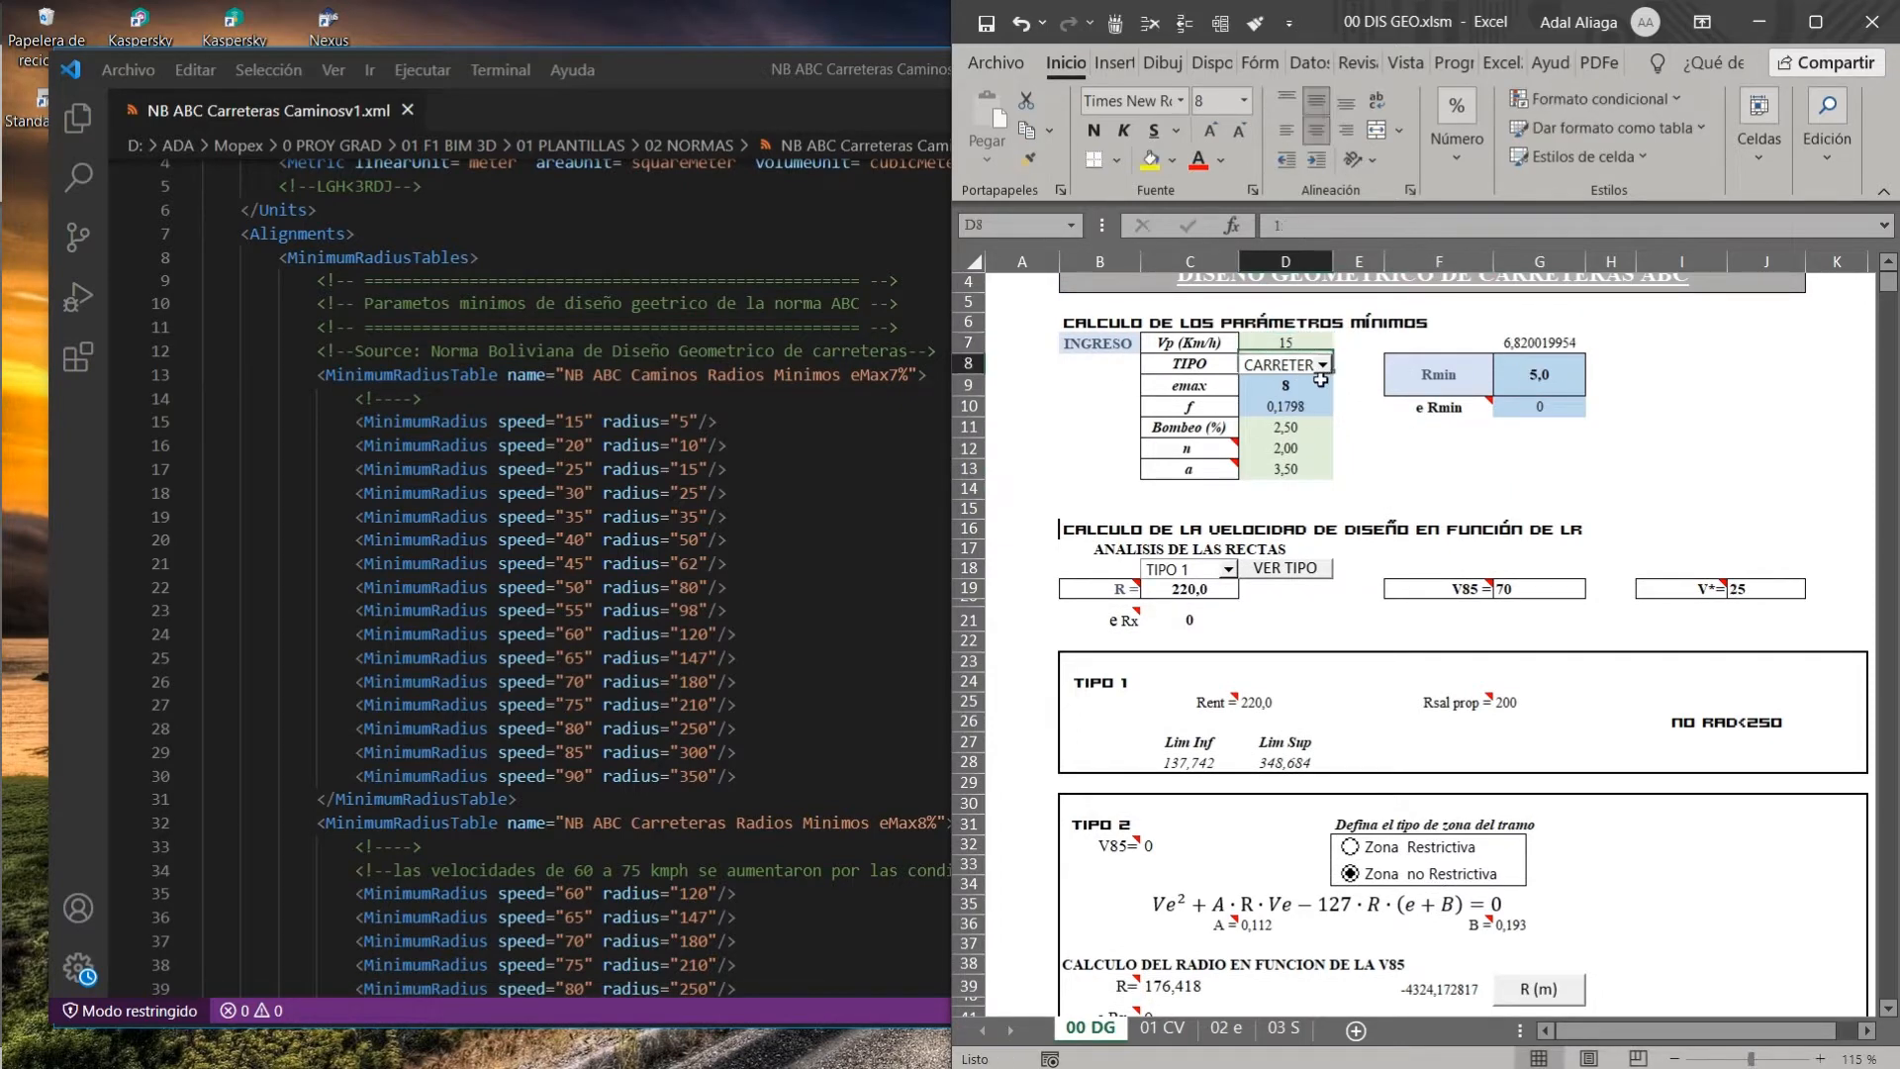
click(1537, 381)
click(683, 421)
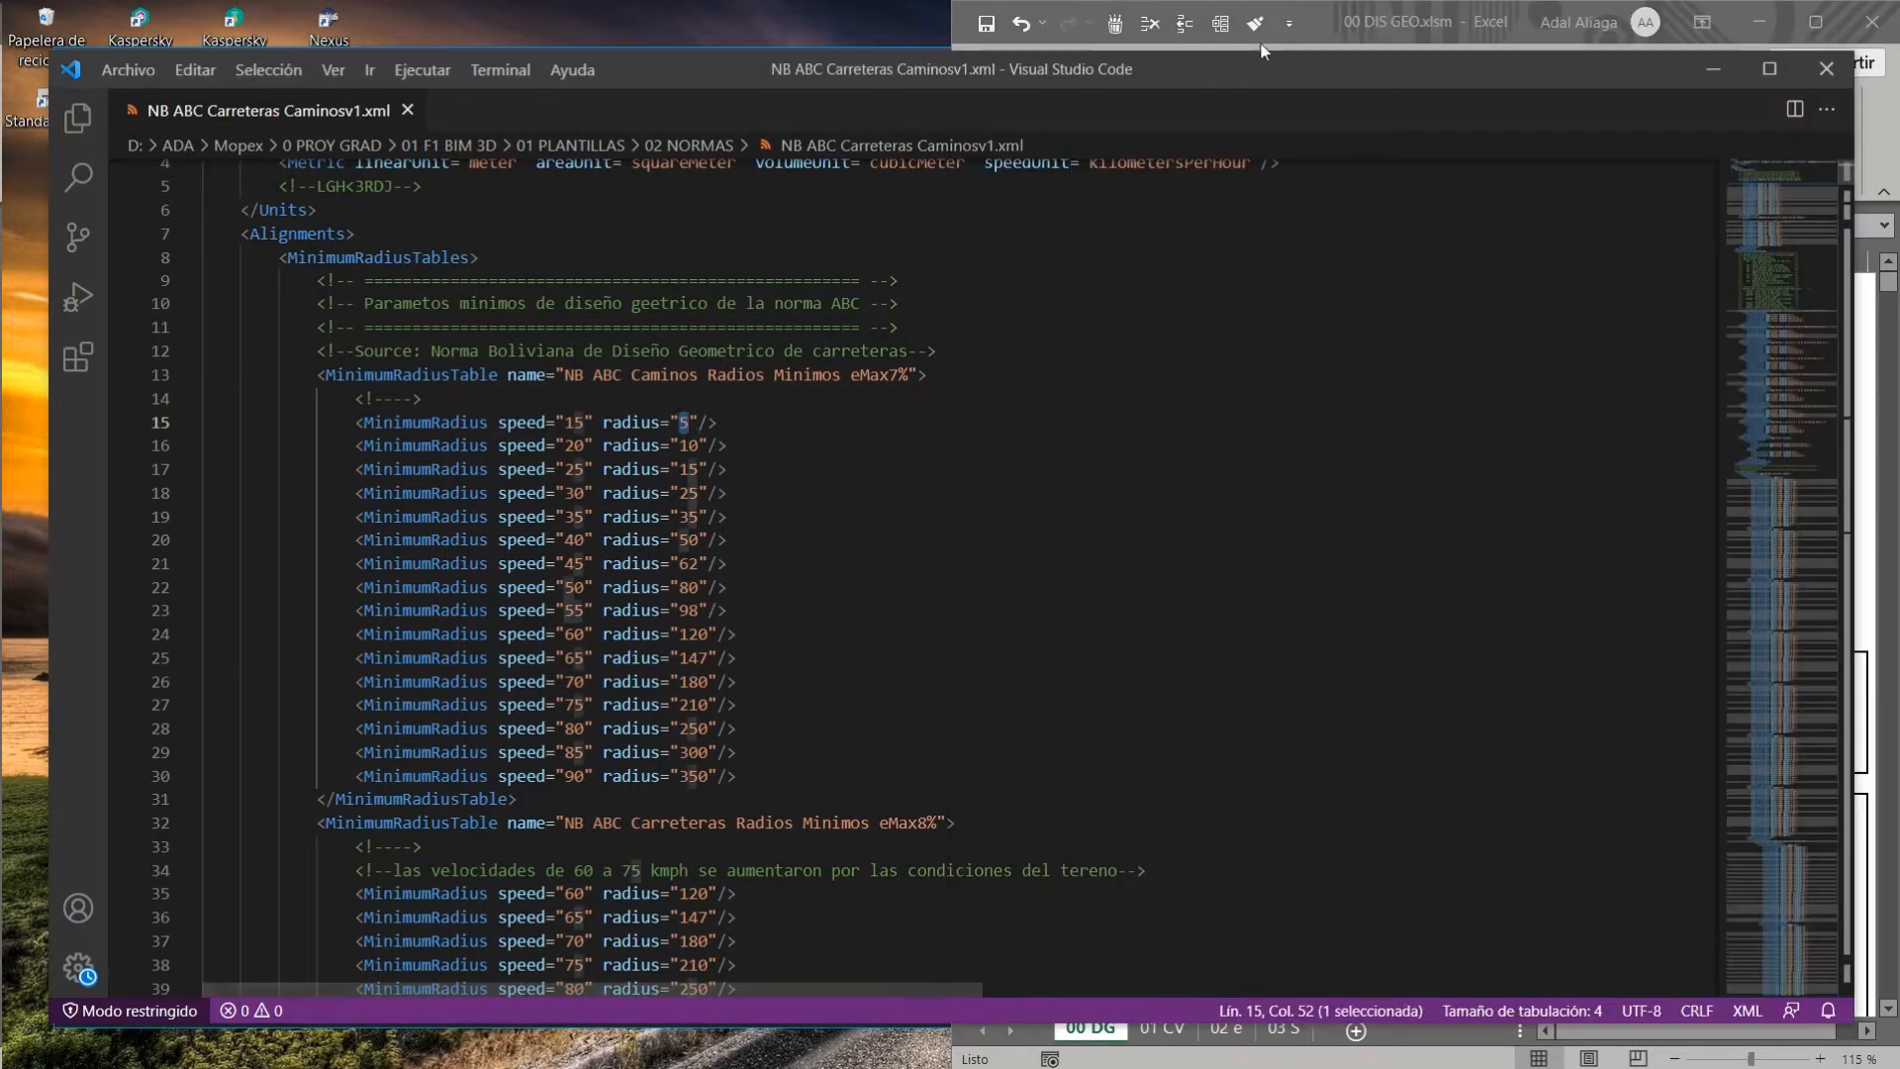
Set the design speed Vp to 20 km/h in the workbook and compare Rmin with the XML radius for that speed.
click(1300, 343)
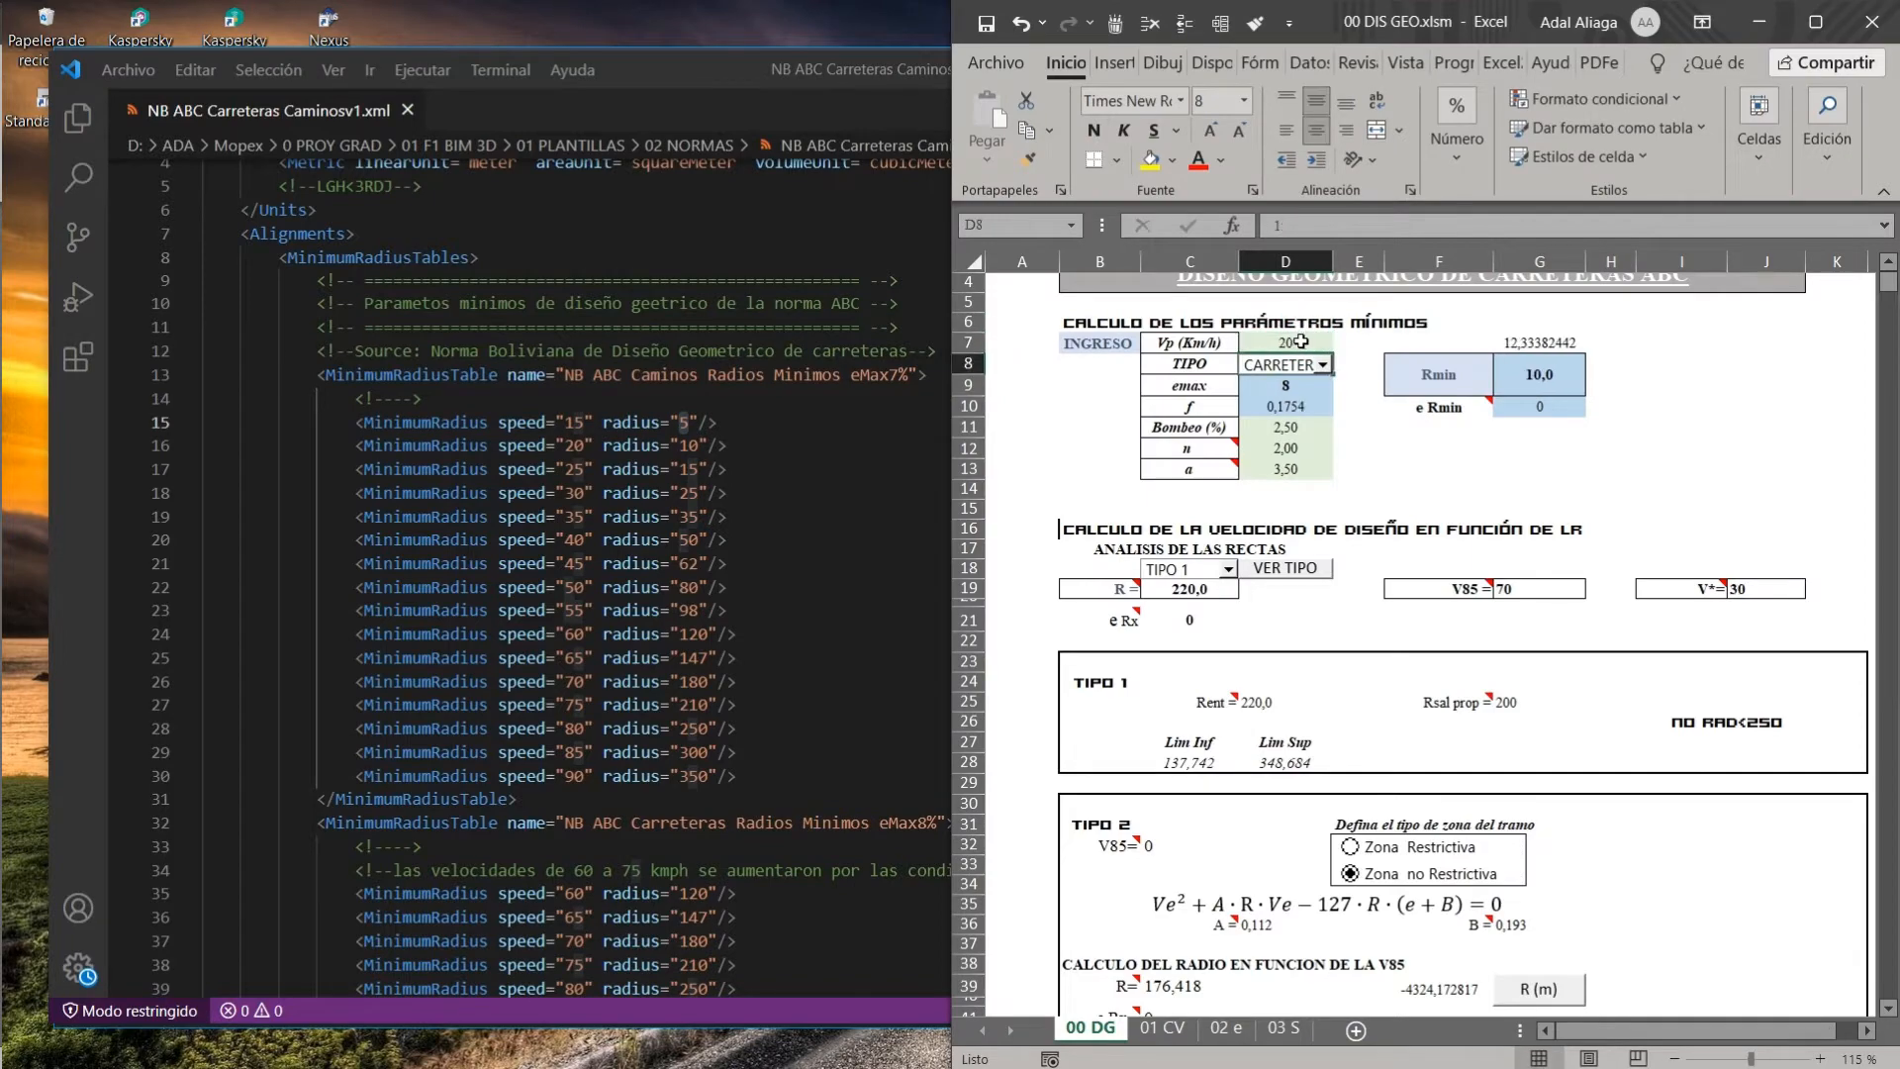
click(1517, 419)
drag(677, 446, 687, 445)
Examine the superelevation attainment methods for two-lane roads and their transition formulas in the XML file.
scroll(683, 465, down, 20)
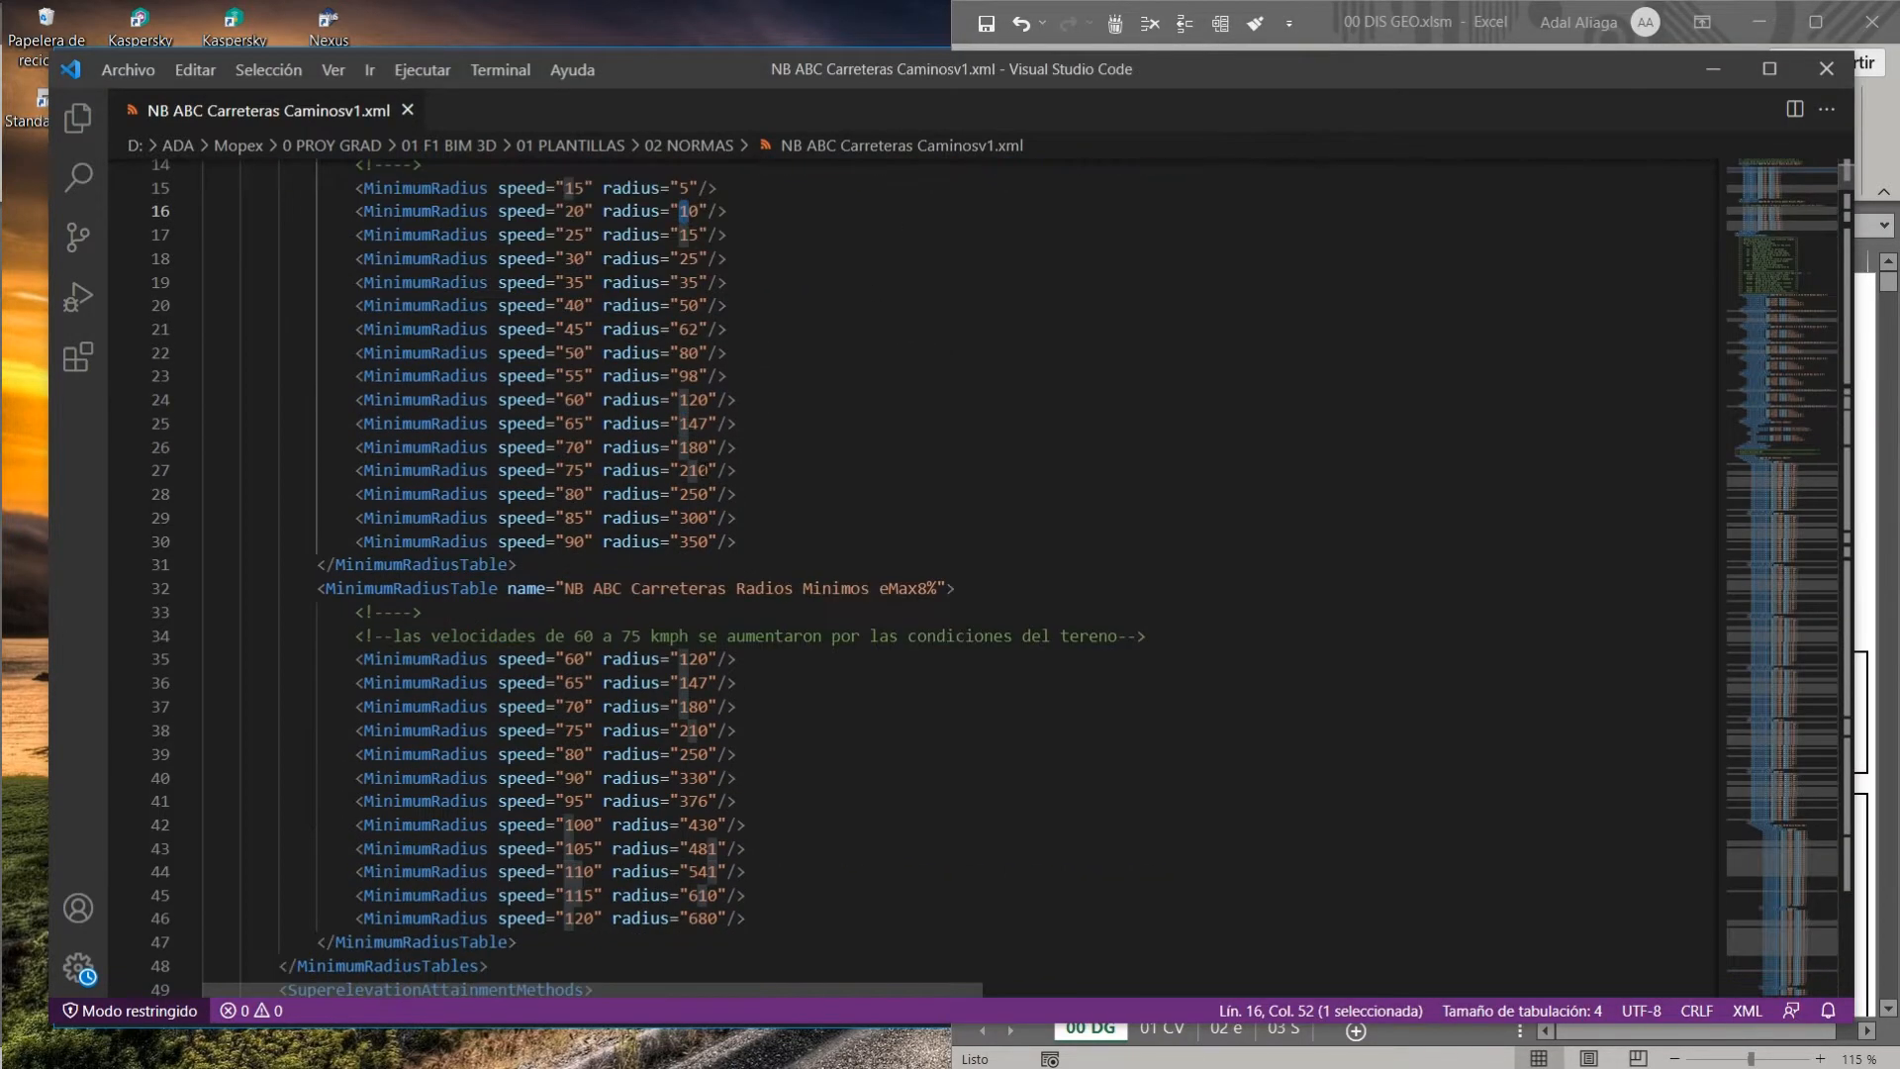
scroll(677, 502, up, 1)
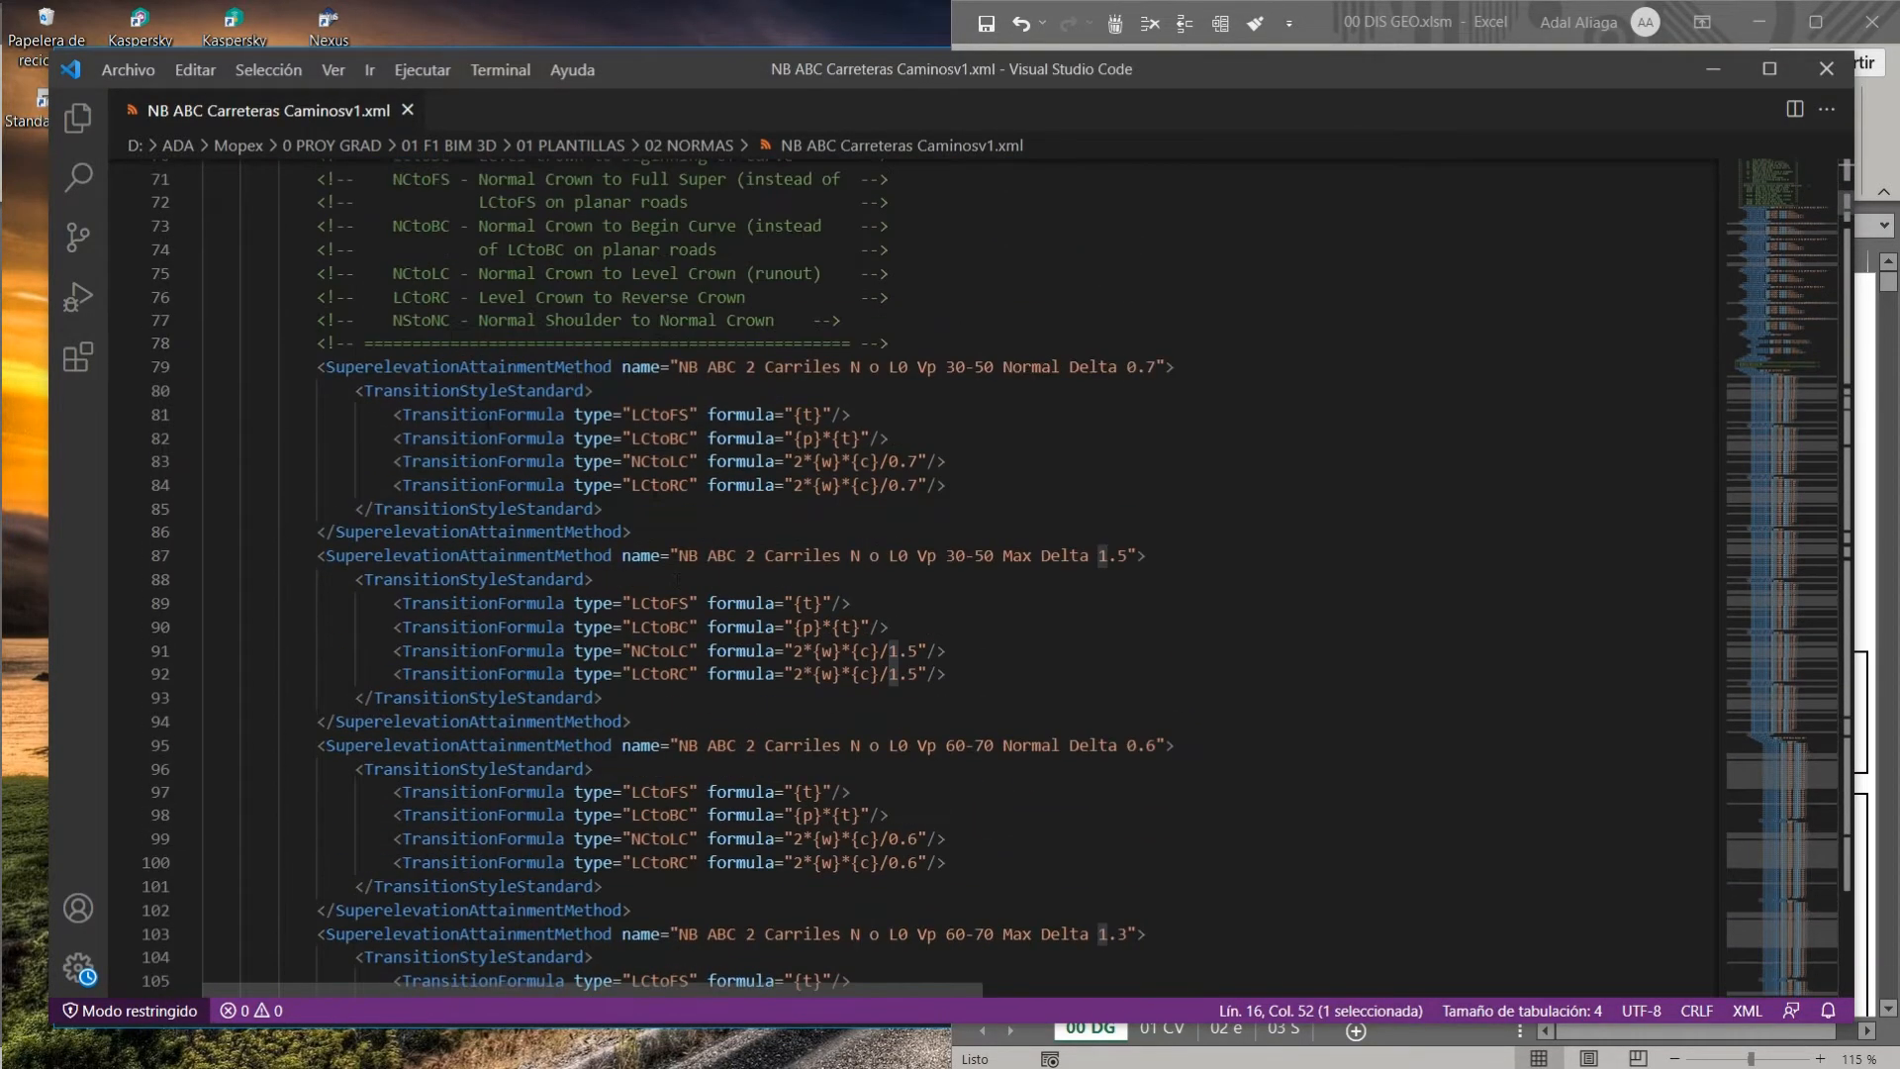
drag(316, 366, 947, 862)
scroll(953, 528, down, 5)
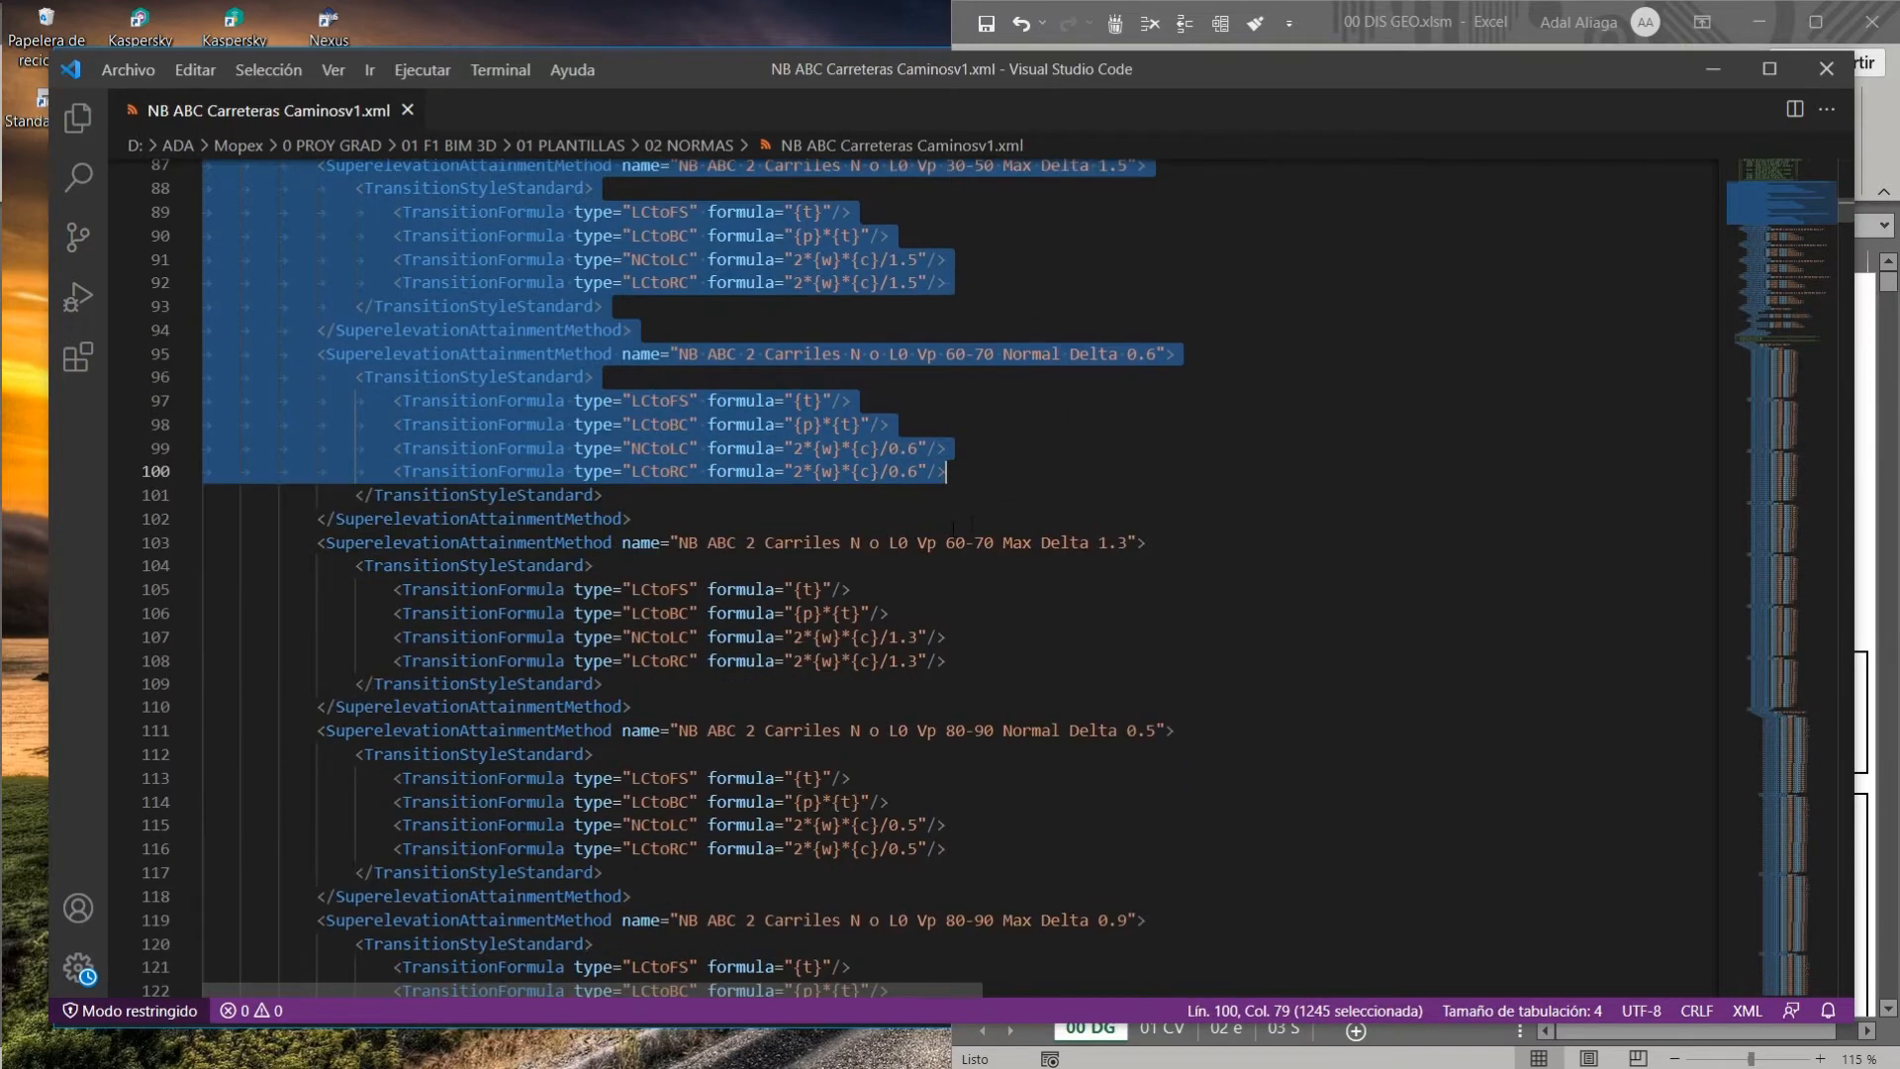
scroll(975, 522, up, 4)
click(962, 261)
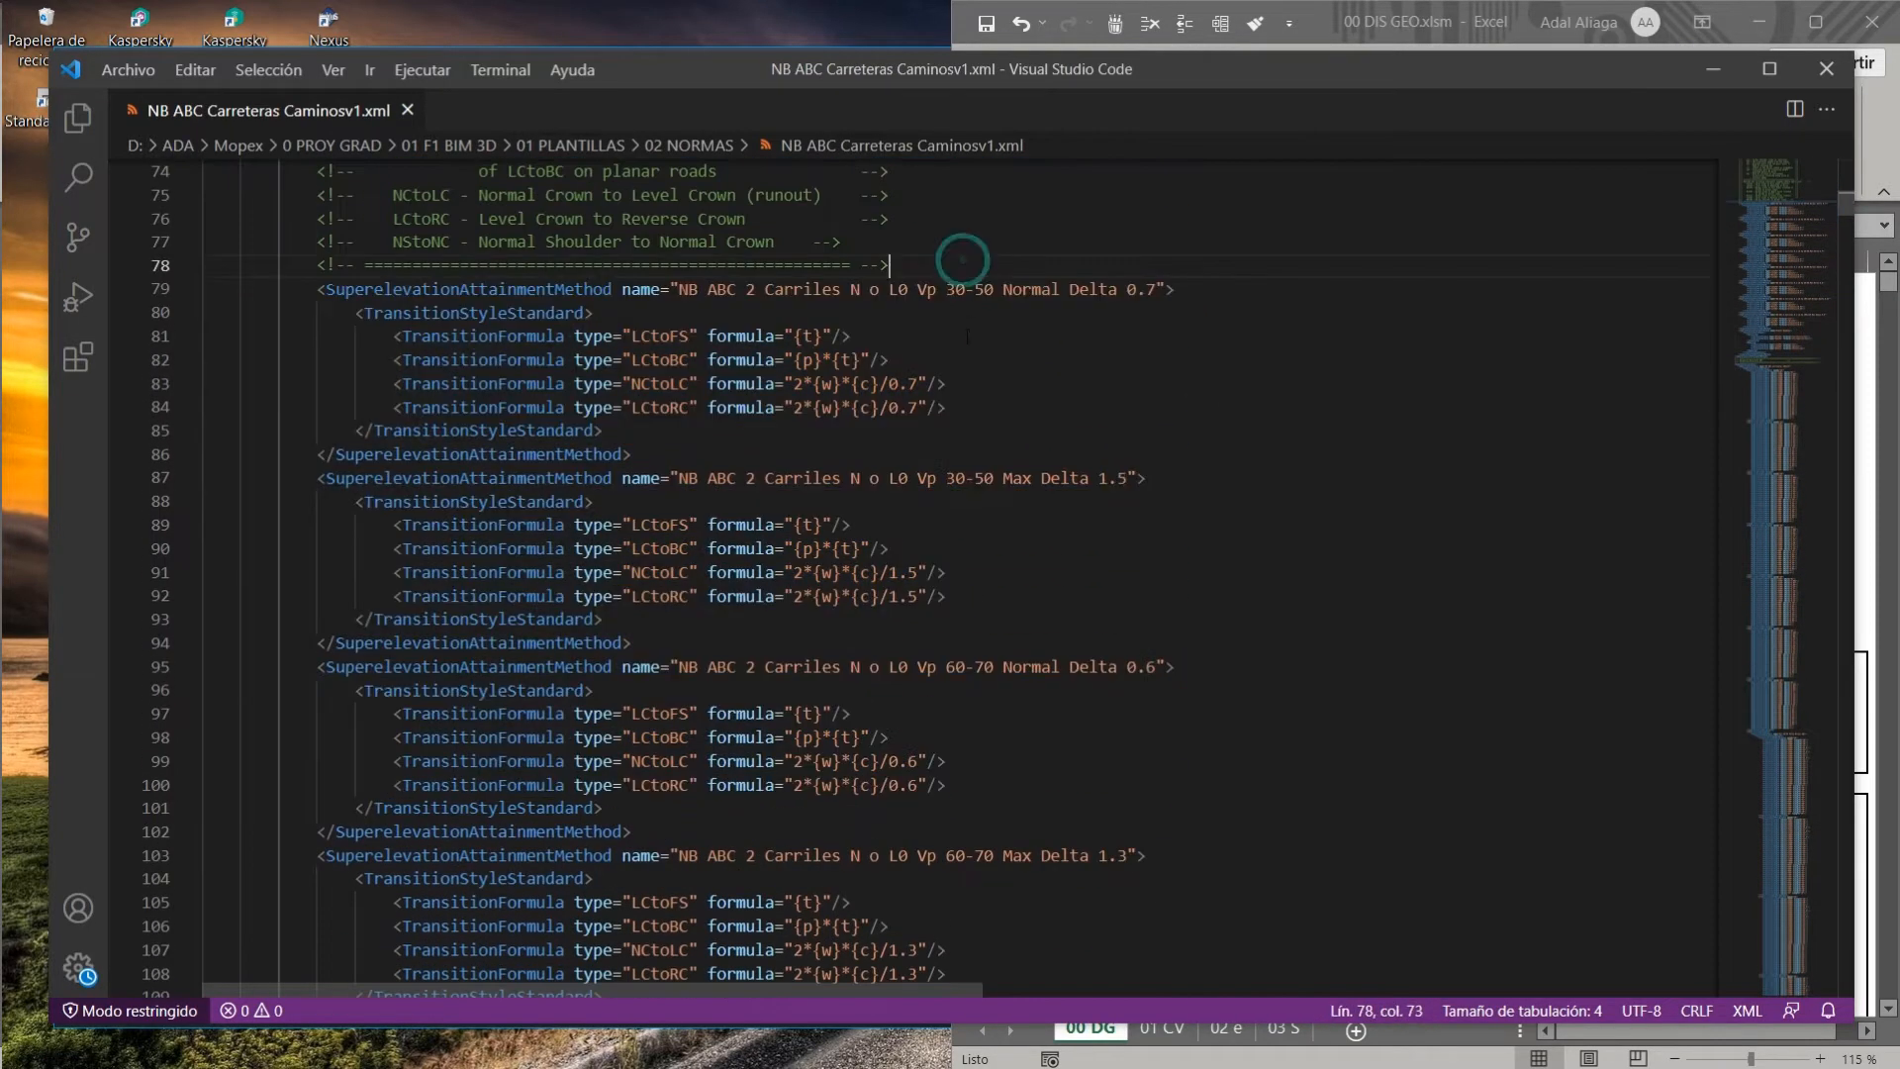
Examine the NB ABC Carreteras eMax7% superelevation table by design speed in the XML file.
scroll(961, 386, down, 15)
scroll(960, 393, down, 11)
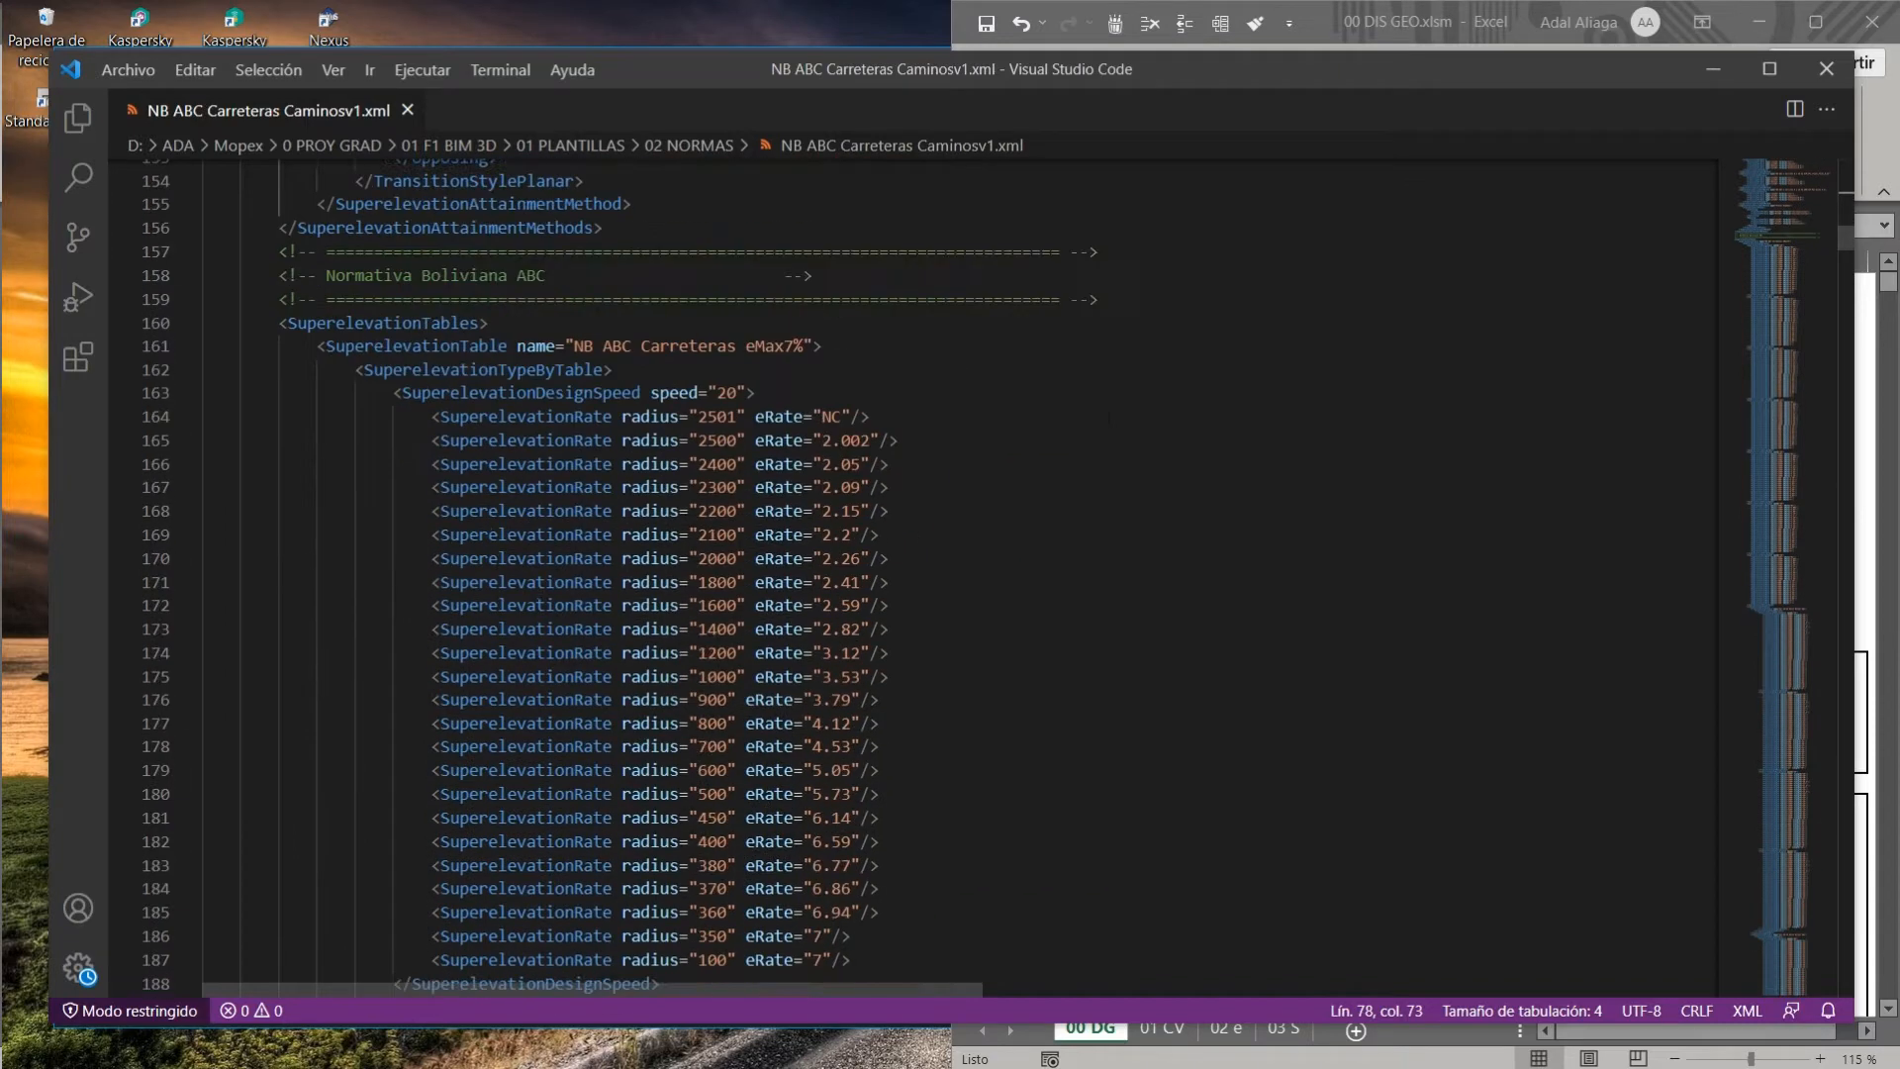
scroll(857, 461, down, 2)
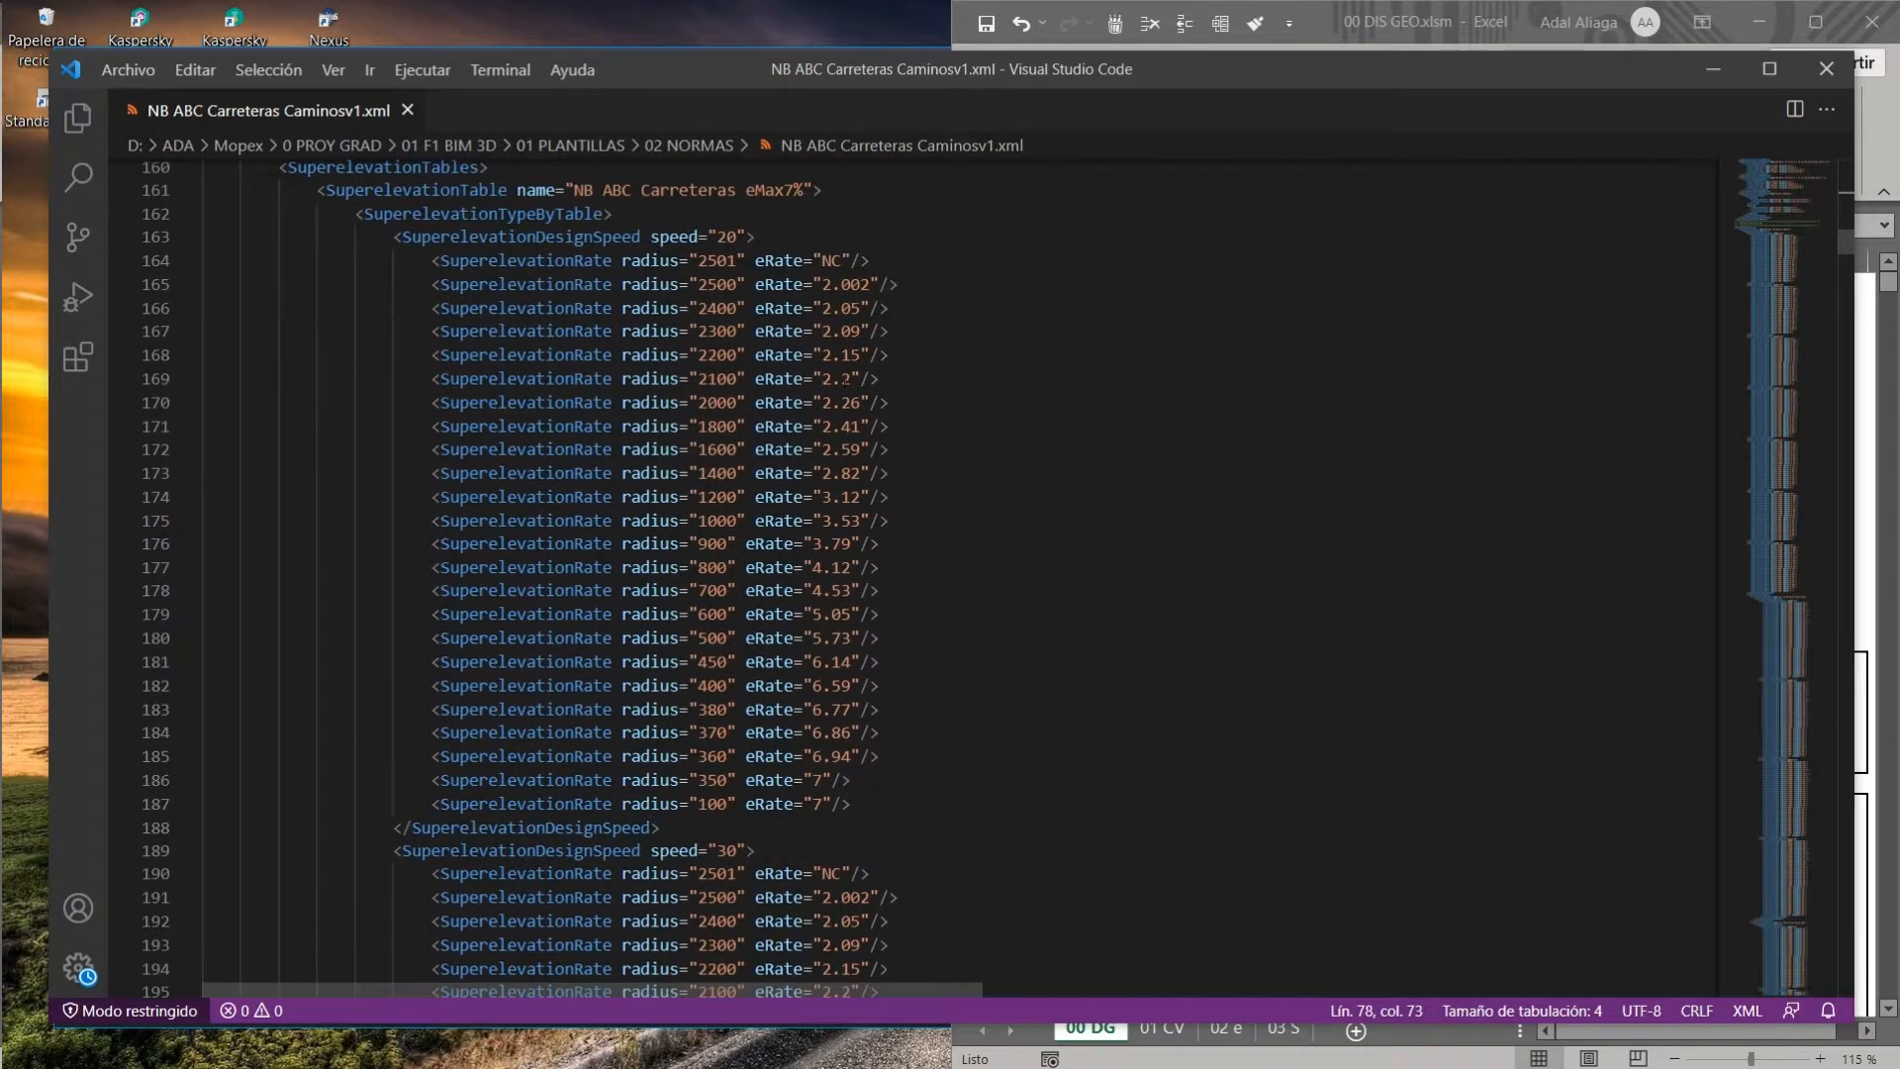
Return to the Excel workbook and set the curve radius R to 2400 in the design speed calculation.
click(1351, 44)
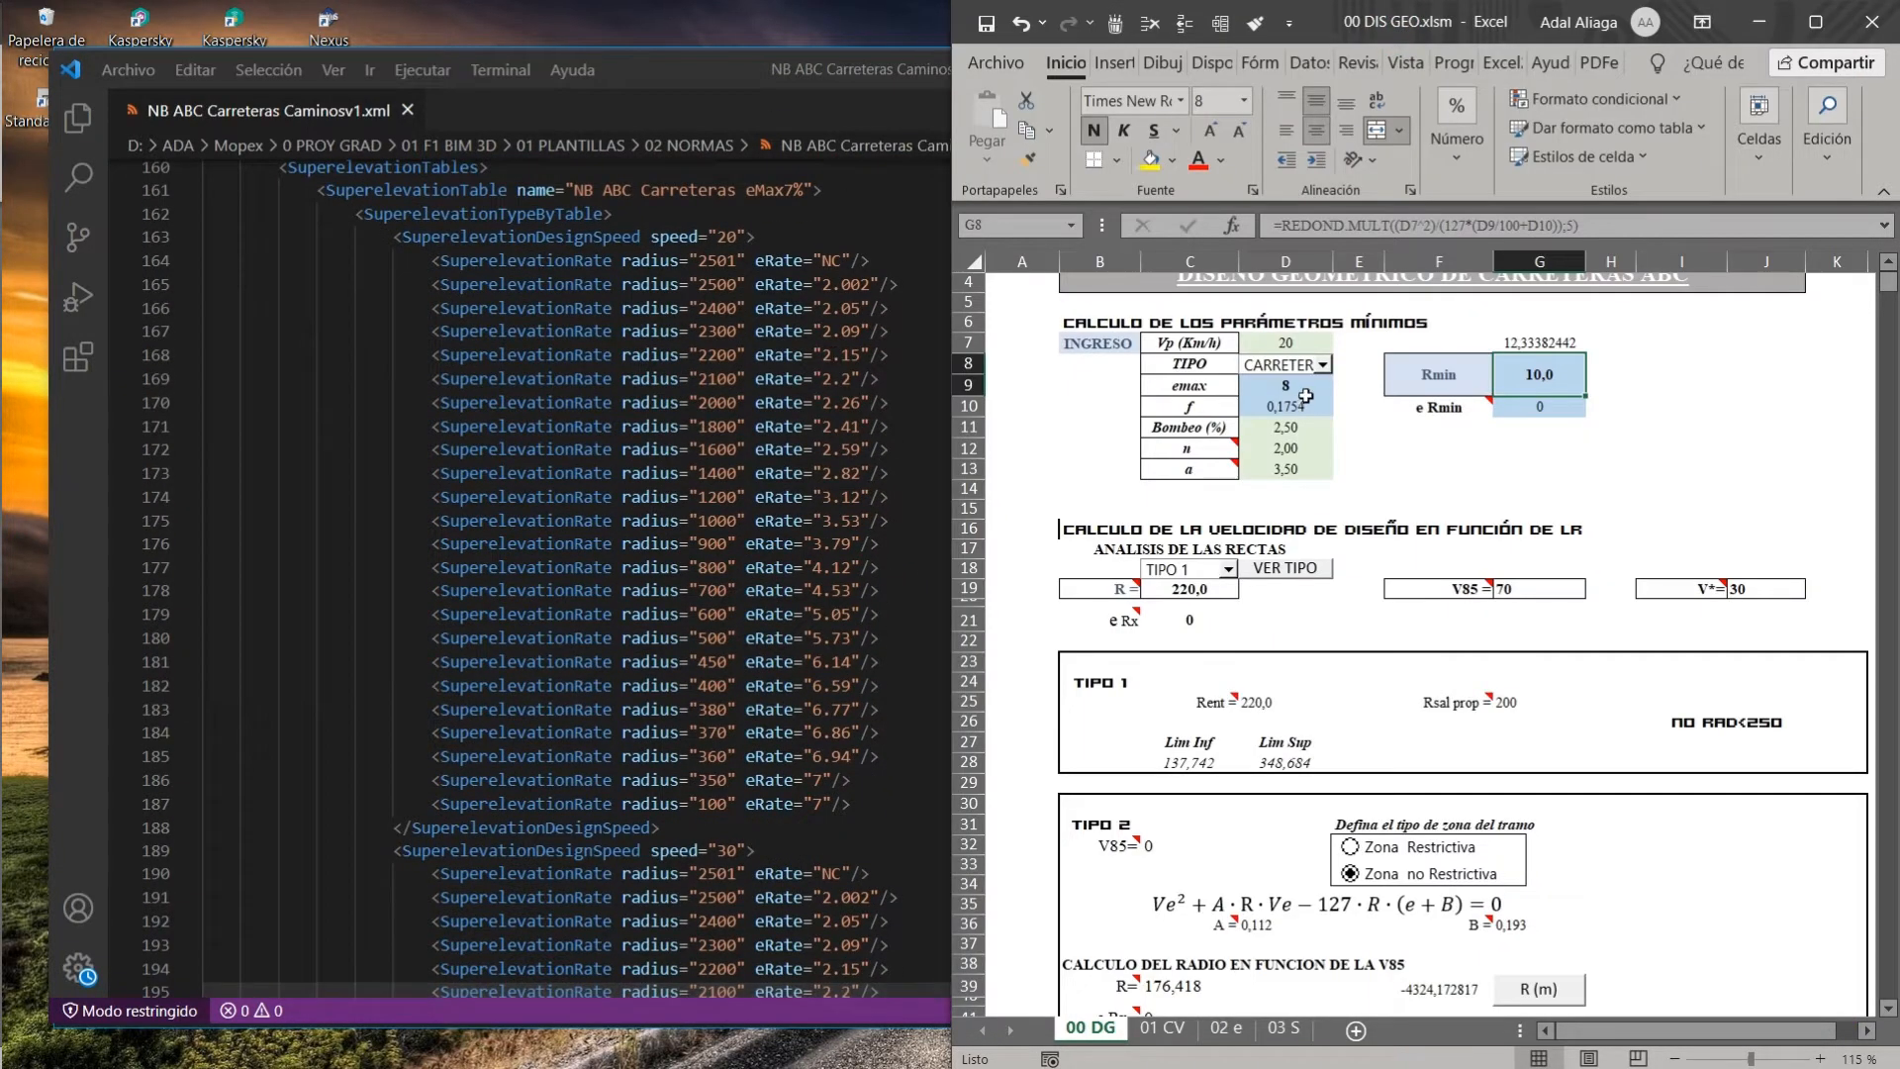
click(1285, 620)
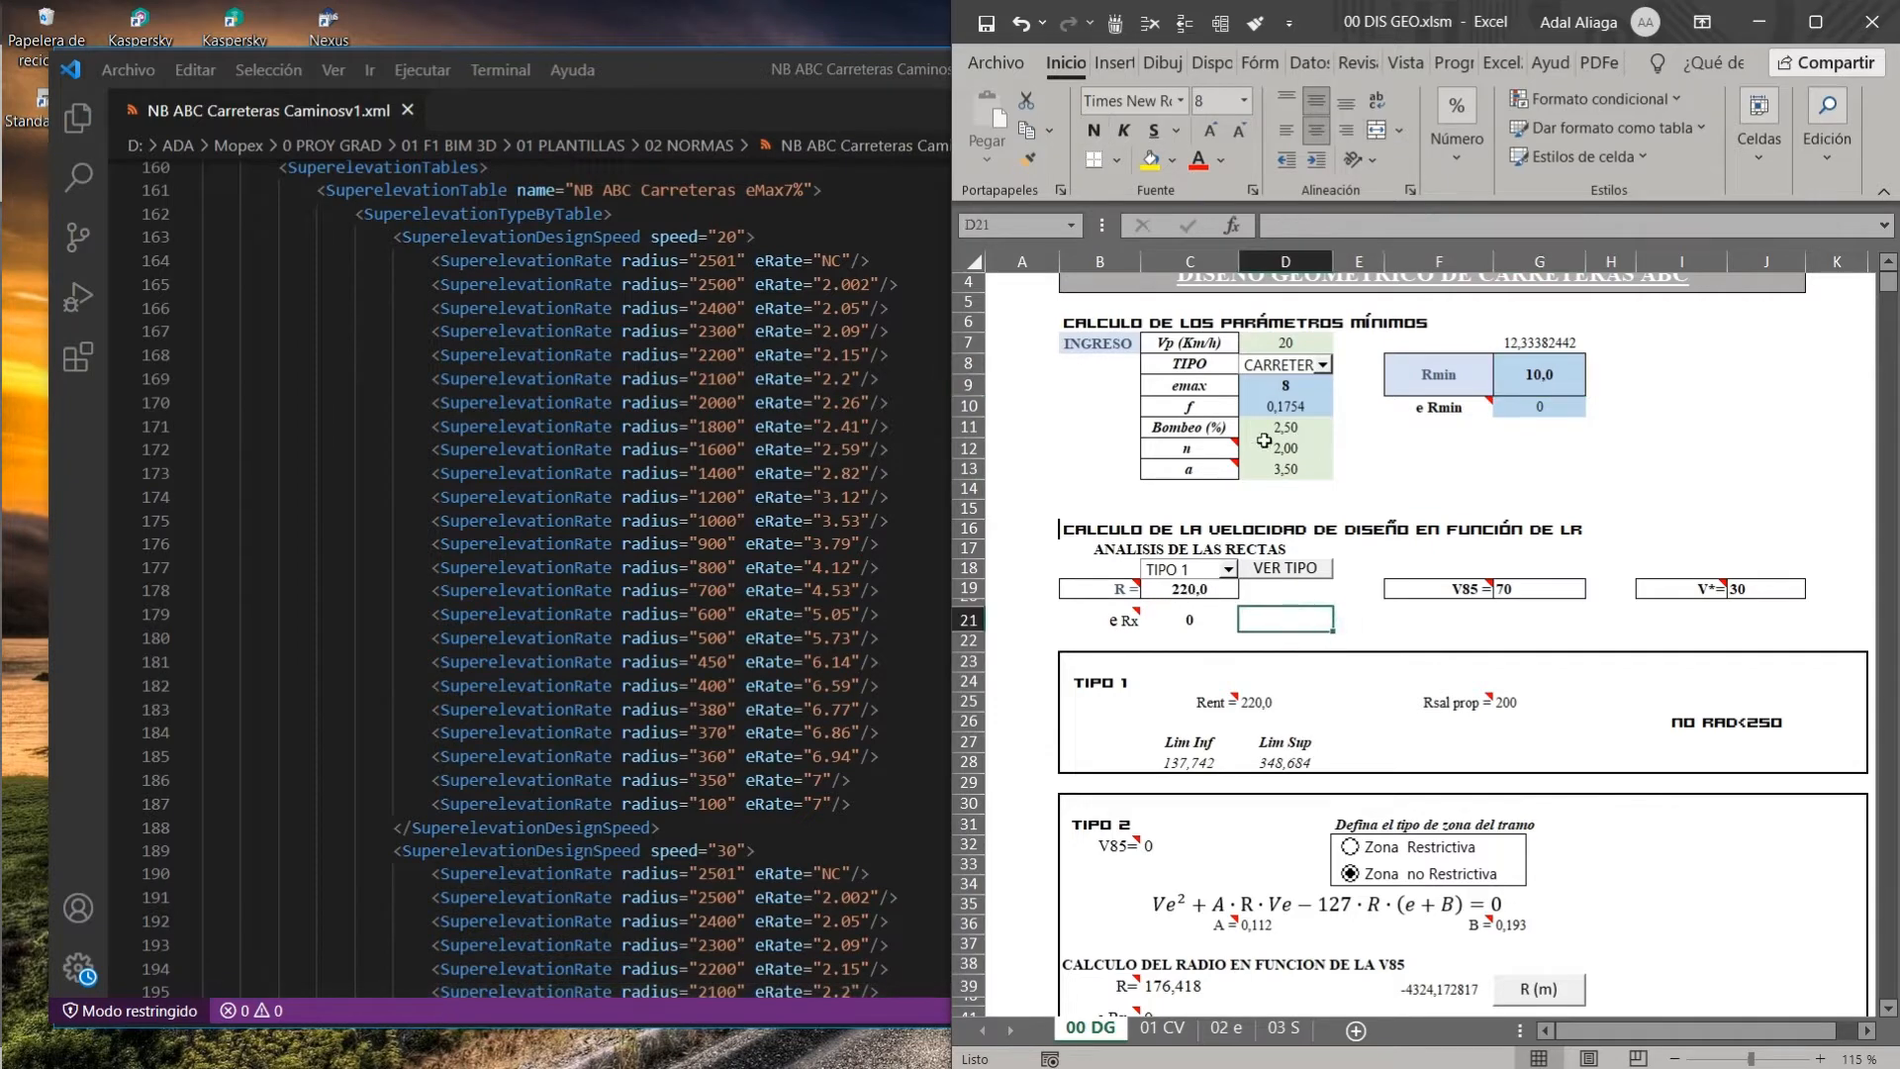
click(1223, 592)
text(250)
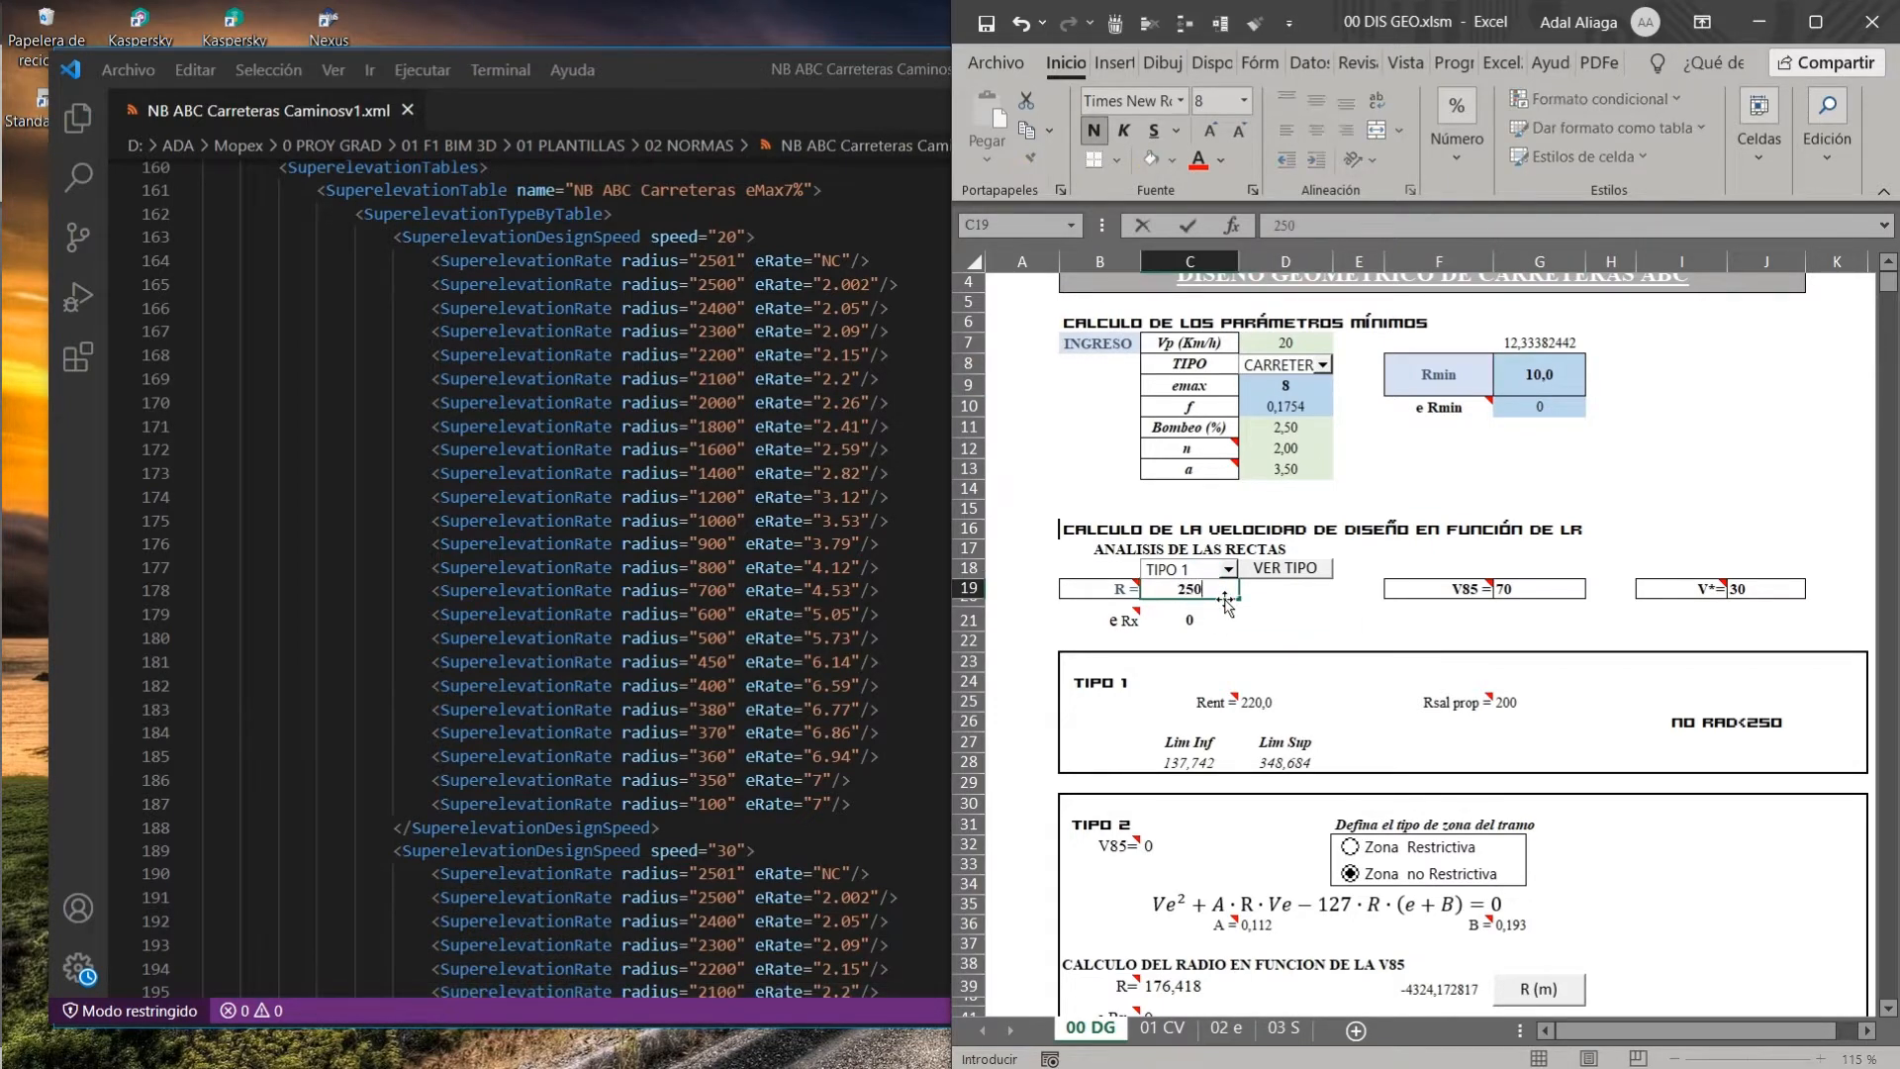
text(00)
key(Return)
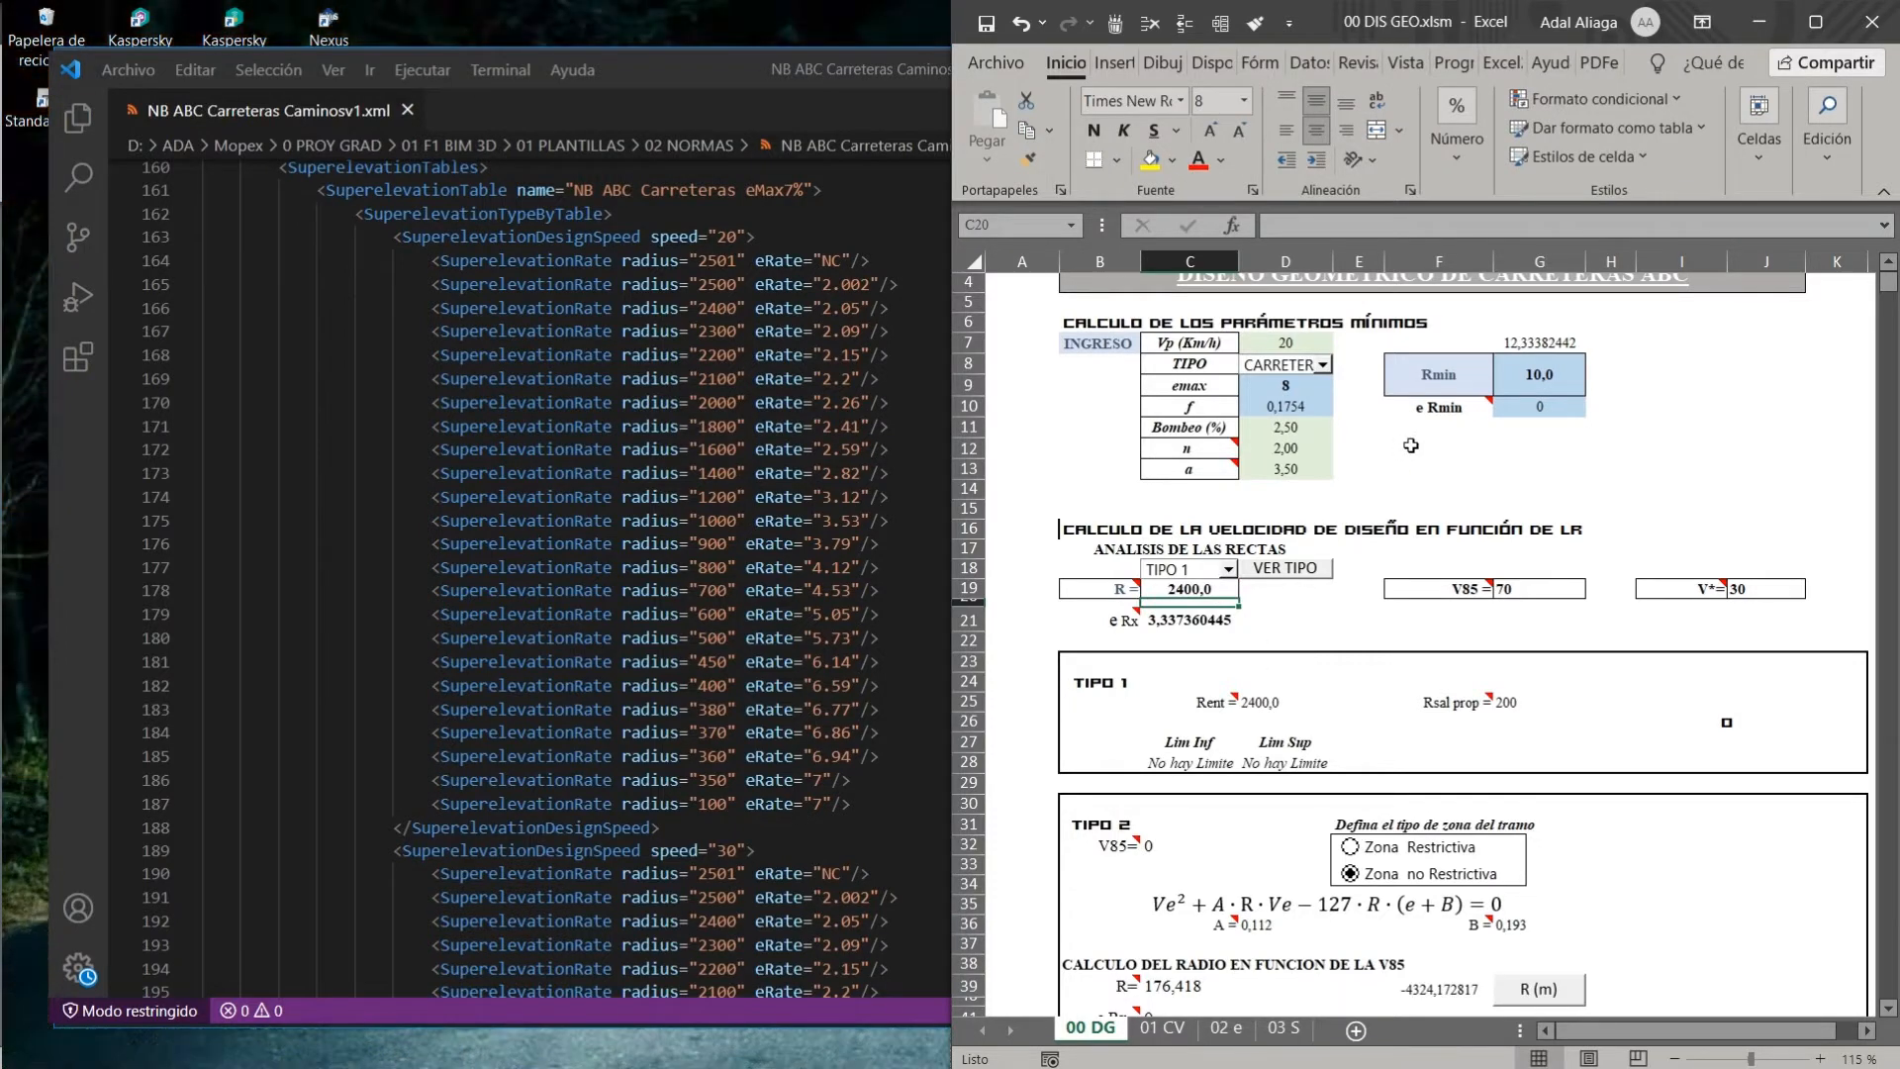
Change the road type to CAMINO and check the e Rx superelevation against the XML table.
click(1254, 702)
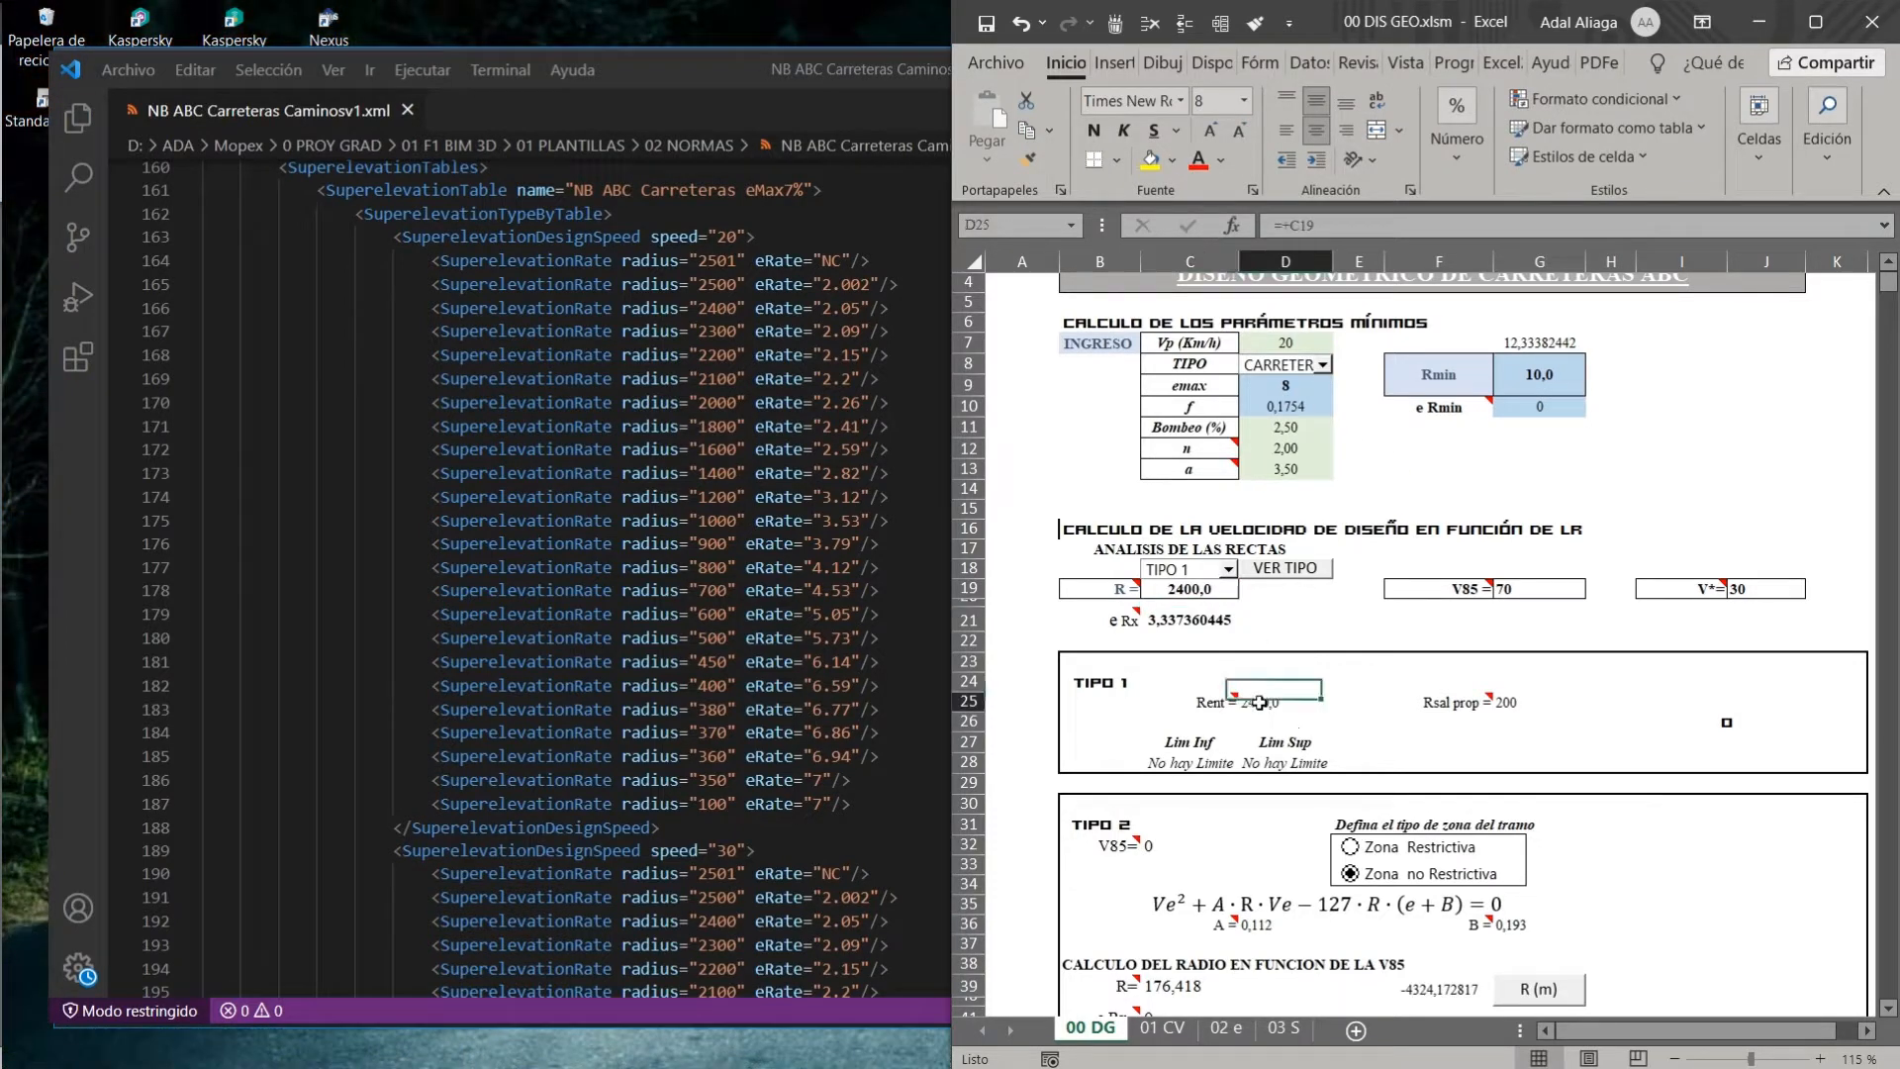
click(1322, 365)
click(1274, 404)
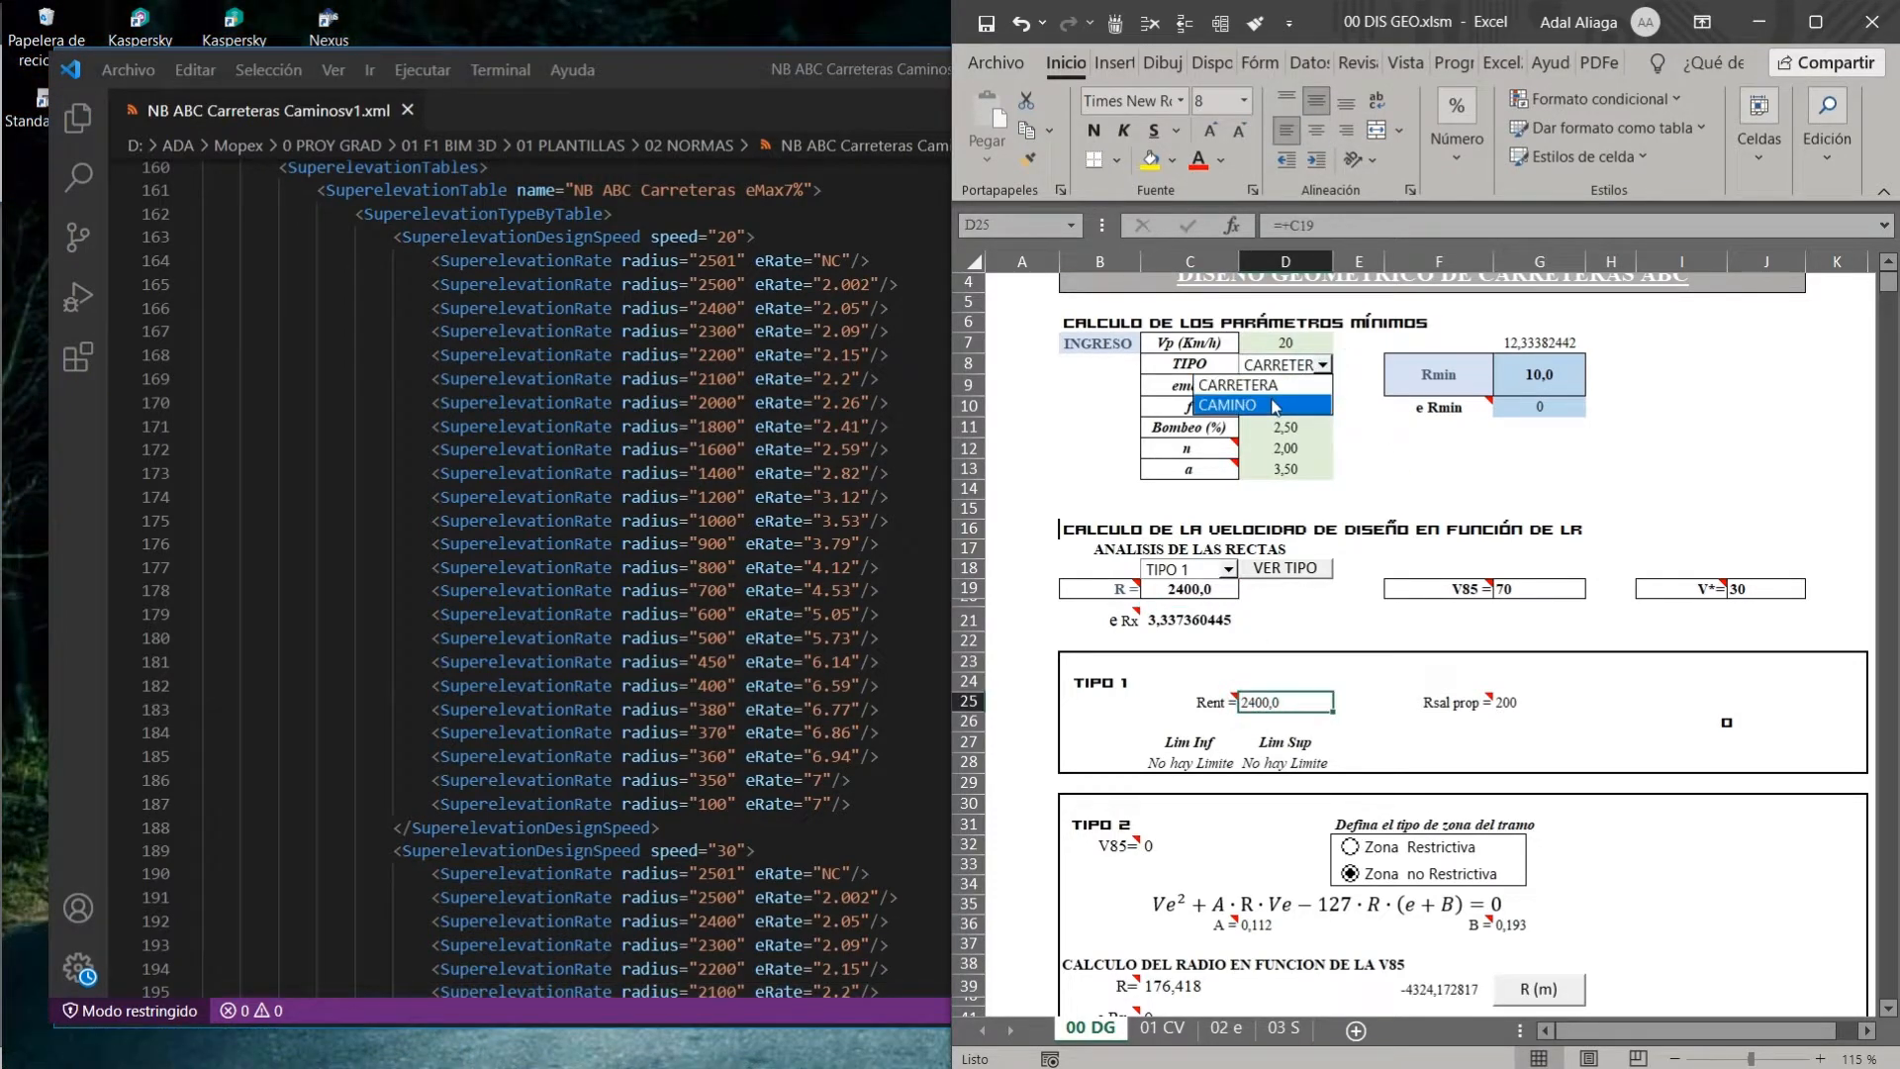
click(1337, 620)
click(1143, 621)
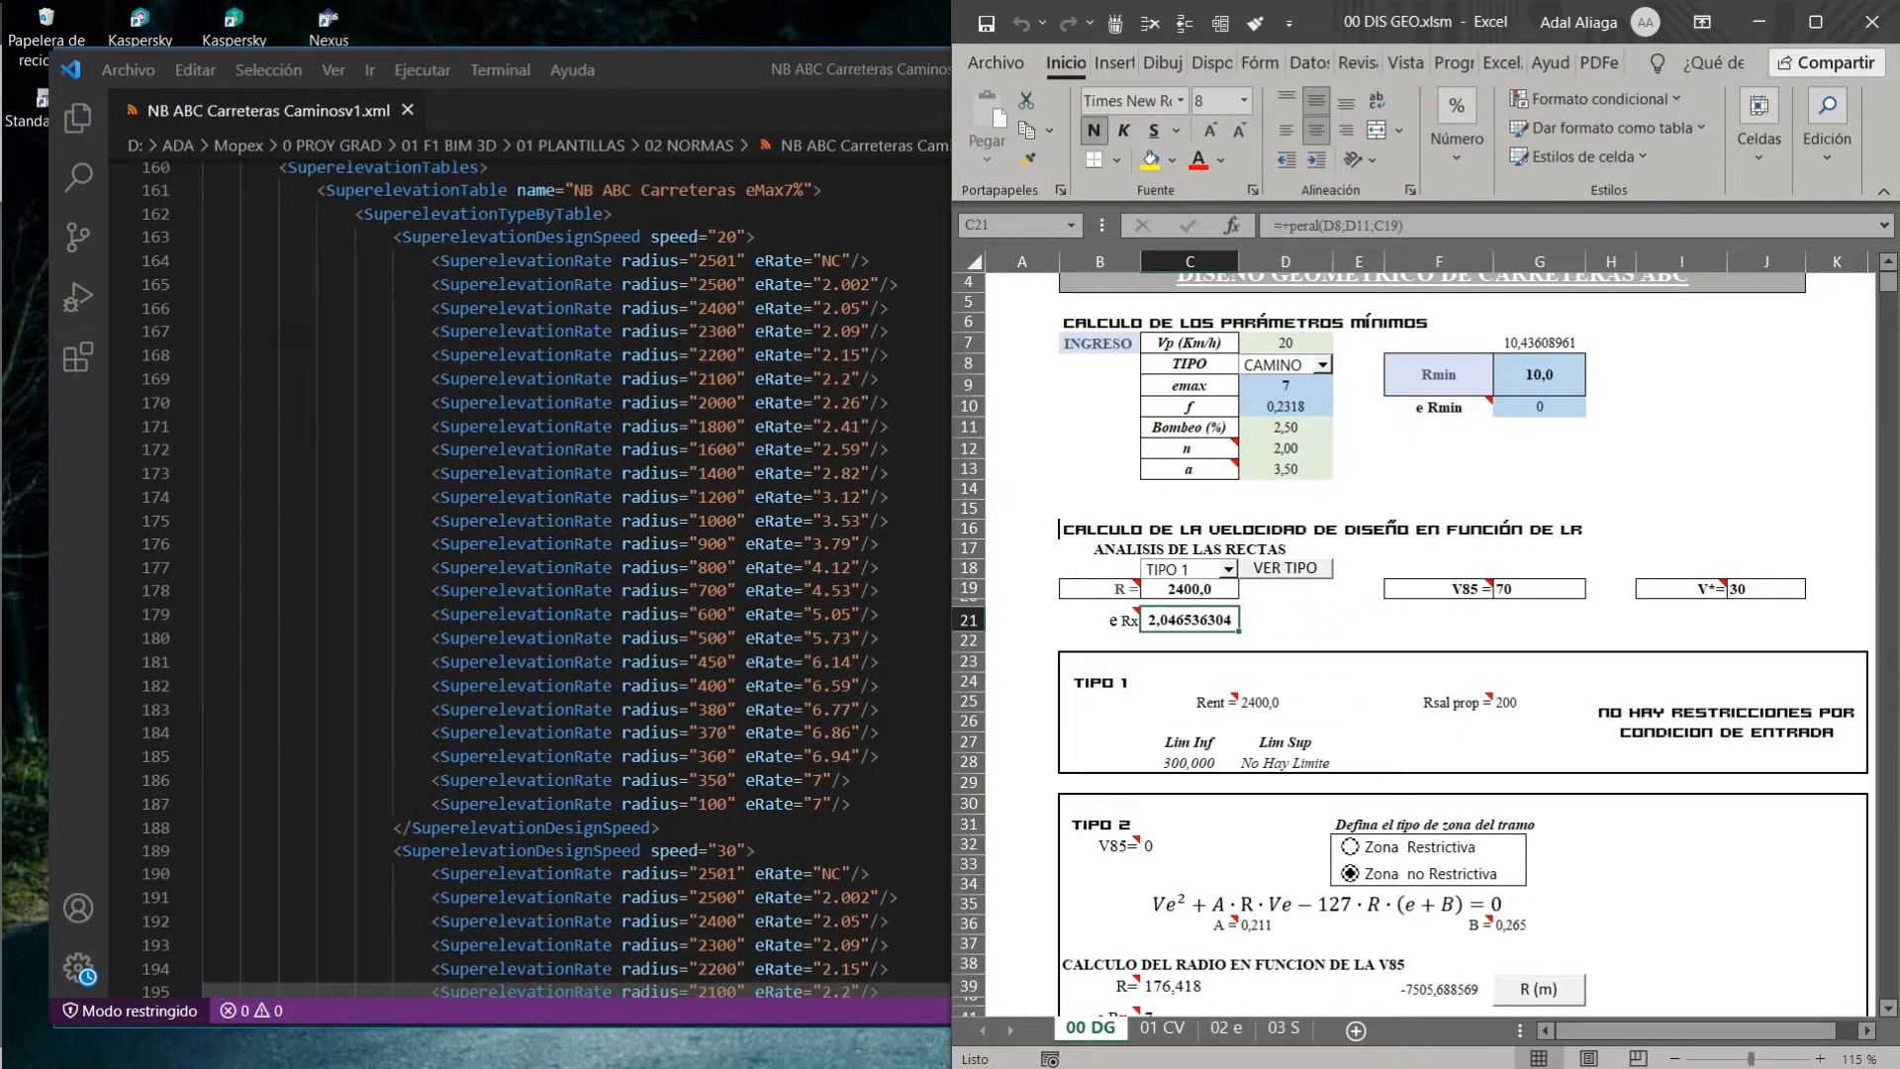
Expand the workbook window beyond its half-screen layout and look over the TIPO 1, 2 and 3 calculation blocks.
click(1364, 641)
double_click(1460, 31)
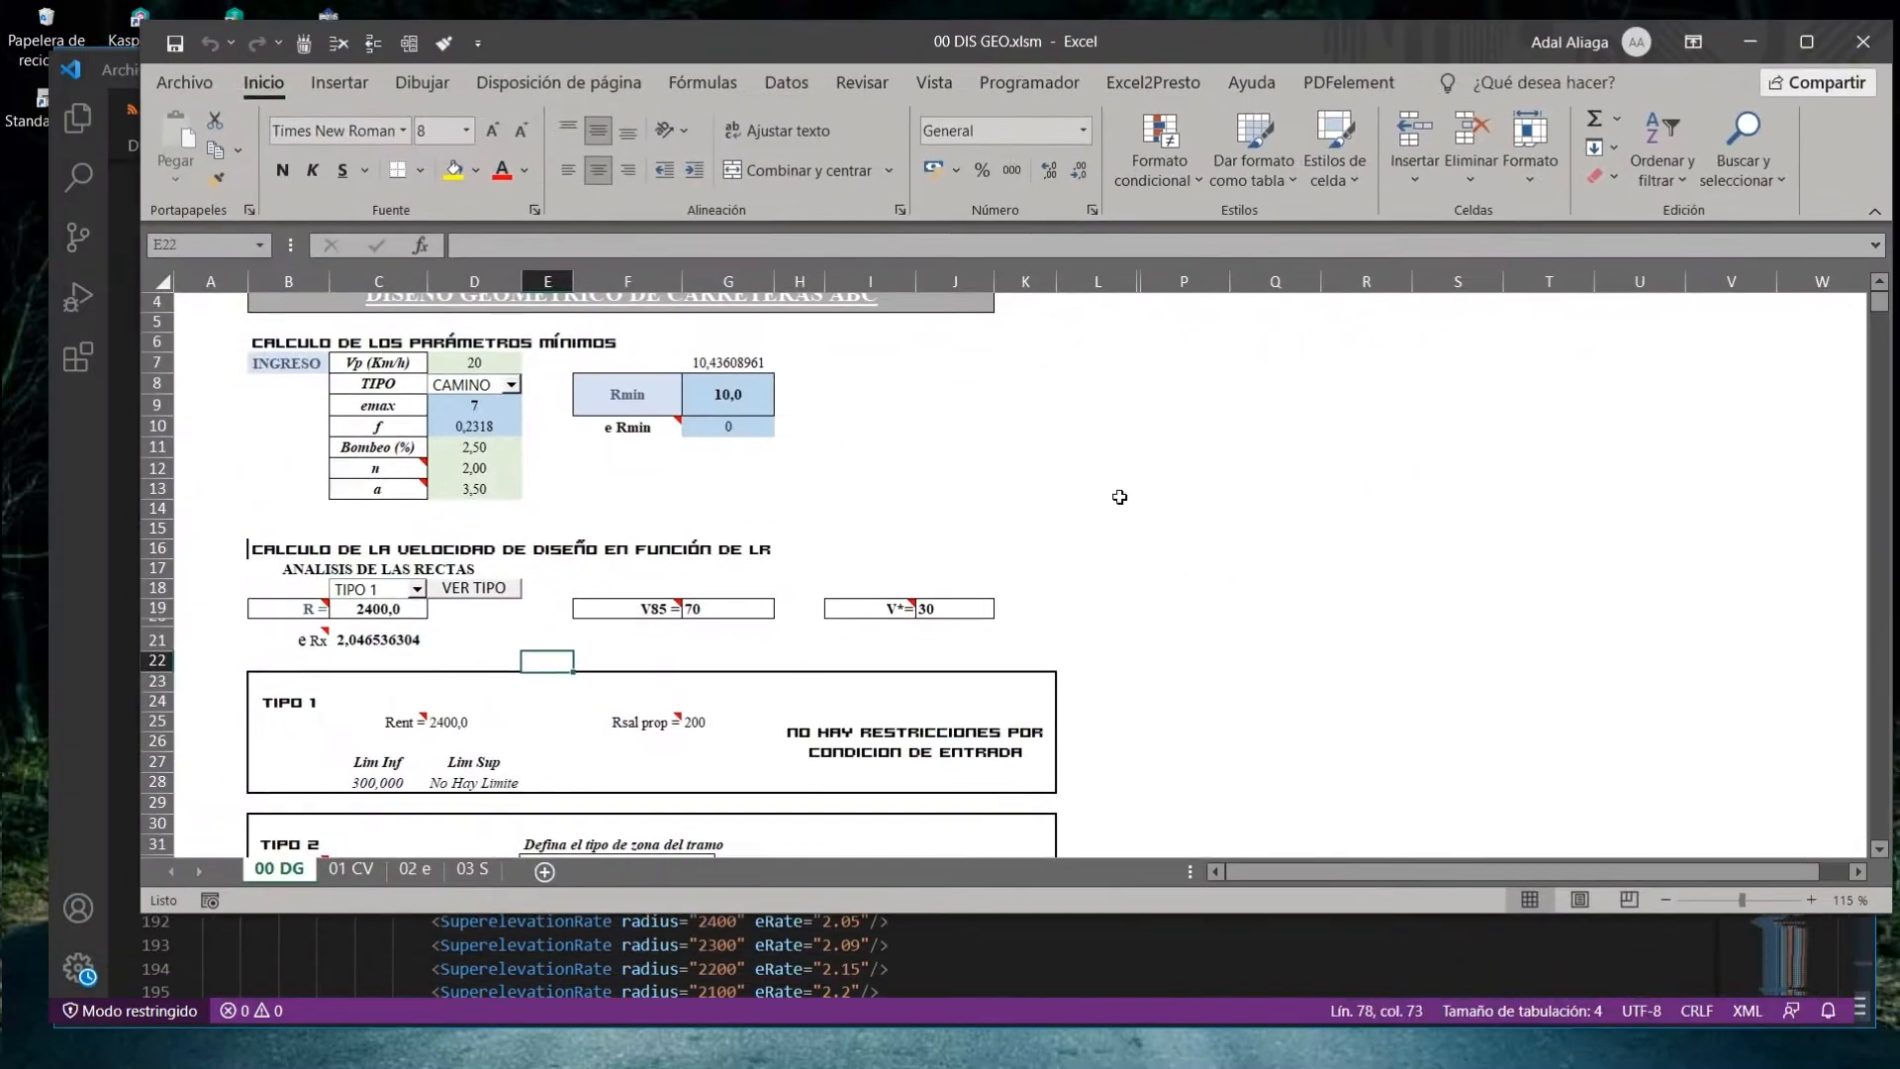
scroll(1119, 497, down, 4)
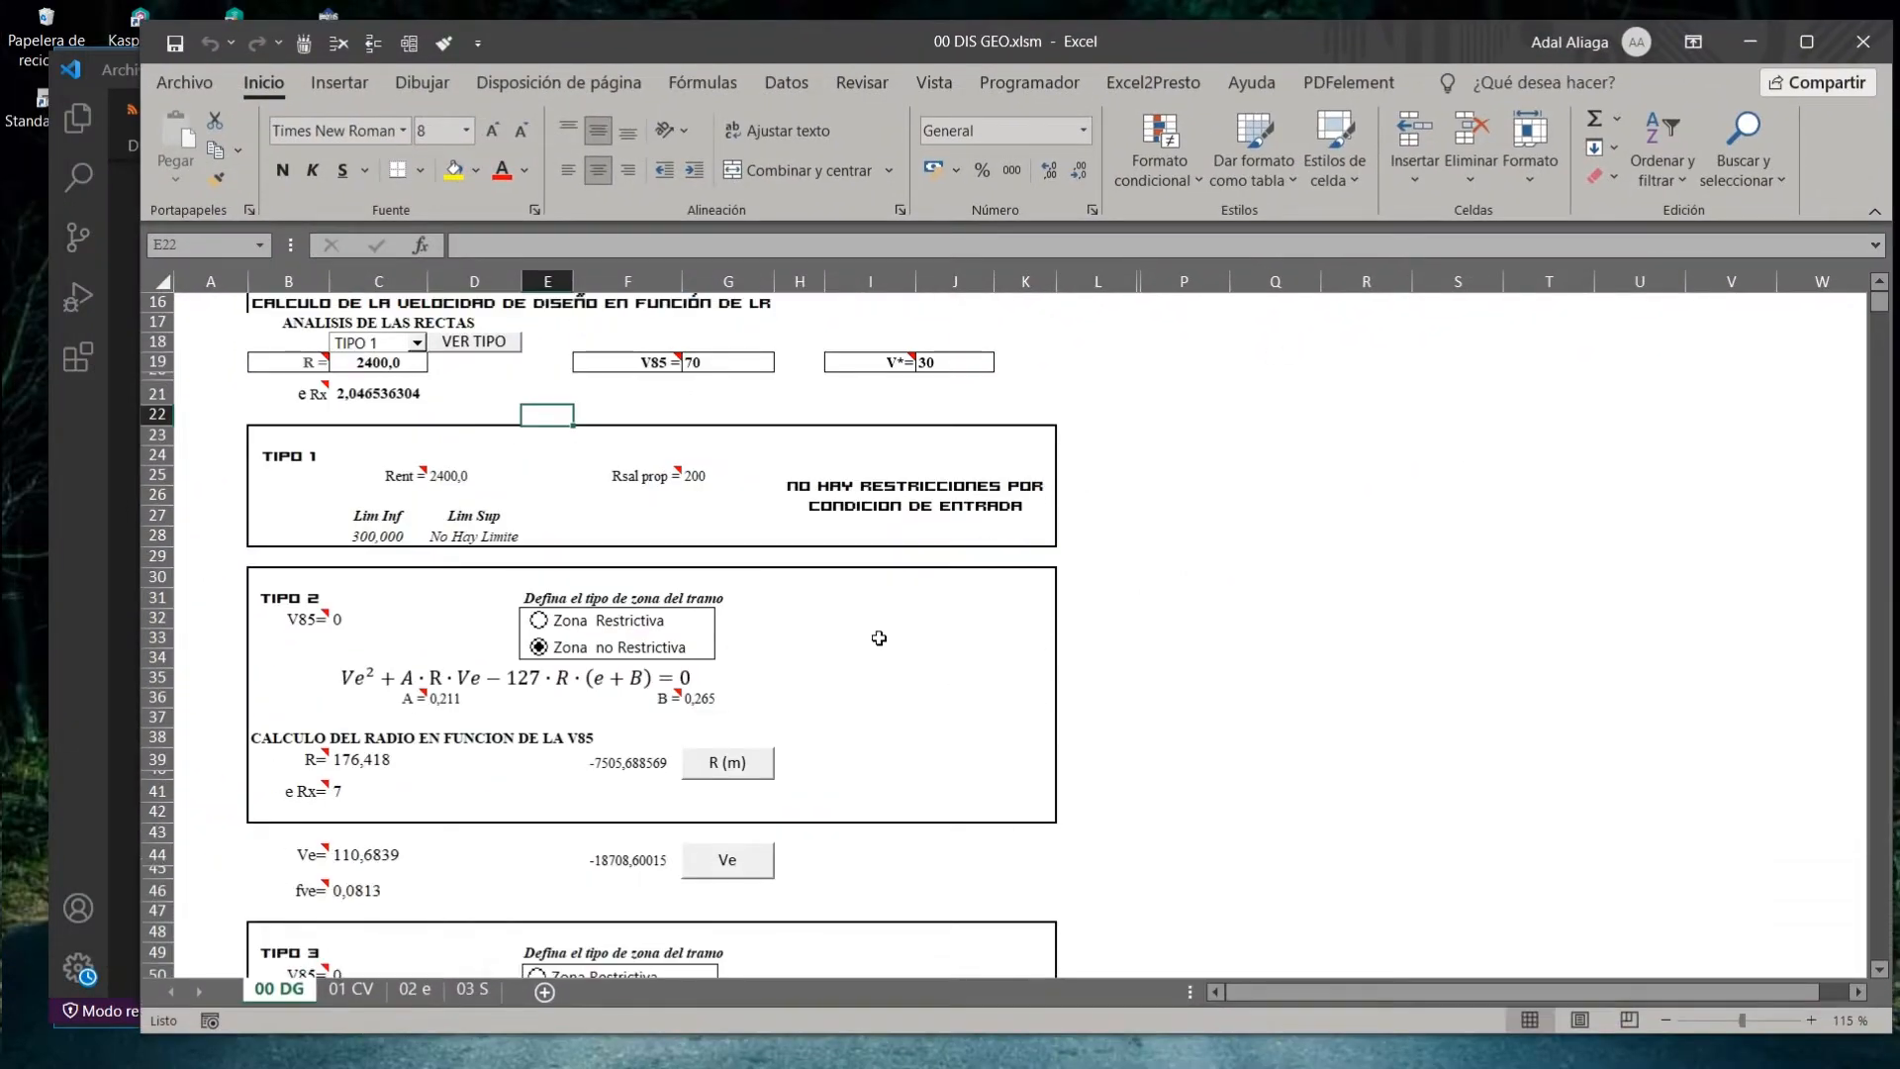
scroll(822, 620, down, 6)
scroll(709, 518, up, 8)
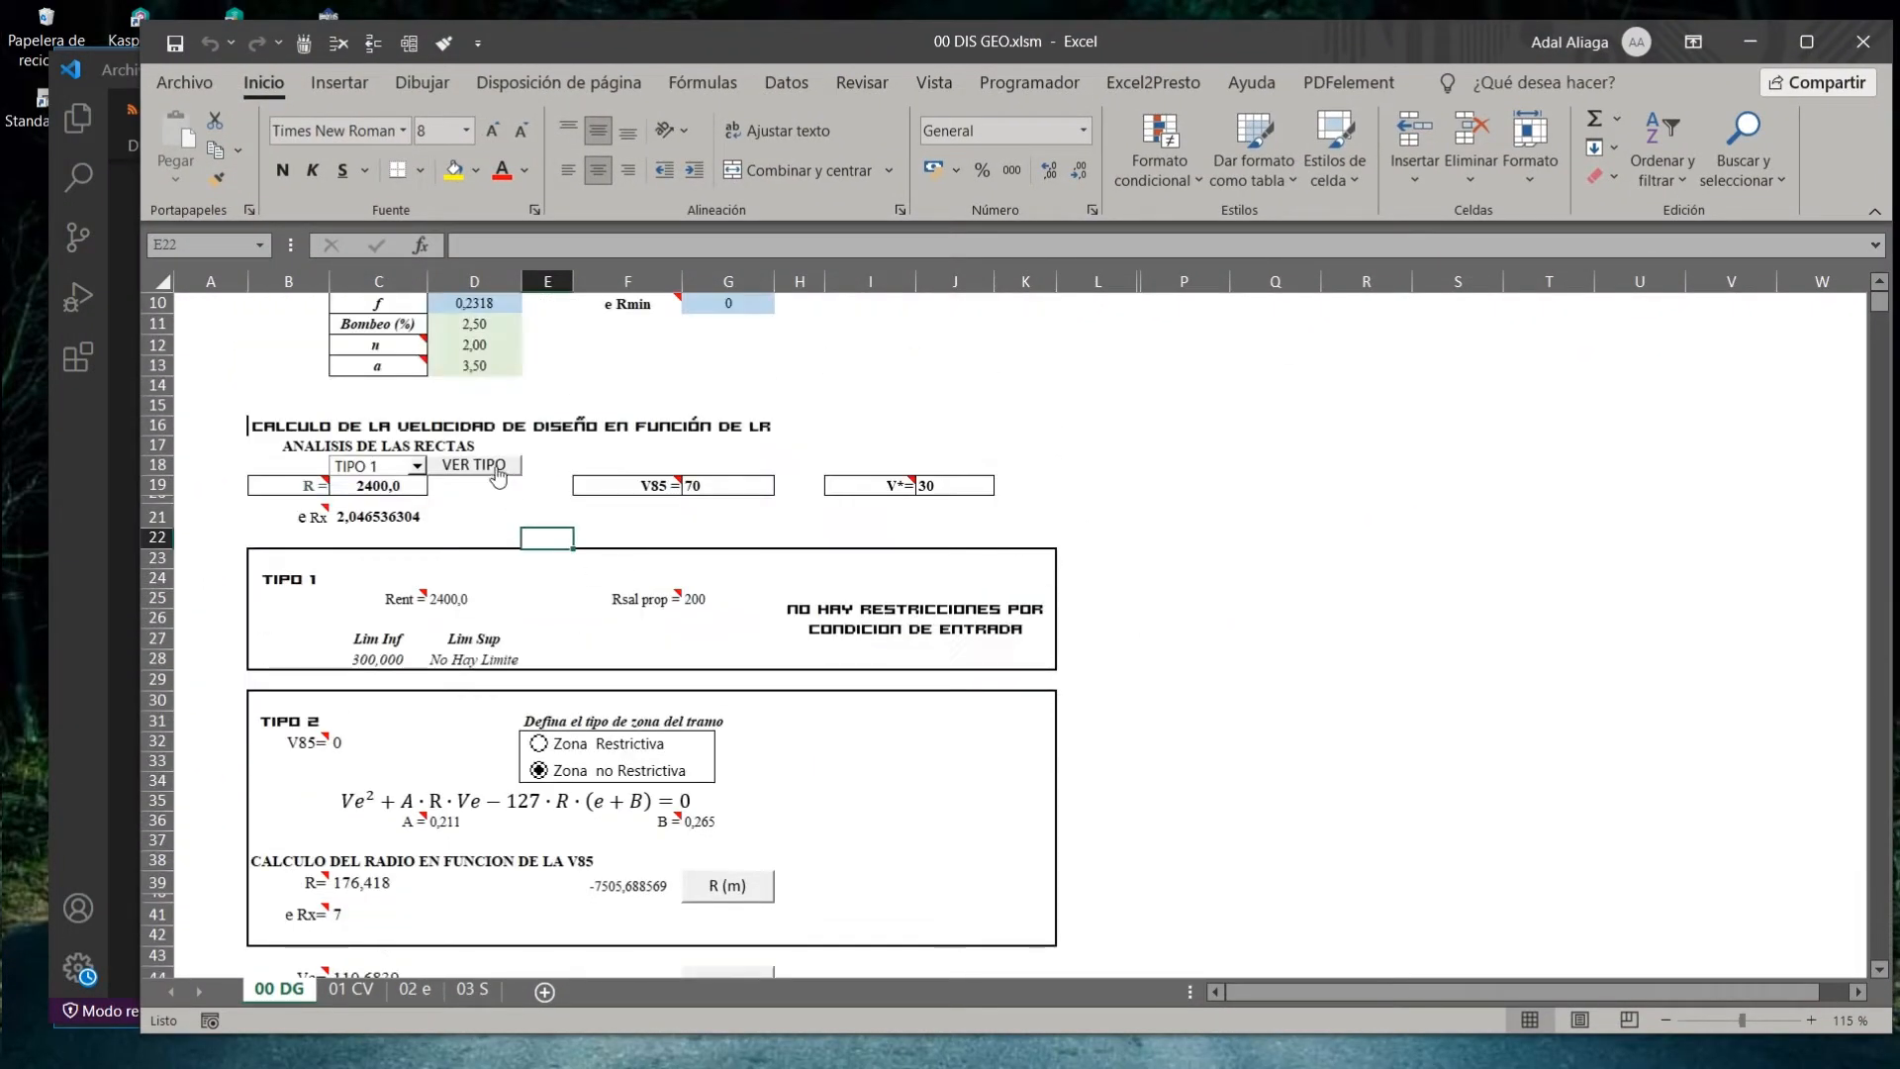
View the case type diagrams for the straight analysis, close them, and keep TIPO 1 as the selected case.
click(475, 467)
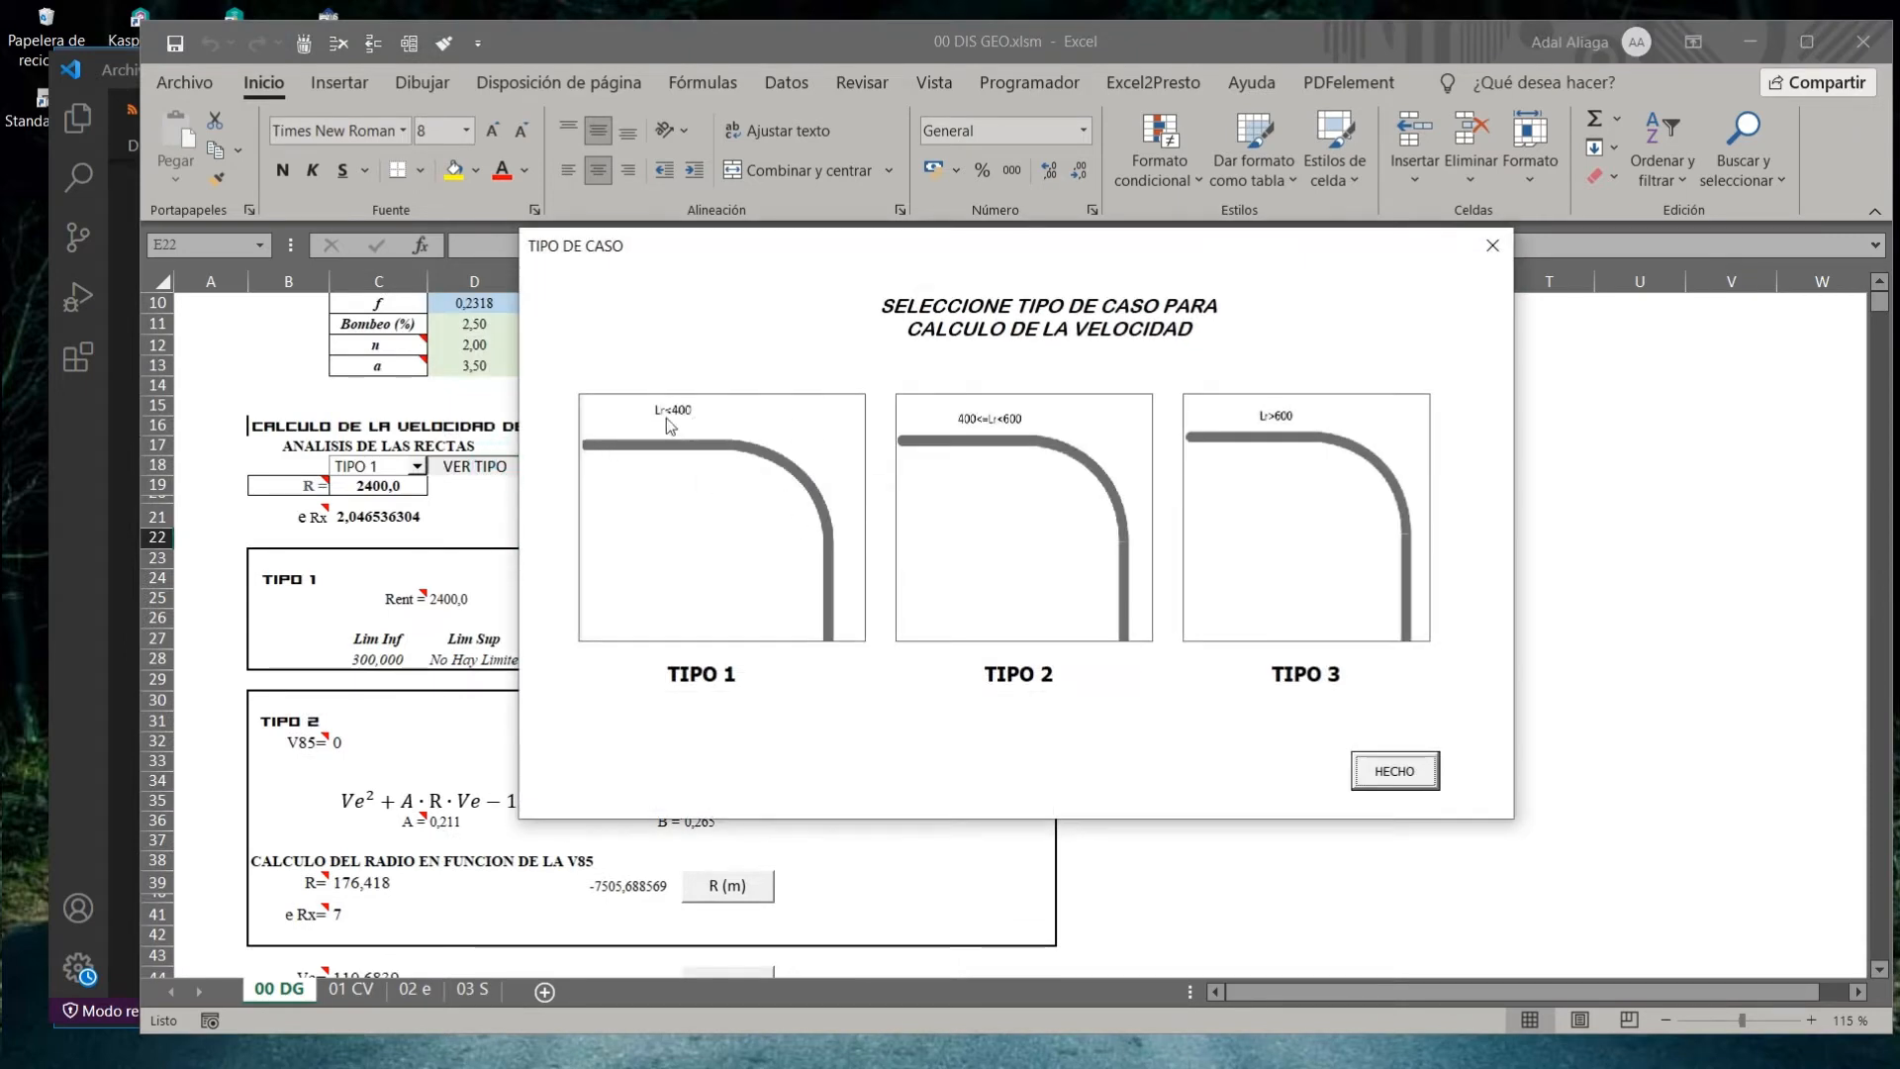
click(1395, 772)
scroll(579, 656, down, 1)
click(416, 404)
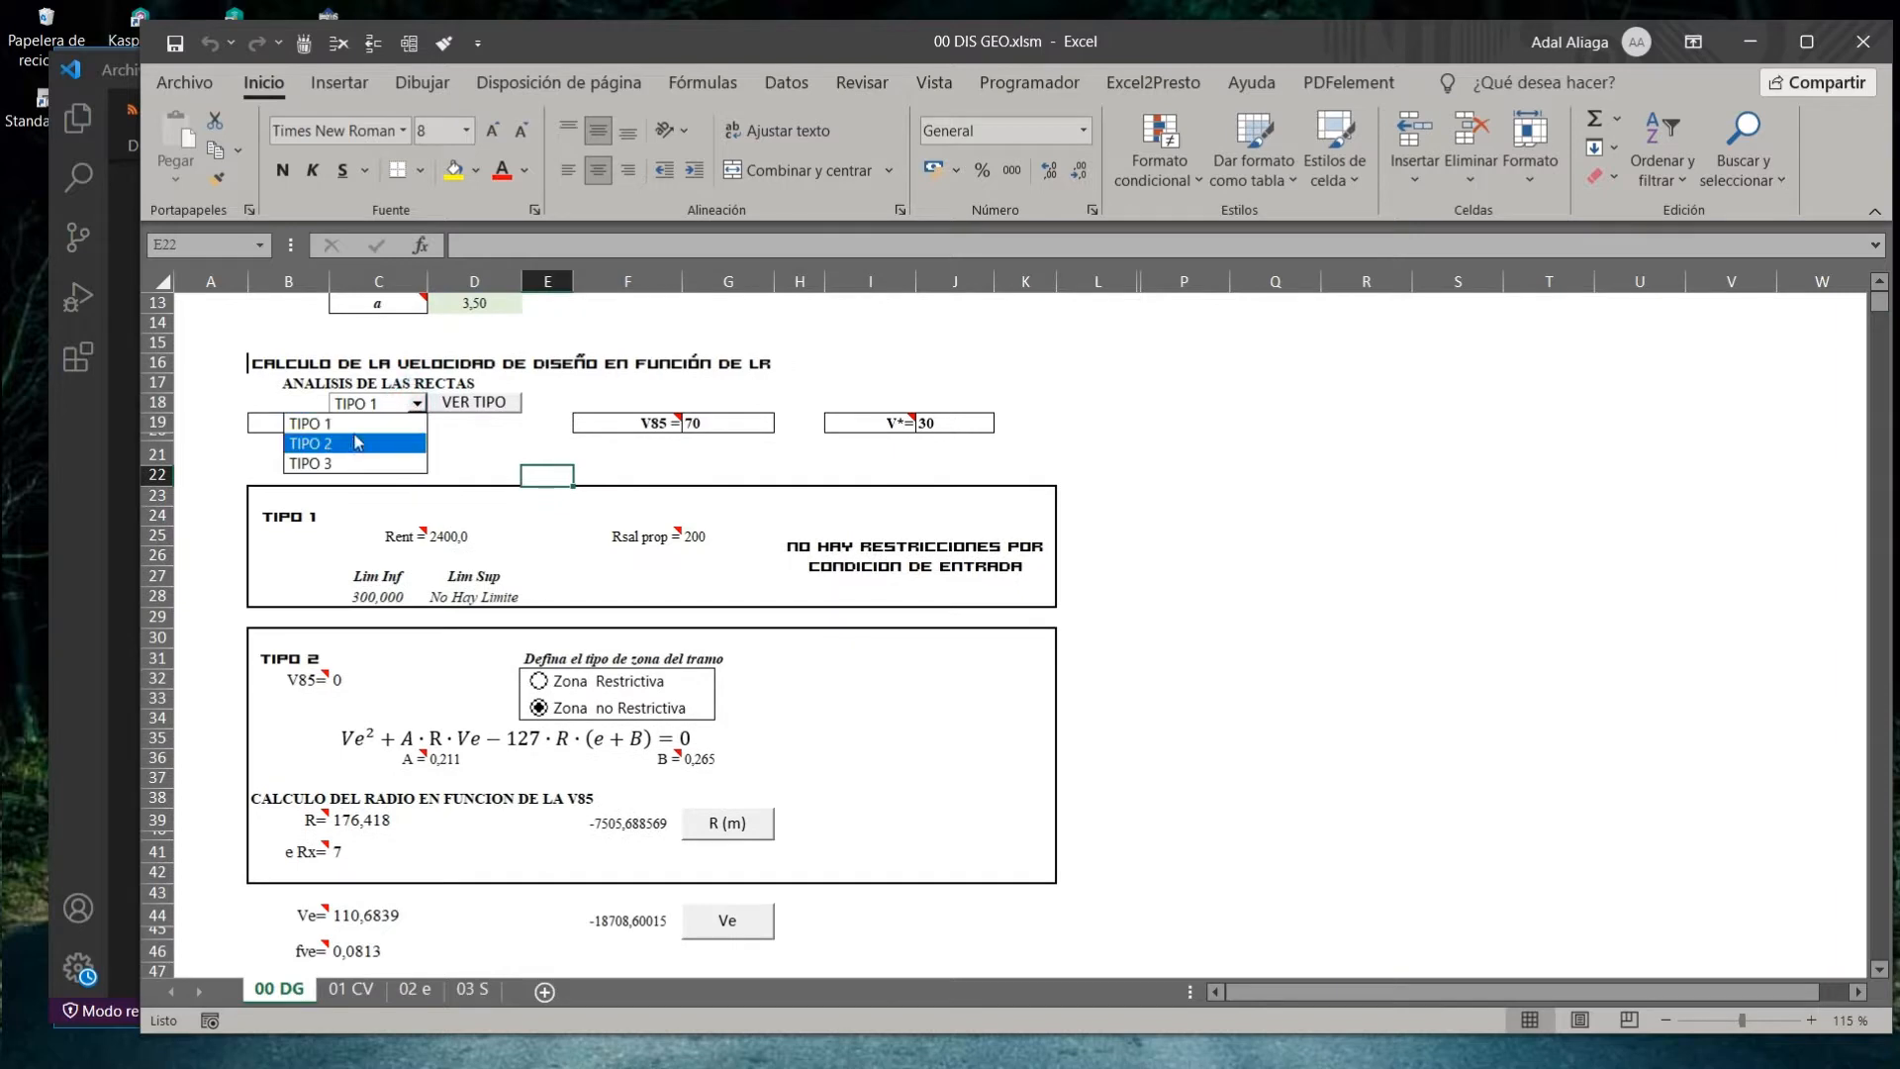
click(356, 425)
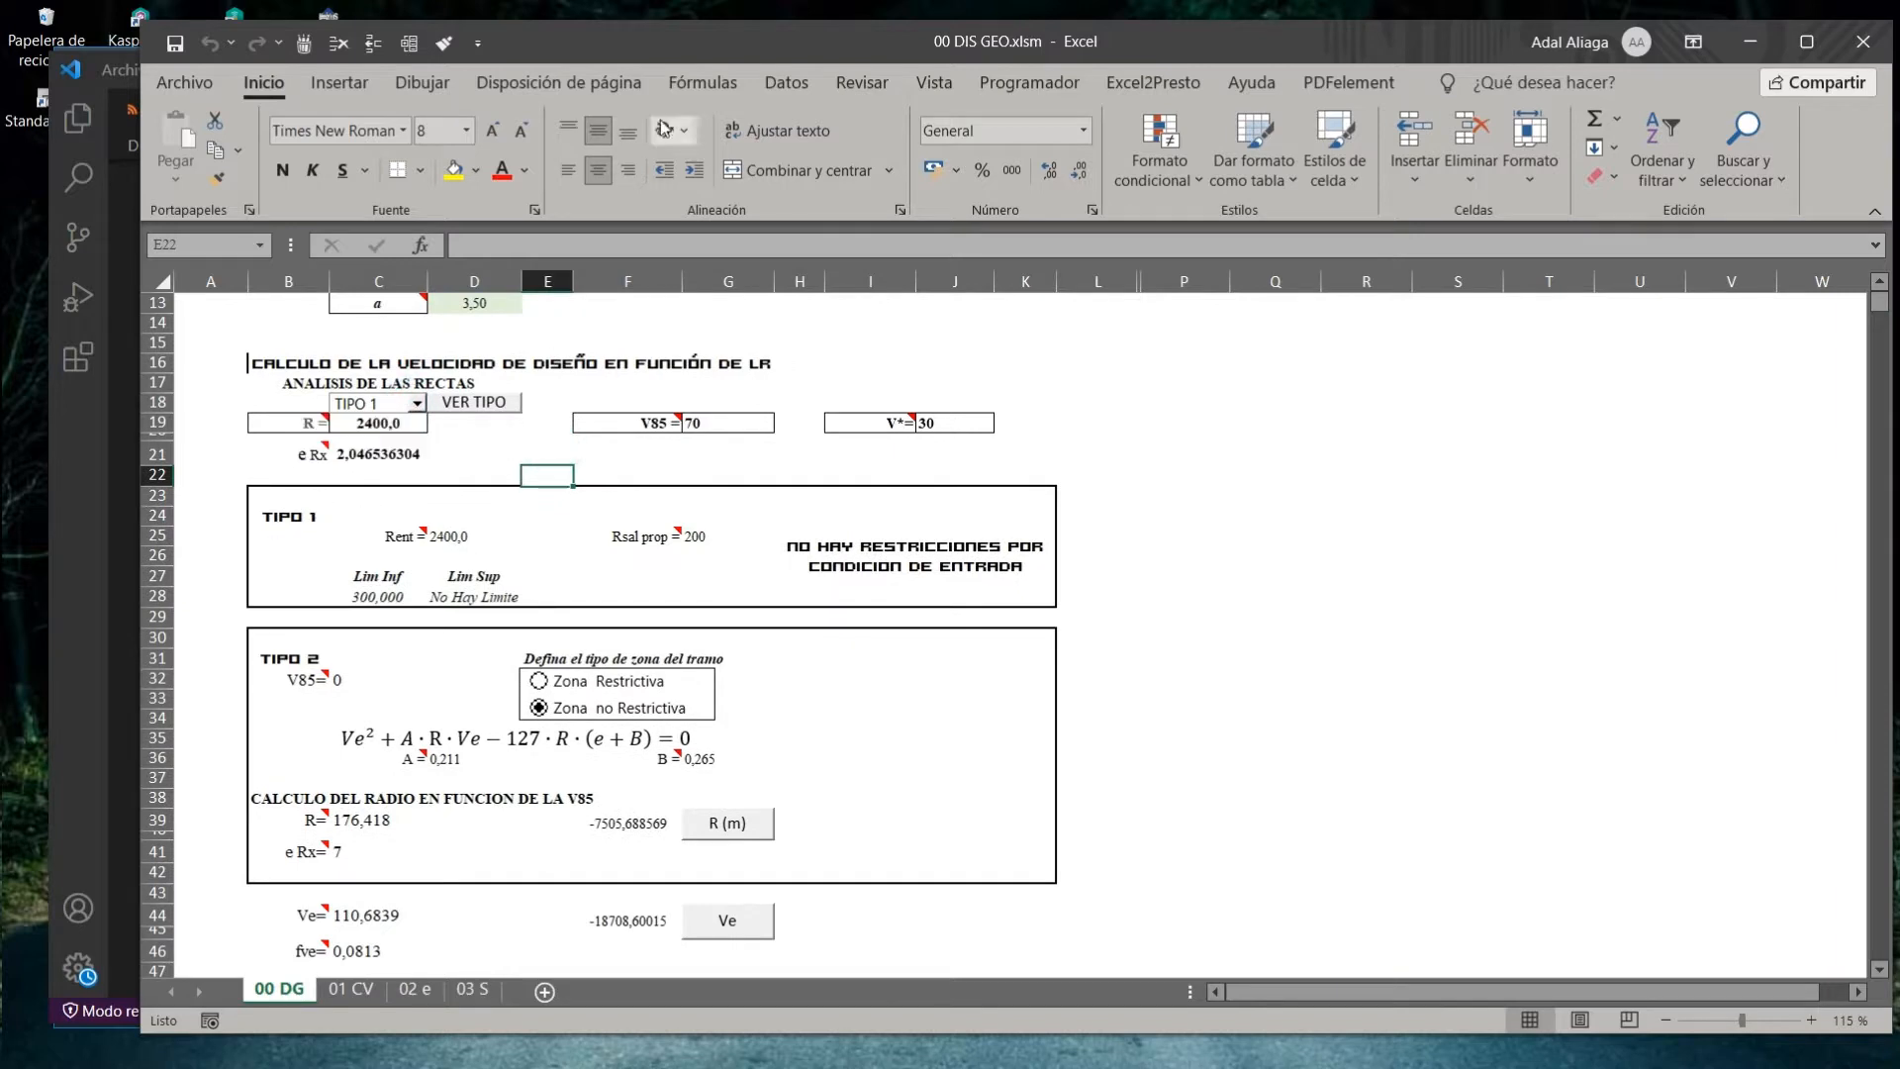
Reposition the workbook window and inspect the Rent and Rsal prop cells in the TIPO 1 block.
drag(675, 47, 714, 85)
click(513, 539)
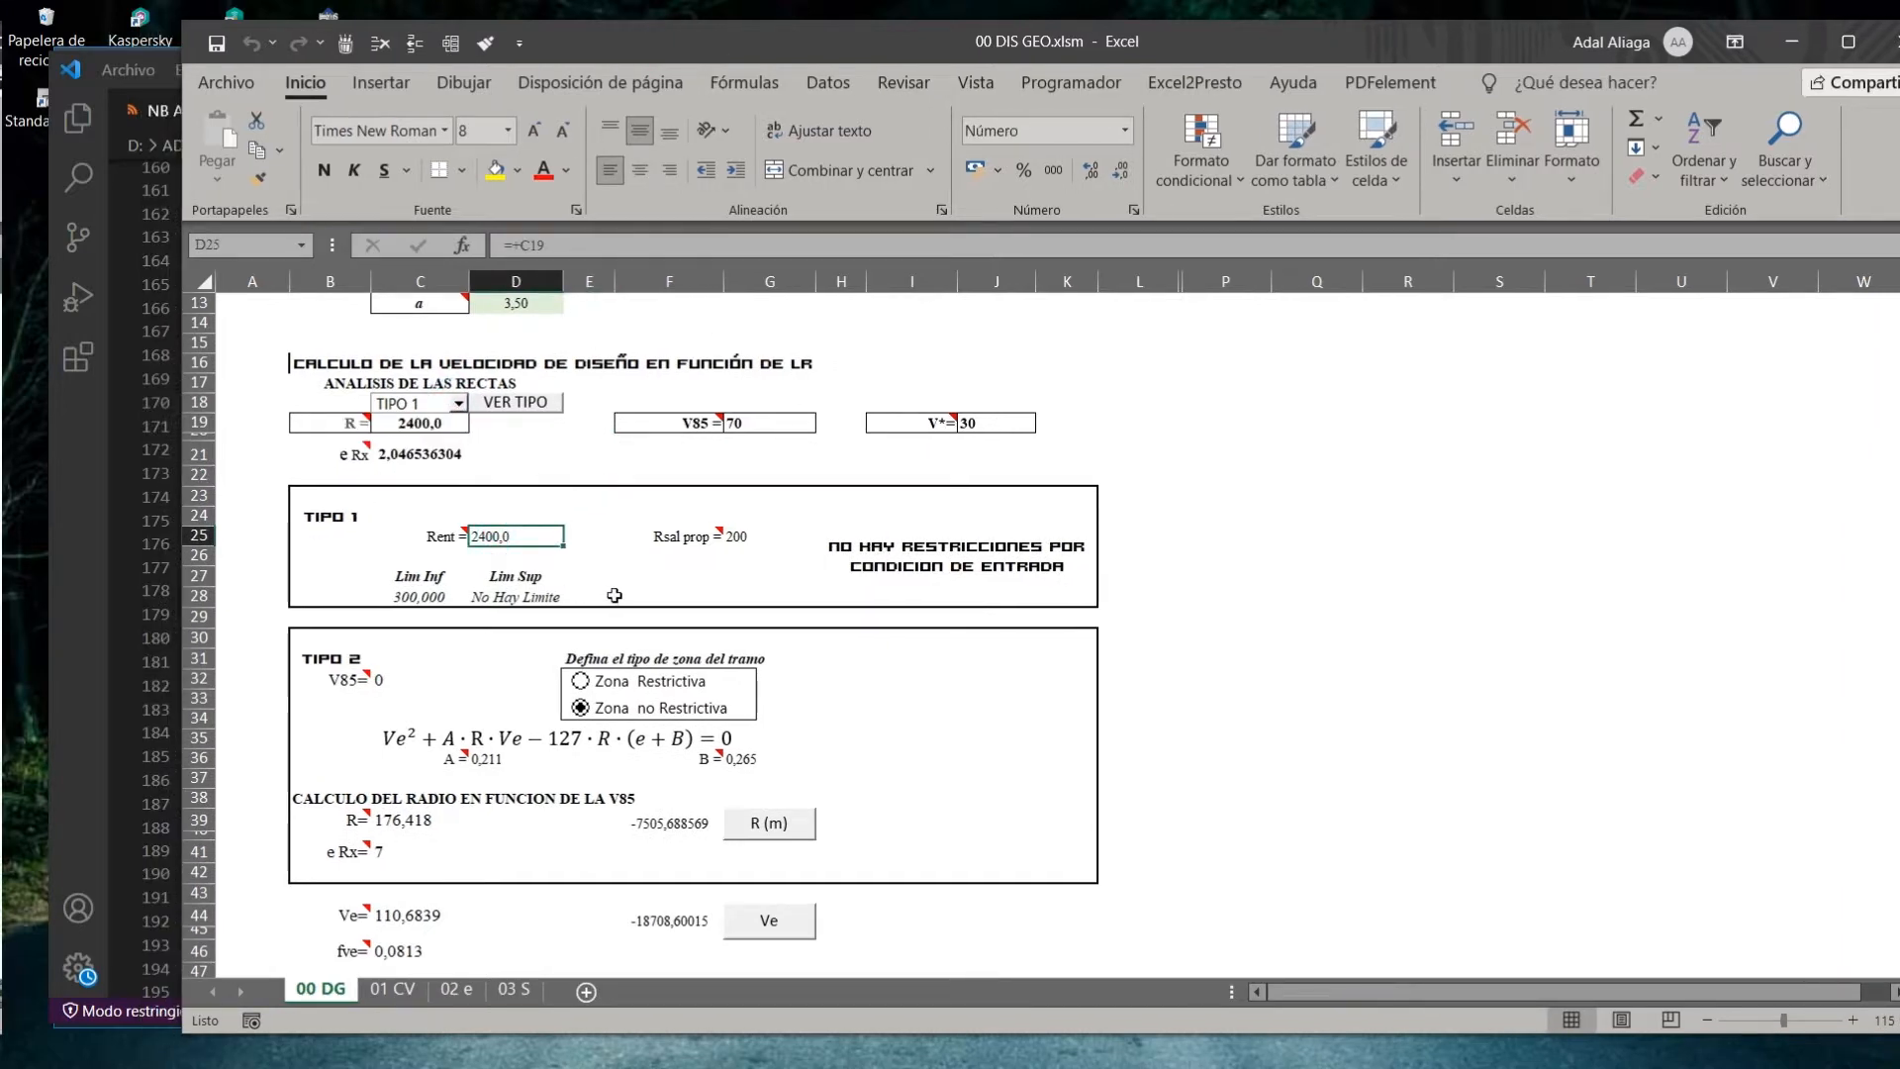
click(740, 538)
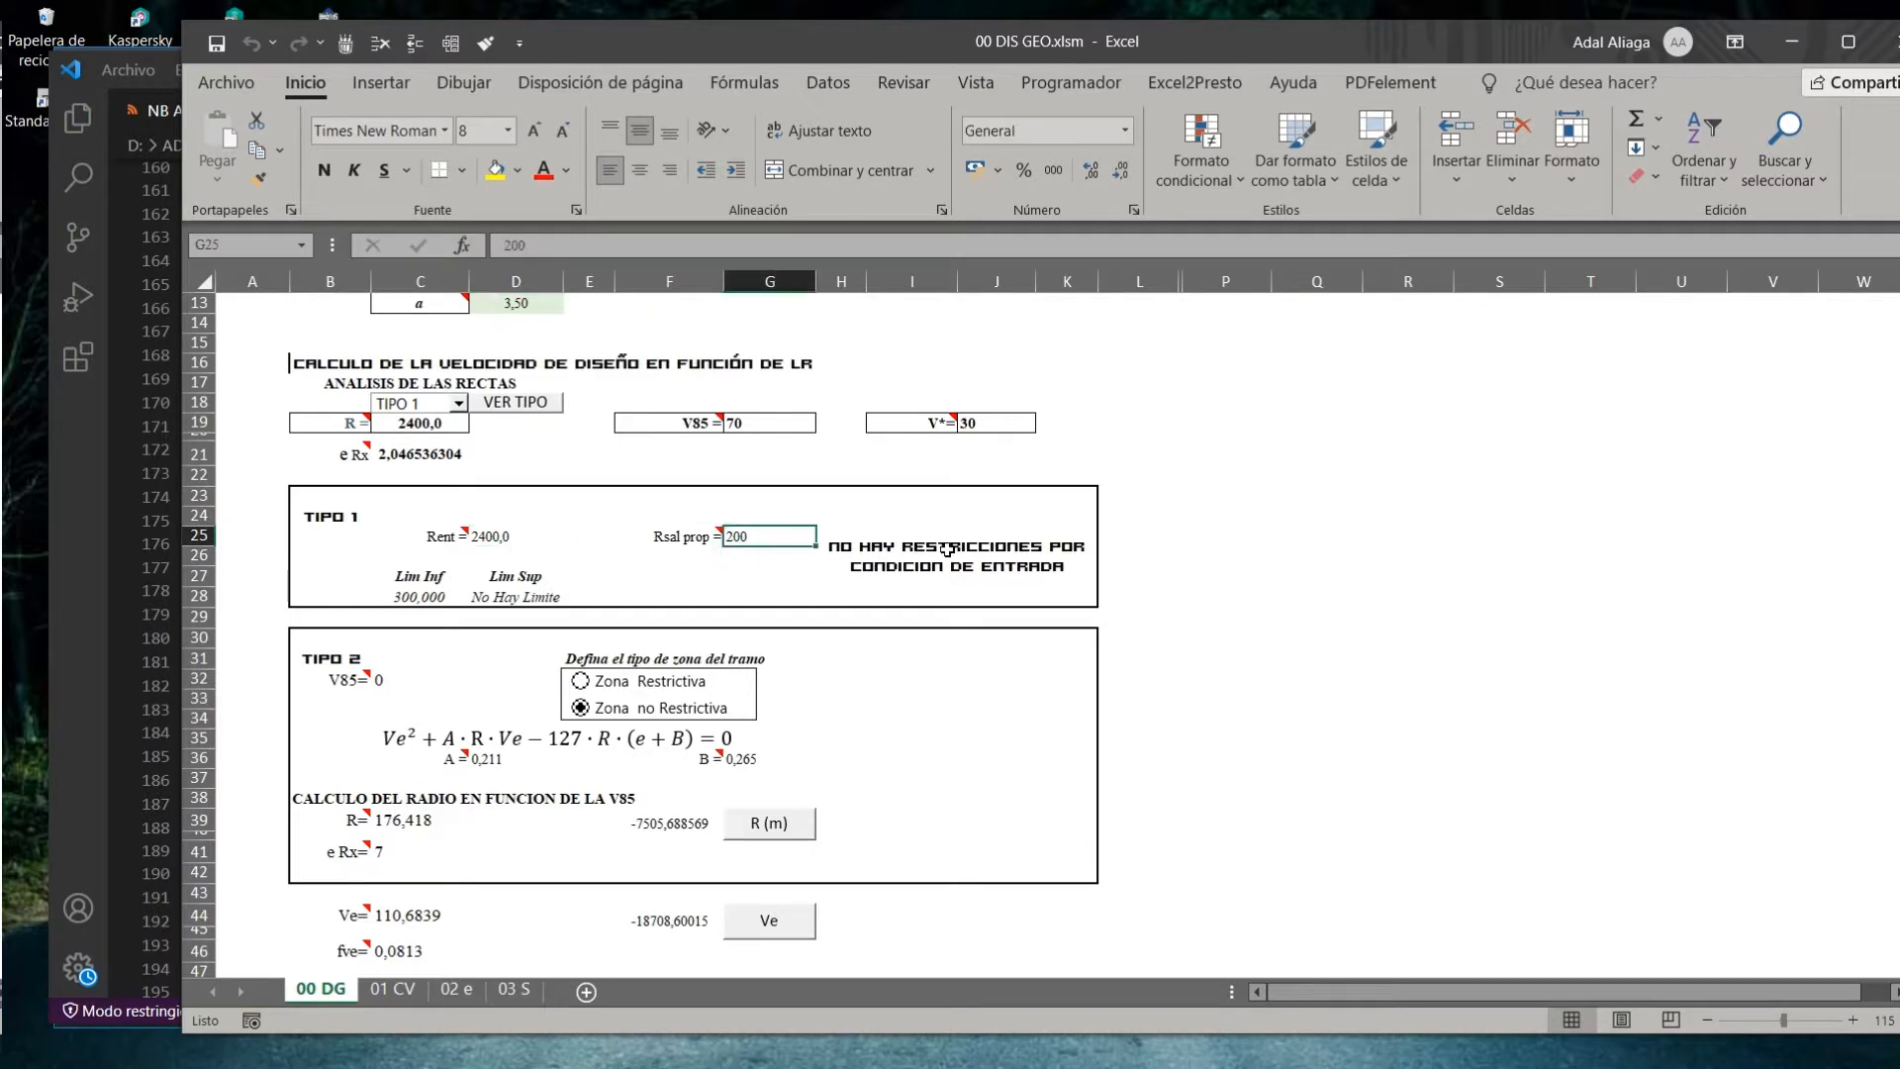
Run the radius calculation as a function of V85 in the TIPO 2 block.
scroll(393, 507, down, 3)
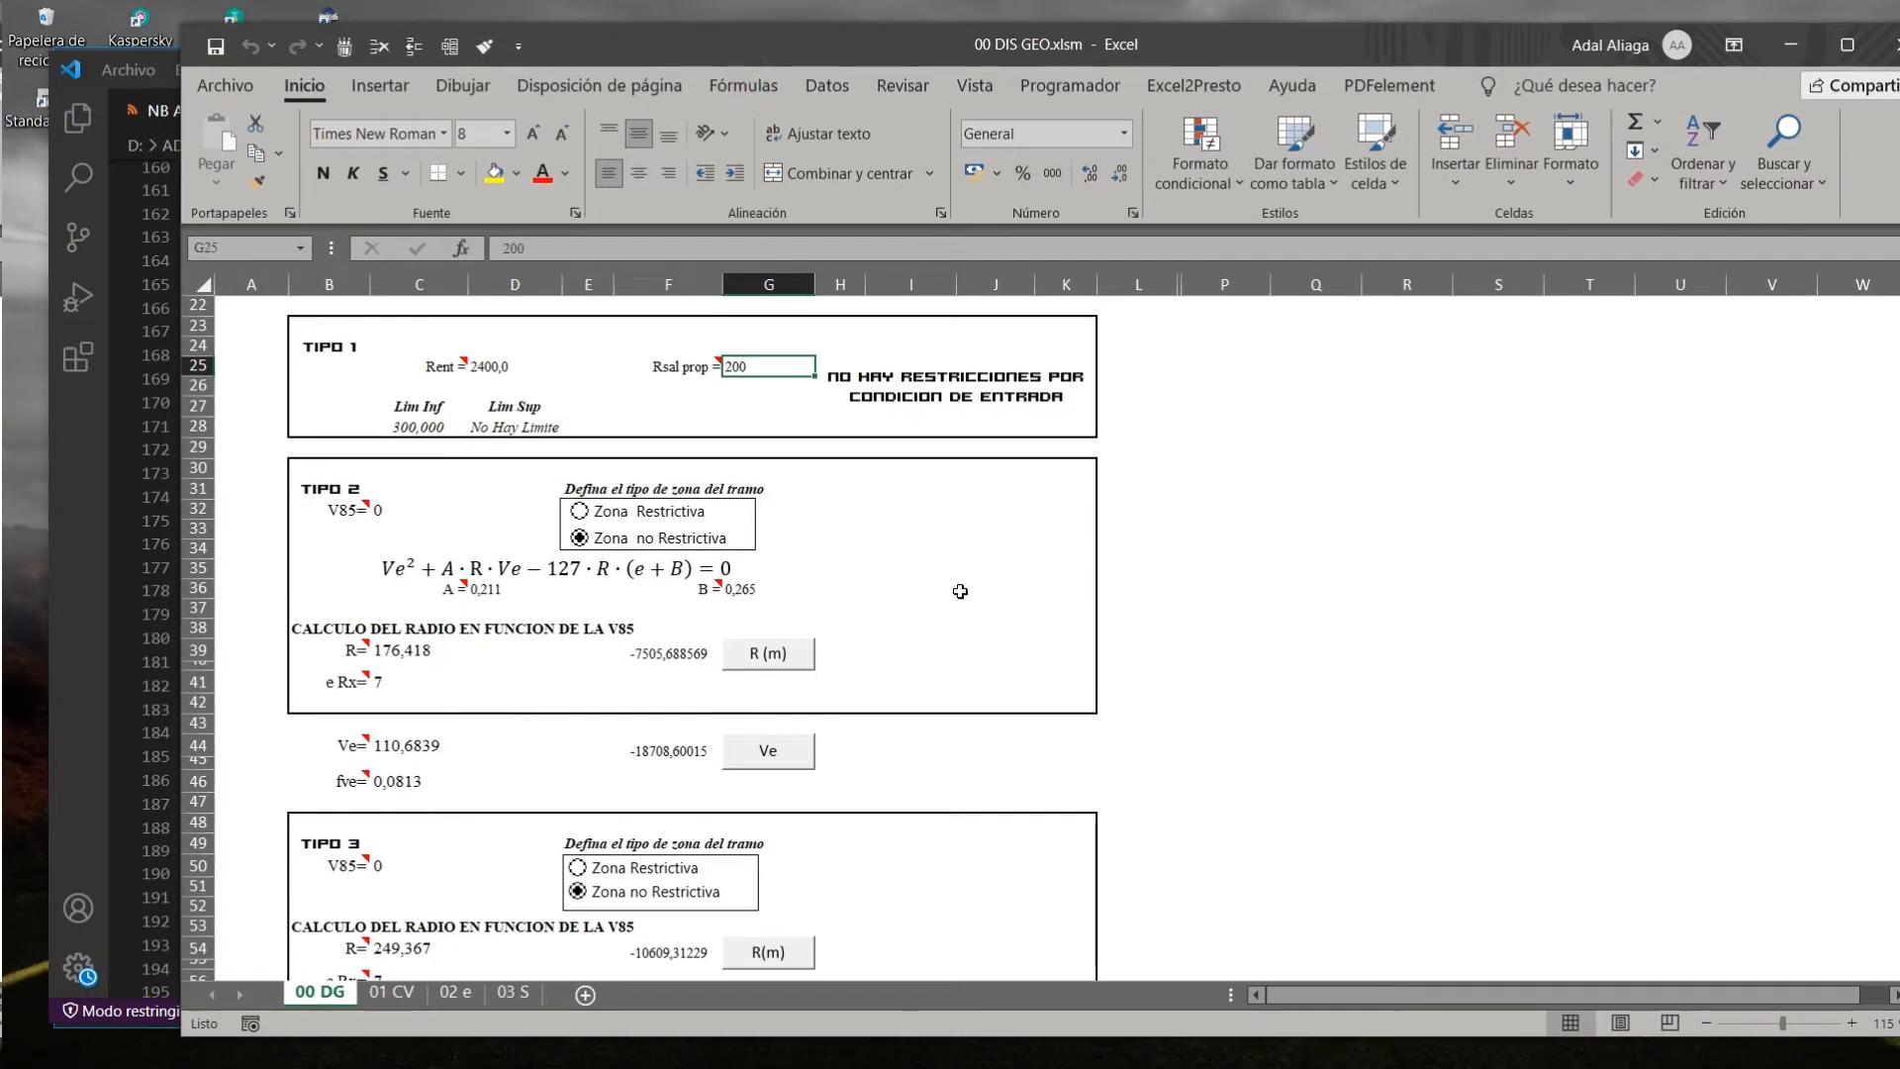
click(980, 588)
click(768, 653)
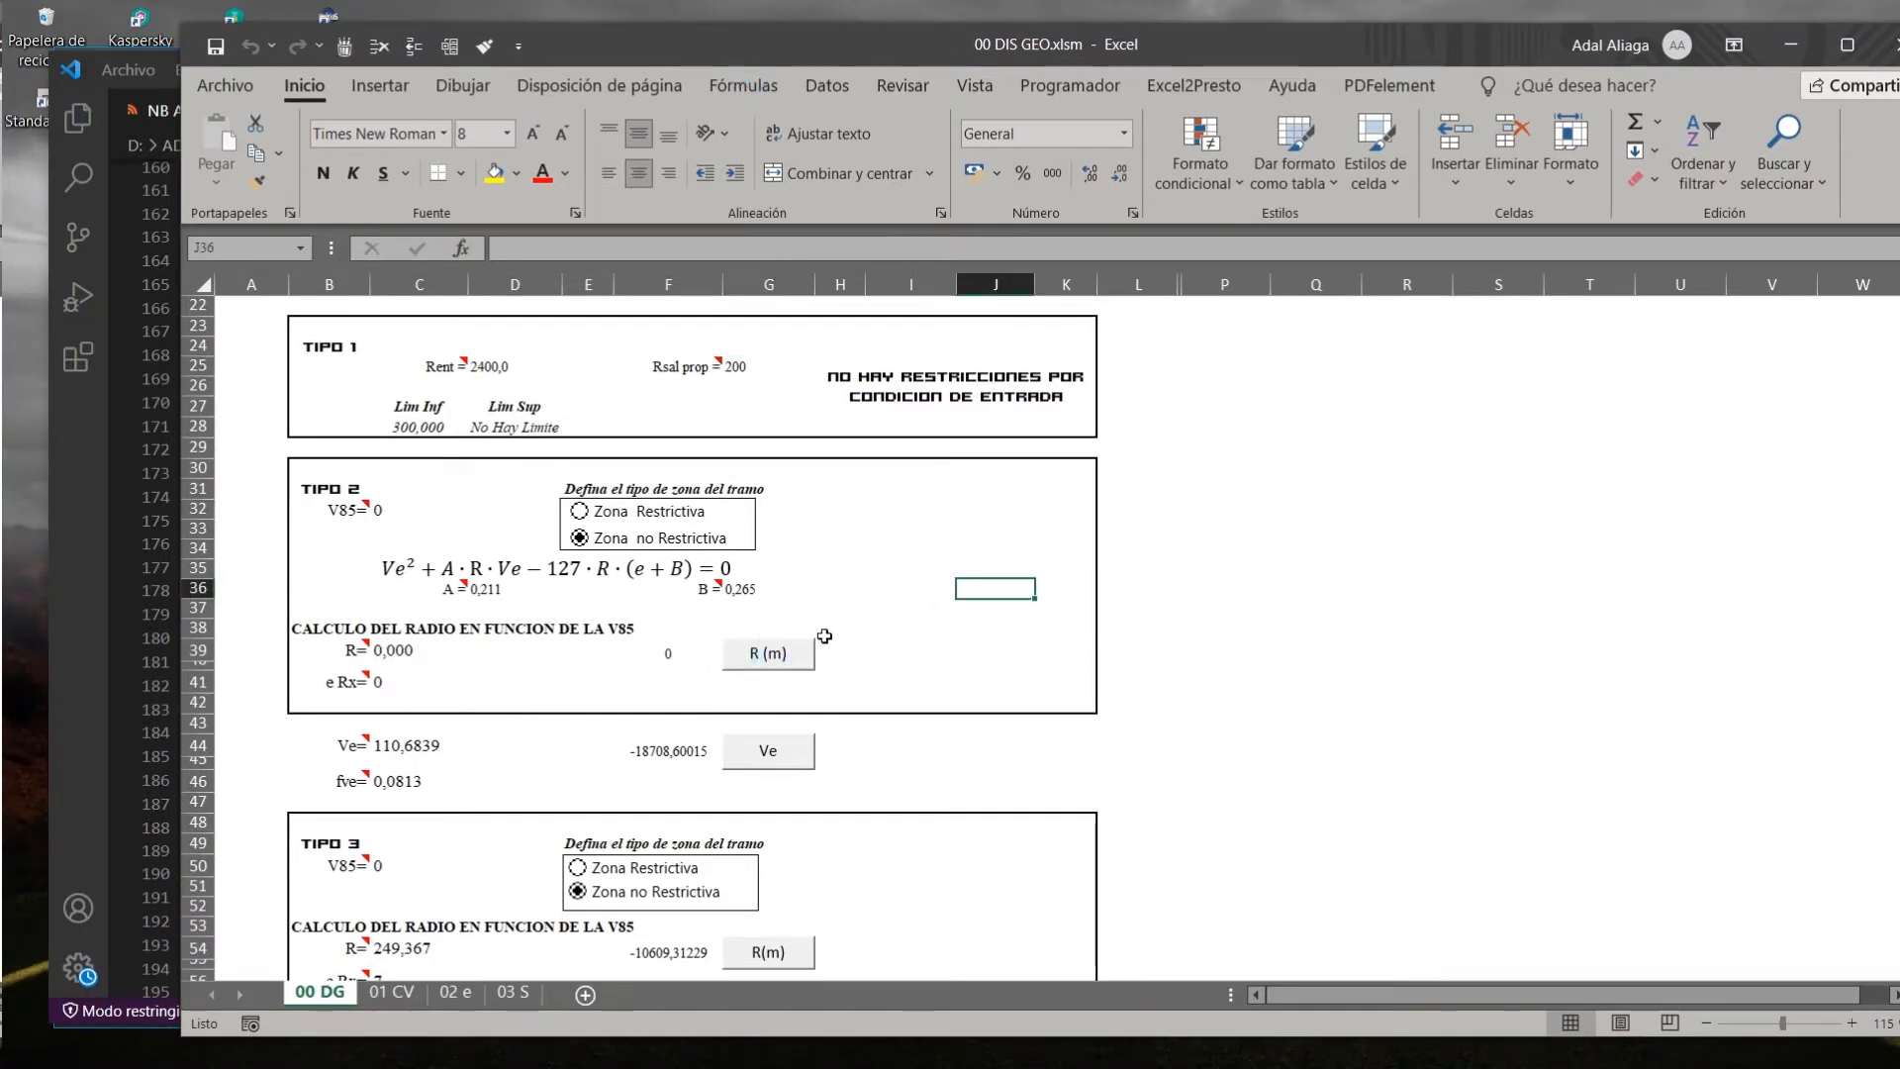
Examine the TIPO 3 block and the sections further down through horizontal alignment composition and clothoid.
scroll(861, 619, up, 4)
scroll(489, 493, down, 7)
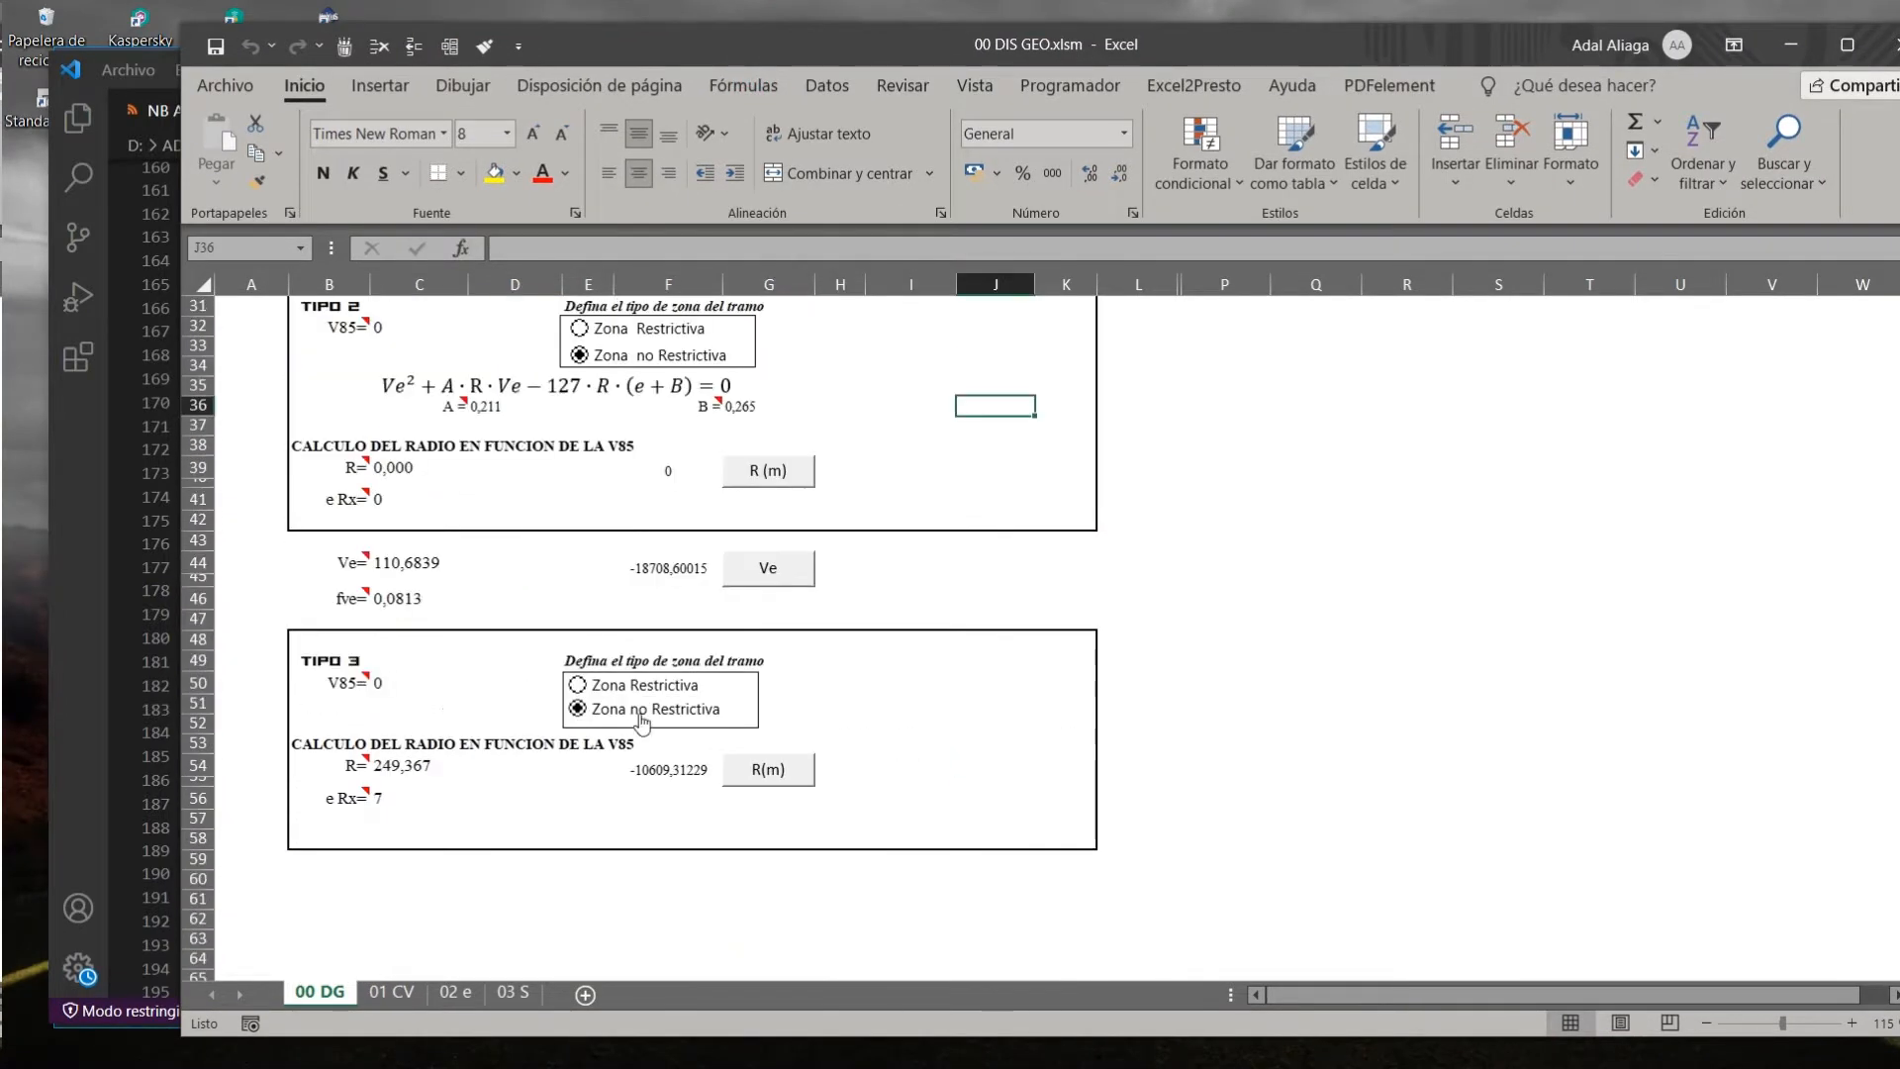
scroll(809, 774, up, 3)
scroll(742, 792, down, 18)
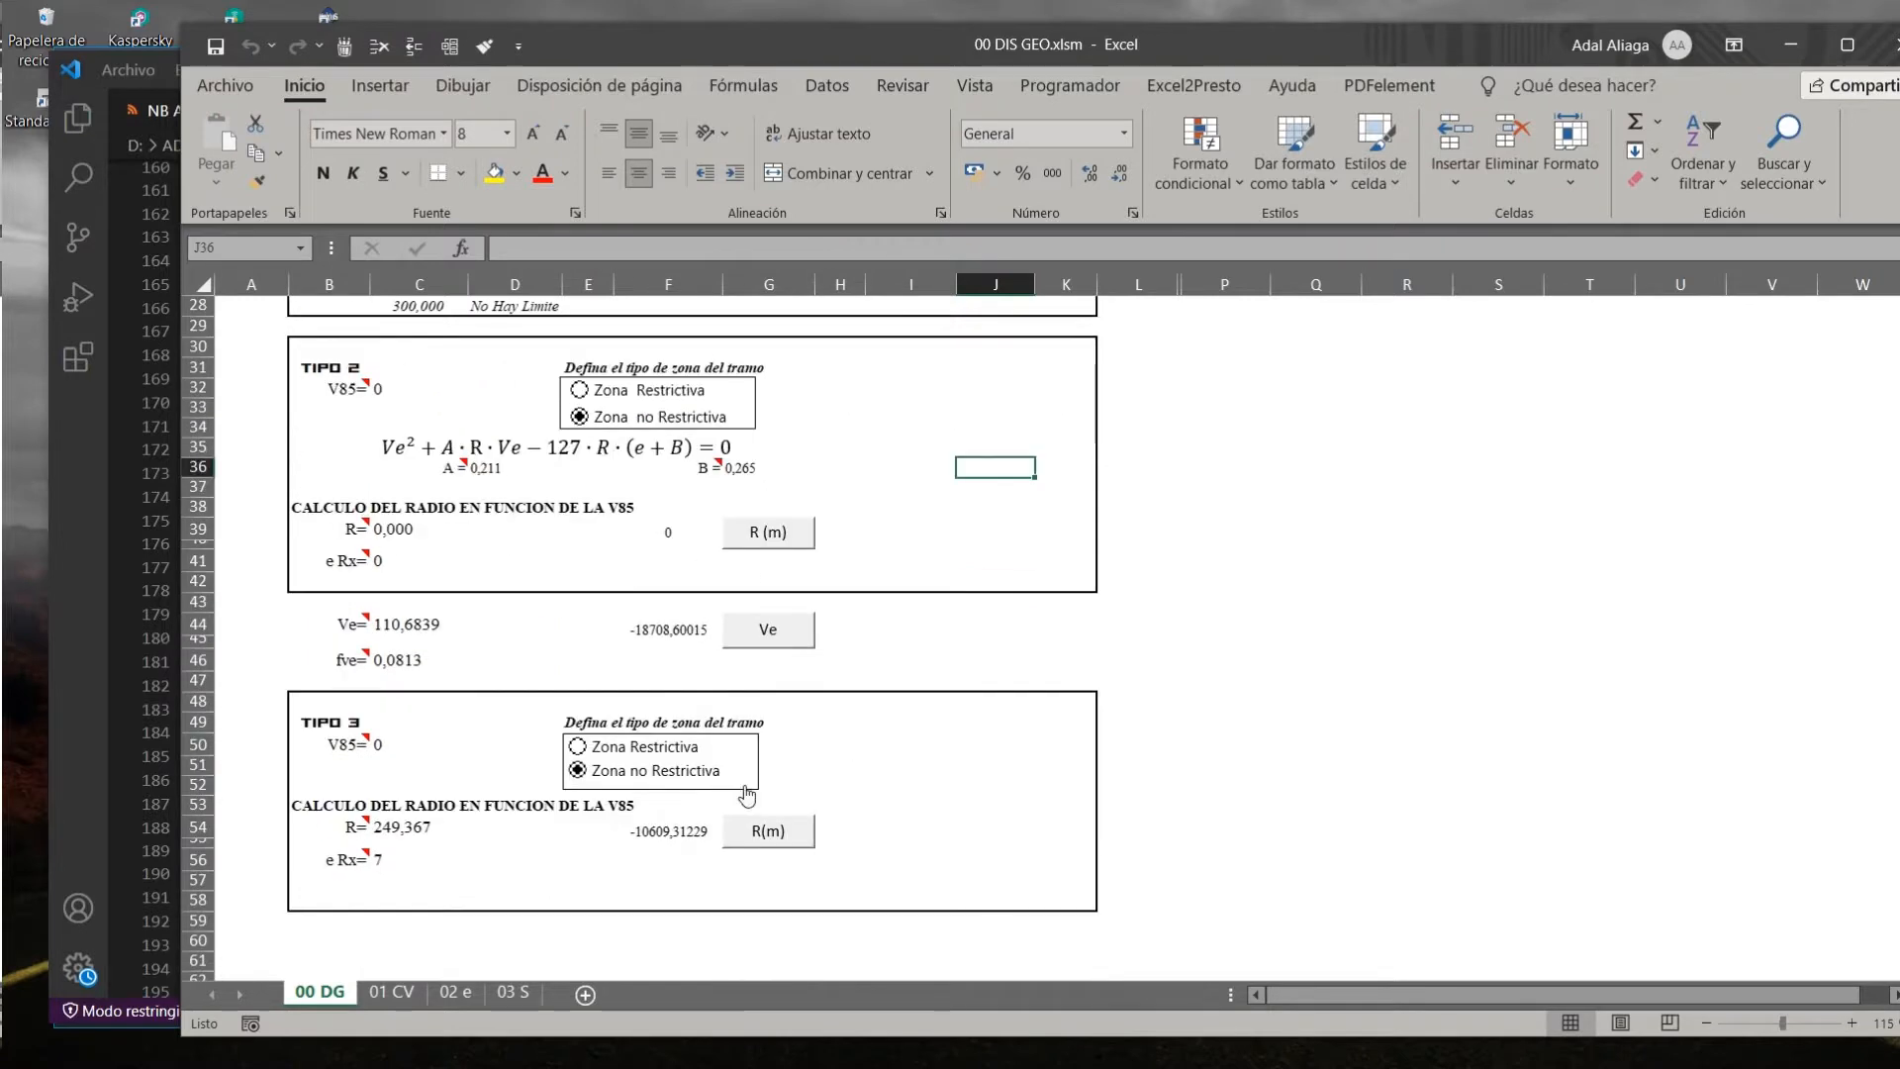
scroll(778, 719, down, 3)
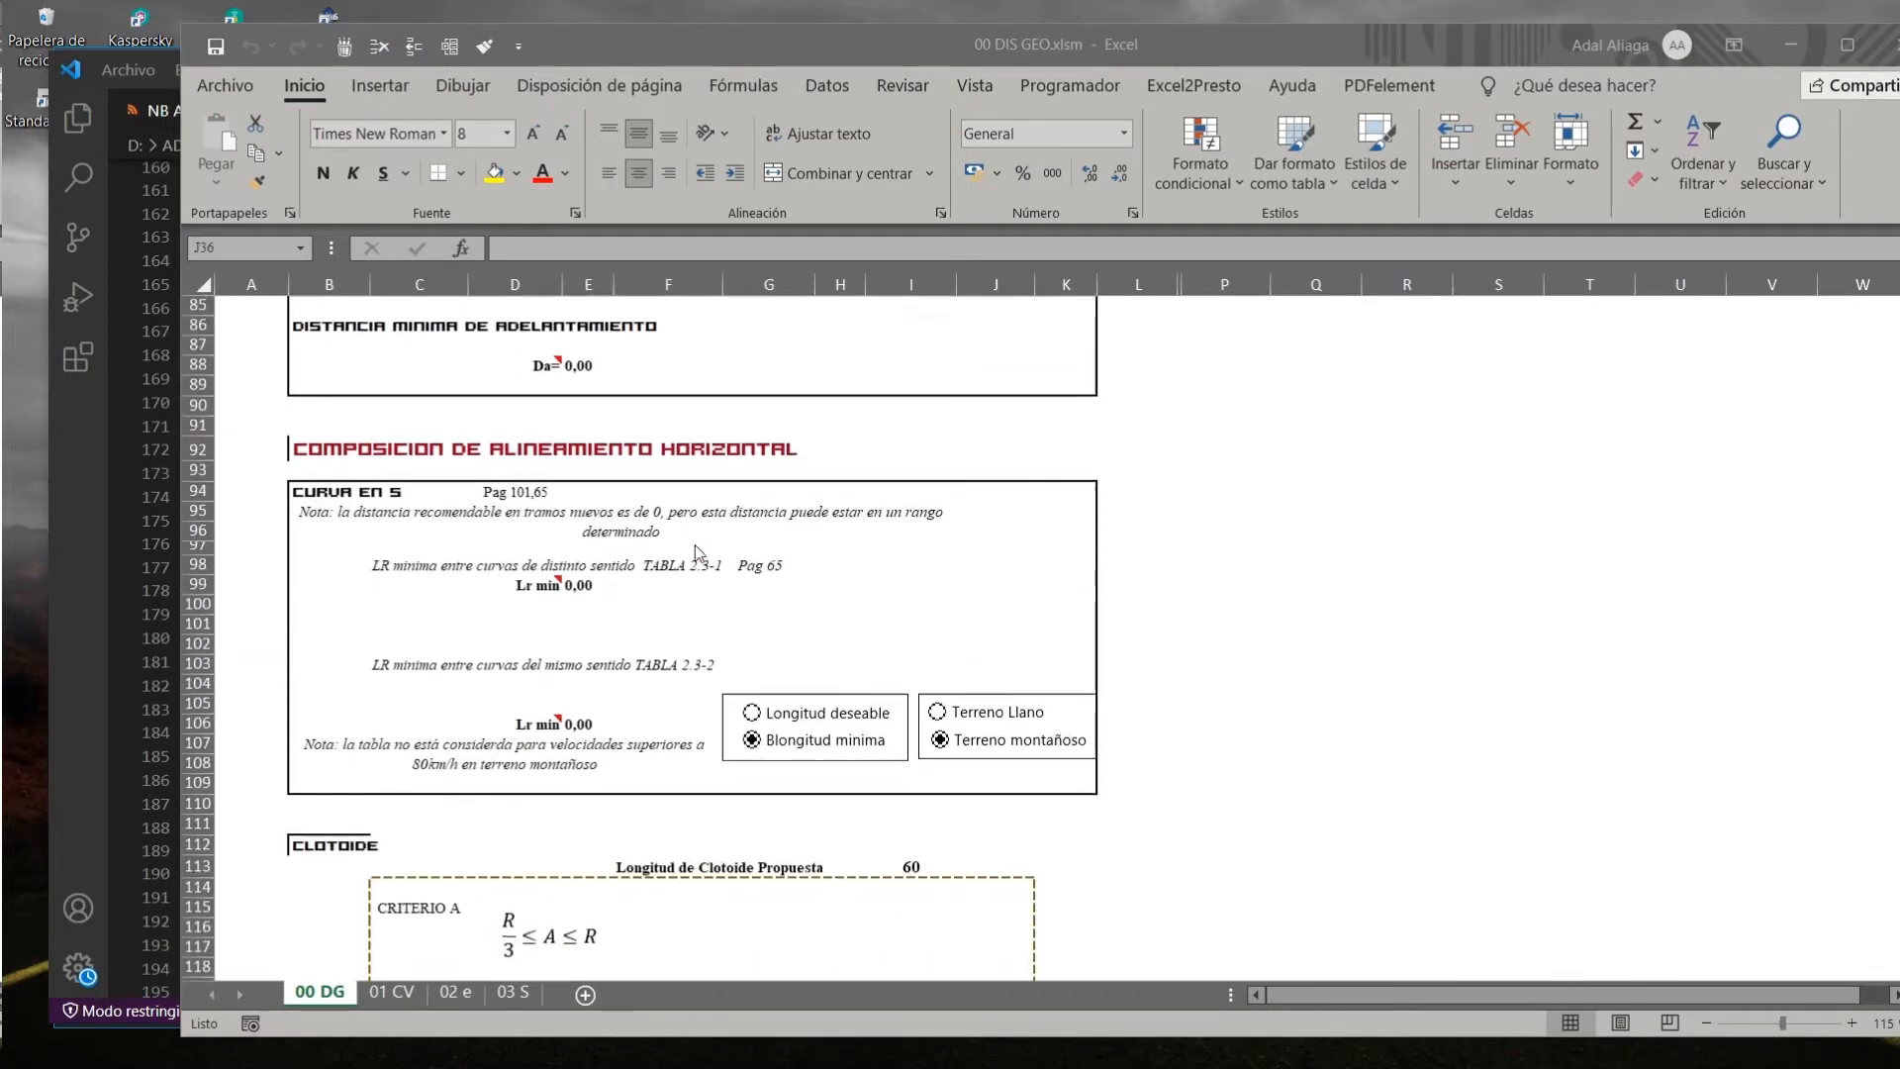
Examine the stopping and overtaking distance blocks and clothoid criteria A to D in sheet 00 DG.
scroll(588, 447, up, 3)
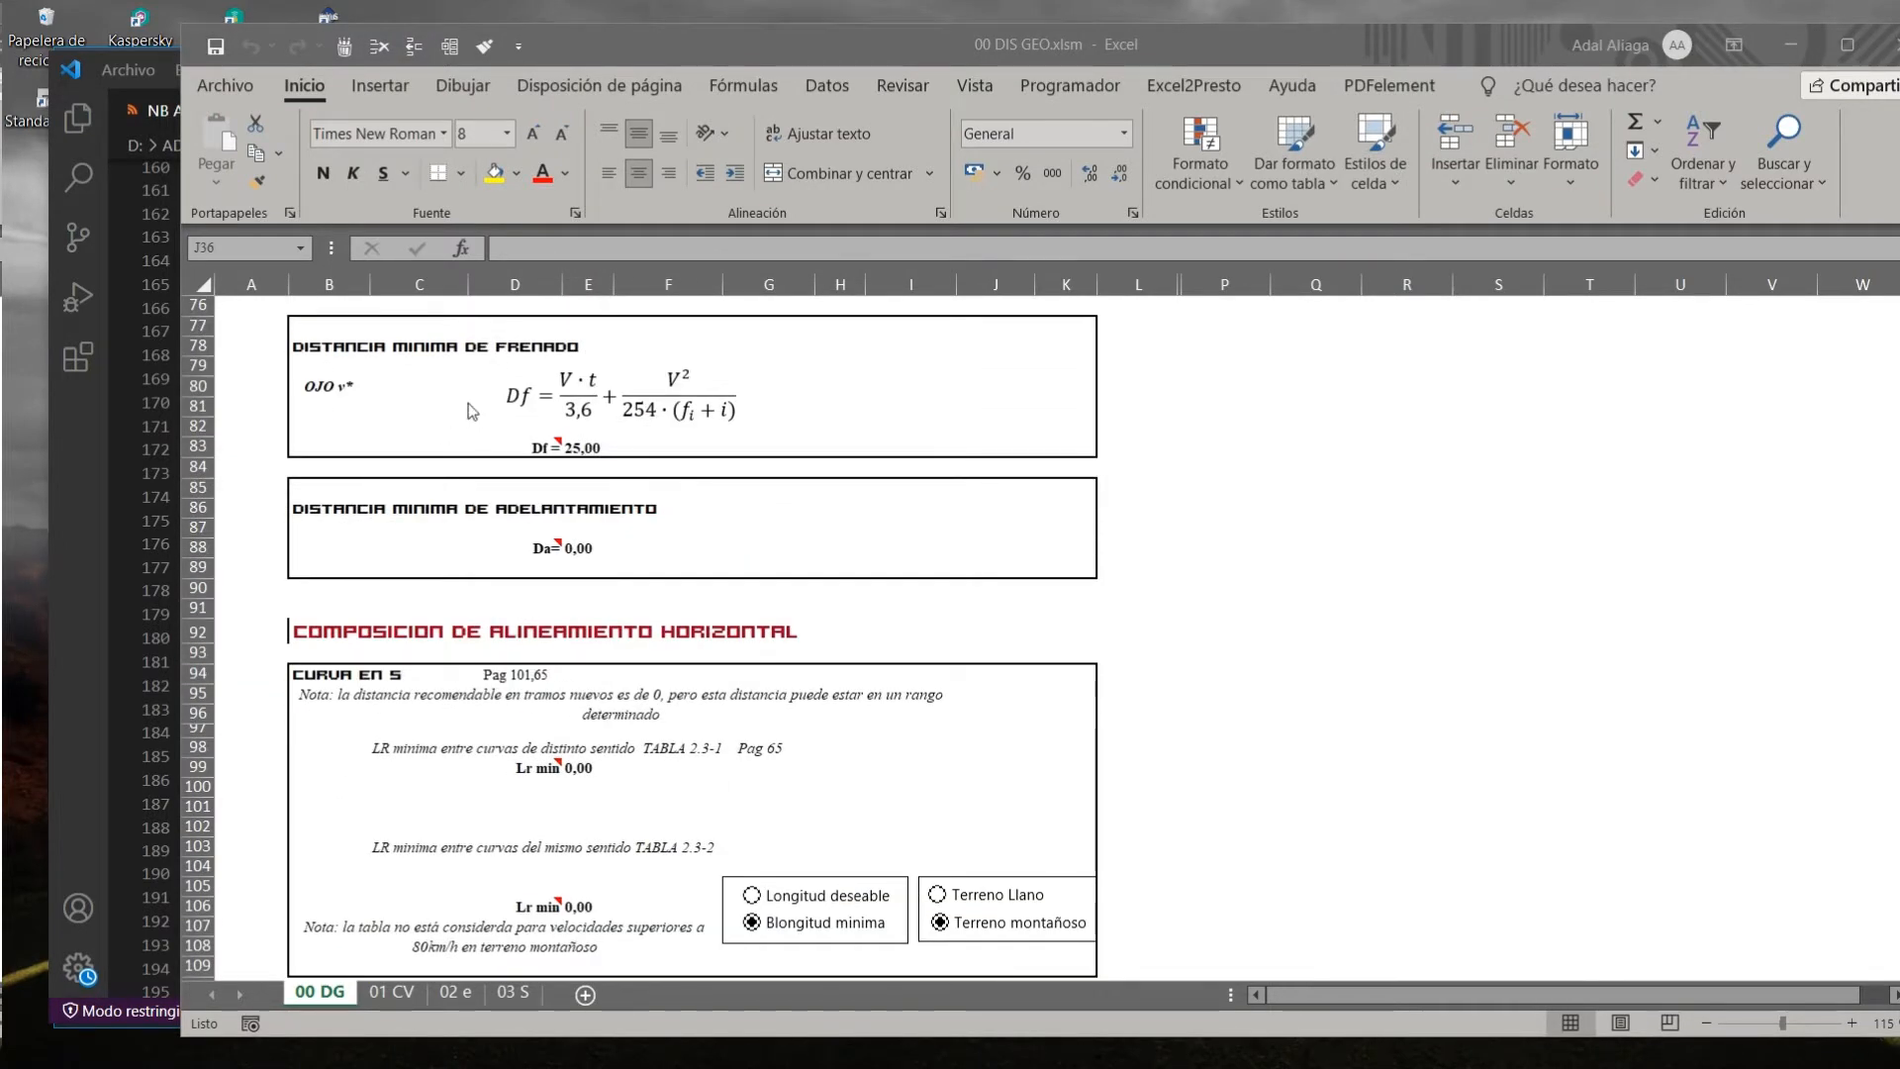
scroll(471, 410, down, 10)
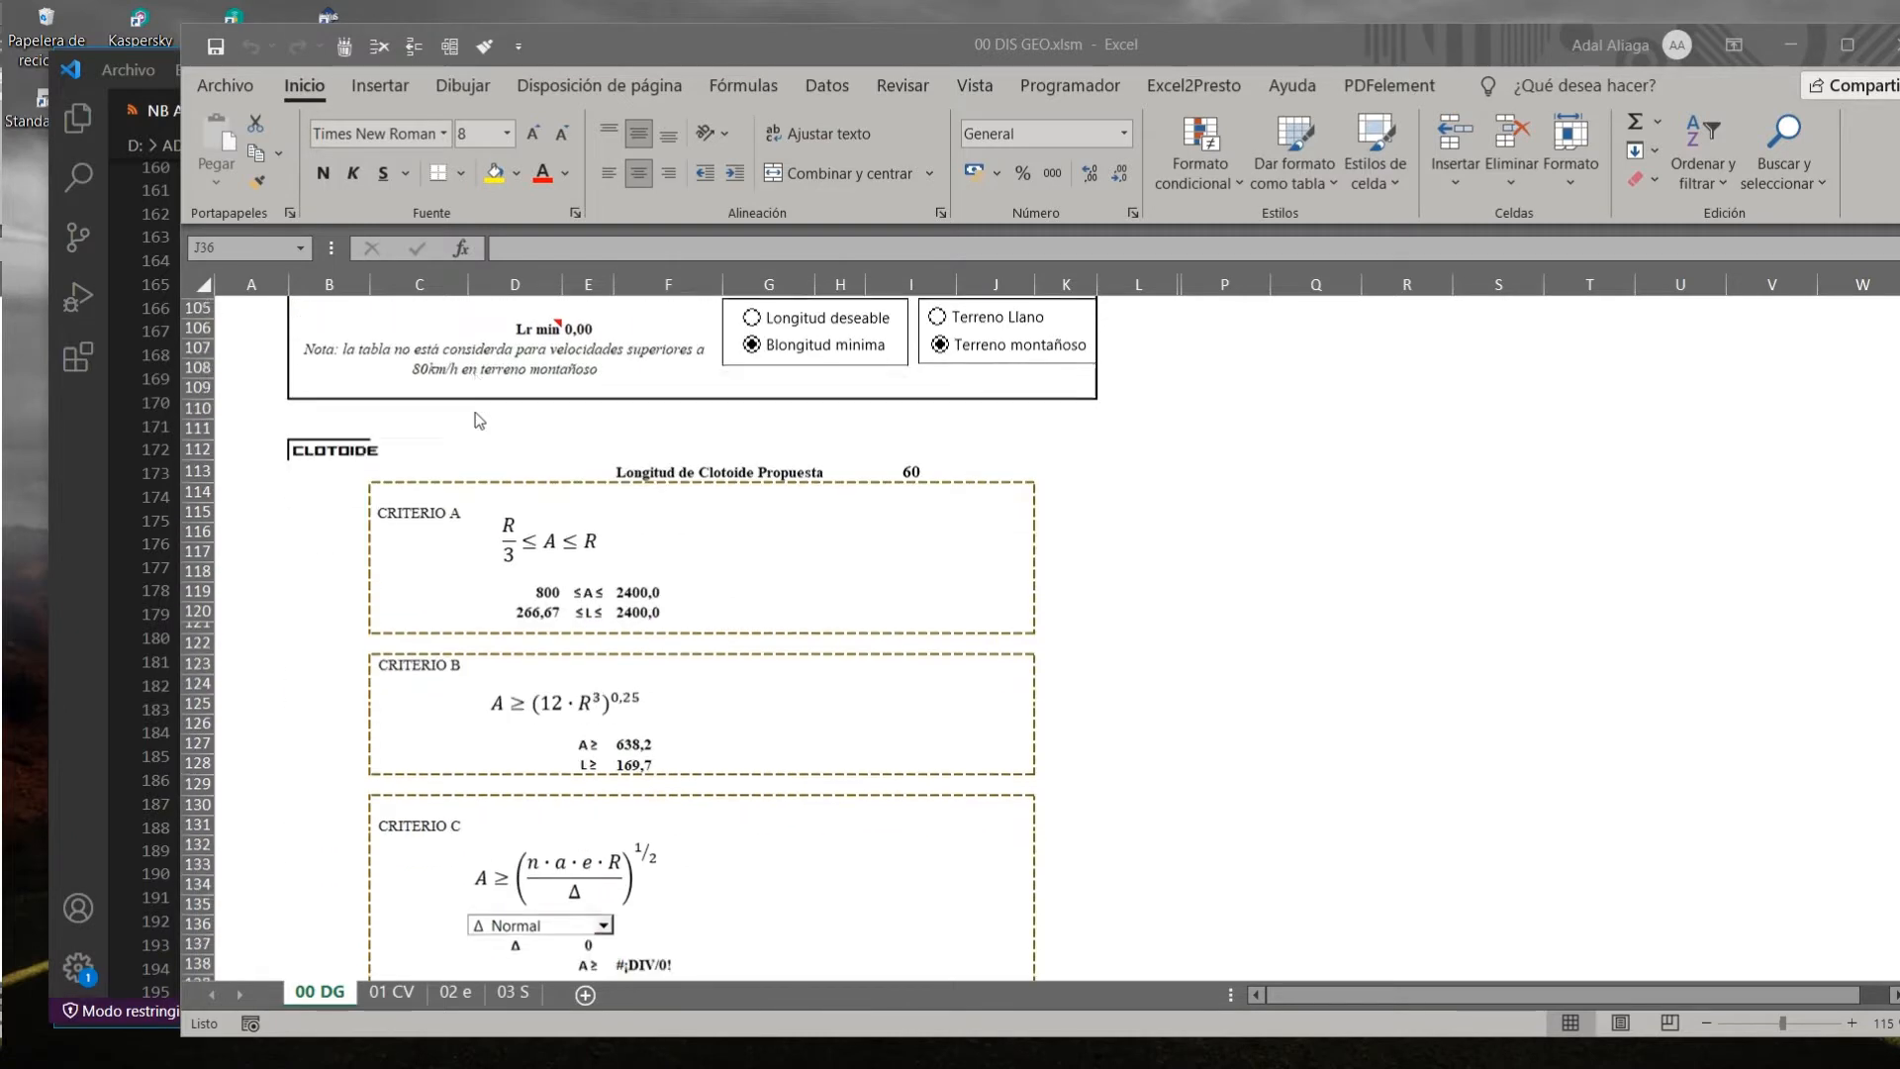
scroll(479, 420, down, 1)
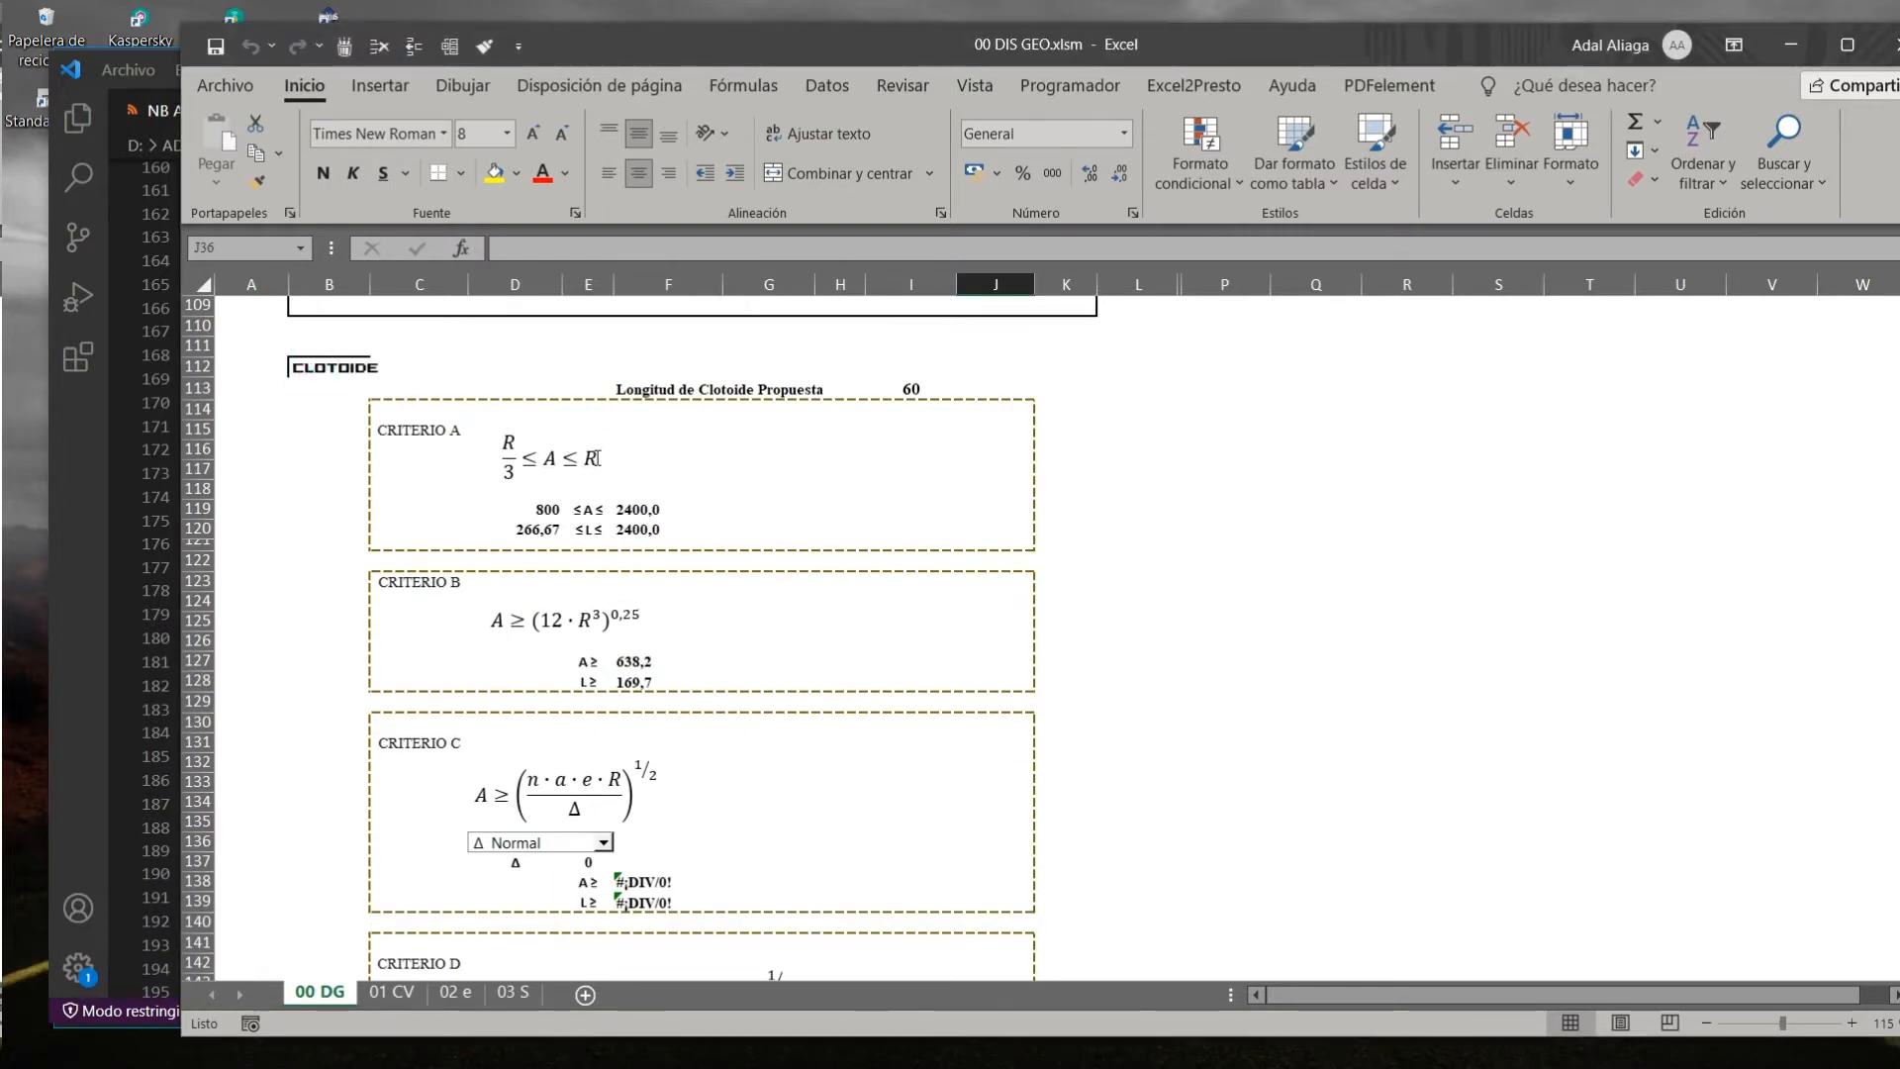
scroll(596, 458, down, 1)
click(433, 408)
click(425, 541)
scroll(421, 564, down, 2)
click(420, 583)
click(419, 816)
scroll(420, 814, down, 4)
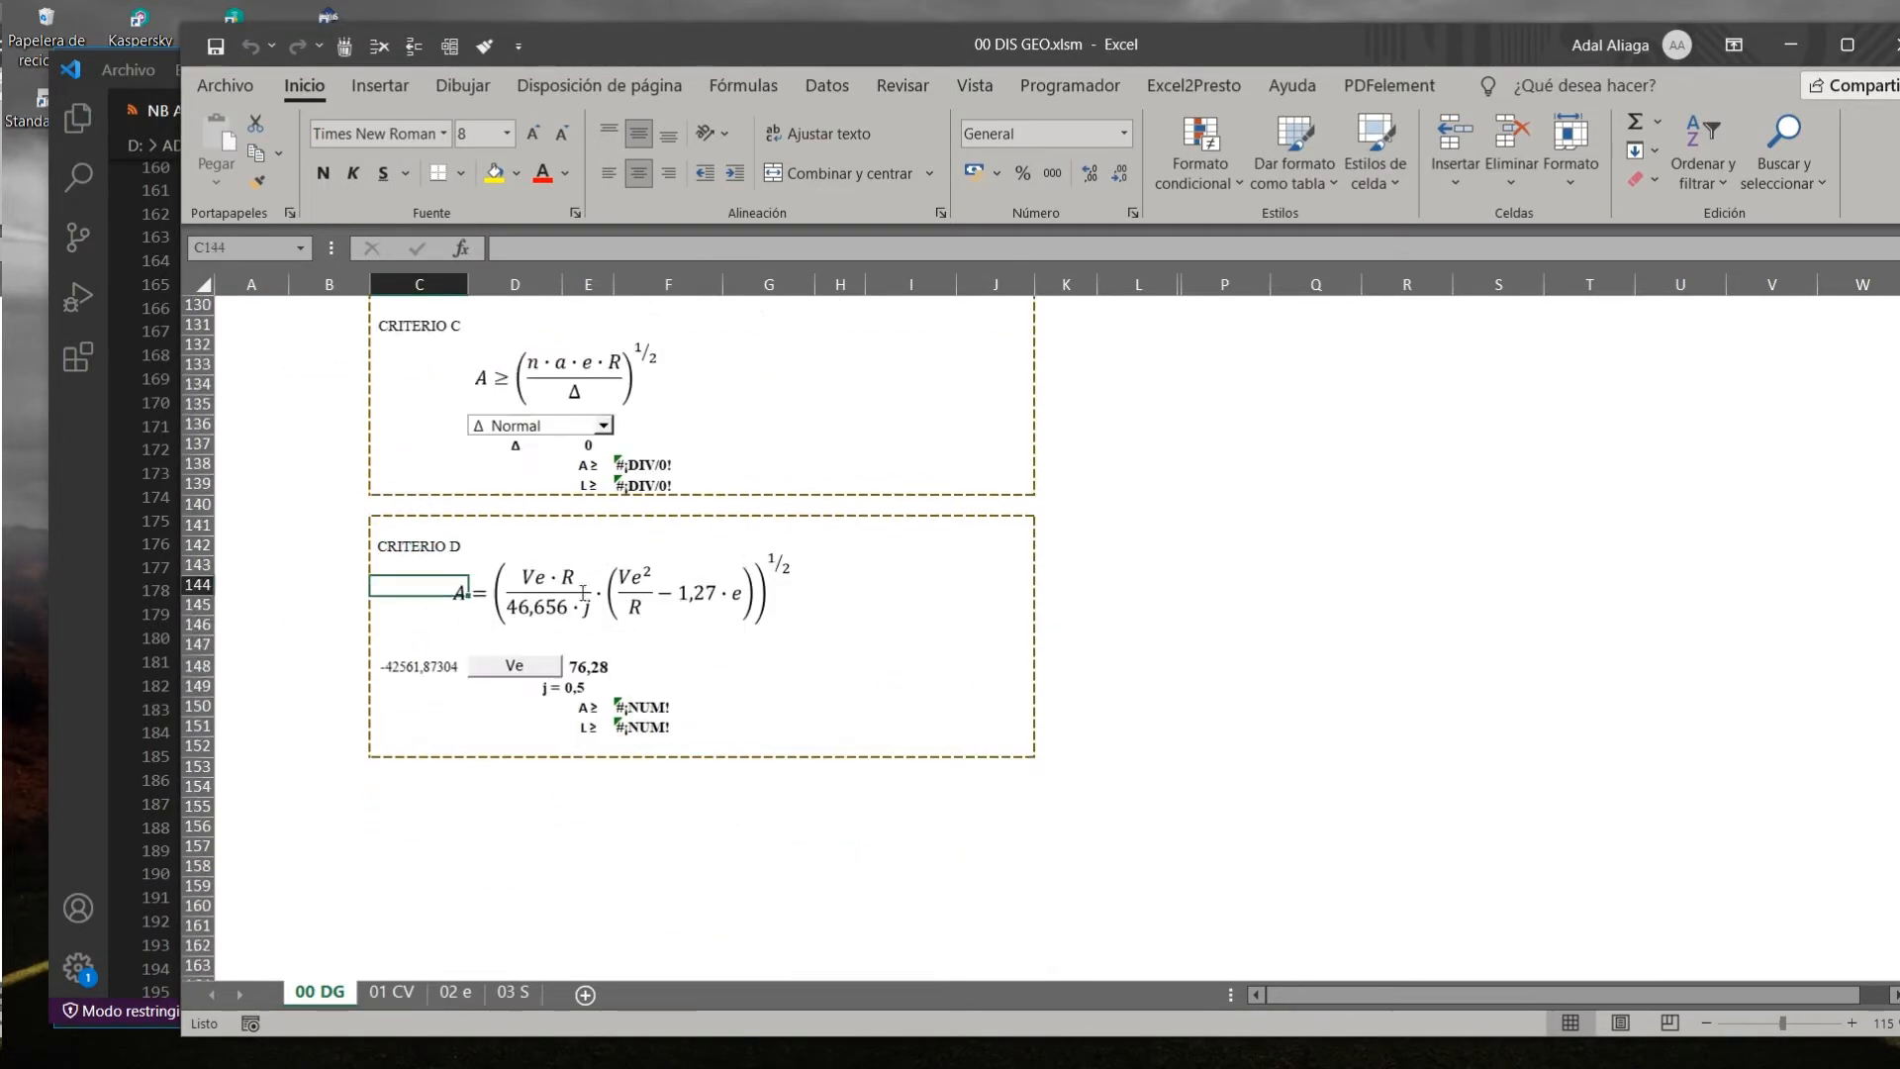
Run the Ve calculation in the CRITERIO D block of the clothoid section.
click(547, 673)
scroll(861, 703, up, 3)
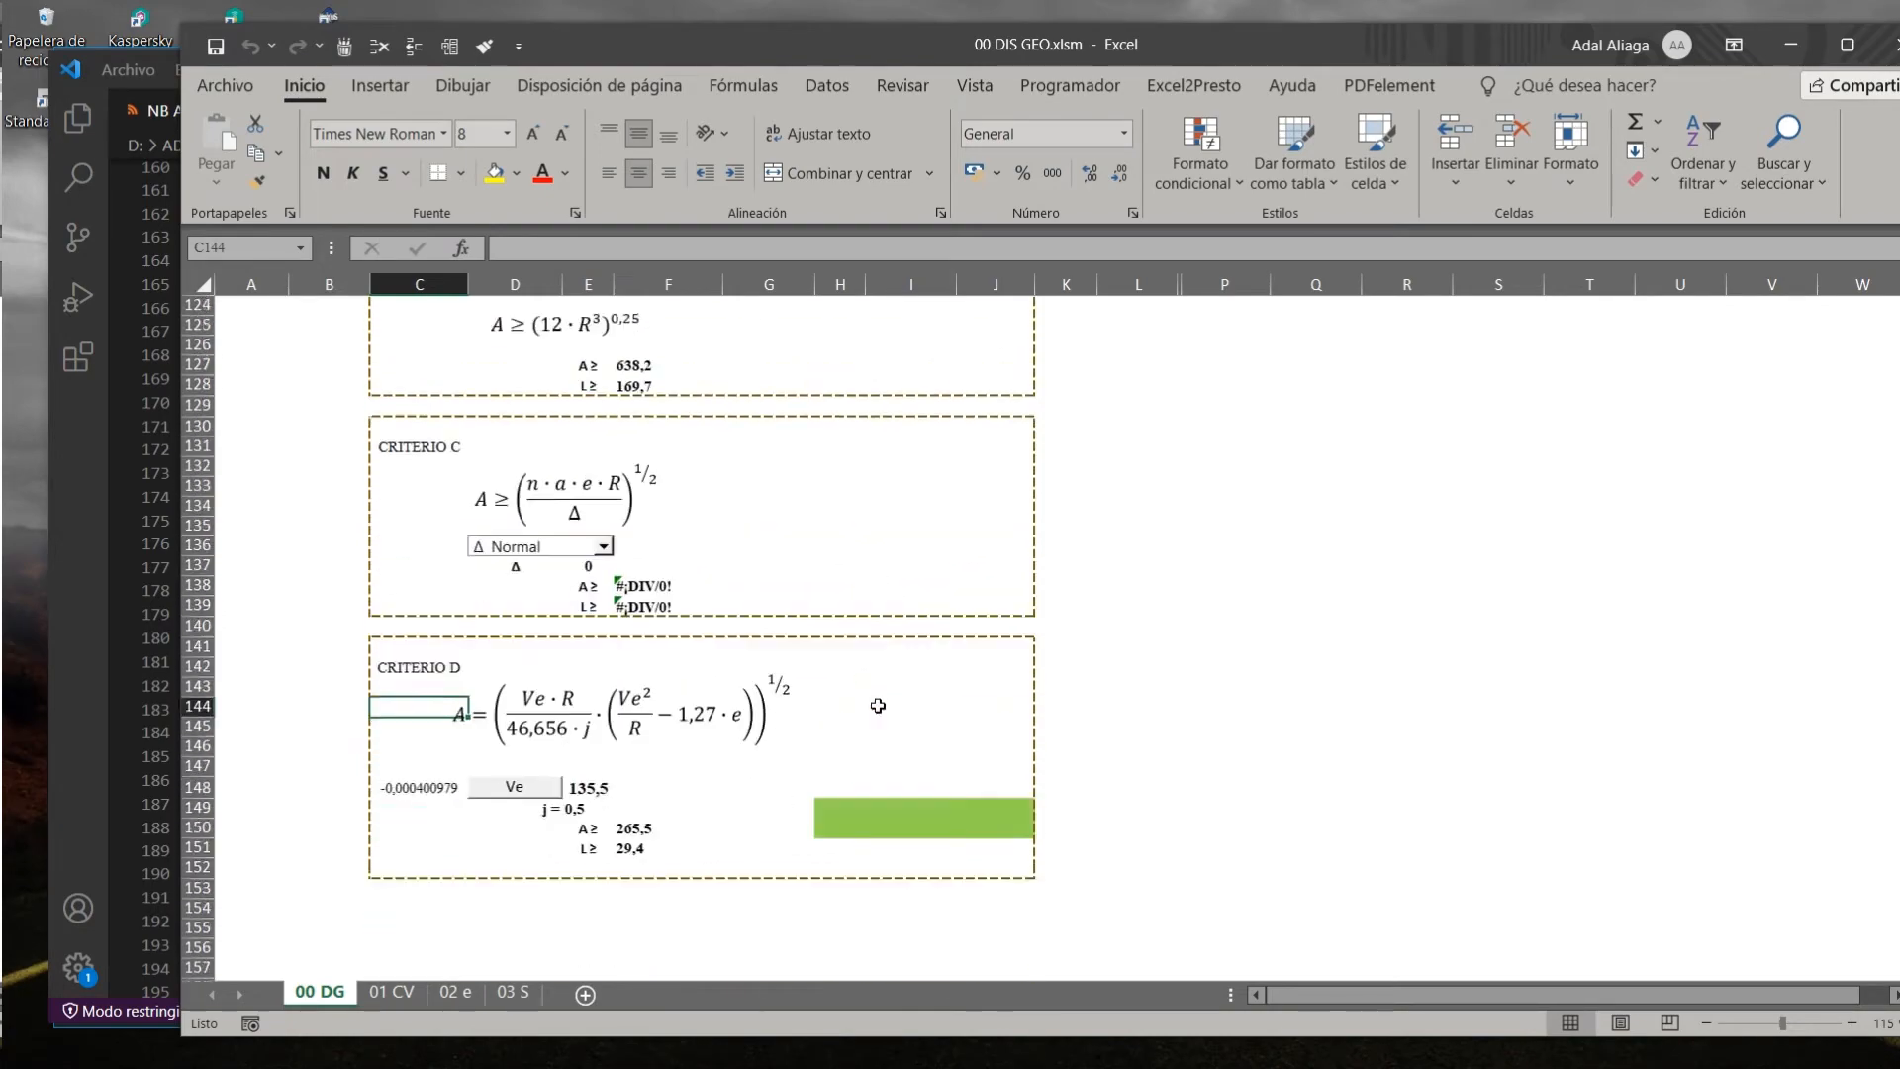
scroll(871, 705, down, 1)
Look through sheets 01 CV and 02 e, shifting the workbook window to examine the Curva 1 and Curva 2 transition tables.
click(391, 991)
click(457, 992)
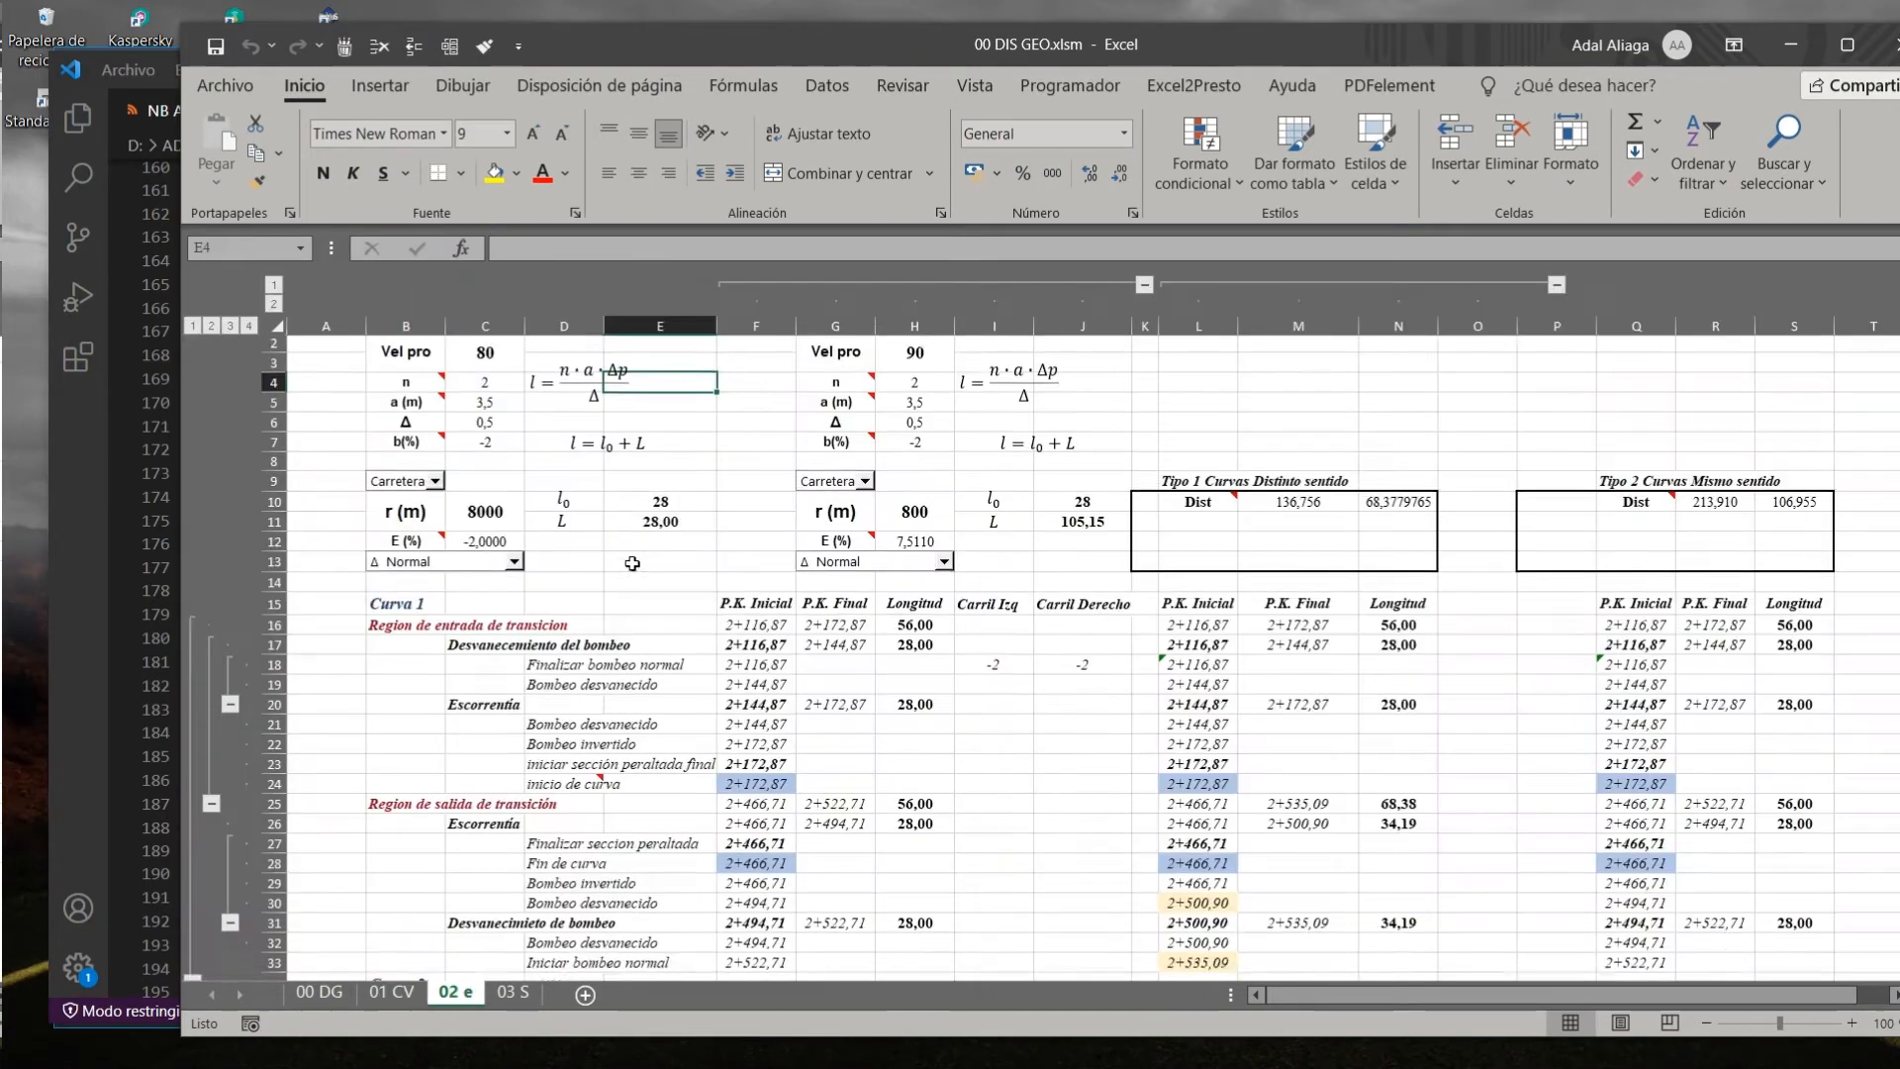
drag(833, 52, 769, 53)
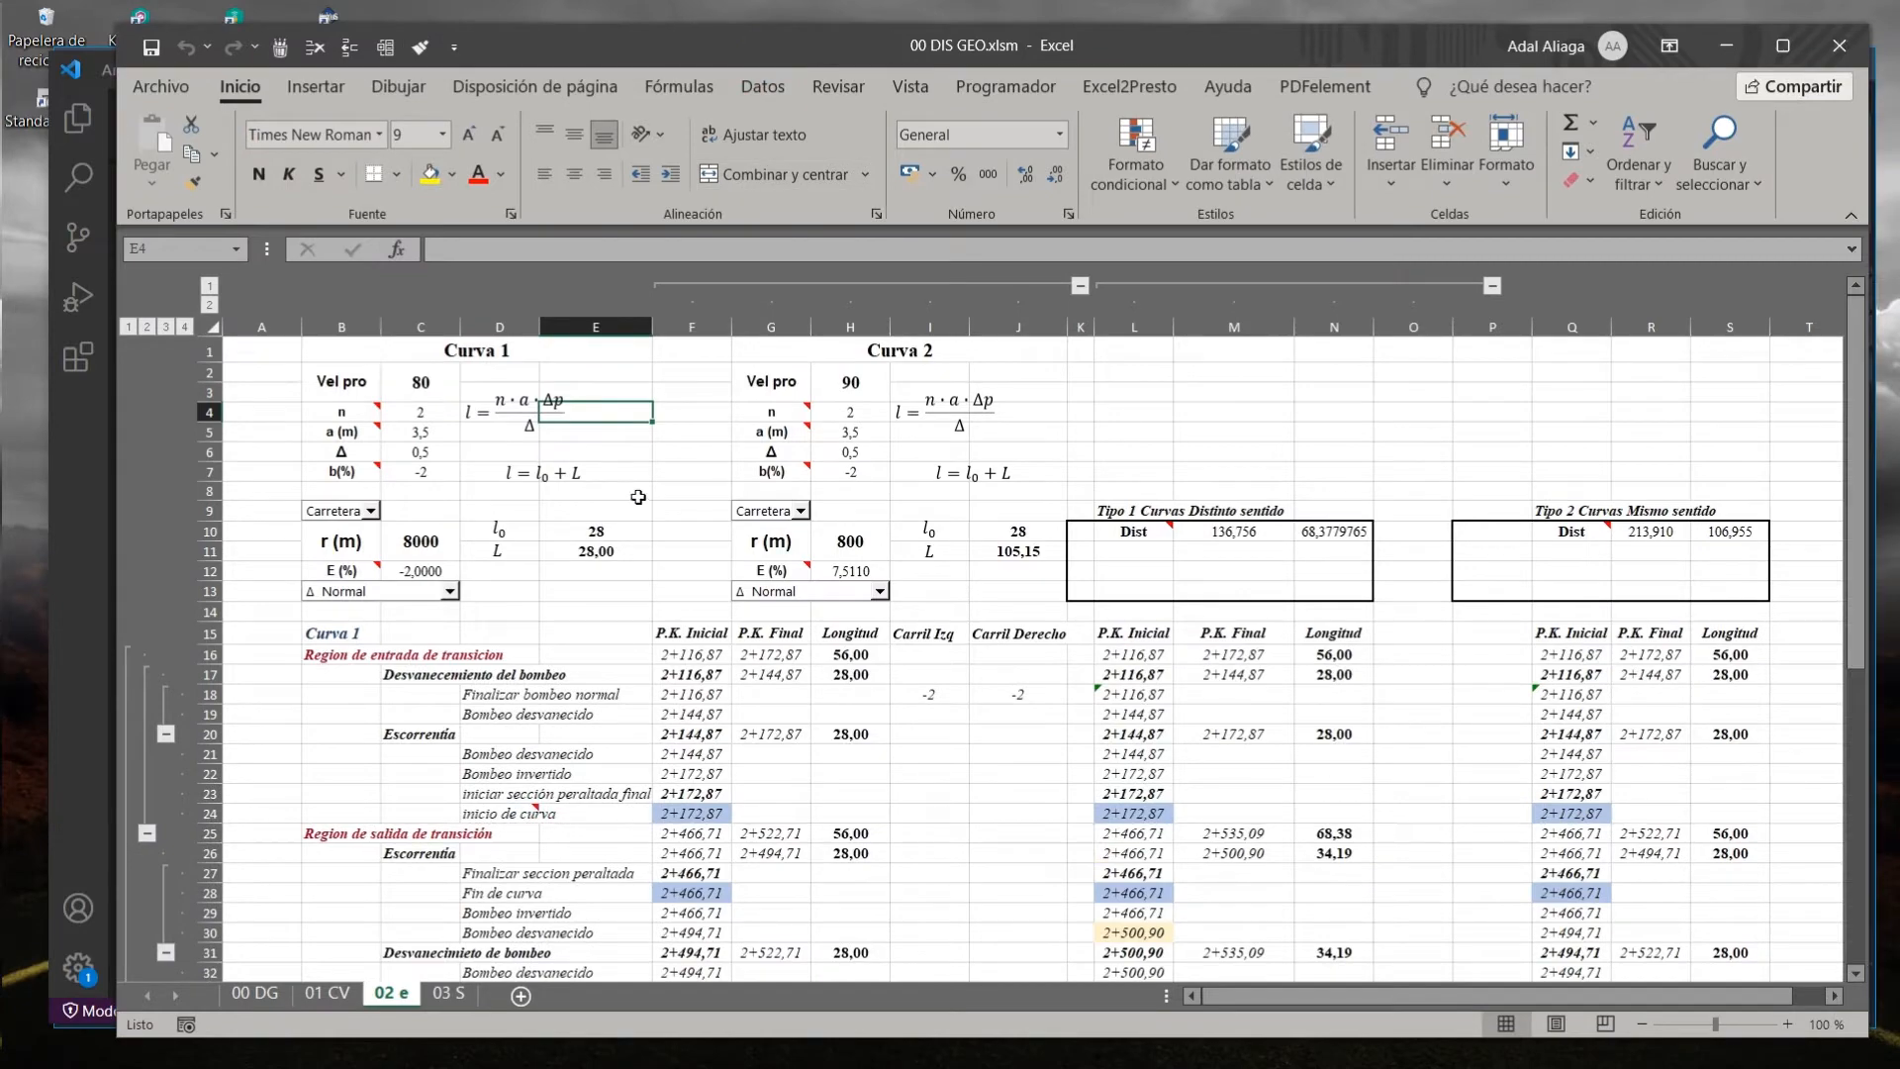
click(624, 608)
scroll(839, 588, down, 3)
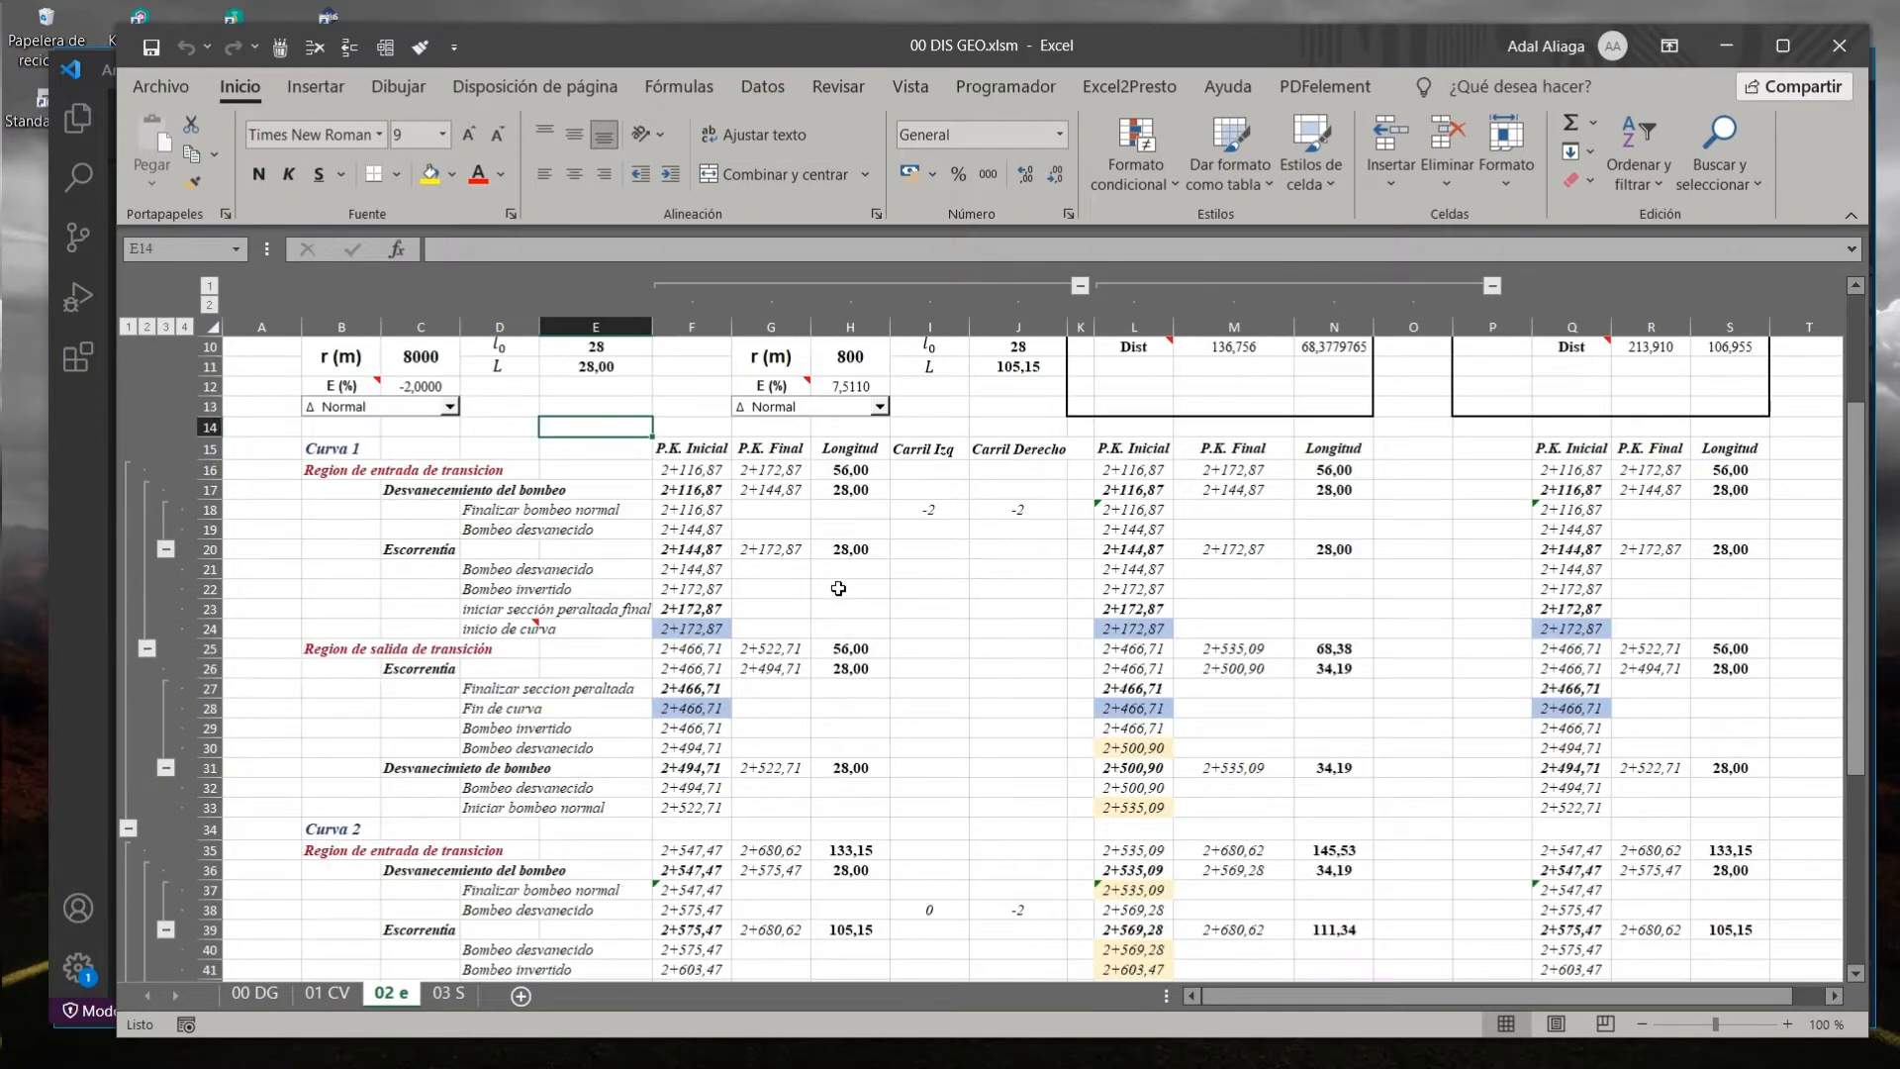
scroll(834, 581, down, 1)
Examine the roadway widening tables in sheet 03 S and return to the clothoid criteria in sheet 00 DG.
key(ctrl+Page_Down)
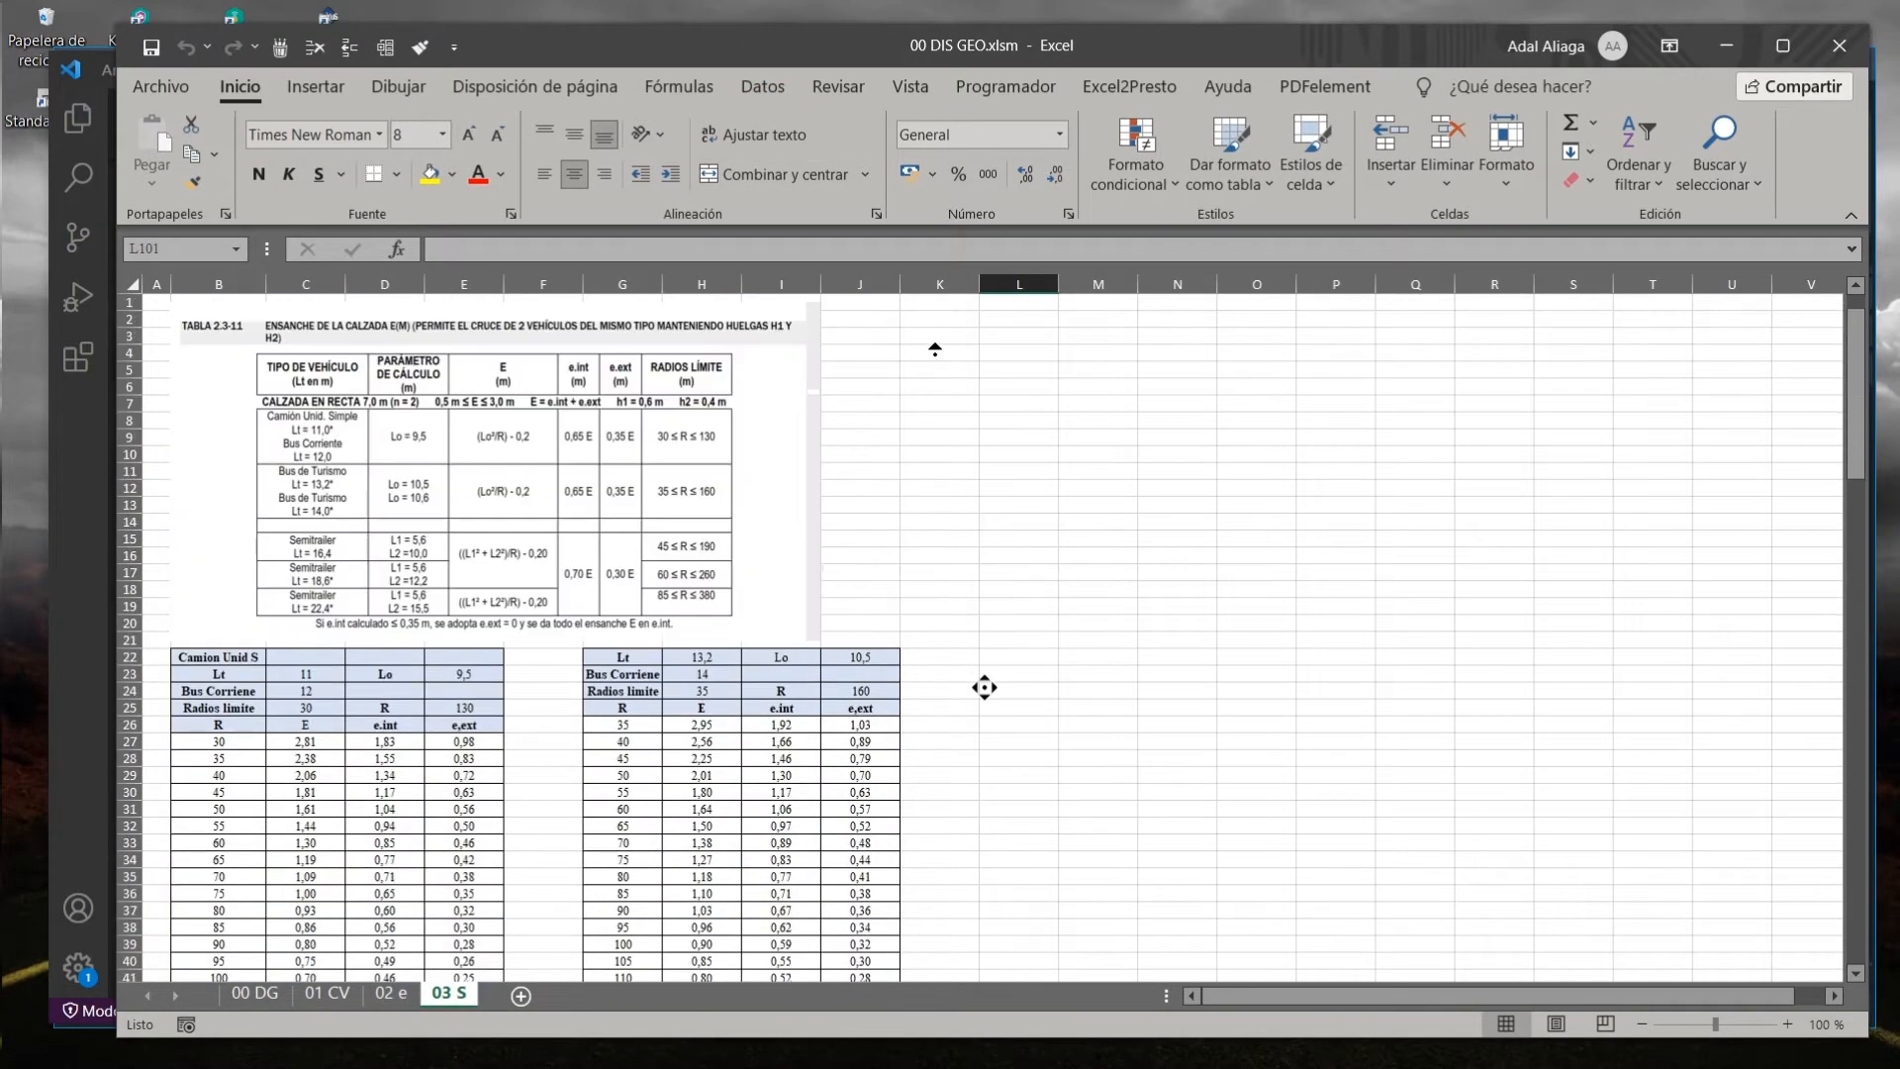
scroll(875, 657, down, 3)
scroll(738, 666, up, 3)
click(921, 507)
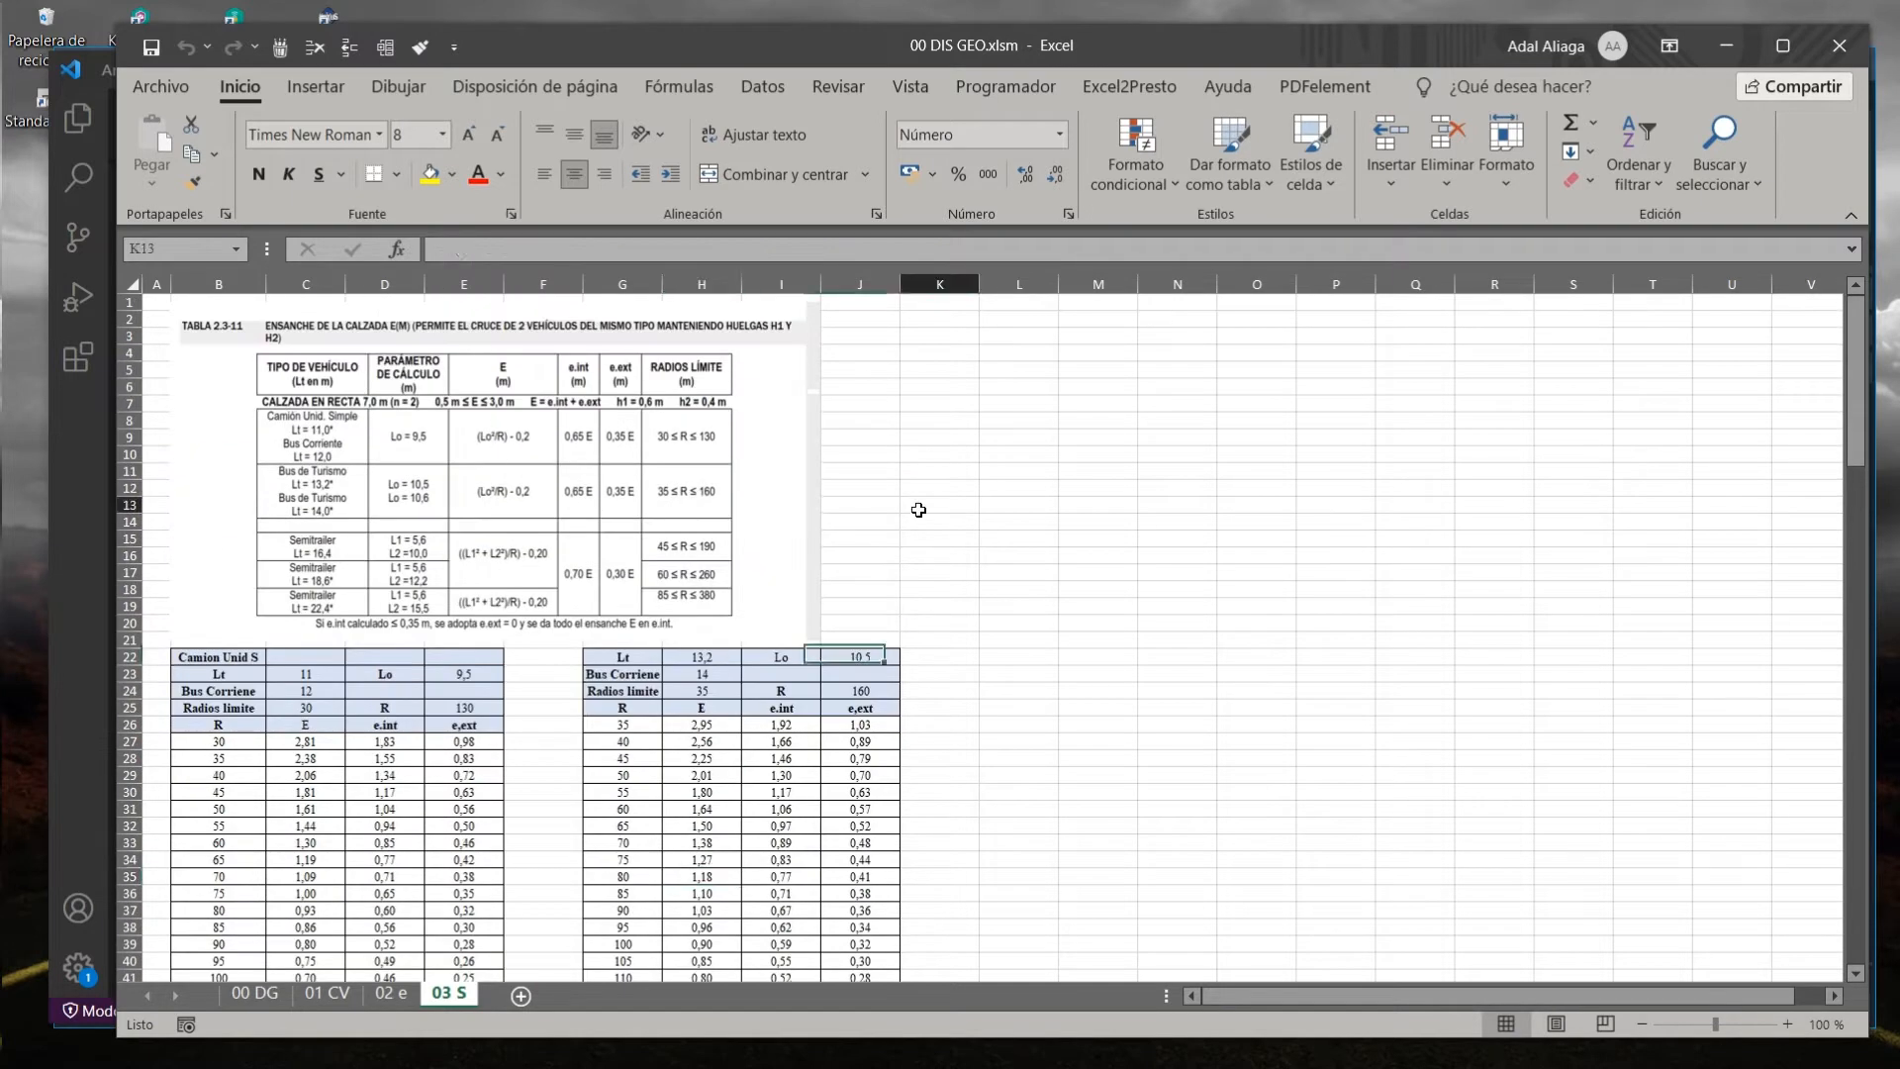
scroll(917, 541, down, 5)
key(ctrl+Page_Up)
key(ctrl+Page_Up)
key(ctrl+Page_Up)
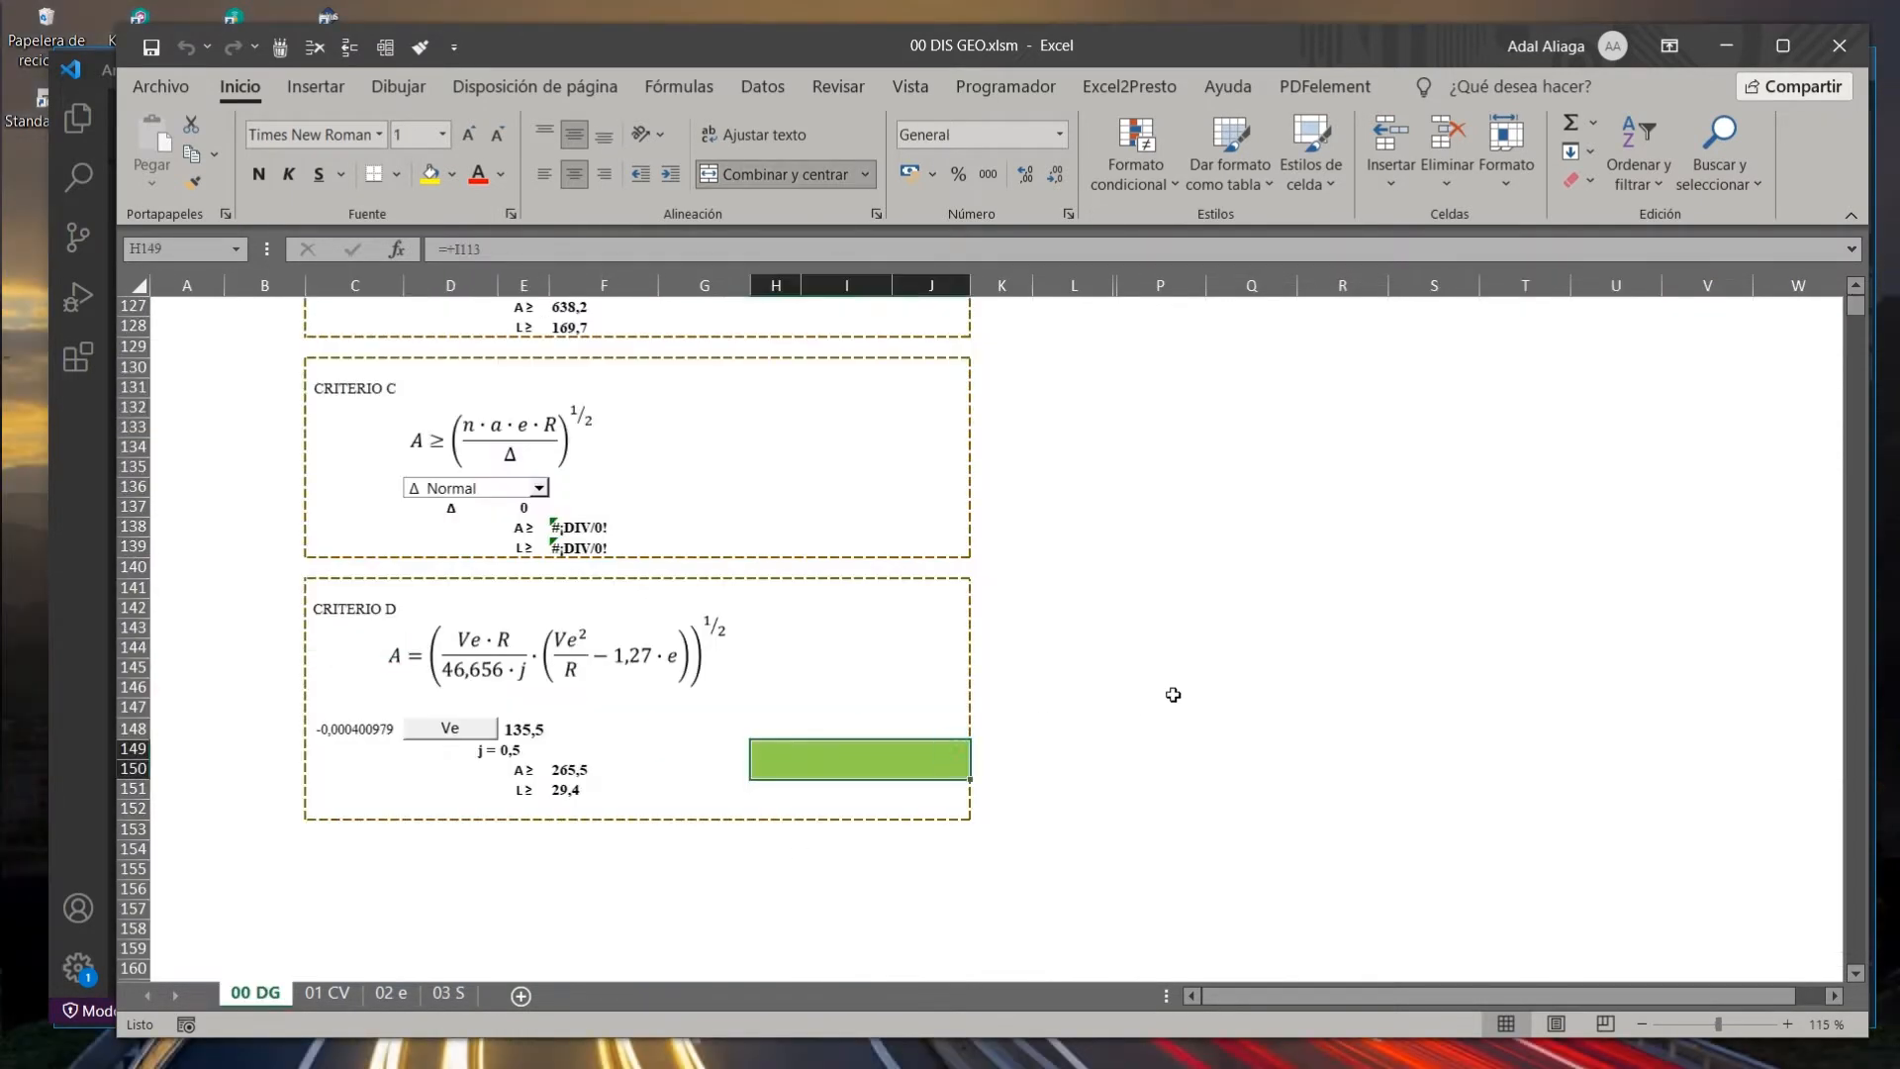
click(1129, 559)
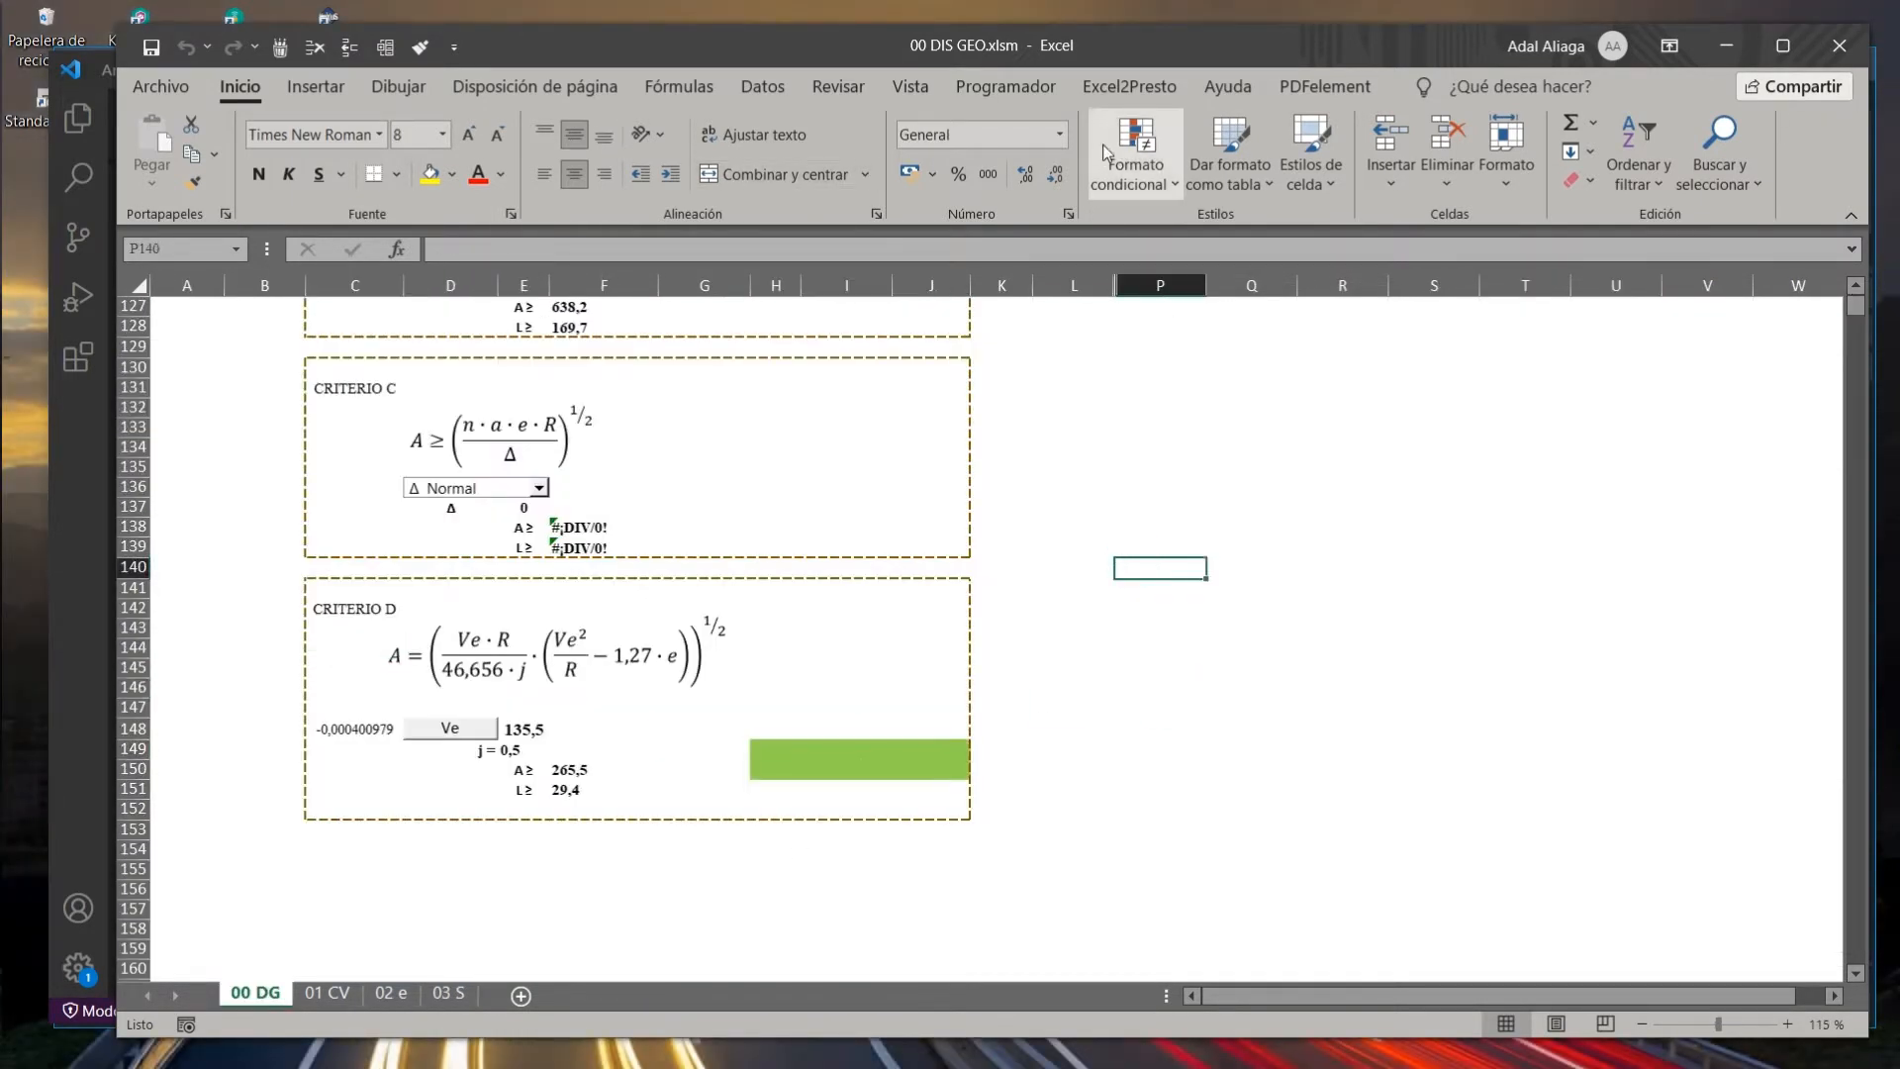
Open the workbook's Visual Basic project and examine the function code in Módulo1.
click(1006, 86)
click(152, 149)
scroll(376, 475, down, 2)
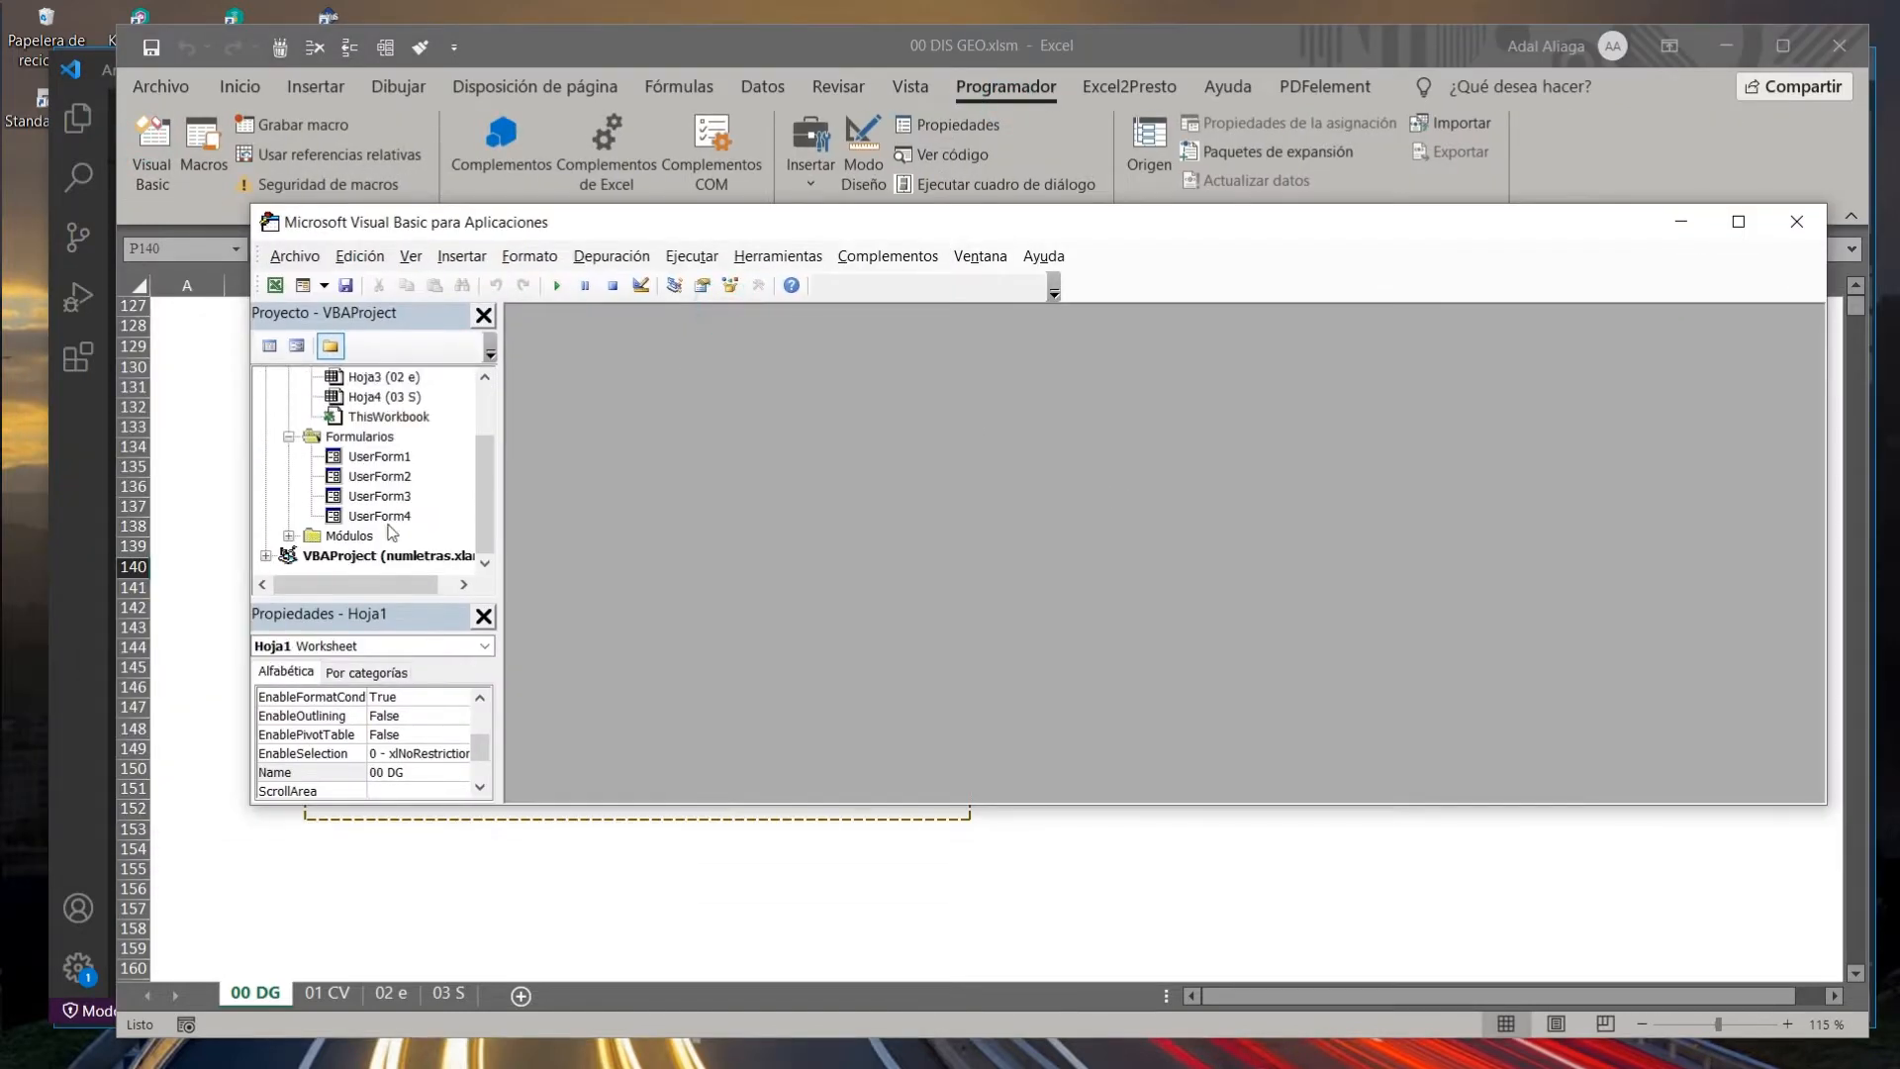
click(289, 516)
double_click(371, 536)
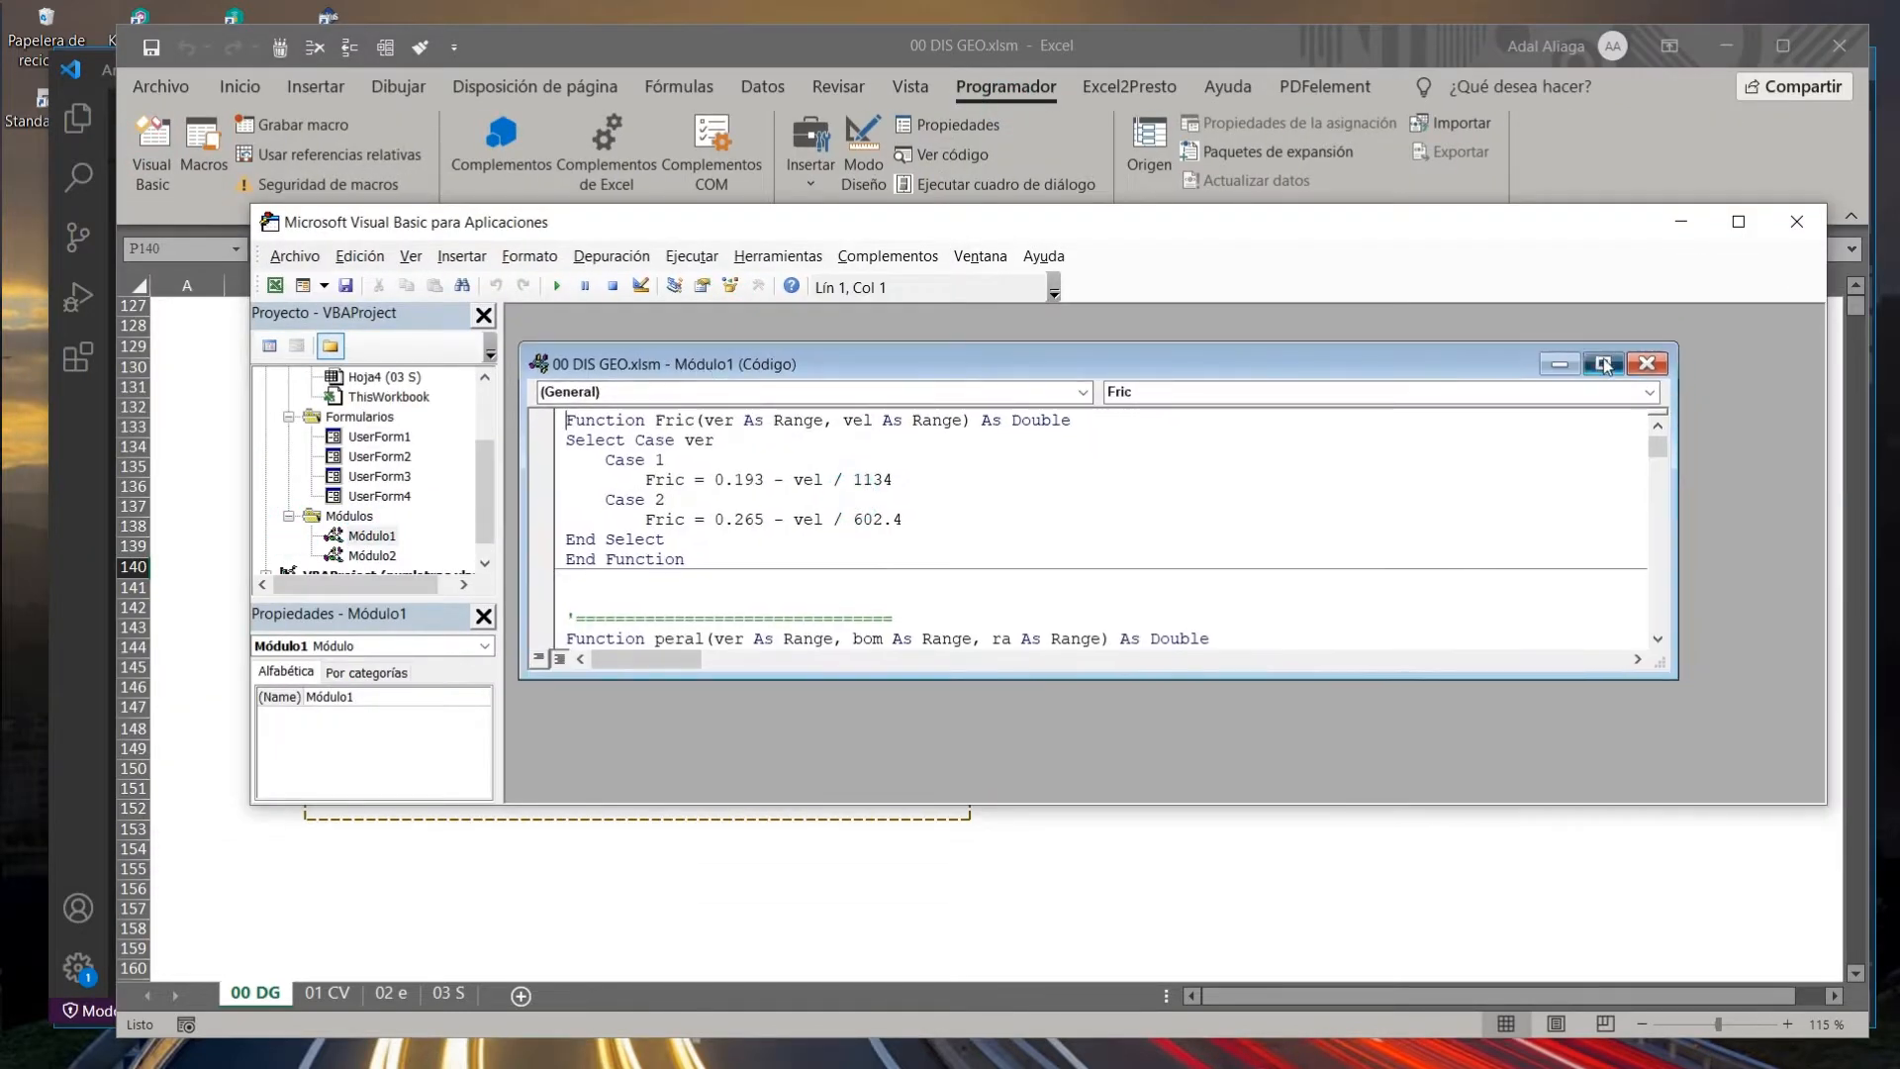
double_click(979, 486)
scroll(979, 486, down, 10)
scroll(979, 486, down, 20)
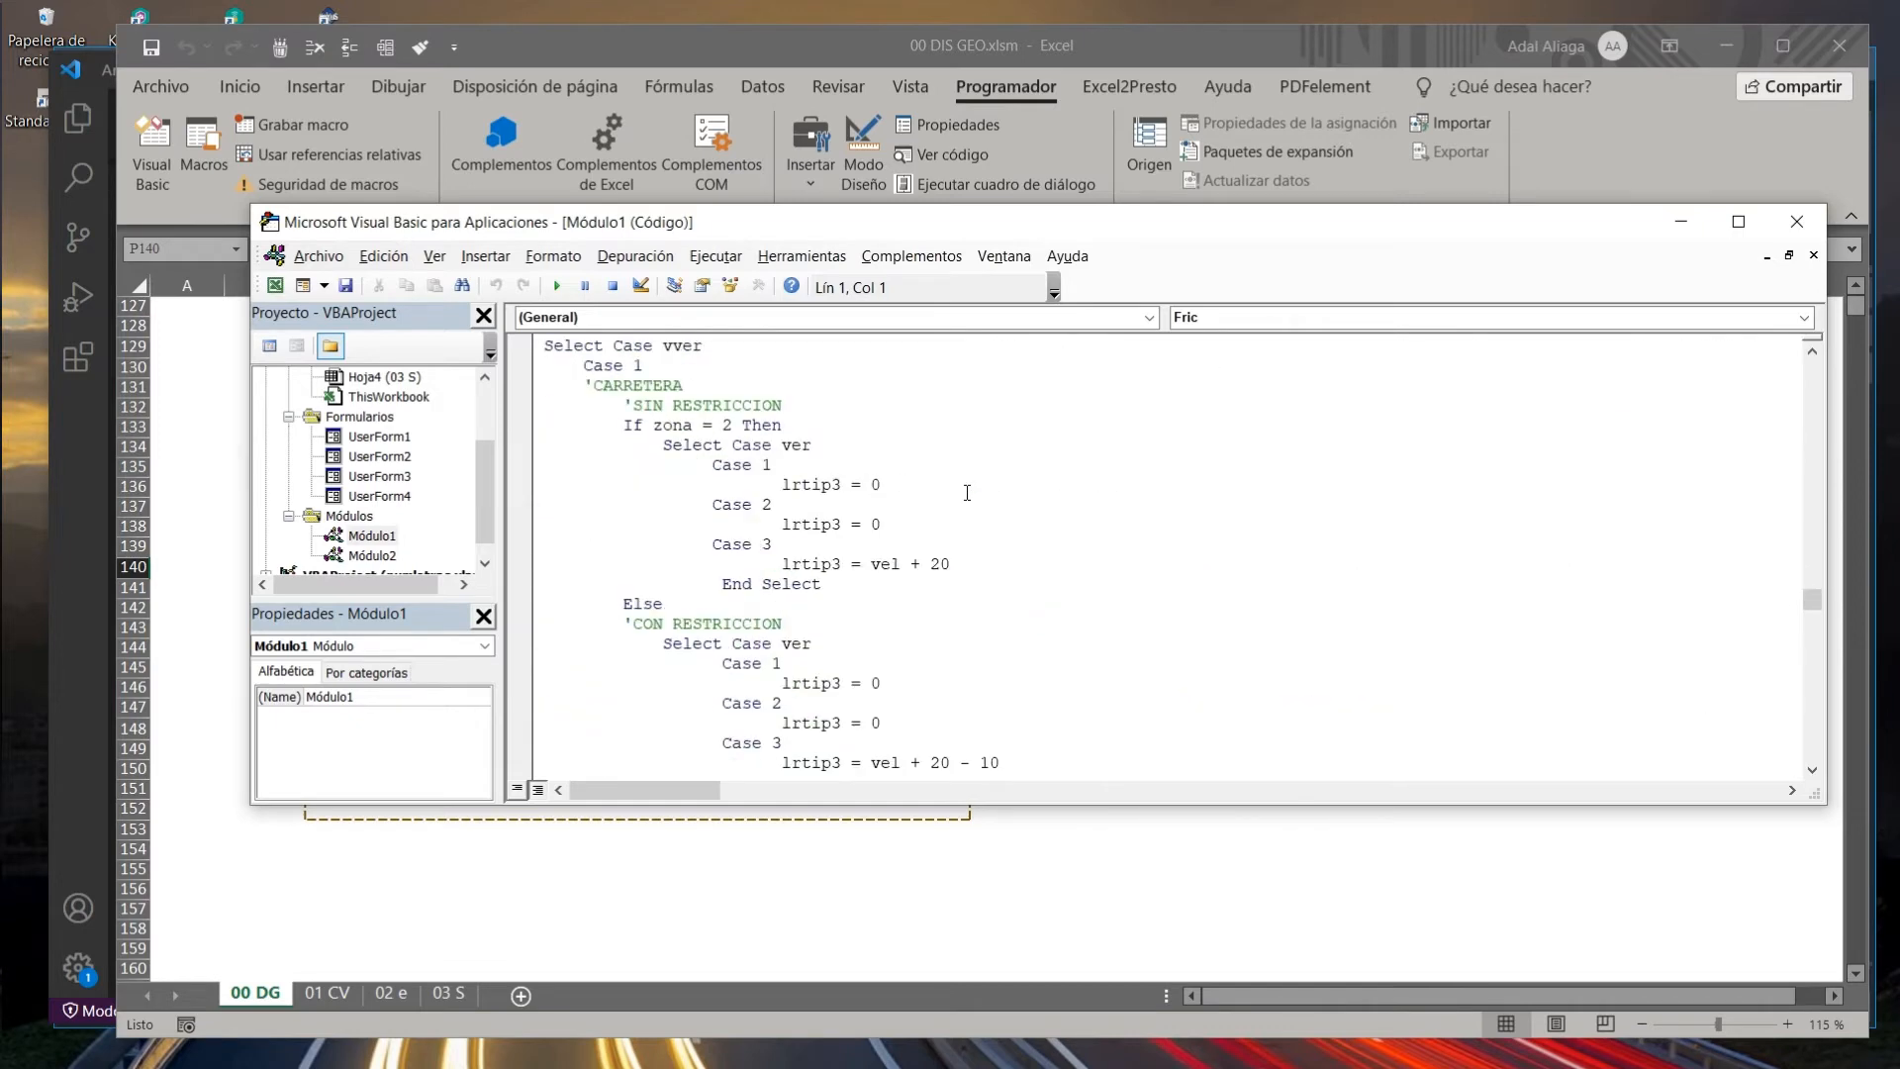
Review the code in Módulo2 and close the Visual Basic editor.
double_click(372, 556)
scroll(904, 501, down, 15)
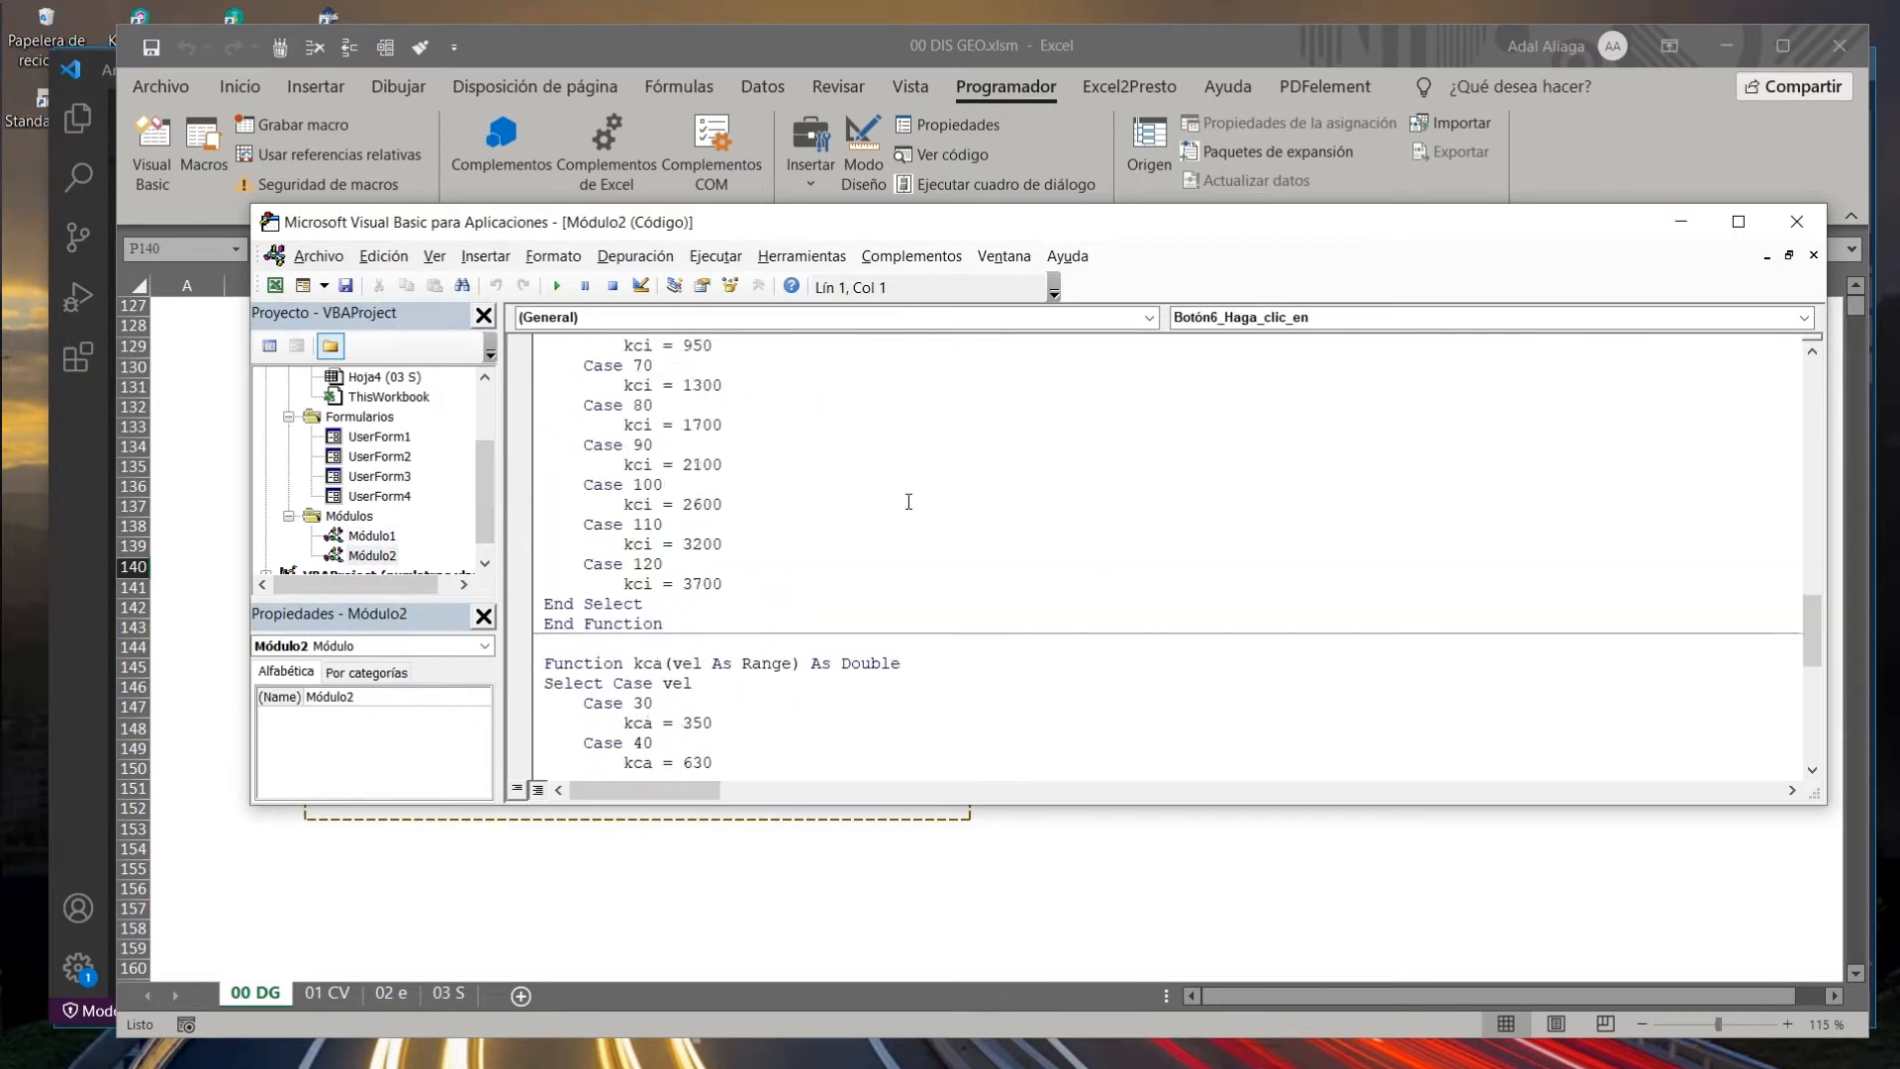
click(1796, 226)
In the minimum parameters block, set the road TIPO to CARRETERA and the project speed Vp to 70 km/h.
scroll(1004, 521, up, 20)
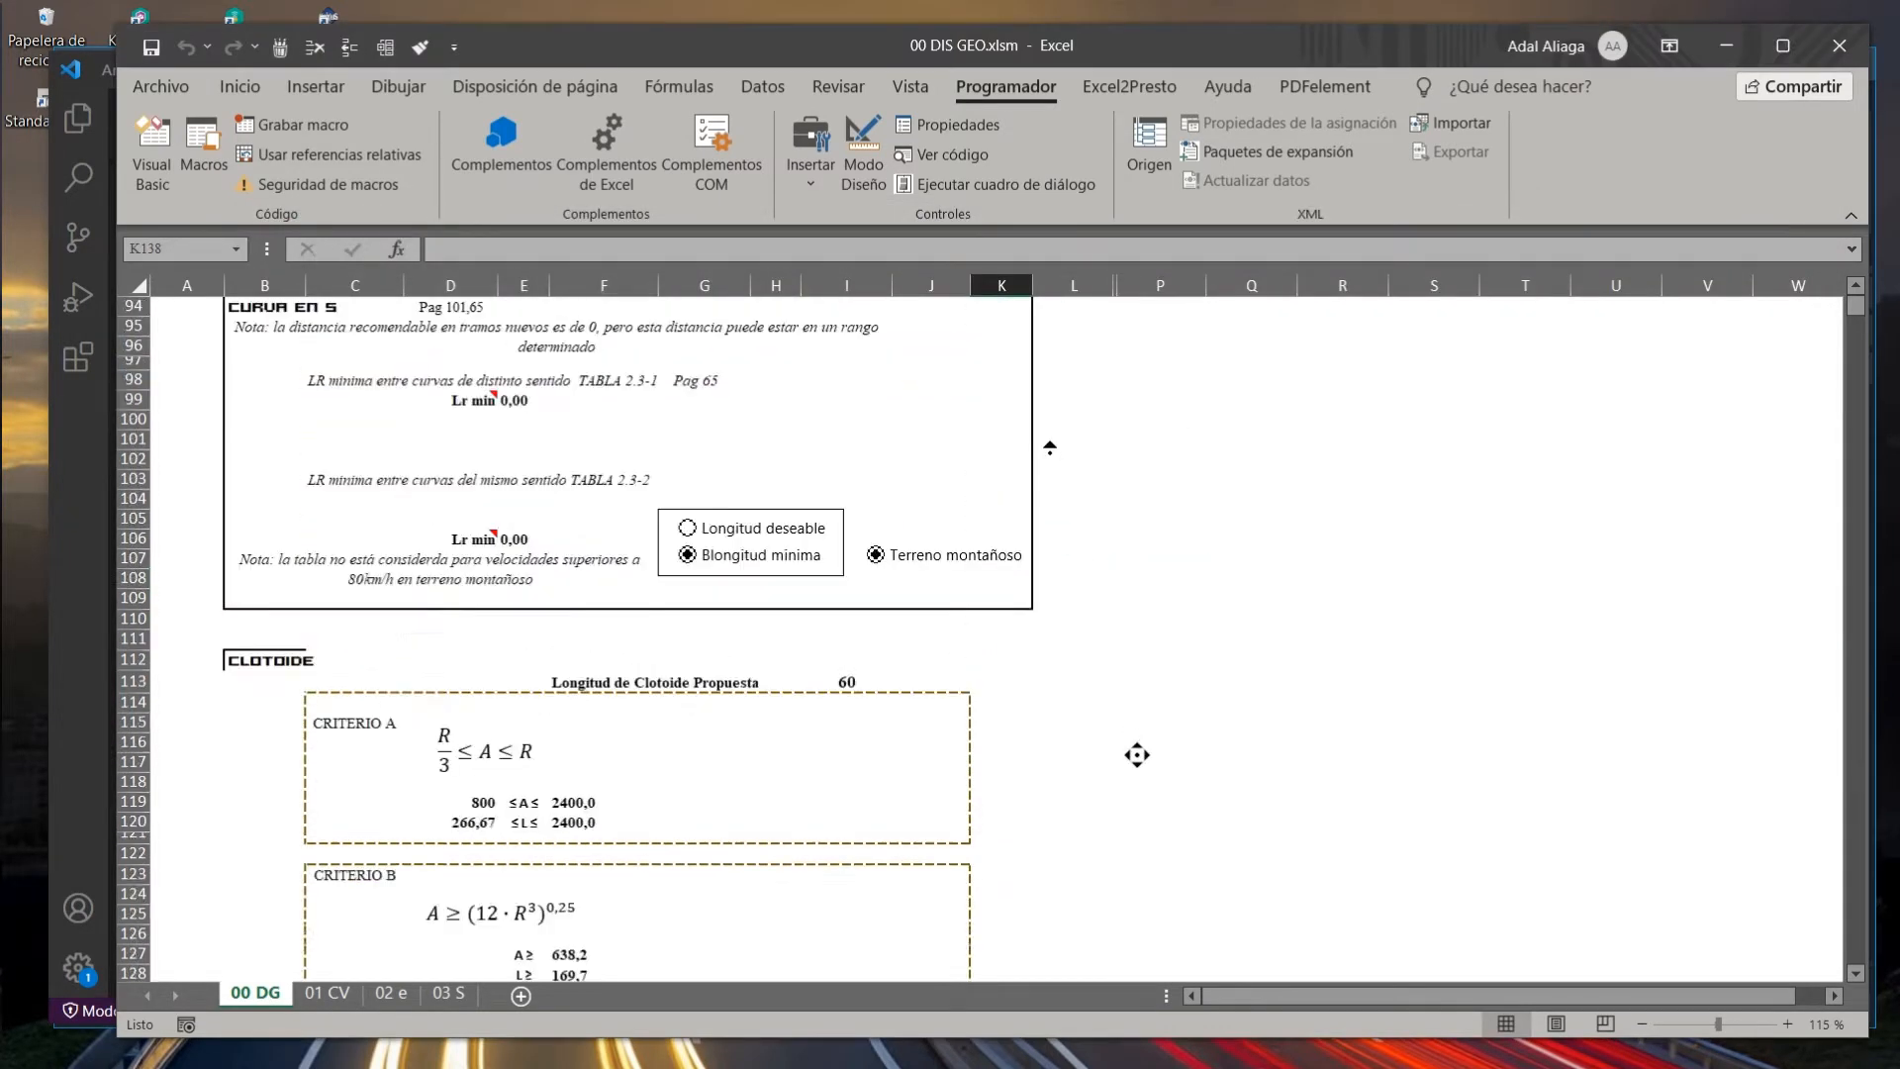
scroll(819, 524, up, 2)
click(1001, 572)
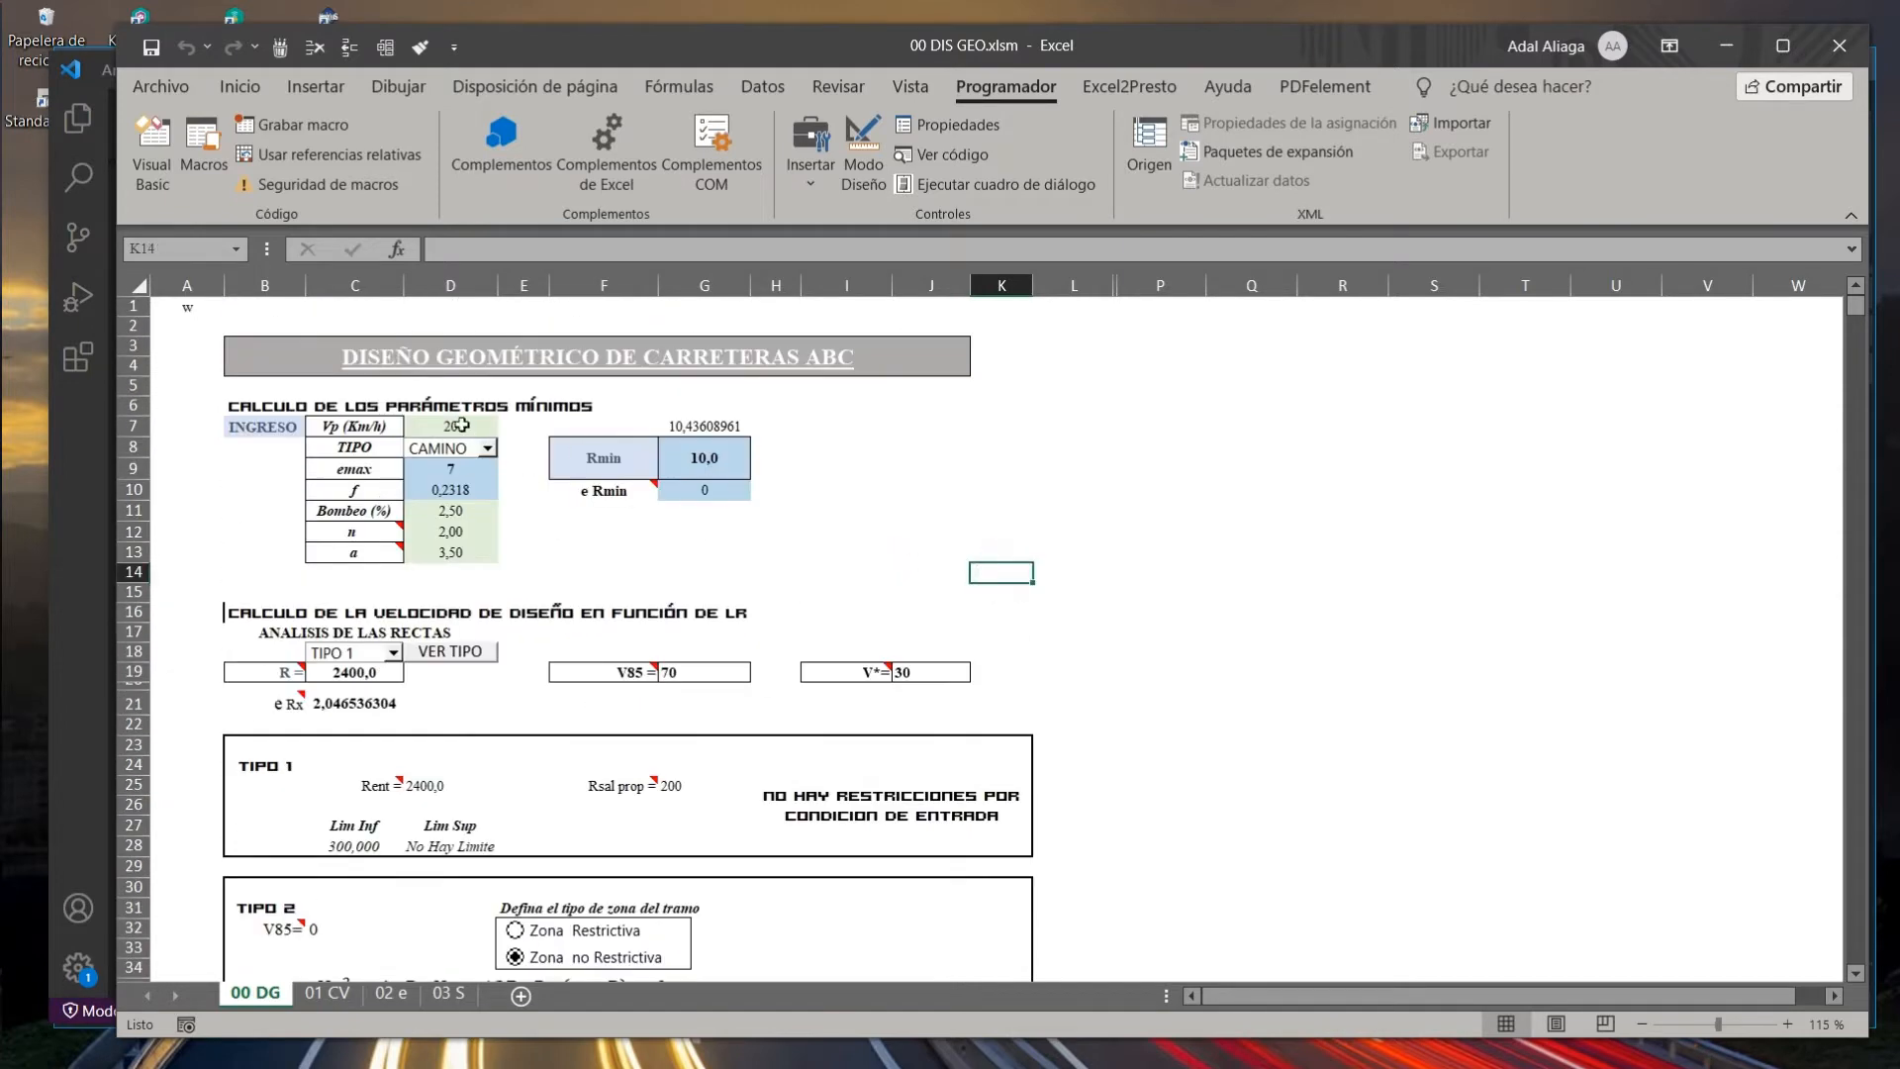
click(462, 423)
click(486, 448)
click(441, 469)
click(462, 422)
text(70)
key(Return)
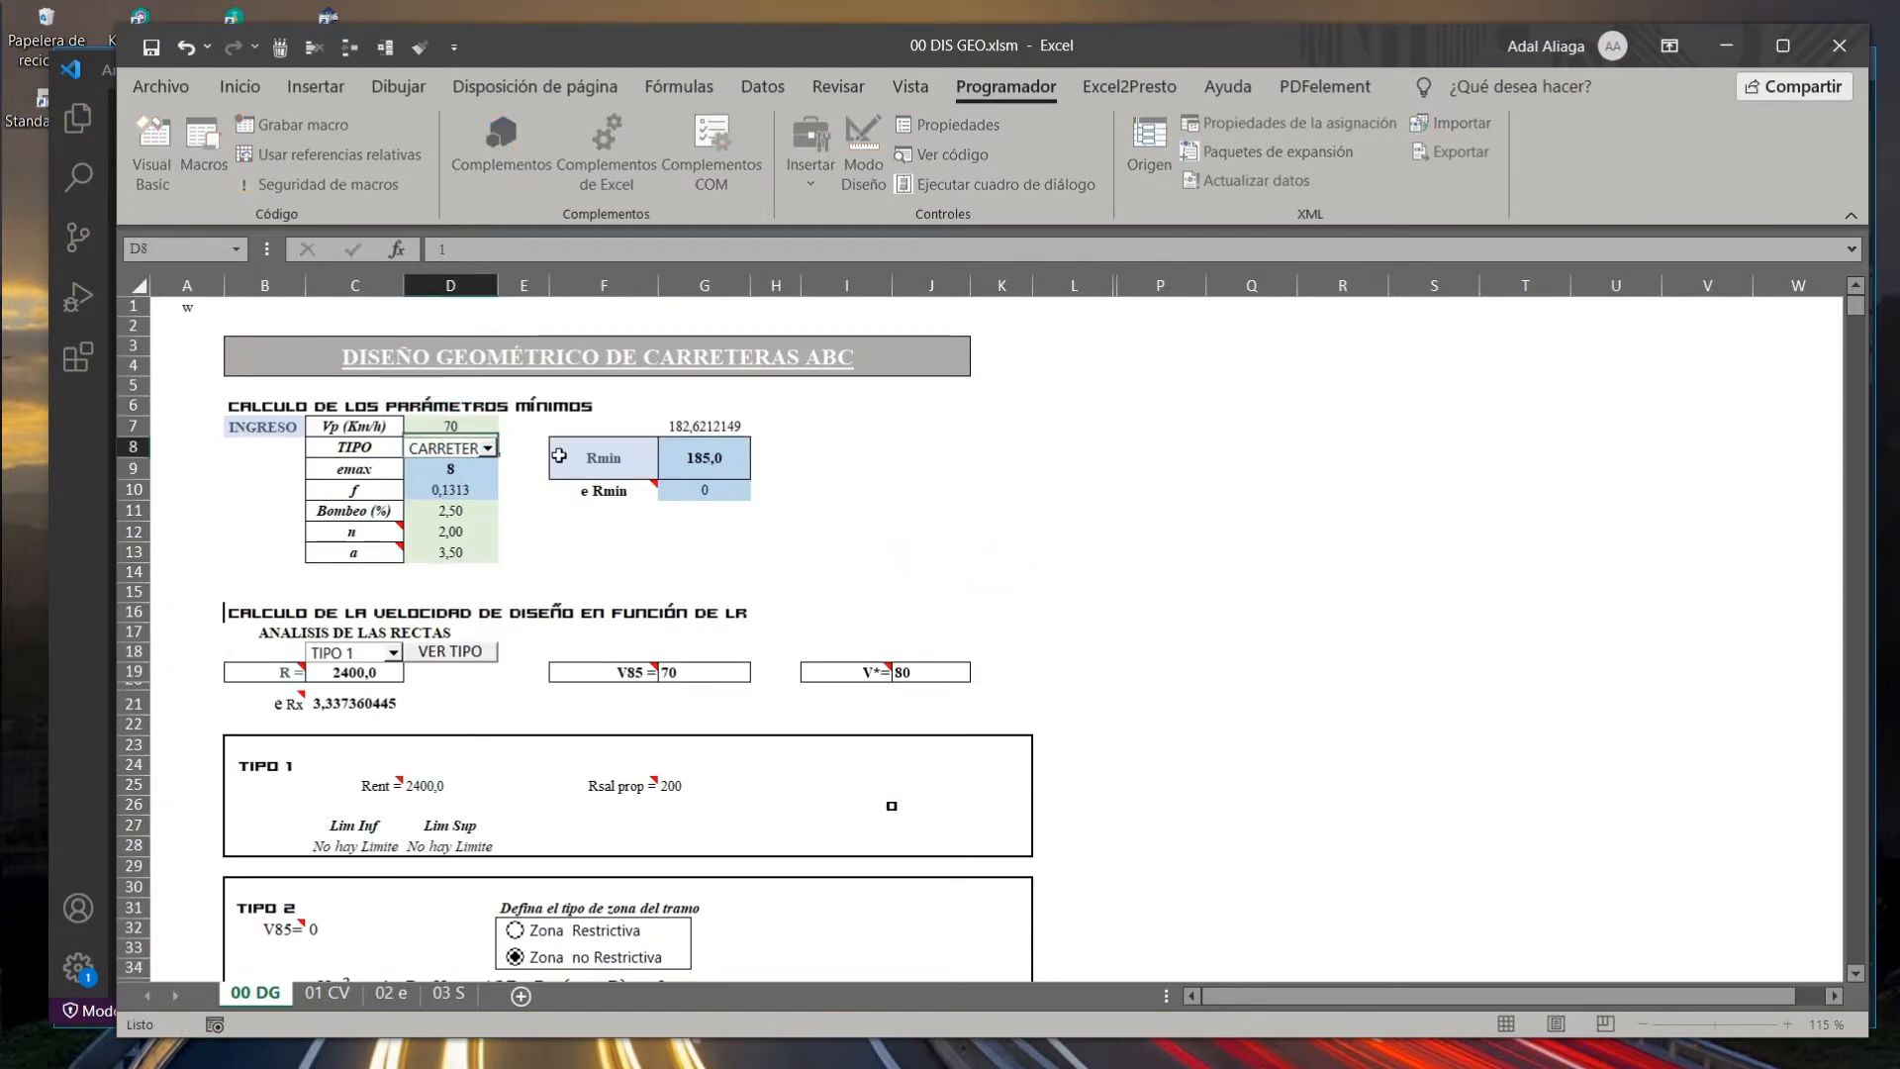
Inspect the Rmin formula, view the case type diagrams for the straight analysis and close them.
click(704, 457)
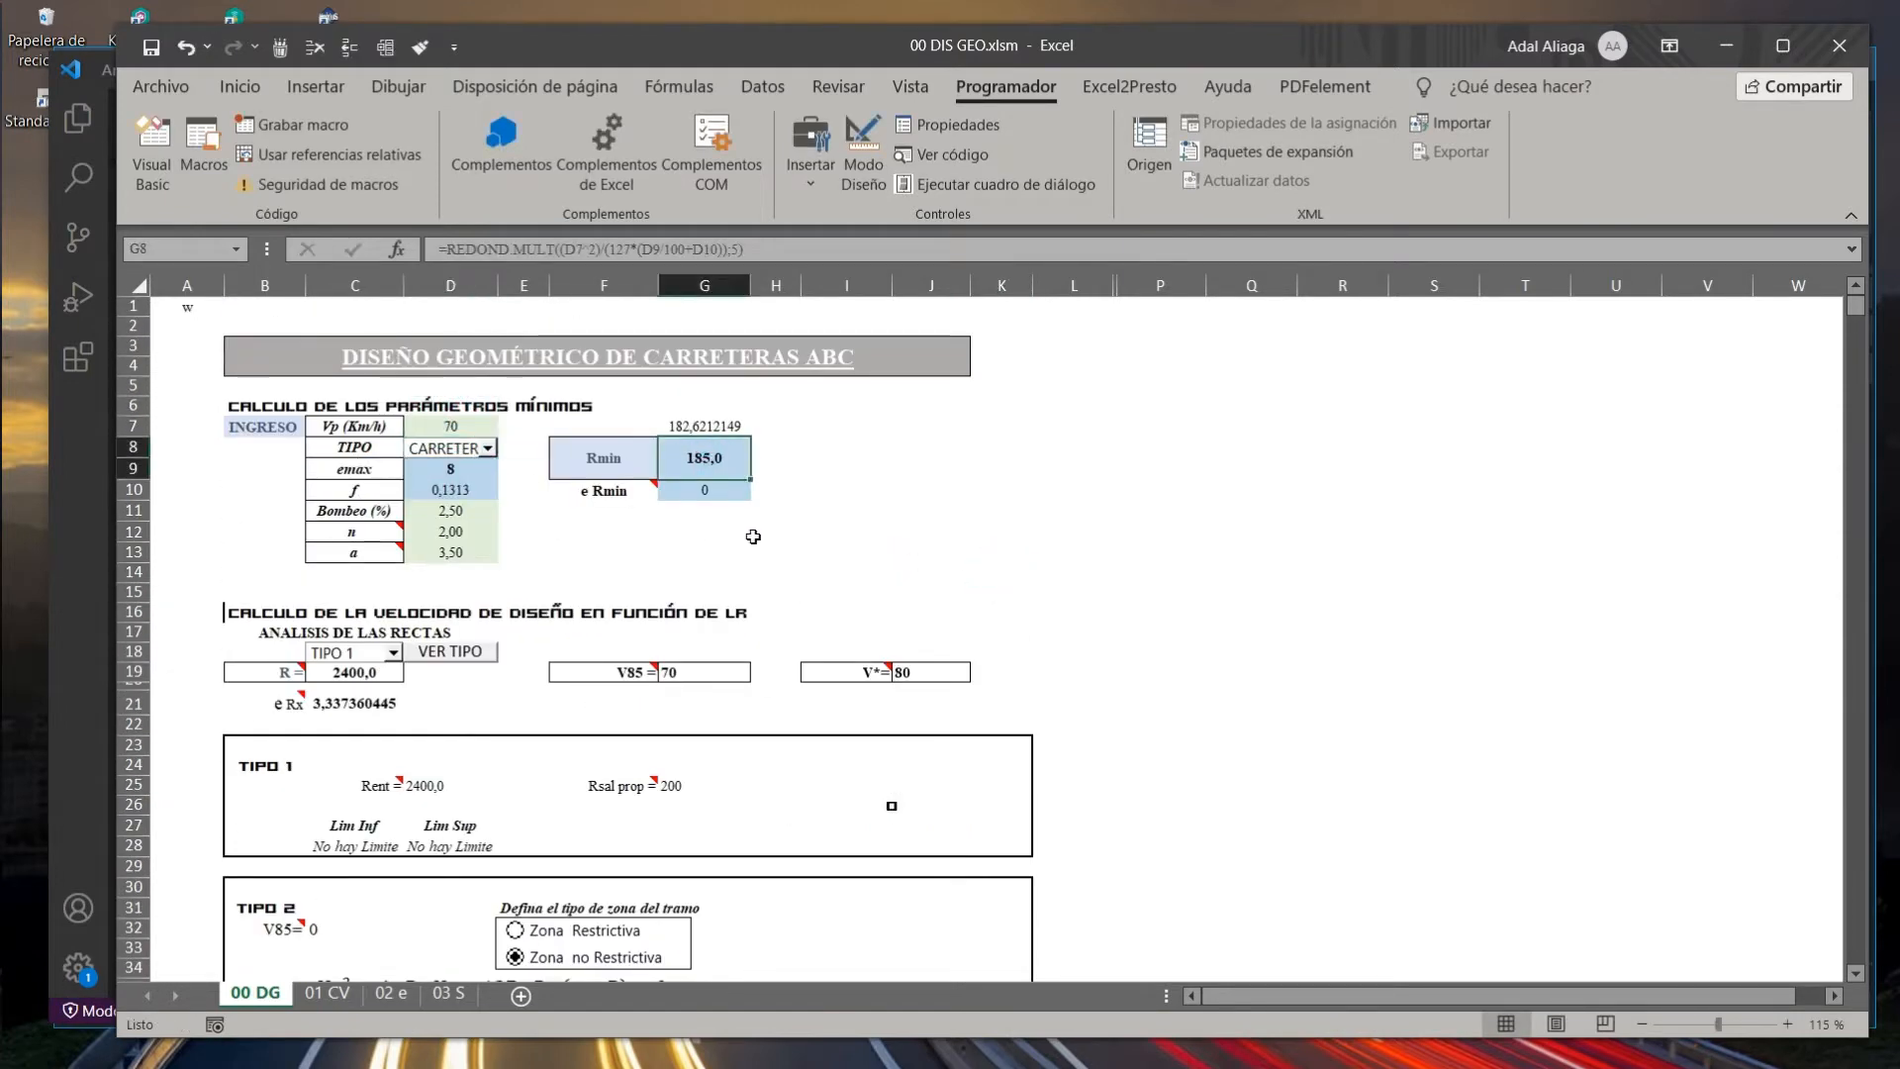
scroll(753, 536, down, 2)
click(393, 533)
click(453, 534)
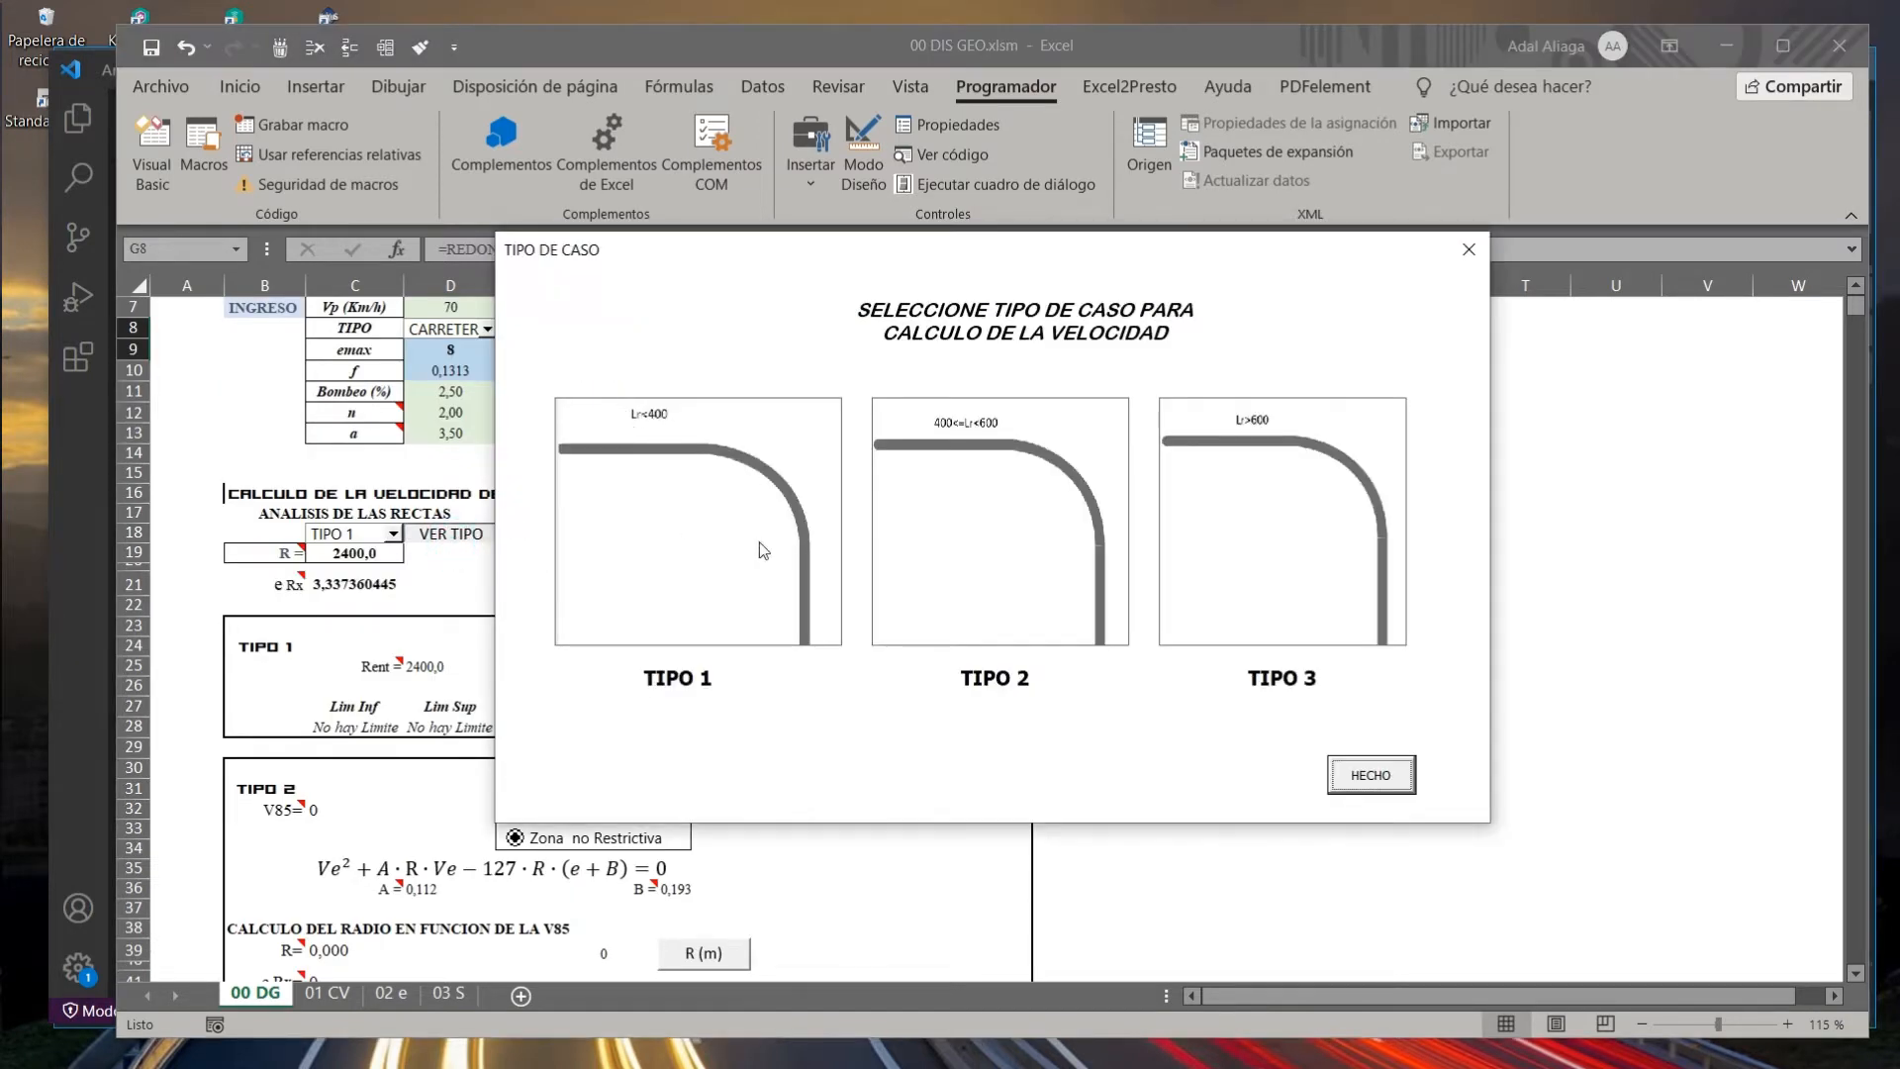
click(1371, 775)
scroll(549, 582, up, 2)
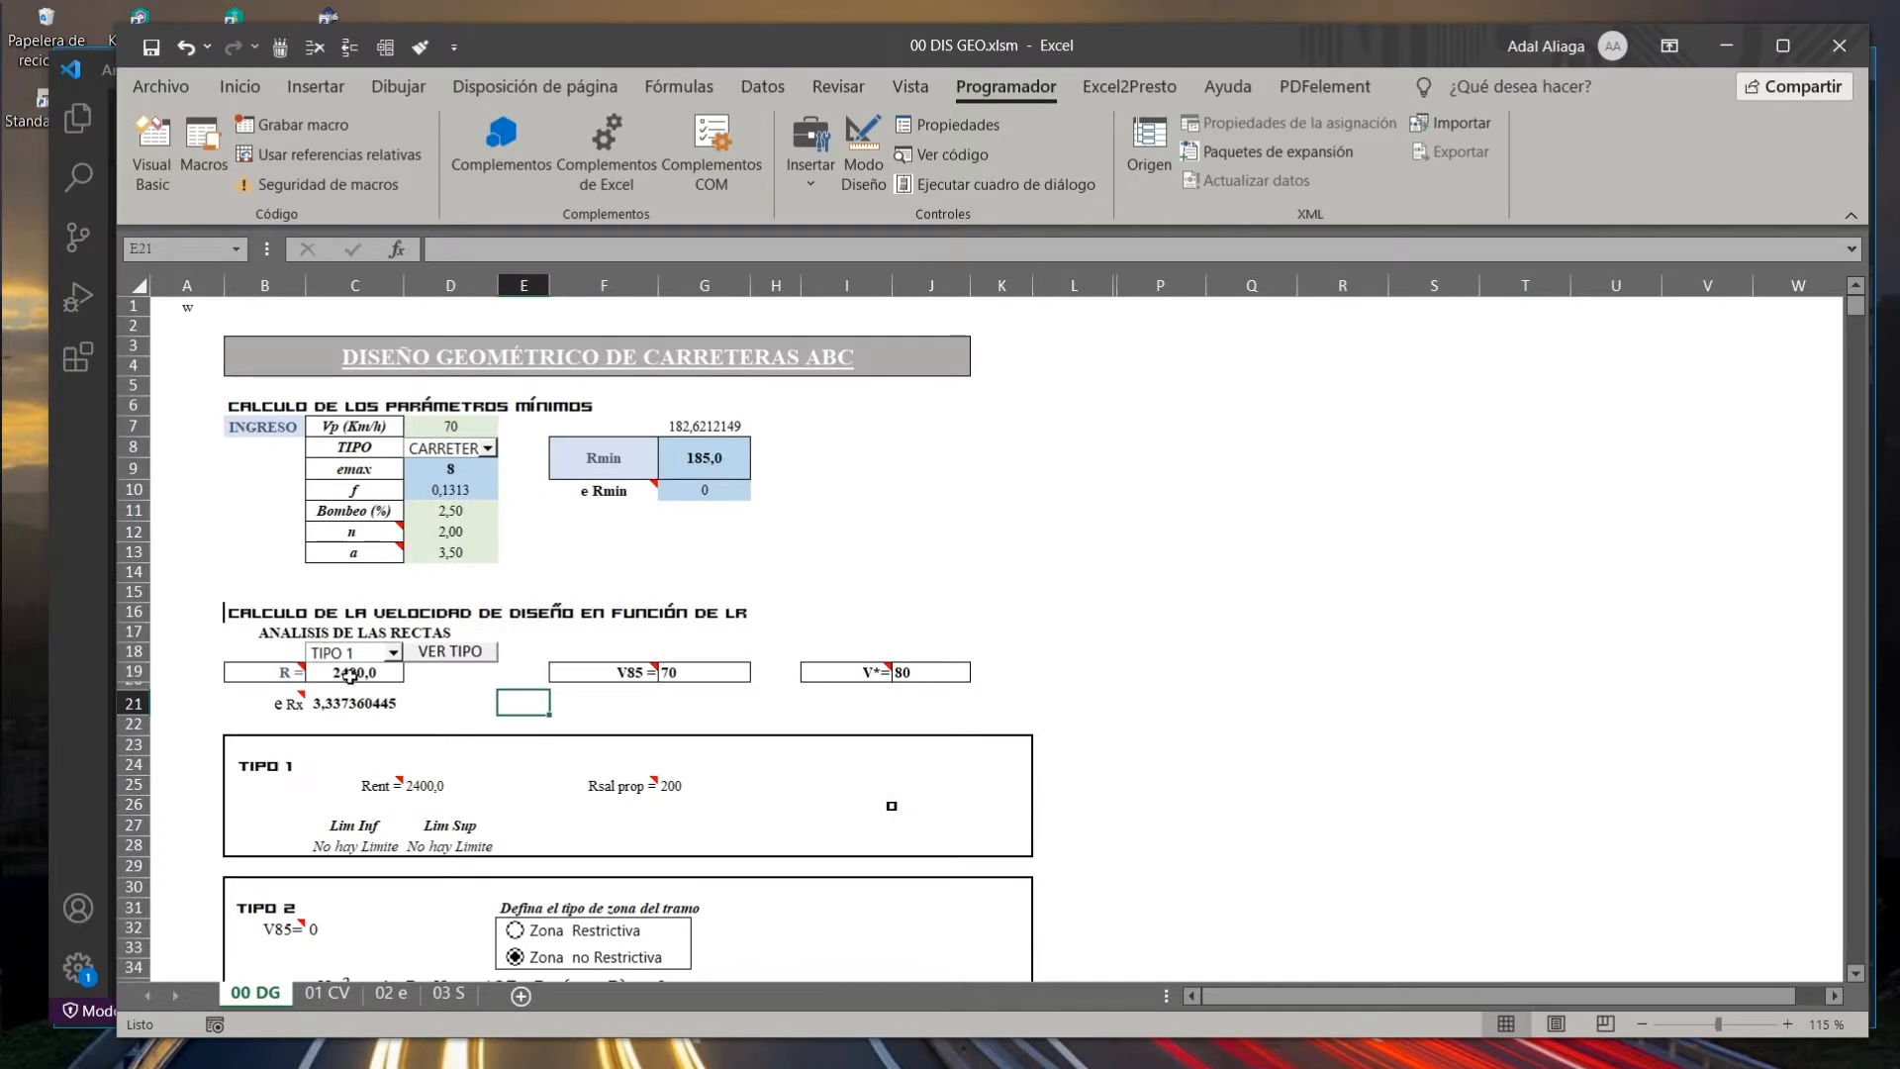
Inspect the radius R and superelevation e Rx cells in the straight analysis block.
mouse_move(280, 674)
click(247, 704)
click(370, 674)
scroll(471, 687, down, 2)
scroll(554, 614, up, 2)
click(464, 699)
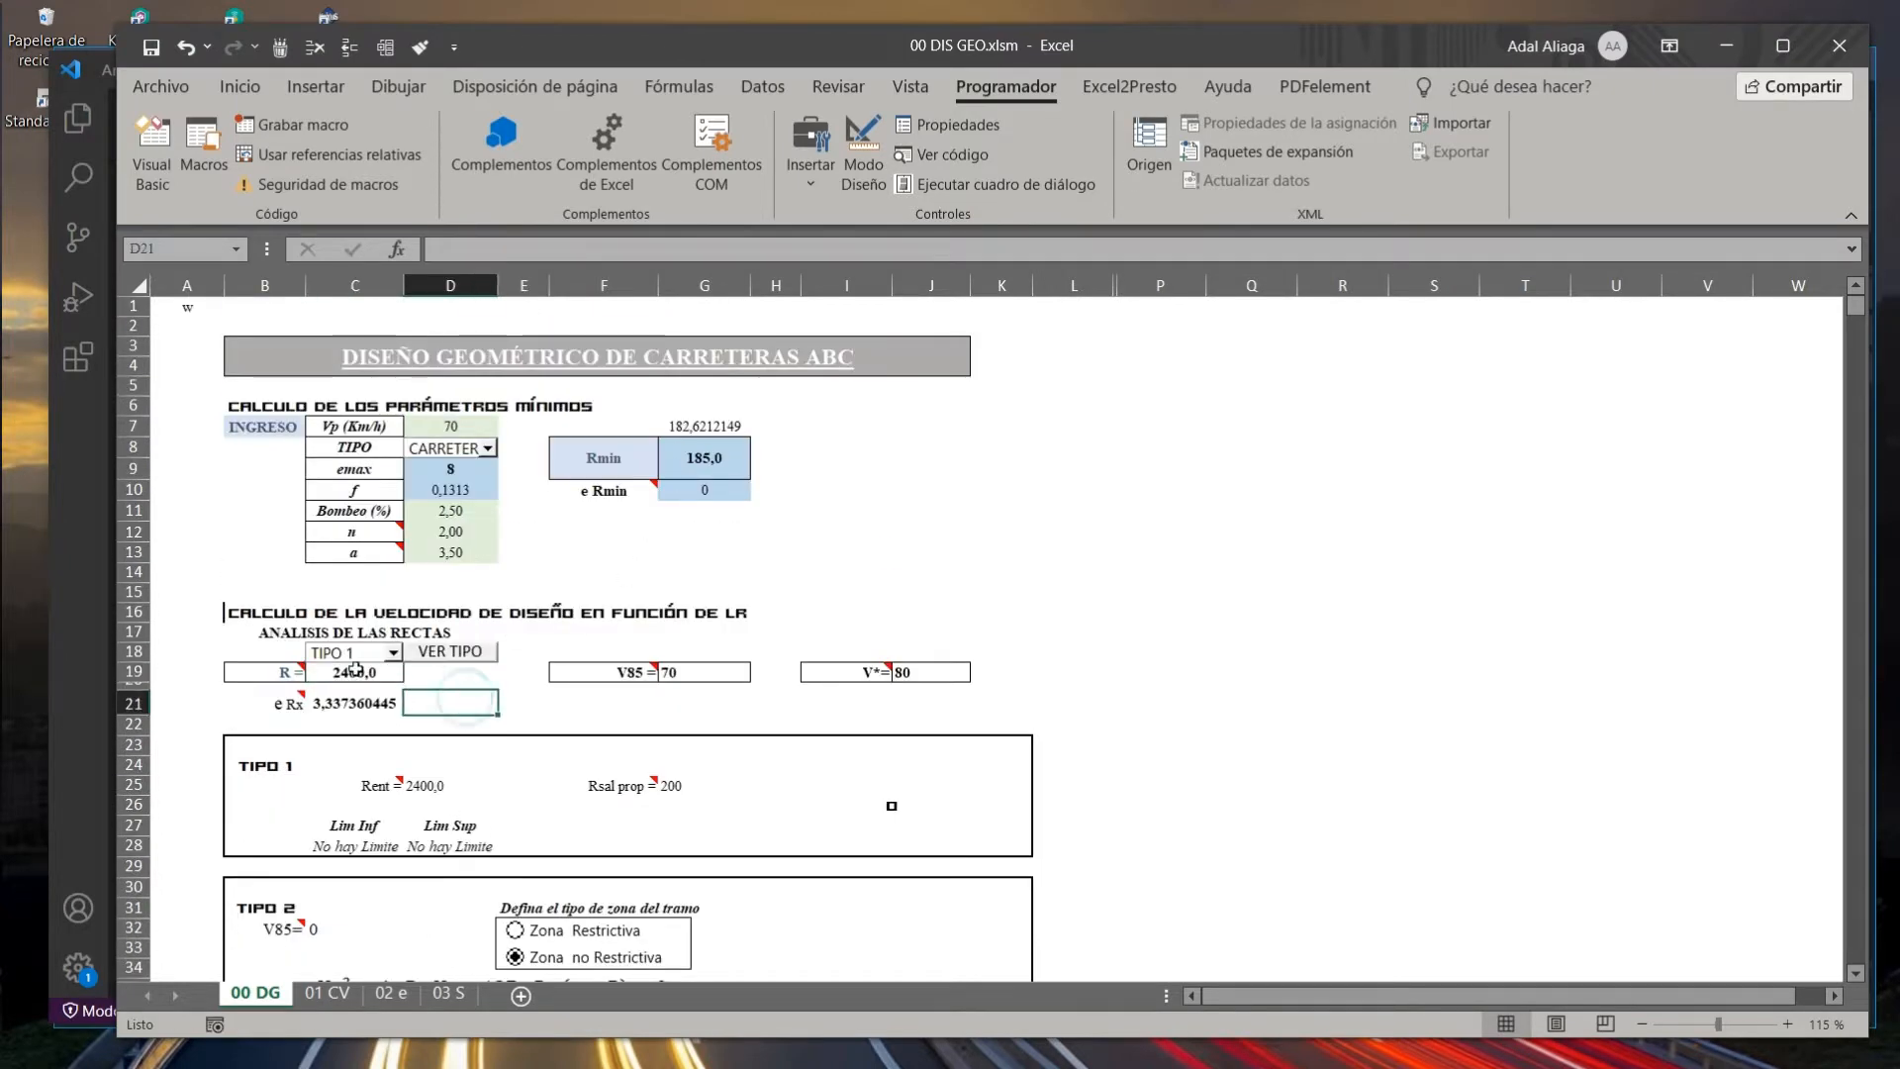
Try a radius R of 200 in the straight analysis and undo the change.
click(360, 672)
text(200)
key(Return)
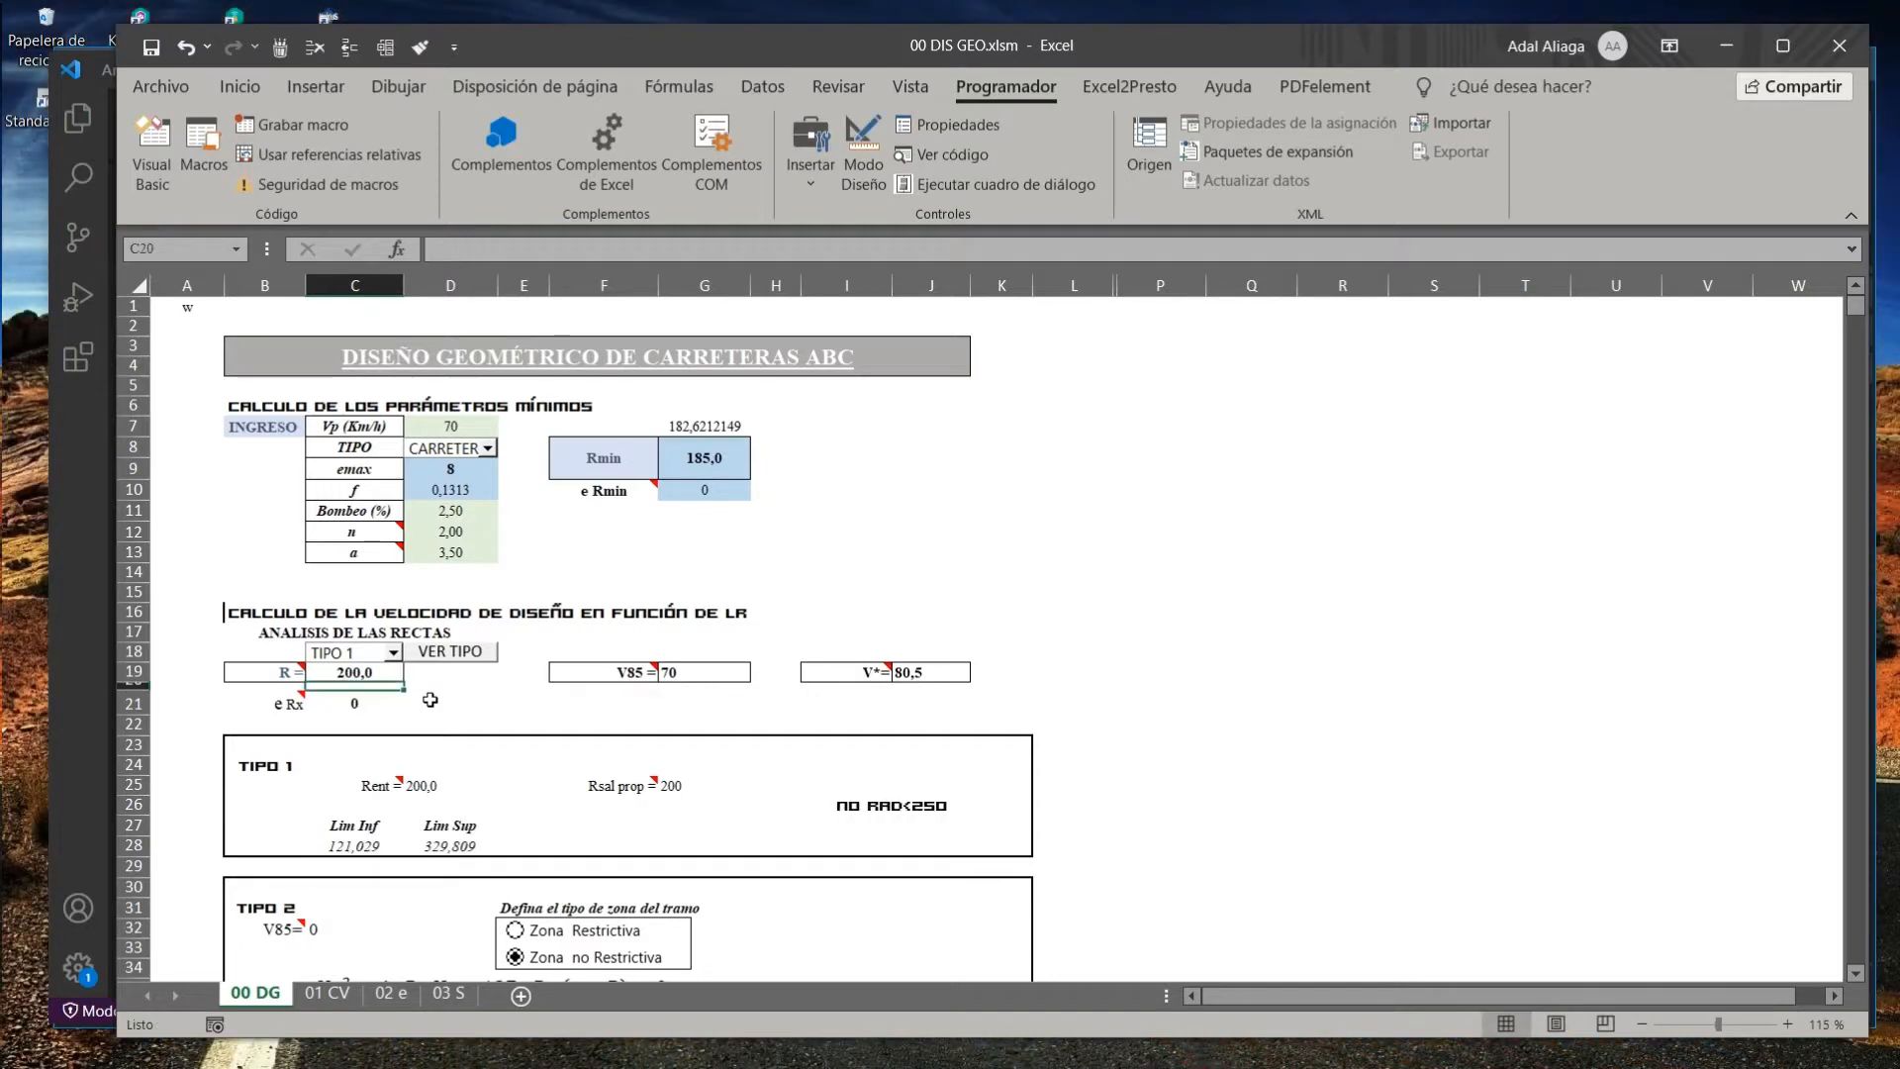
scroll(458, 695, down, 1)
click(465, 643)
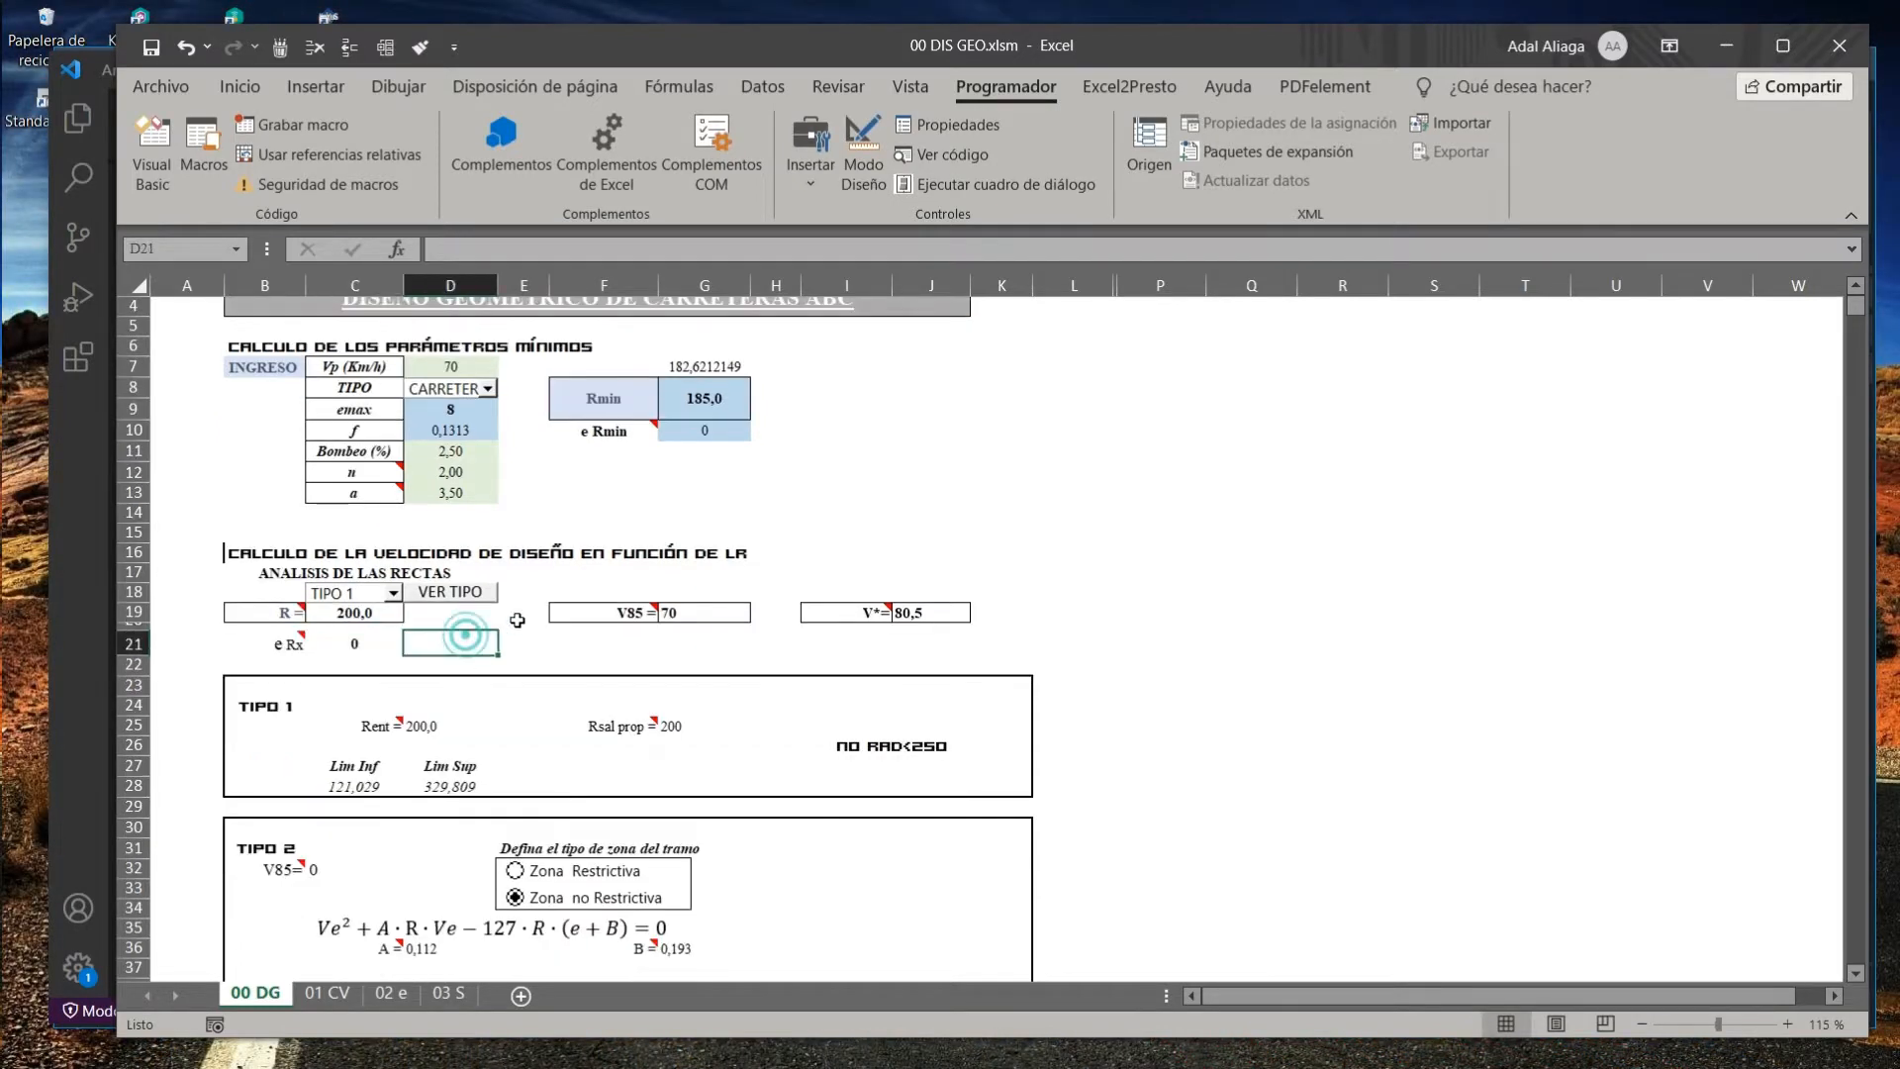
click(362, 613)
key(ctrl+z)
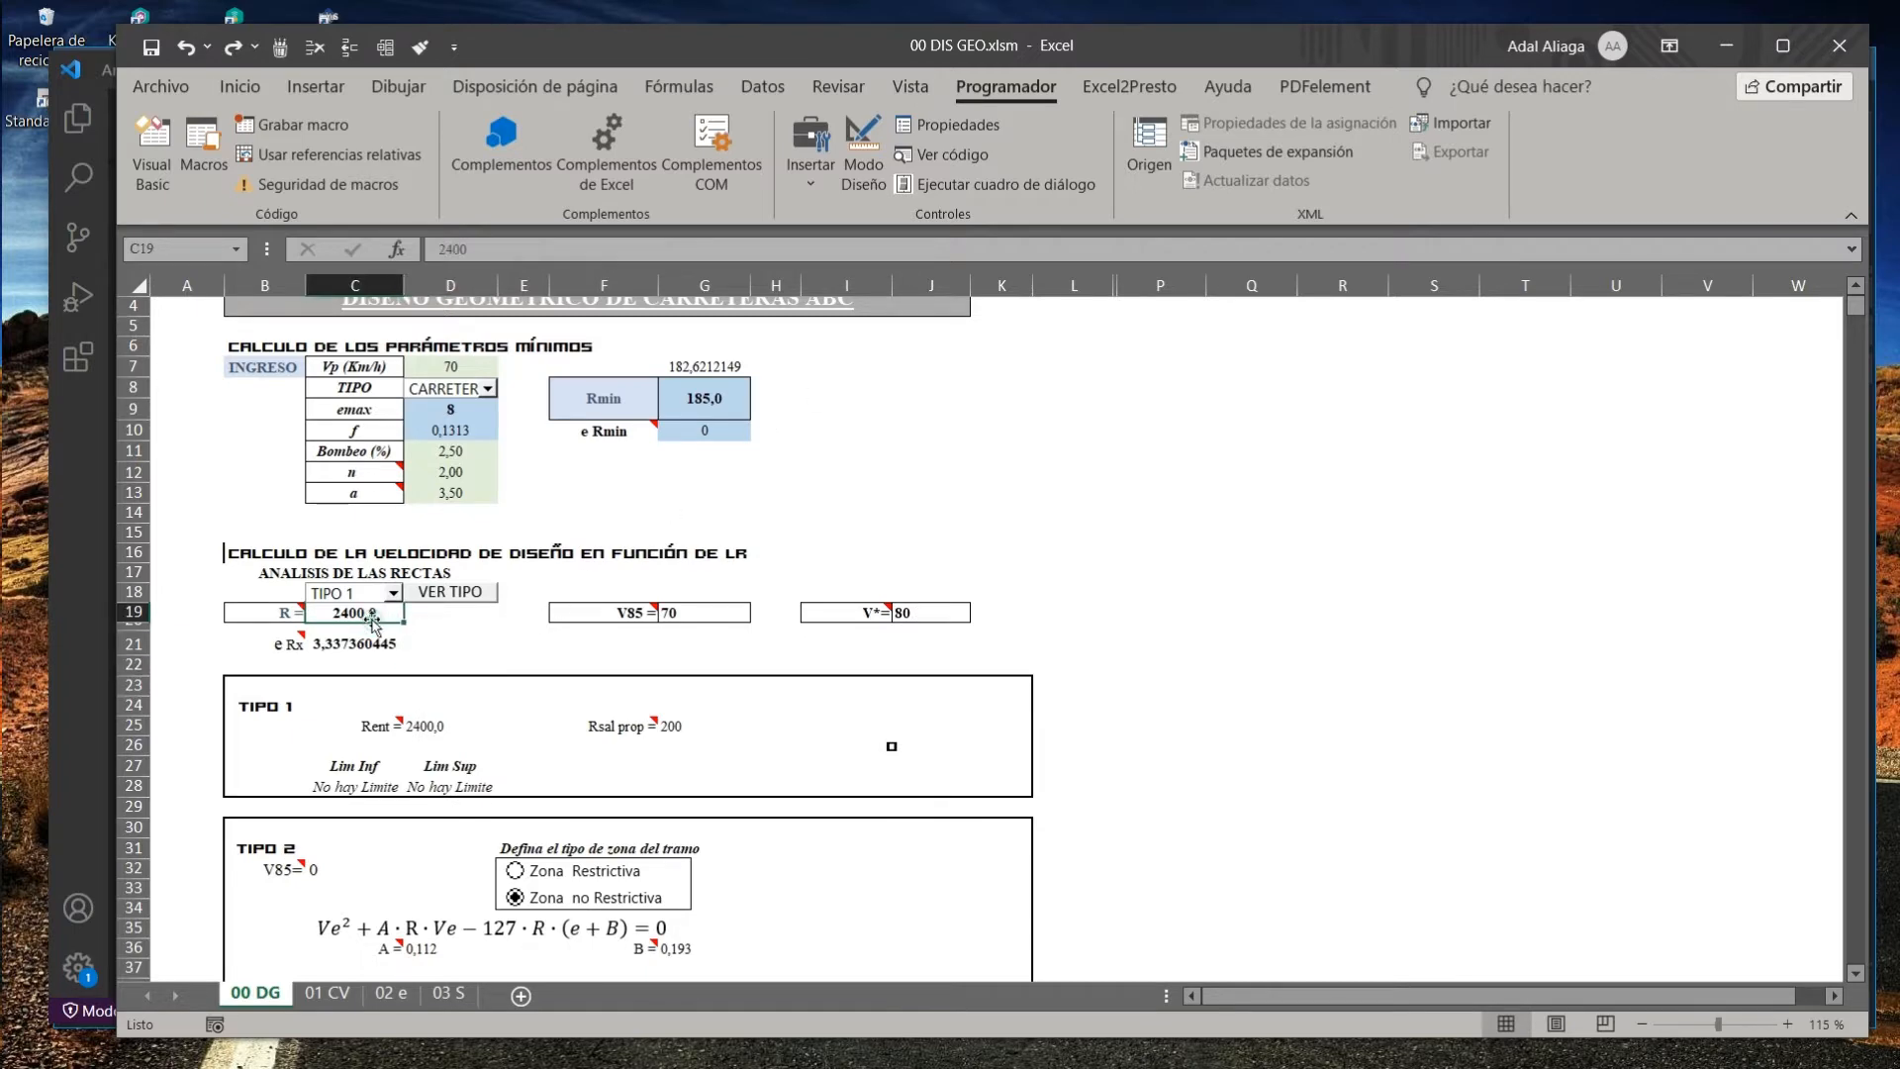
Set the straight analysis radius R to 500 and inspect the e Rx formula.
text(500)
key(Return)
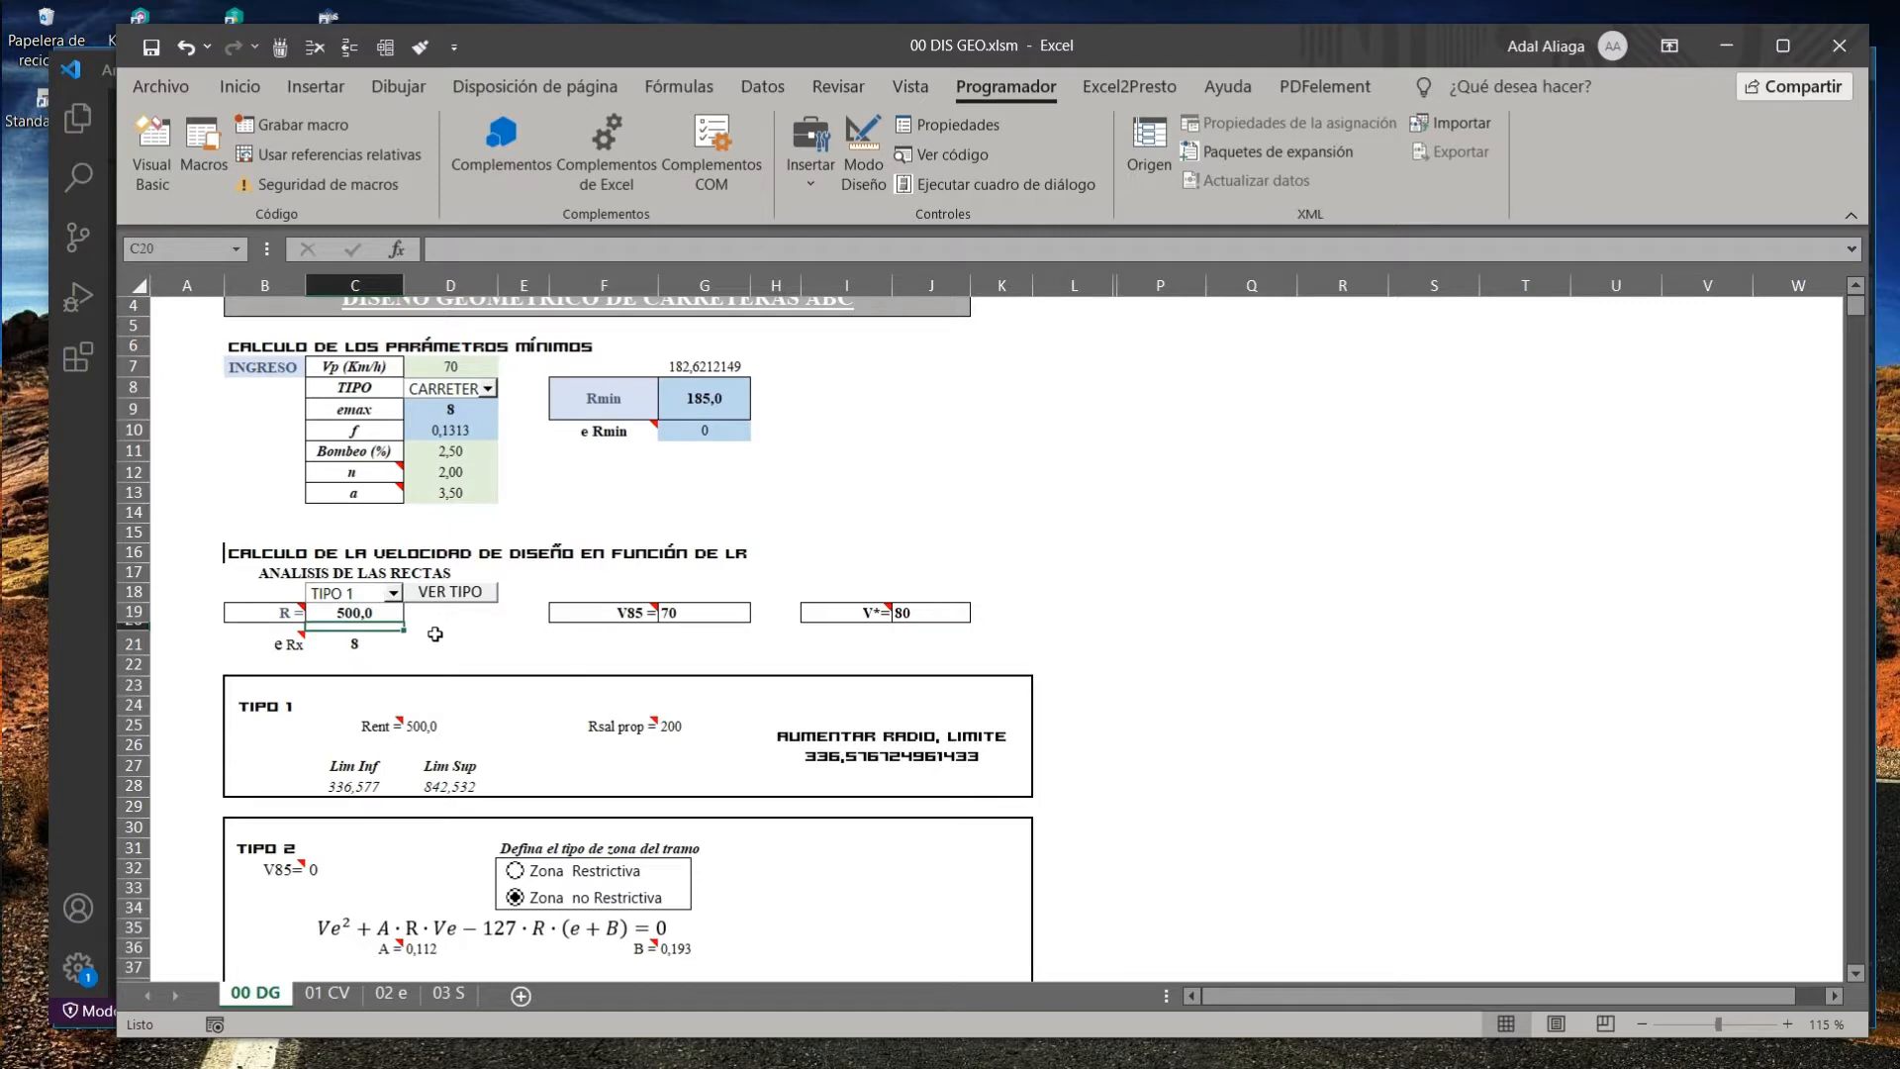
click(366, 643)
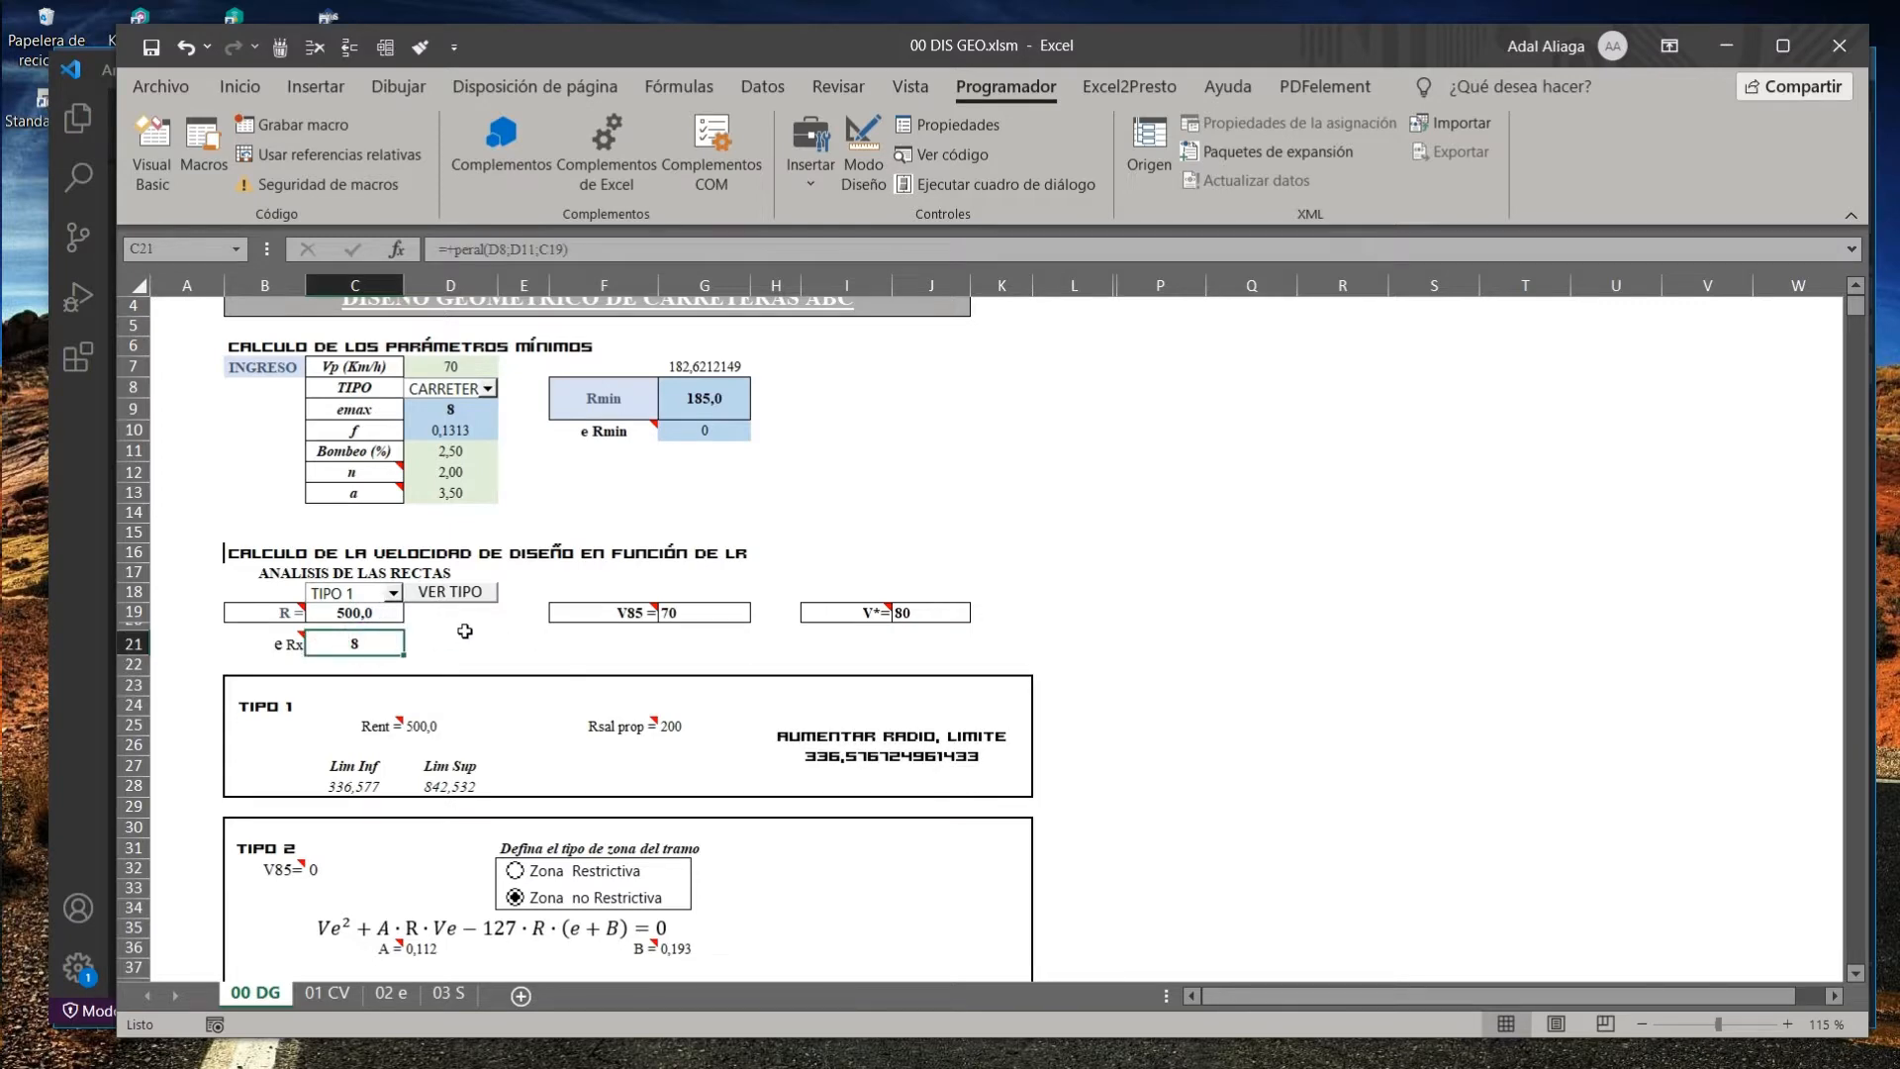
Change the straight analysis radius R to 200.
key(Up)
key(Up)
text(200)
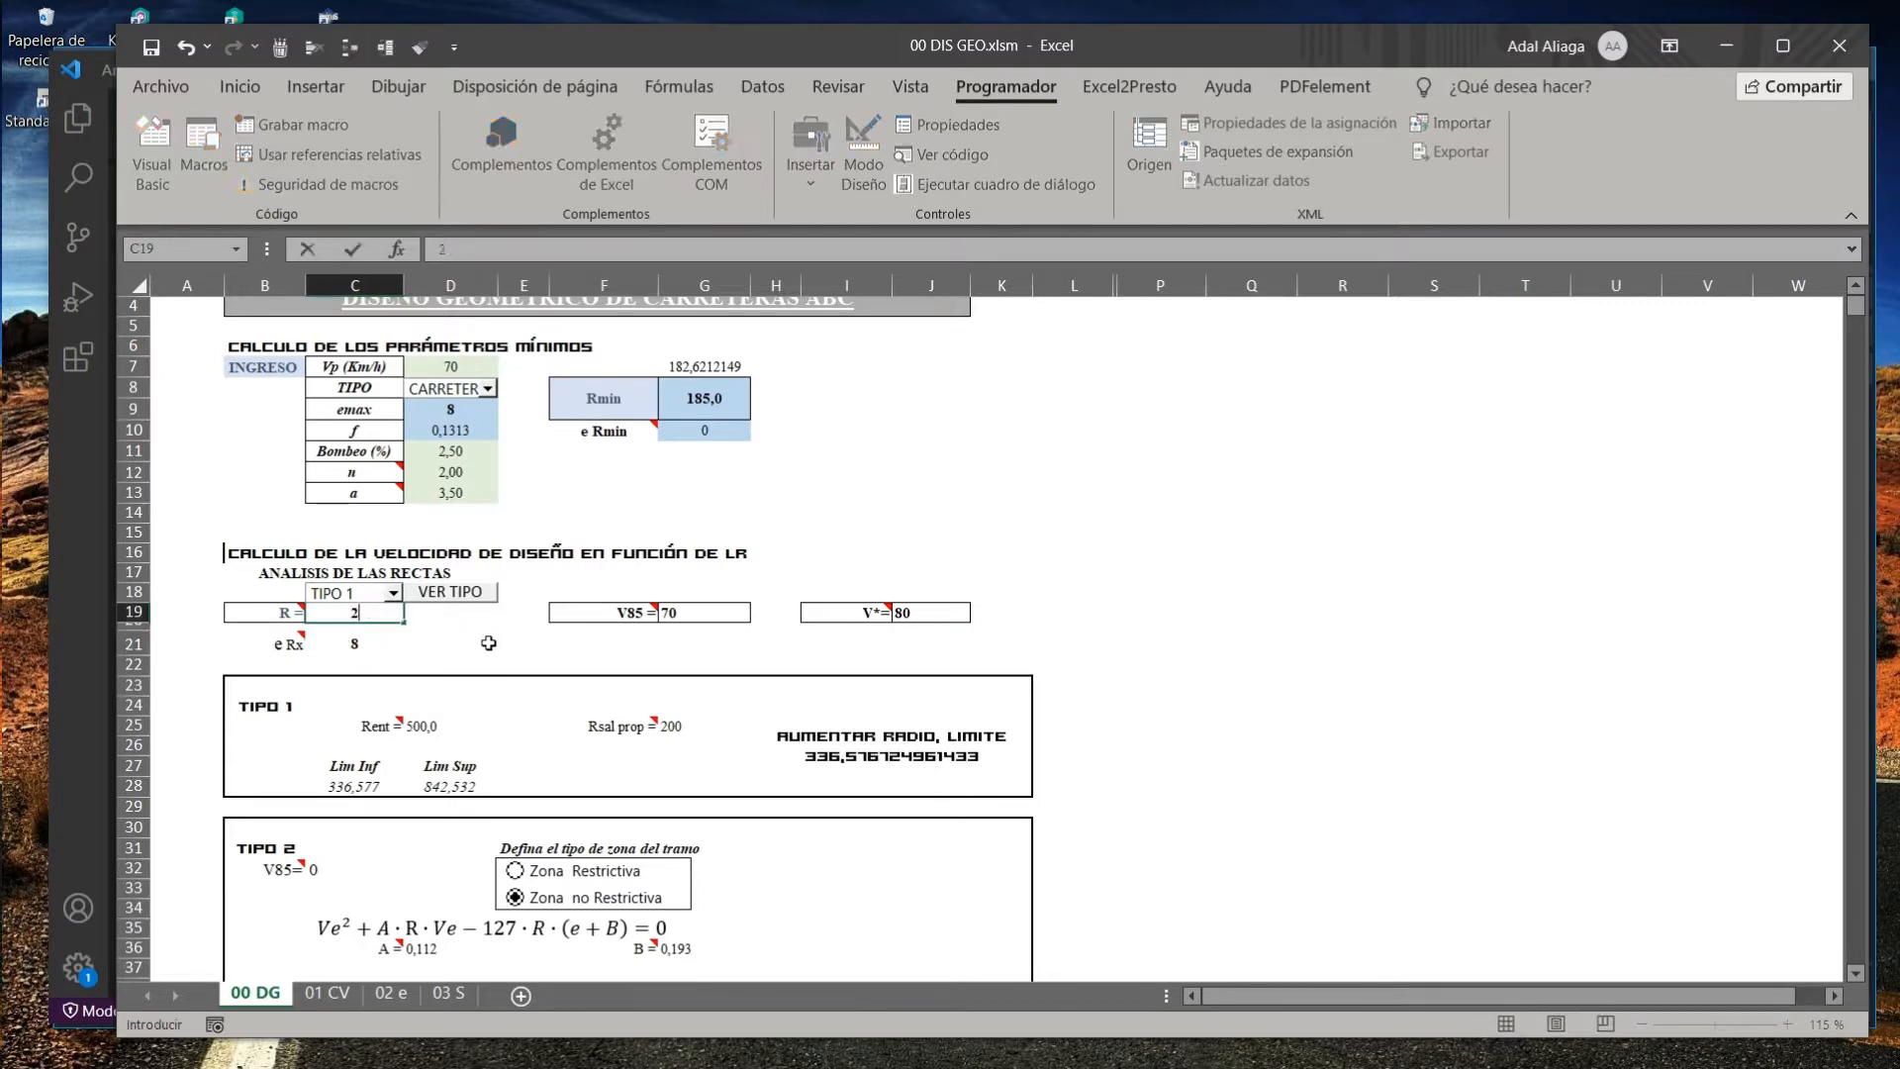
key(Return)
Set the straight analysis radius R to 800.
key(Up)
text(200)
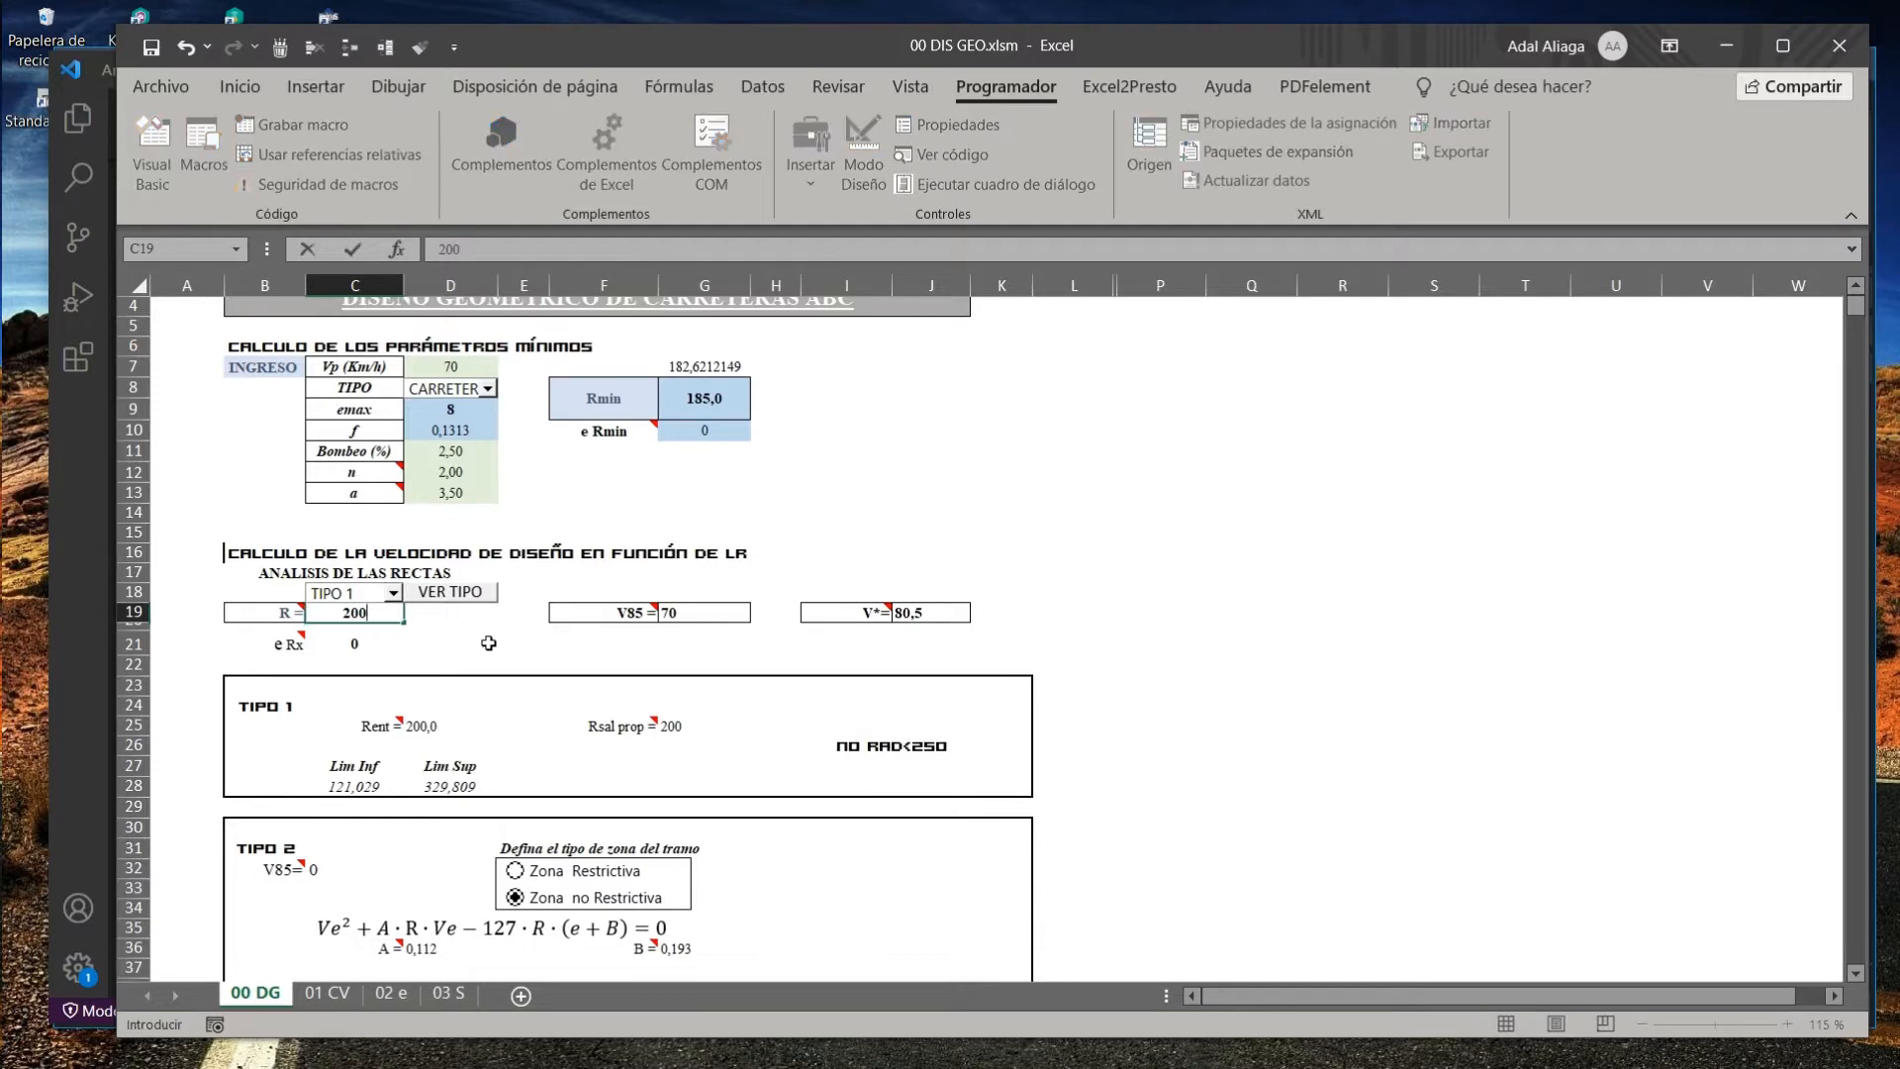
key(Return)
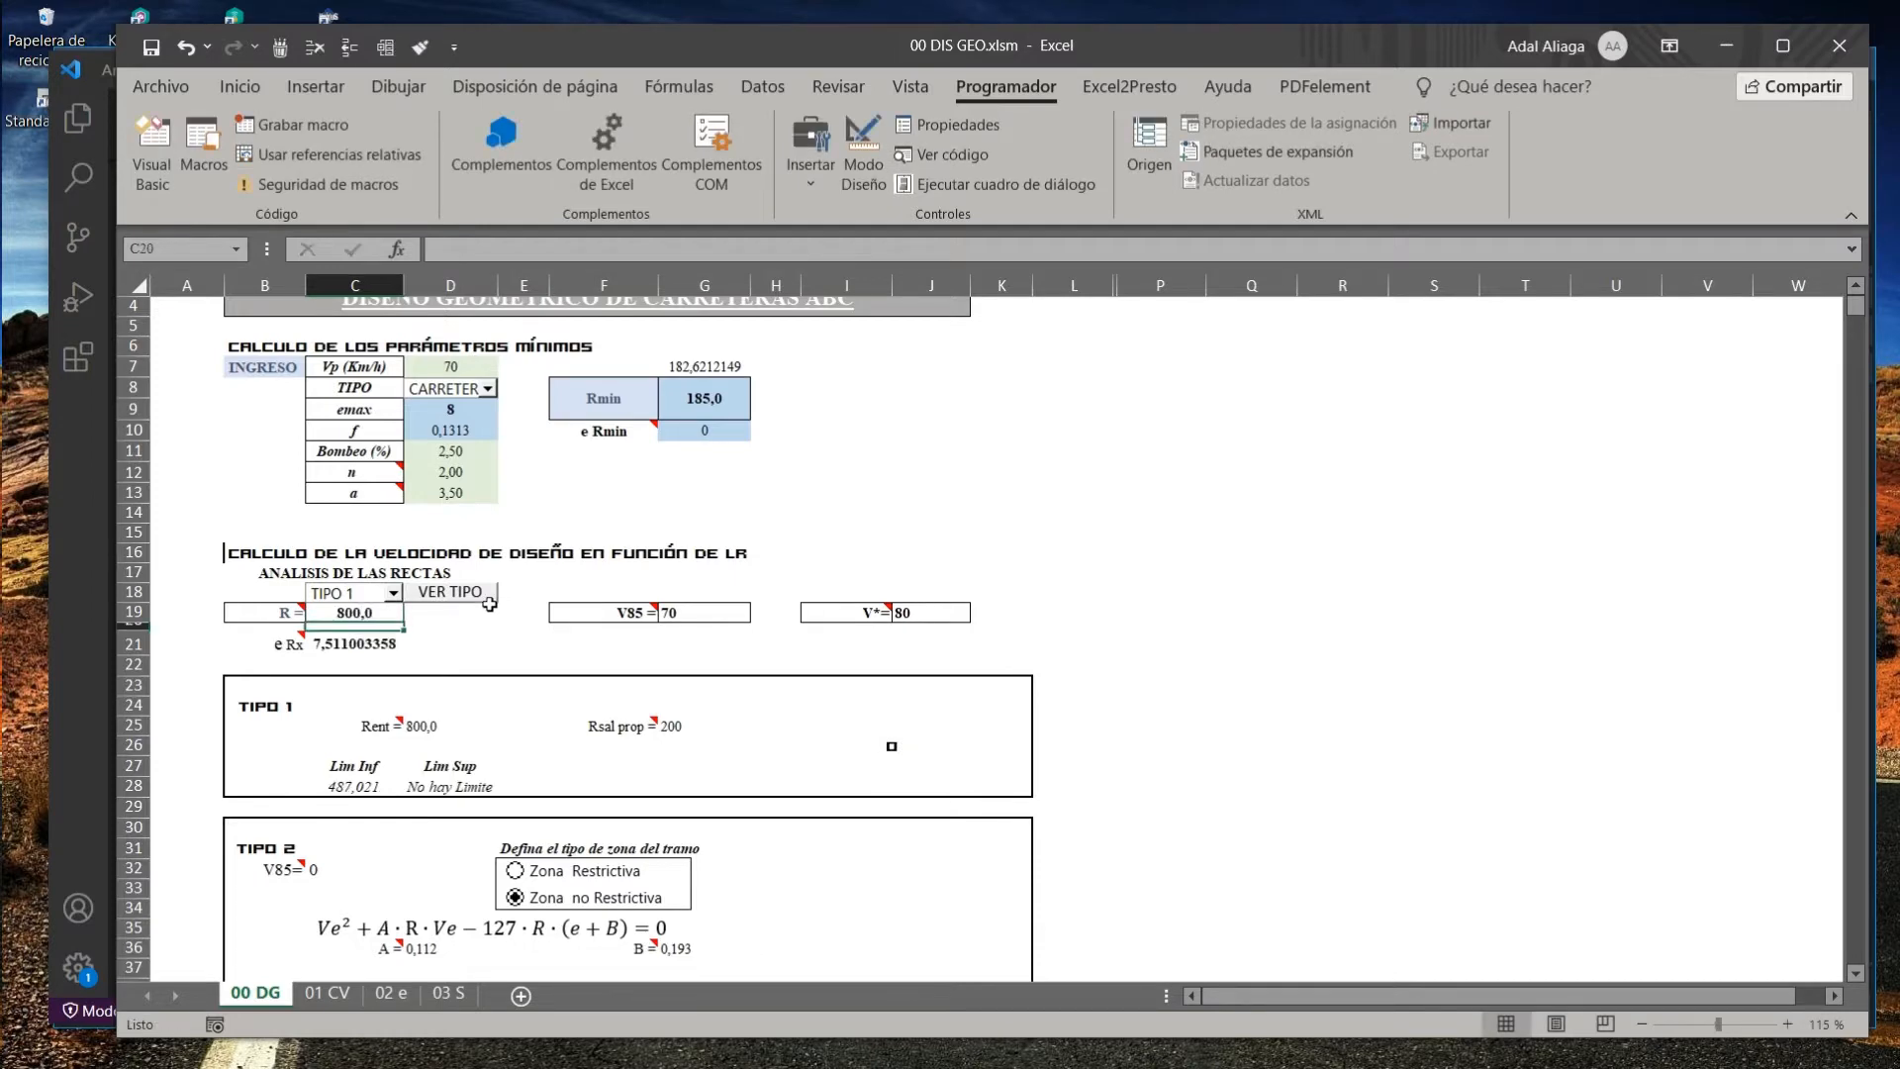
Inspect the R and V85 inputs and the entry radius area of the TIPO 1 block.
scroll(427, 631, down, 1)
click(381, 554)
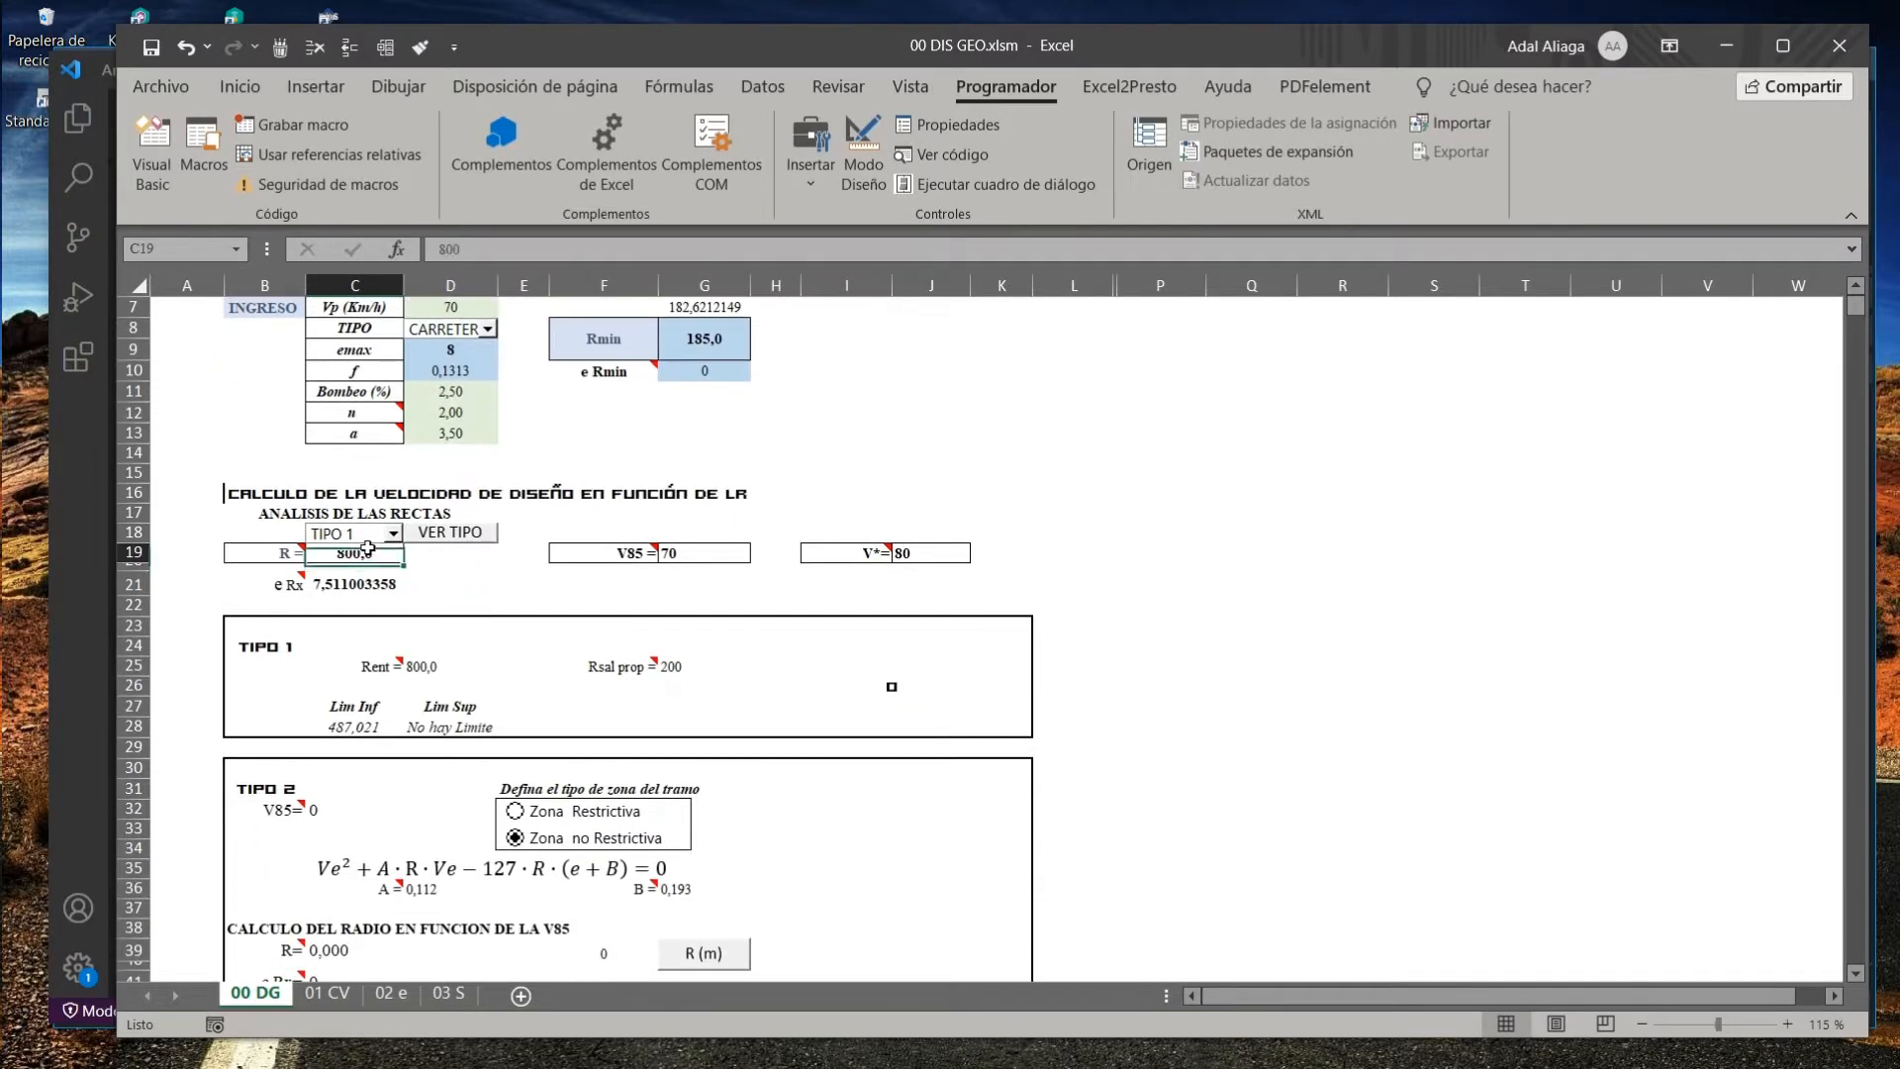
click(708, 553)
scroll(579, 574, down, 2)
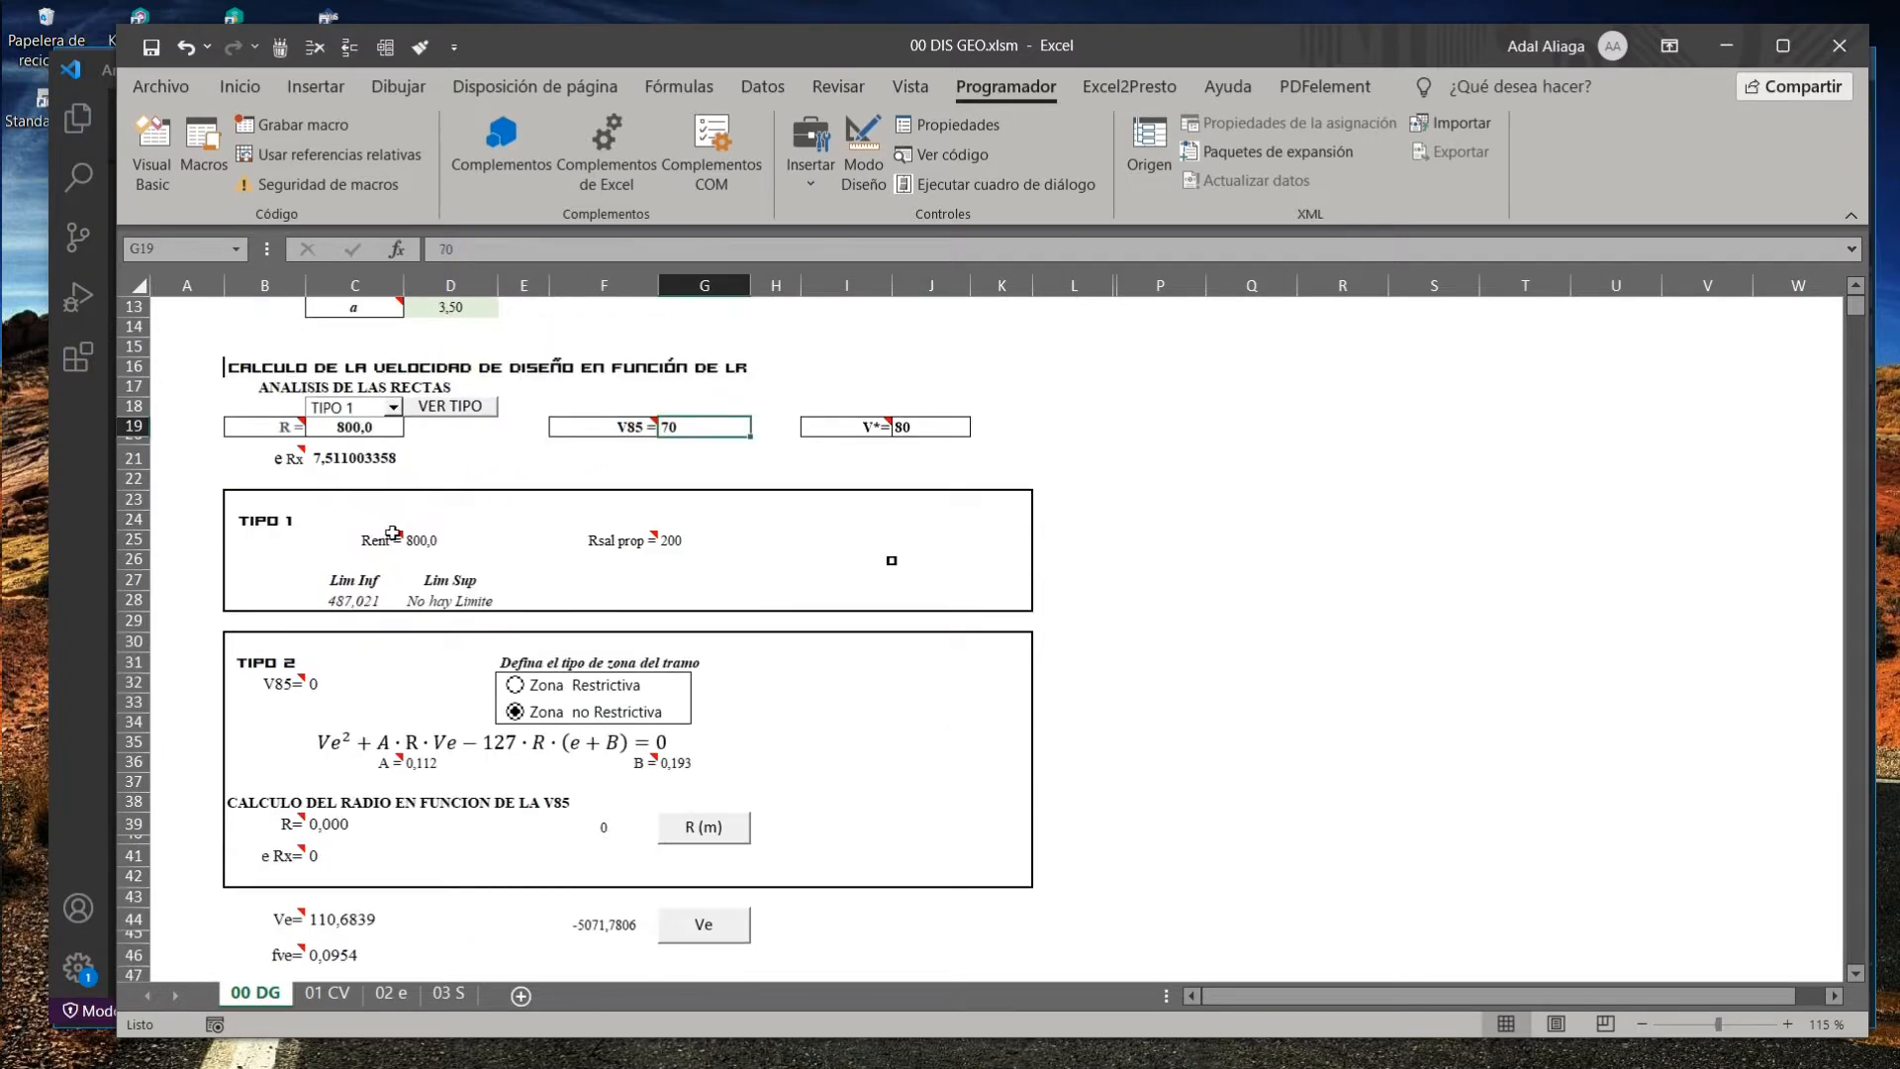
click(463, 543)
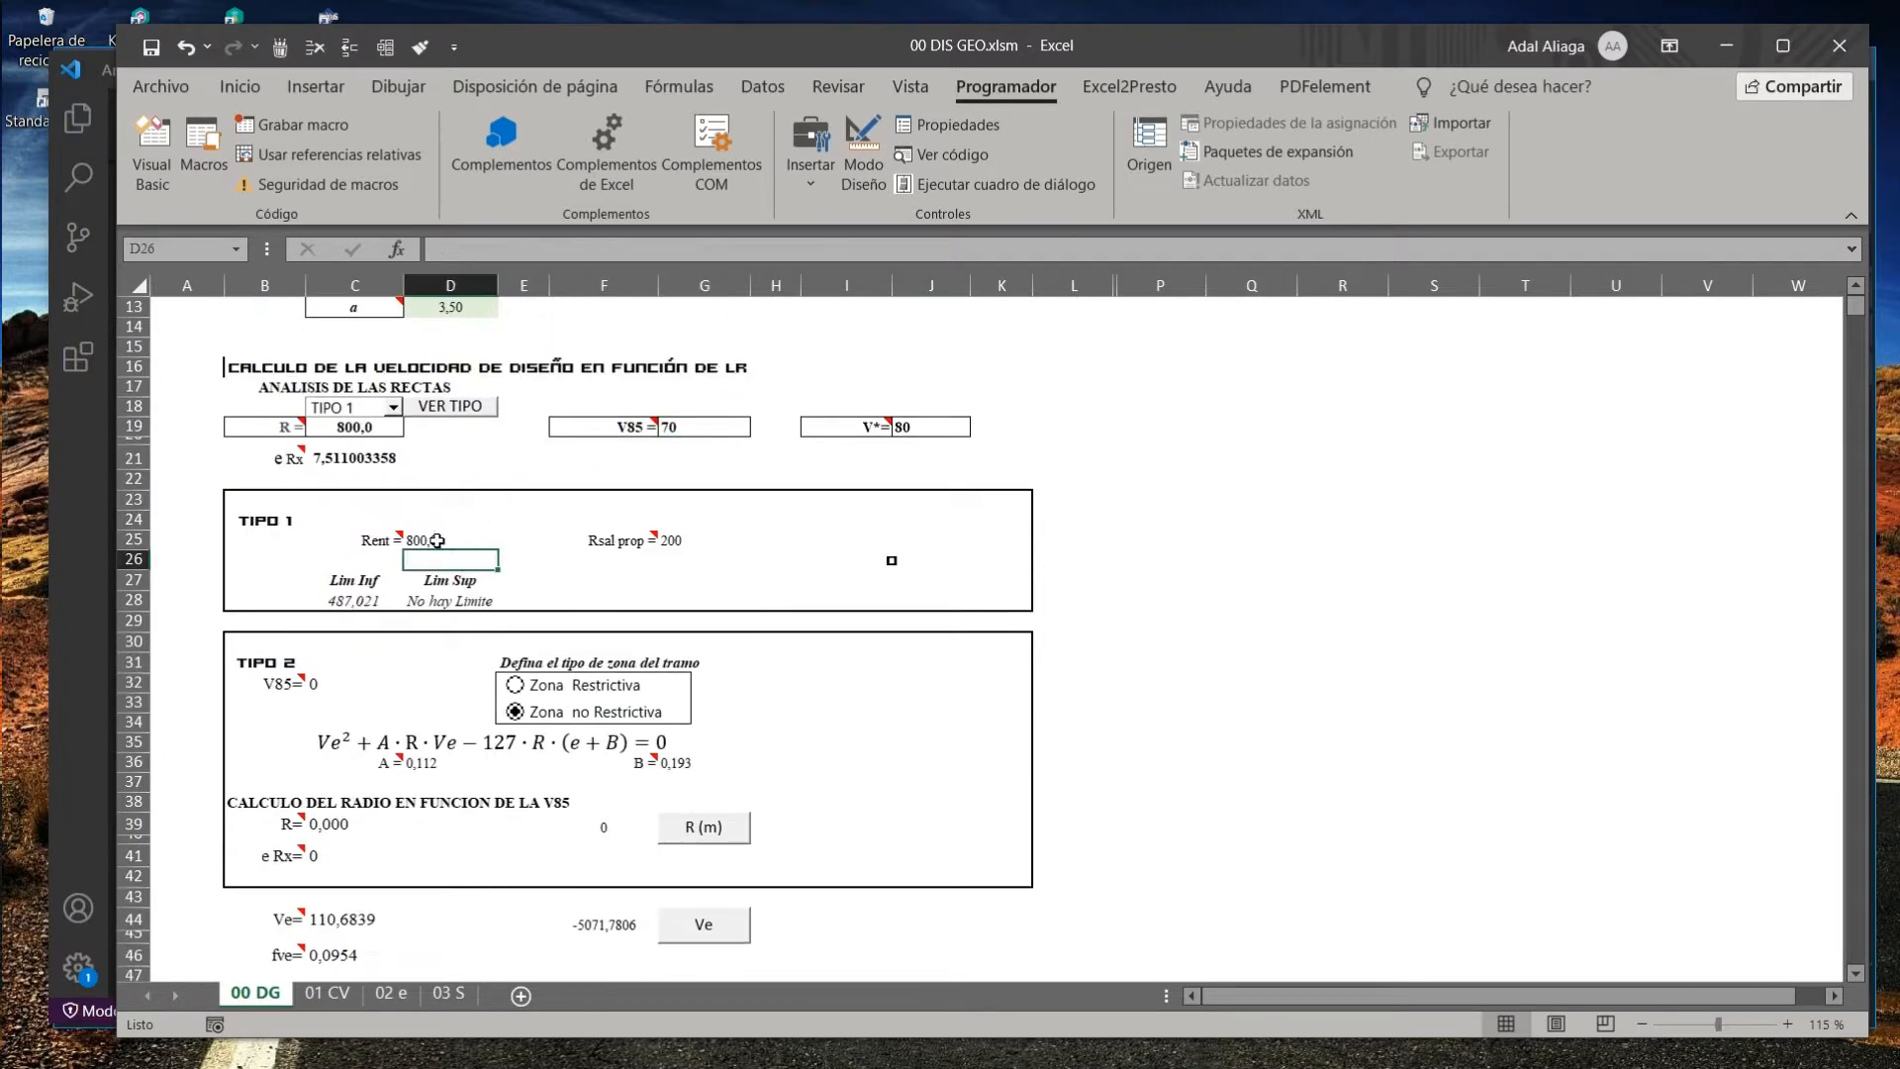
click(536, 258)
click(490, 513)
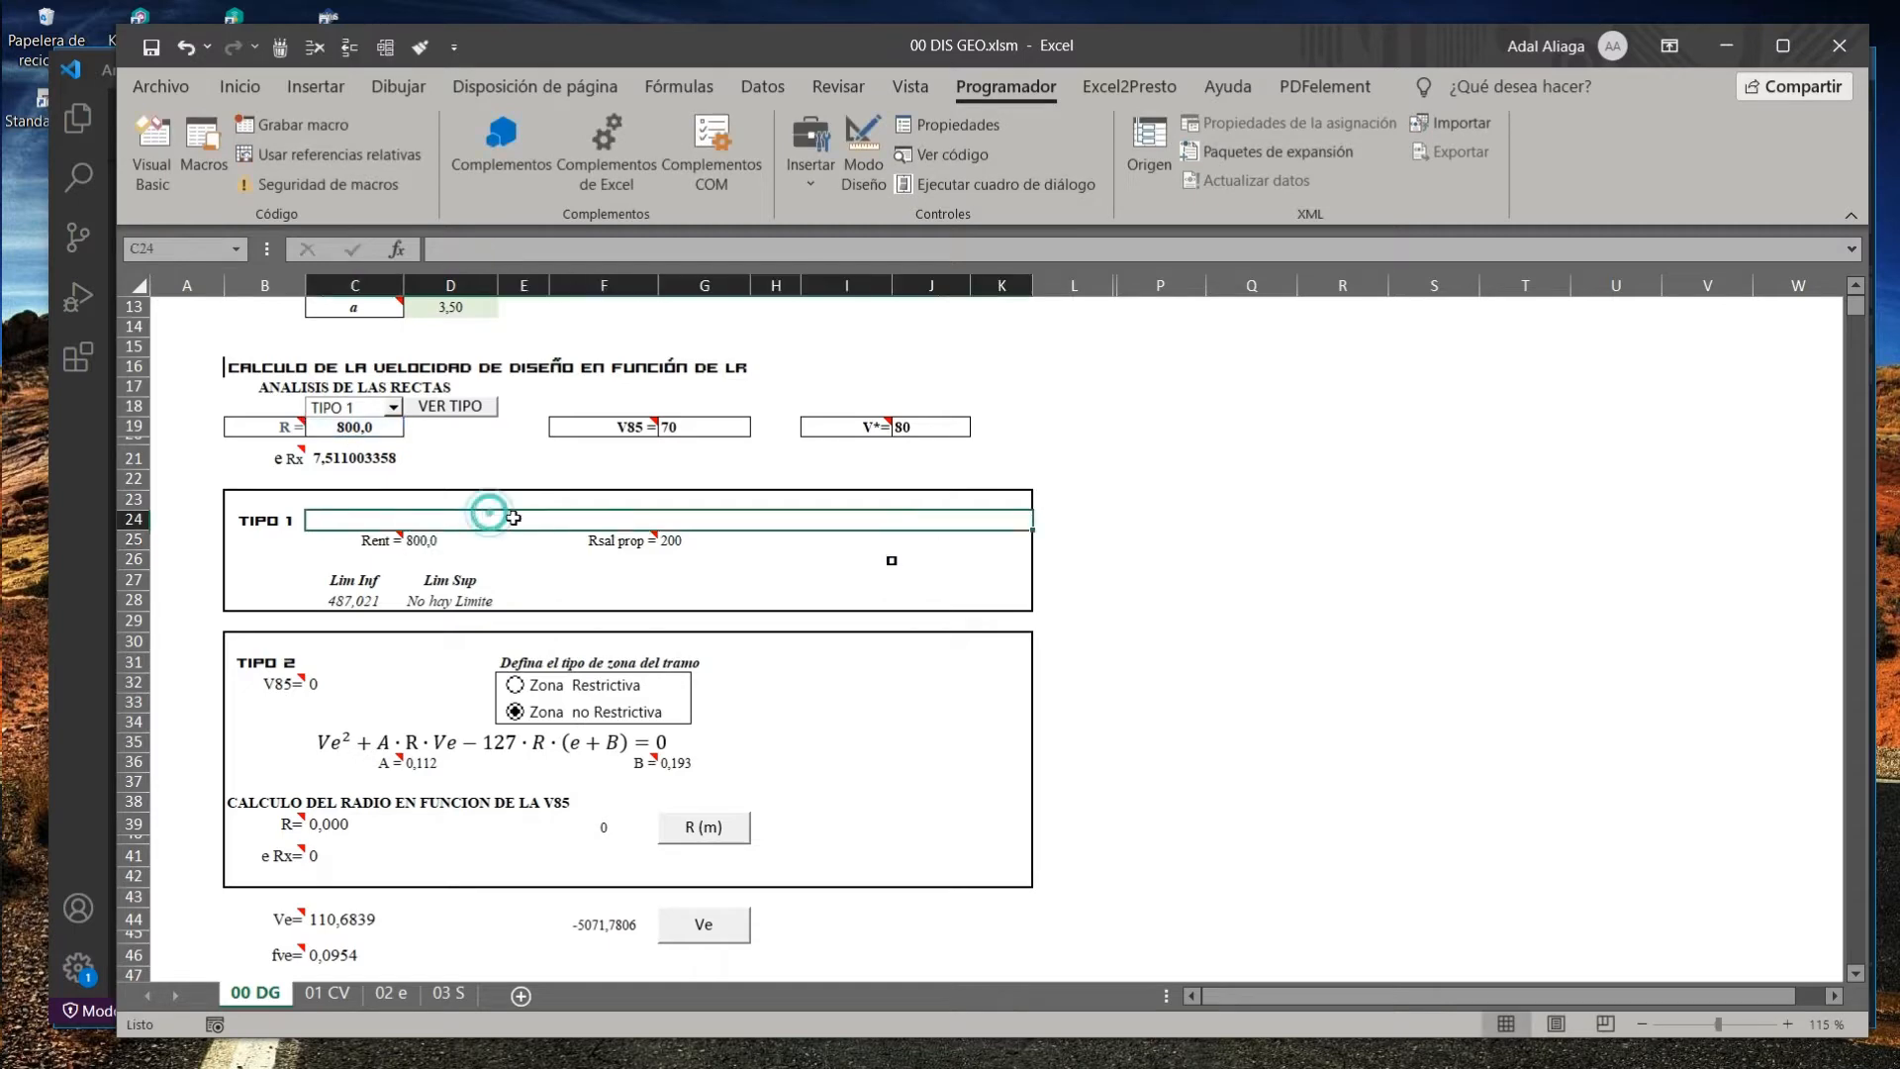
Examine the entry radius, proposed exit radius, limits and result area of the TIPO 1 block.
click(483, 538)
click(670, 539)
scroll(409, 476, up, 1)
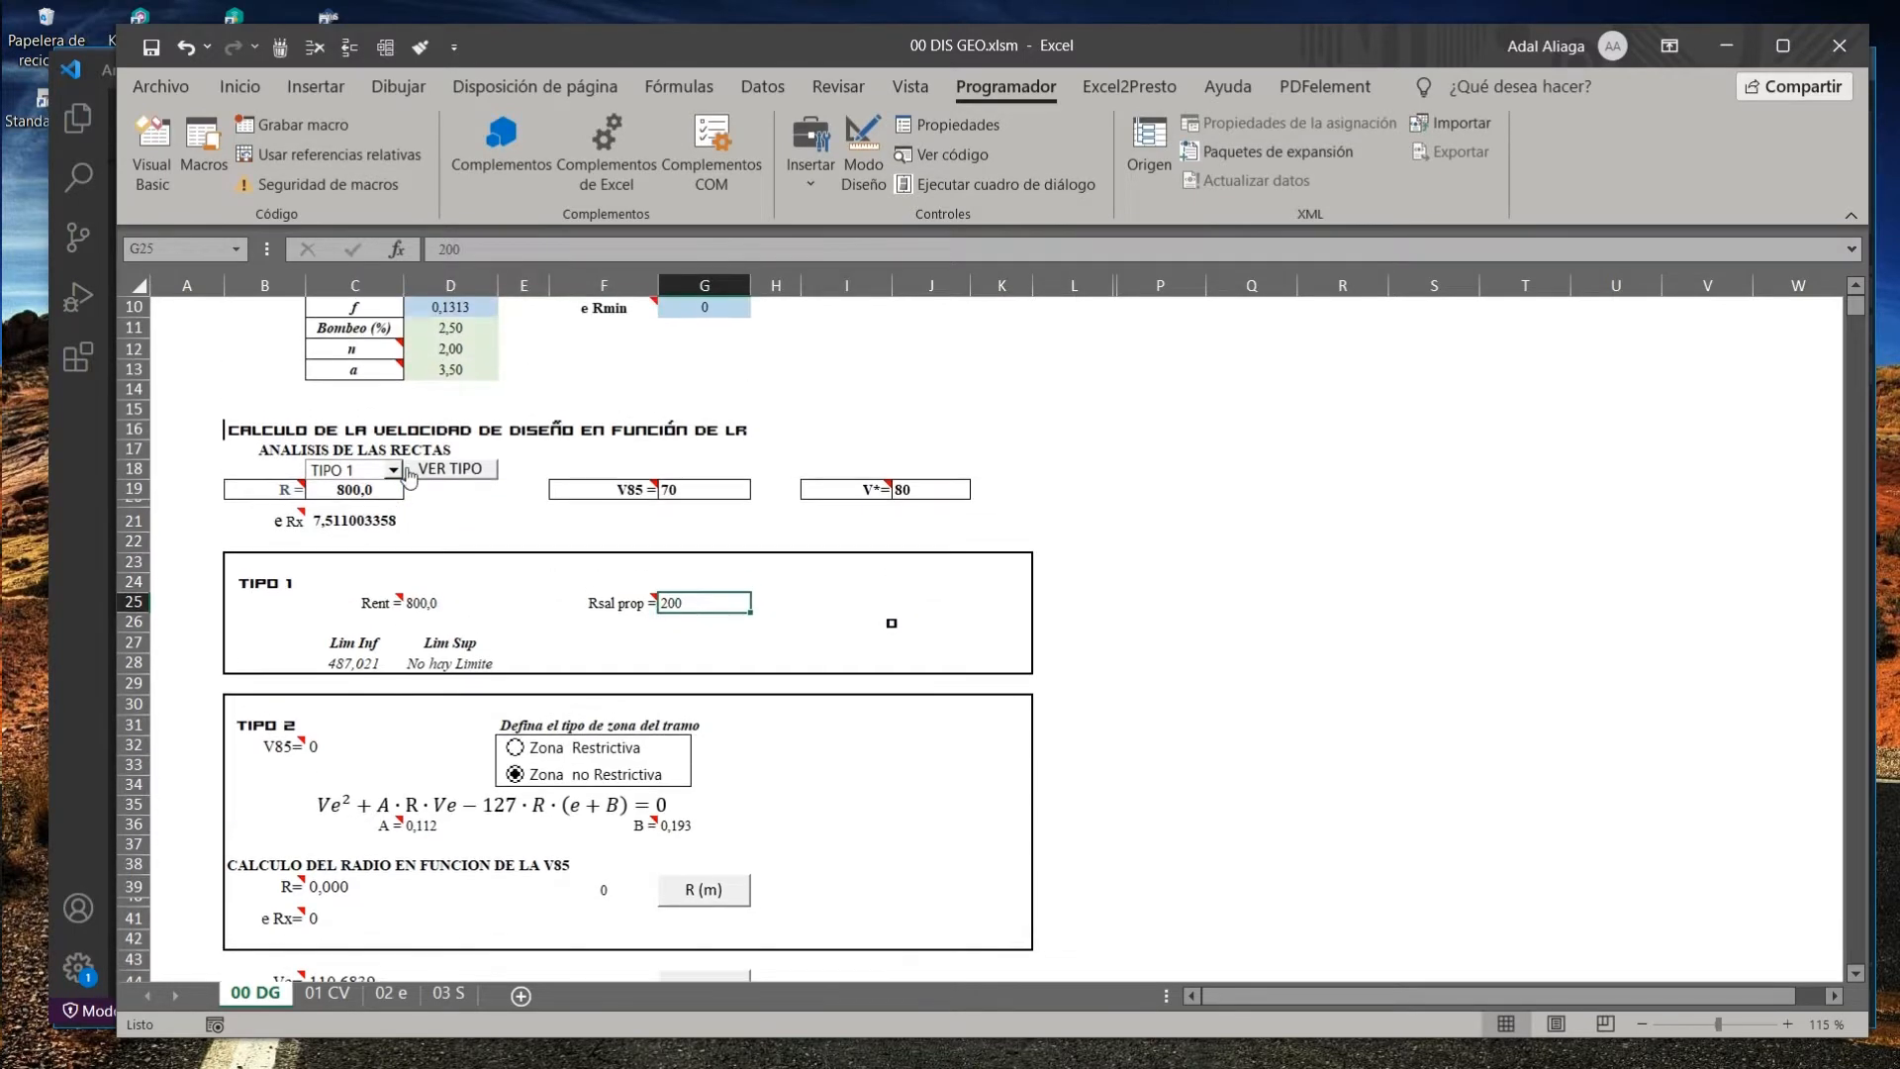
click(892, 621)
click(602, 663)
scroll(513, 657, down, 1)
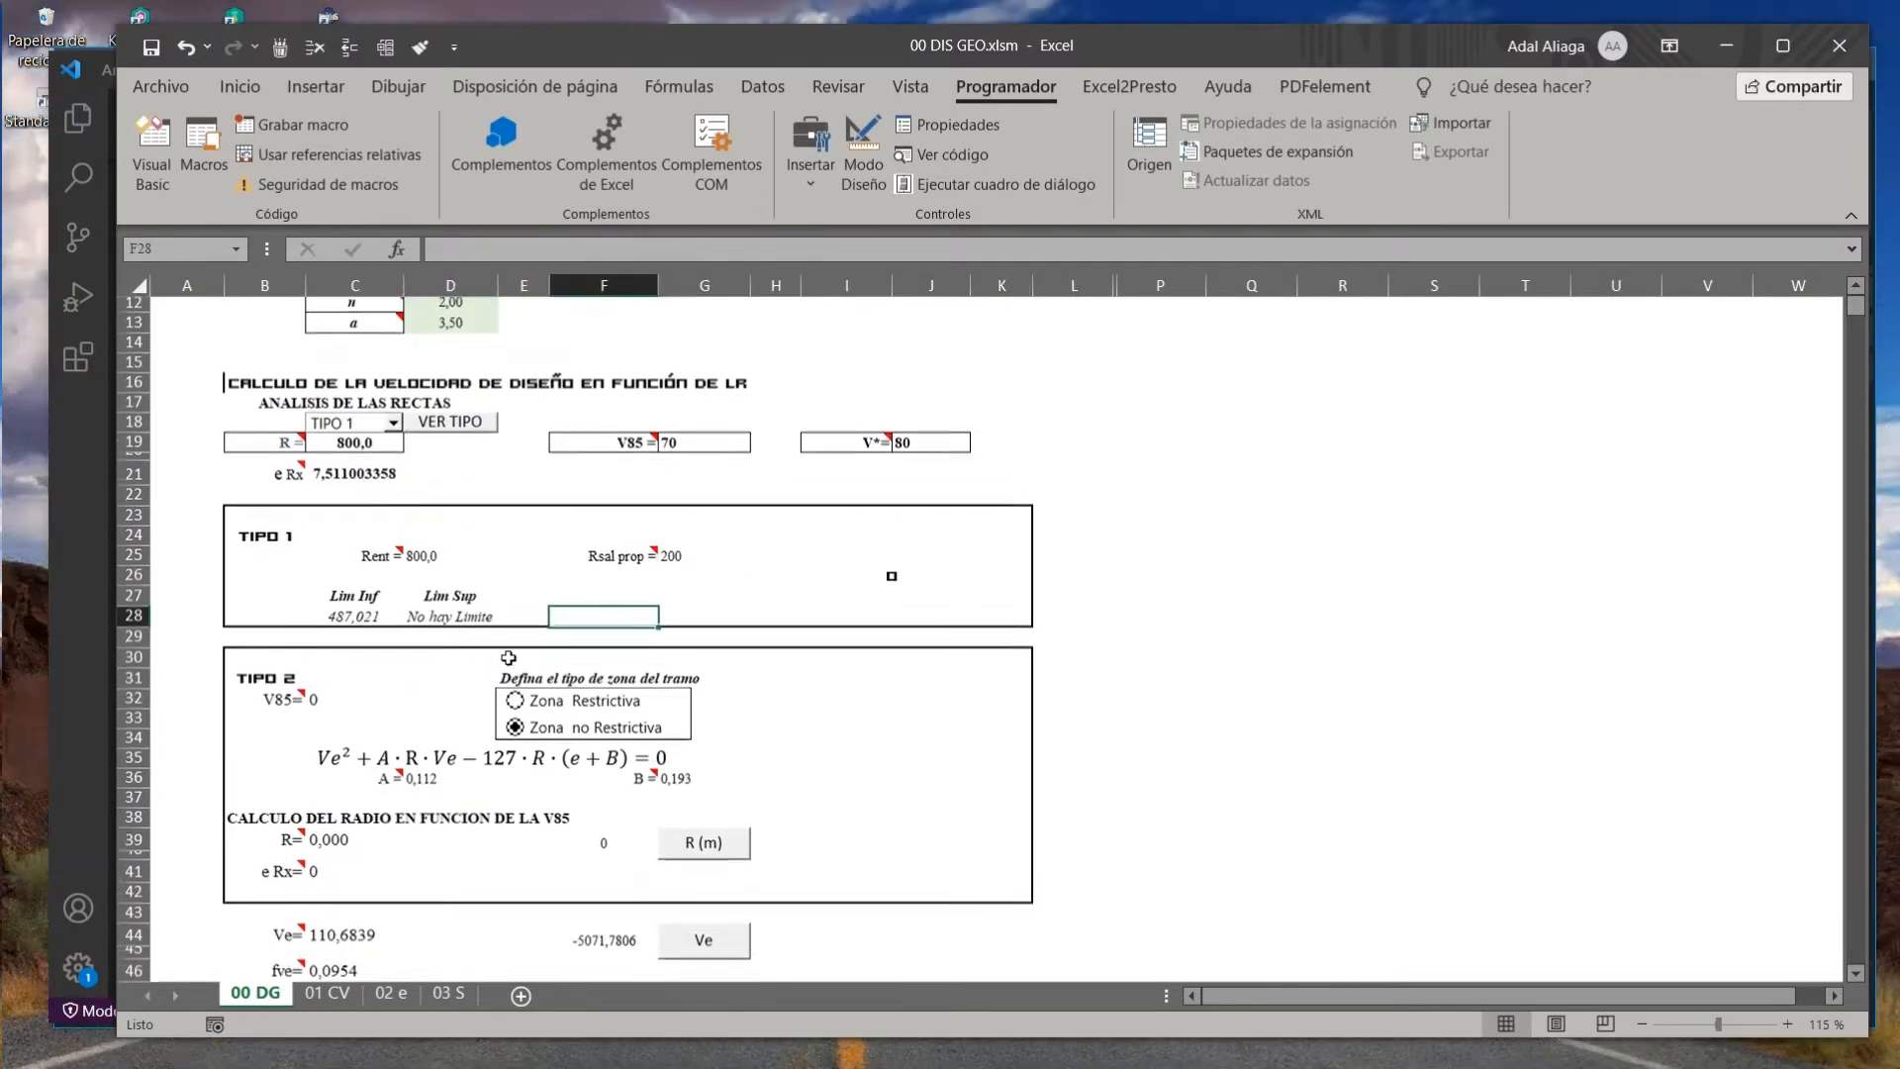
scroll(436, 673, up, 2)
scroll(387, 684, down, 1)
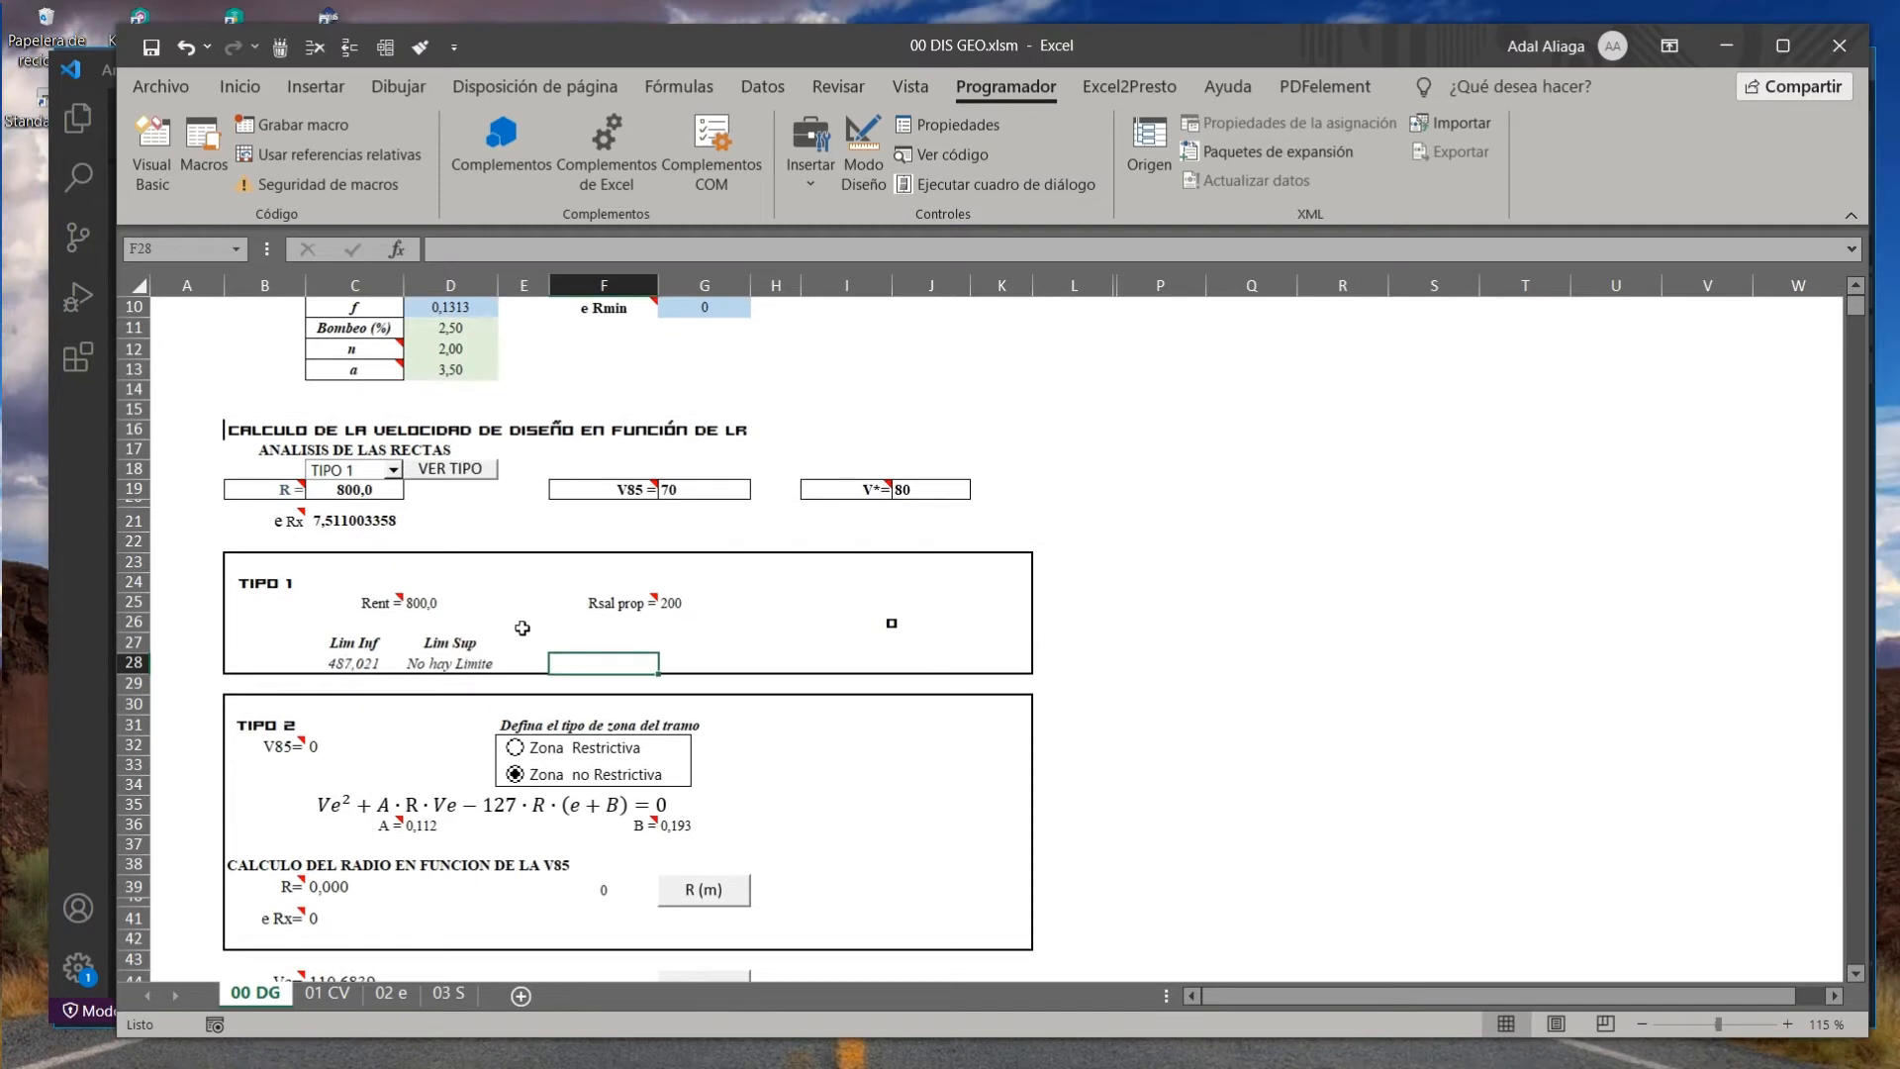
scroll(481, 647, up, 1)
Set the proposed exit radius Rsal prop in the TIPO 1 block to 500 and inspect its result cell.
click(675, 665)
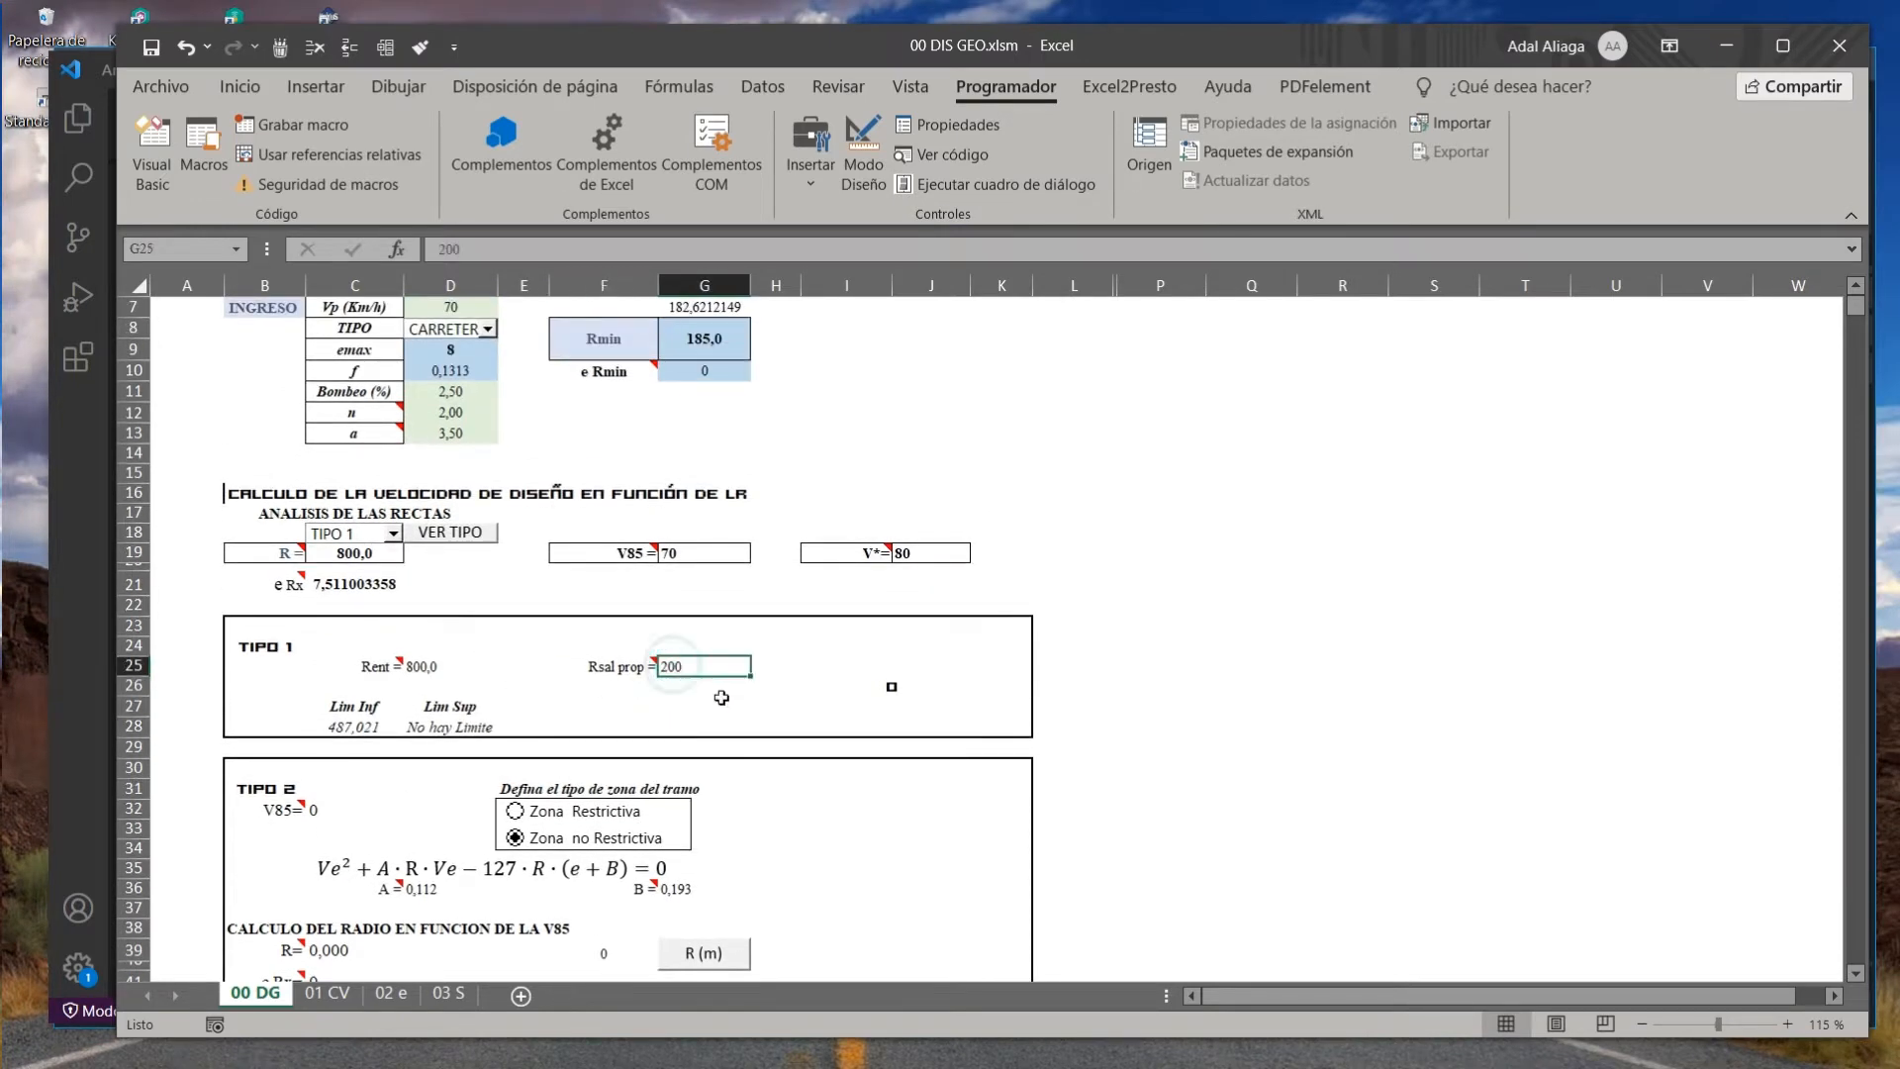
text(500)
key(Return)
click(877, 686)
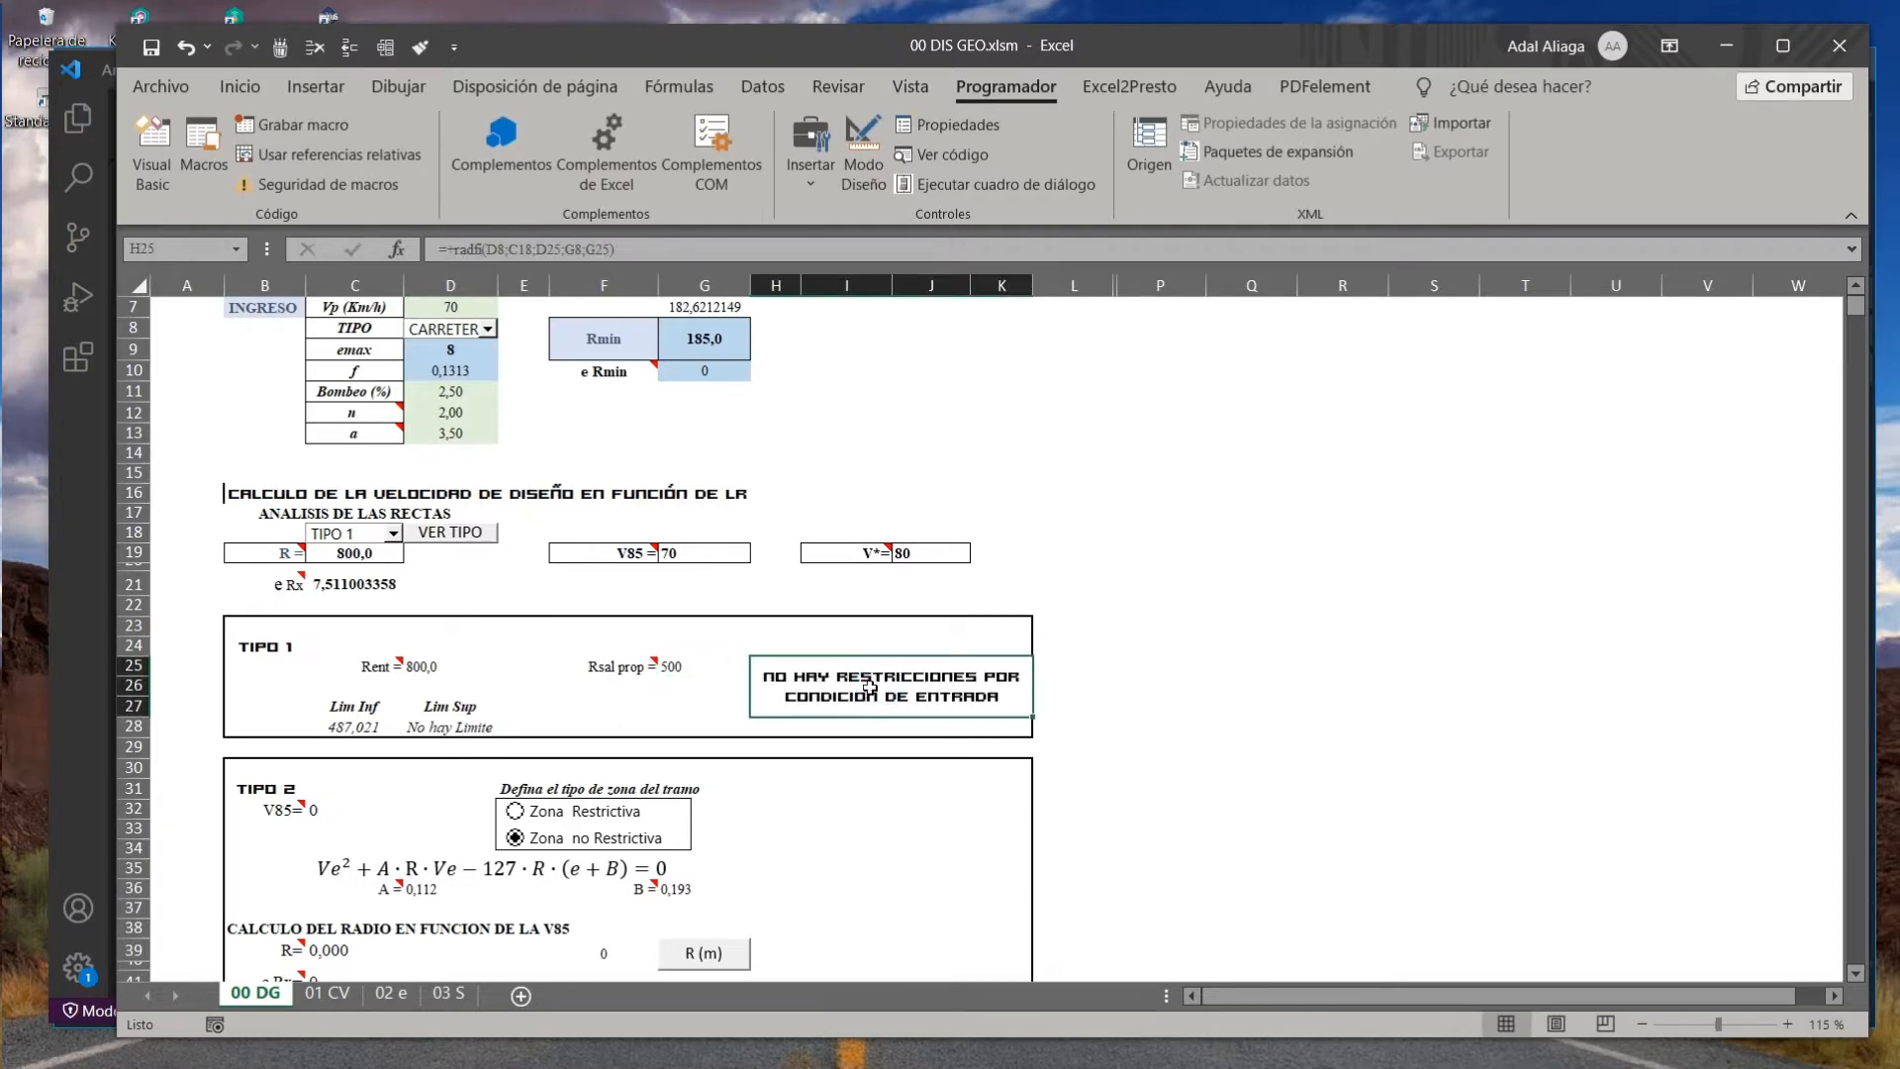
Switch the straight analysis to TIPO 2 and define its section zone as Zona Restrictiva.
scroll(571, 647, down, 1)
click(394, 469)
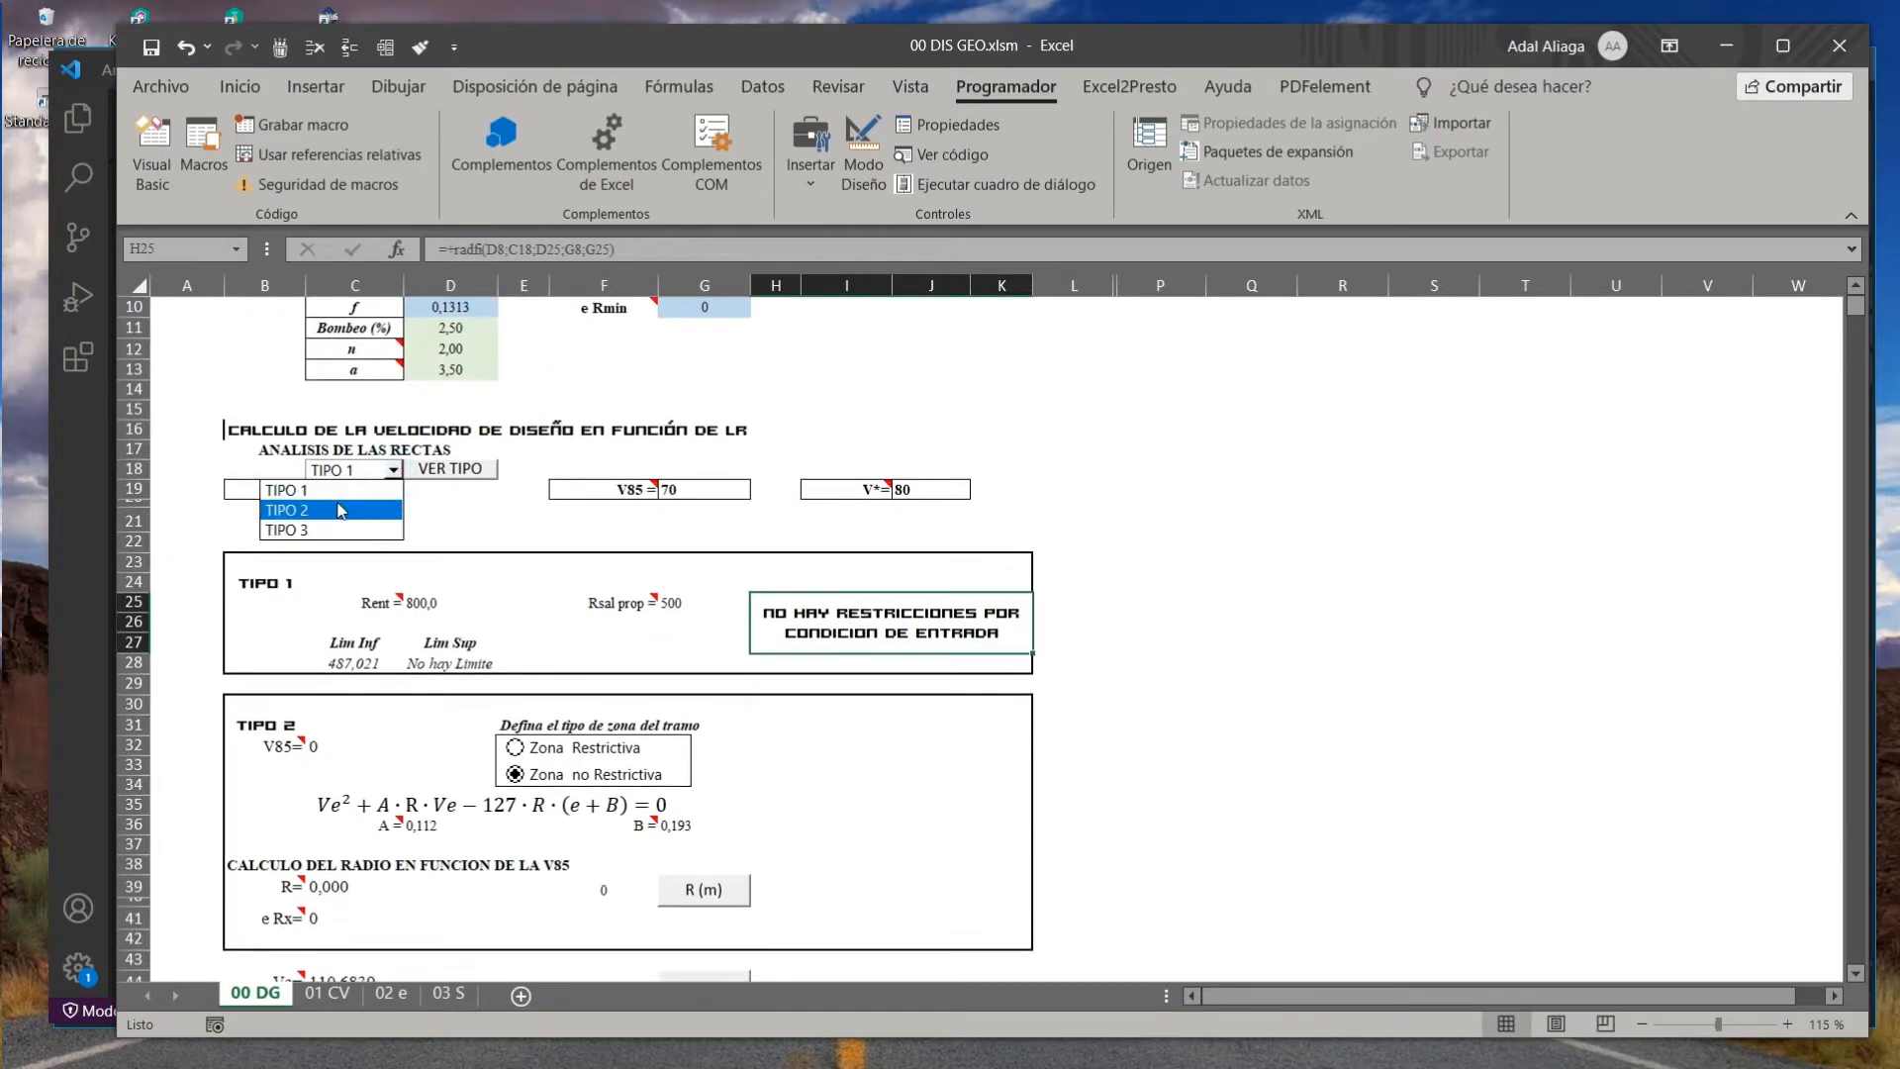
click(376, 507)
scroll(493, 592, down, 4)
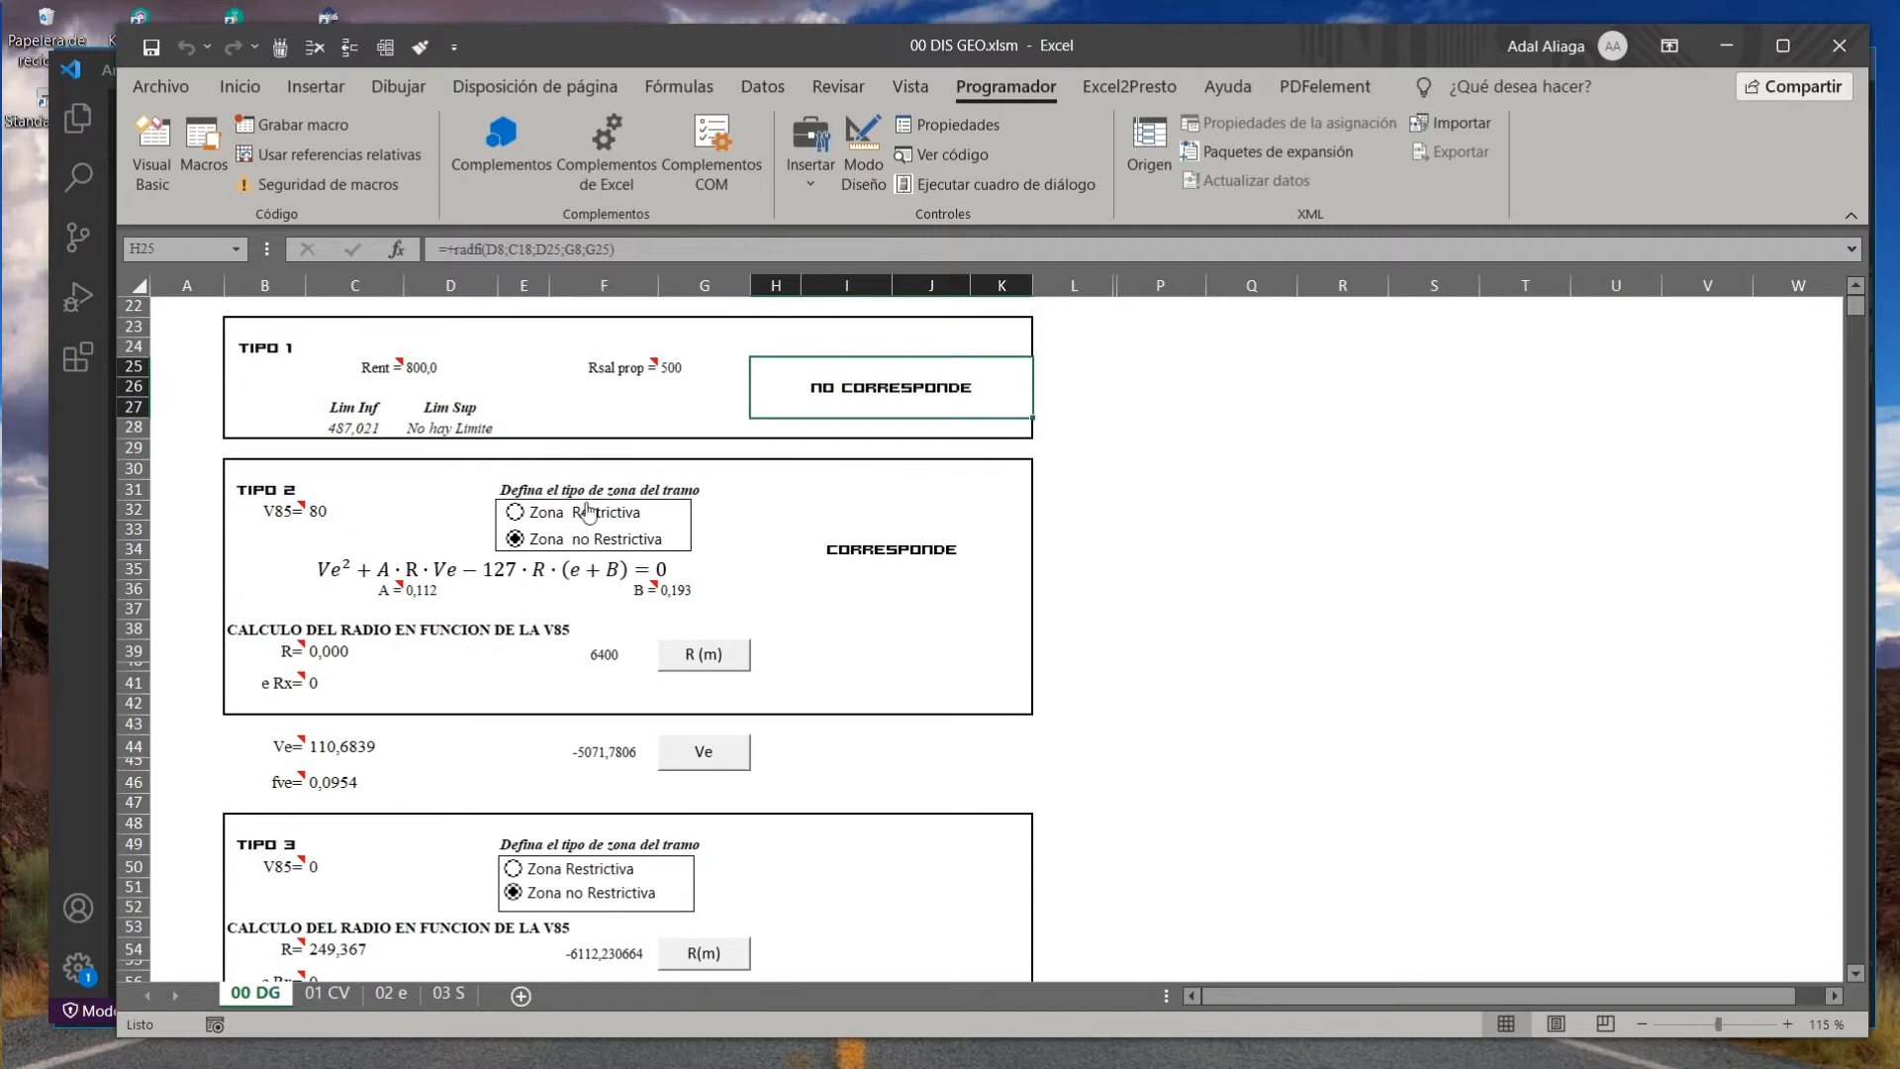
click(582, 543)
Inspect the TIPO 2 block's V85, equation coefficient B and the check formula beside the radius calculation.
click(327, 516)
click(744, 570)
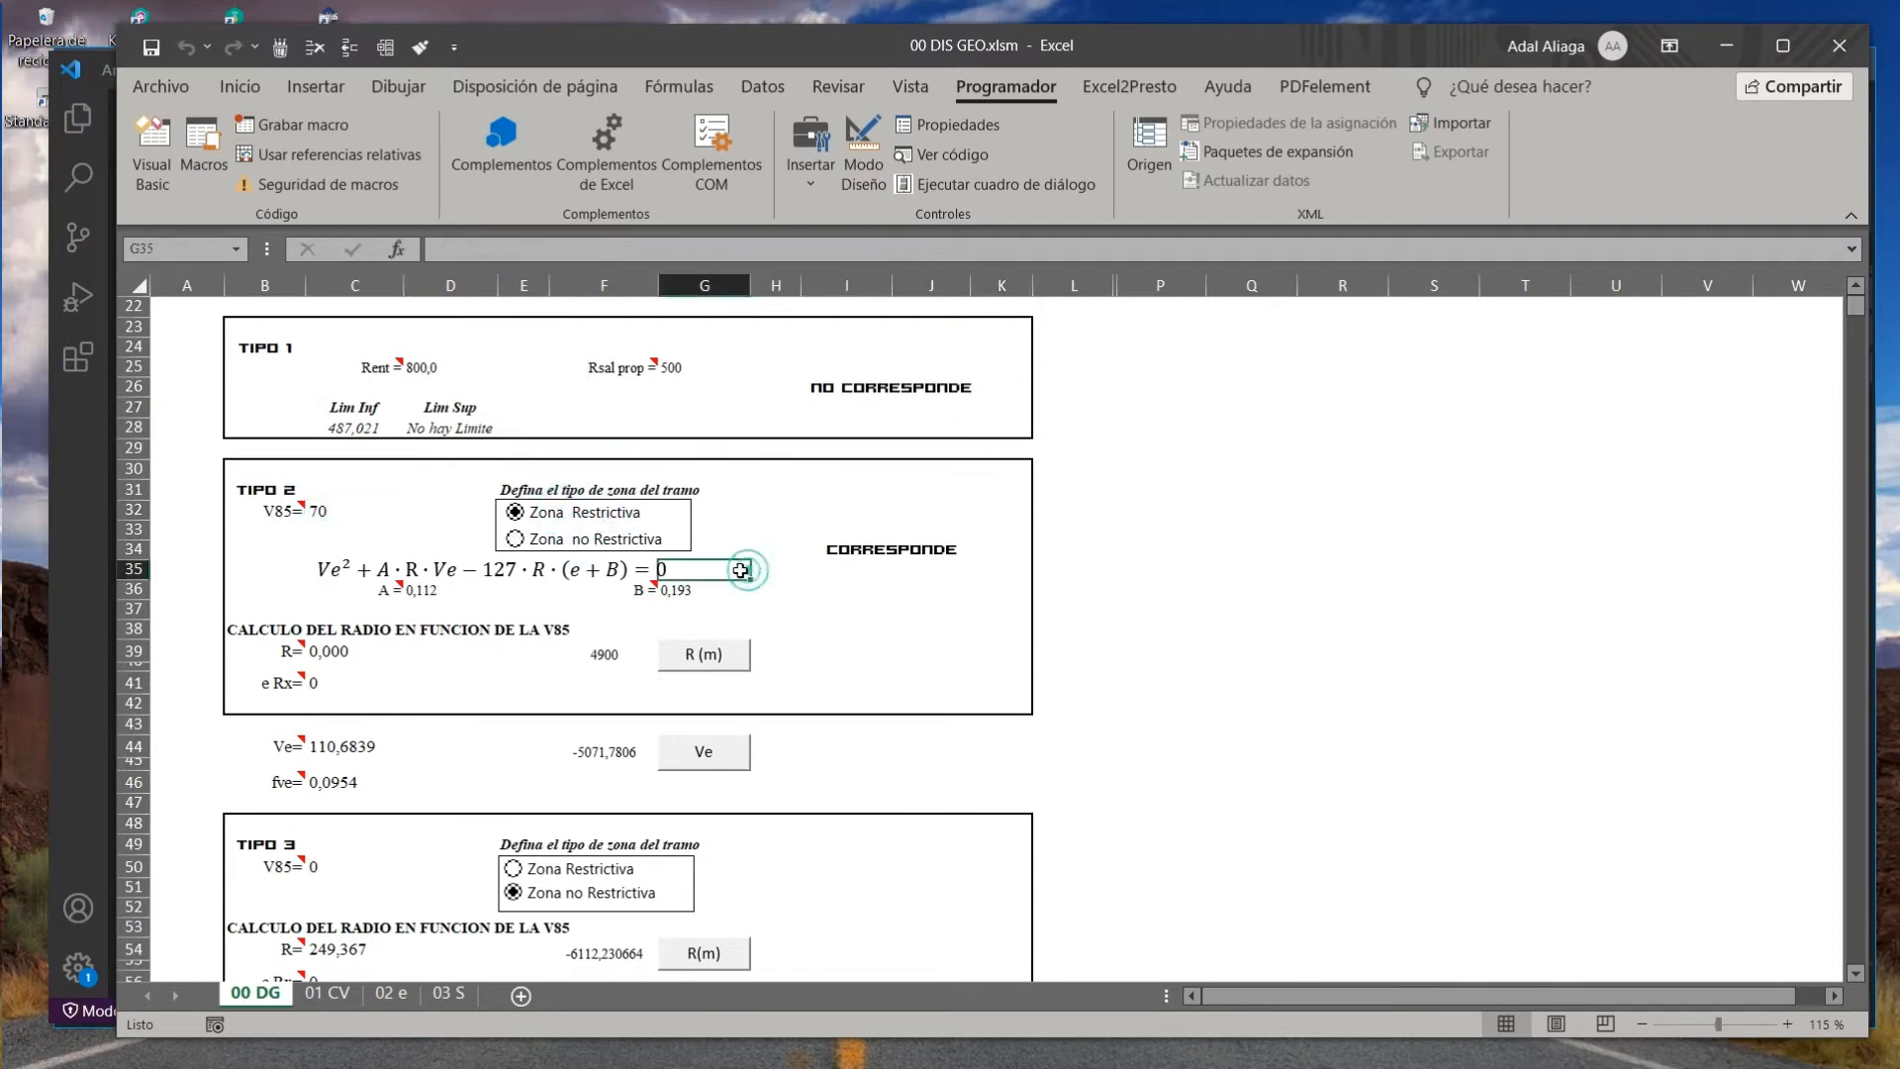
click(686, 592)
click(598, 657)
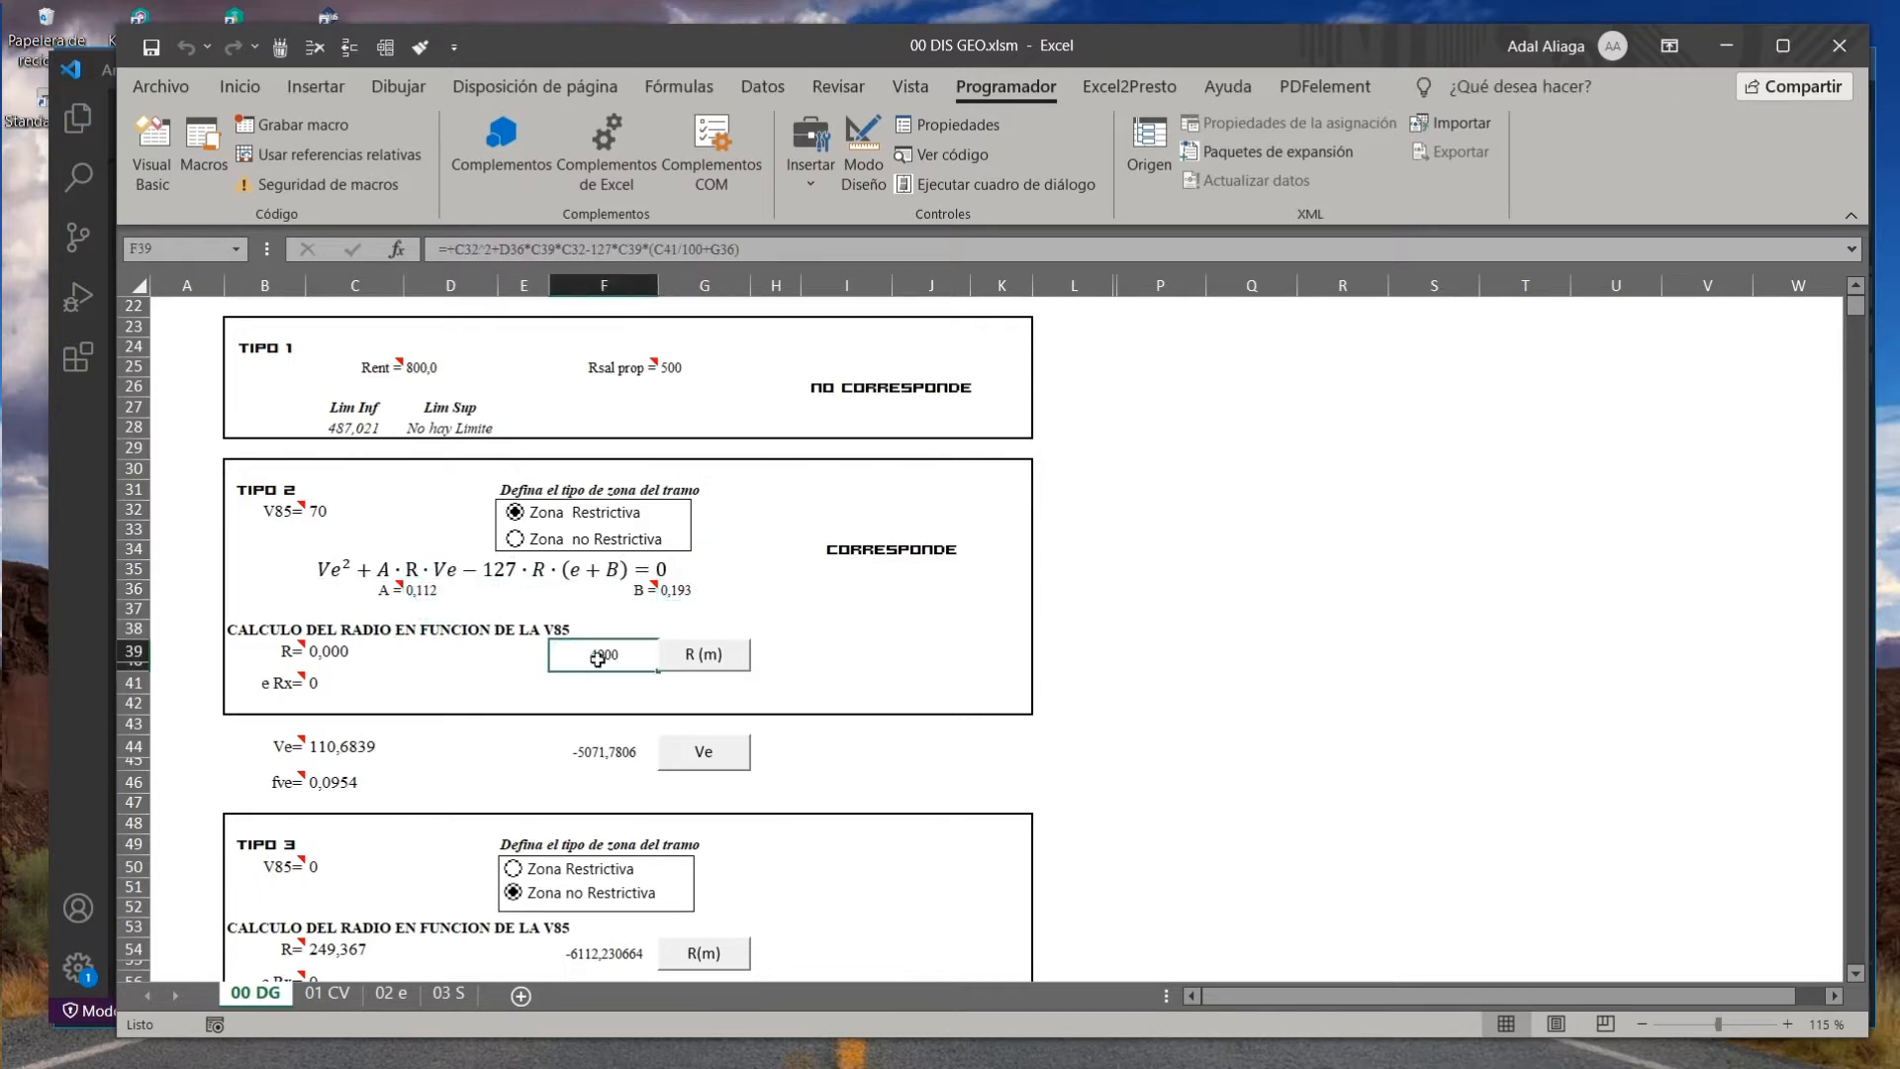
Run the Ve calculation below the TIPO 2 block and inspect the Ve cell.
scroll(340, 656, up, 4)
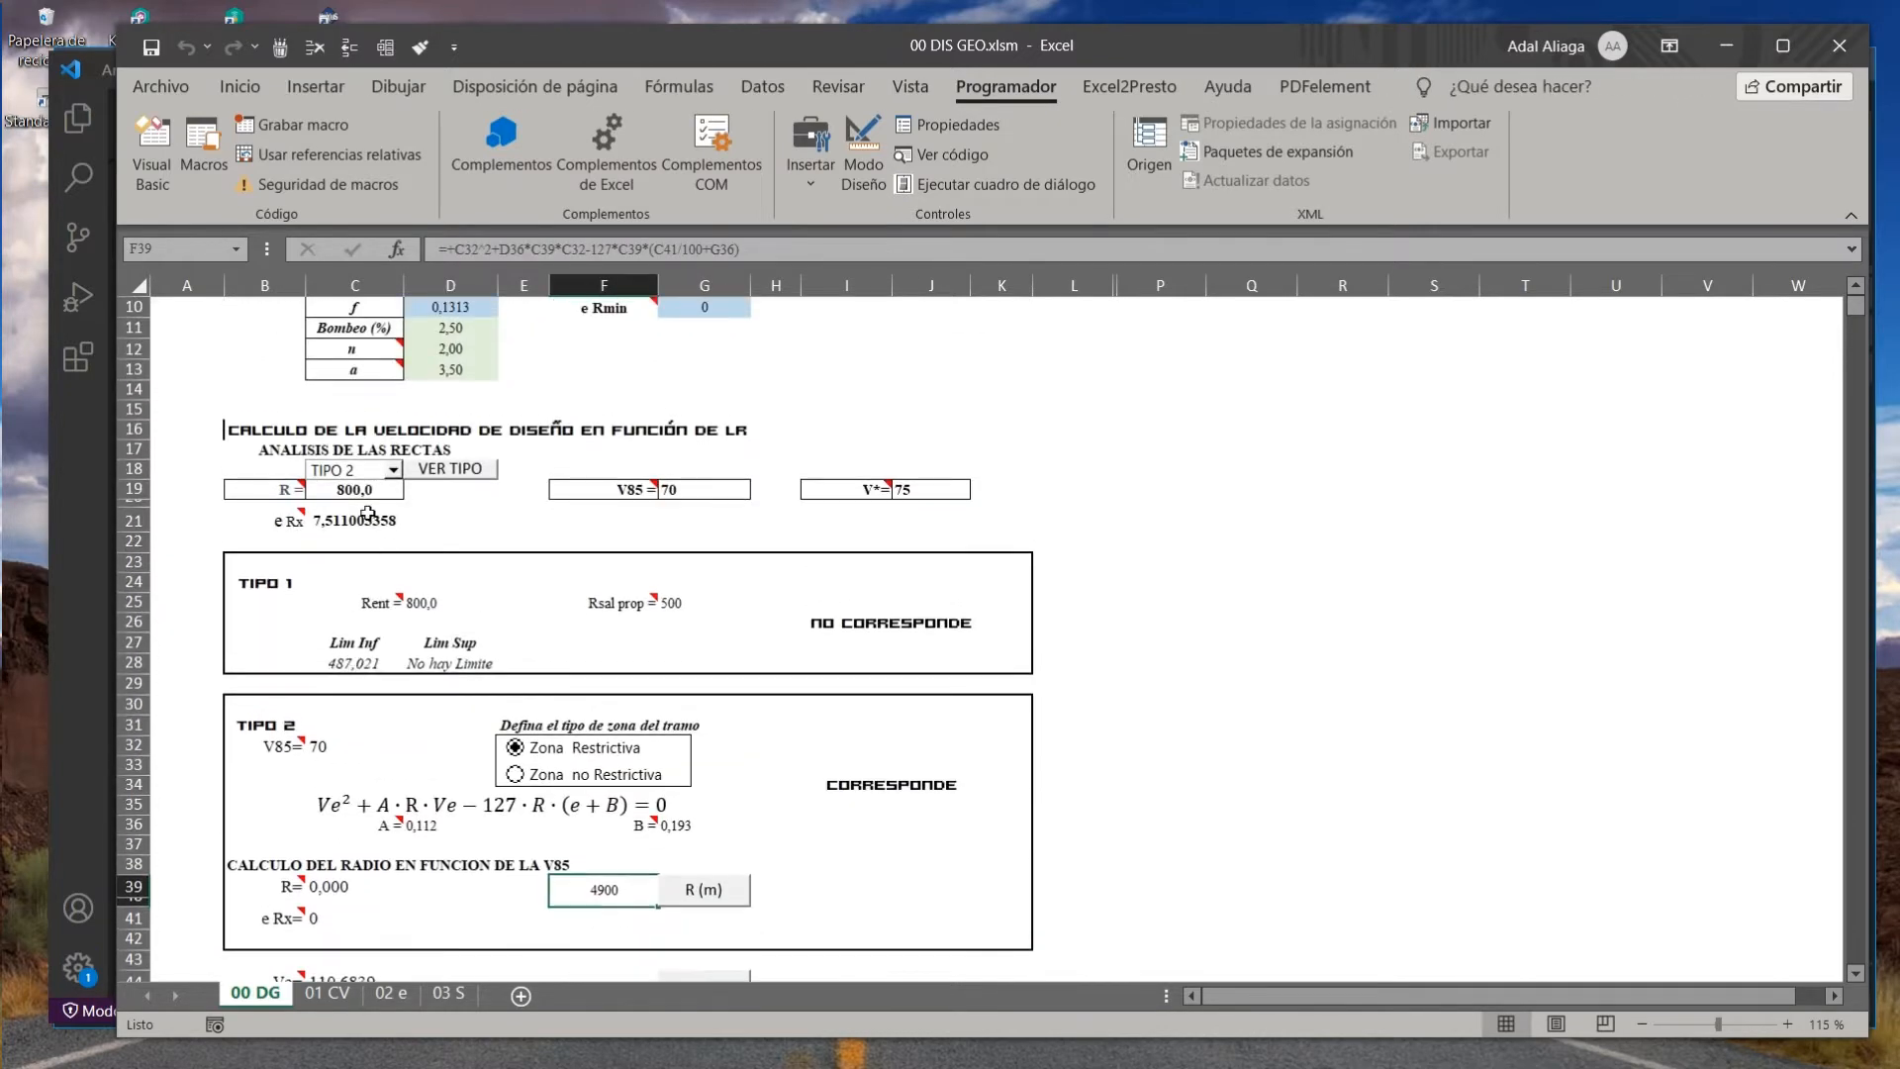
scroll(594, 693, down, 5)
click(701, 701)
click(317, 687)
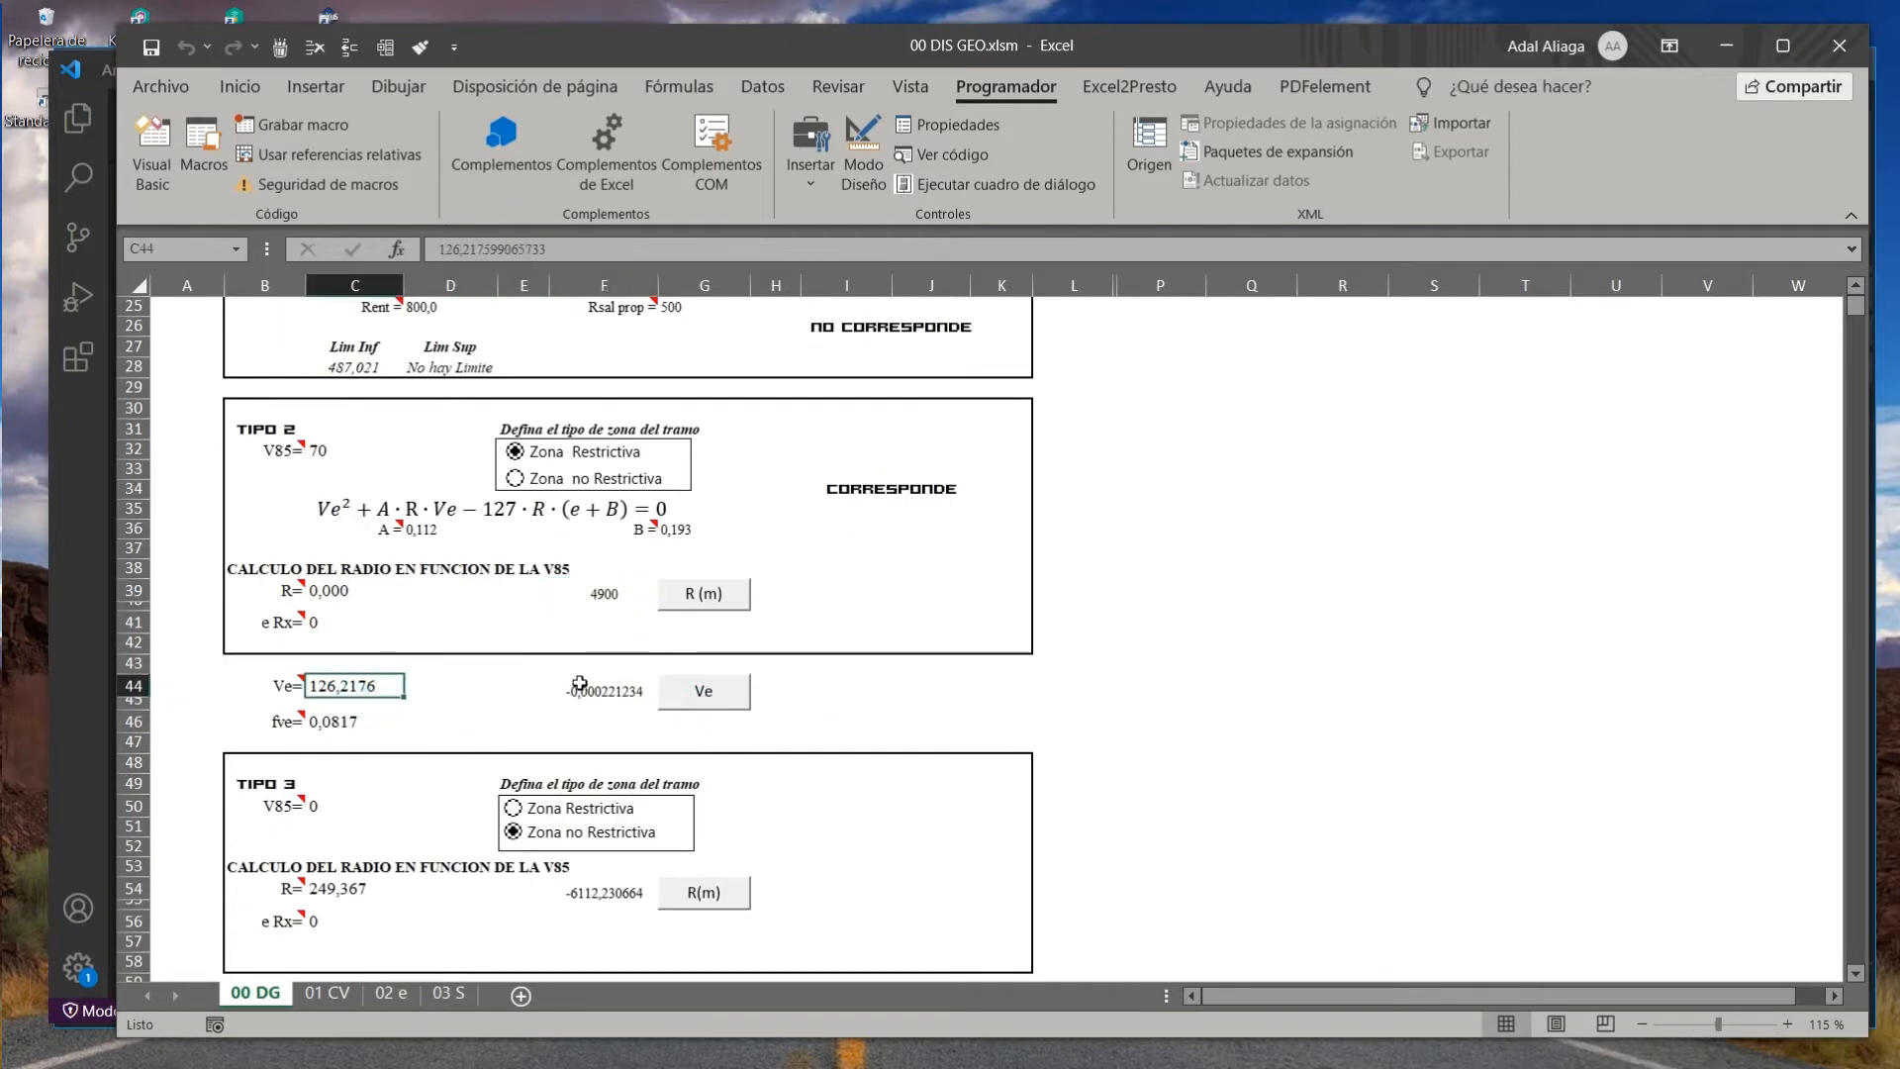
Switch the straight analysis to TIPO 3 and define its section zone as Zona Restrictiva.
scroll(579, 679, up, 7)
scroll(541, 509, down, 9)
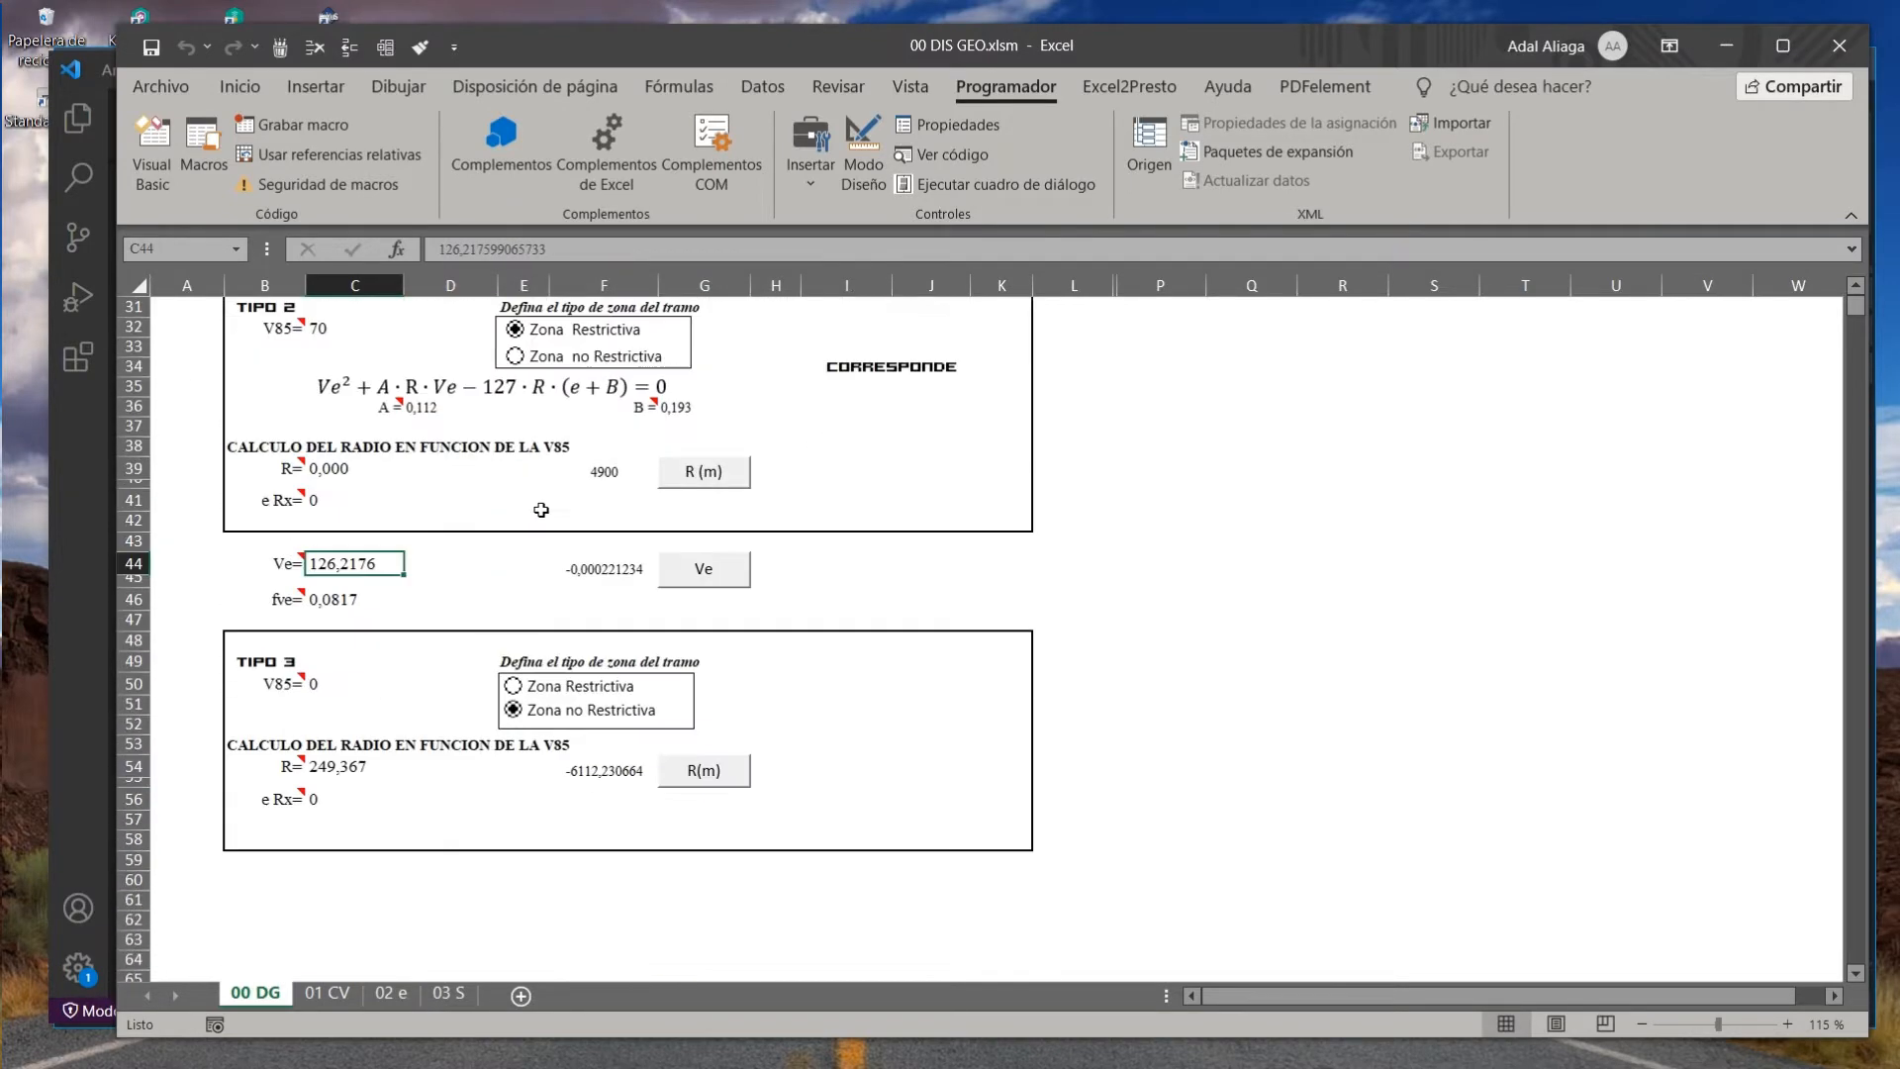
scroll(559, 526, down, 1)
scroll(559, 527, up, 8)
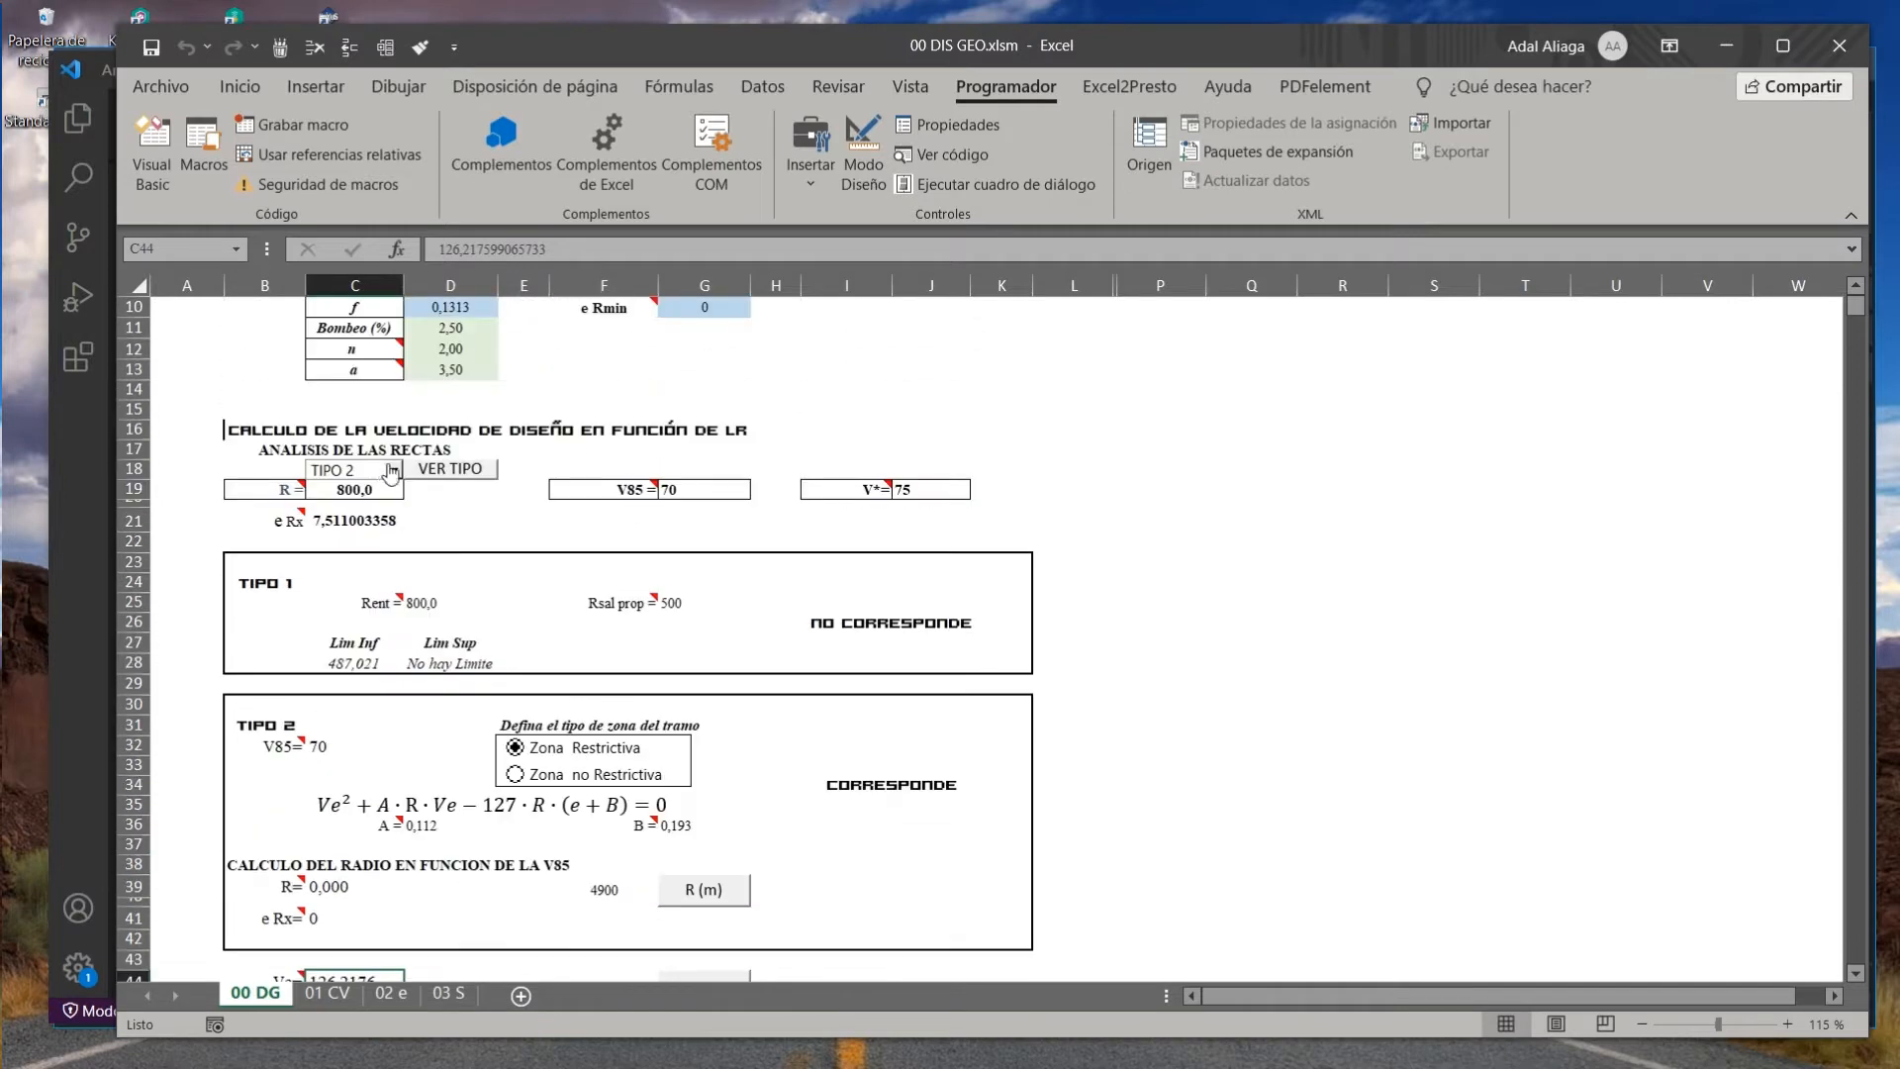
click(393, 469)
click(336, 530)
scroll(337, 529, down, 9)
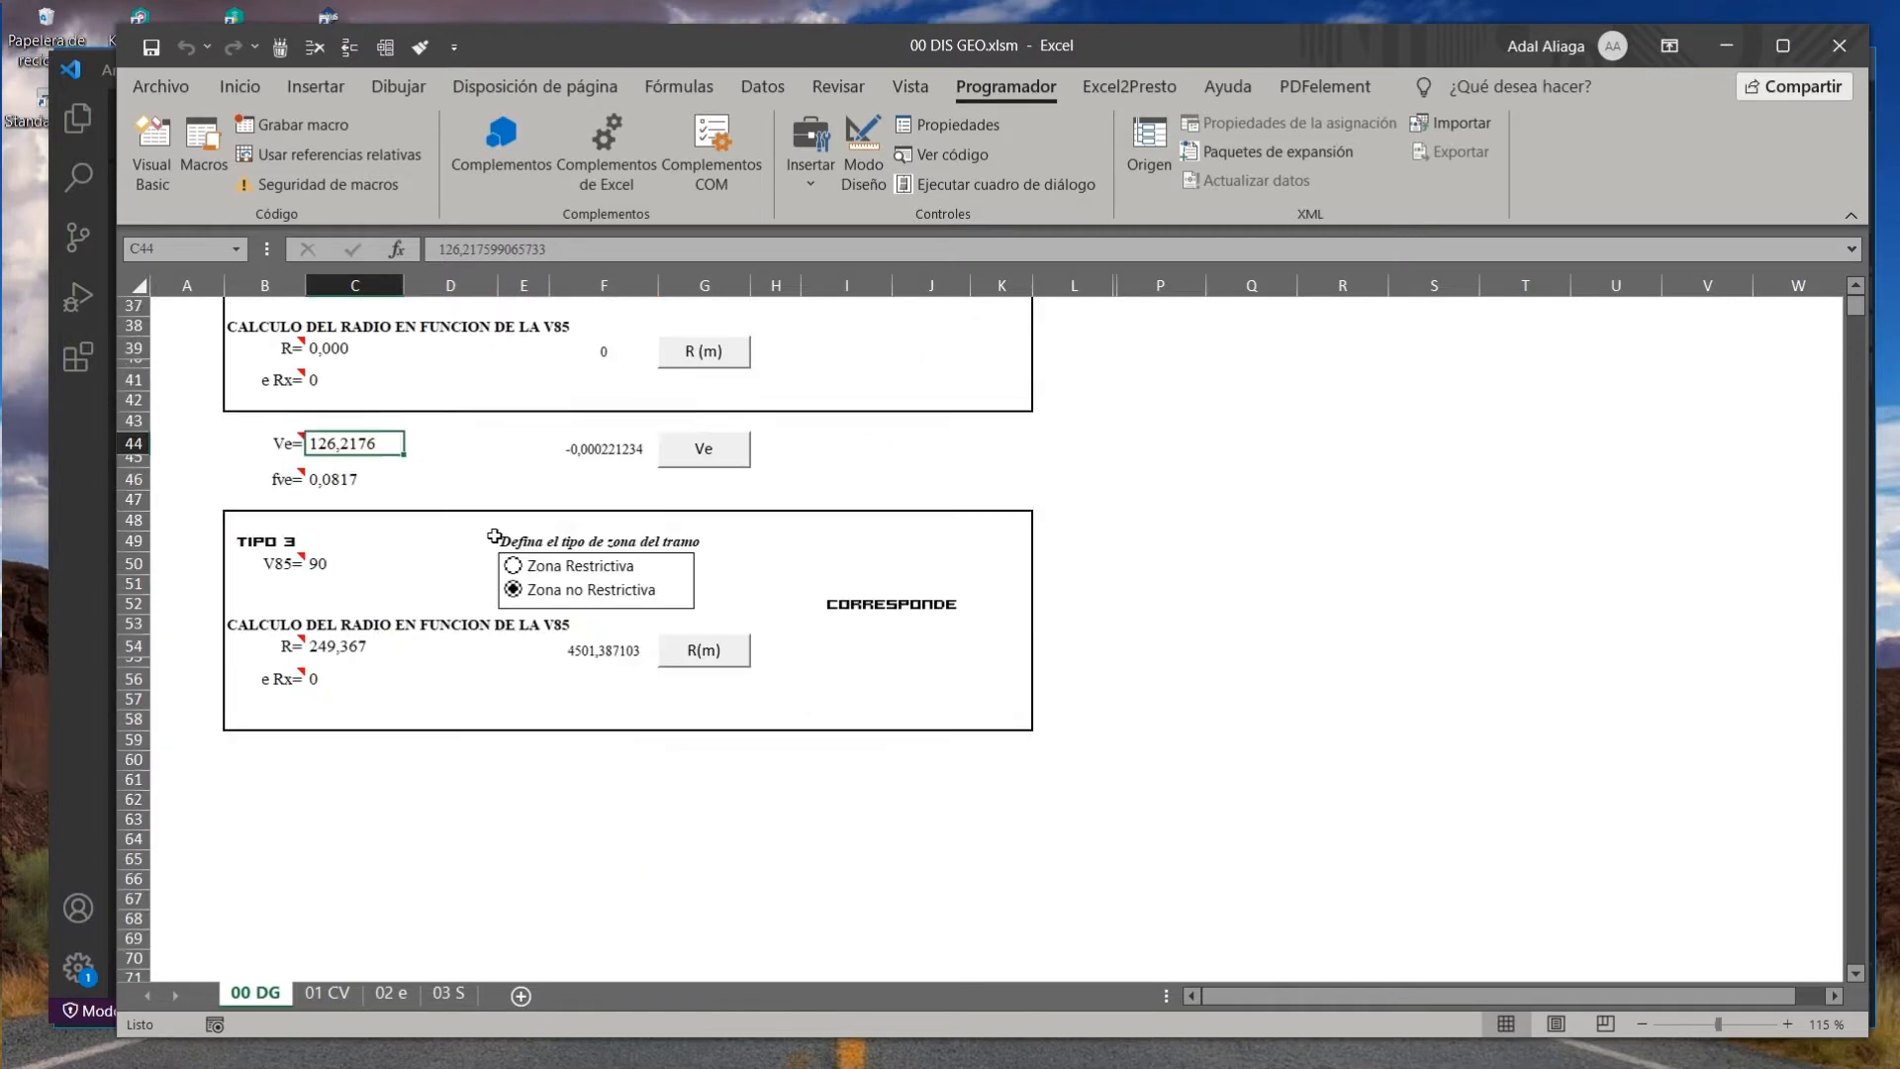
click(595, 570)
Run the R(m) calculation in the TIPO 3 block and inspect its check formula and radius cell.
click(691, 649)
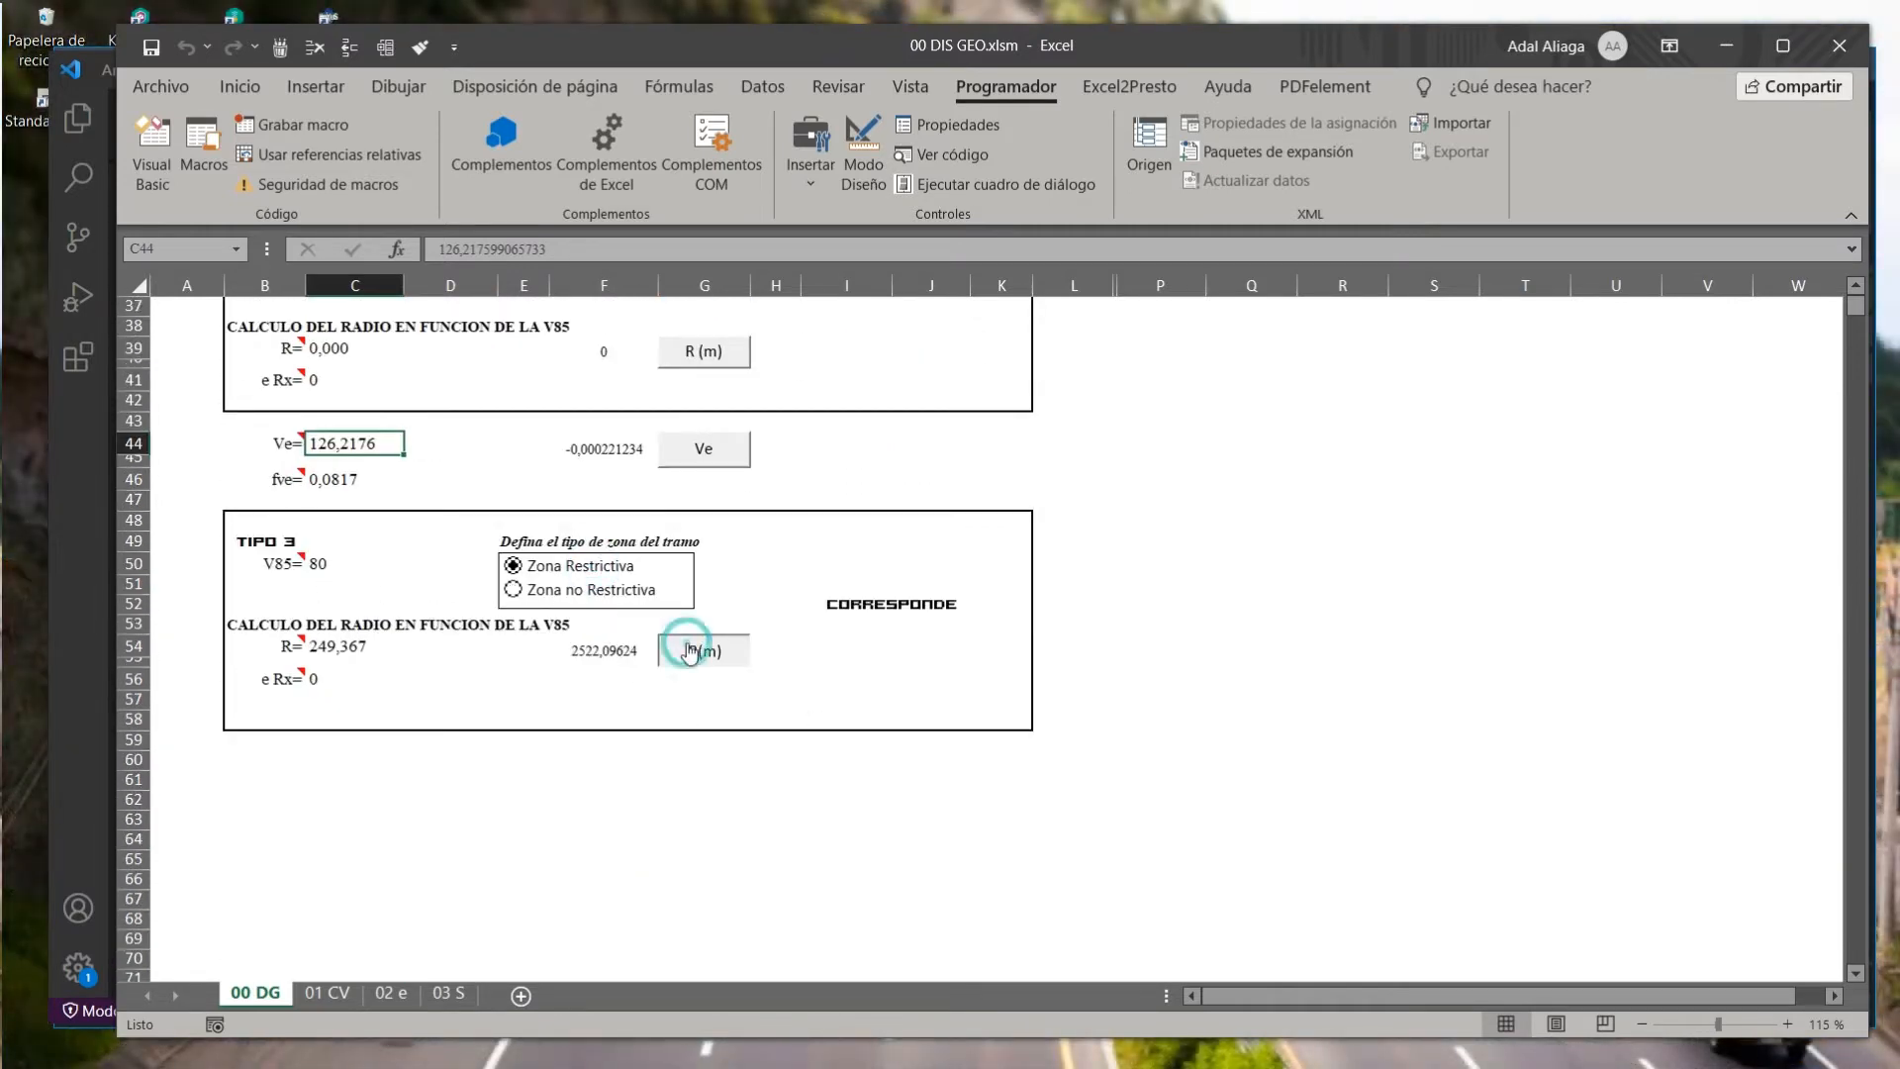
click(615, 650)
click(680, 671)
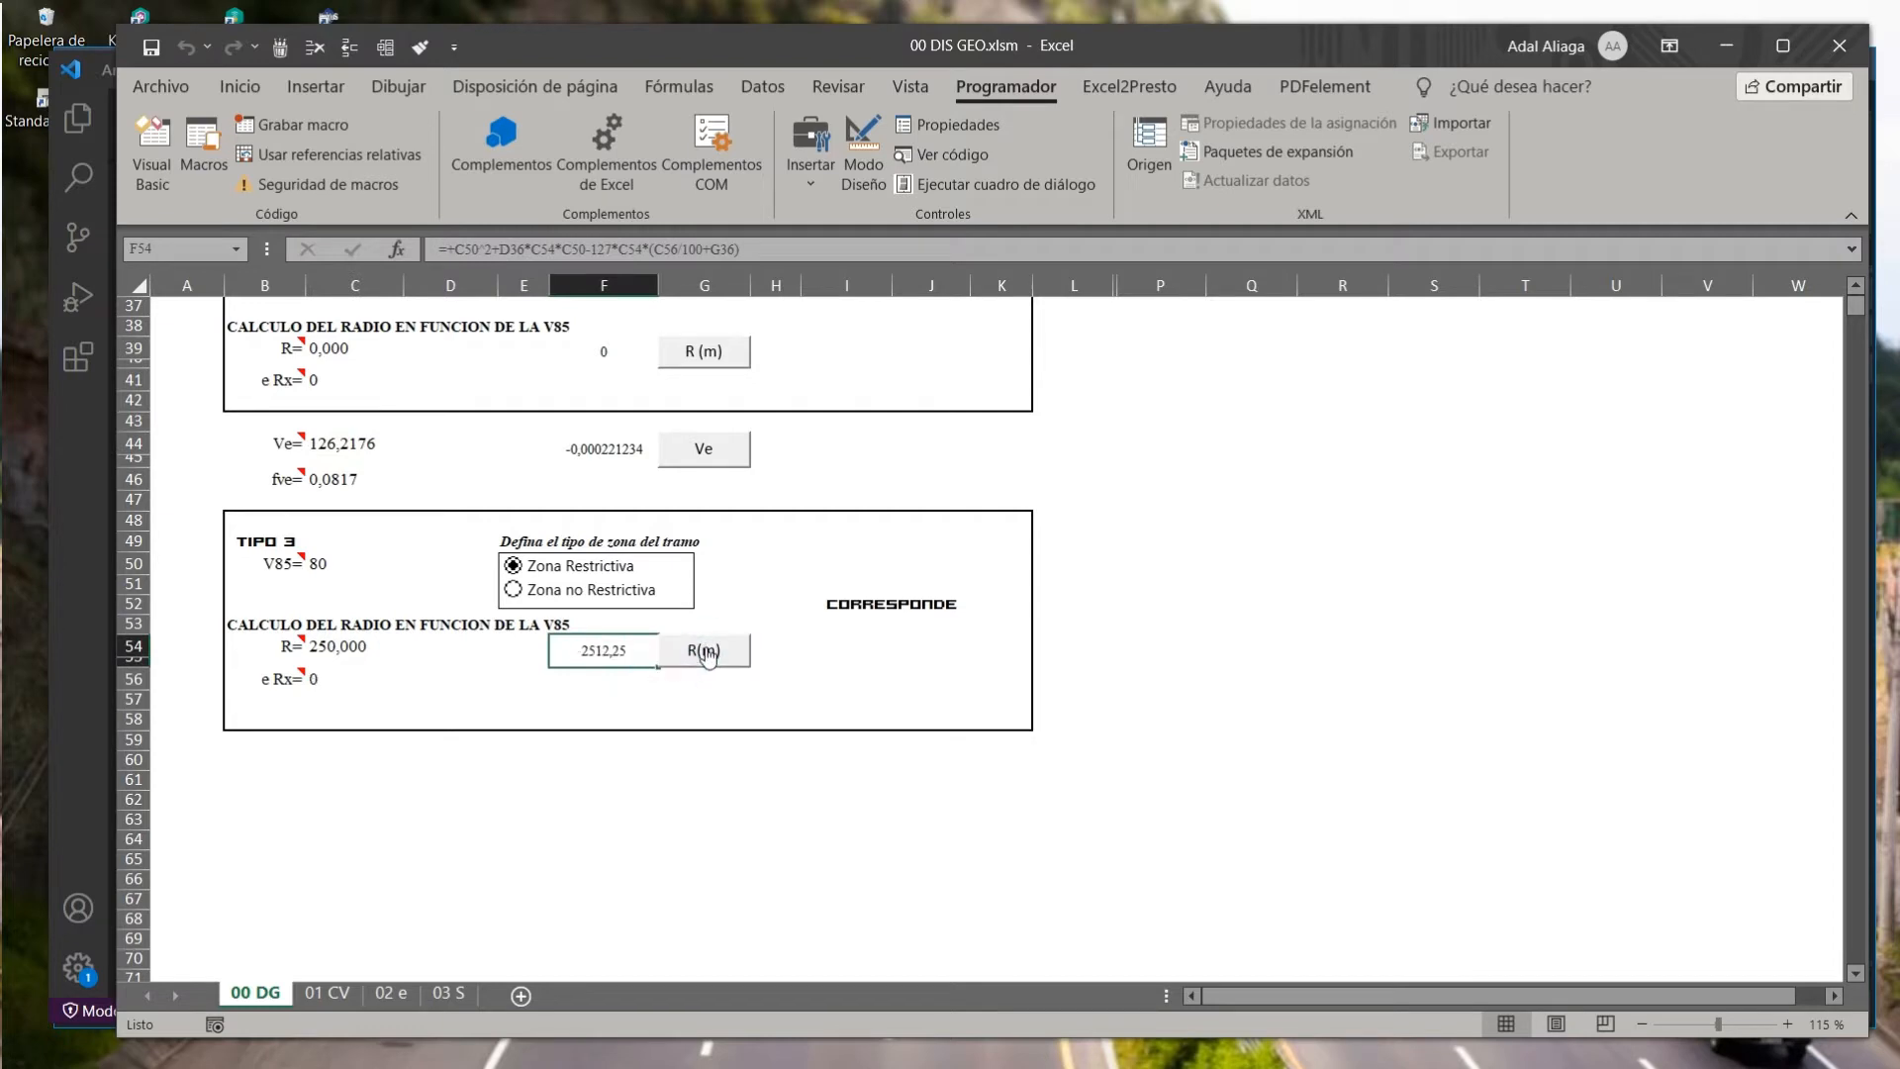
click(353, 645)
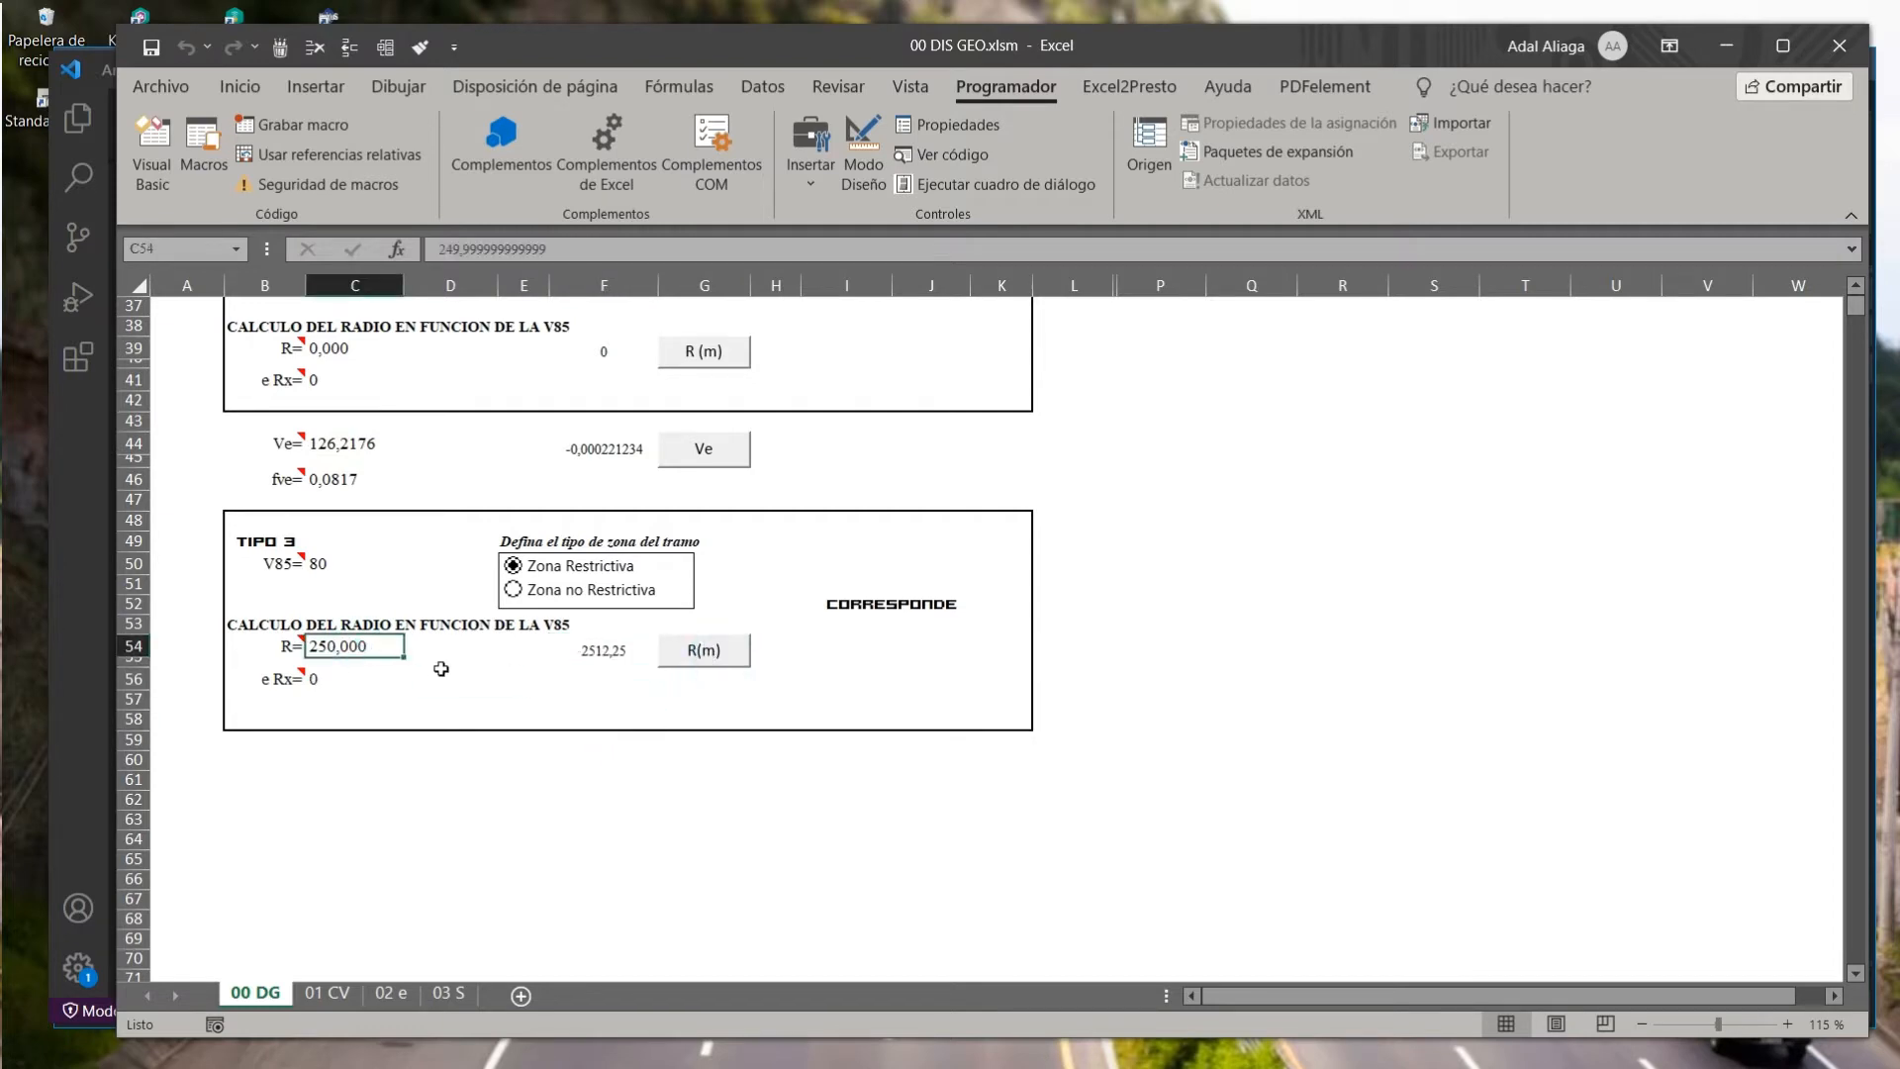
Set the proposed clothoid length (Longitud de Clotoide Propuesta) in the CLOTOIDE section to 90.
scroll(441, 666, down, 20)
scroll(448, 669, up, 2)
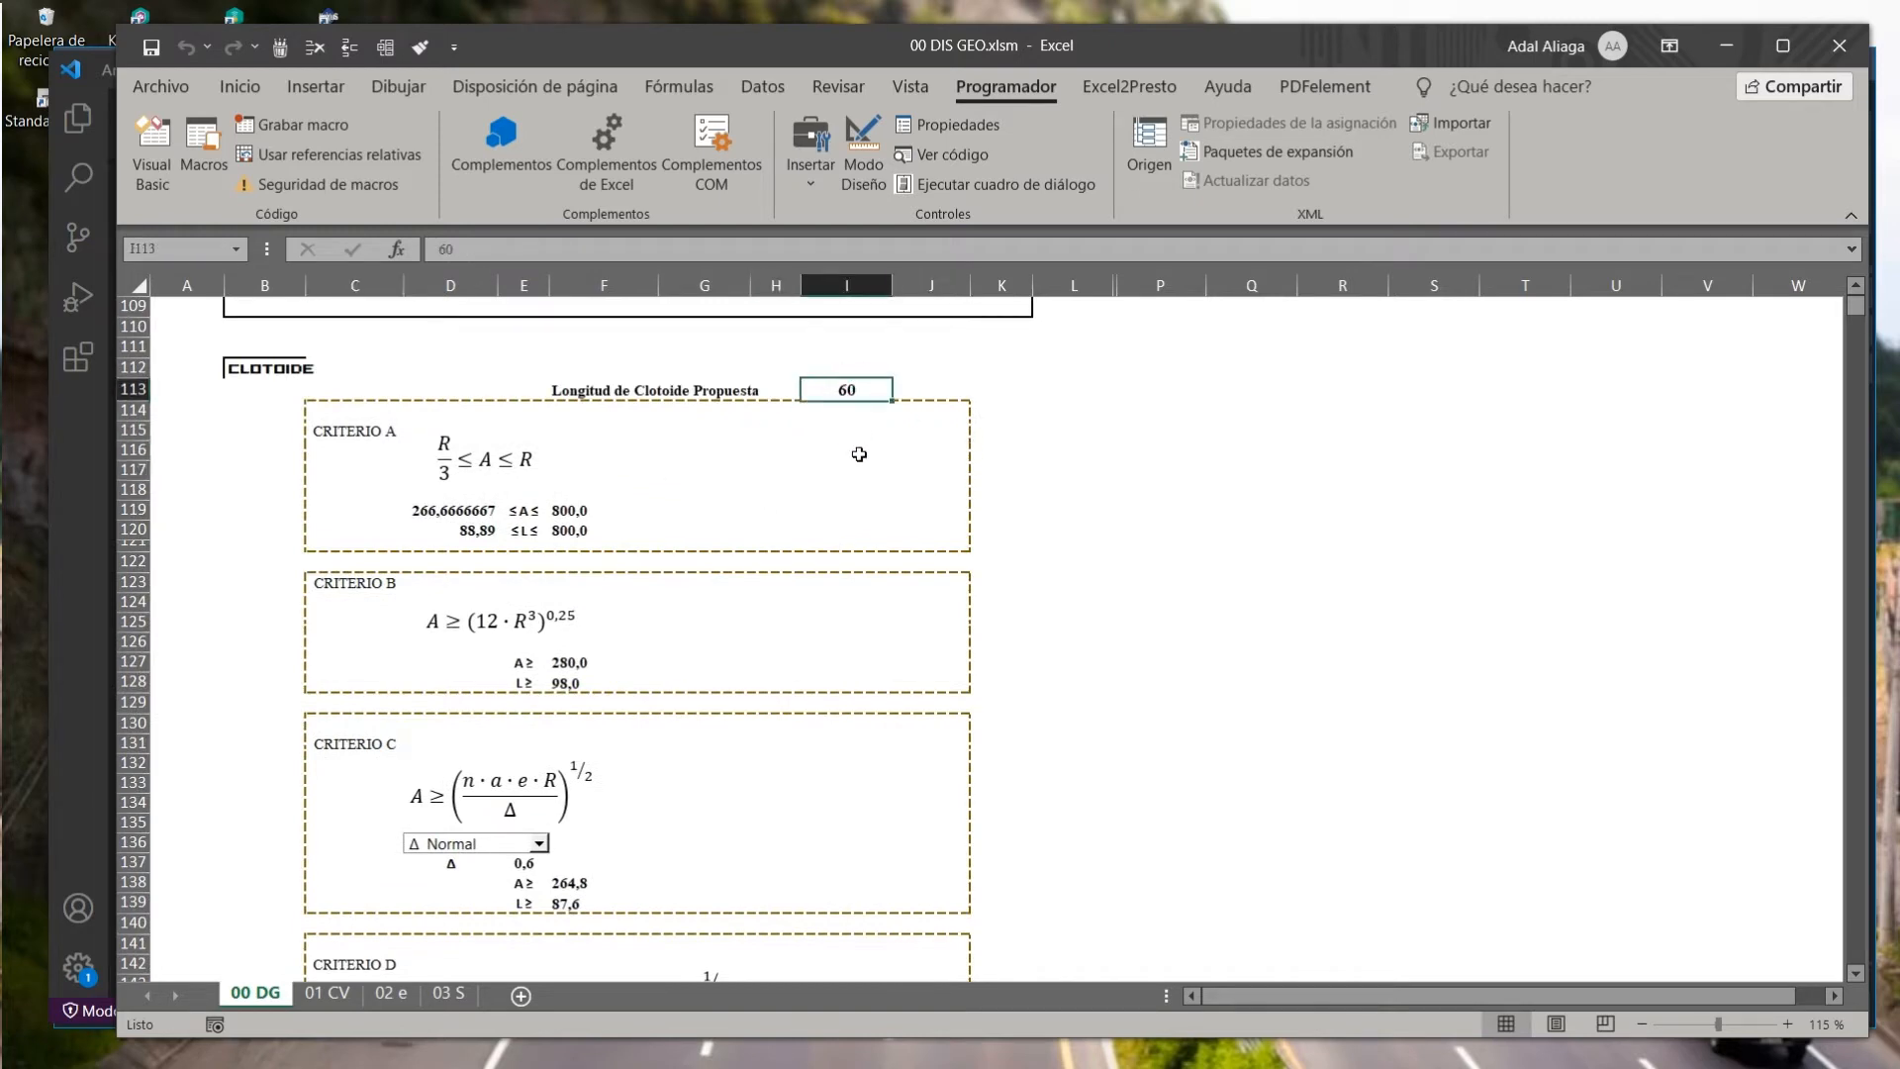
scroll(781, 620, down, 7)
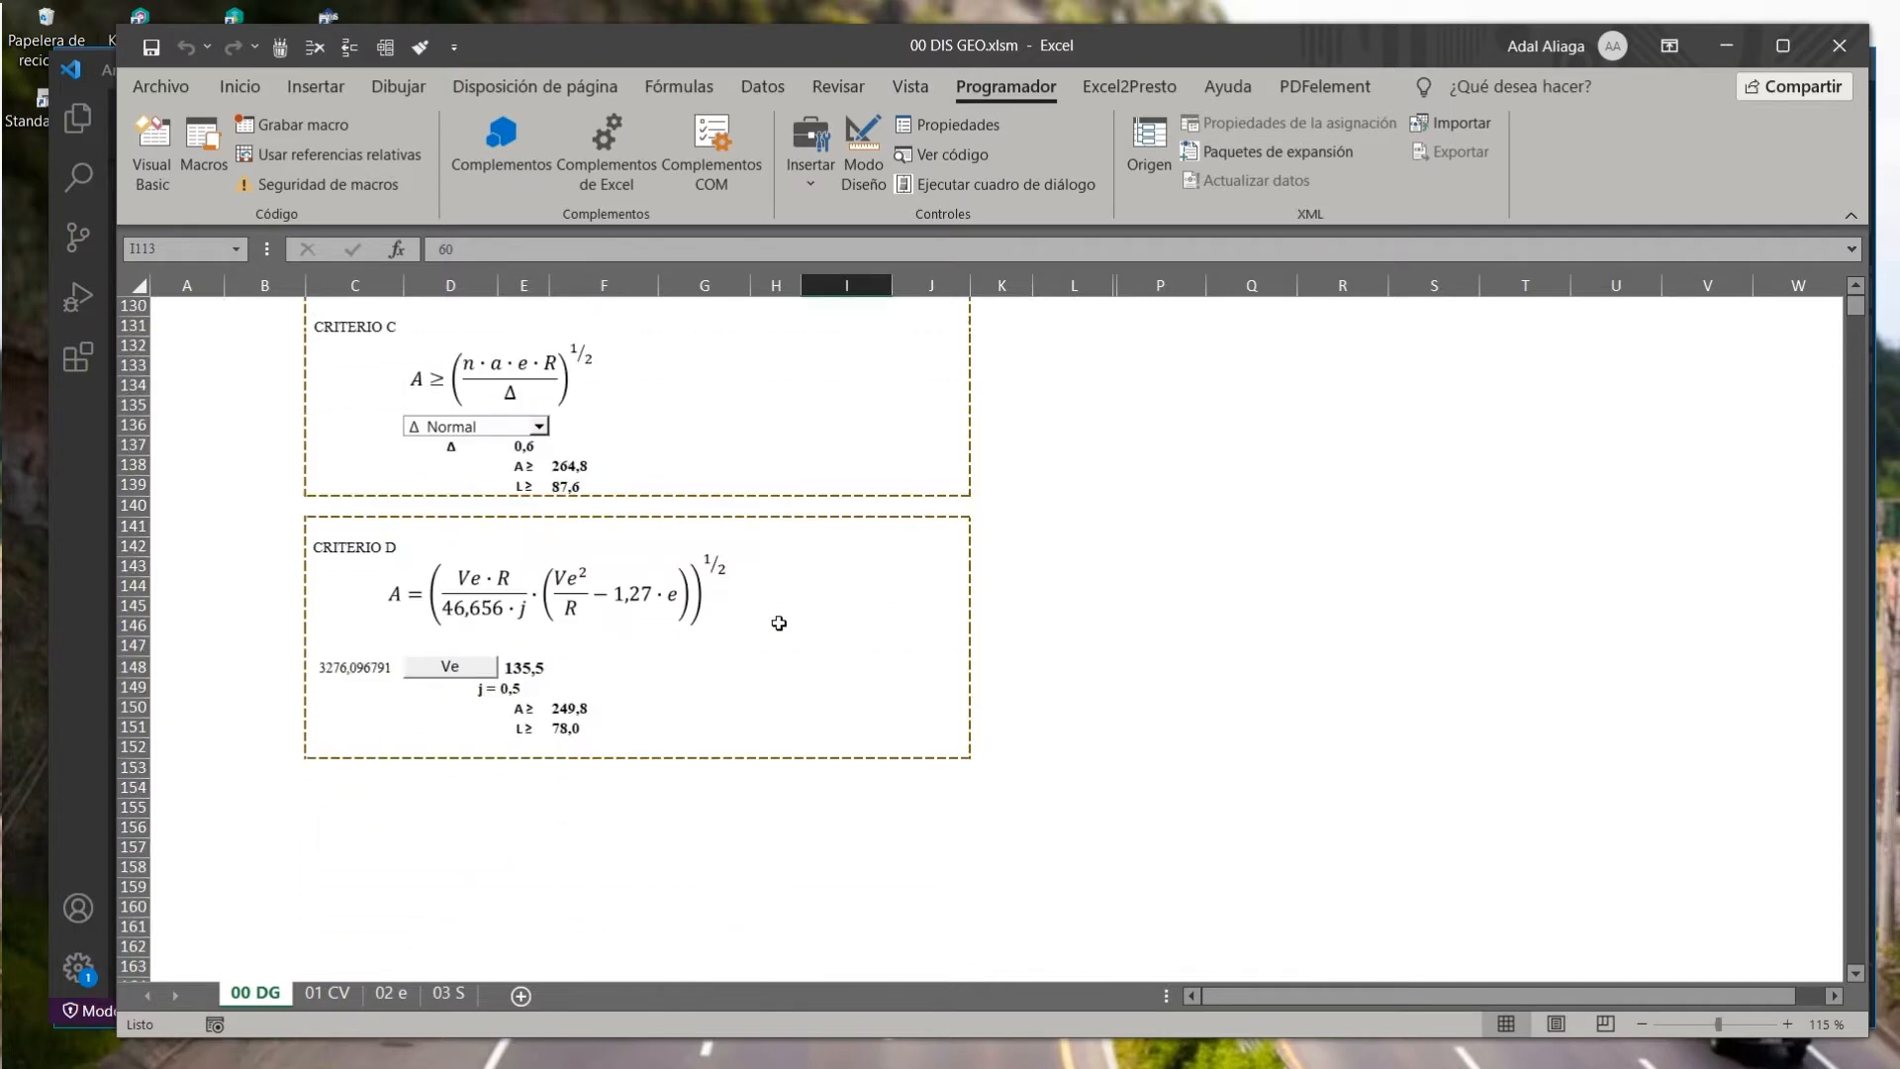
scroll(781, 606, up, 7)
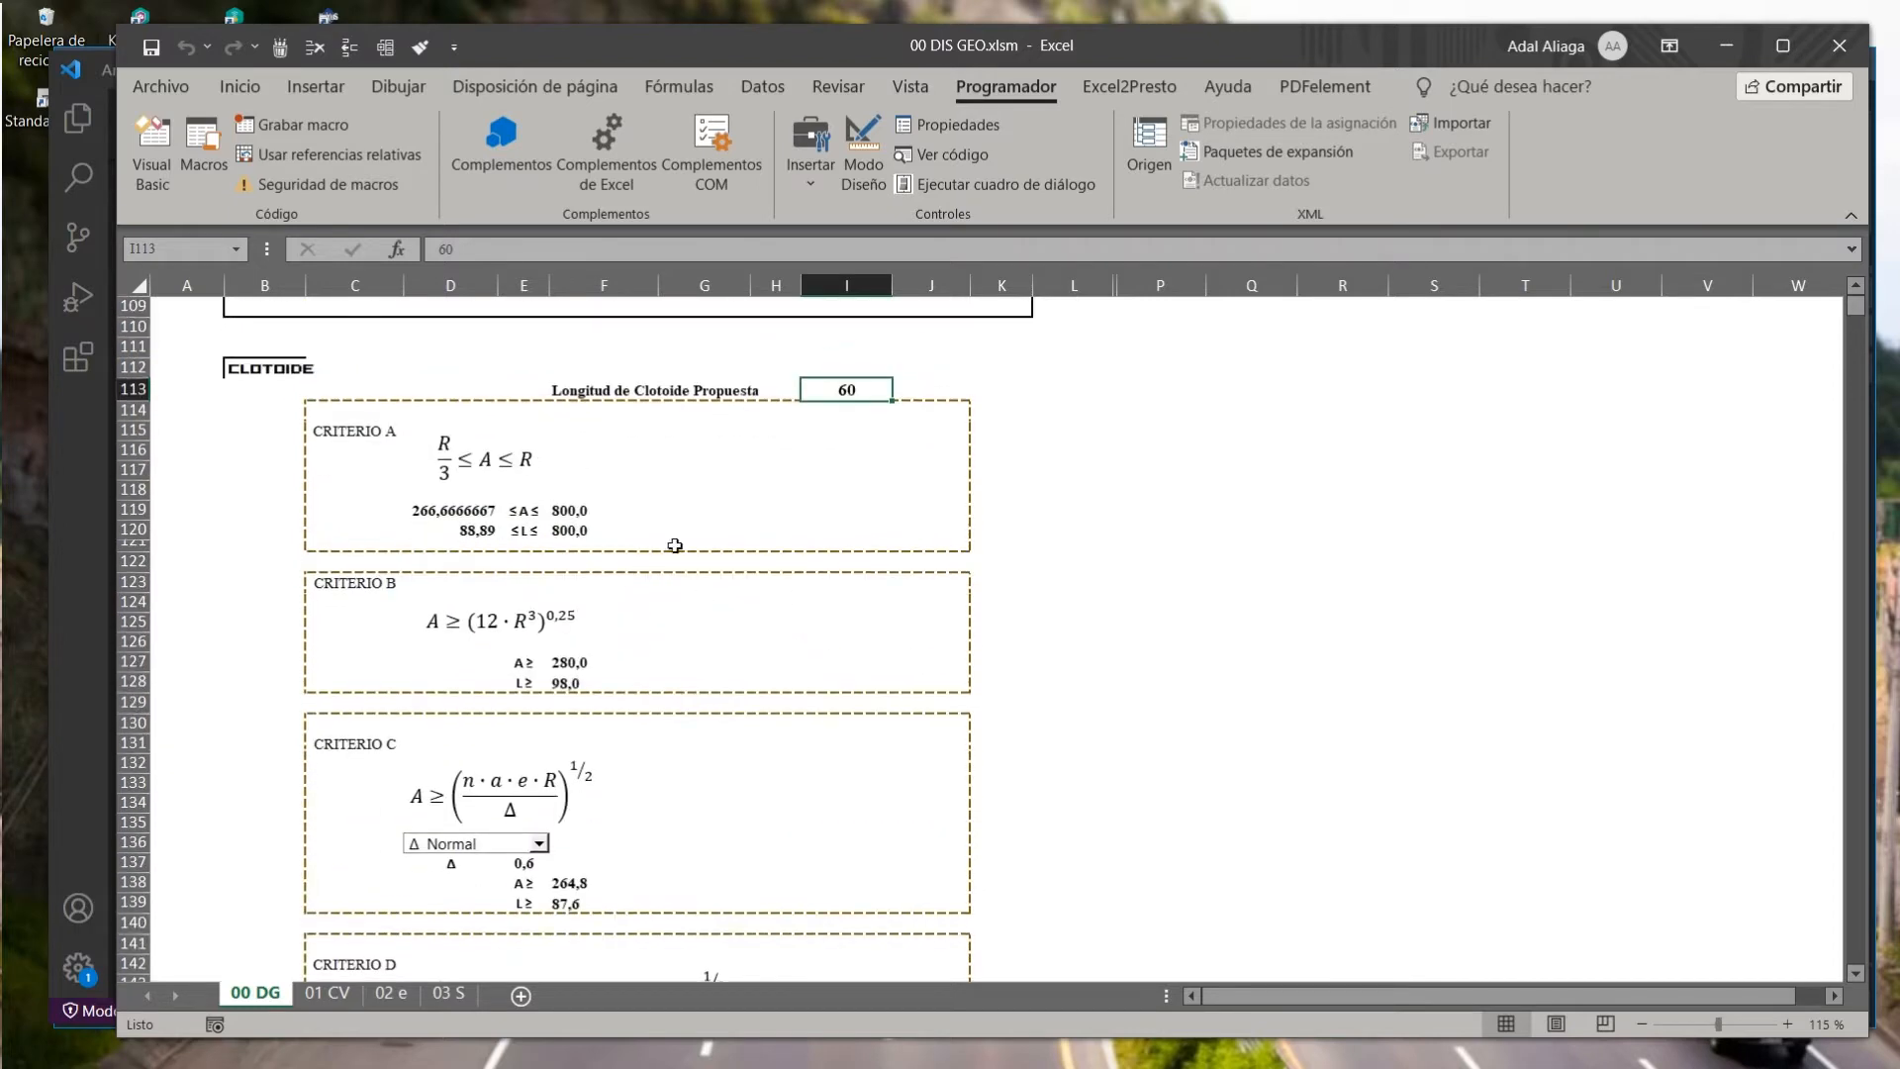
text(90)
key(Return)
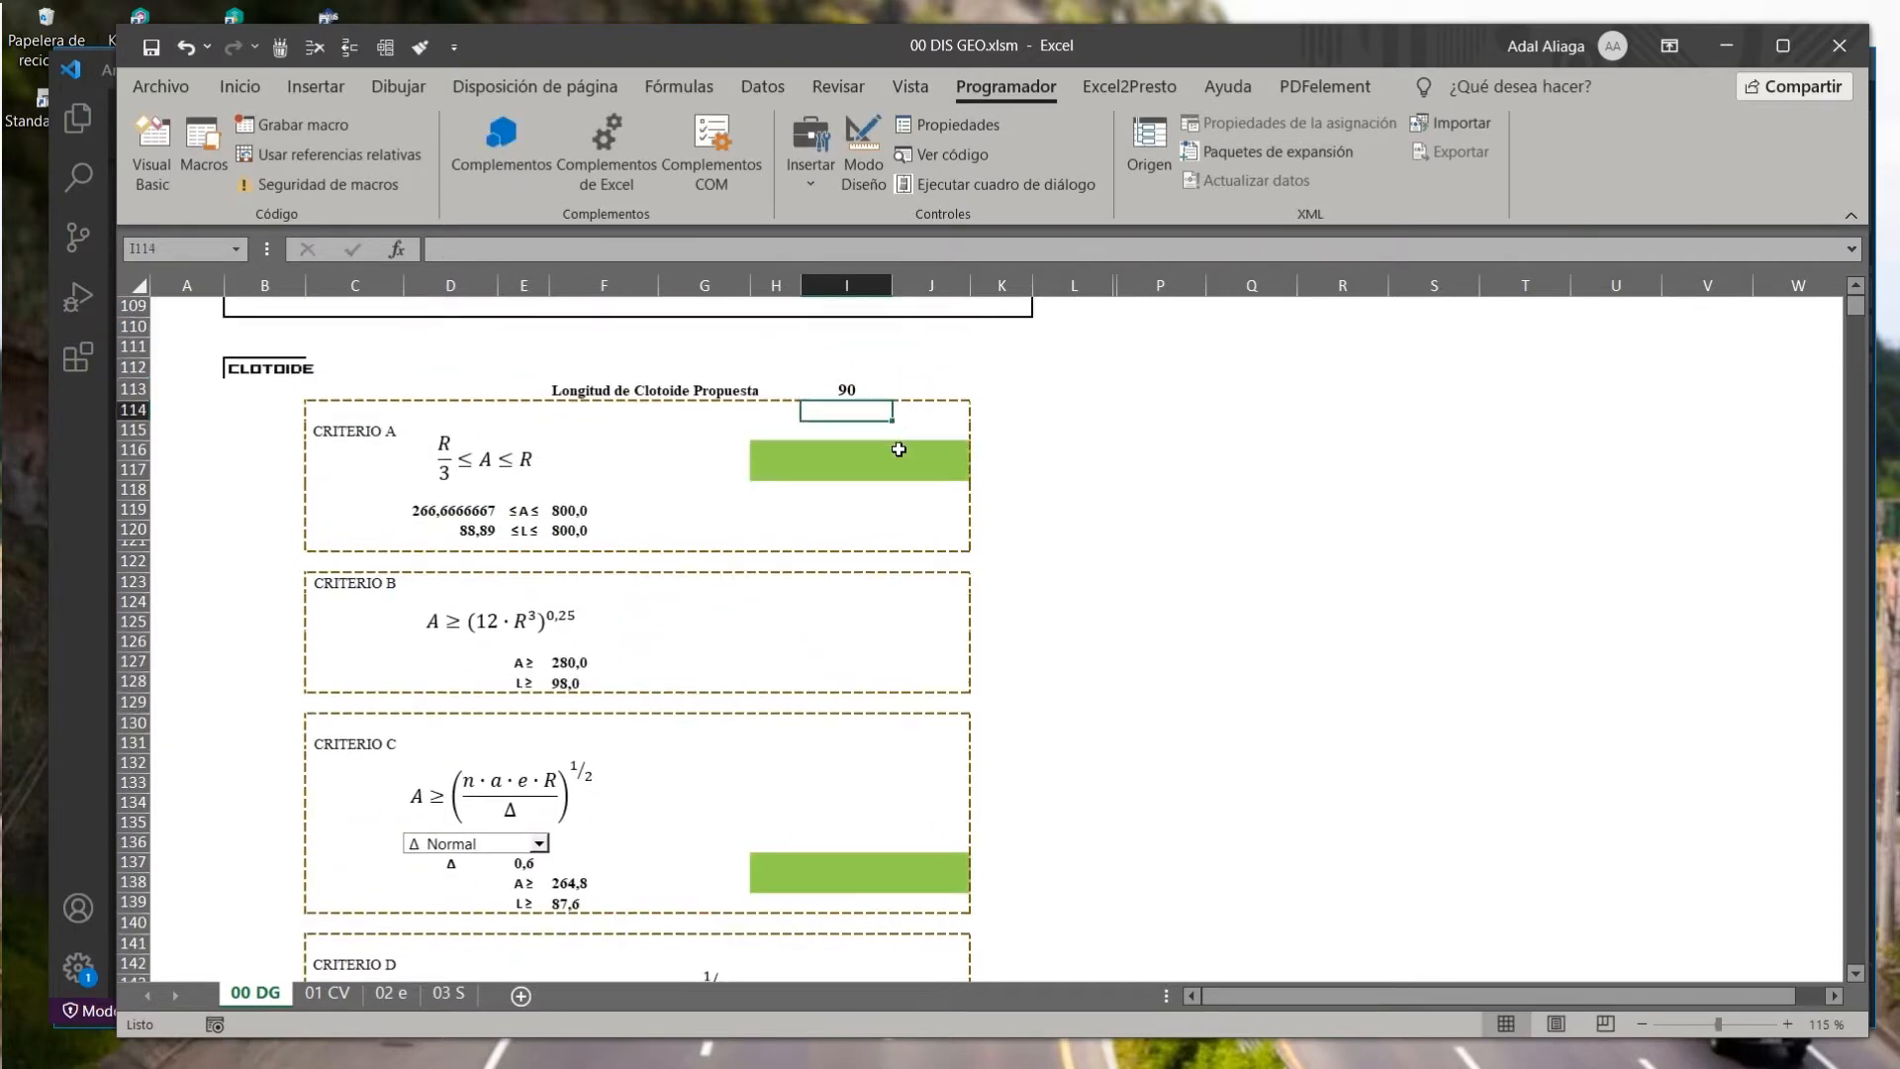
Check the Criterio B result area and raise the proposed clothoid length to 100.
scroll(894, 442, down, 1)
click(844, 560)
scroll(777, 569, down, 1)
scroll(608, 561, up, 2)
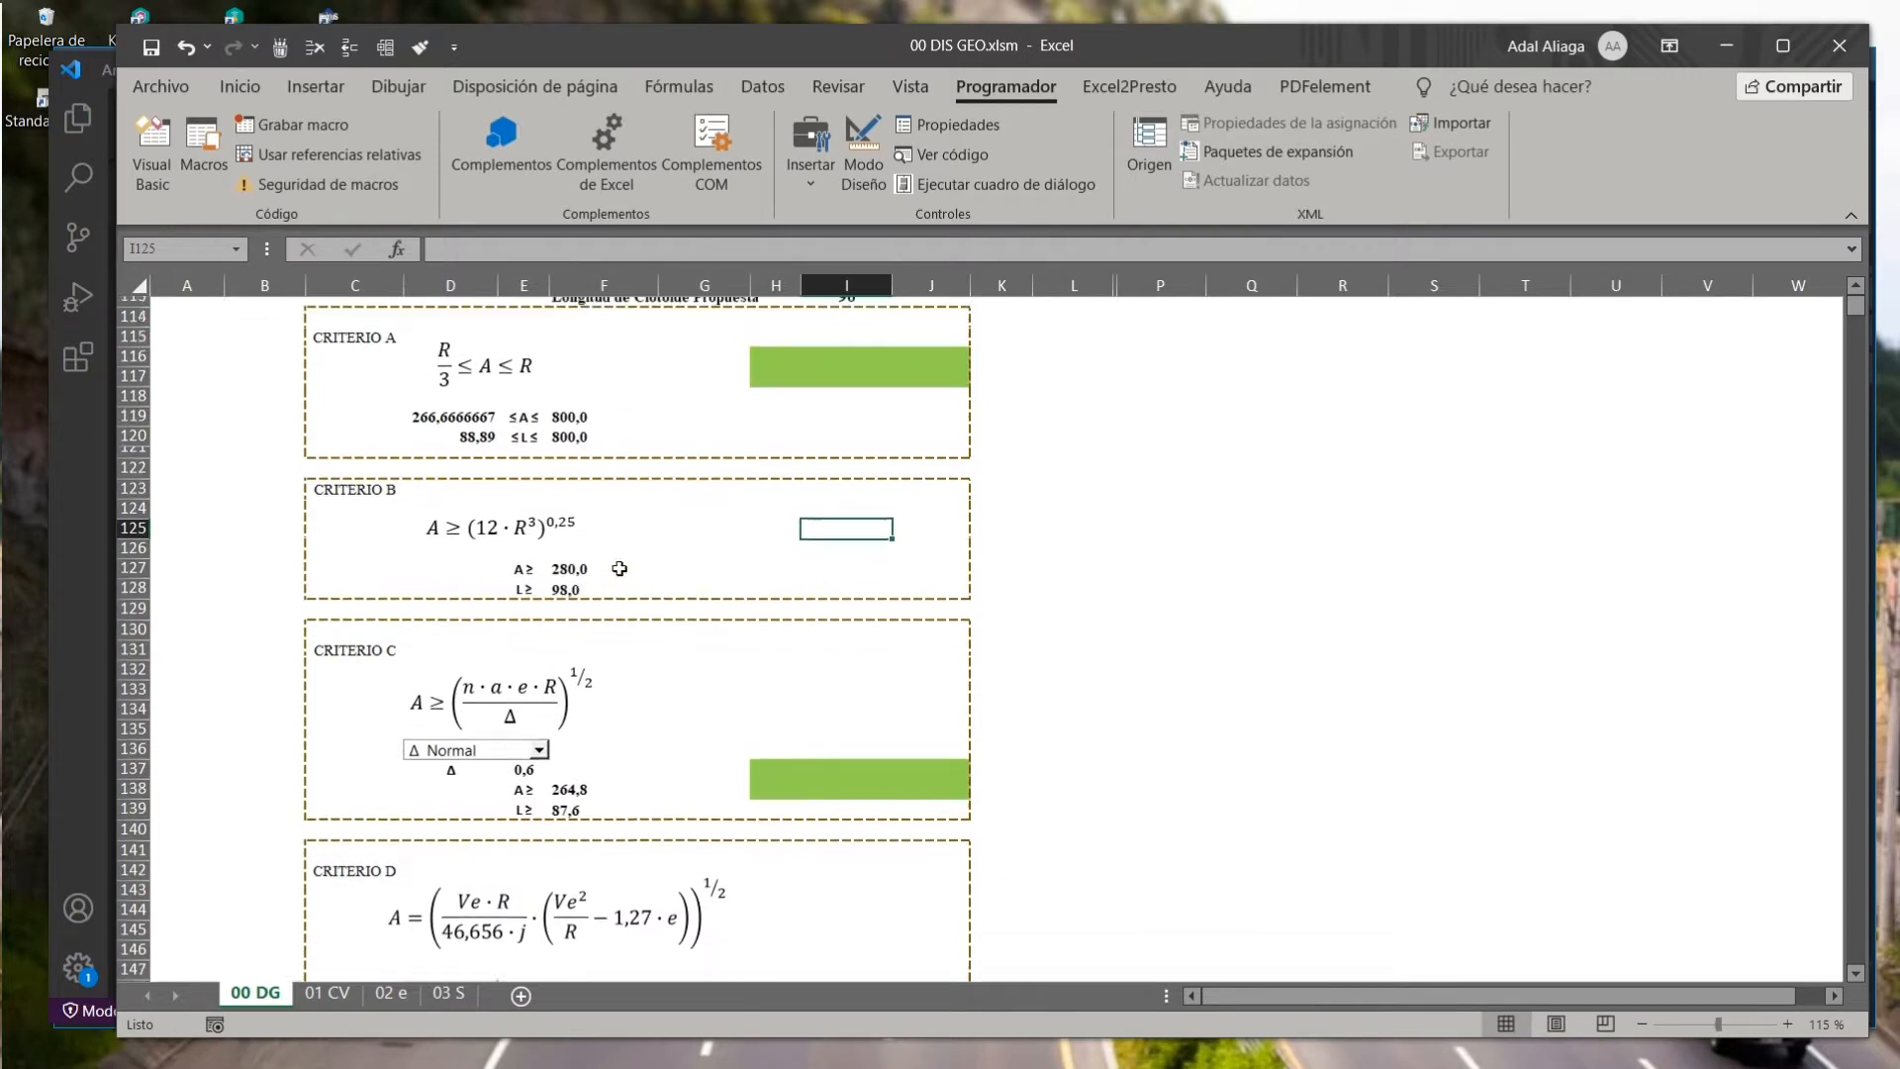
key(Return)
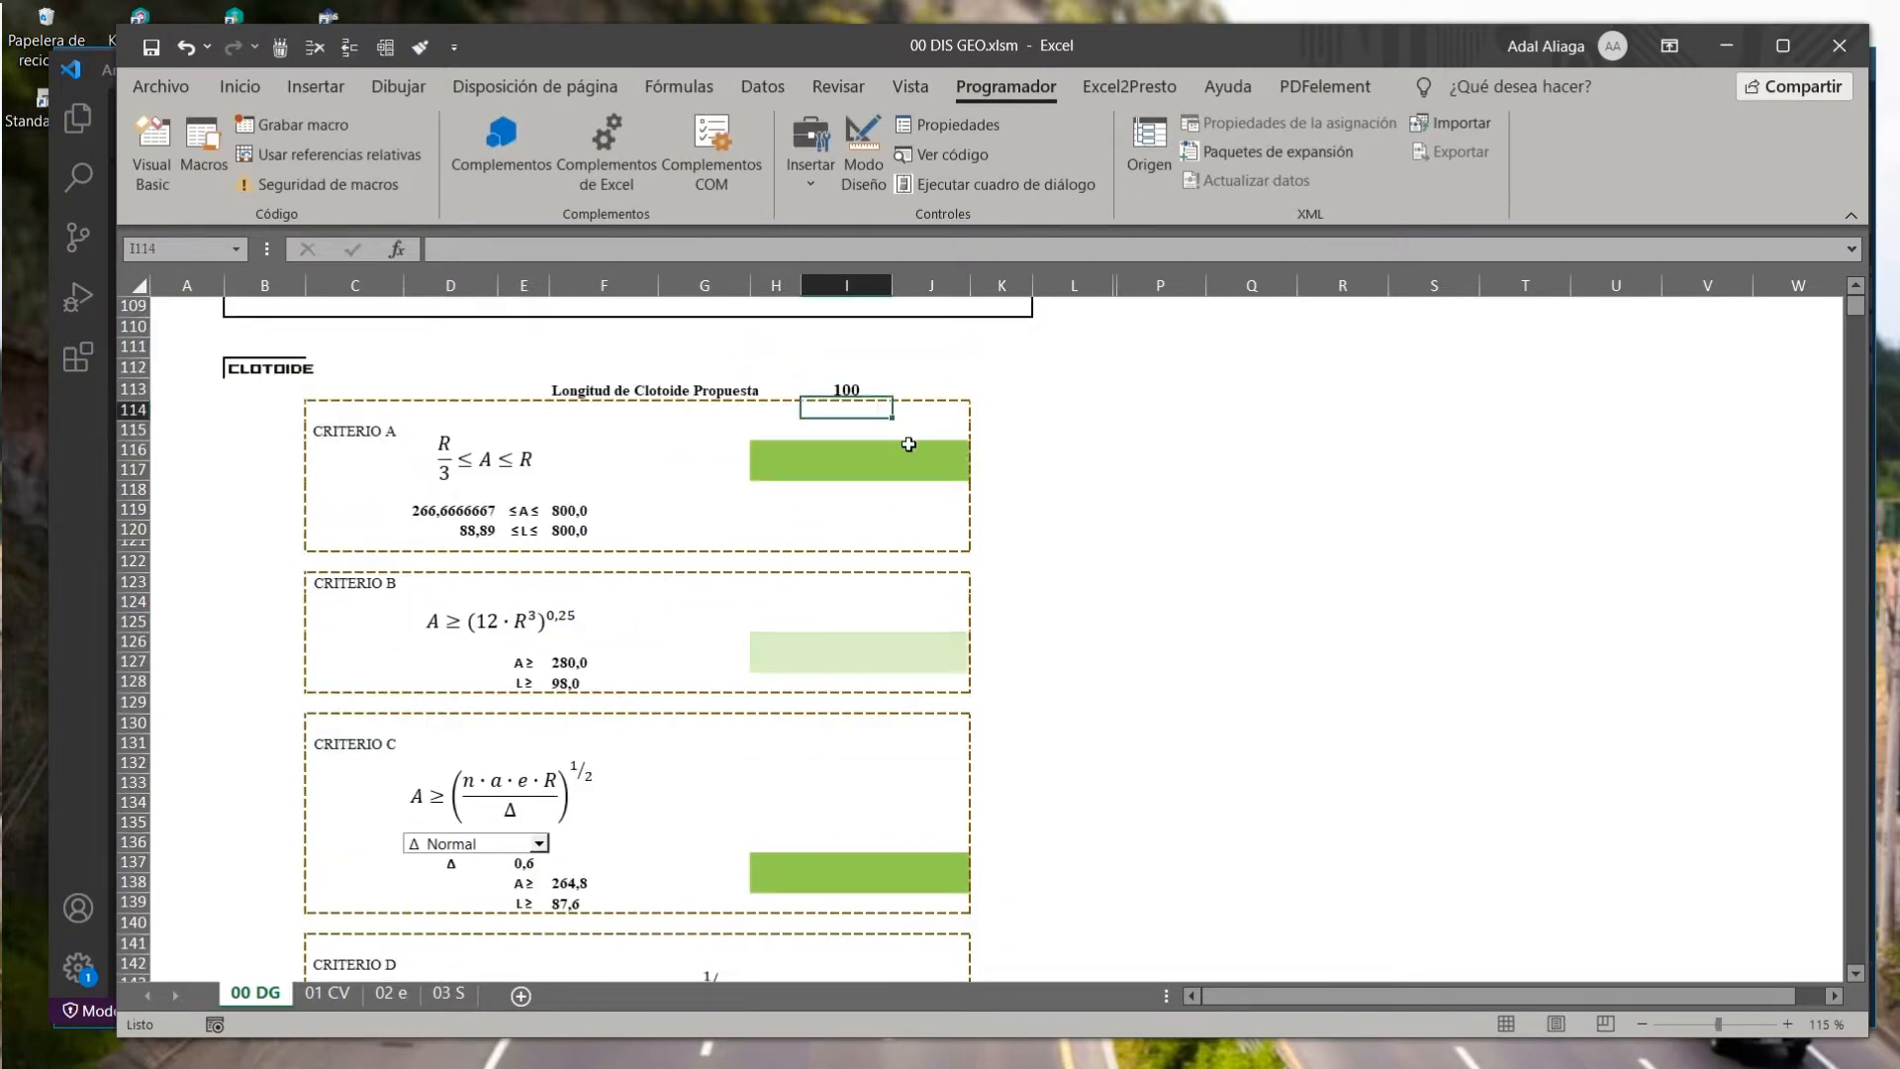
Recalculate Ve in the Criterio D block and review the compliance cells of clothoid criteria A to D.
scroll(901, 465, down, 6)
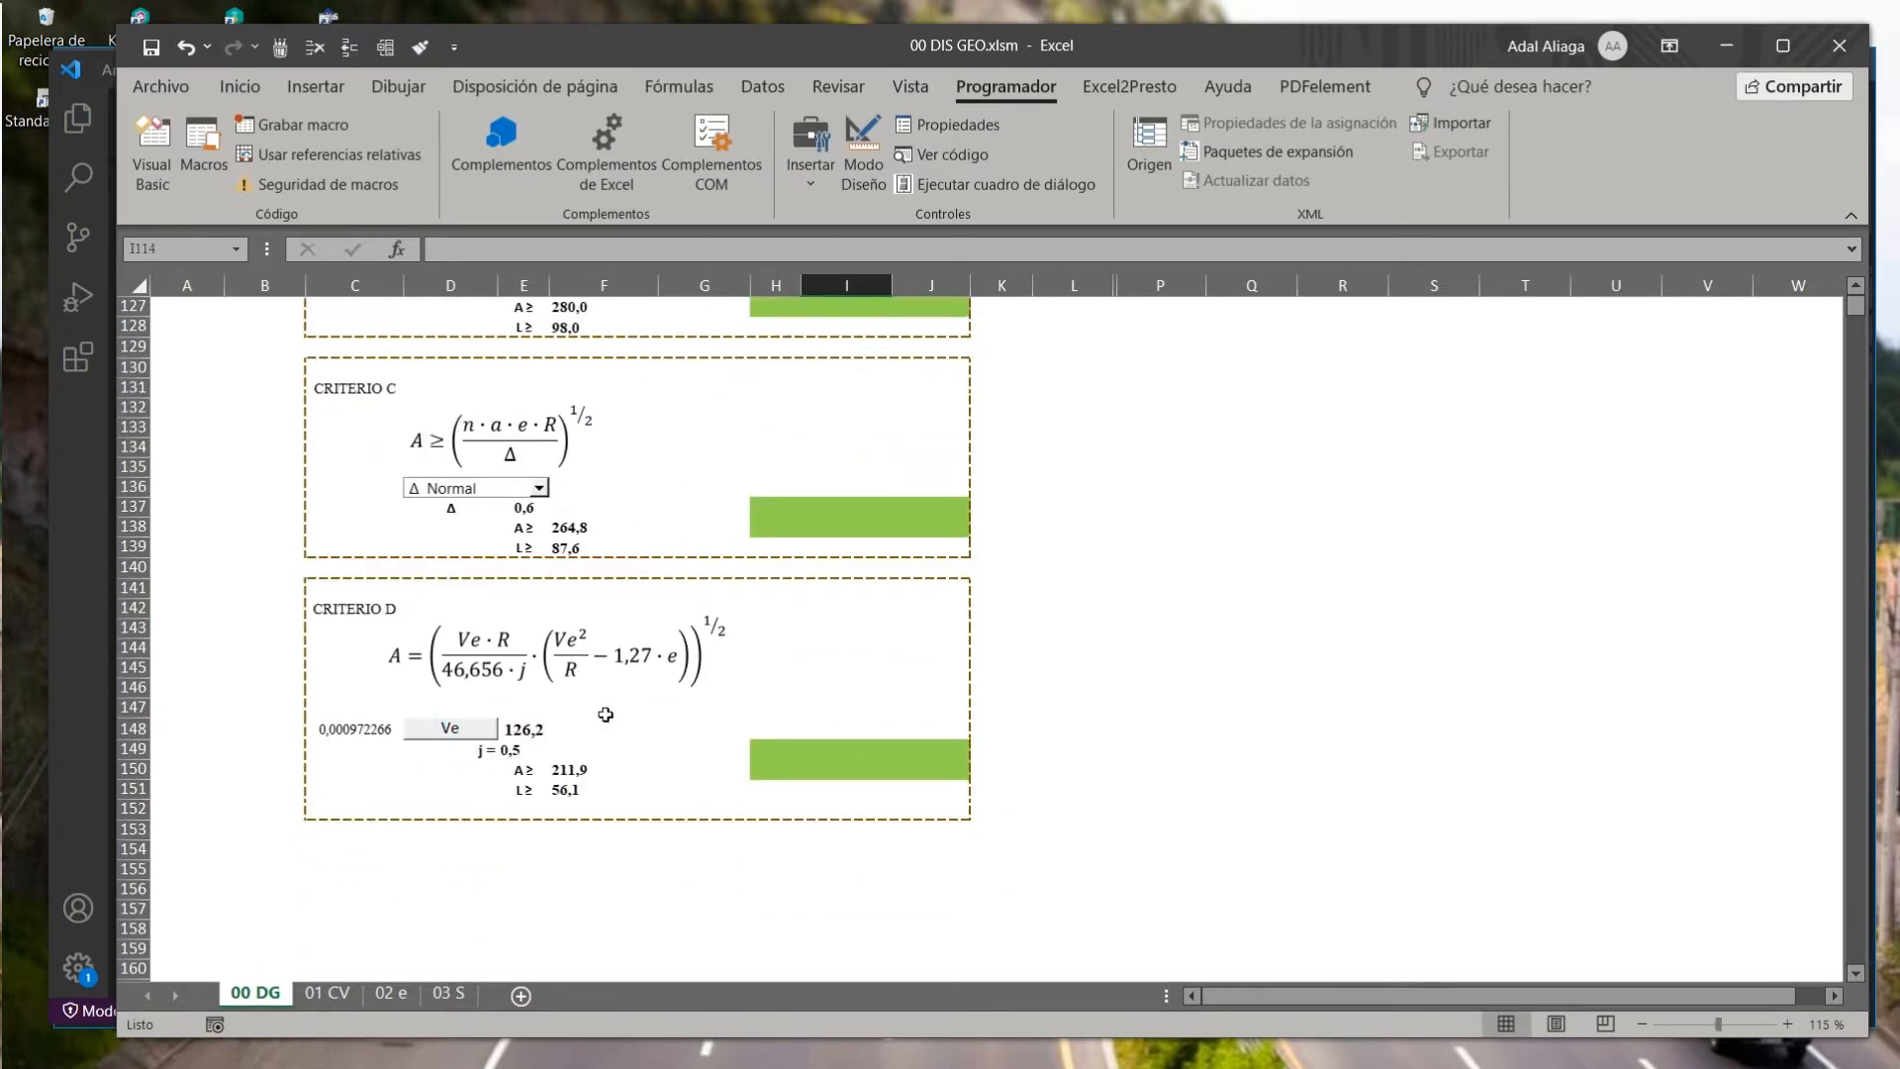
scroll(797, 713, up, 7)
scroll(803, 649, down, 5)
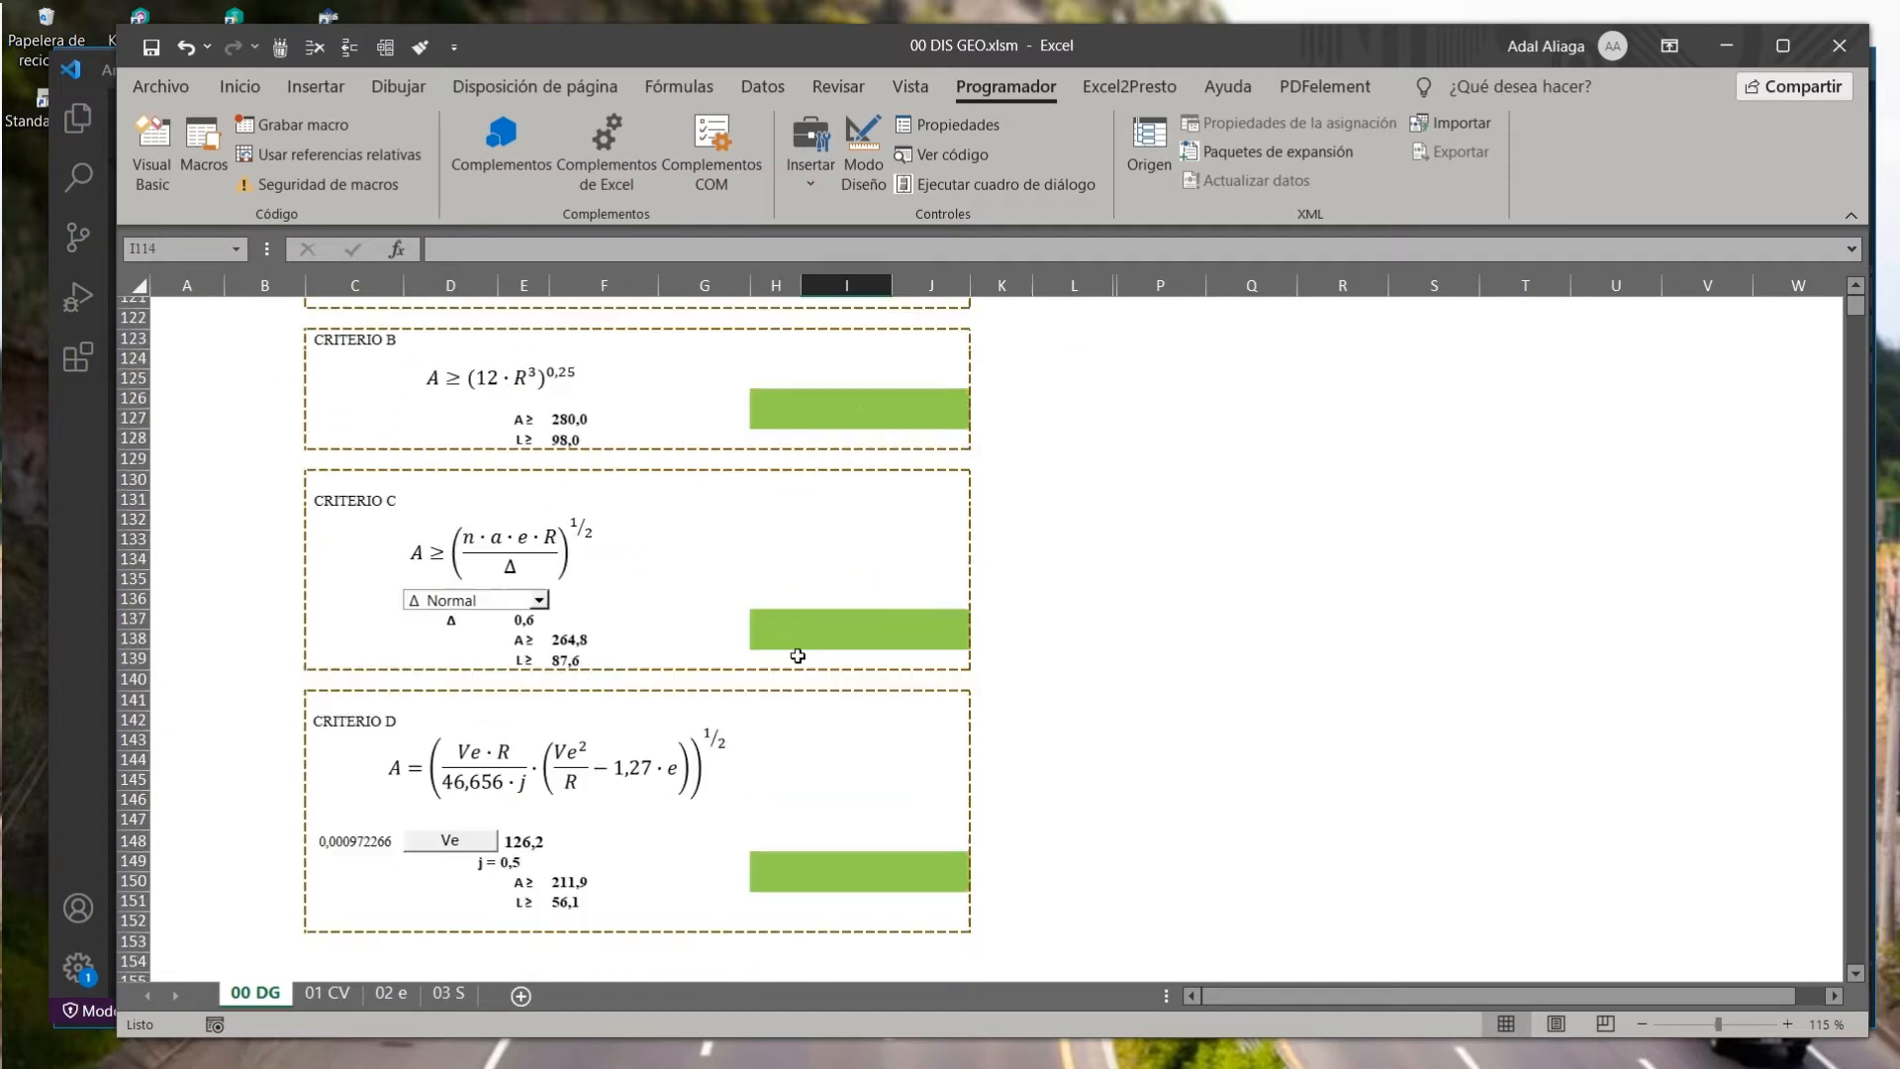
scroll(800, 654, up, 5)
scroll(799, 654, down, 6)
scroll(732, 679, up, 4)
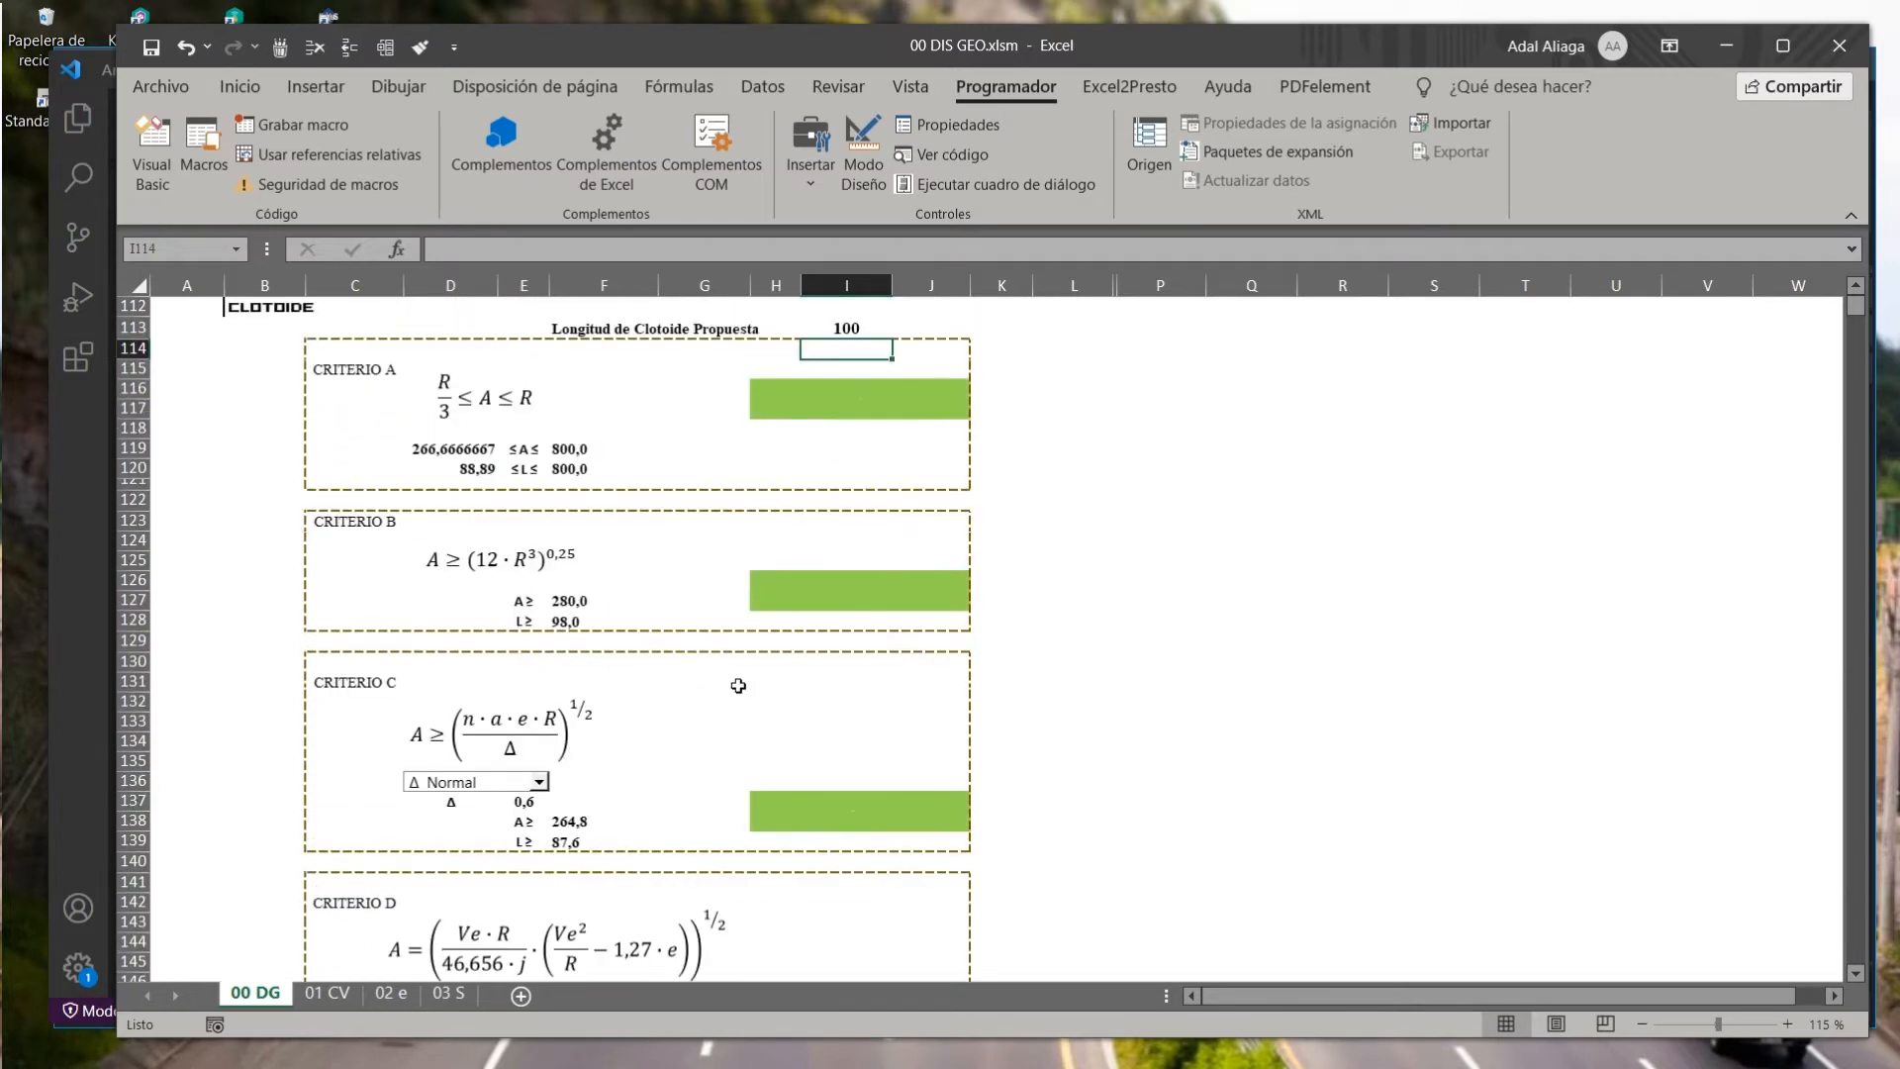
scroll(738, 679, down, 4)
scroll(611, 598, up, 3)
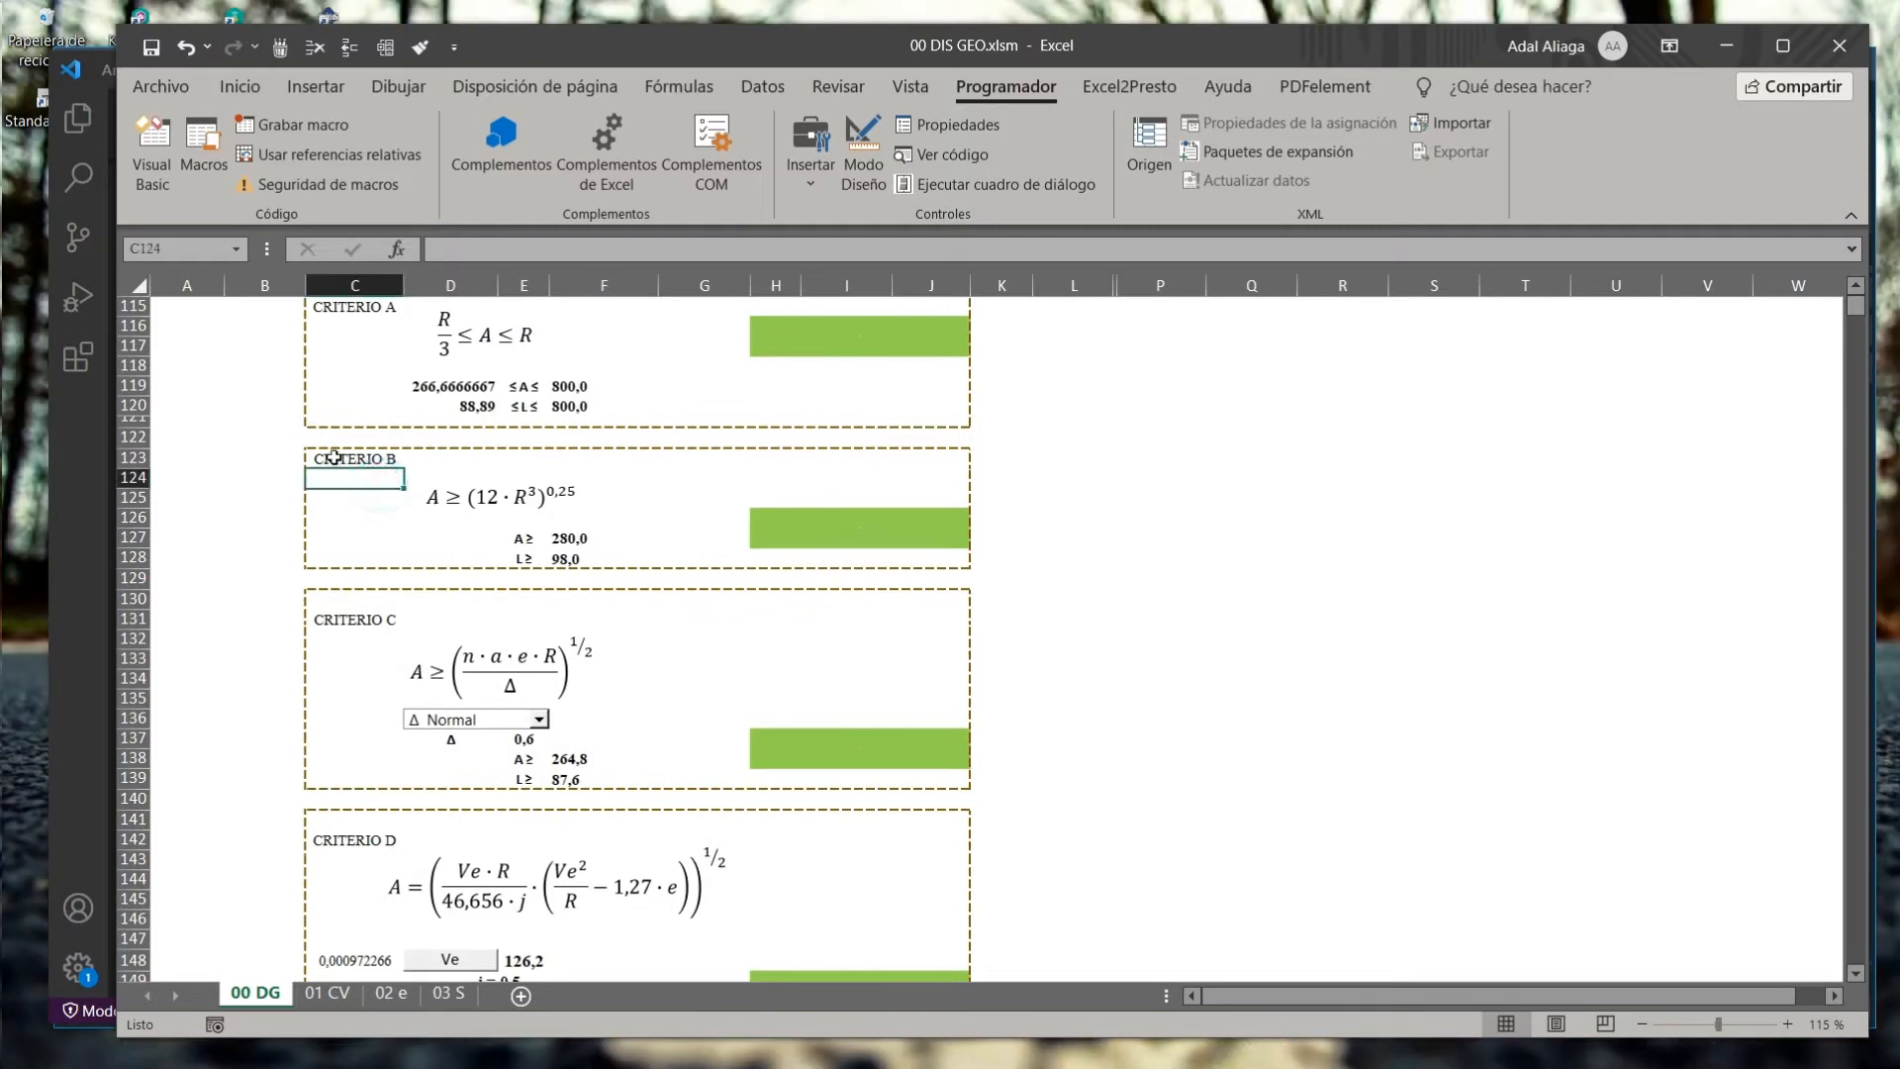
Inspect the Criterio B block and the formula behind its minimum length L.
drag(356, 458, 895, 579)
click(603, 559)
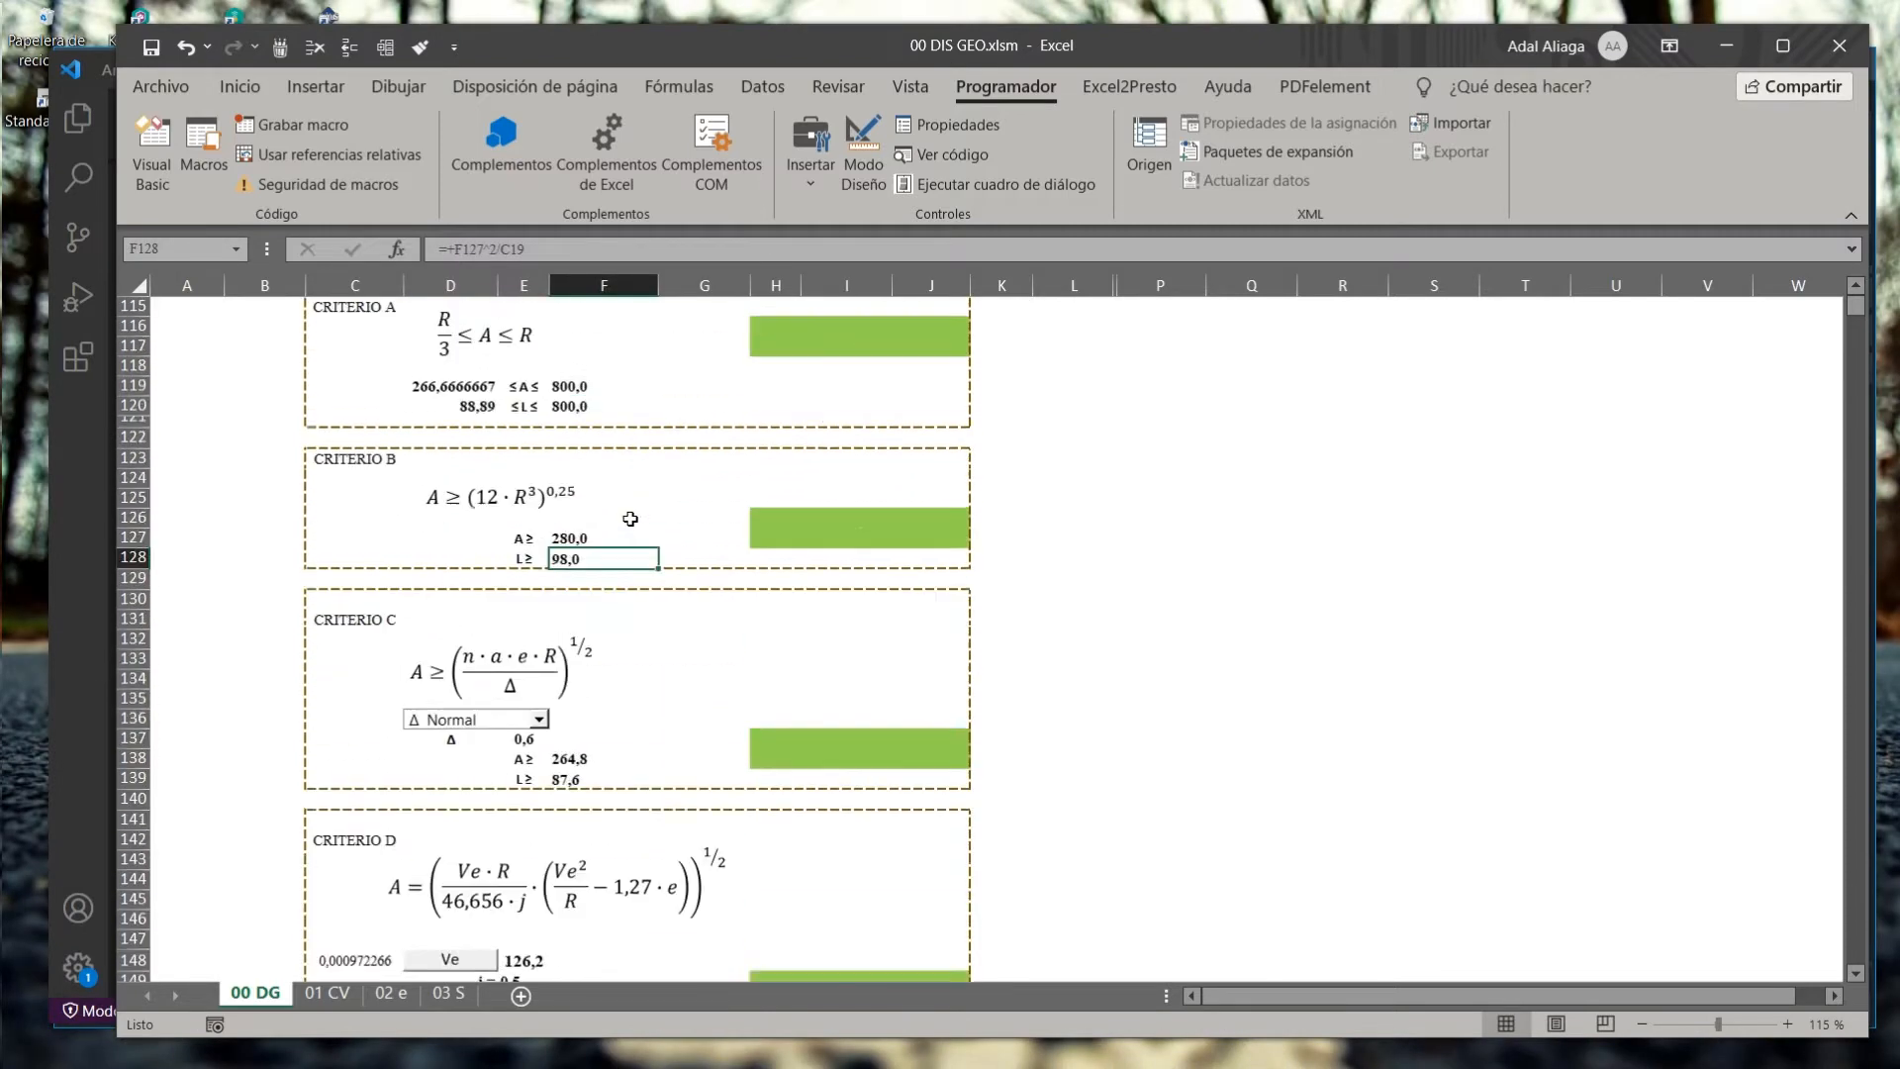
scroll(856, 370, up, 2)
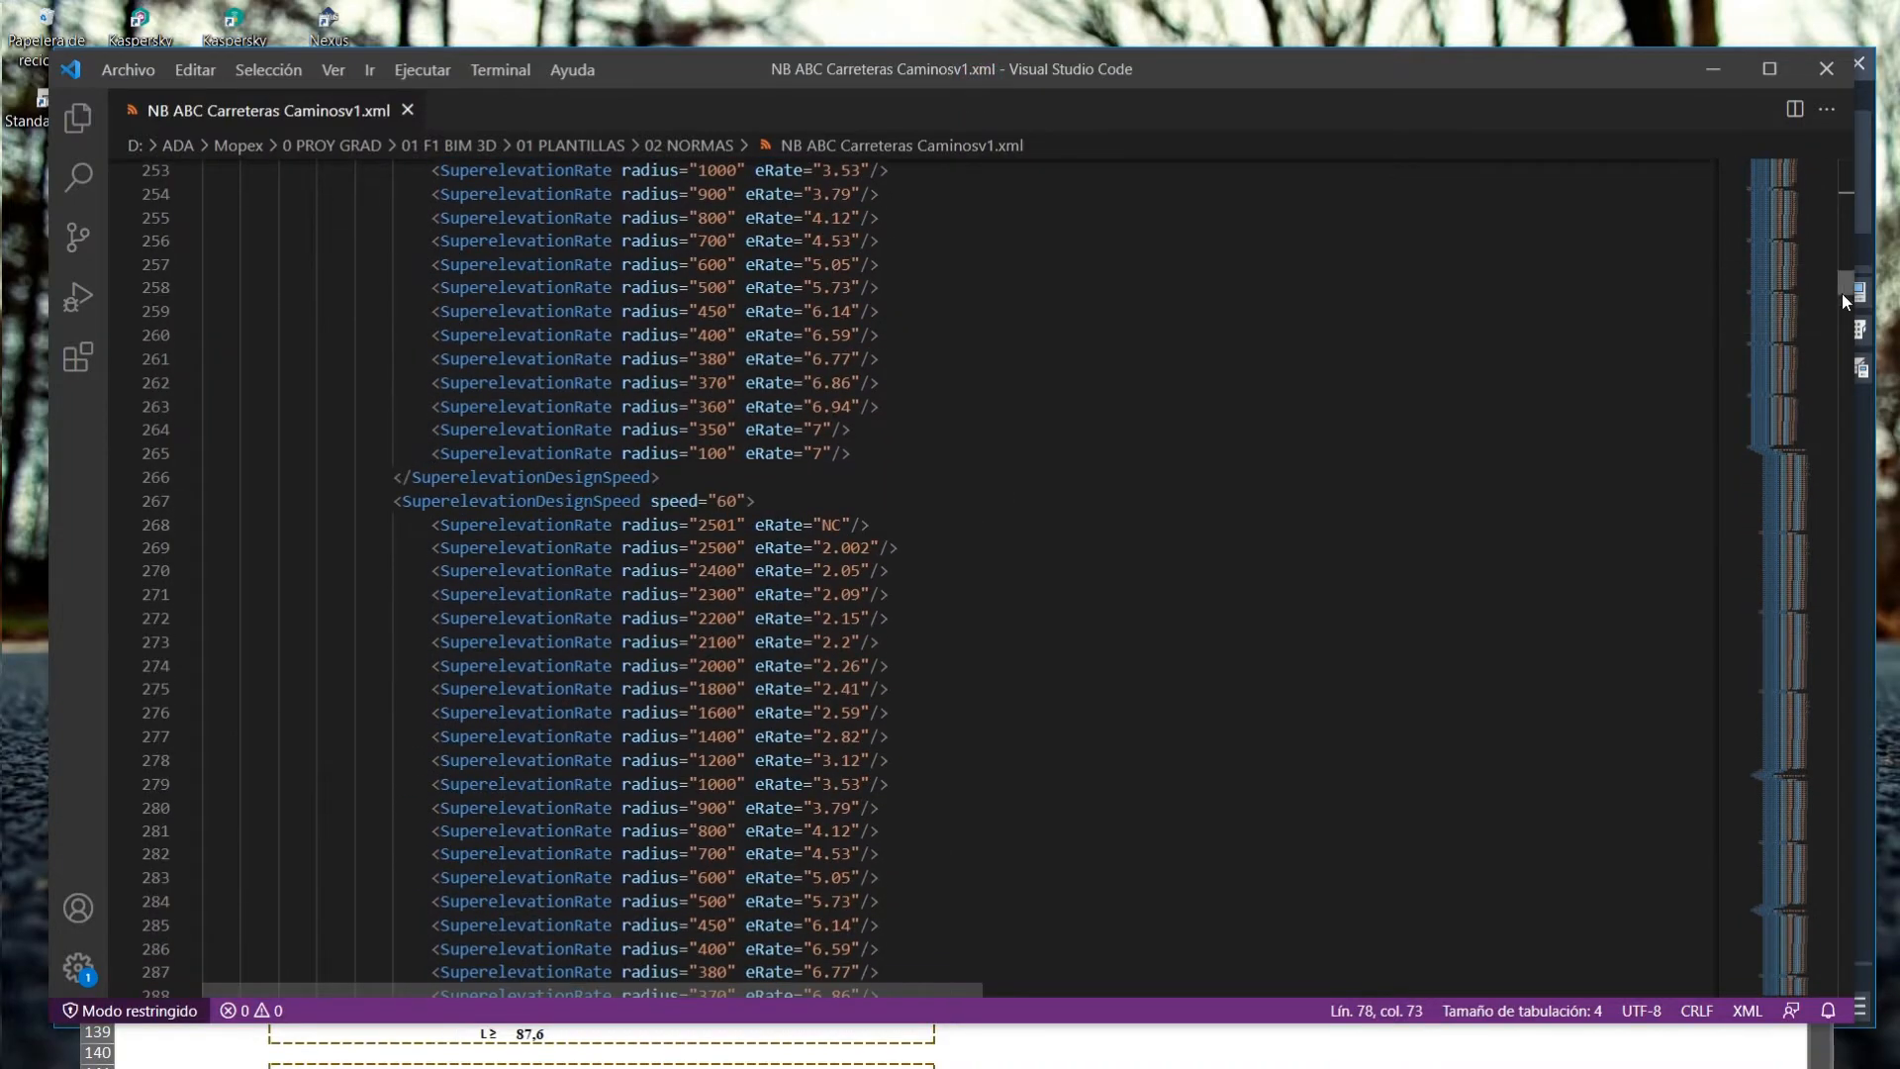
Switch to Visual Studio Code and look through the superelevation tables of the NB ABC Carreteras Caminosv1.xml norm file.
drag(1843, 293, 1841, 990)
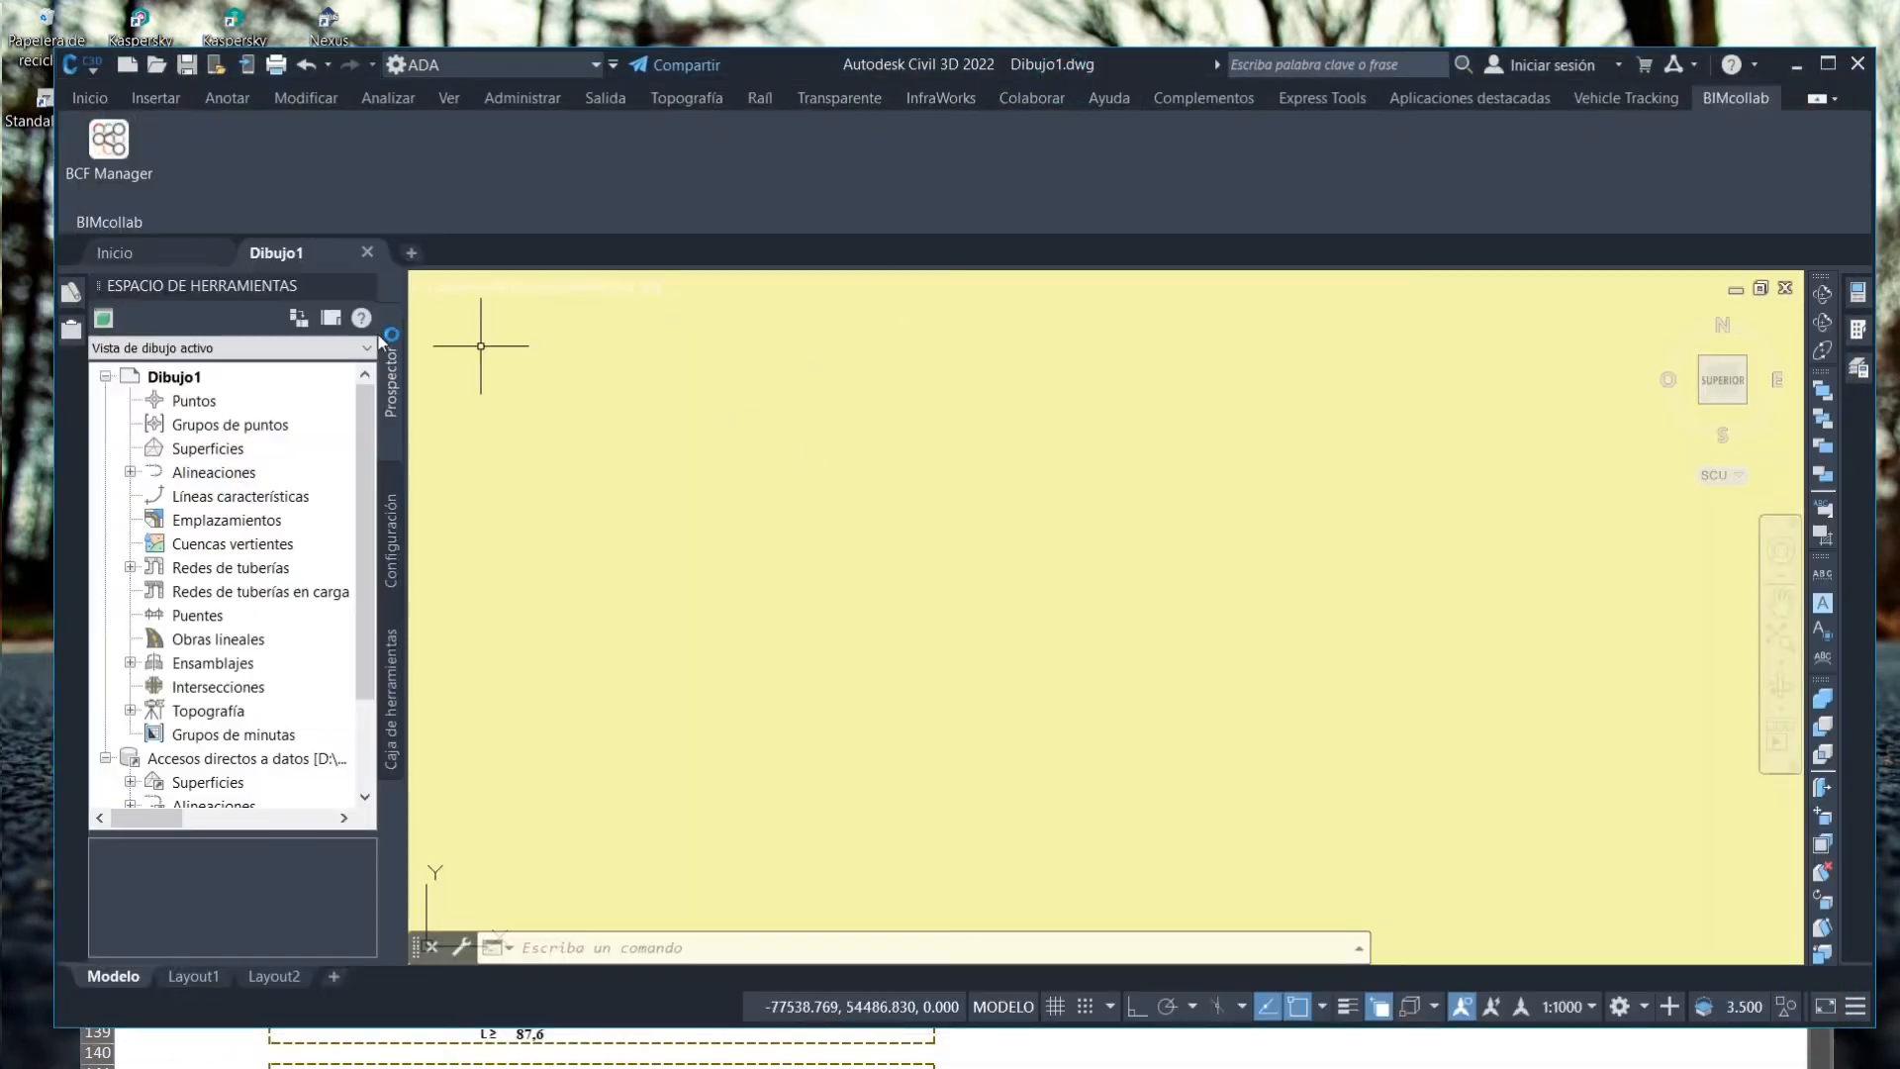
Switch to Civil 3D, draw a trial straight polyline in the empty drawing Dibujo1 and erase it.
middle_drag(811, 541, 811, 550)
text(pol)
key(Return)
click(824, 550)
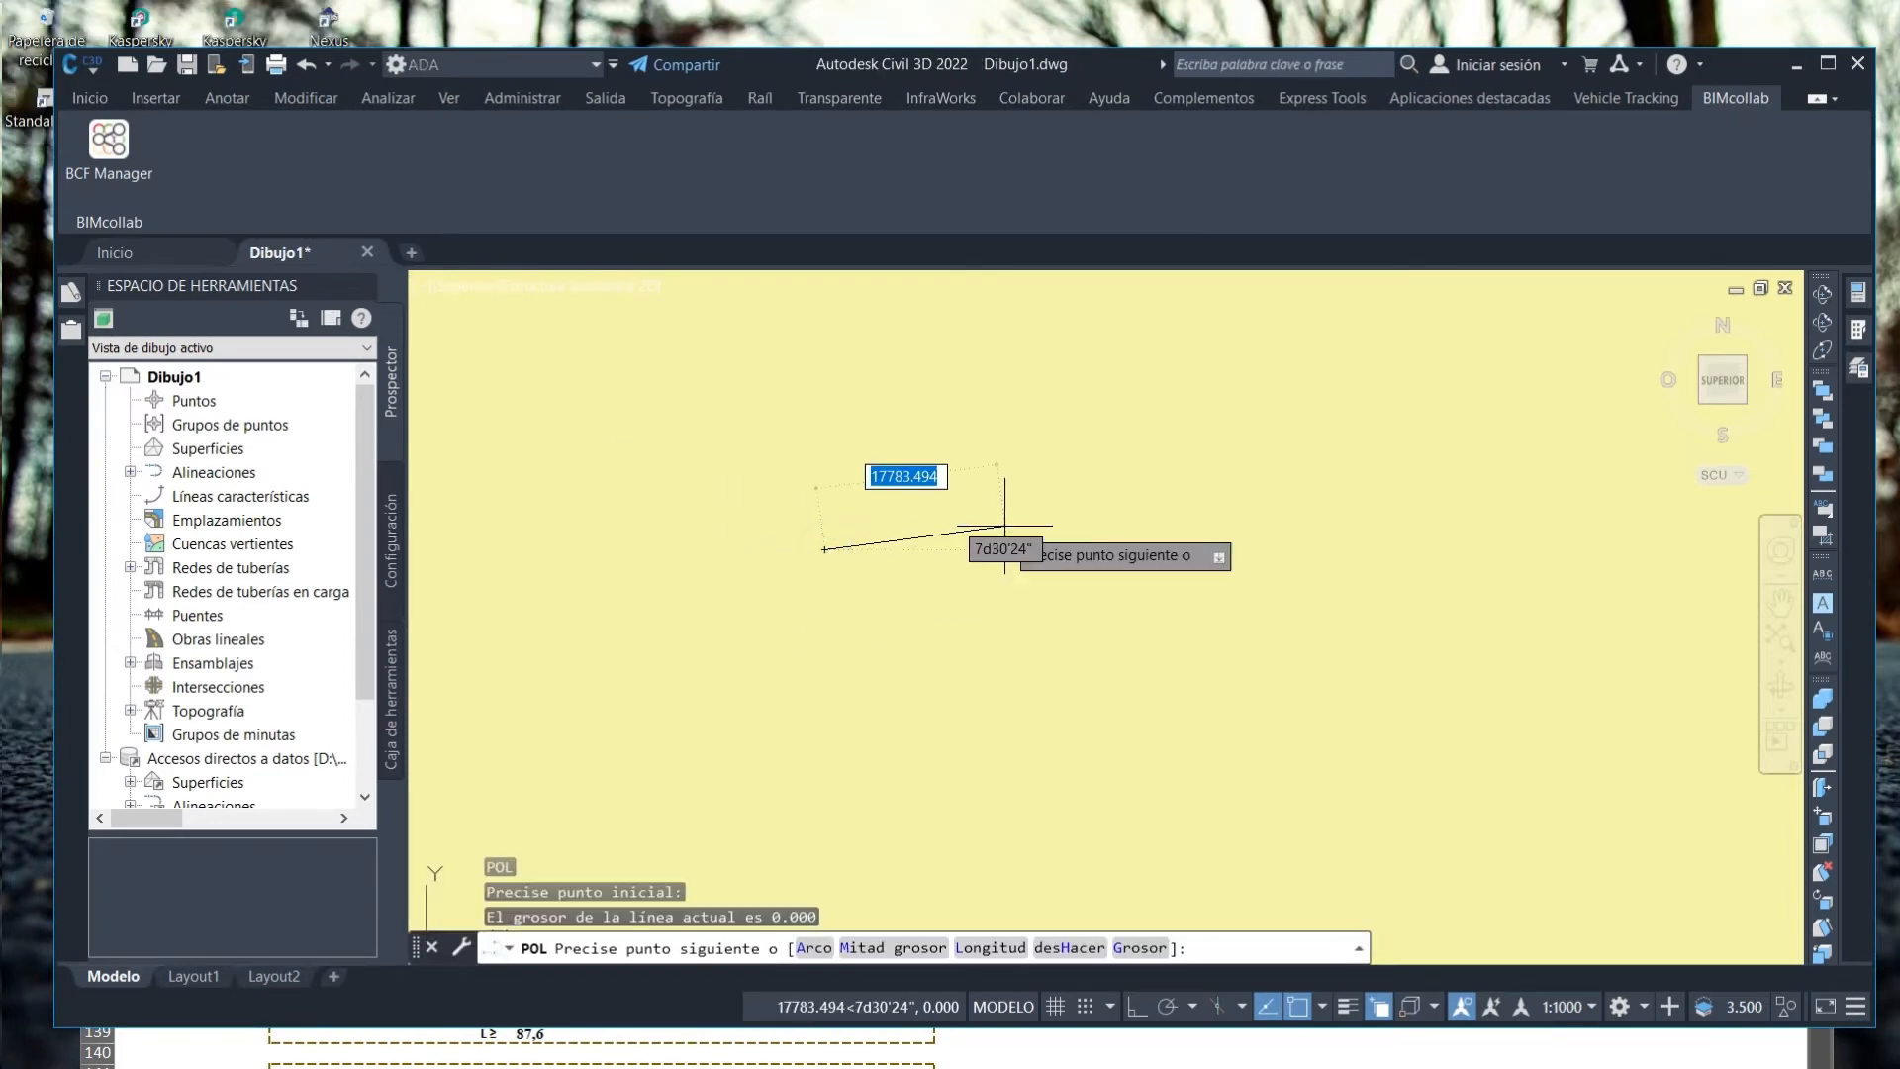
key(Return)
key(Return)
middle_click(934, 565)
middle_click(933, 564)
click(993, 559)
click(967, 683)
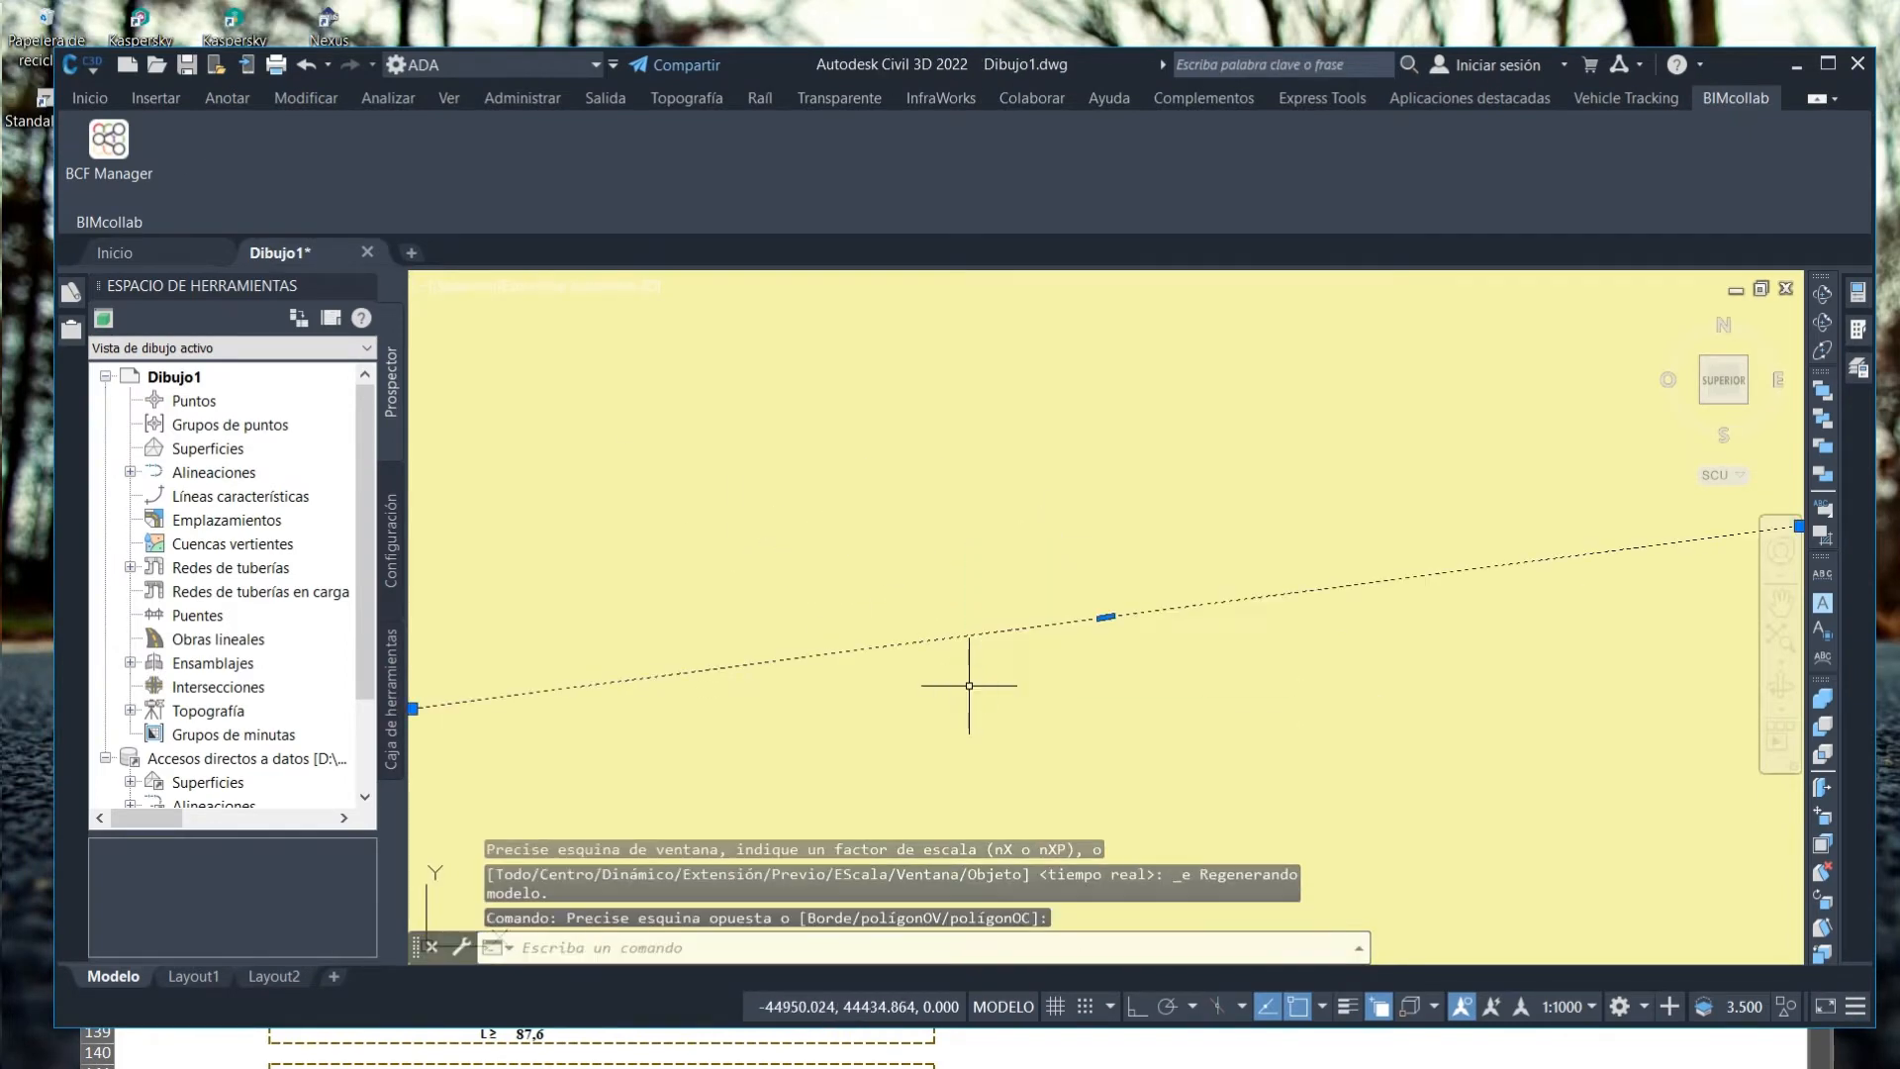
key(Delete)
Start creating an alignment with the alignment creation tools and enable design according to norms (Usar diseño según normas).
click(90, 99)
click(707, 132)
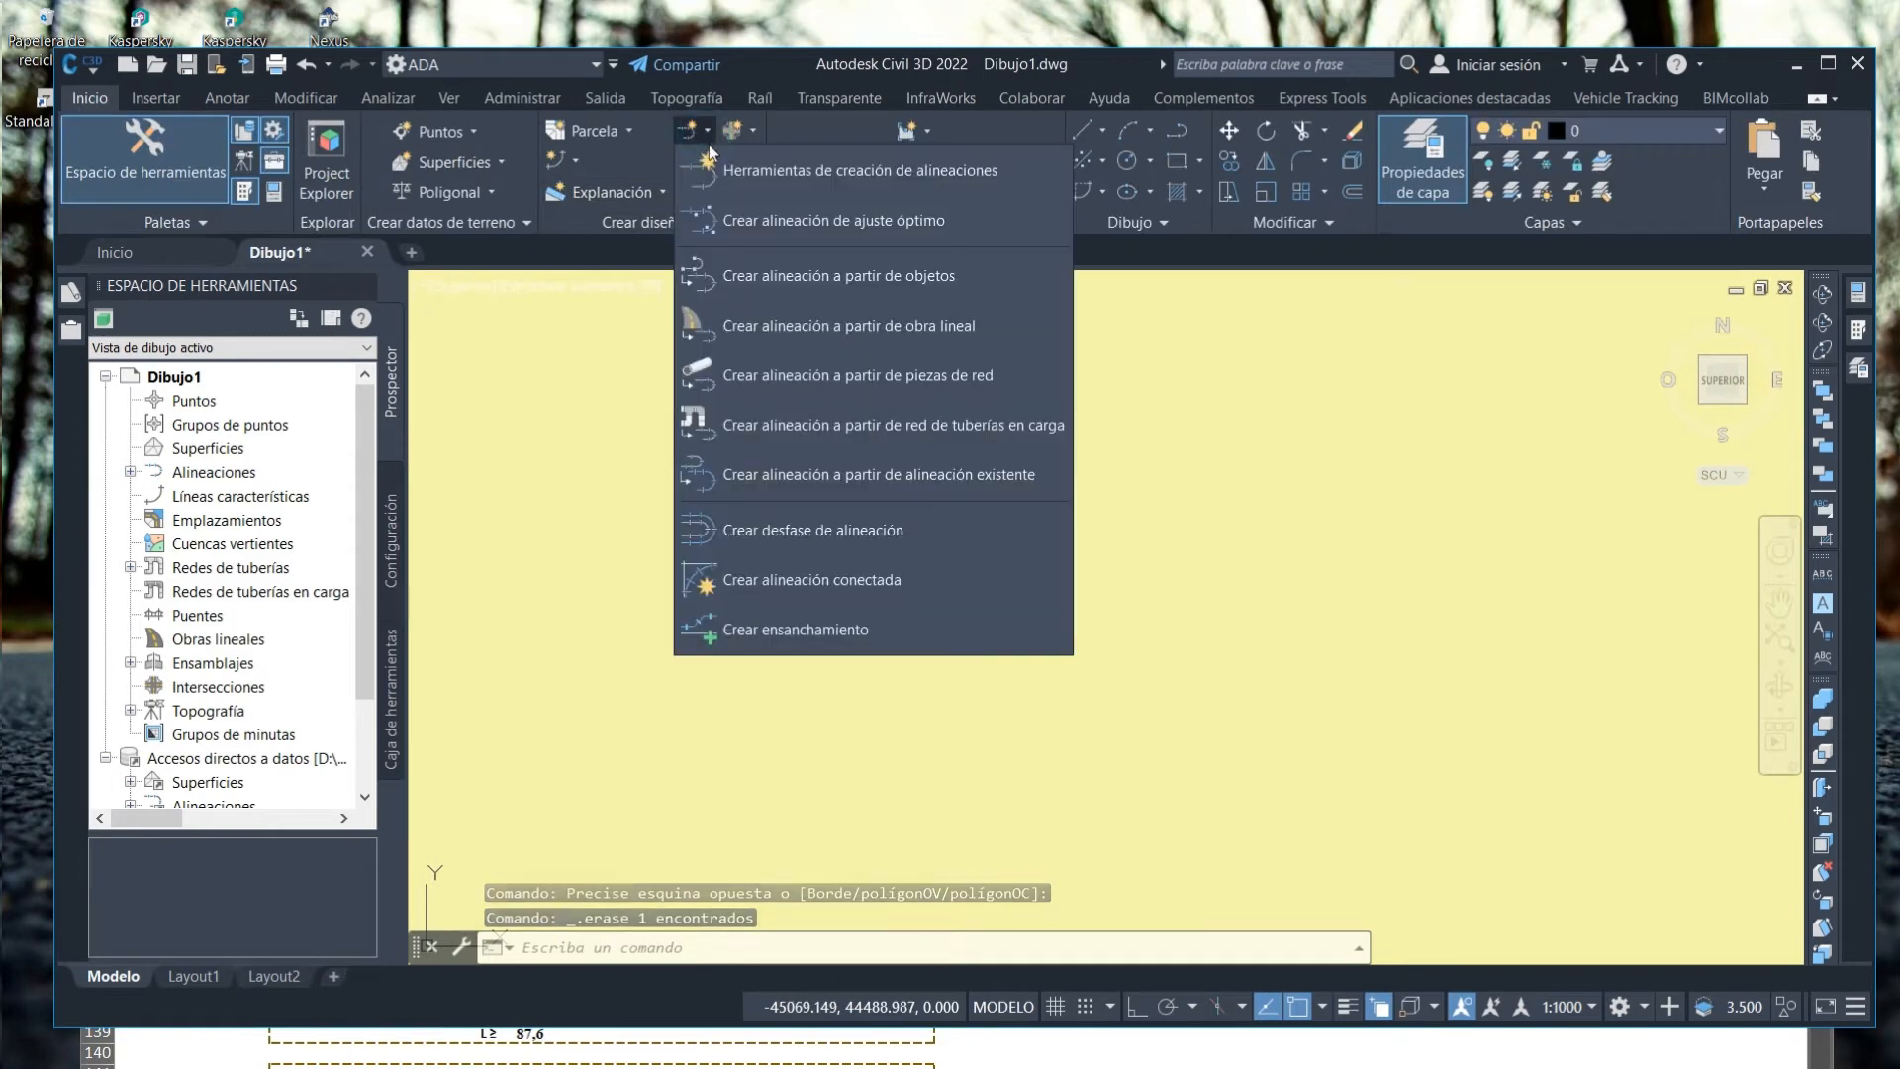
click(778, 172)
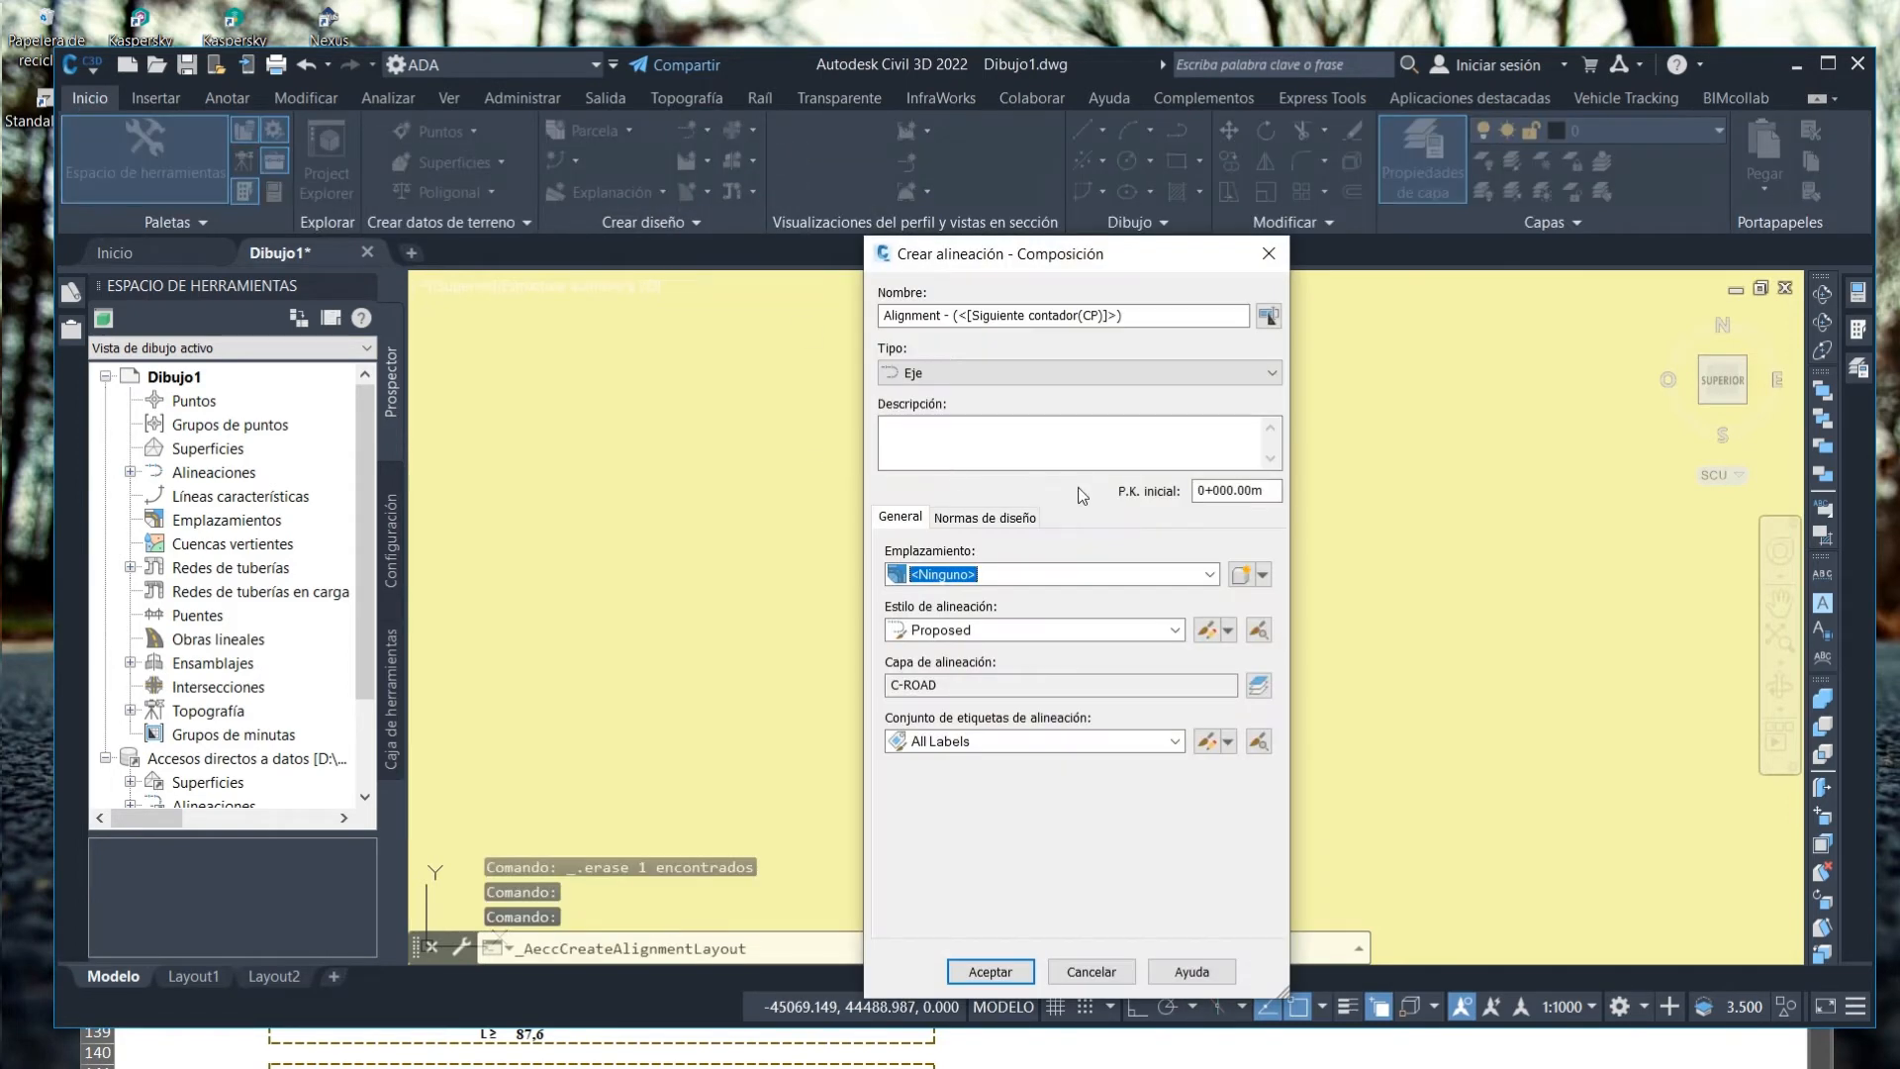
click(986, 517)
click(1021, 610)
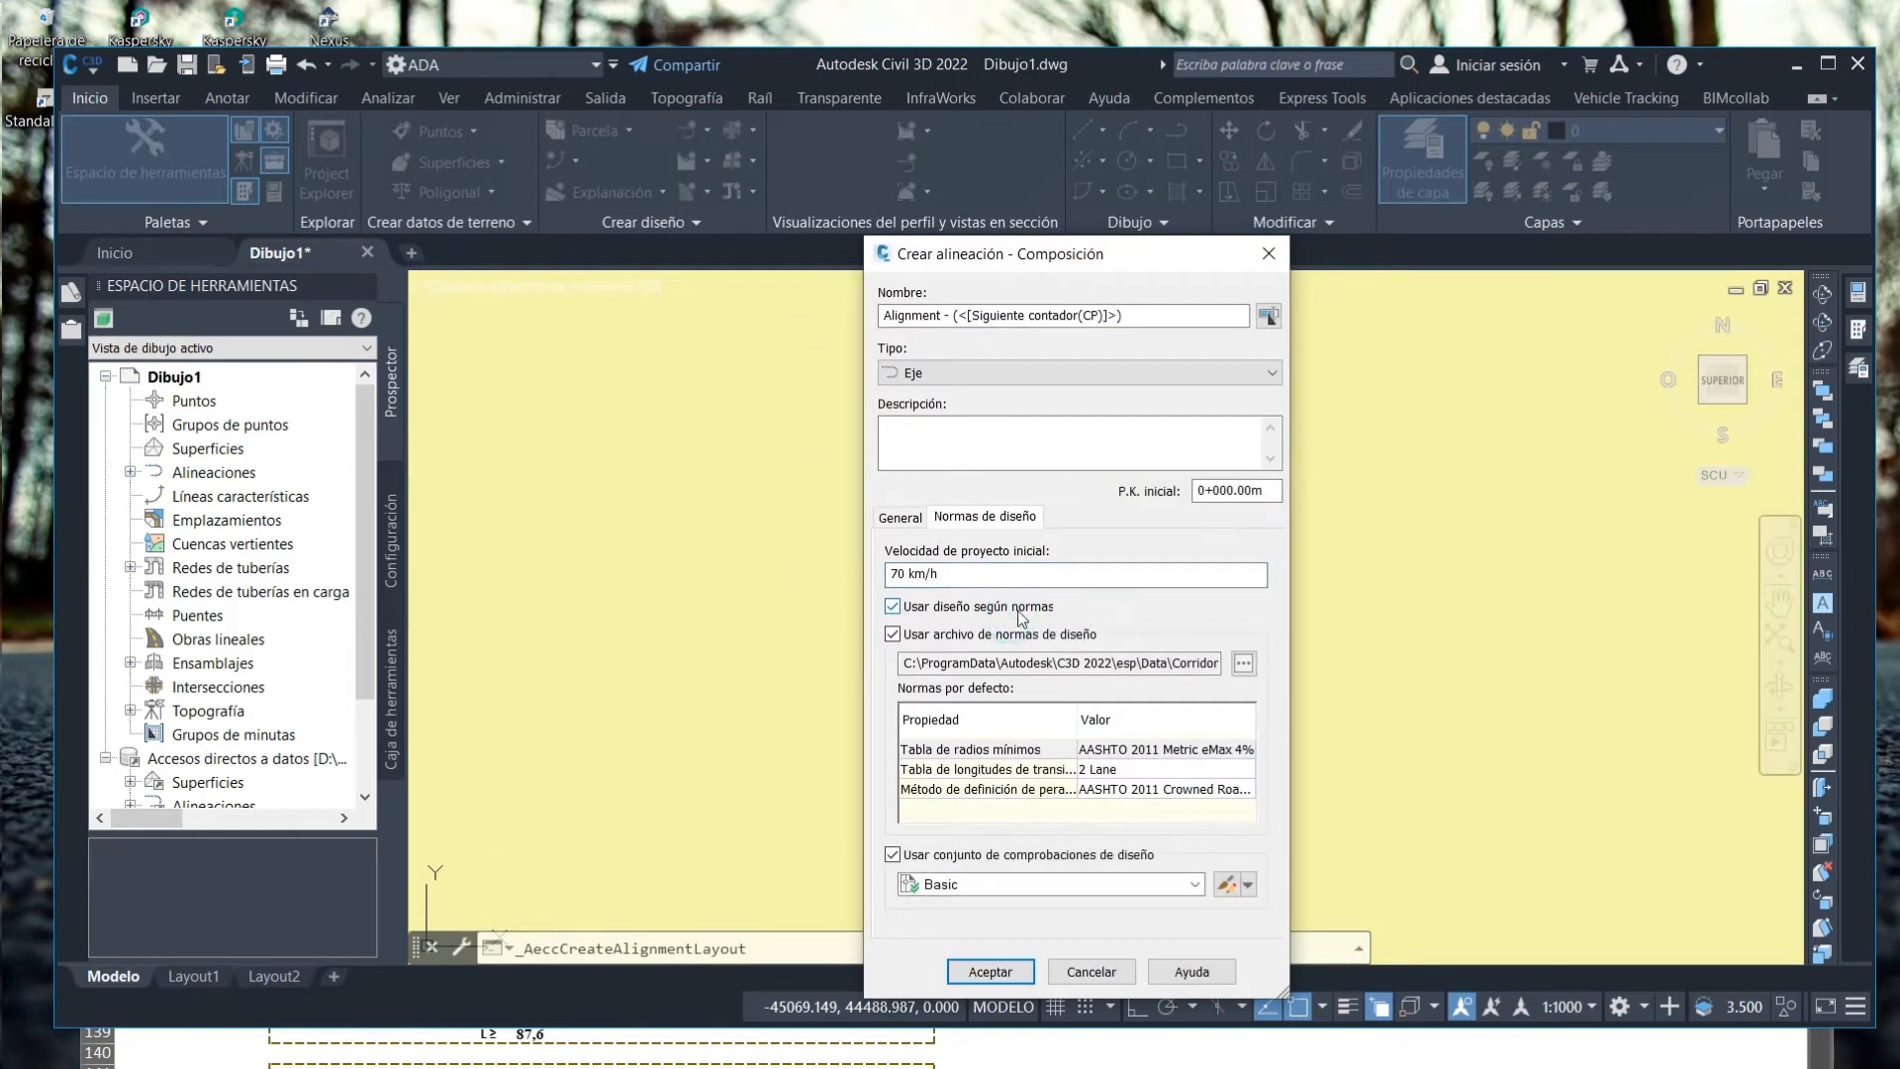
Load NB ABC Carreteras Caminosv1.xml from the 02 NORMAS folder as the alignment's design norms file.
click(1243, 665)
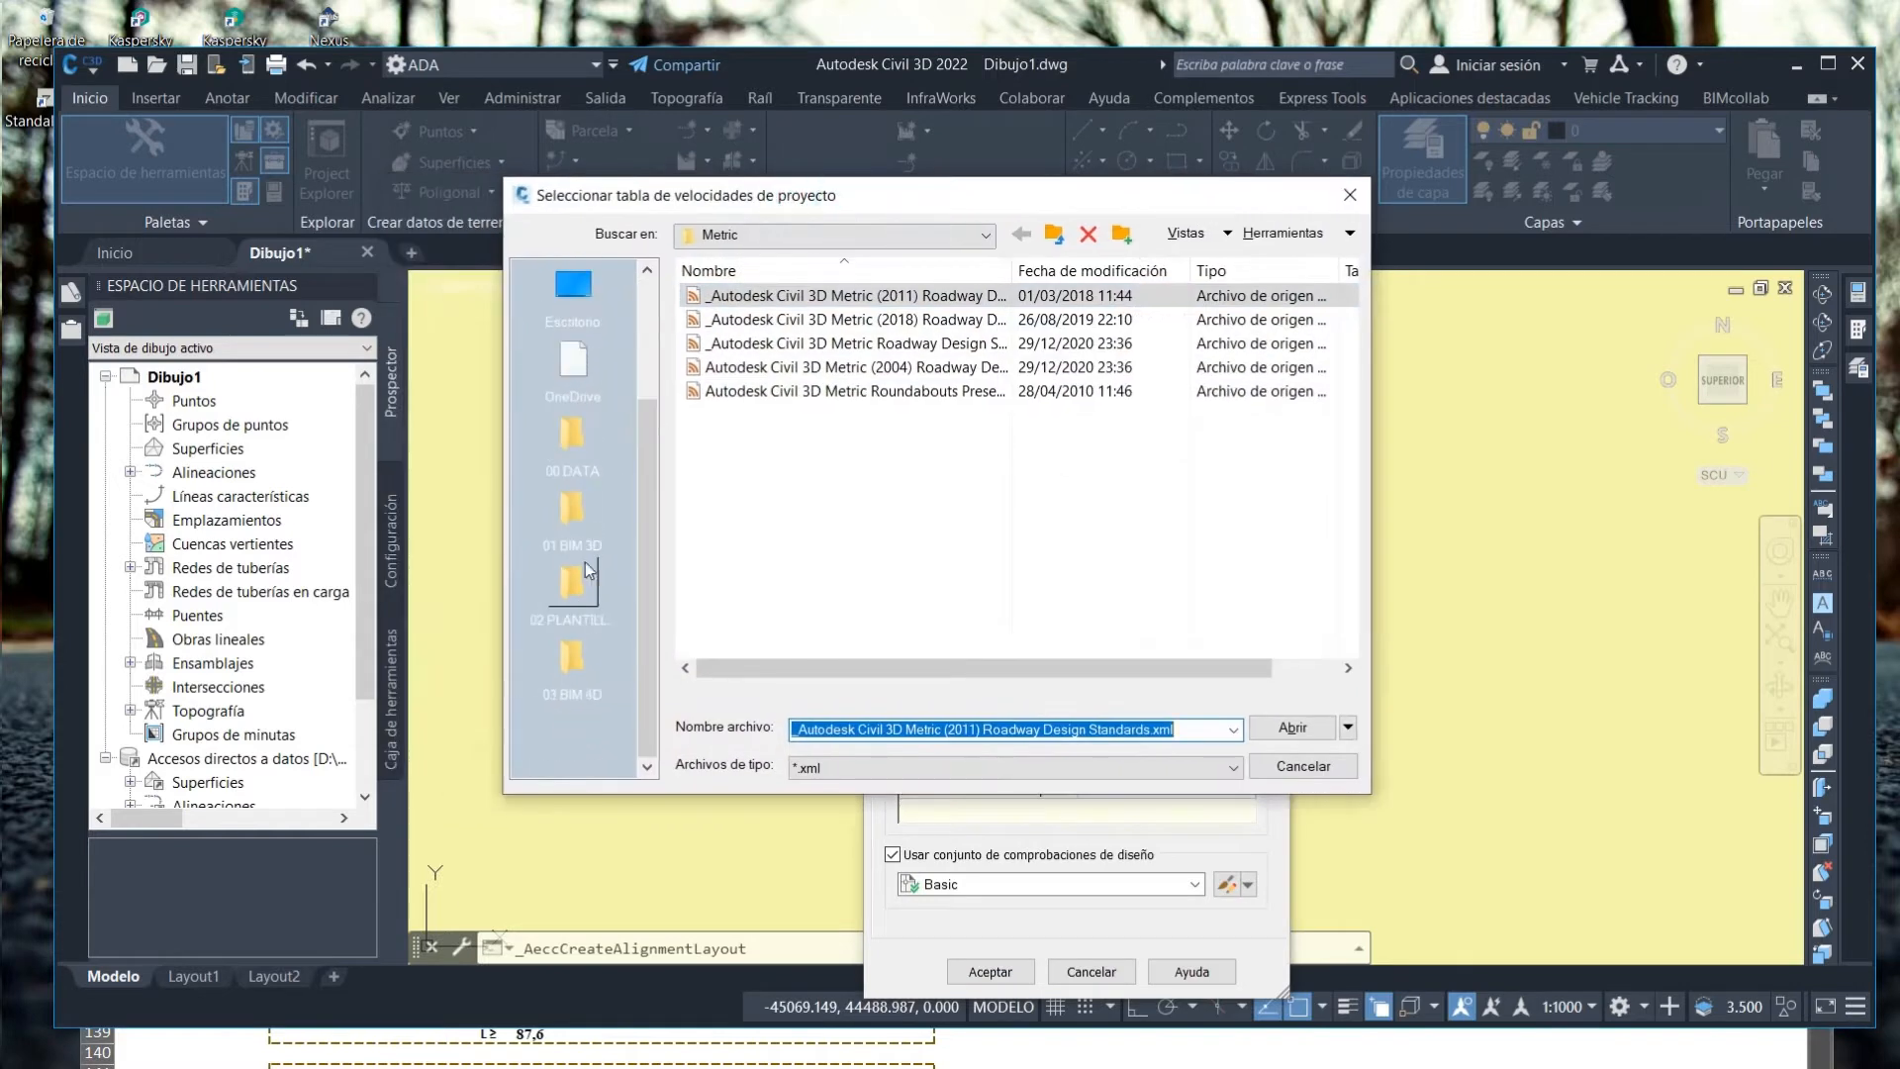
click(1054, 235)
click(1054, 236)
click(1054, 235)
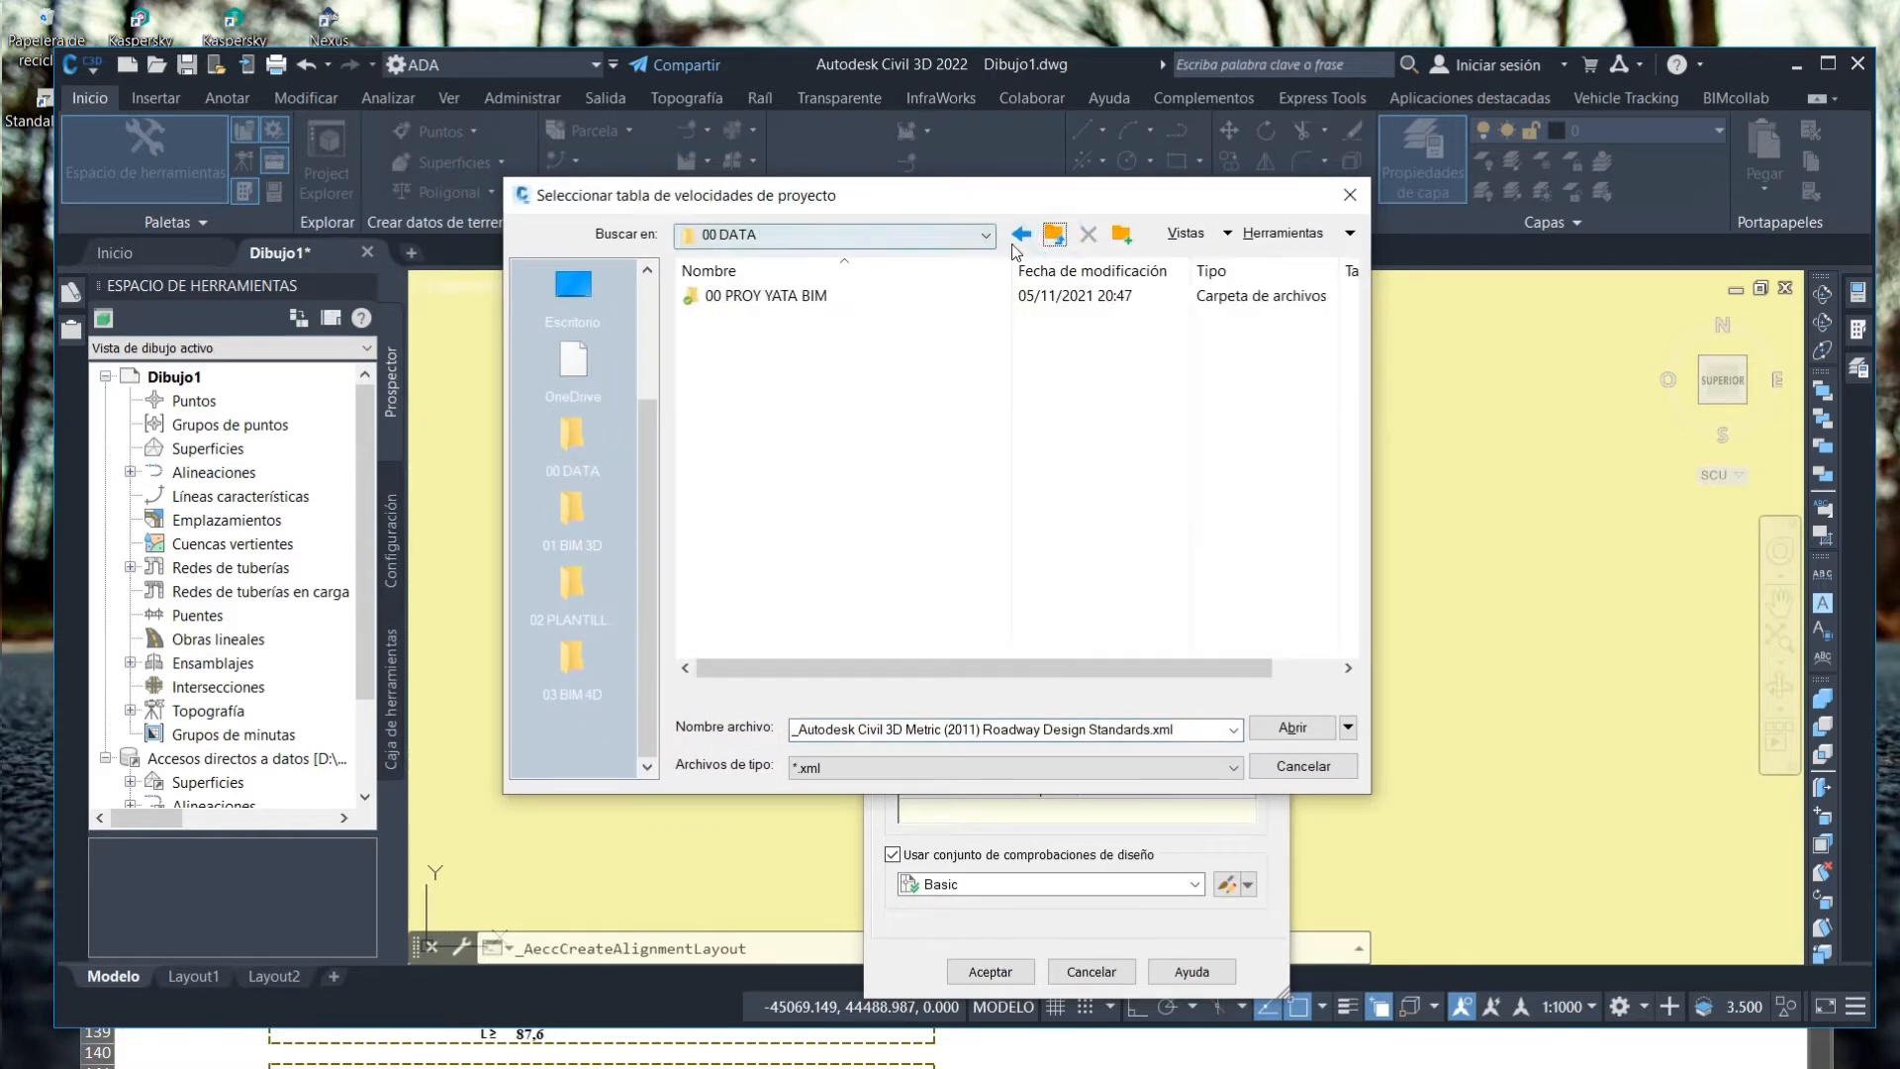
click(1054, 236)
click(1052, 238)
double_click(761, 319)
double_click(762, 344)
double_click(768, 296)
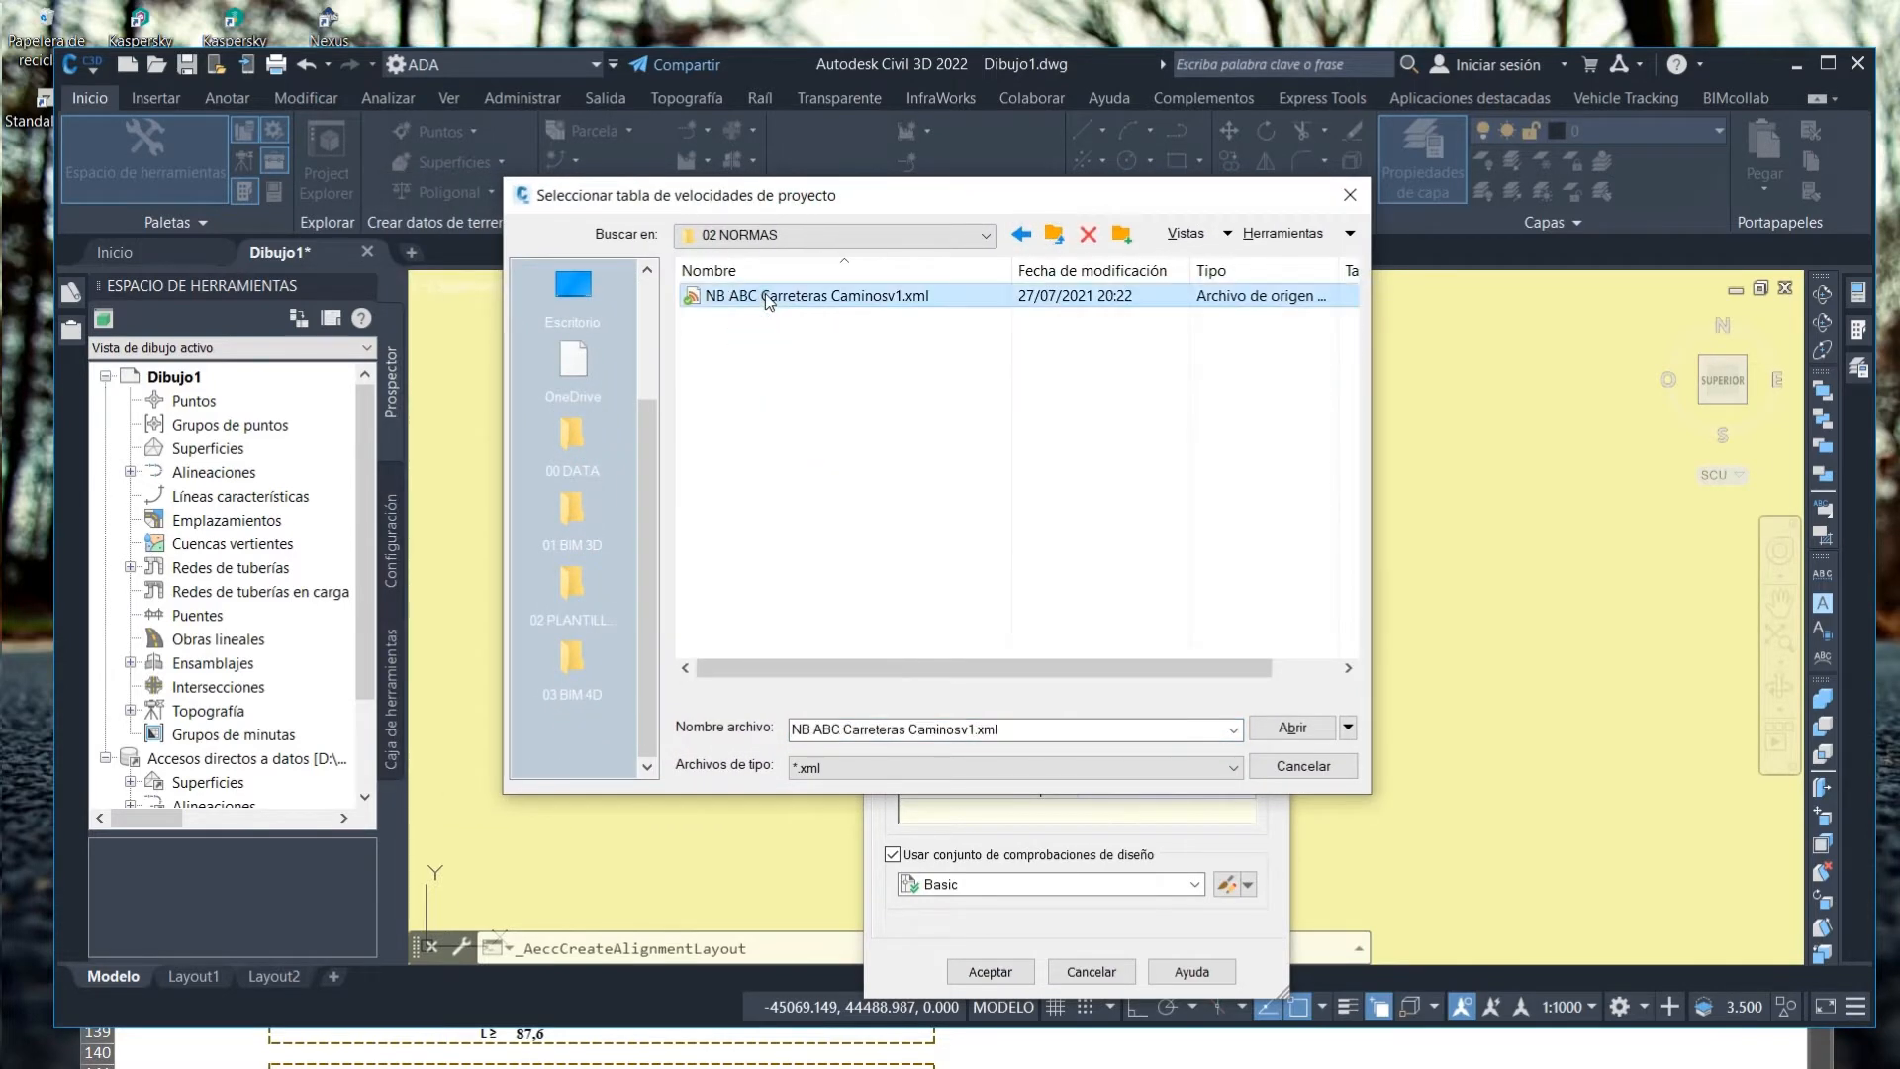
Set the minimum radius table to NB ABC Carreteras Radios Minimos eMax8% and the superelevation method to NB ABC 2 Carriles N o L0 Vp 30-50 Max Delta 1.5.
click(1196, 750)
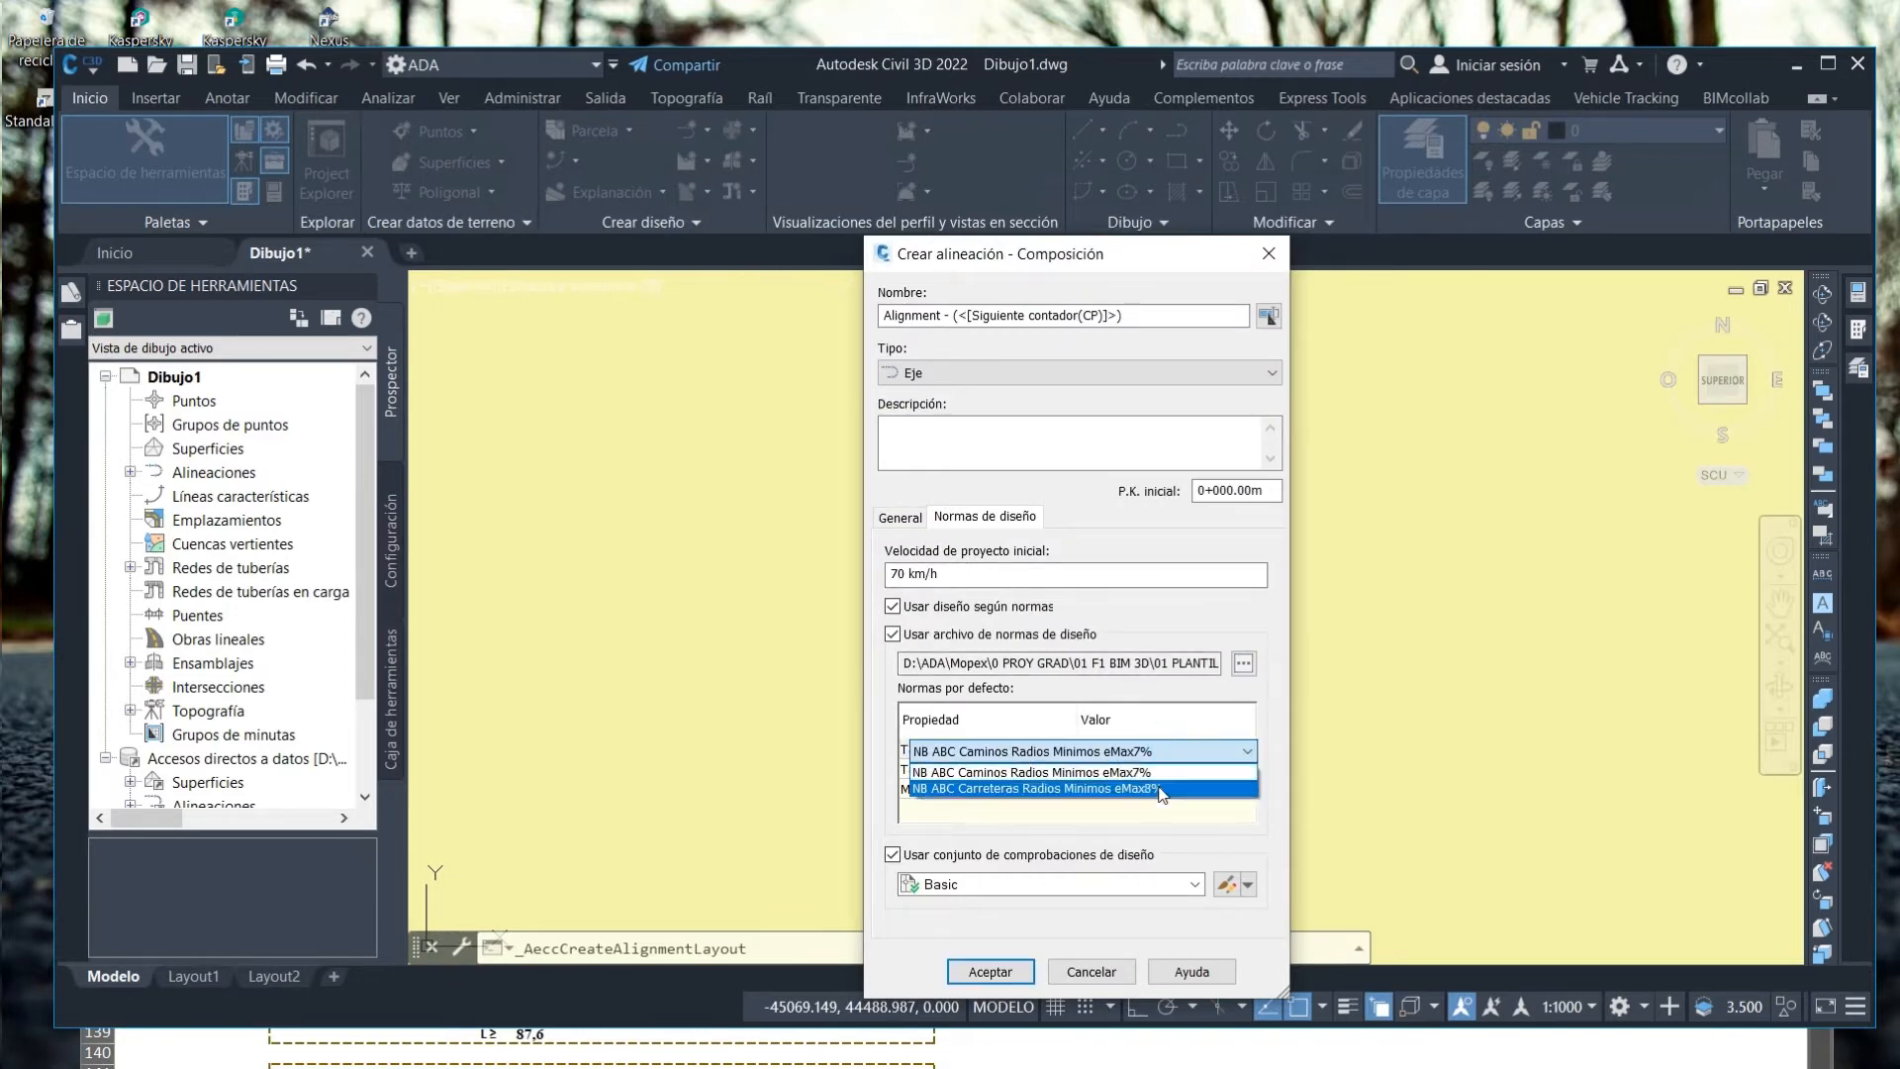
click(1161, 789)
click(1187, 790)
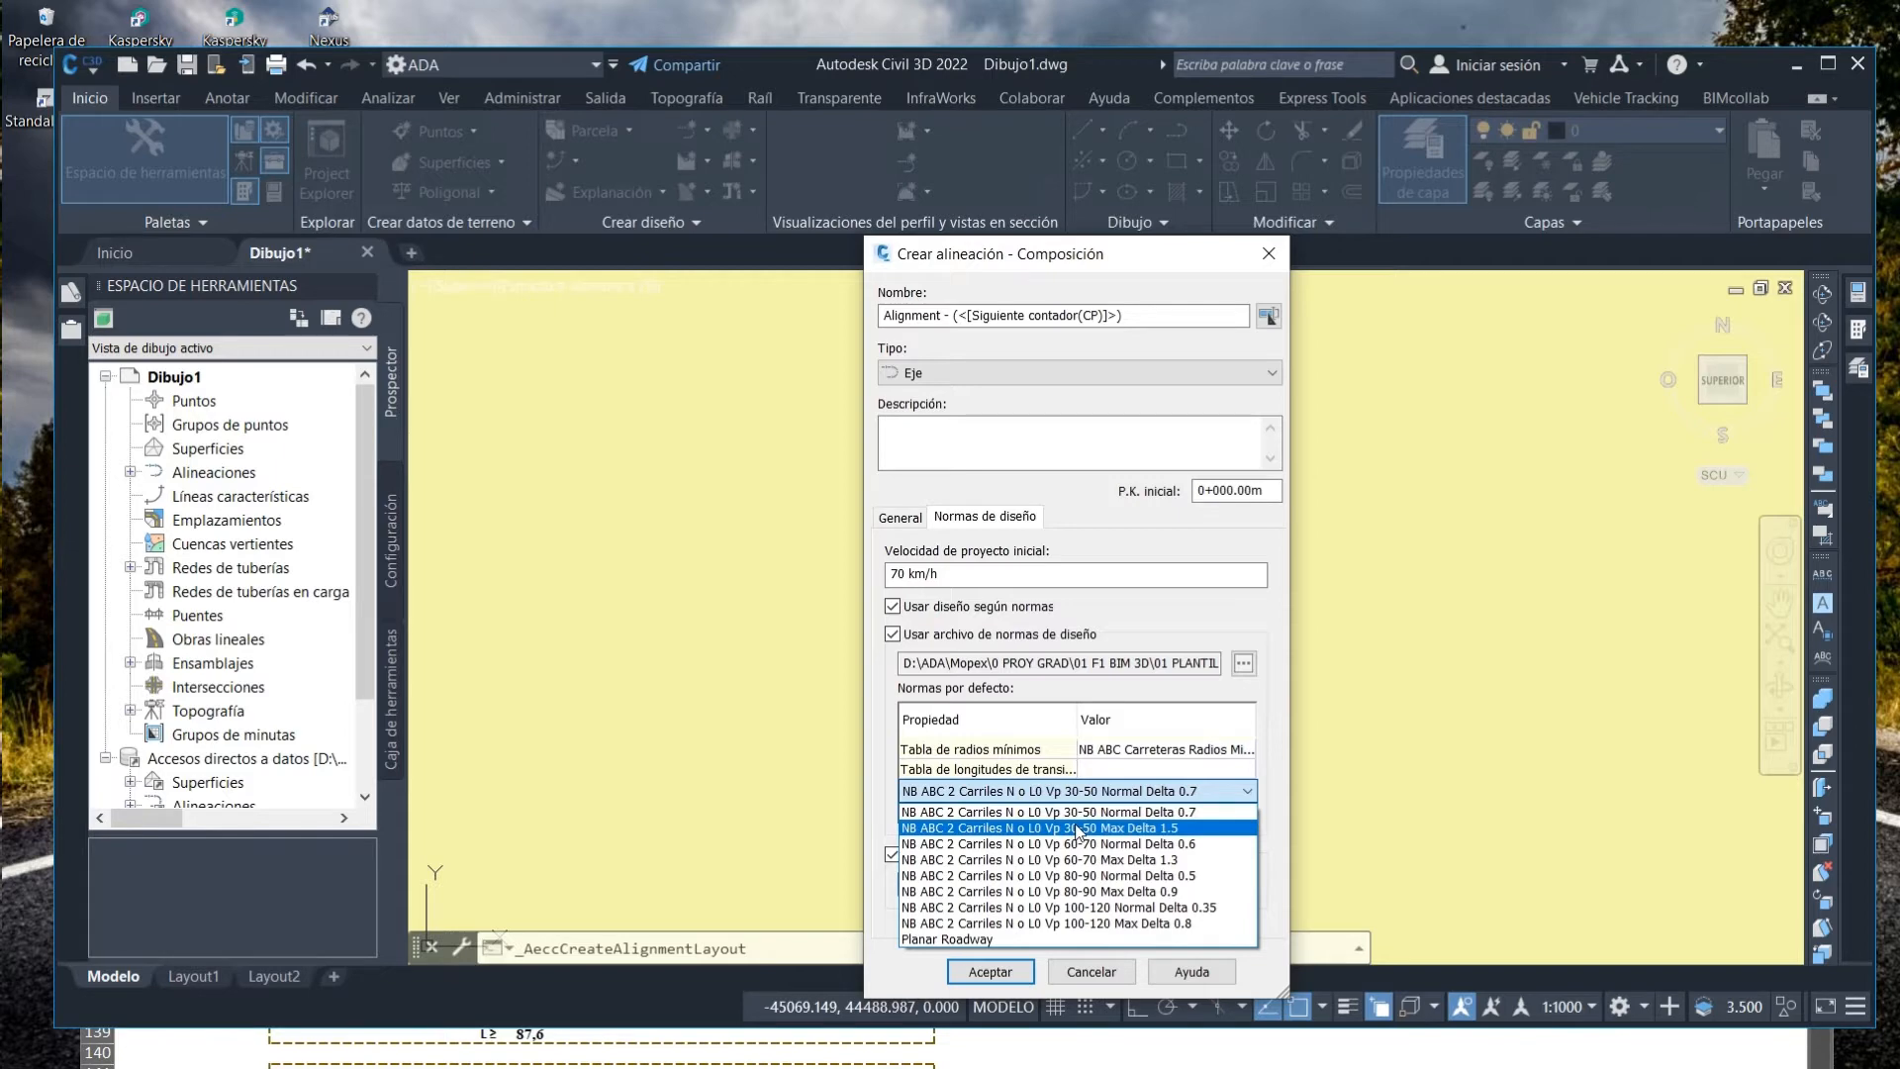
click(1135, 829)
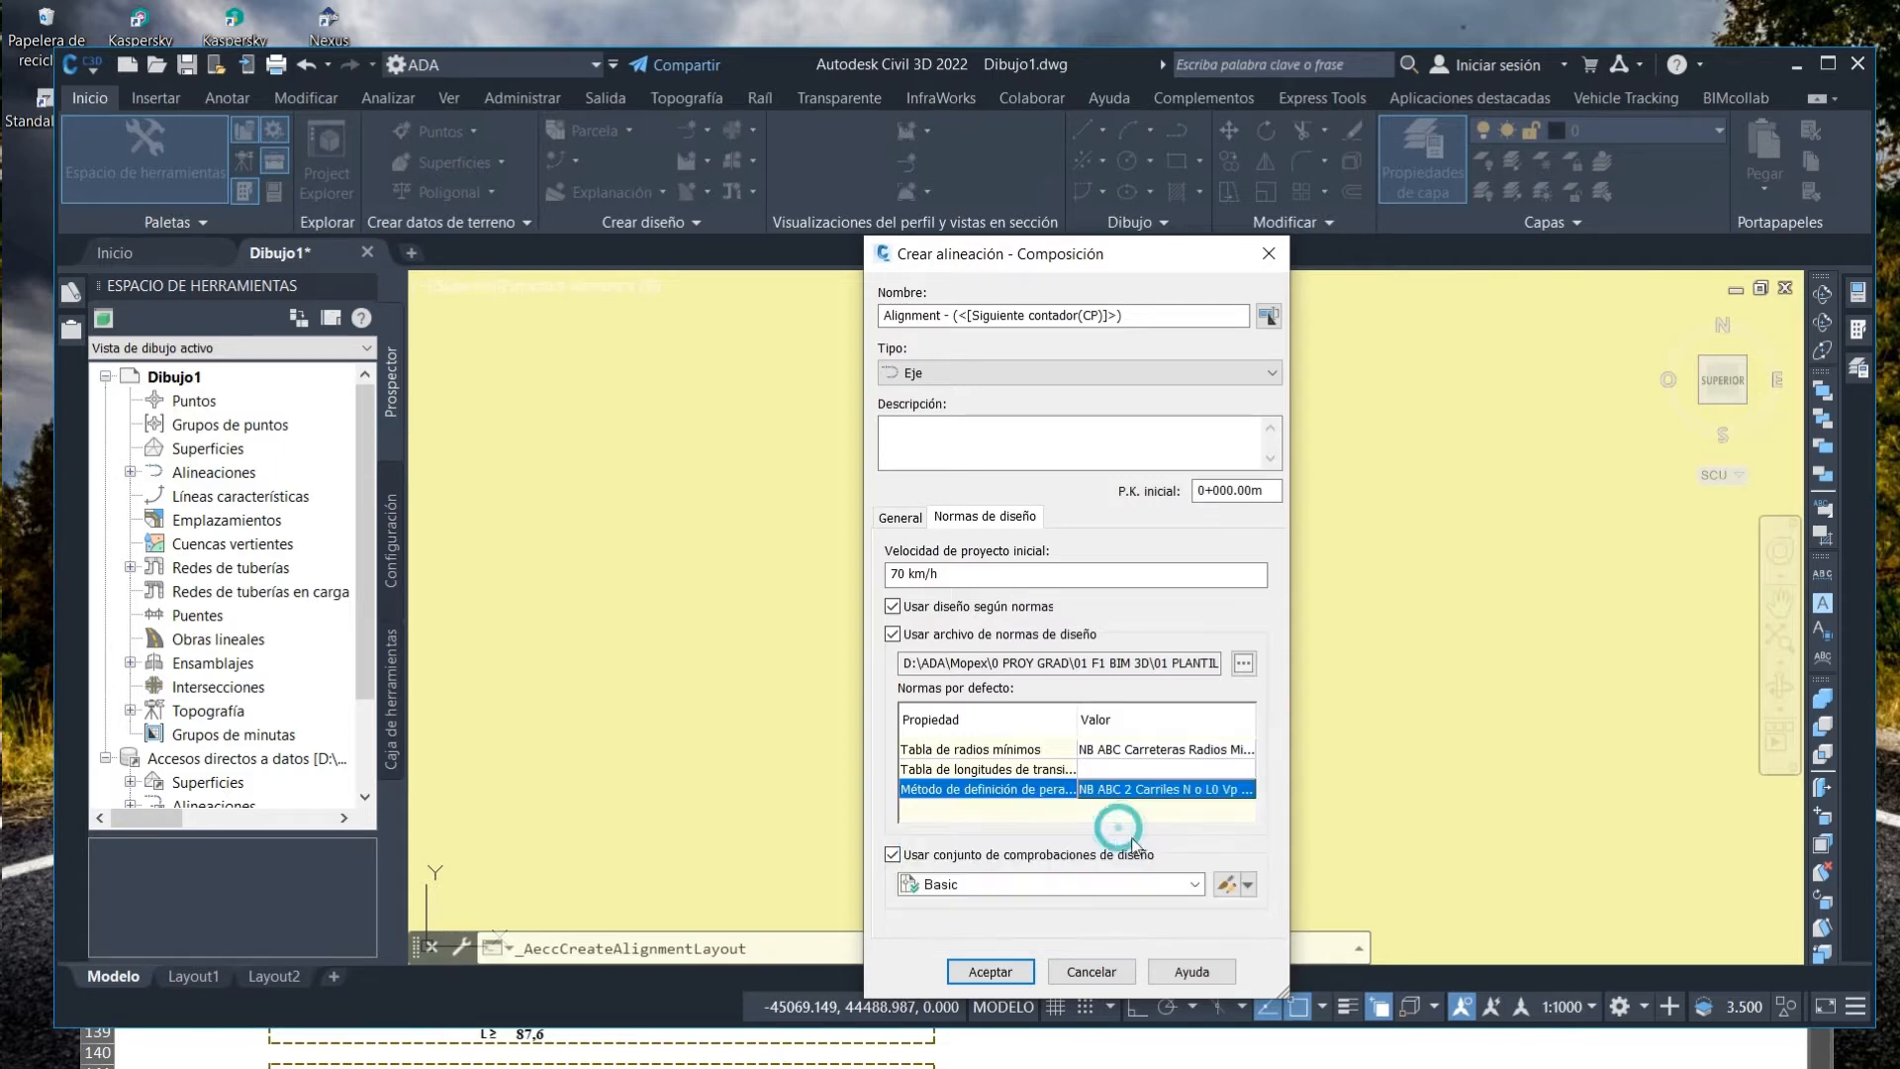
Name the alignment adasd and accept its creation settings.
drag(1067, 255, 1322, 150)
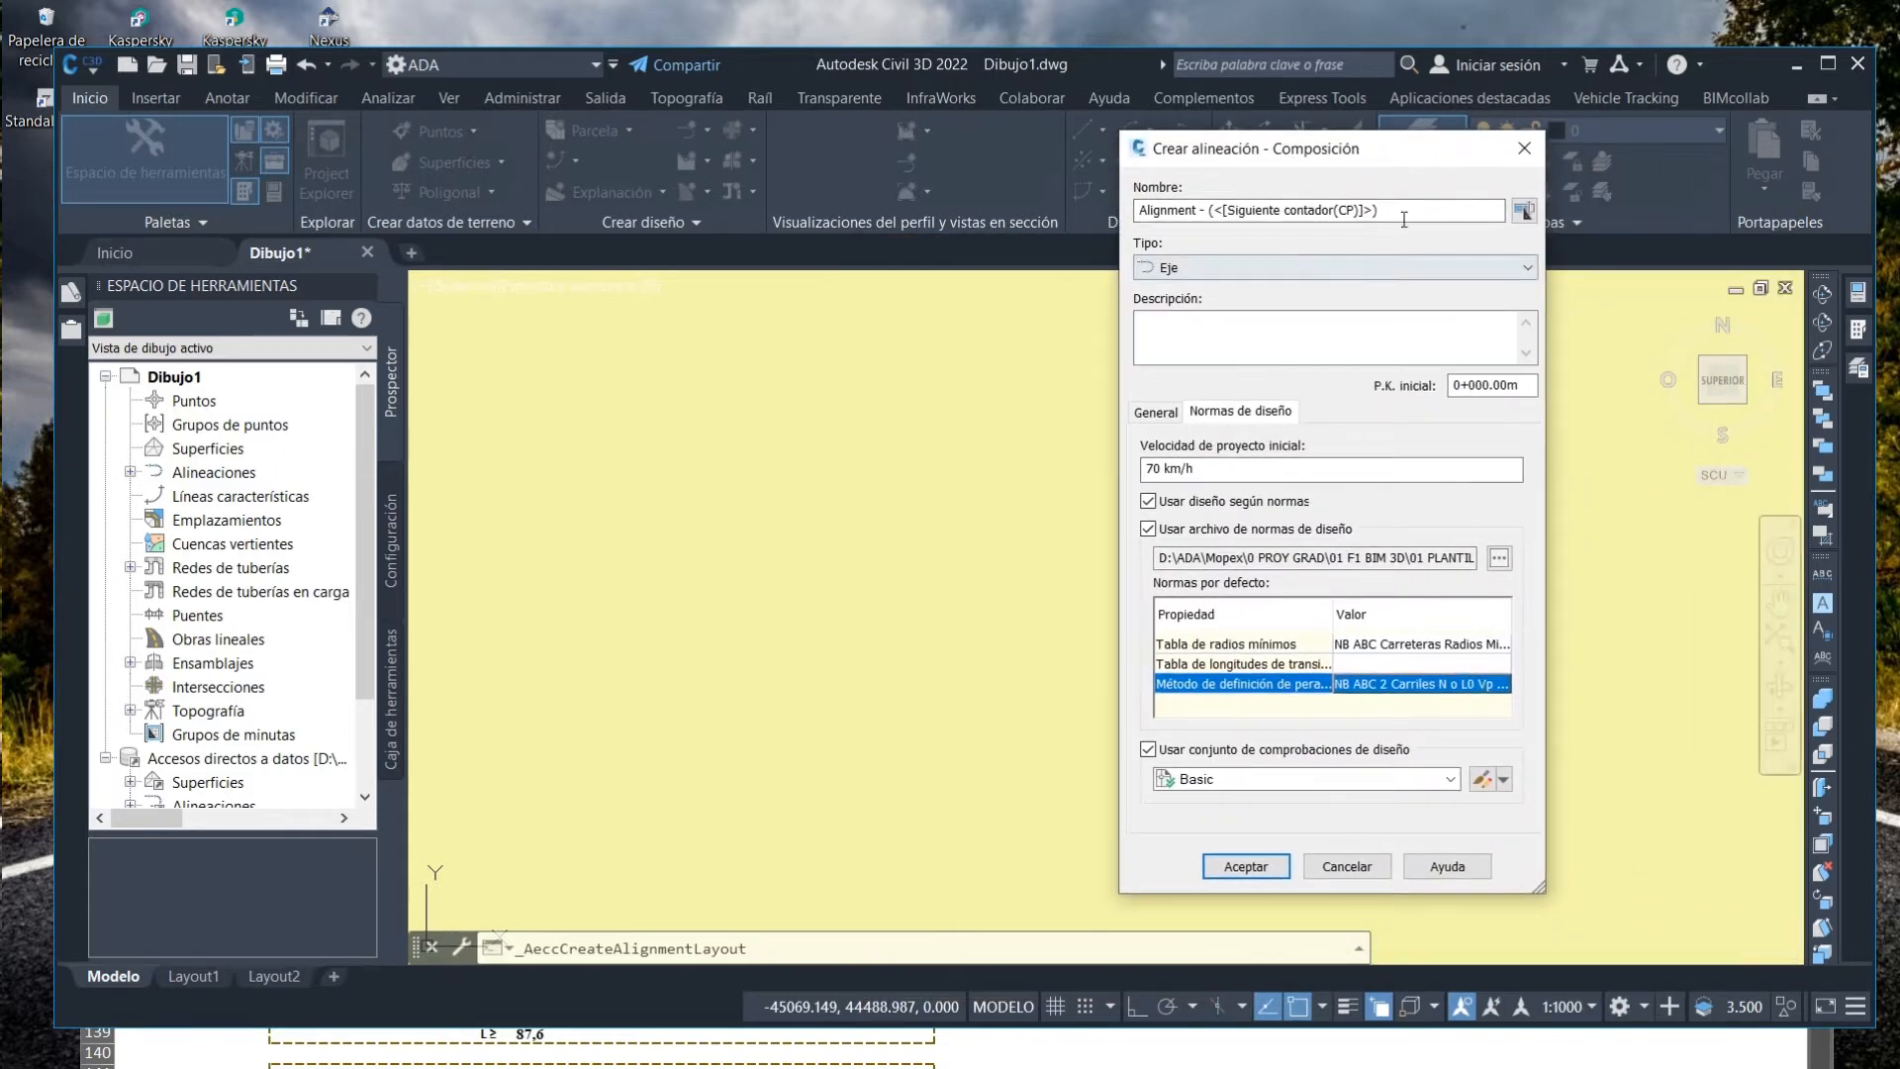
drag(1404, 220, 941, 227)
text(adasd)
click(1246, 866)
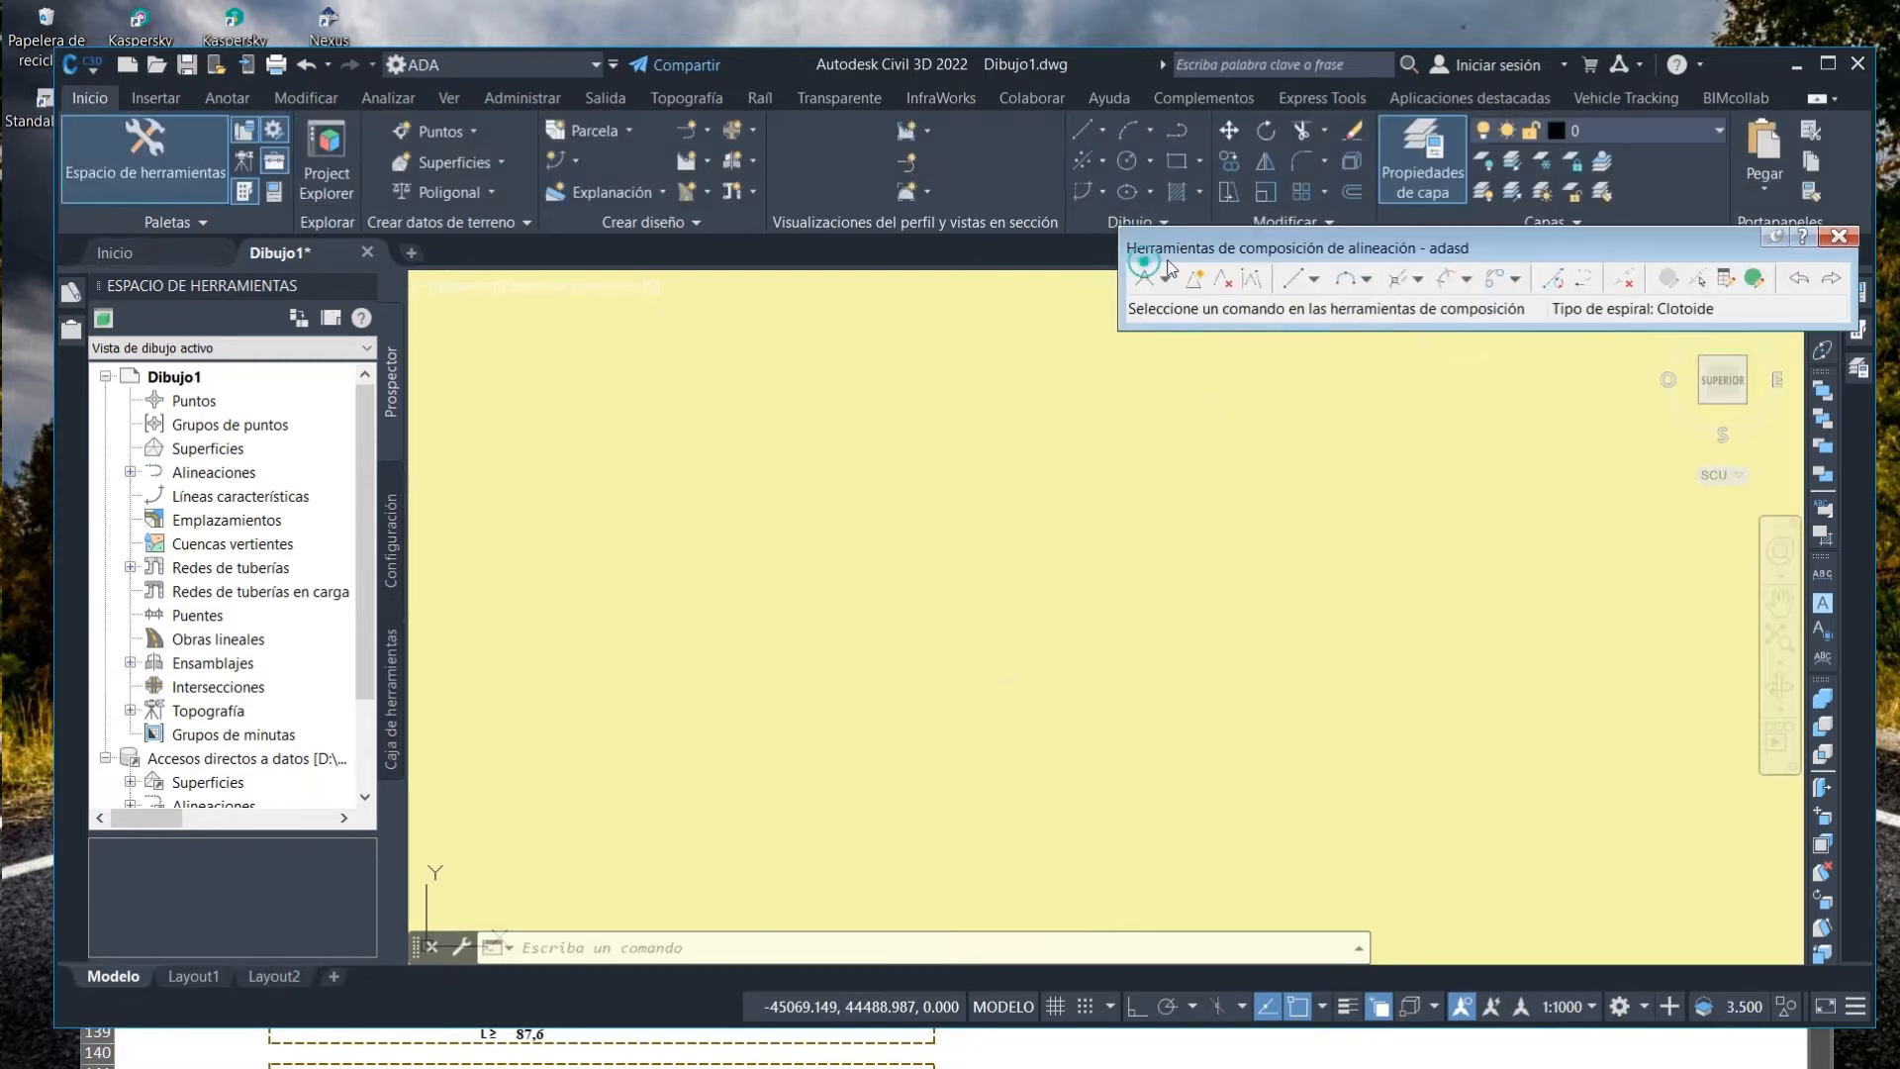
Draw a zigzag alignment through six points with the Tangente-Tangente (con curvas) tool, giving four curves between tangents.
click(1166, 278)
click(1228, 343)
click(598, 643)
click(886, 461)
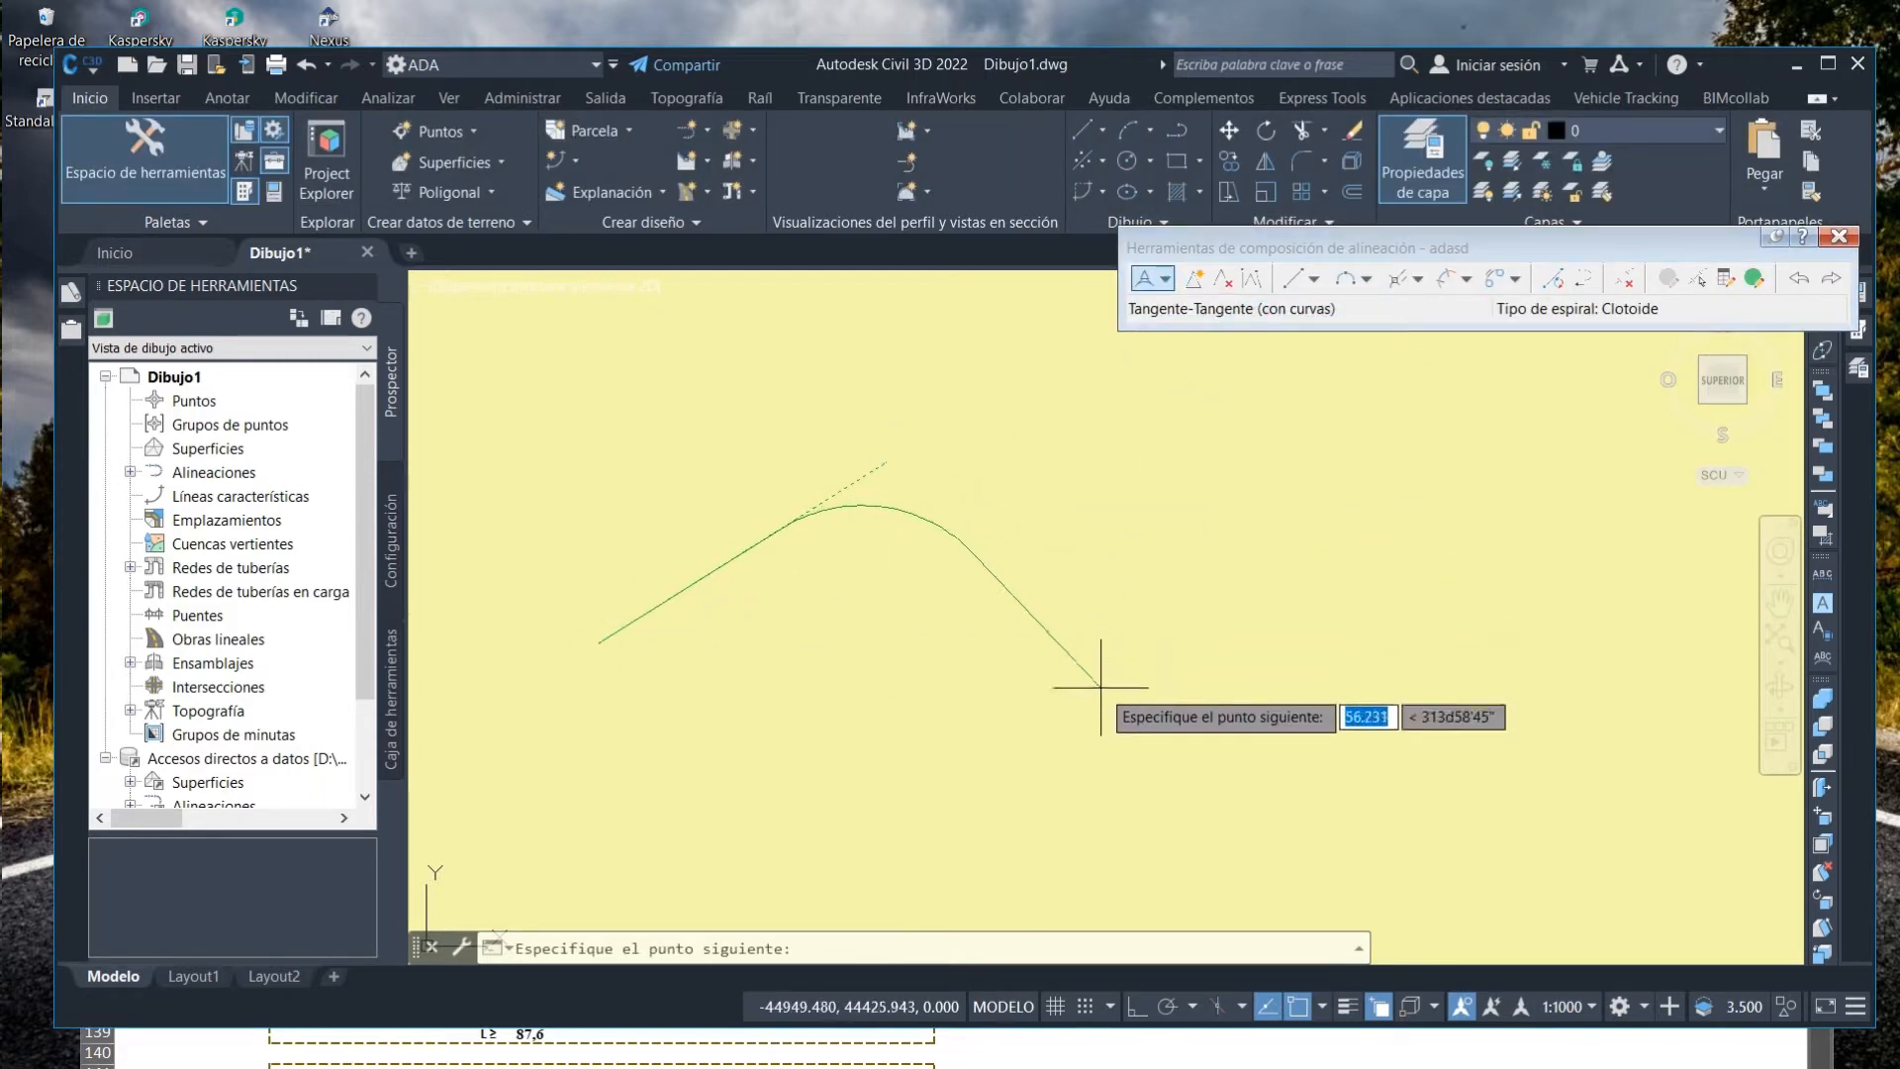
click(1148, 714)
scroll(1163, 693, down, 2)
middle_drag(1230, 641, 1146, 644)
click(1255, 625)
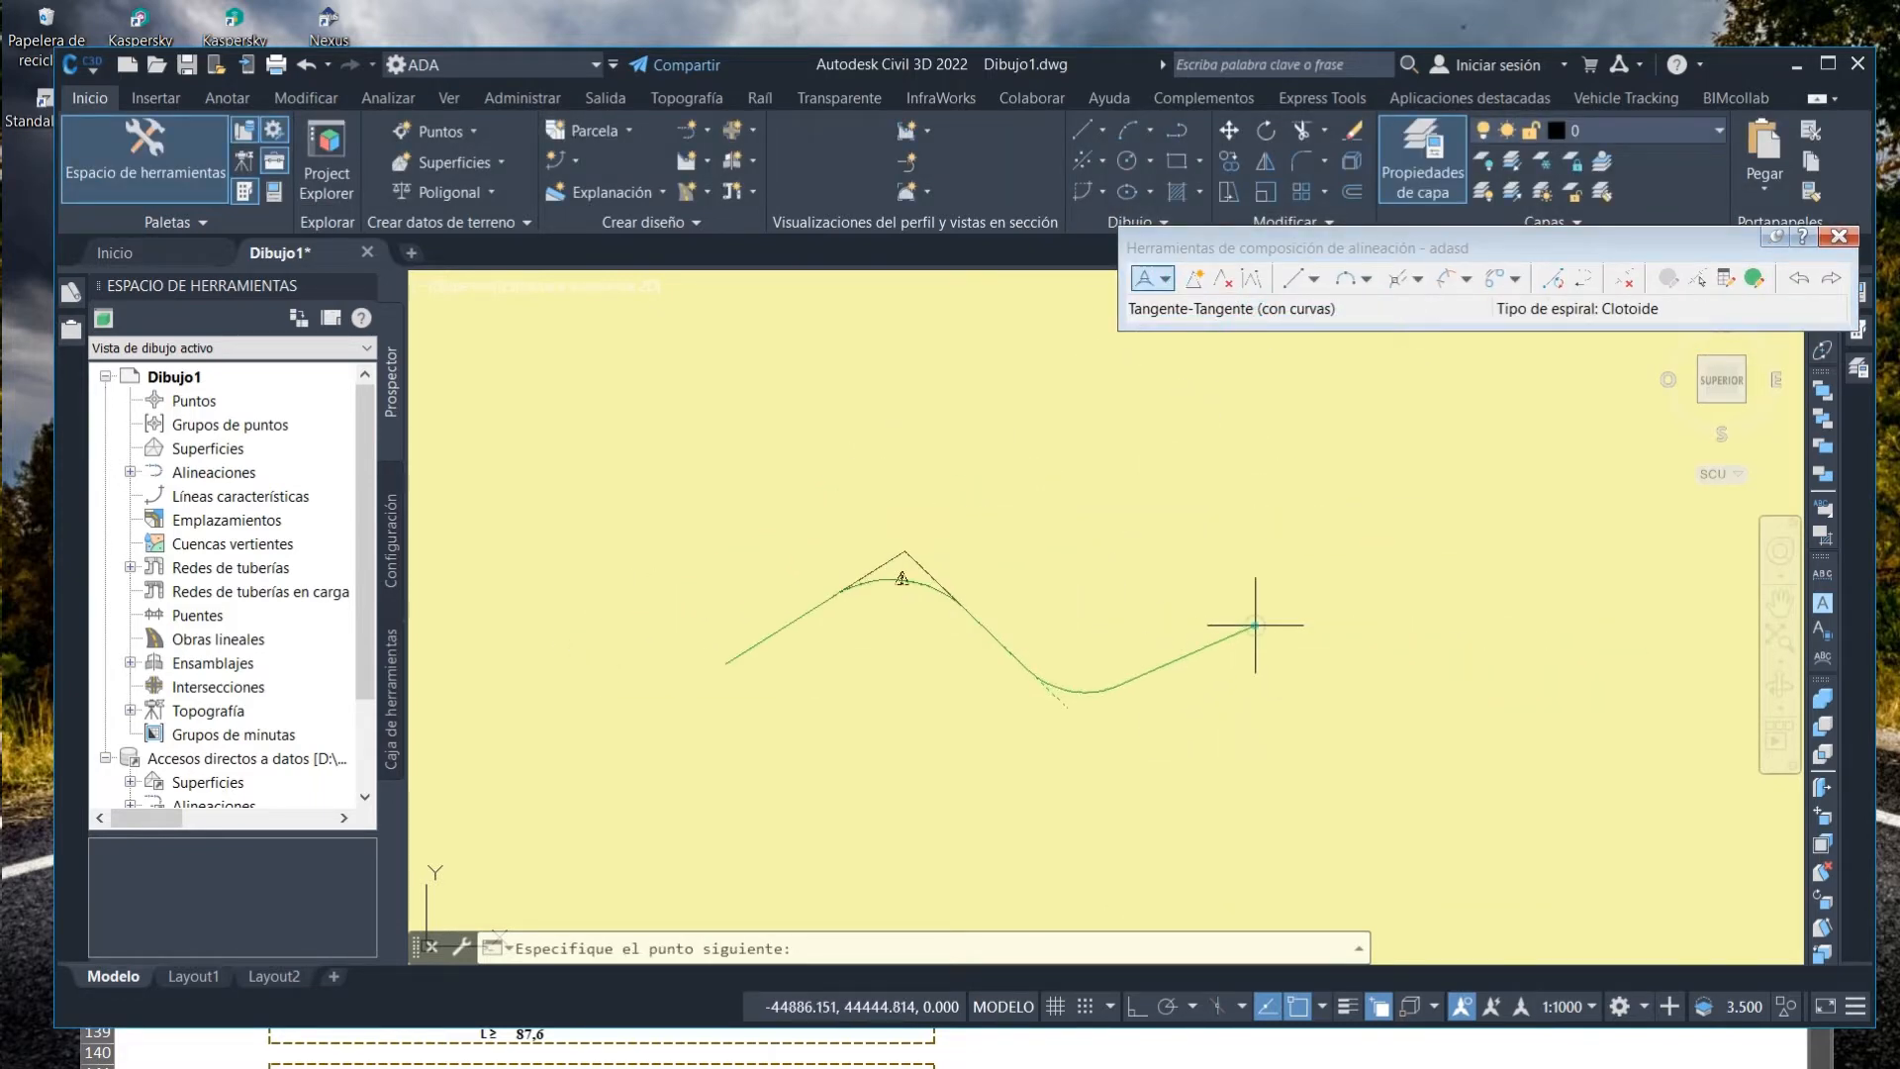
click(1401, 804)
click(1613, 633)
key(Return)
Inspect the norm warnings along the alignment and review the design speed and norms in the properties of adasd.
scroll(1094, 509, up, 5)
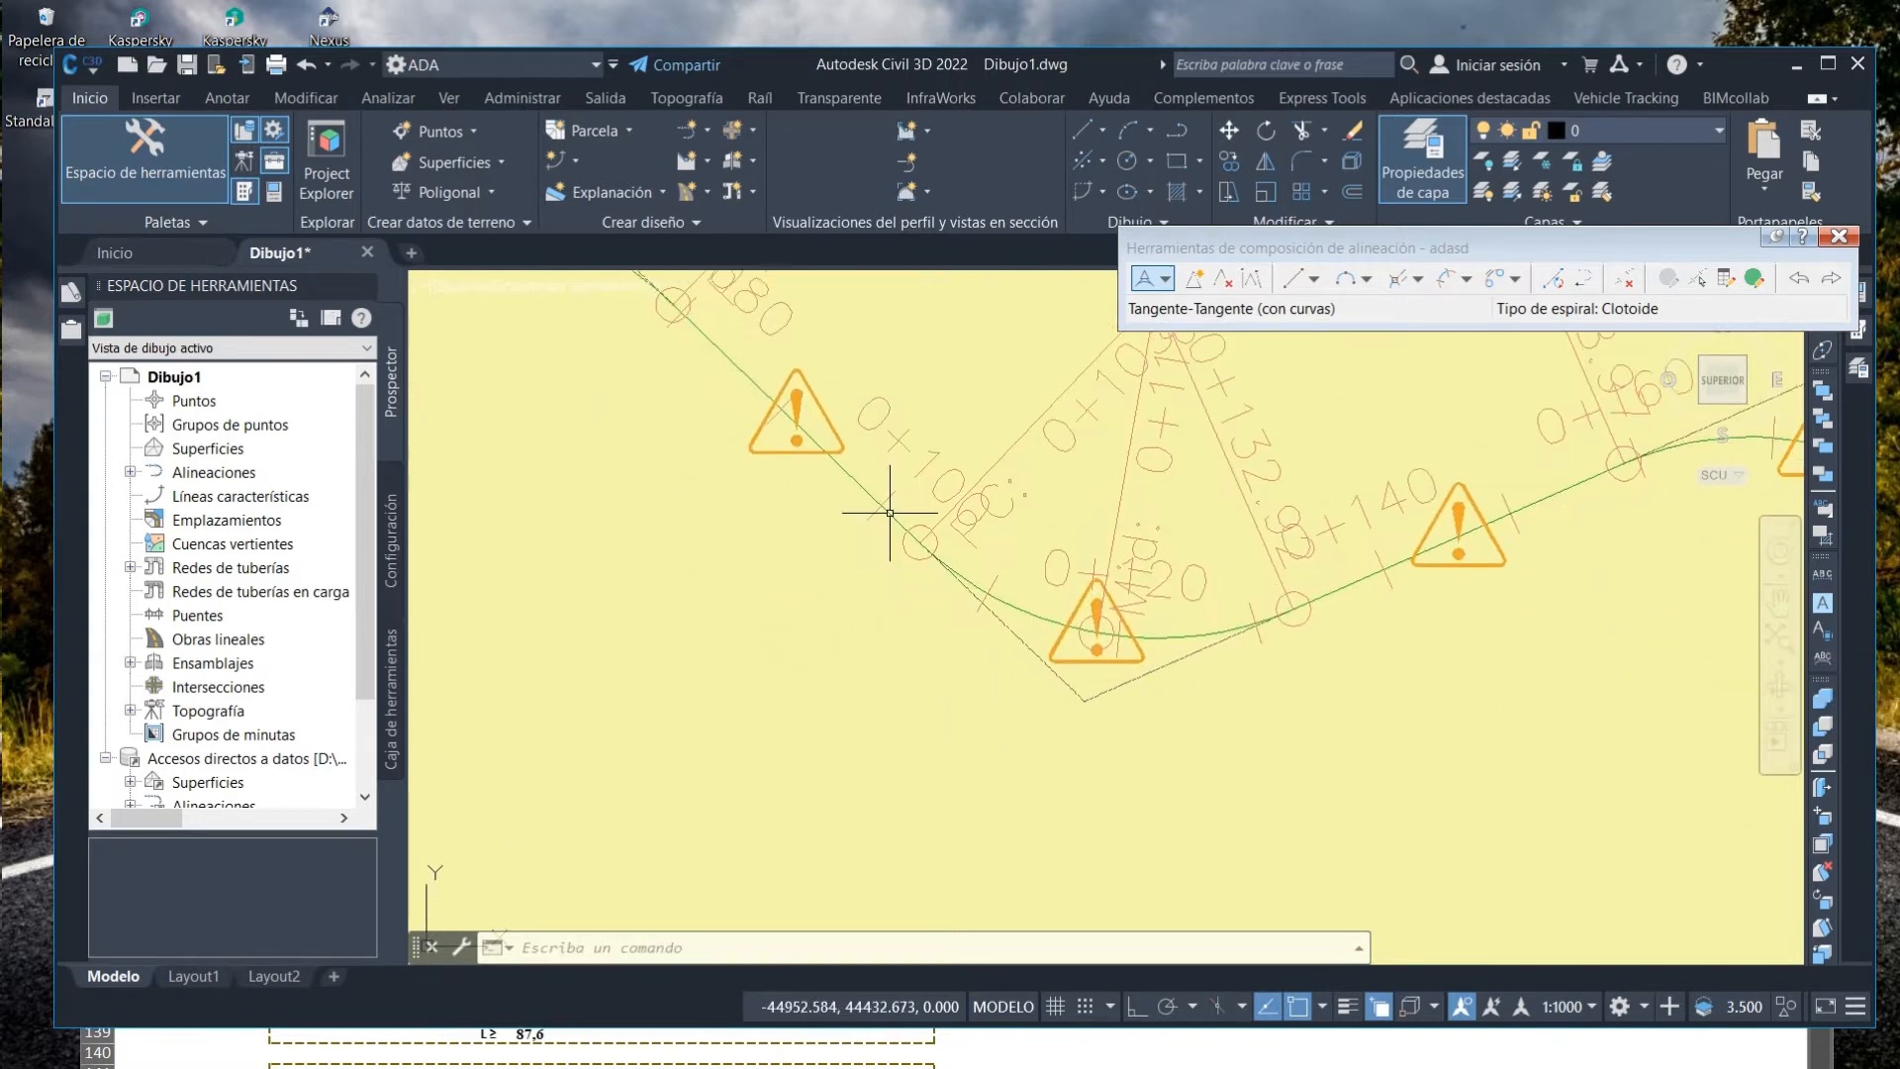
mouse_move(997, 551)
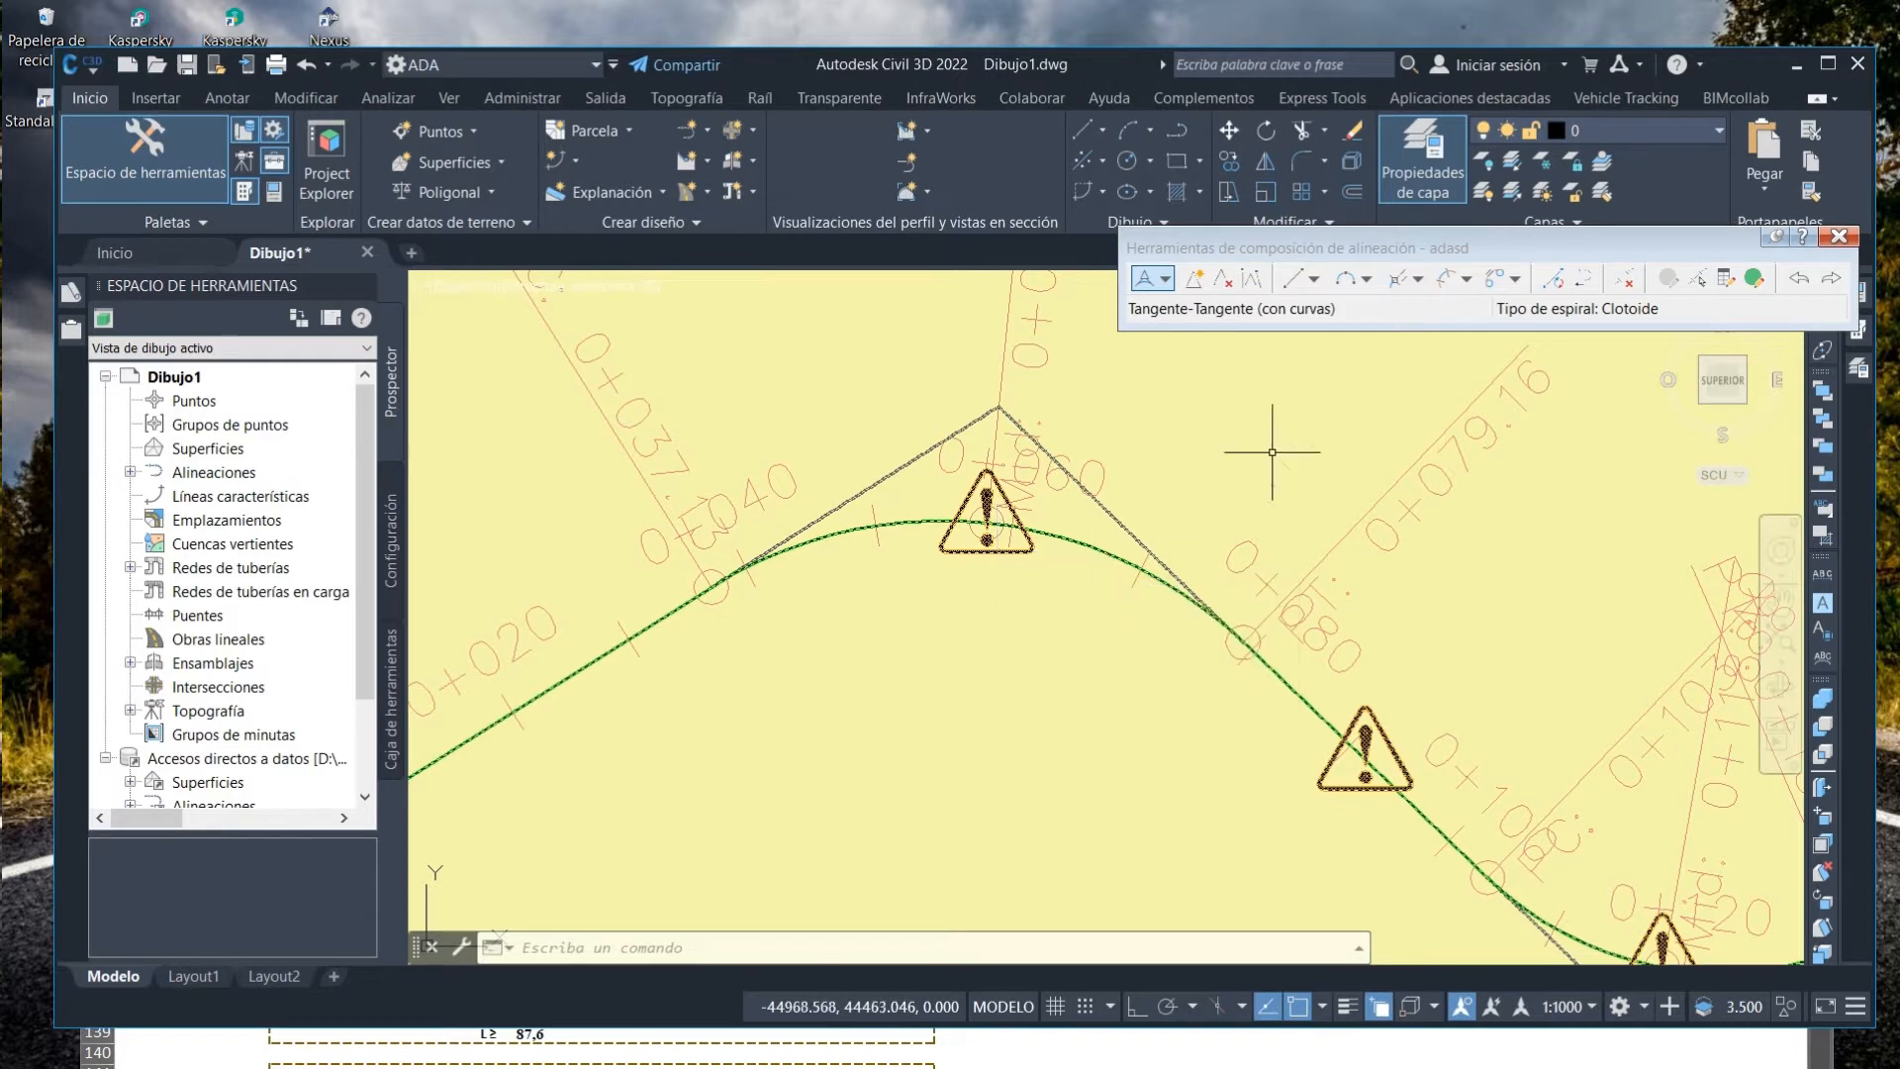
middle_drag(1272, 449, 1130, 475)
drag(1463, 254, 1377, 189)
click(962, 575)
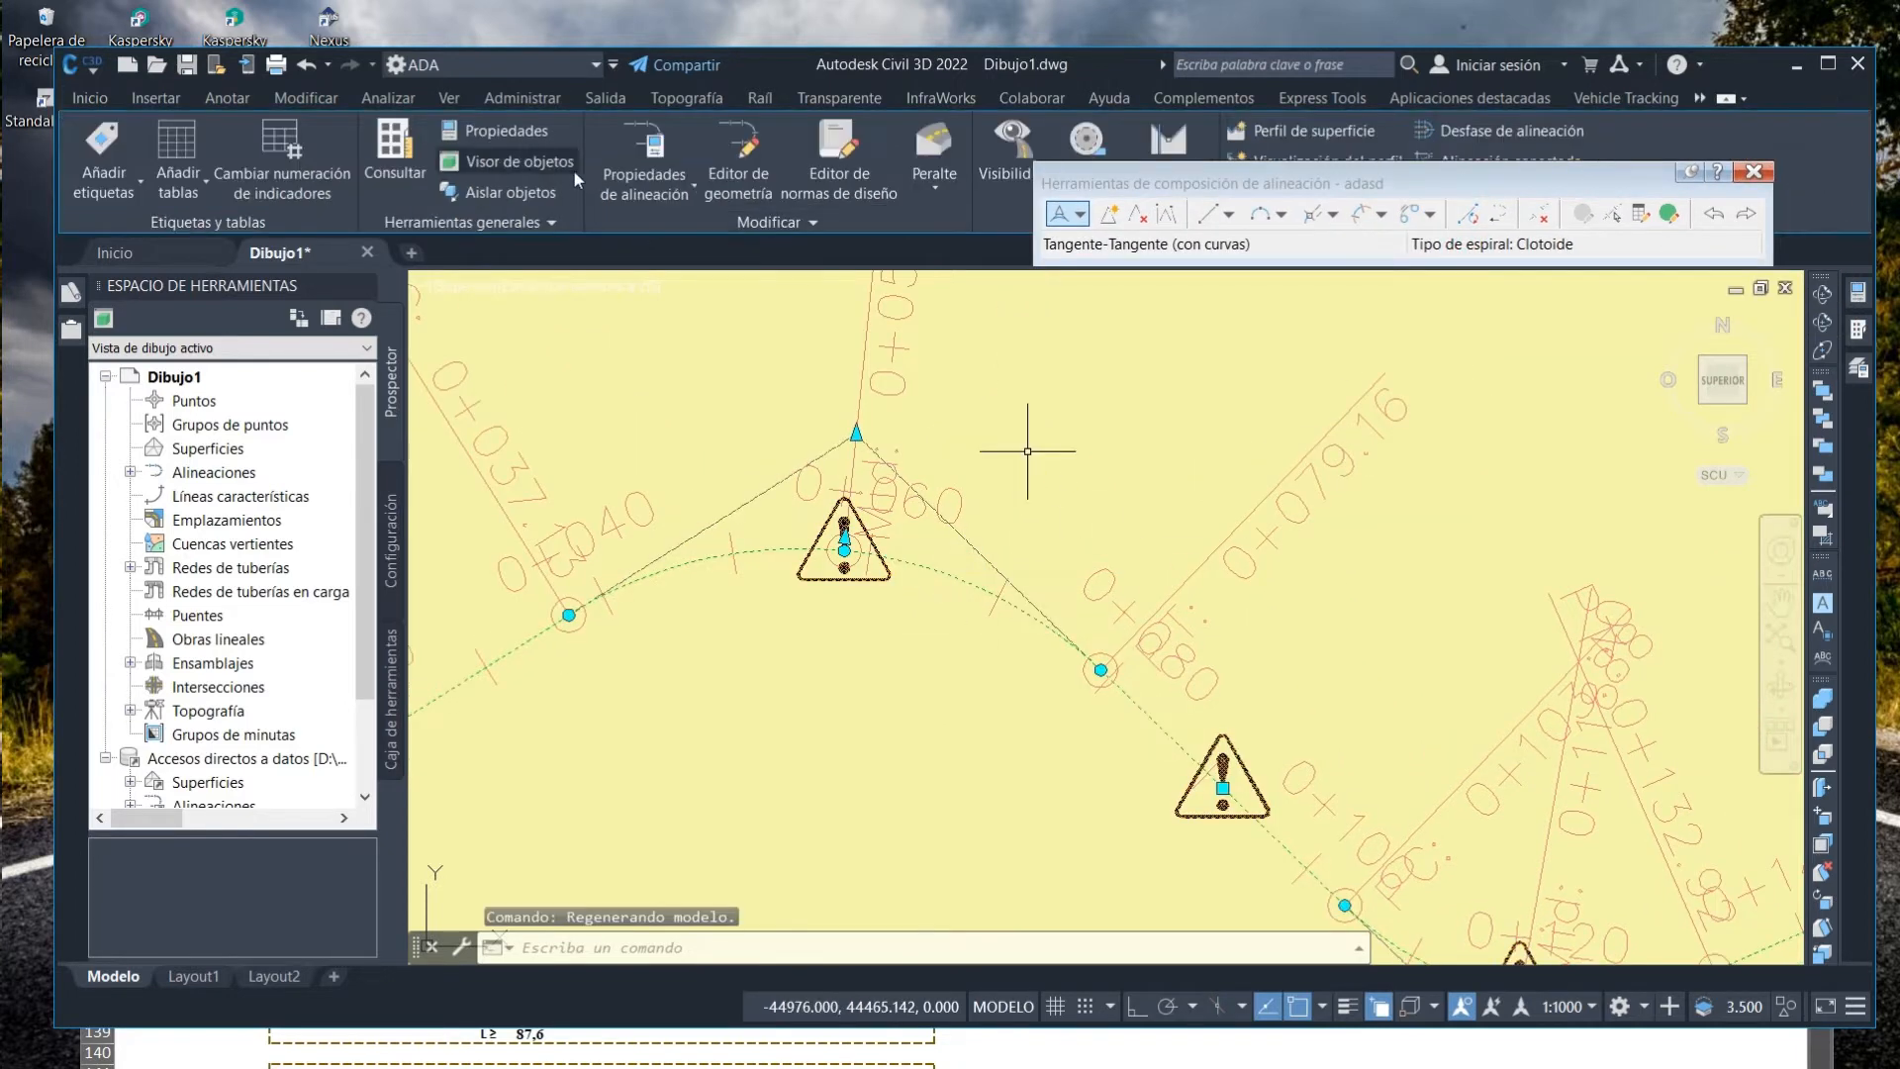
click(644, 149)
click(721, 323)
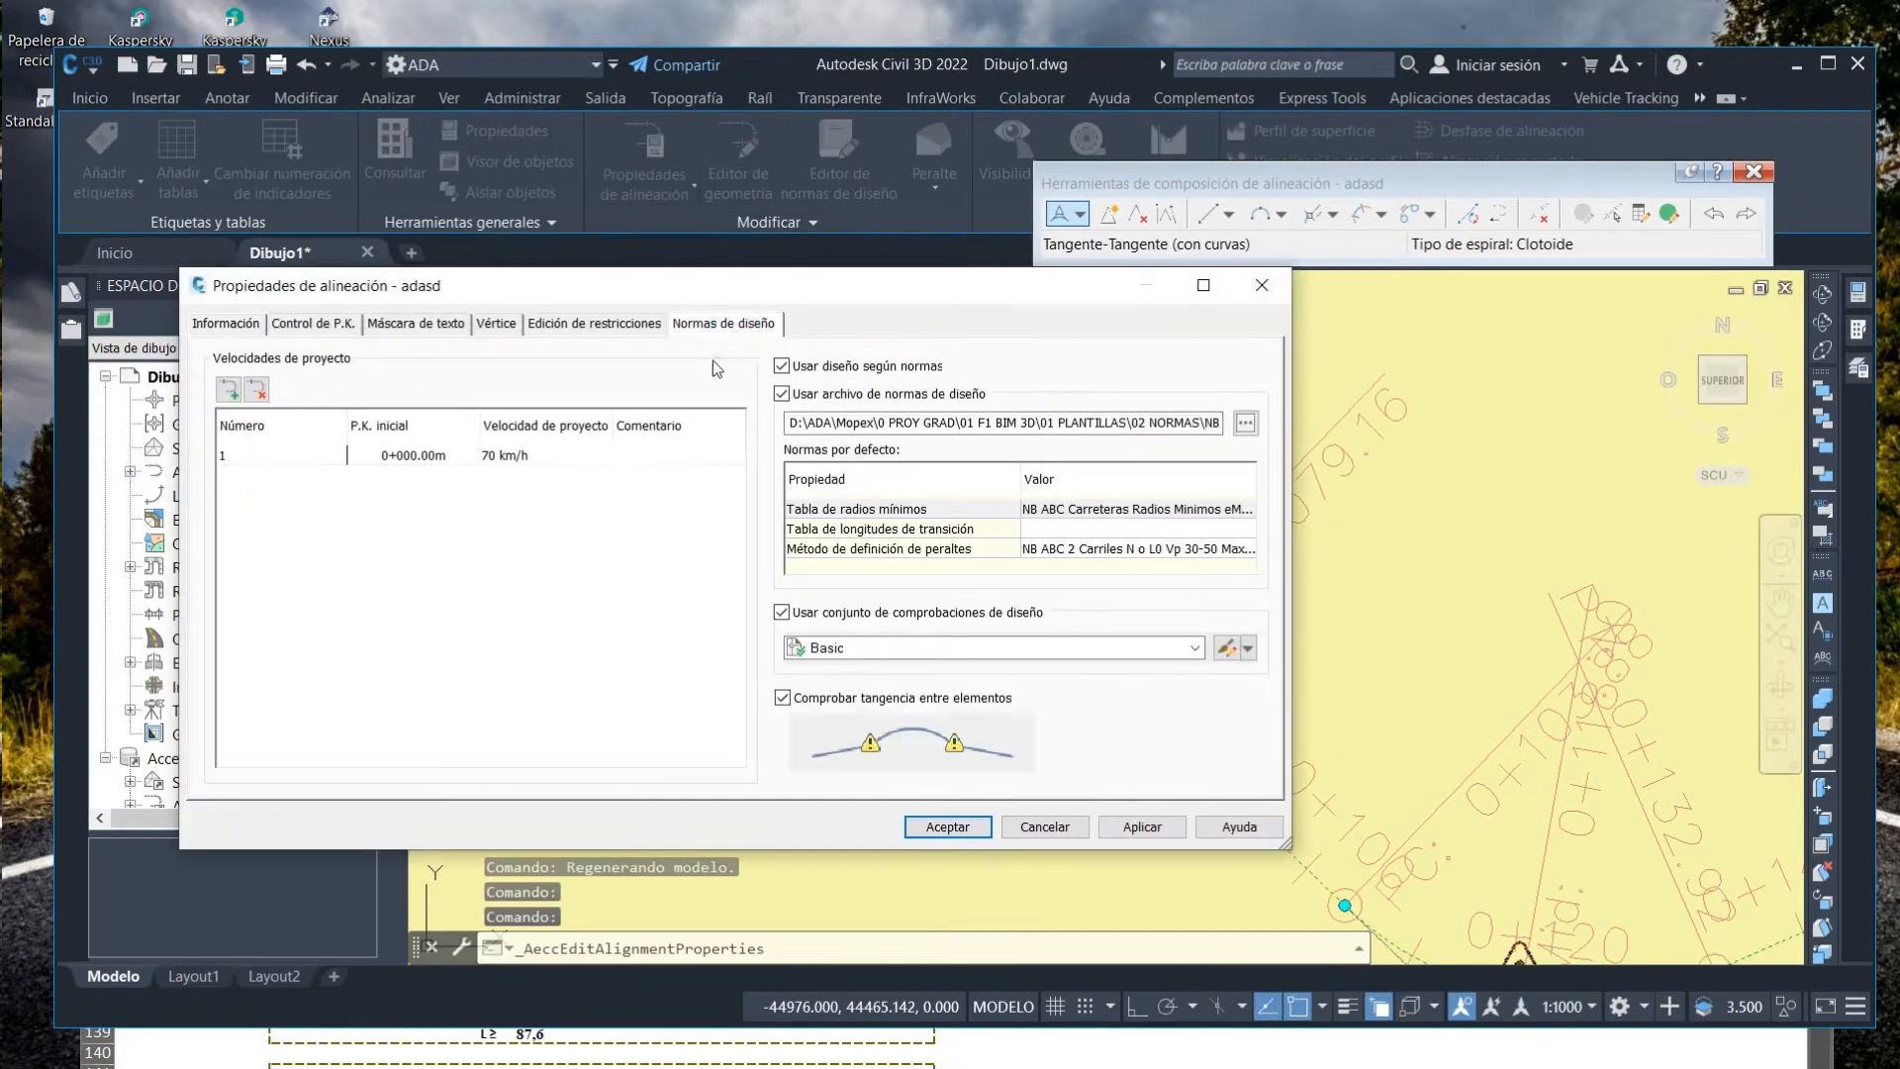
click(564, 460)
drag(744, 299, 687, 296)
click(988, 819)
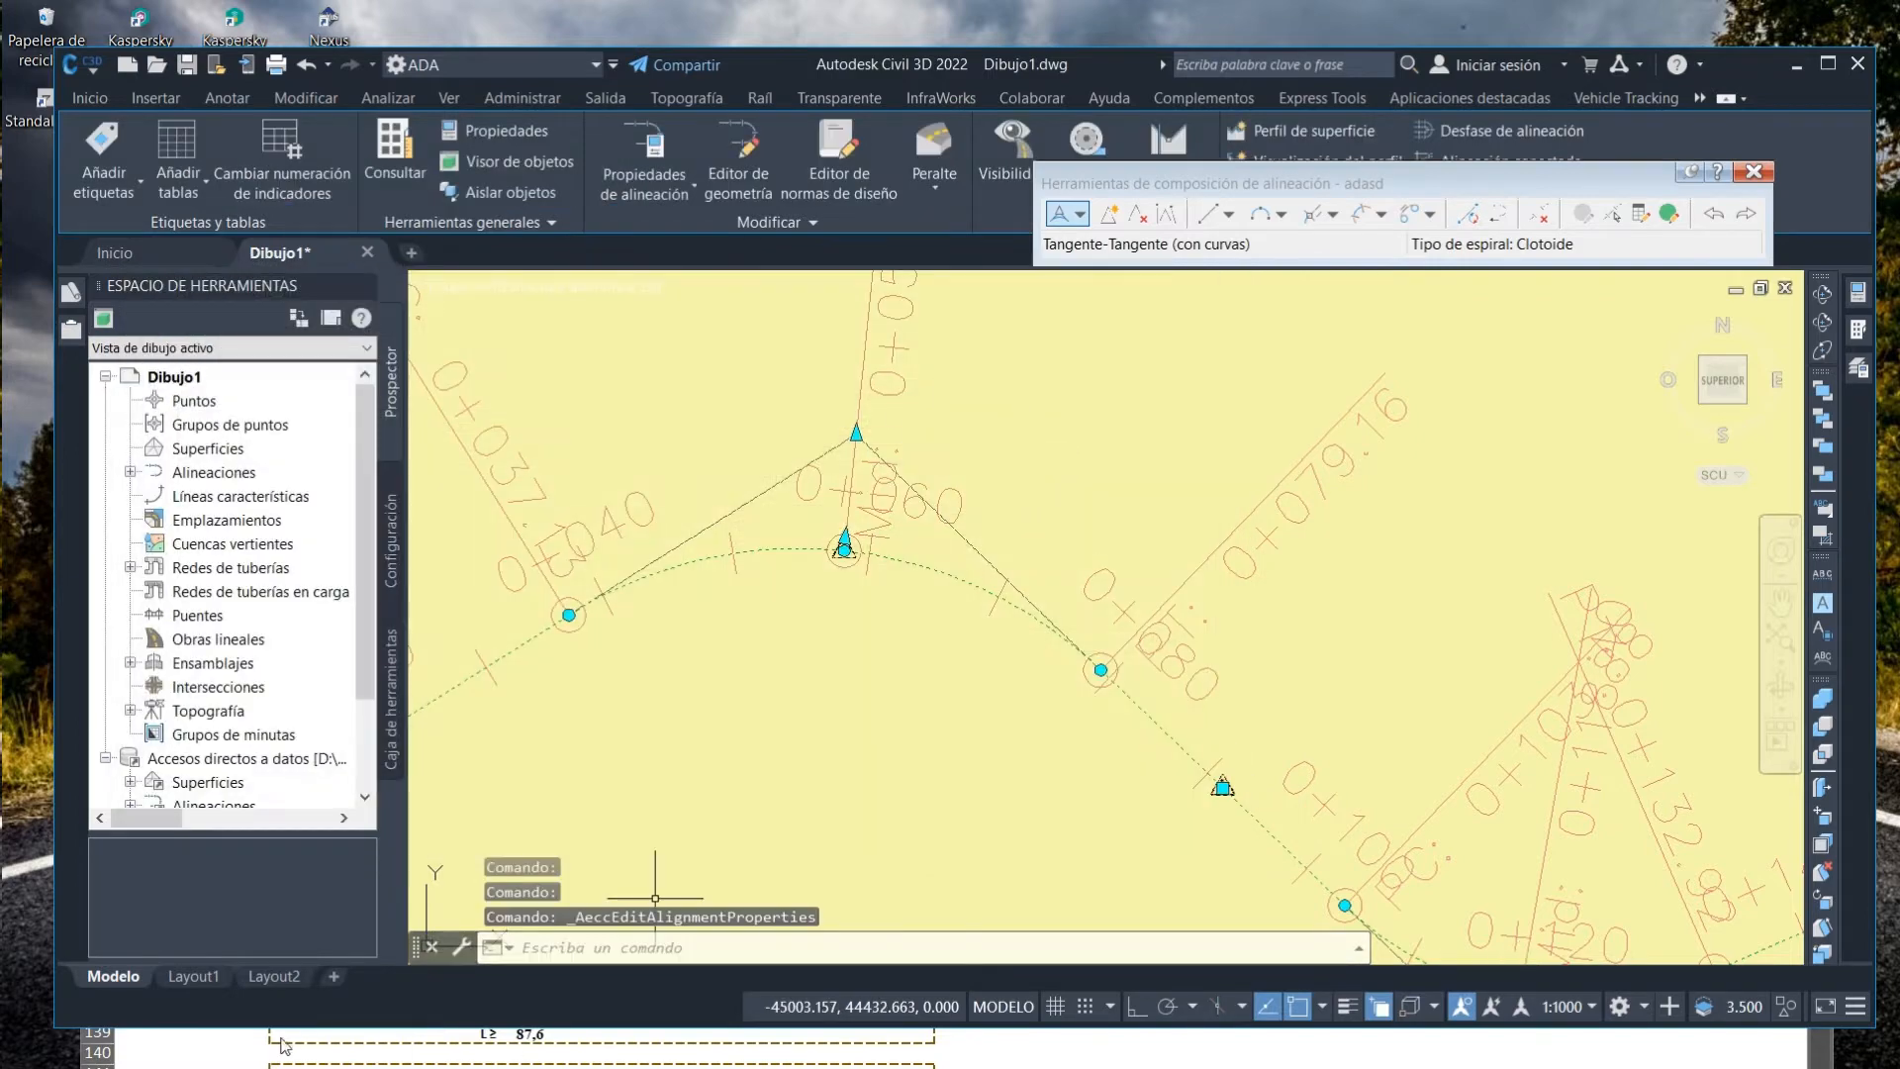
Switch to Excel to check Rmin in 00 DIS GEO.xlsm, and return to Civil 3D to examine the first curve's warning.
click(285, 1045)
scroll(1188, 686, up, 20)
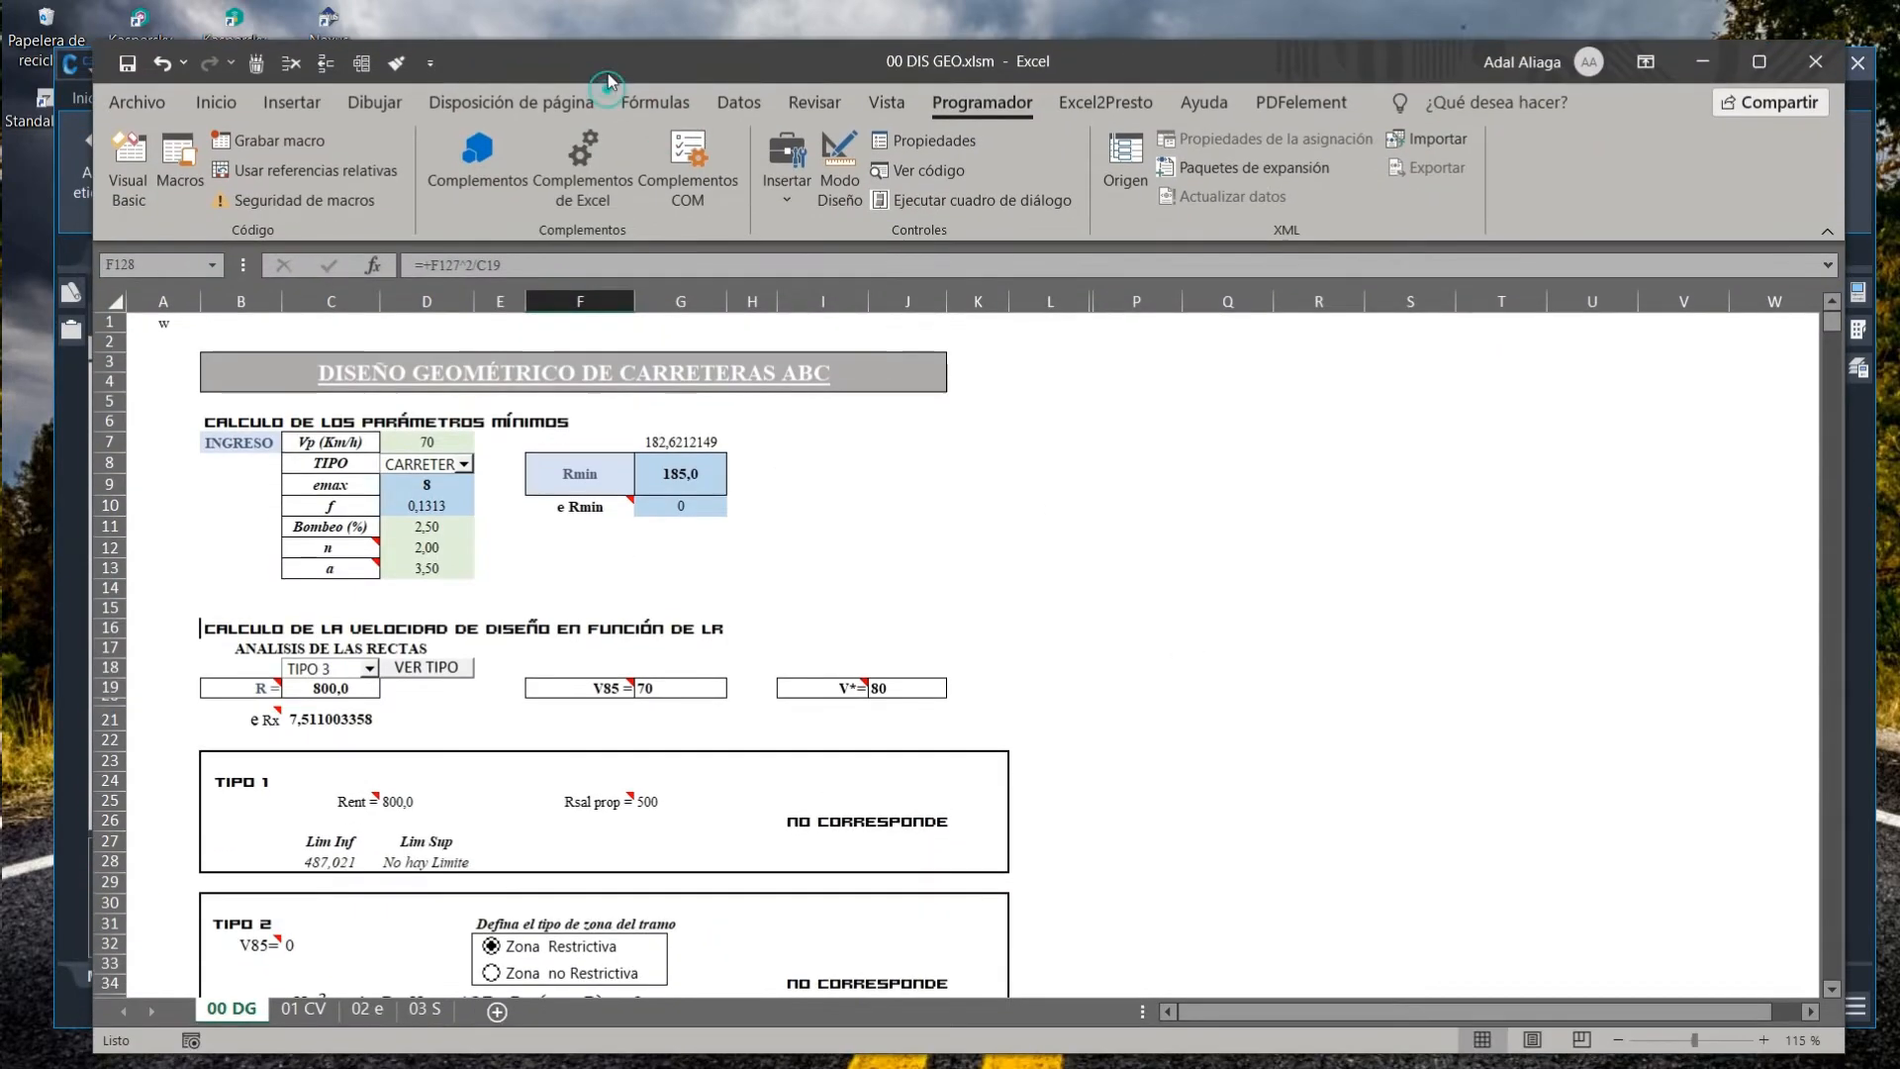
click(696, 485)
click(1702, 57)
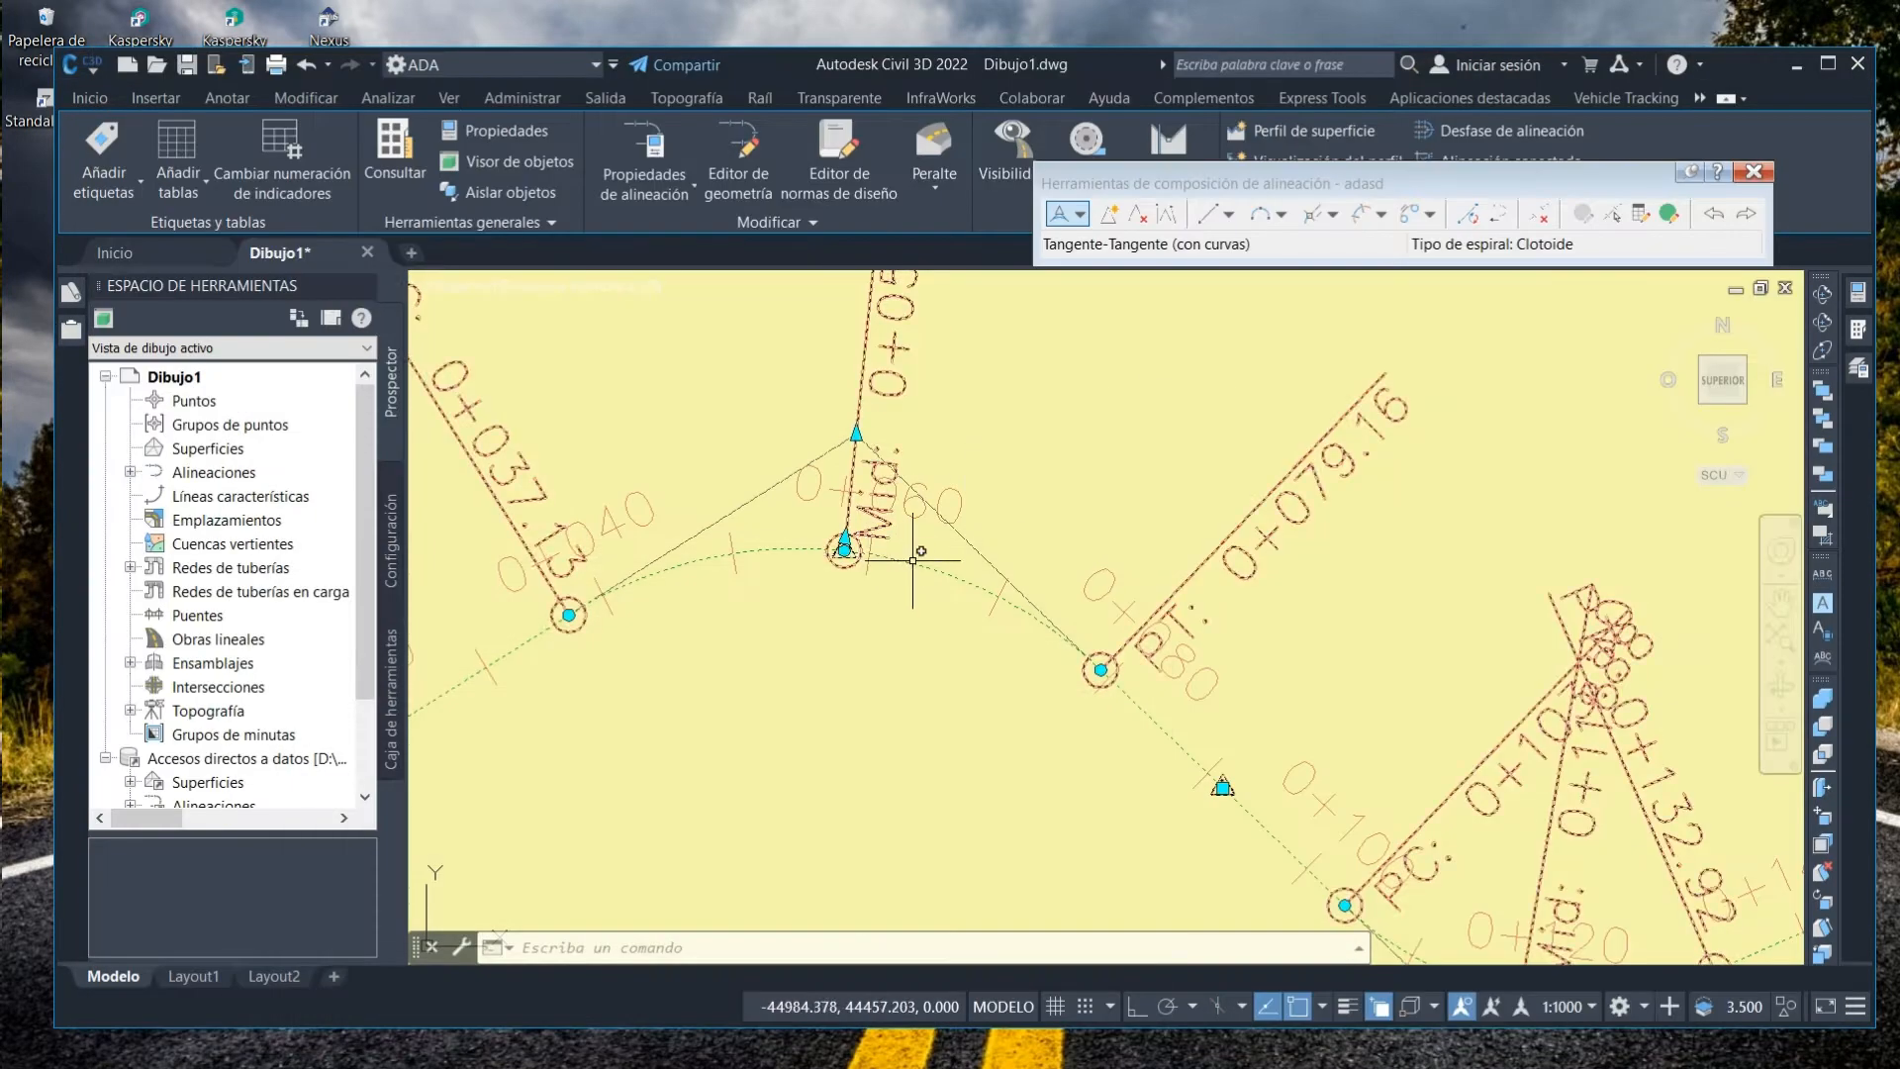
key(Escape)
scroll(851, 554, up, 4)
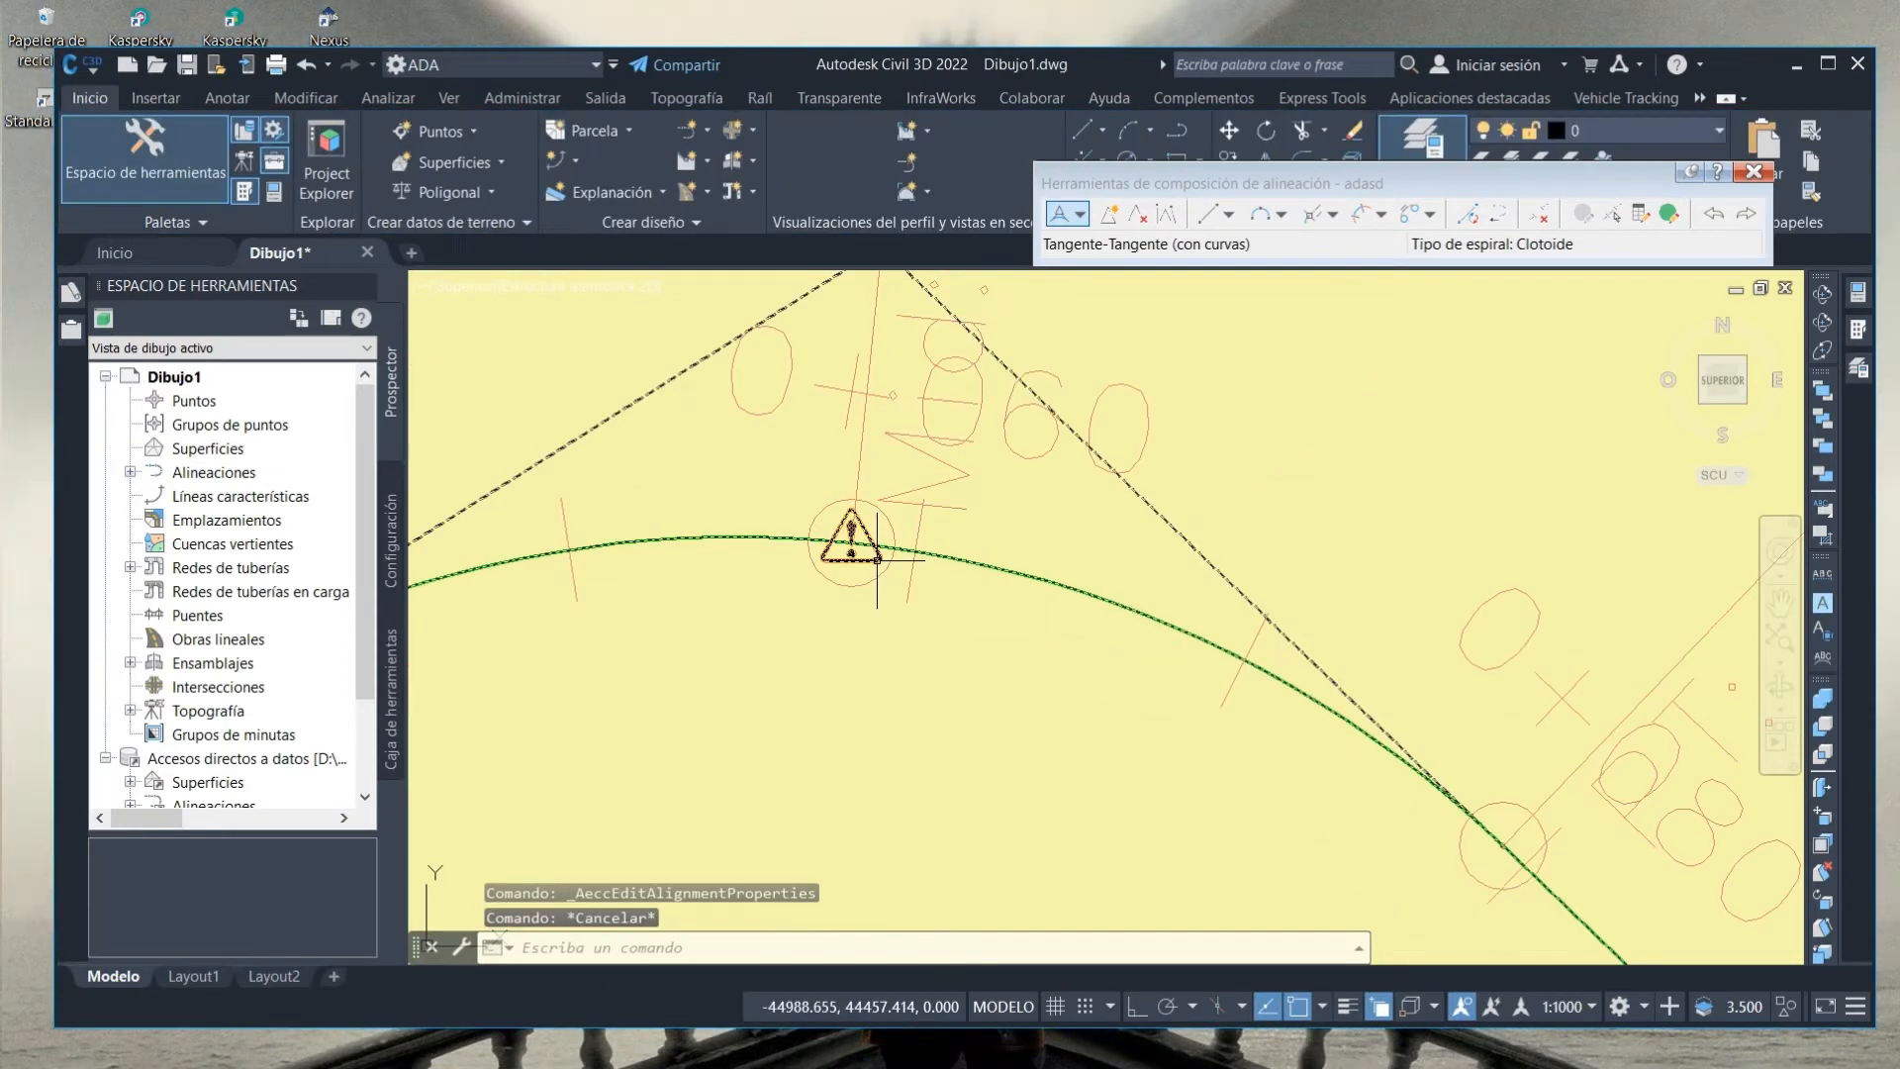
scroll(859, 559, down, 3)
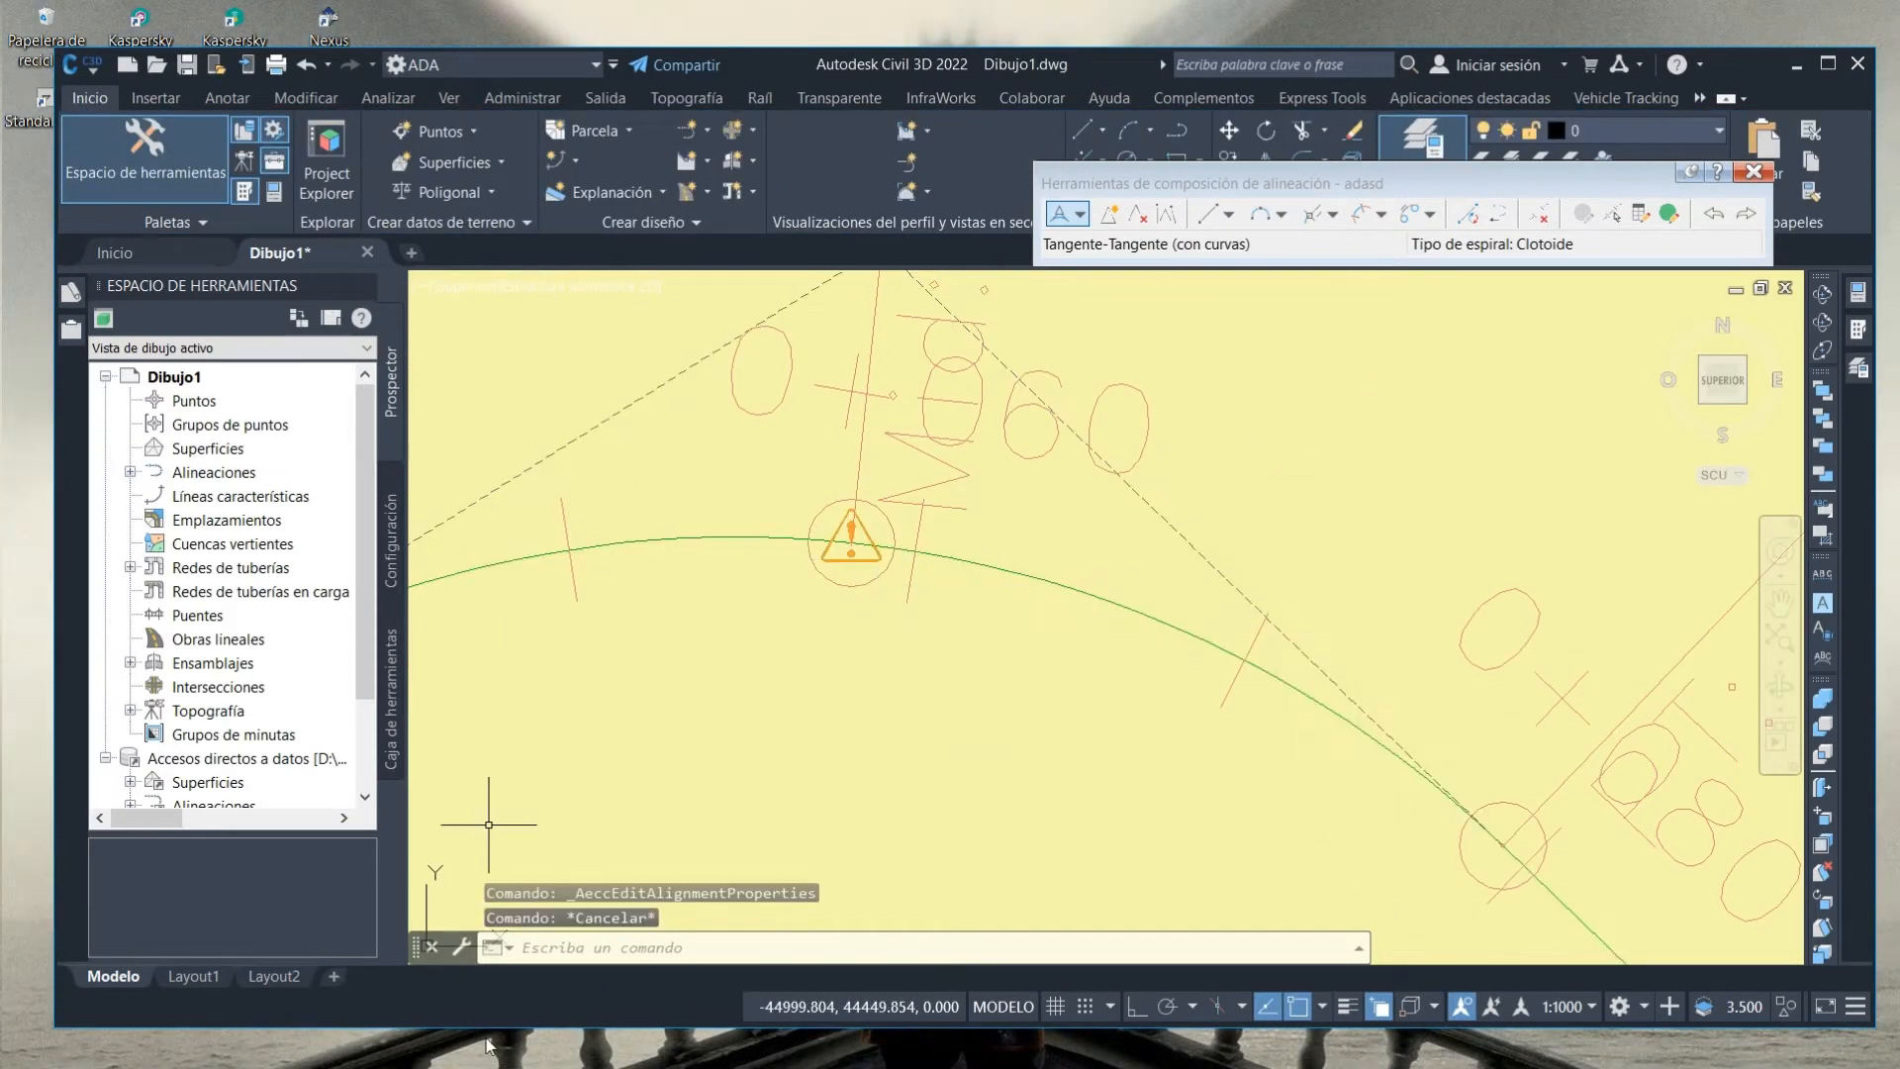
Switch to Excel and examine the design speed Vp and the minimum radius Rmin on sheet 00 DG.
key(alt+Tab)
click(884, 541)
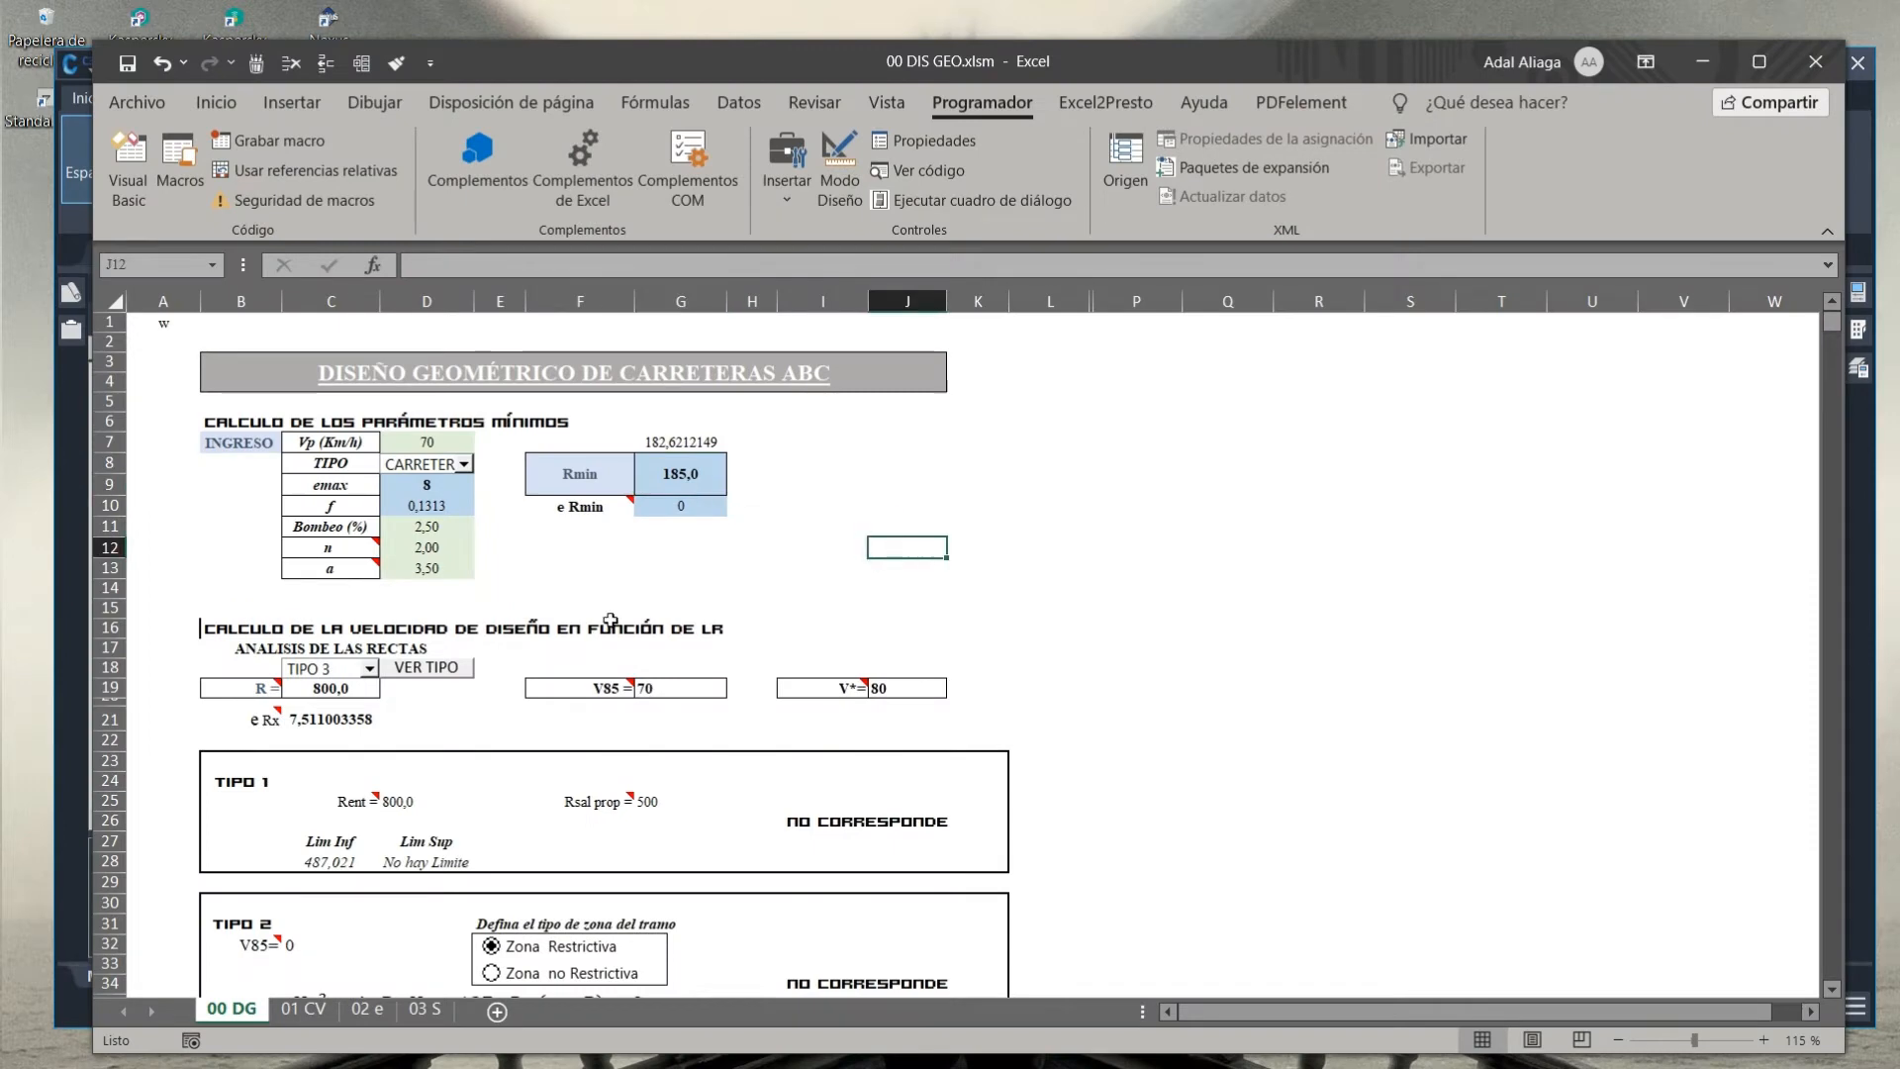
click(707, 548)
drag(715, 463, 760, 457)
click(804, 443)
click(722, 479)
drag(903, 62, 1198, 59)
Return to Civil 3D and examine the norm warning on the alignment's second curve.
click(322, 262)
scroll(1108, 451, down, 7)
middle_drag(1357, 535, 1247, 458)
scroll(1247, 457, up, 4)
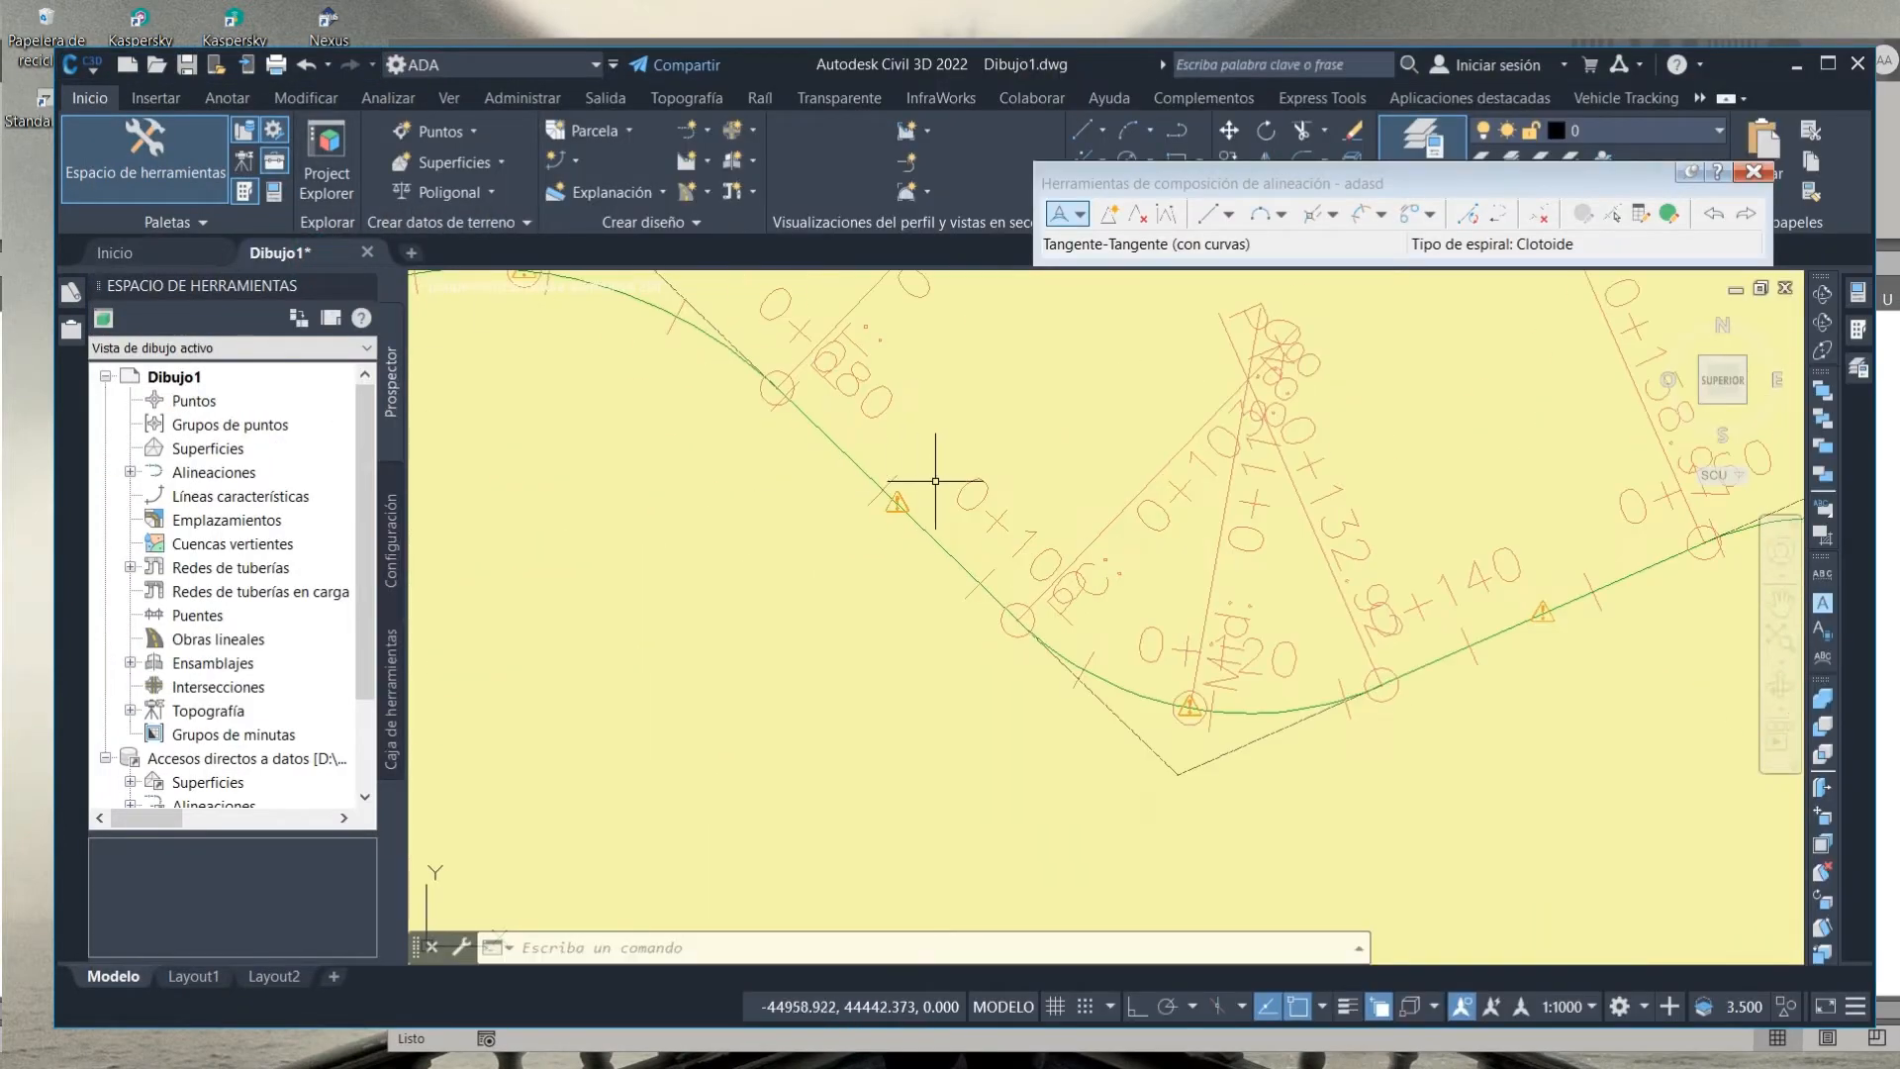
scroll(1178, 707, up, 4)
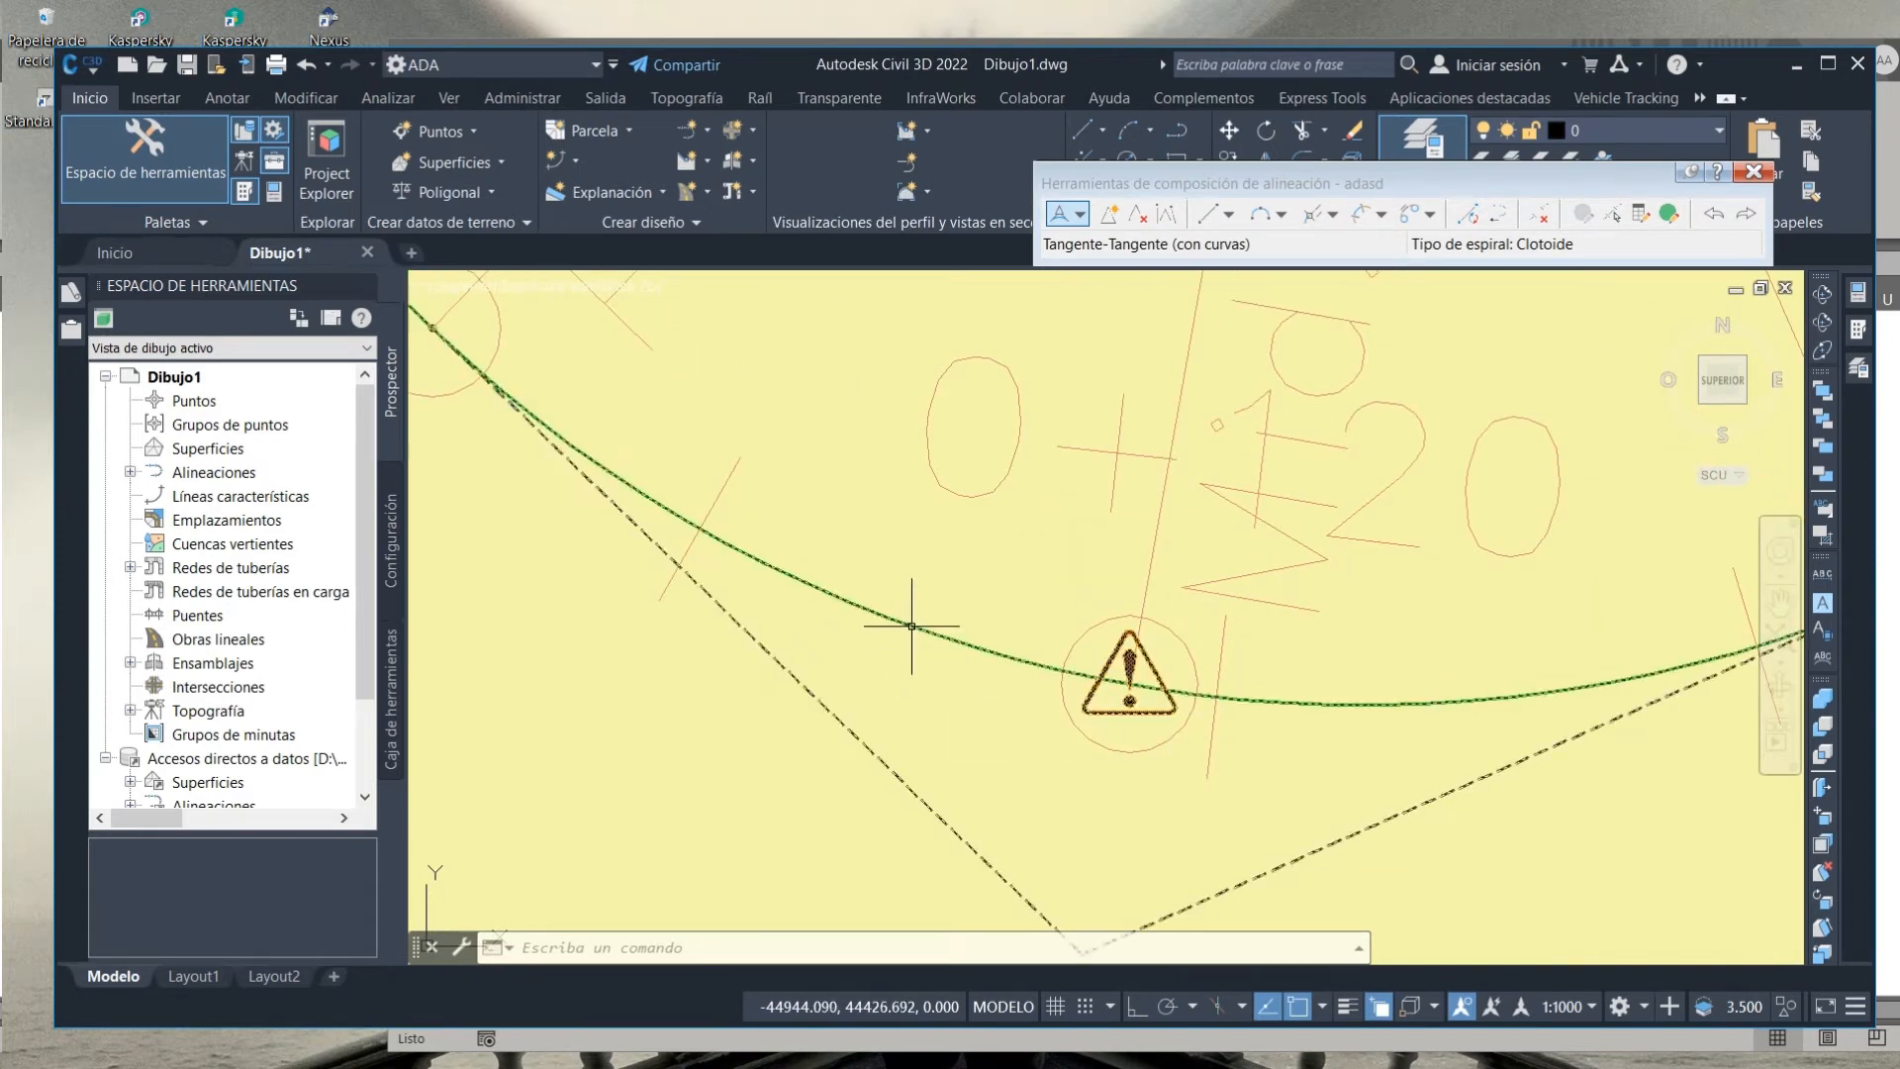
Open the alignment entities table, review the data of the entities that violate the norms, and close it.
click(1669, 214)
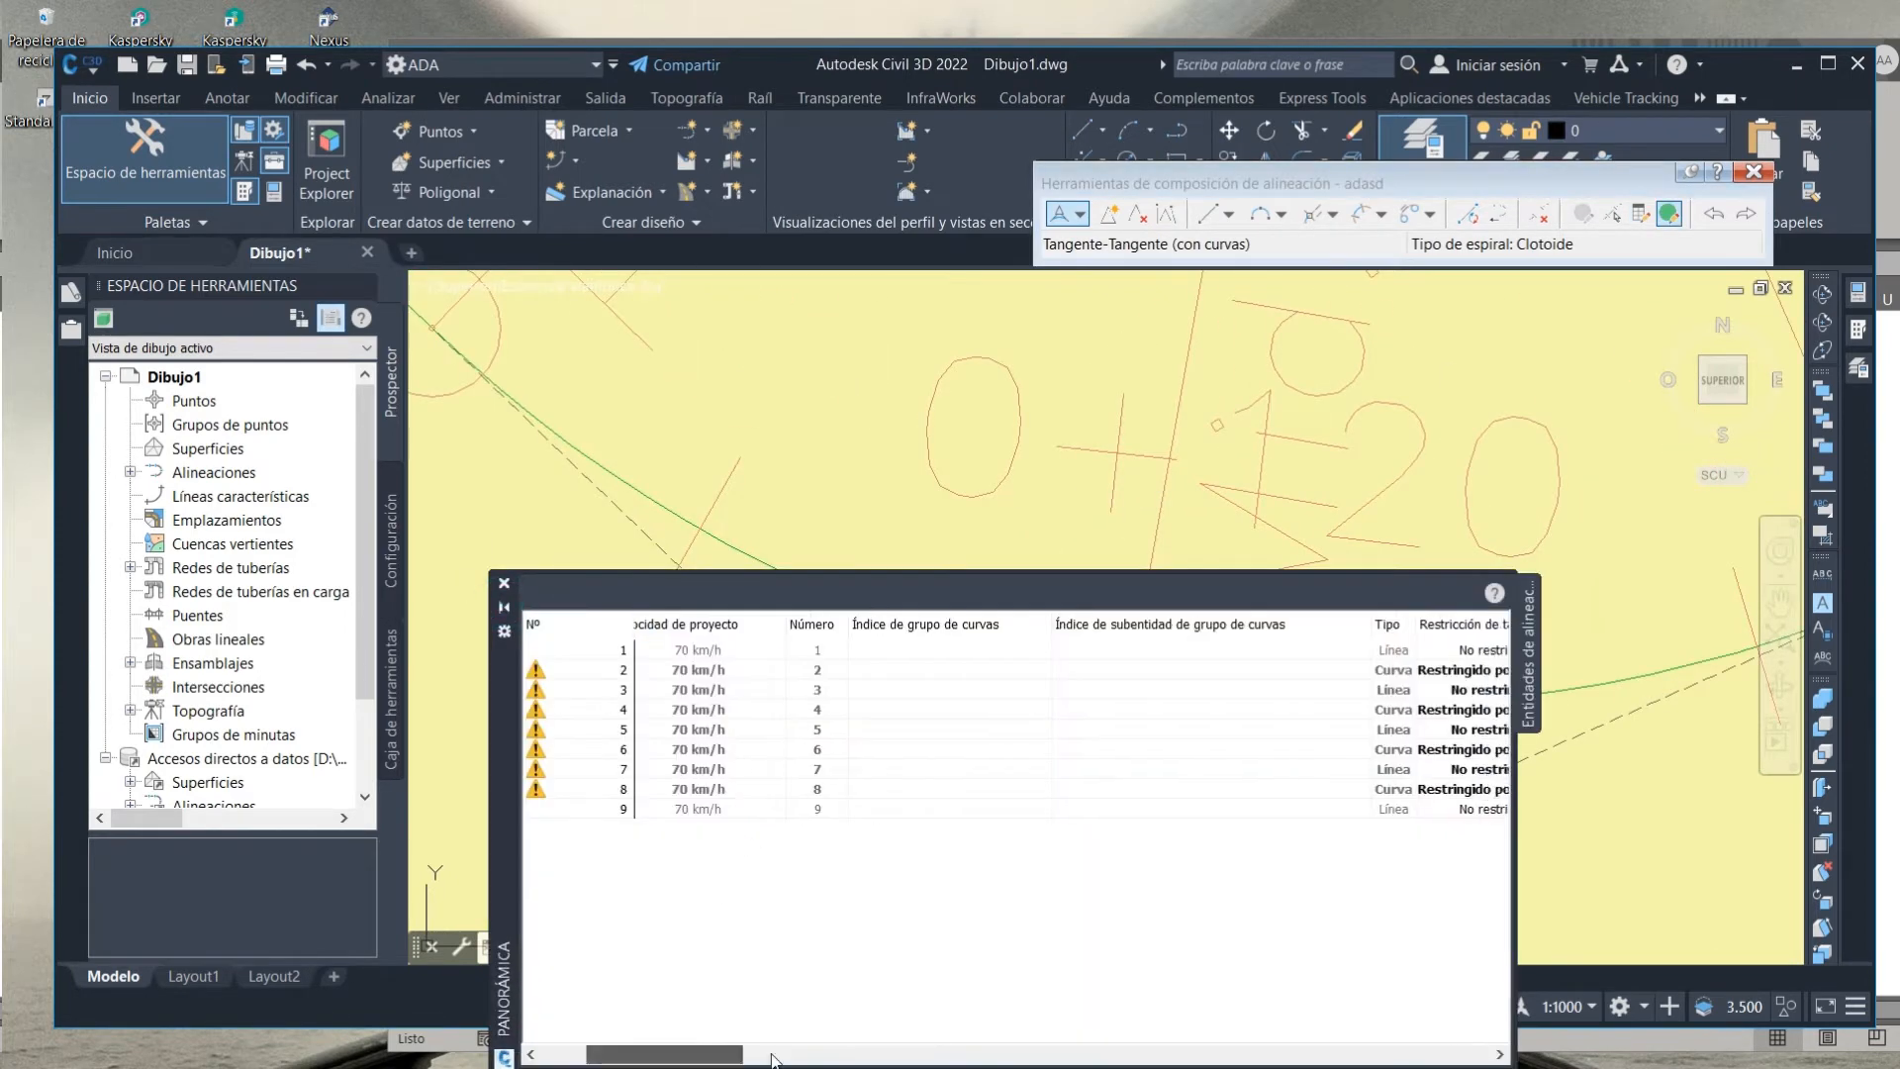
mouse_move(673, 1055)
mouse_down()
mouse_move(1049, 1053)
mouse_move(985, 1055)
mouse_up()
scroll(858, 584, down, 10)
scroll(857, 581, up, 4)
click(503, 584)
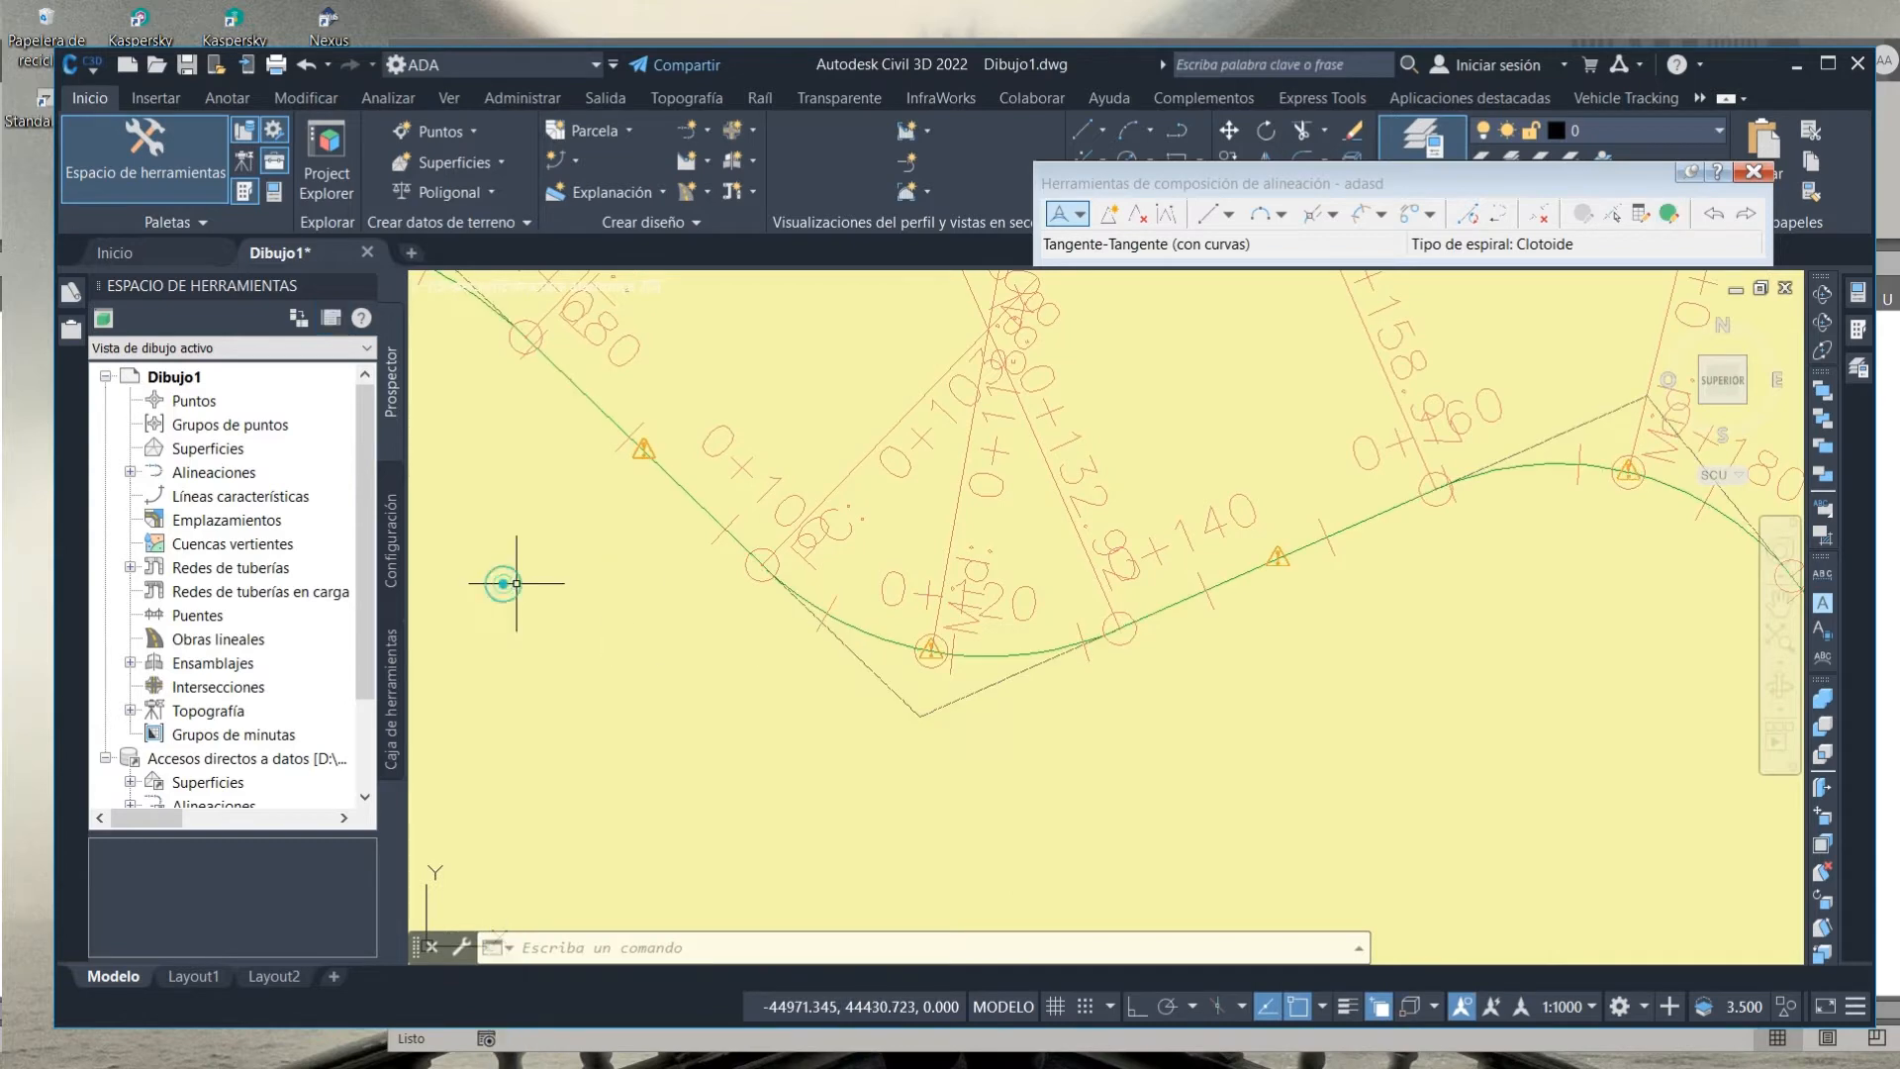
Look over the whole alignment and the warning symbol at the middle of its first curve.
scroll(831, 599, down, 5)
scroll(701, 489, up, 5)
scroll(789, 593, down, 5)
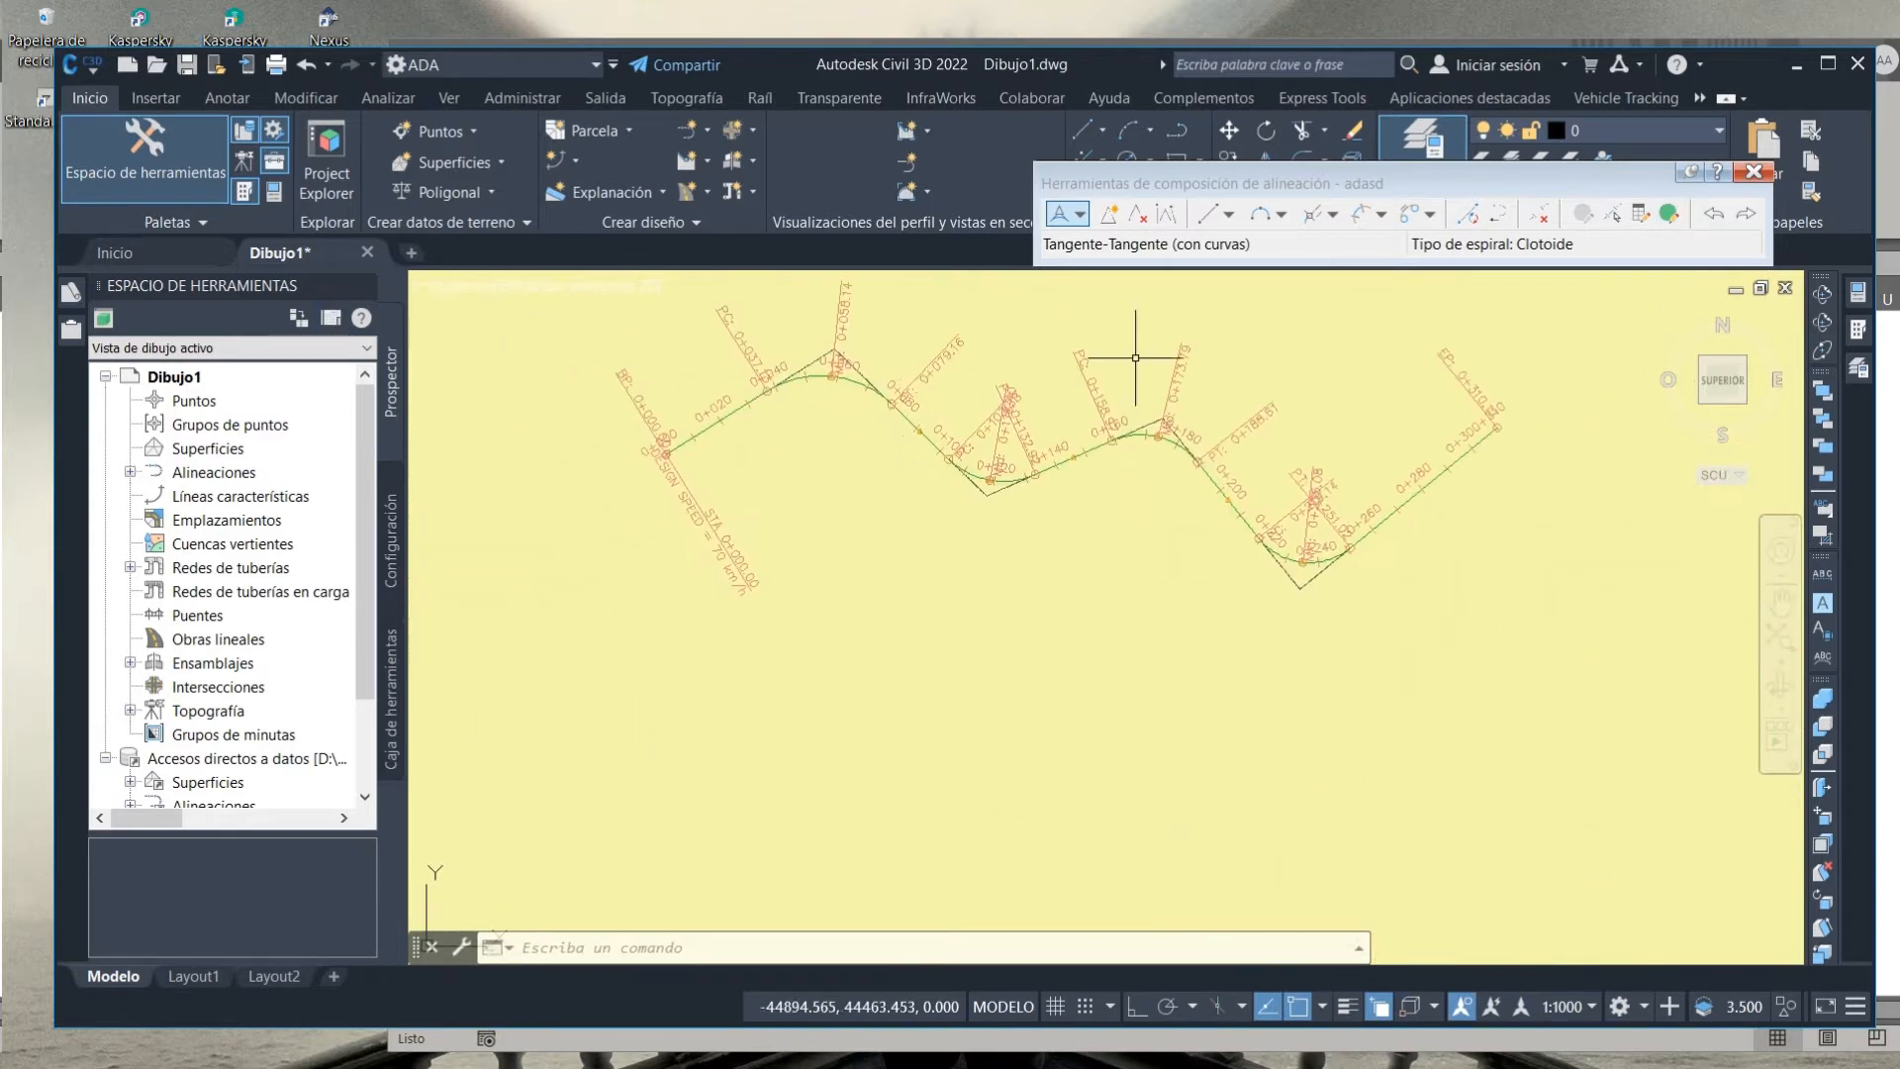
click(859, 462)
click(1131, 374)
middle_drag(1084, 358, 1074, 496)
scroll(763, 652, up, 8)
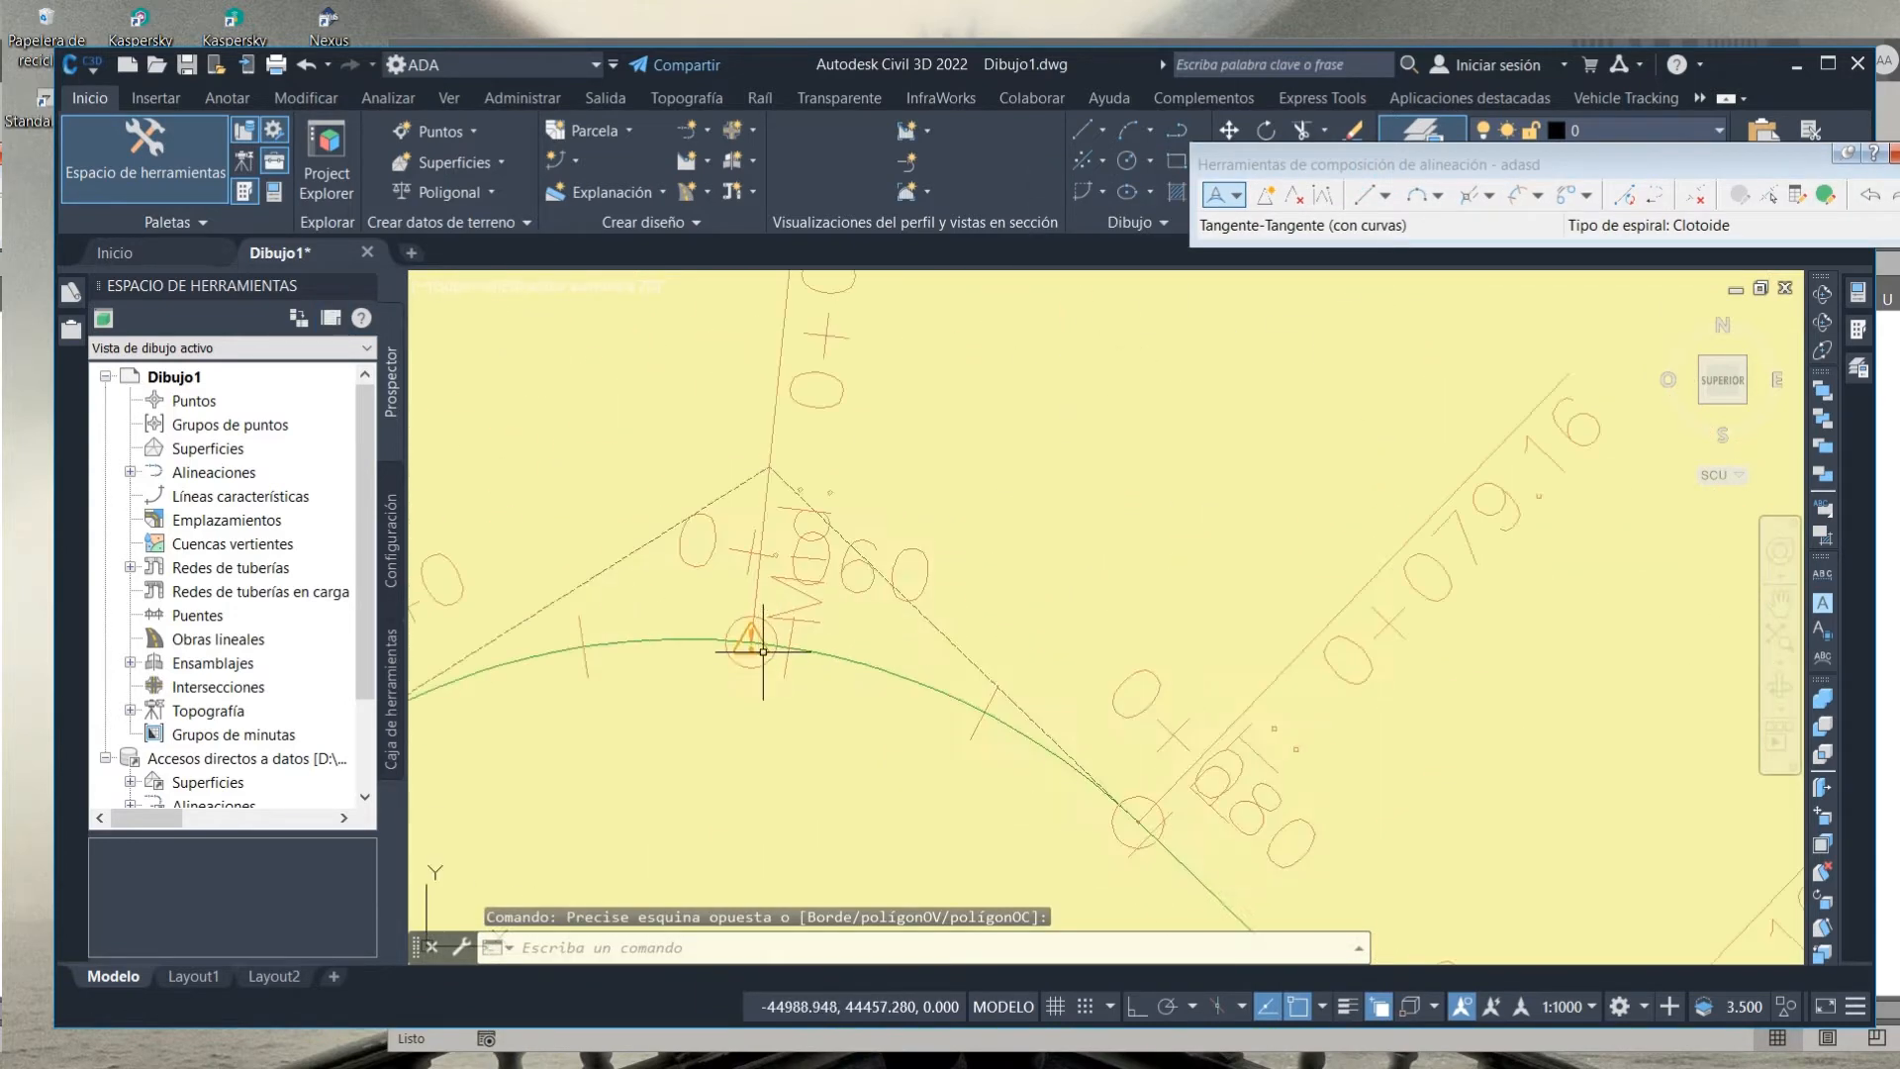
Set the design speed in the properties of alignment adasd to 90 km/h.
scroll(732, 693, down, 4)
click(814, 570)
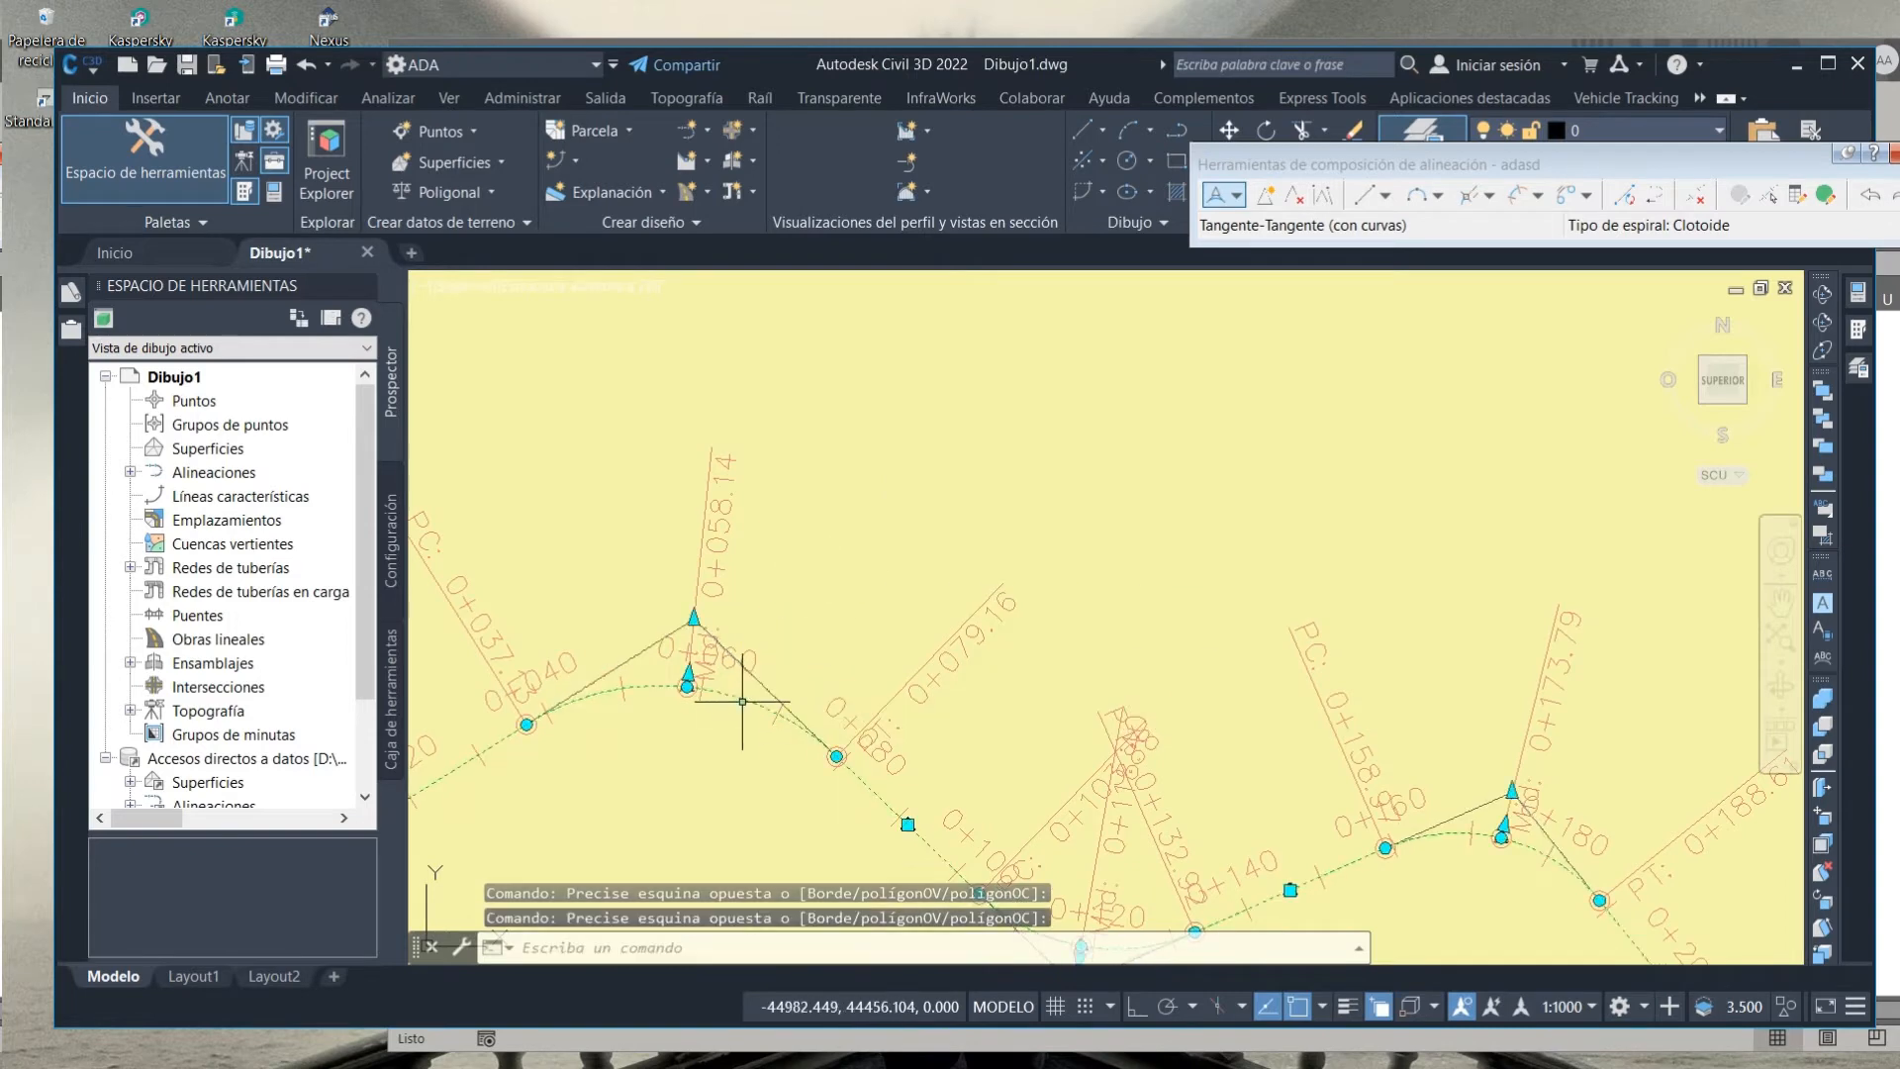
click(743, 701)
click(644, 163)
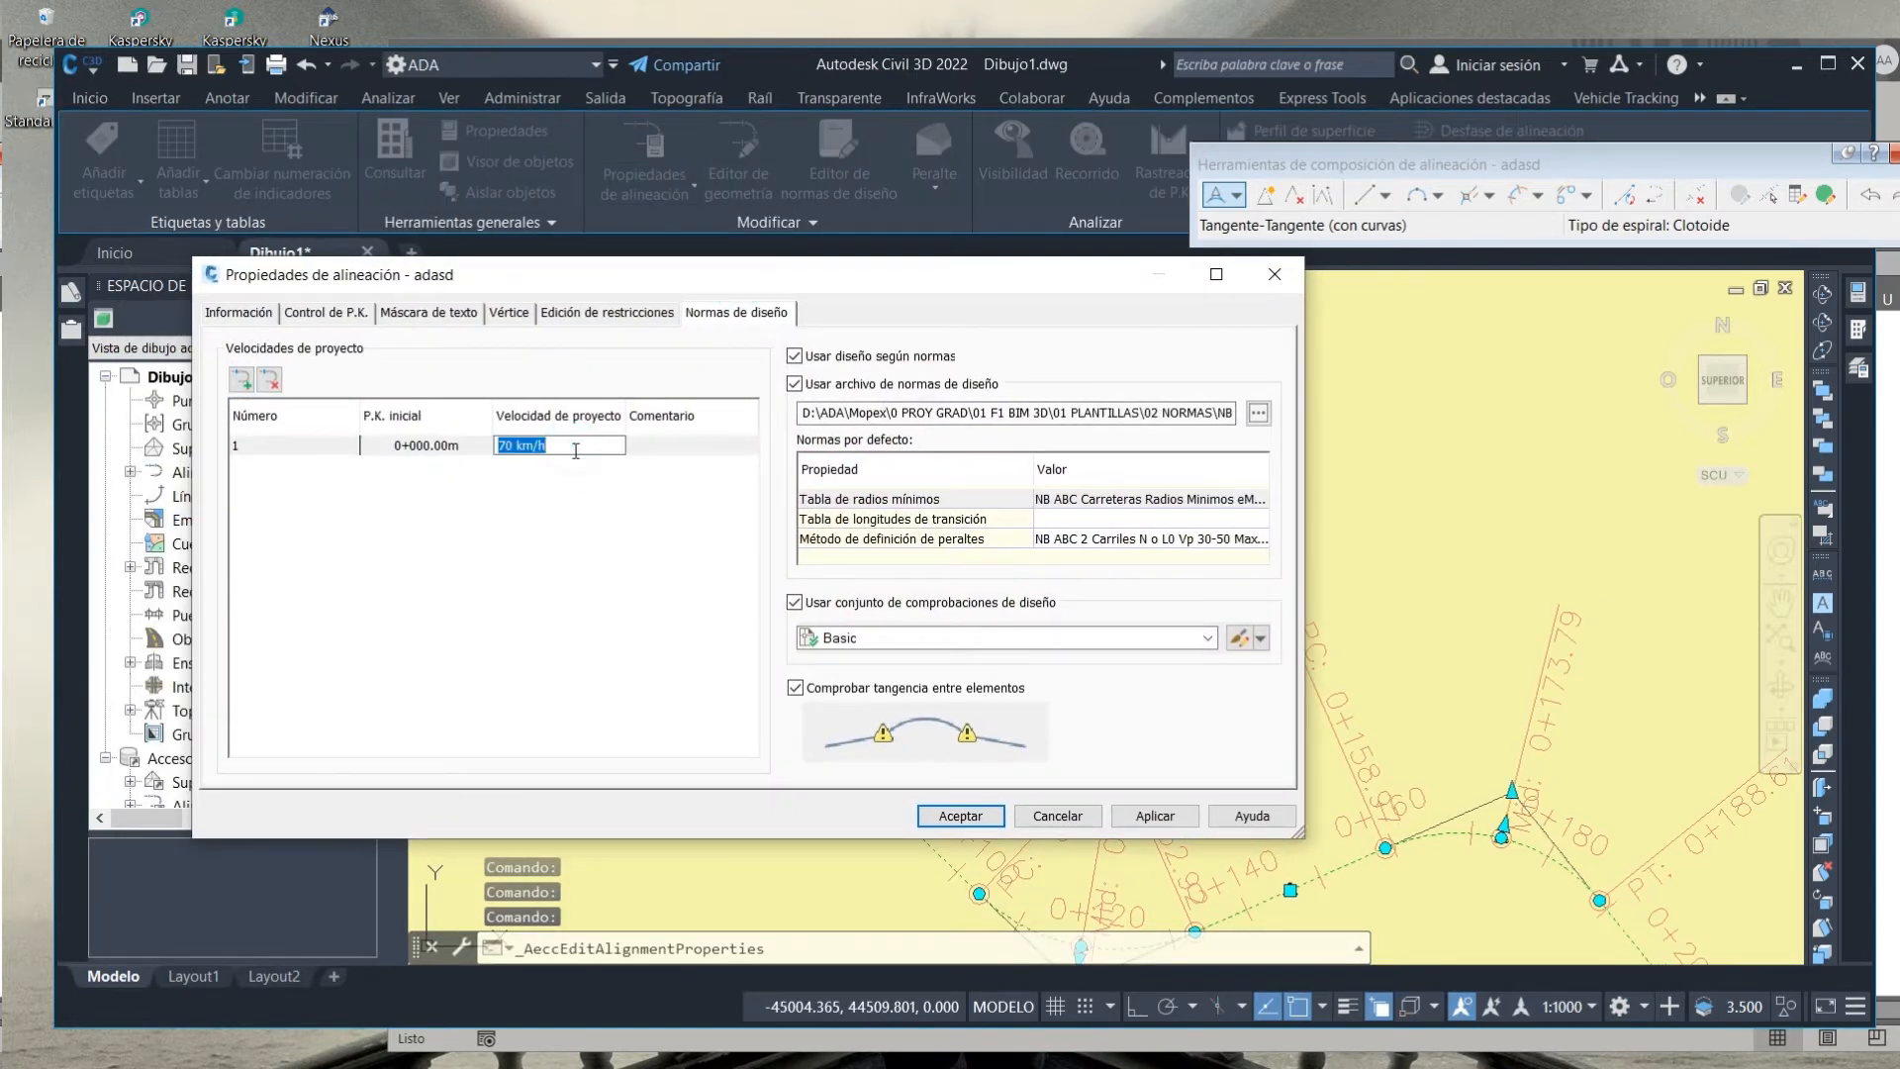
double_click(541, 454)
text(9)
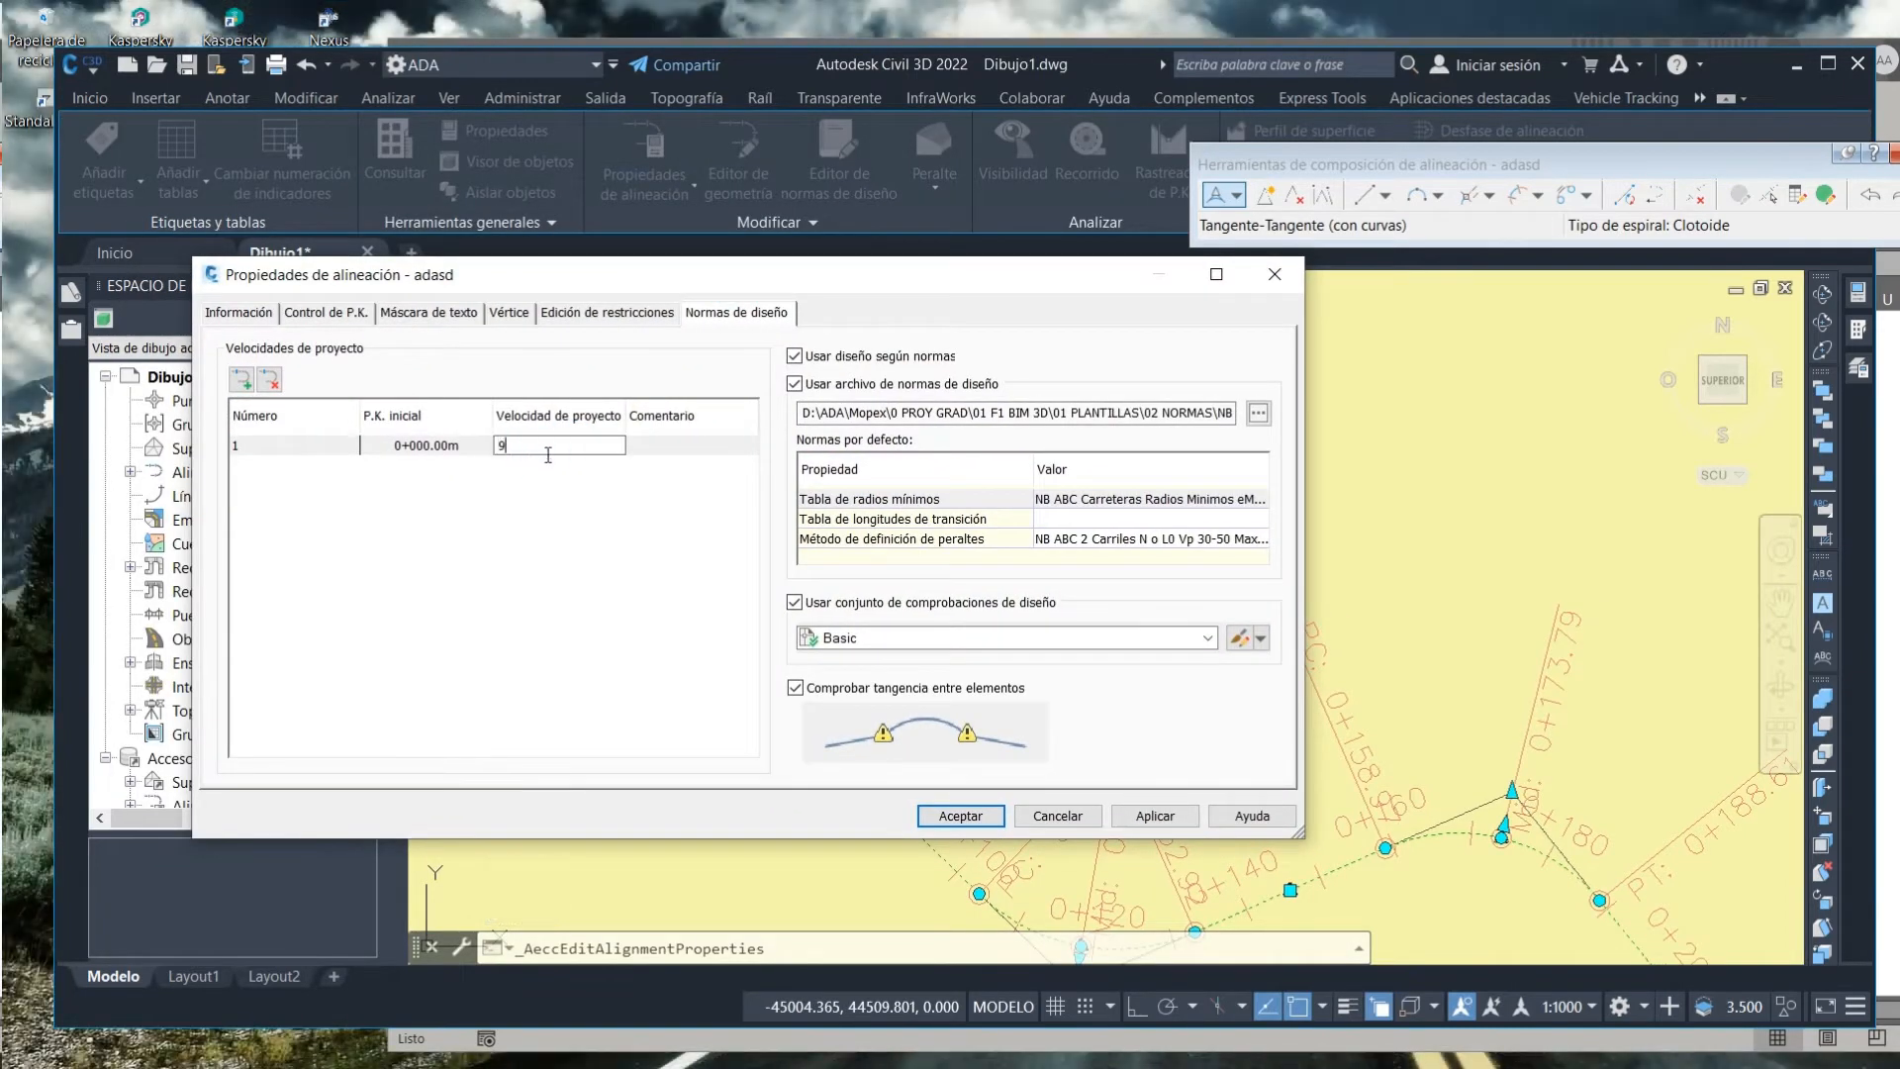
click(987, 815)
scroll(876, 579, up, 5)
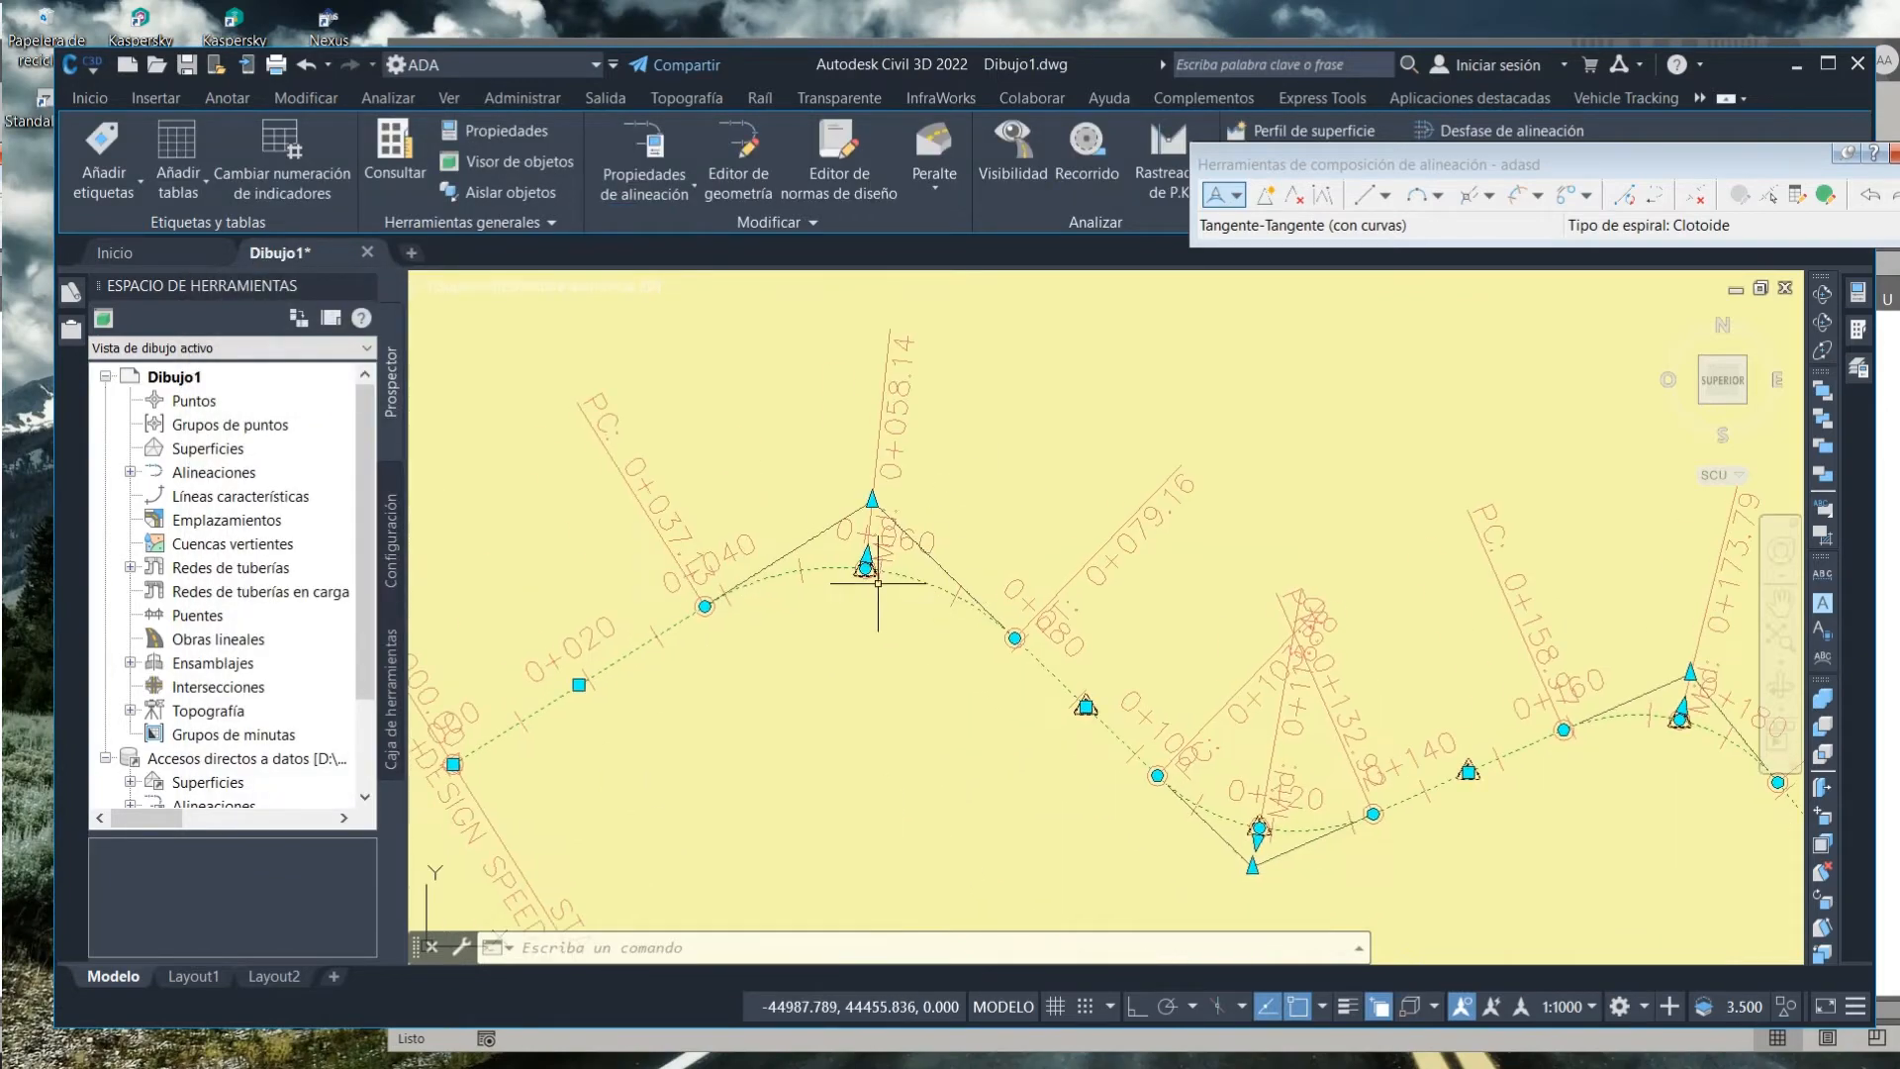
Switch to Excel, set the design speed Vp to 90 km/h and check the Rmin cell.
key(alt+Tab)
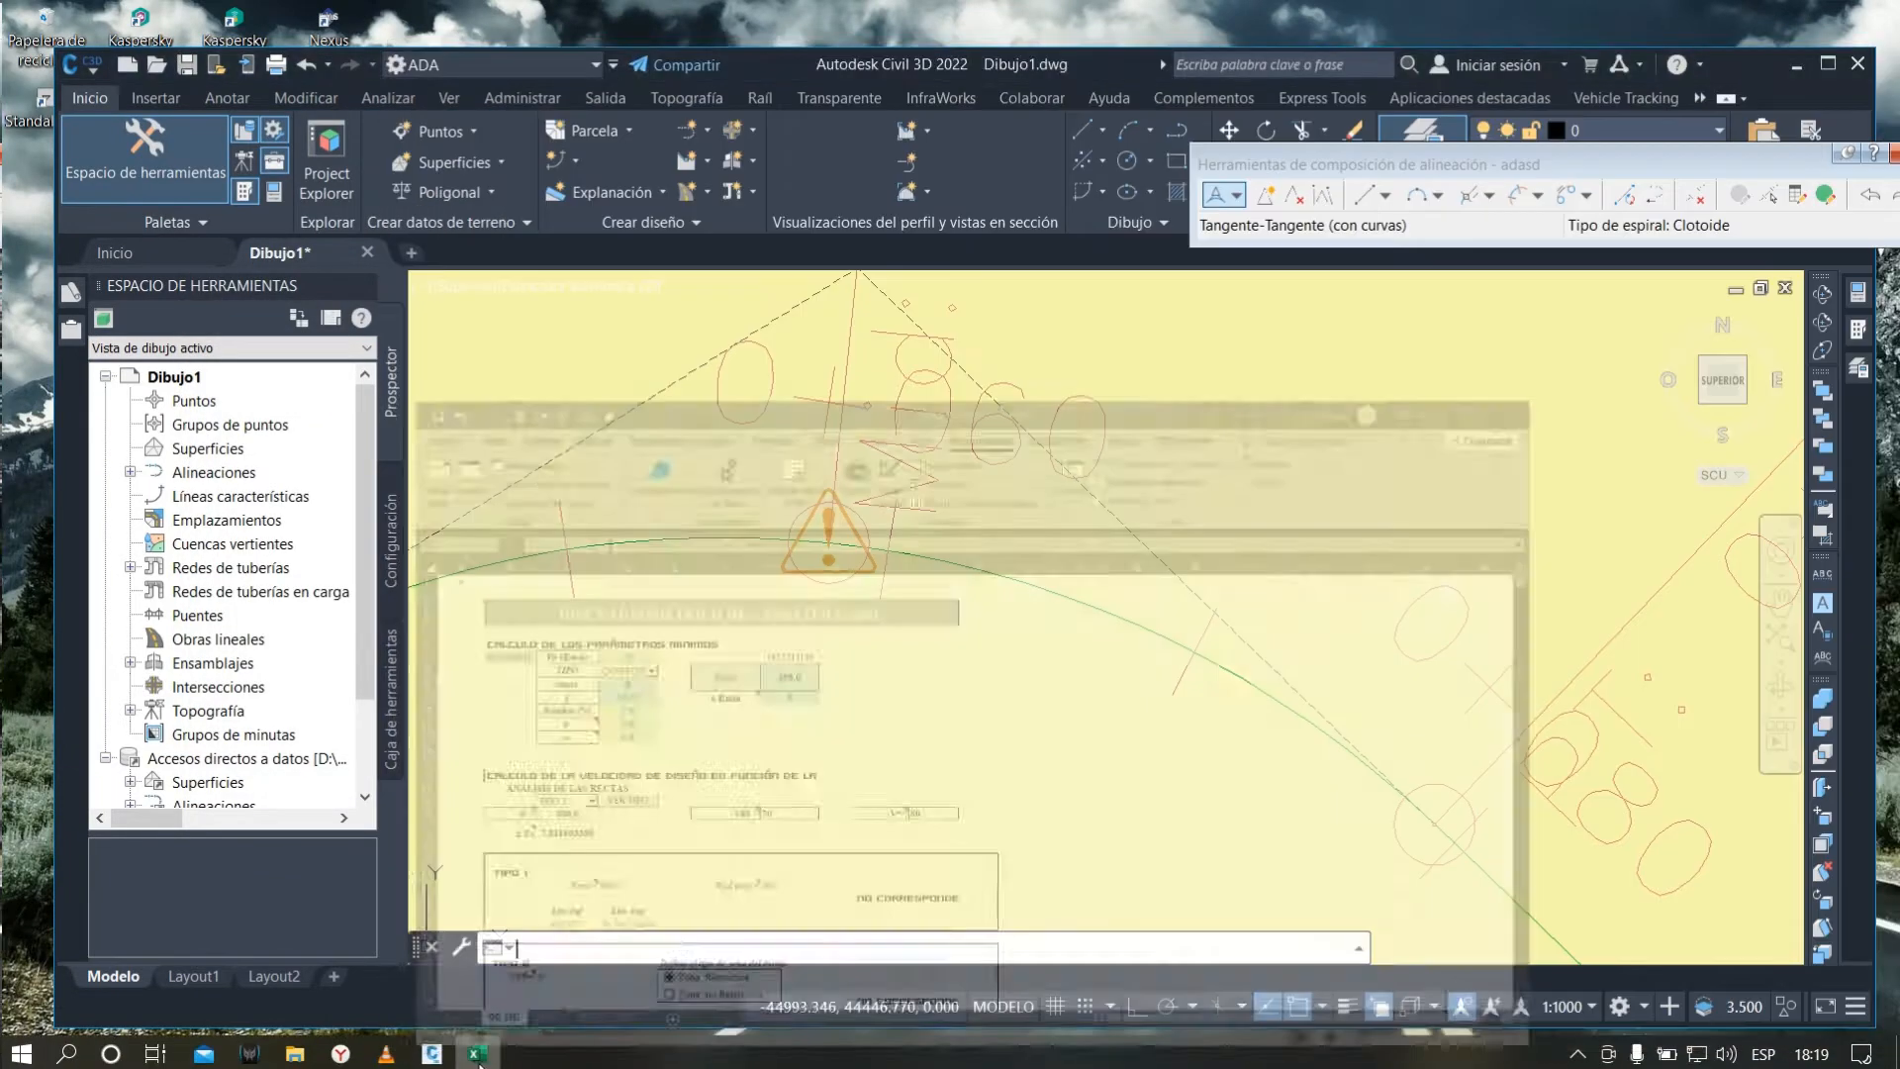
text(90)
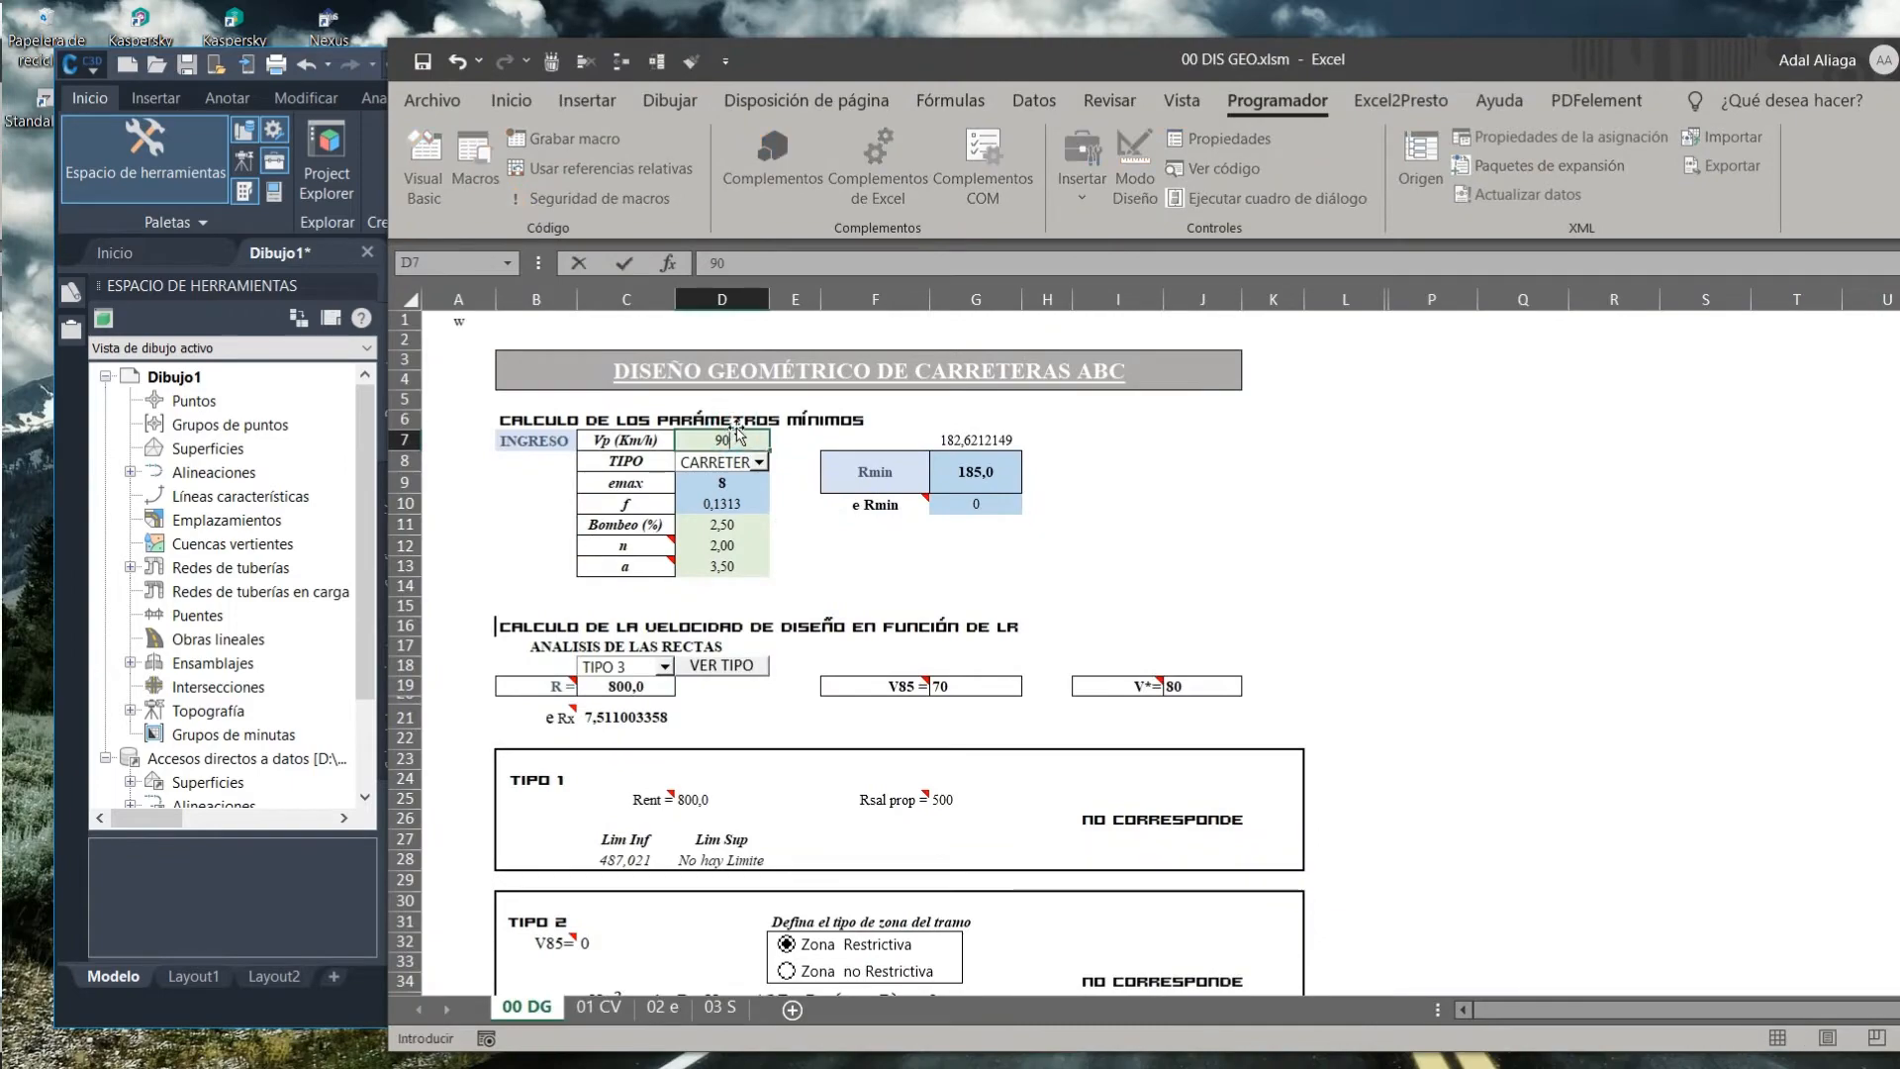
key(Return)
click(977, 474)
Return to Civil 3D to look over the alignment's curves and warnings, and switch back to the Excel sheet to compare Rmin.
drag(1114, 61, 891, 124)
click(908, 83)
scroll(1075, 459, down, 4)
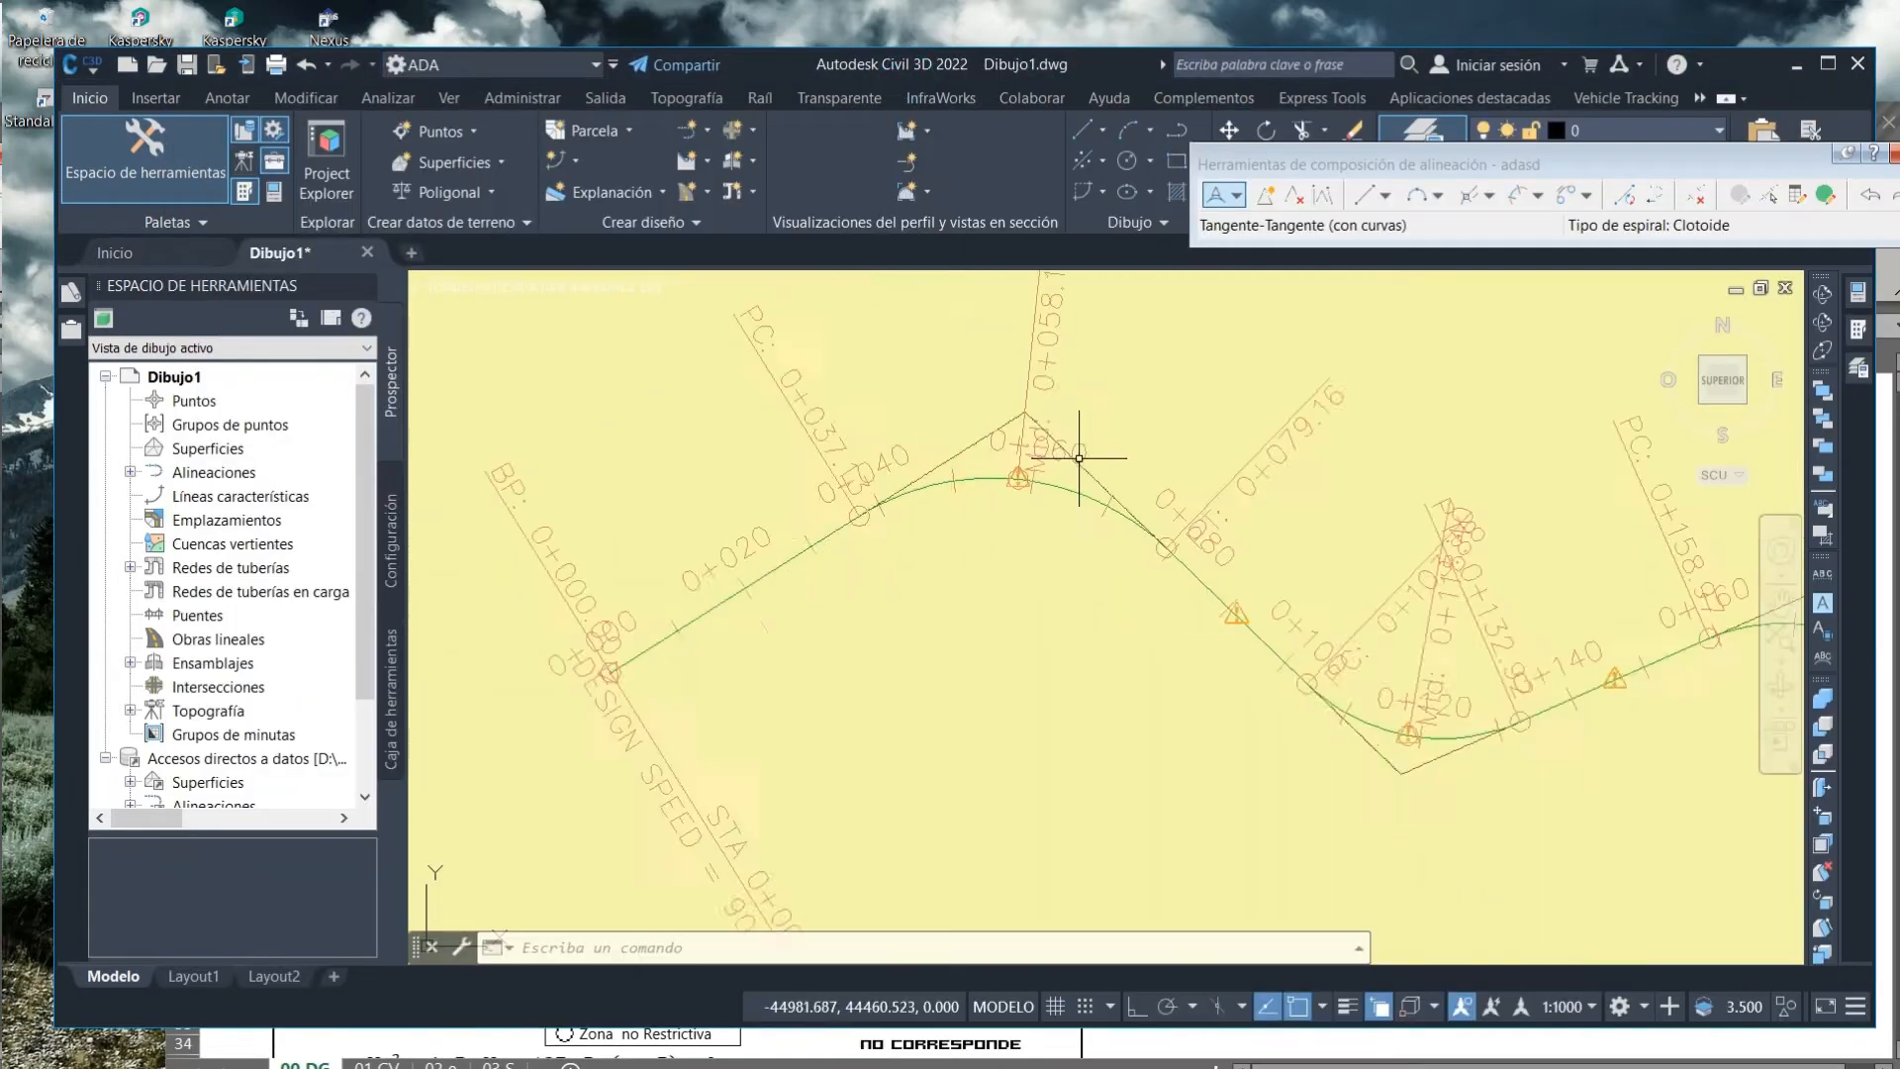
middle_drag(1089, 460, 441, 393)
scroll(914, 507, up, 2)
drag(835, 70, 827, 57)
scroll(819, 640, down, 2)
scroll(820, 640, up, 2)
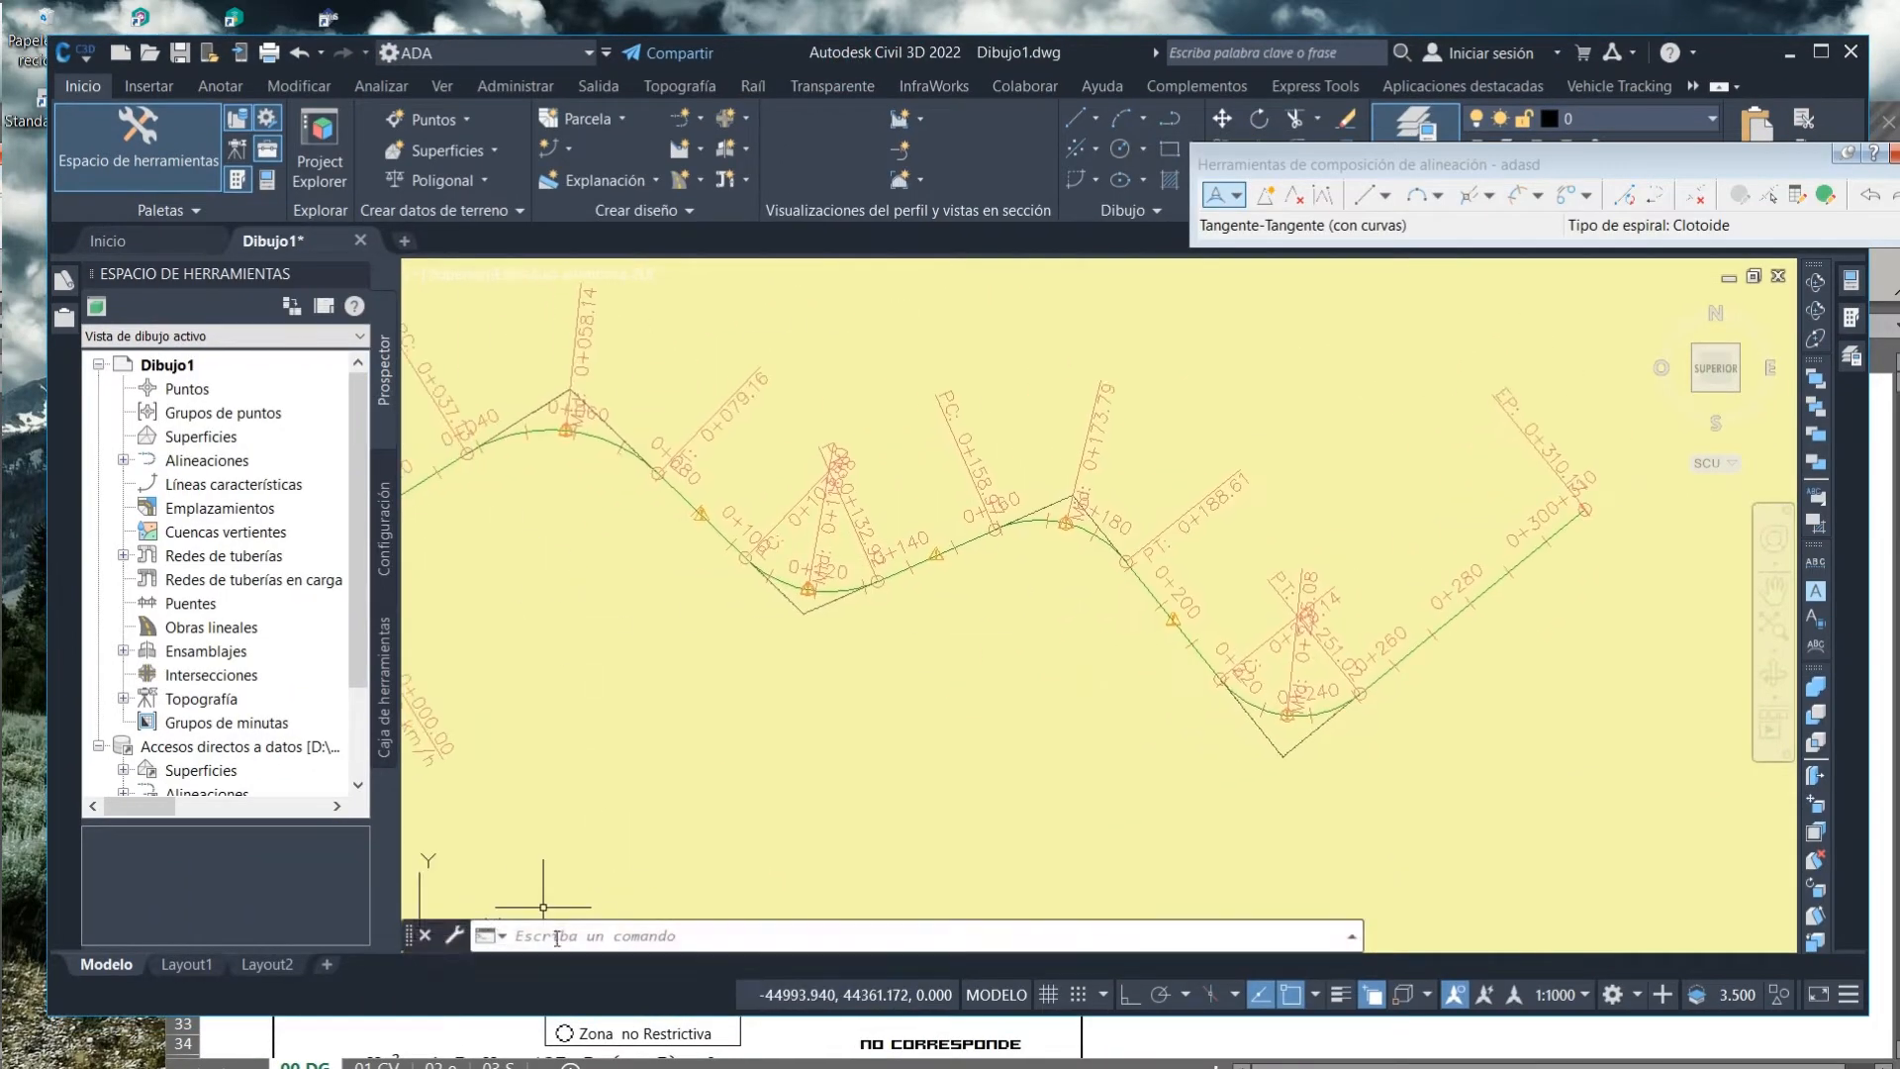
key(alt+Tab)
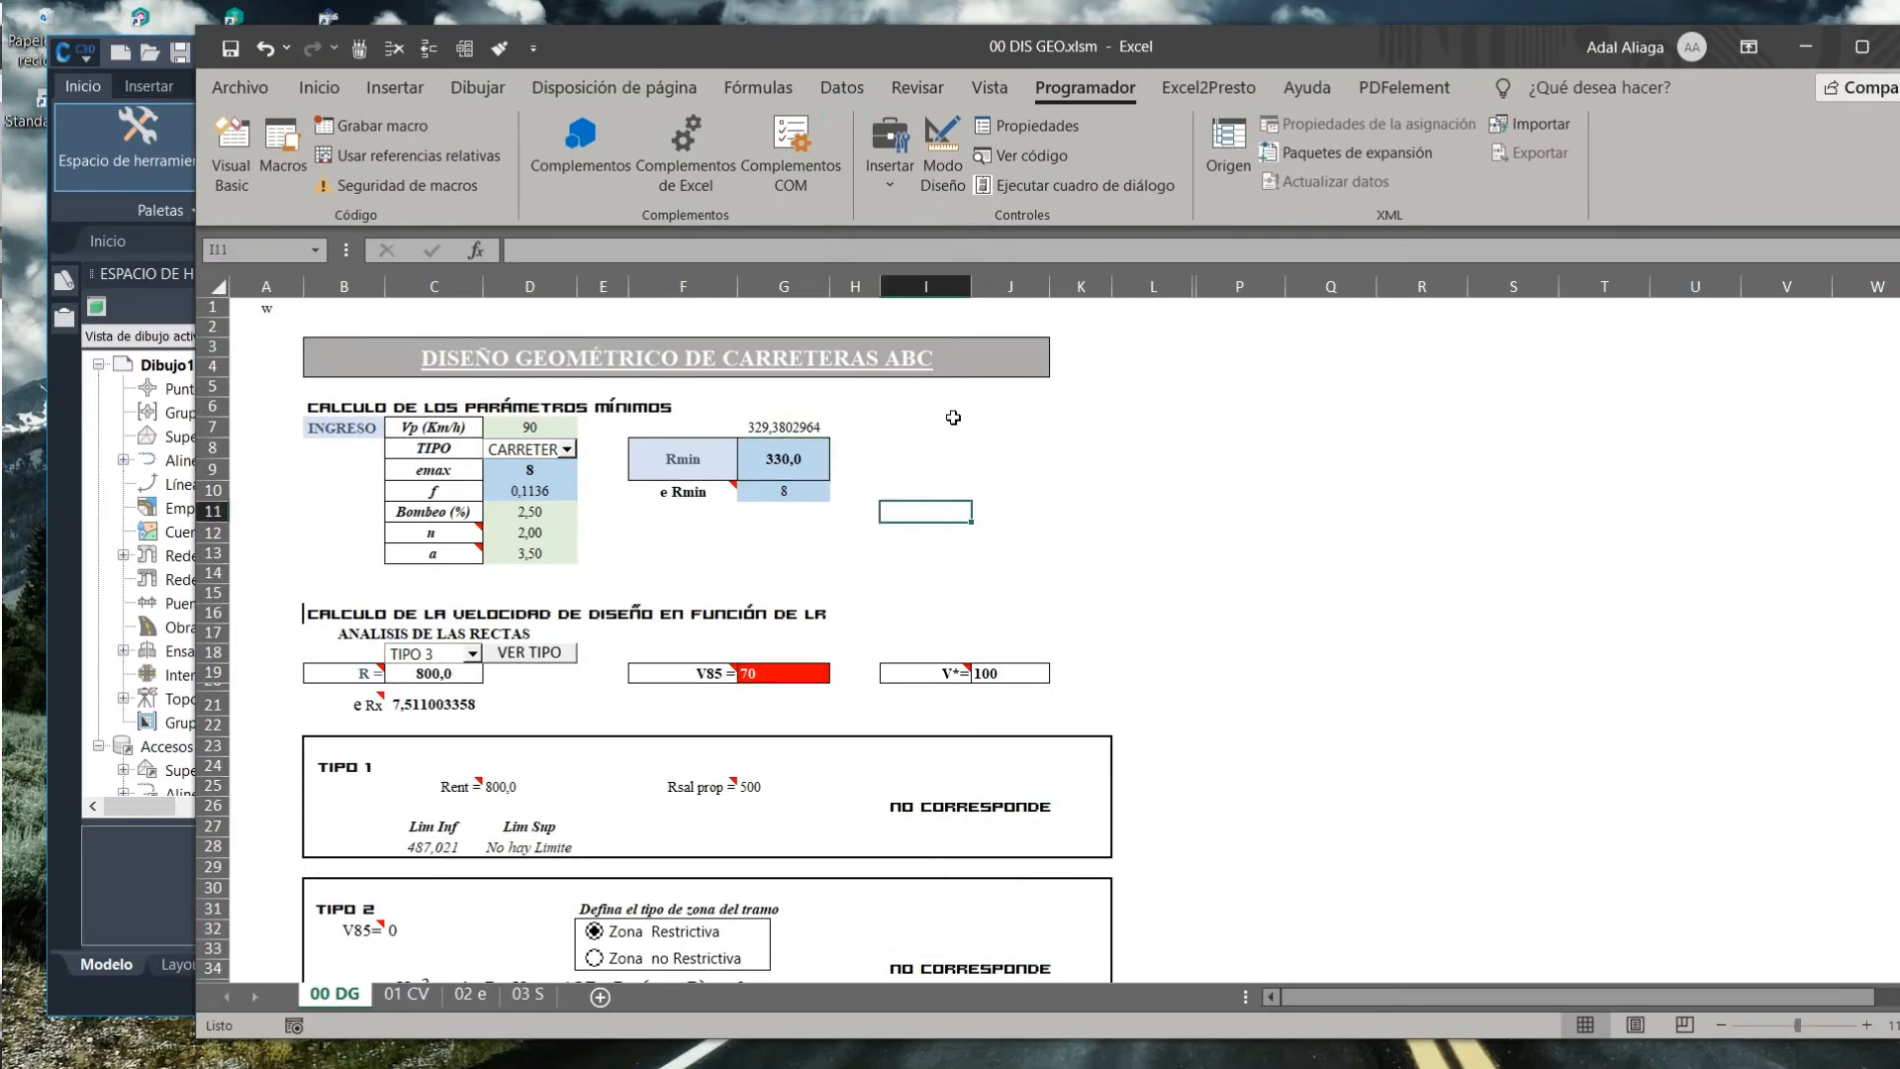
Check the Rmin cell in Excel and return to Civil 3D to inspect the warning symbol on the first curve.
click(787, 474)
drag(1015, 63, 978, 98)
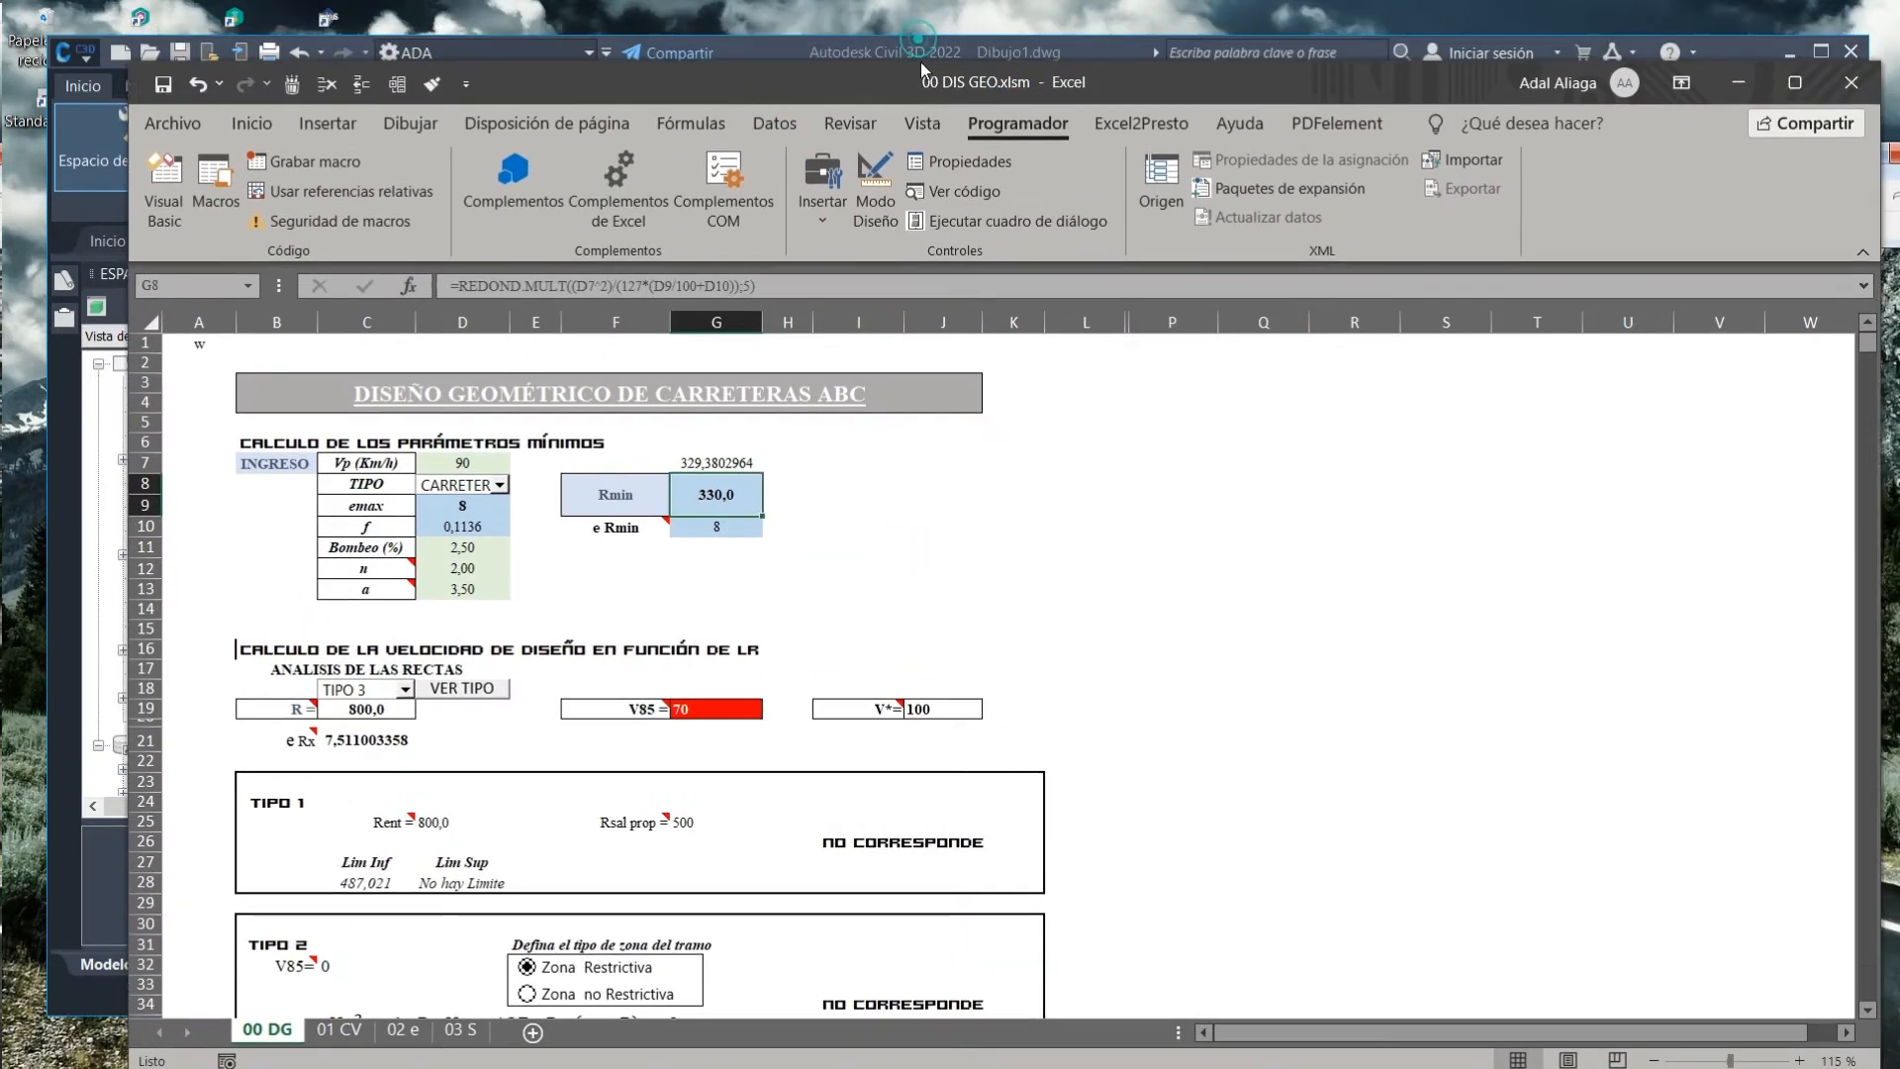
click(879, 59)
scroll(1039, 441, up, 3)
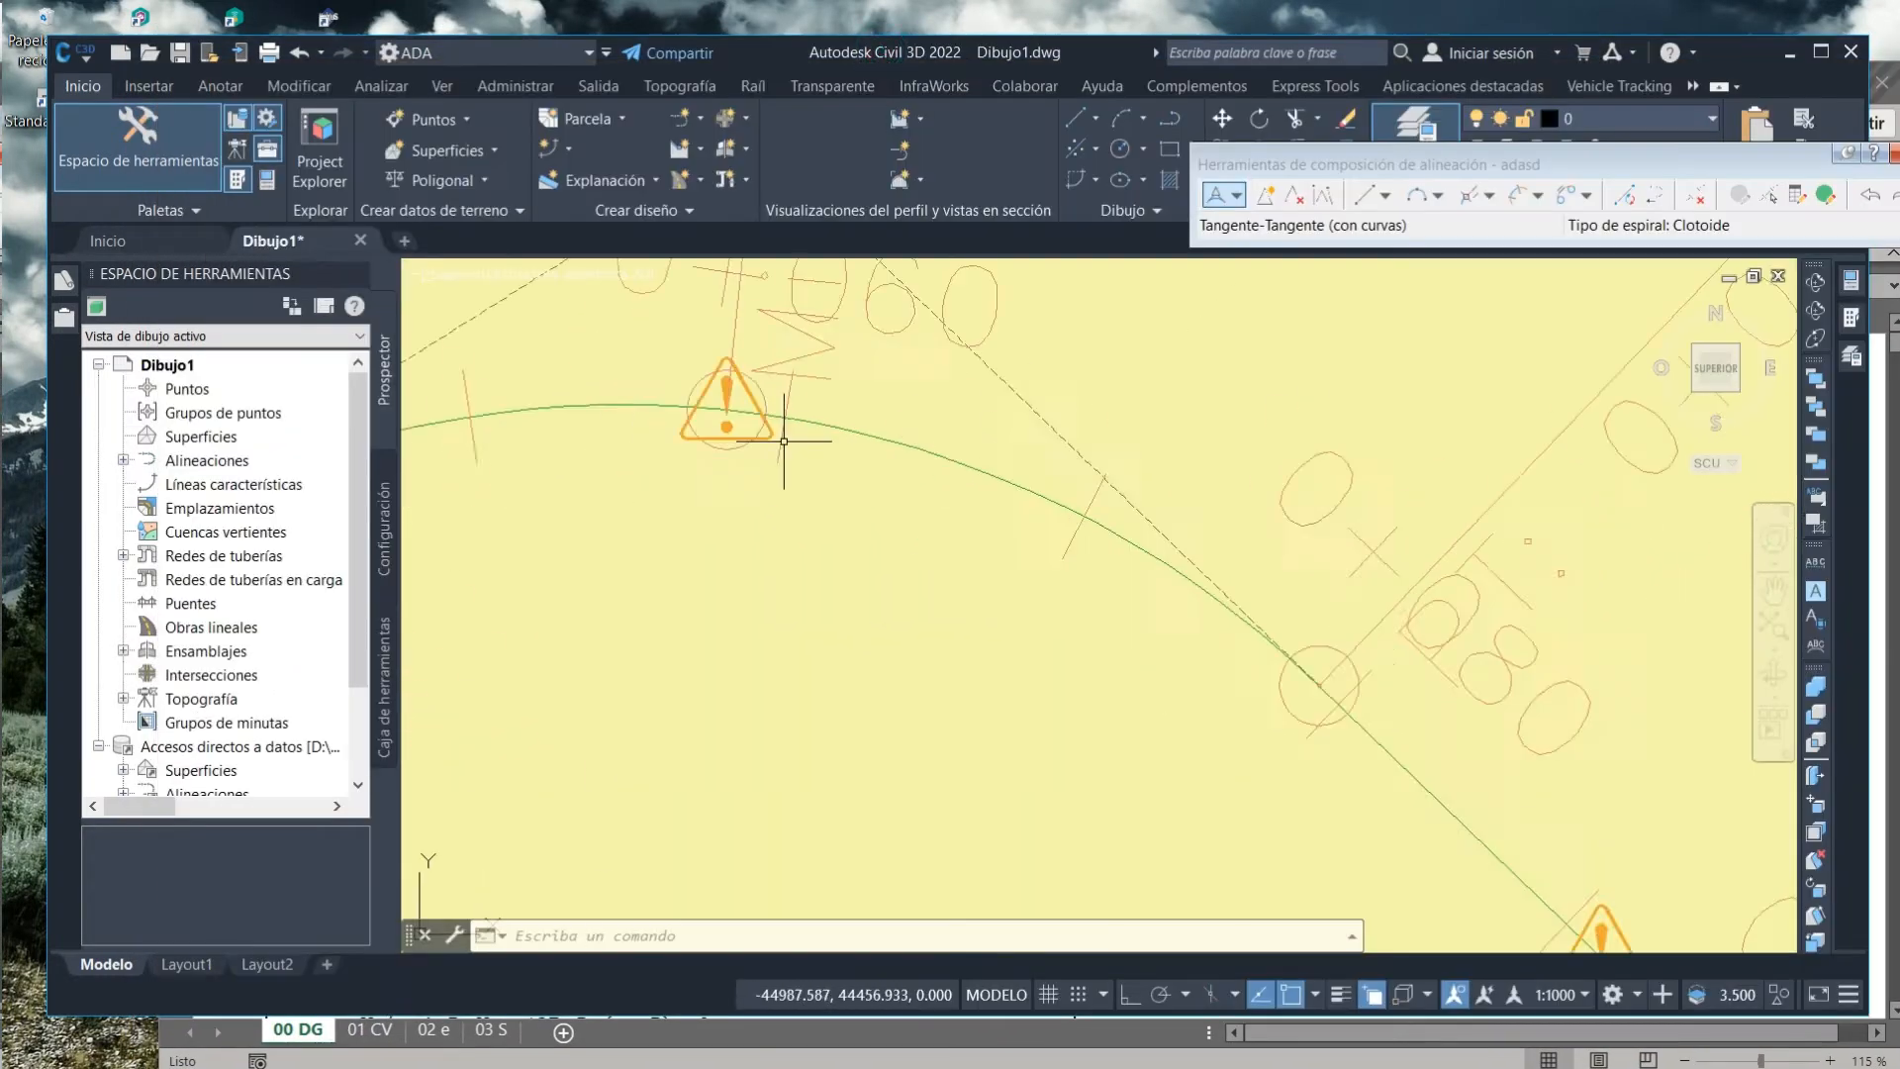
scroll(776, 451, down, 3)
scroll(829, 408, up, 1)
Set the design speed in the properties of alignment adasd to 80 km/h.
double_click(829, 409)
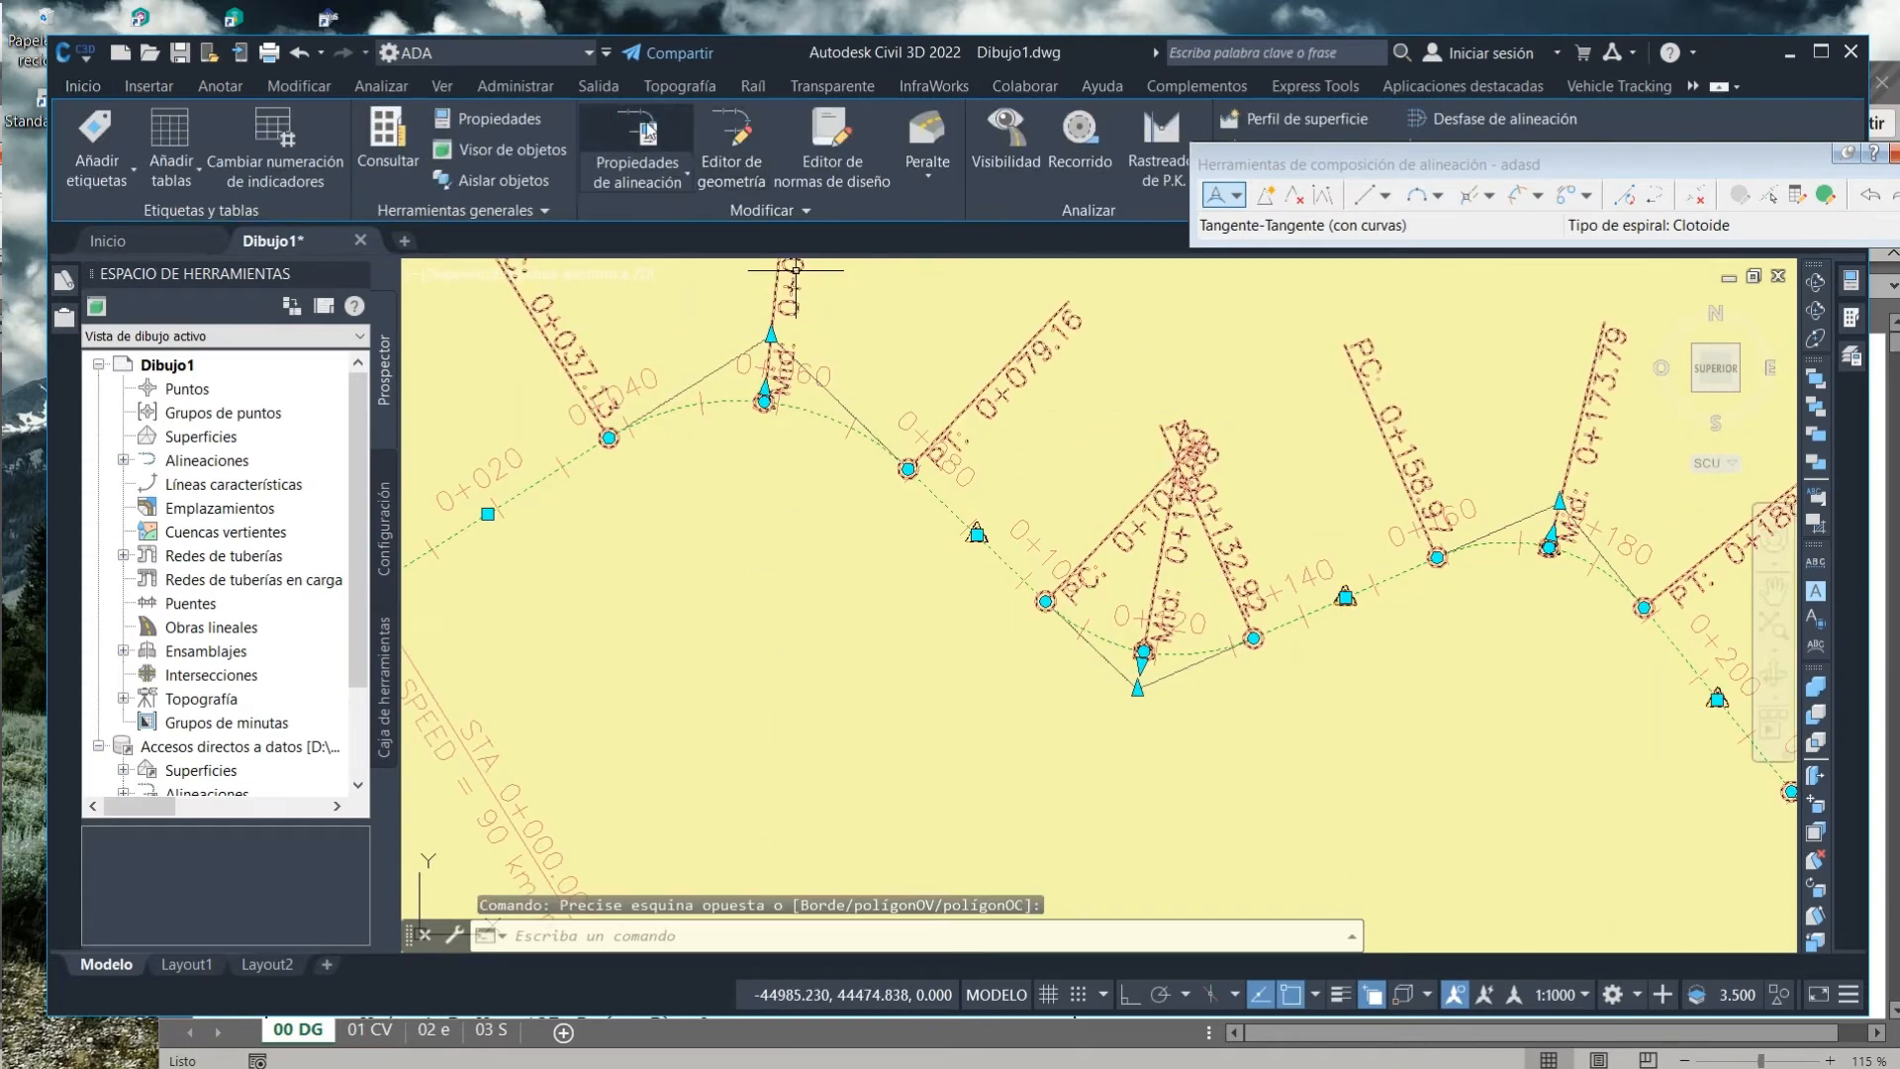
key(Escape)
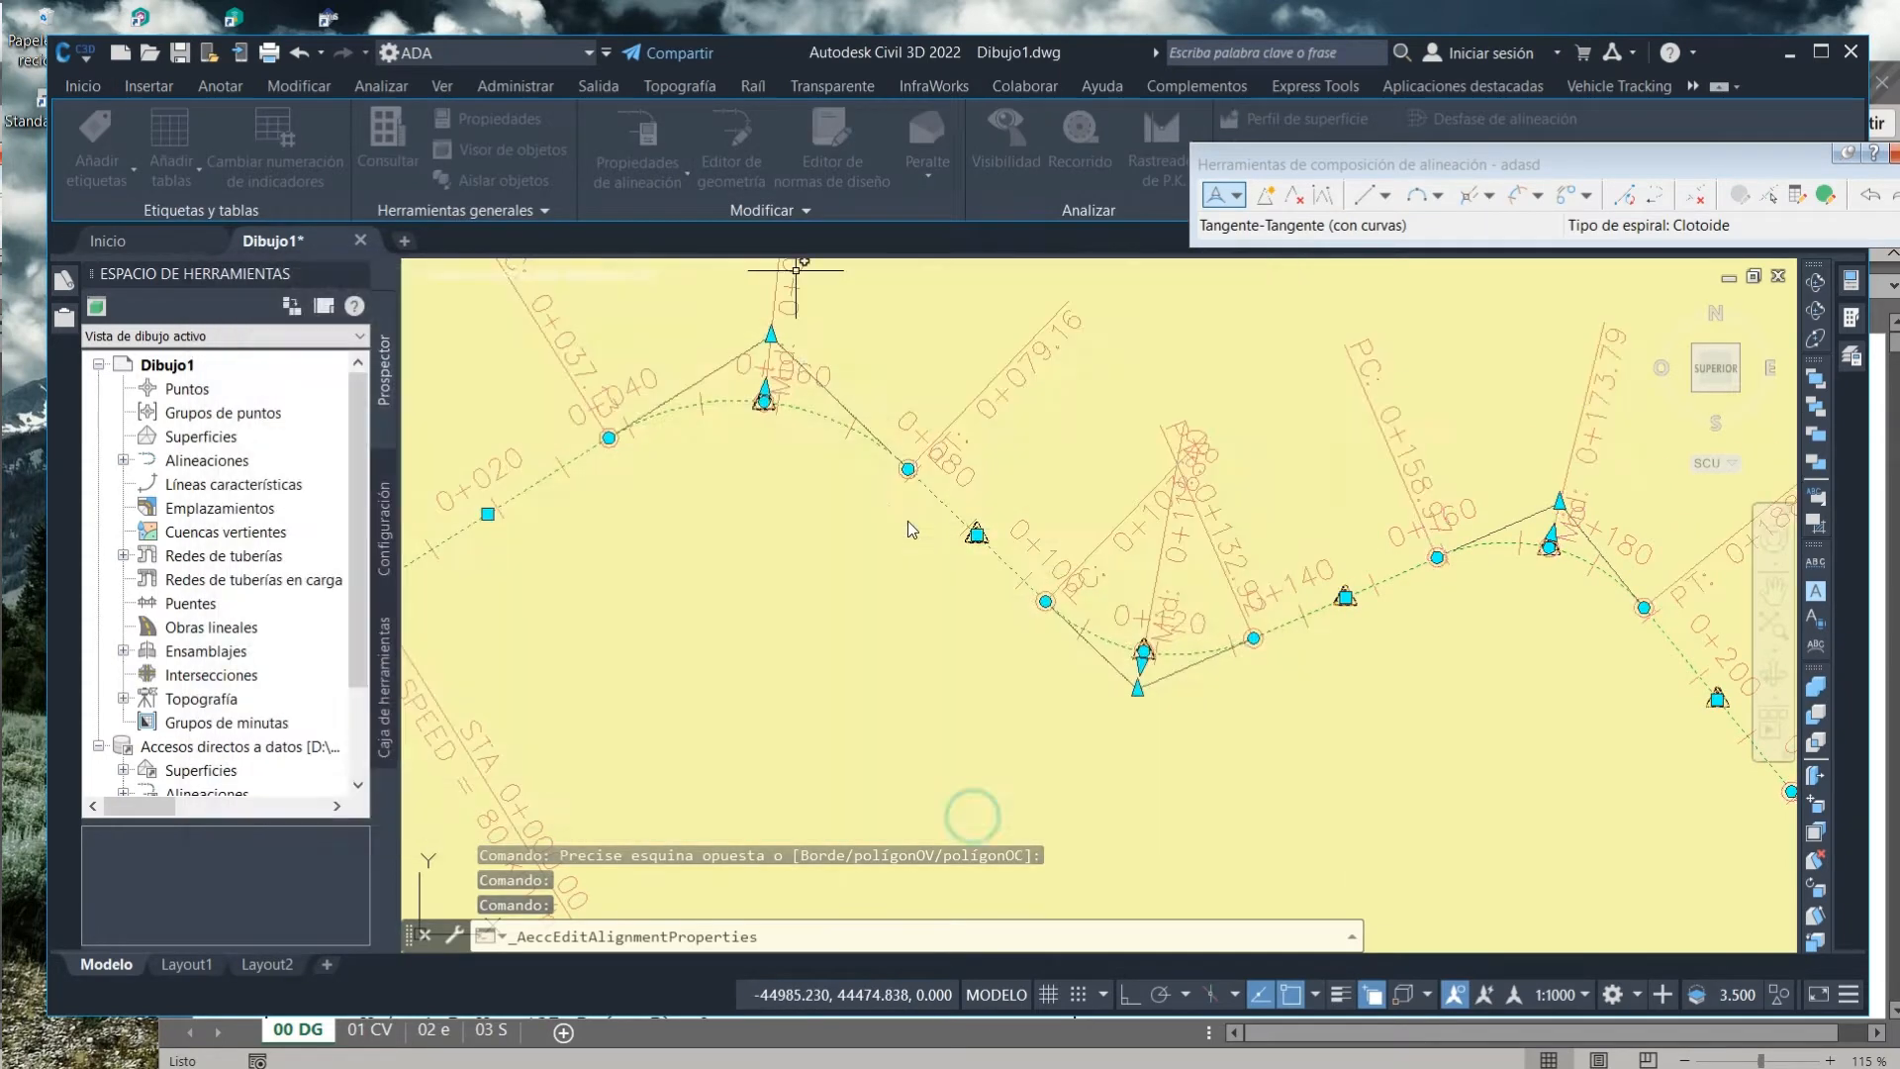
key(Escape)
Inspect the first curve's warning, set Vp to 80 km/h in Excel to compare Rmin, and return to the alignment in Civil 3D.
scroll(911, 446, up, 5)
mouse_move(897, 442)
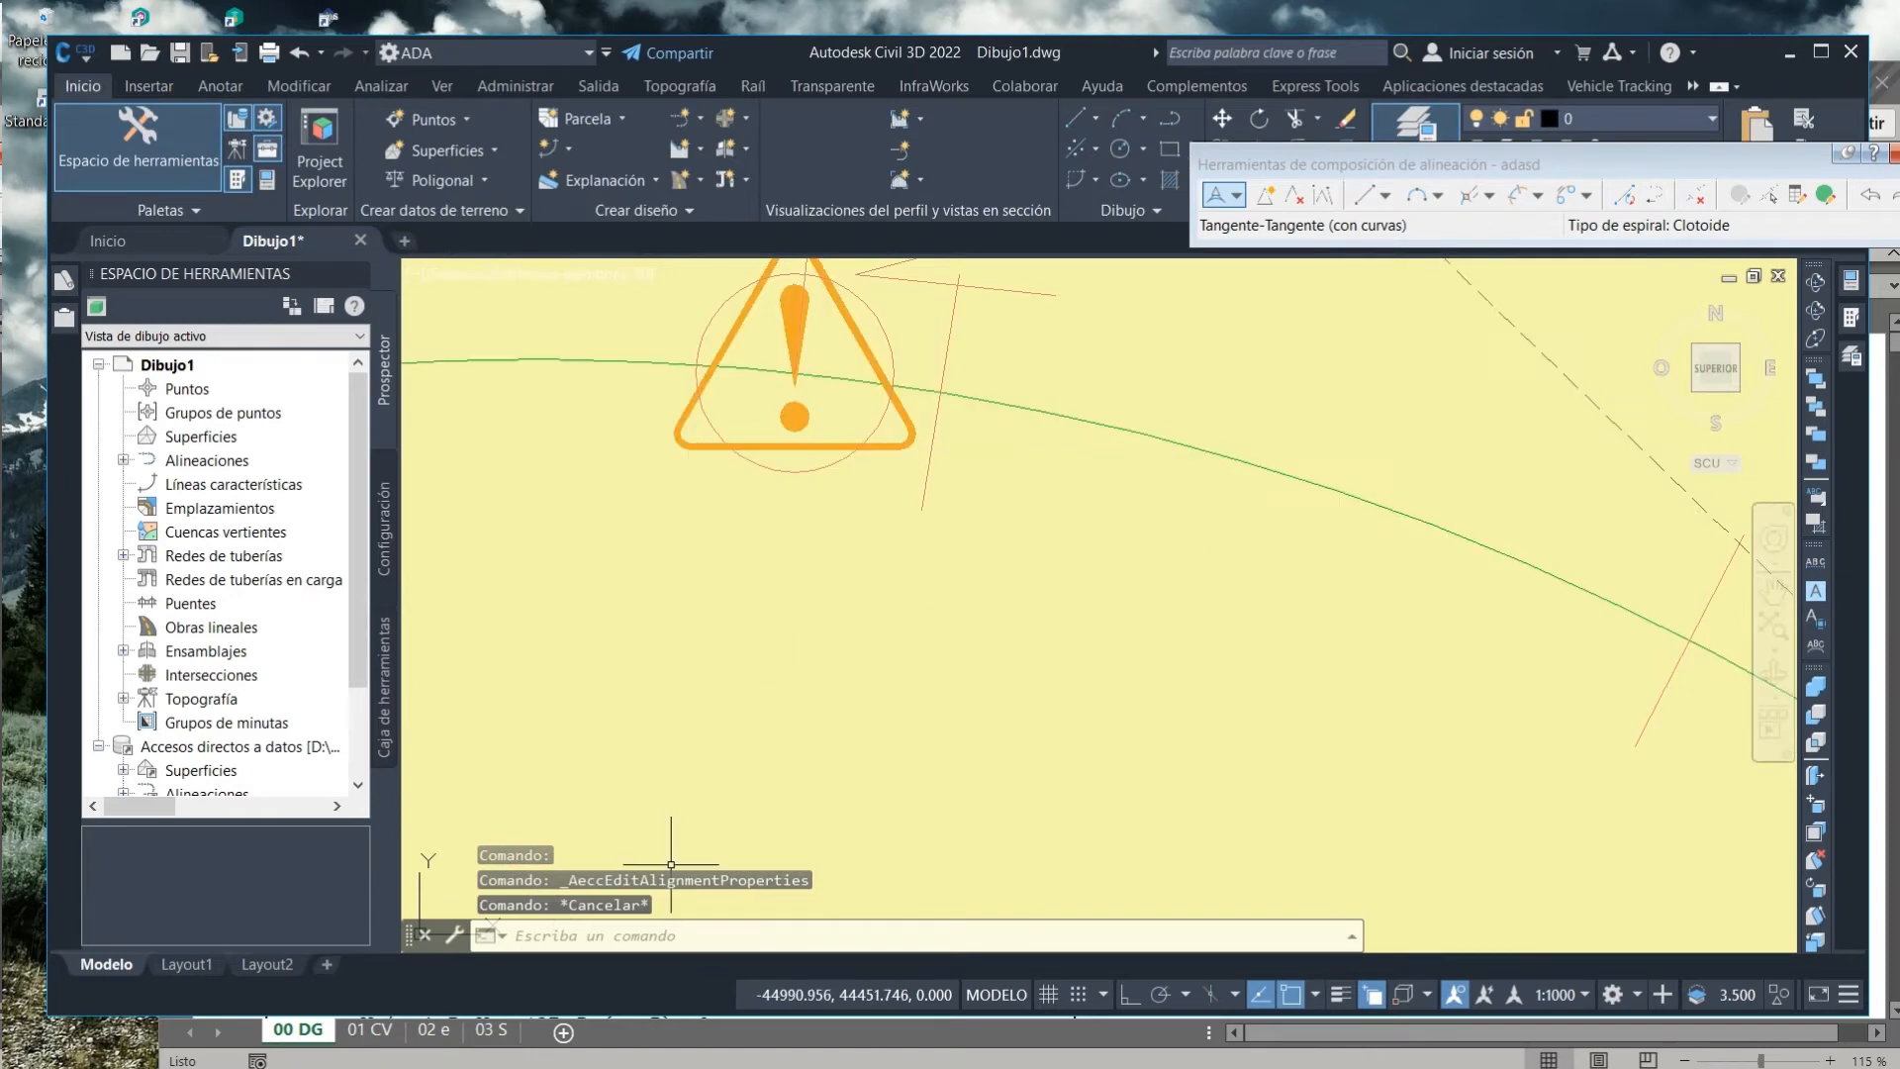
key(alt+Tab)
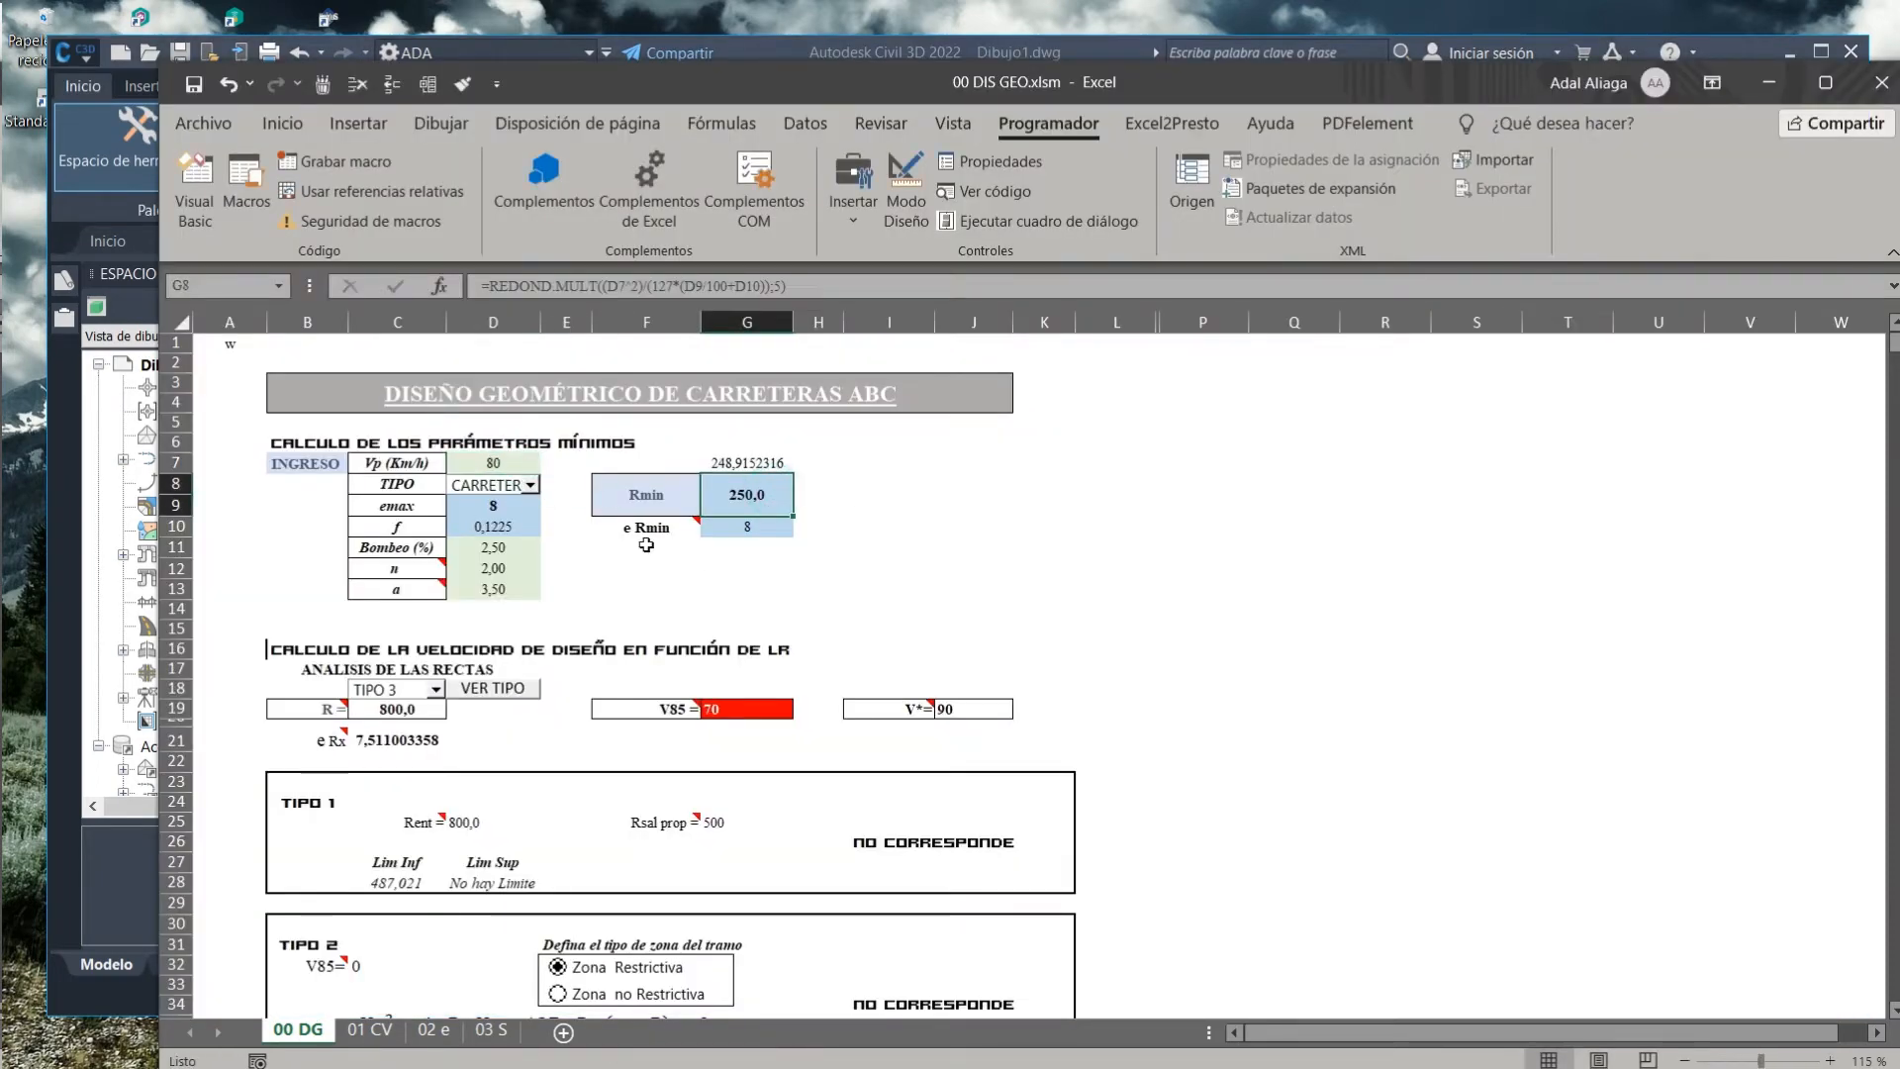
drag(872, 97, 810, 99)
click(864, 53)
scroll(1008, 564, down, 5)
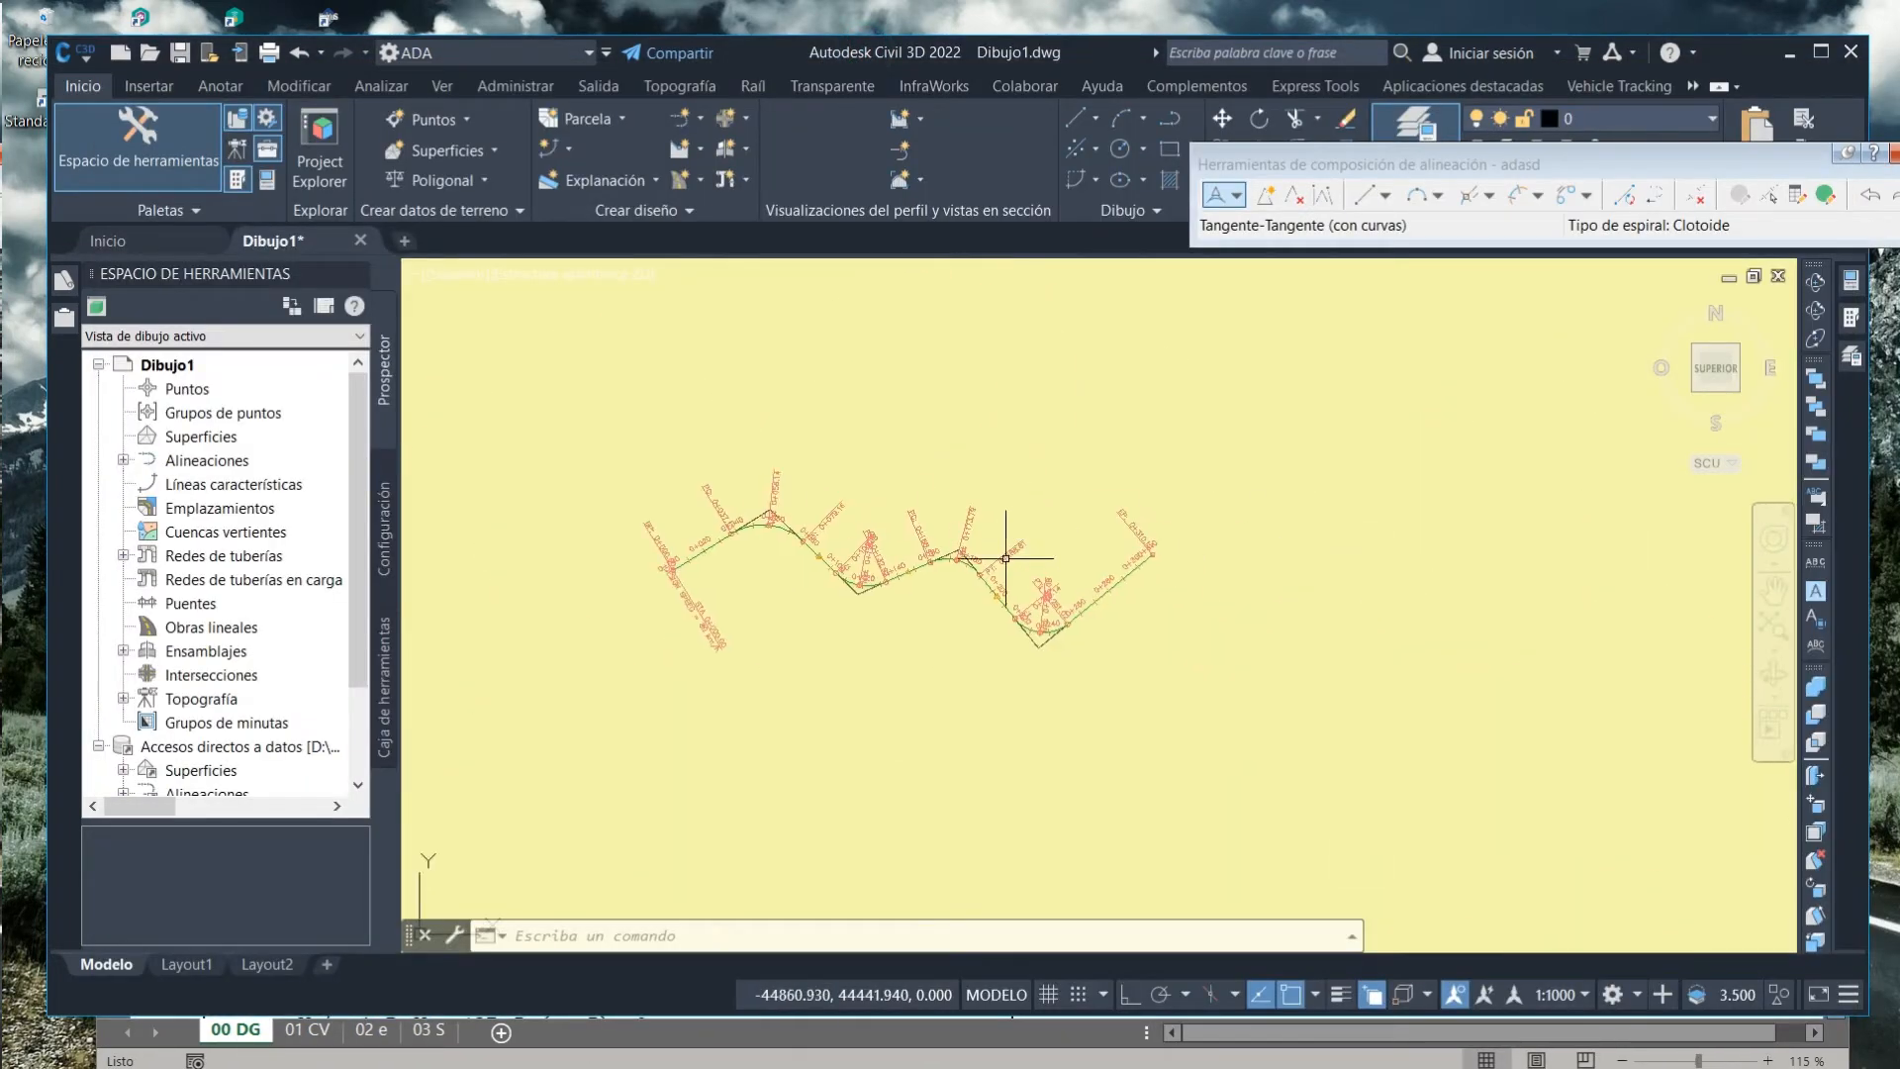
scroll(1049, 594, up, 3)
scroll(988, 577, down, 8)
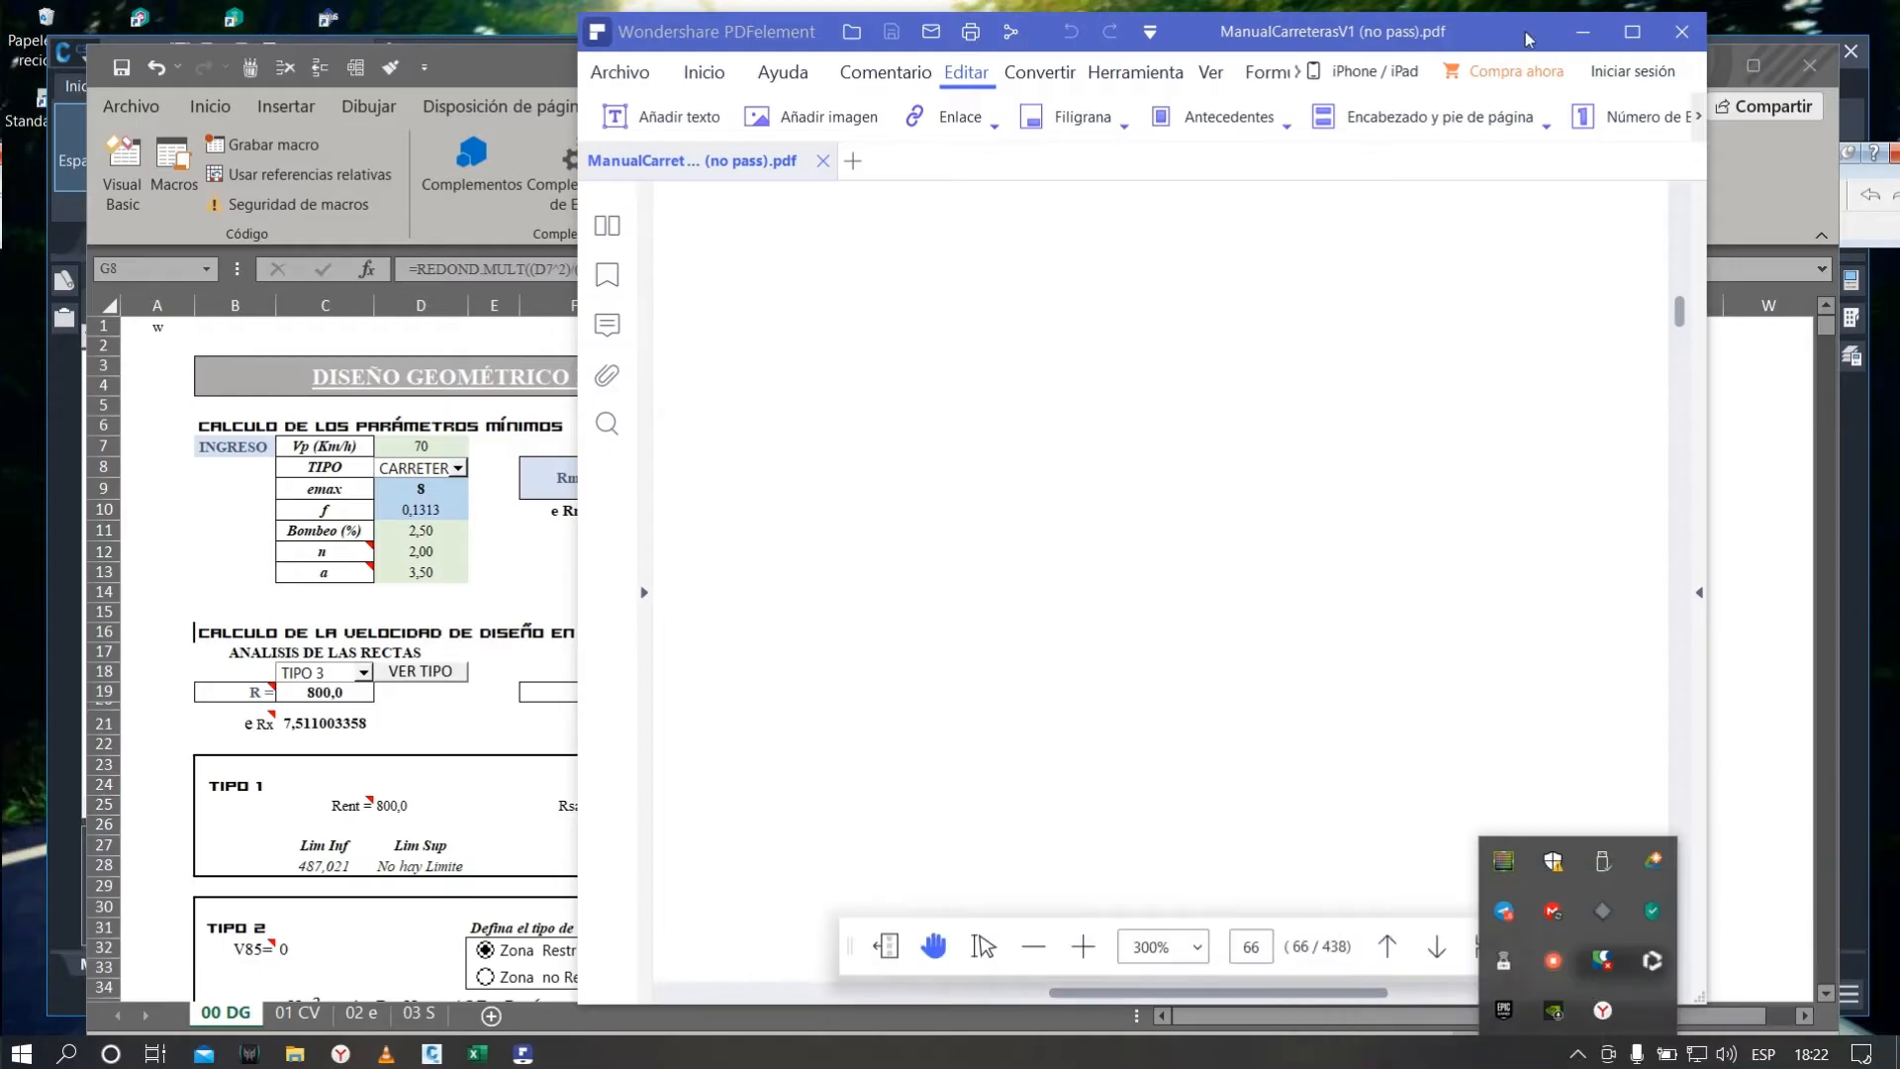
Set the design speed in the properties of alignment adasd to 70 km/h.
click(1049, 61)
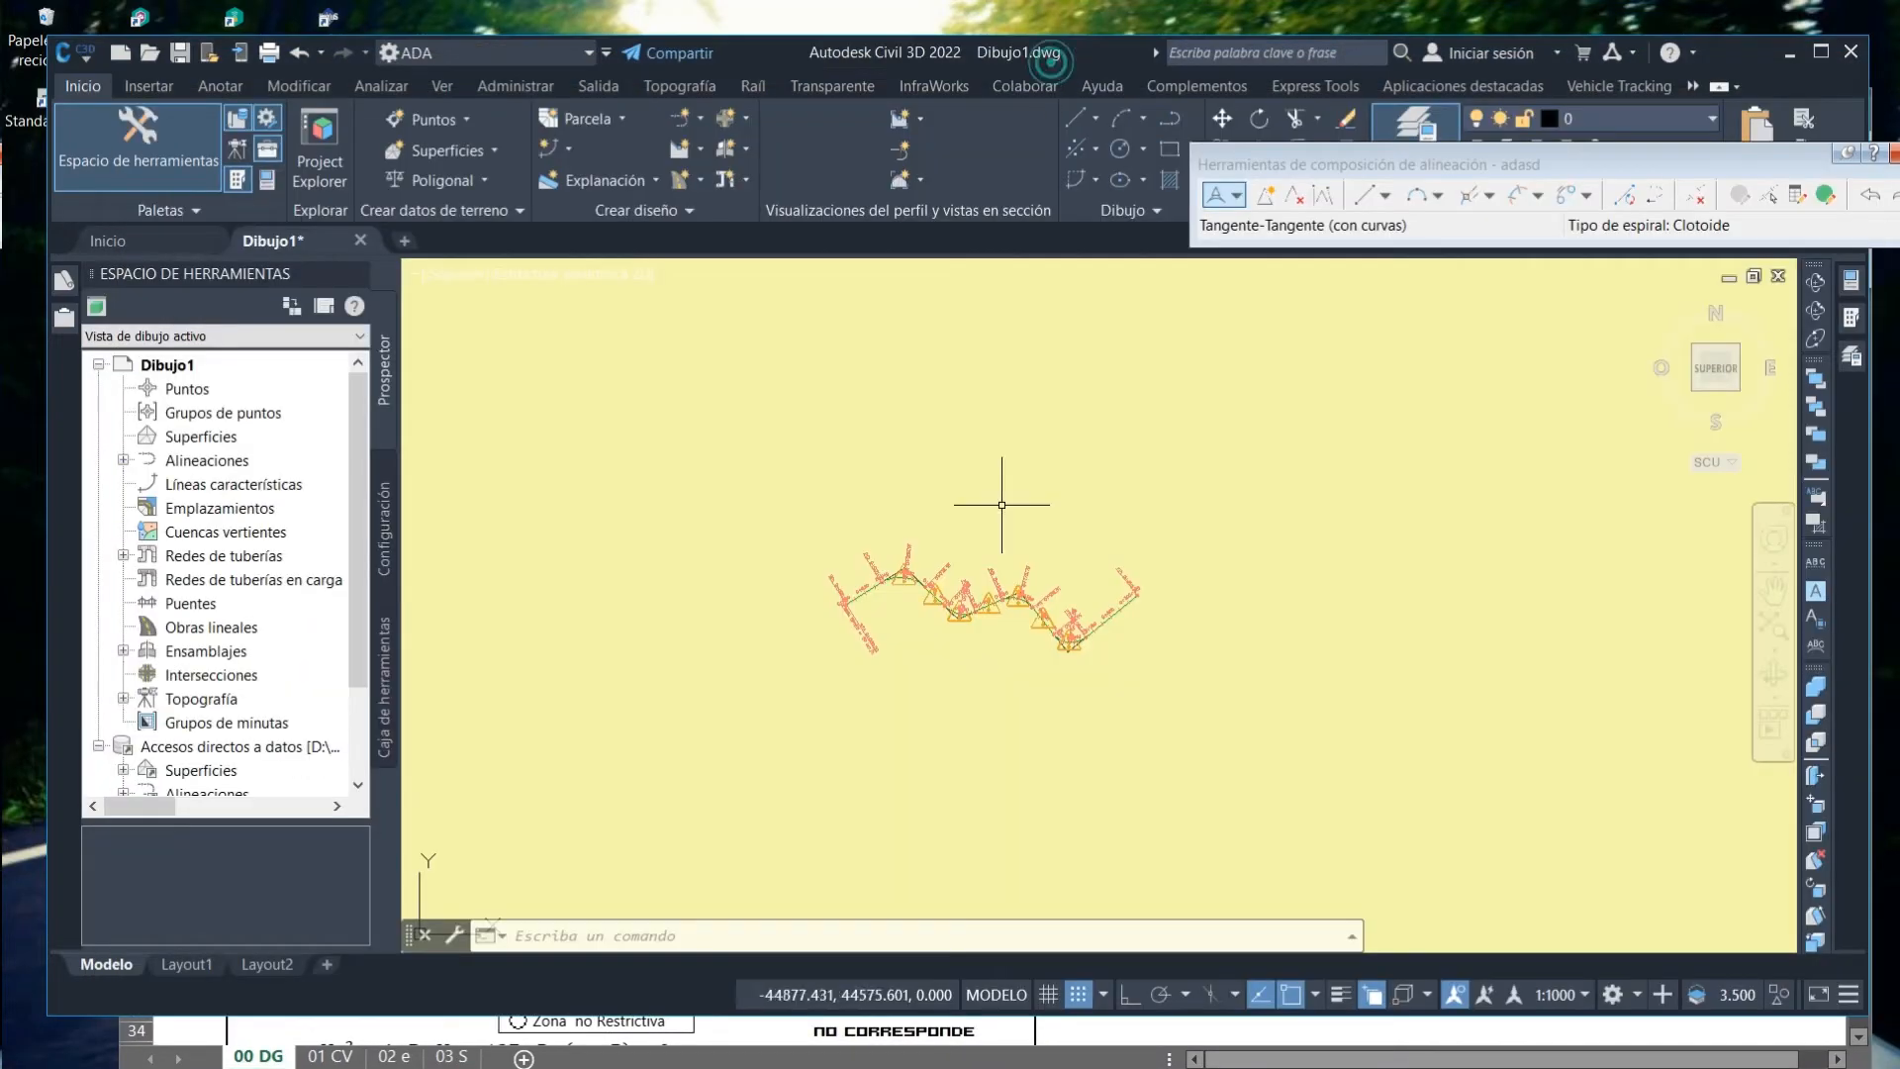
scroll(898, 623, up, 5)
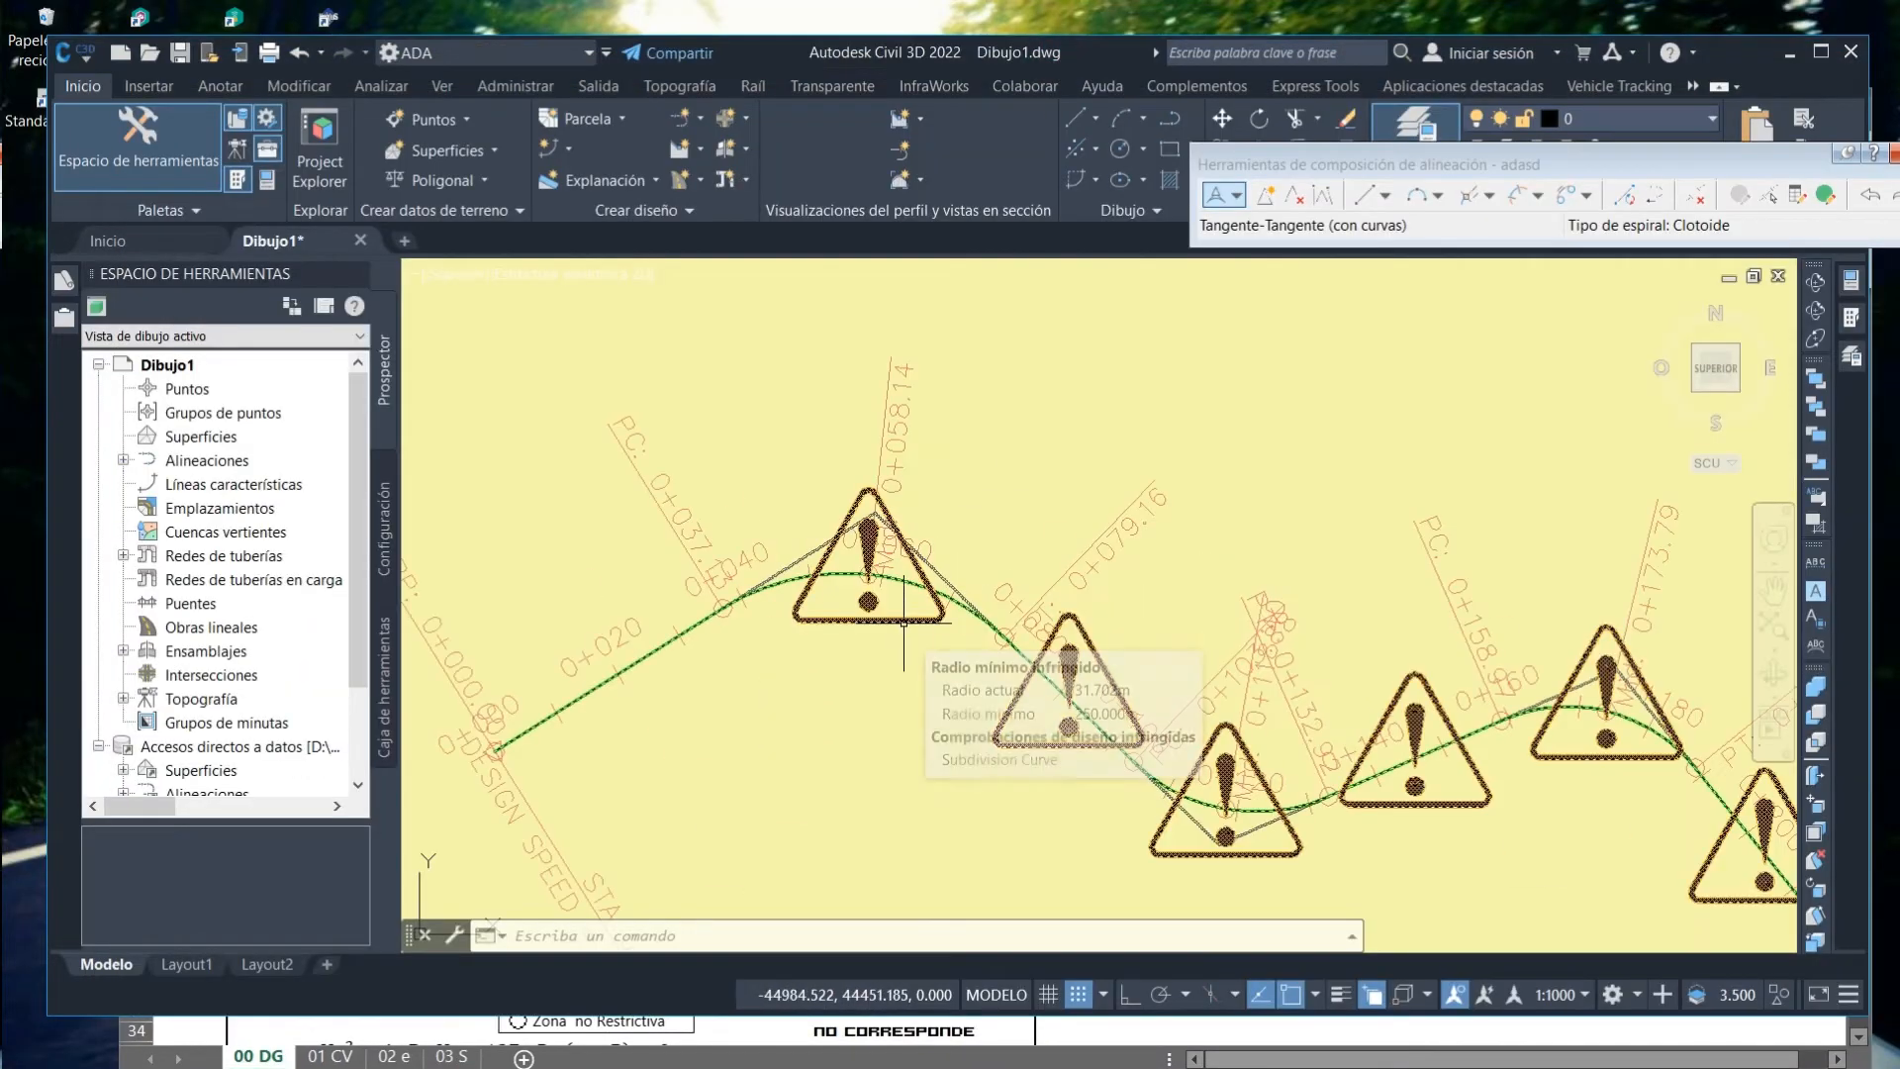
click(657, 644)
click(653, 653)
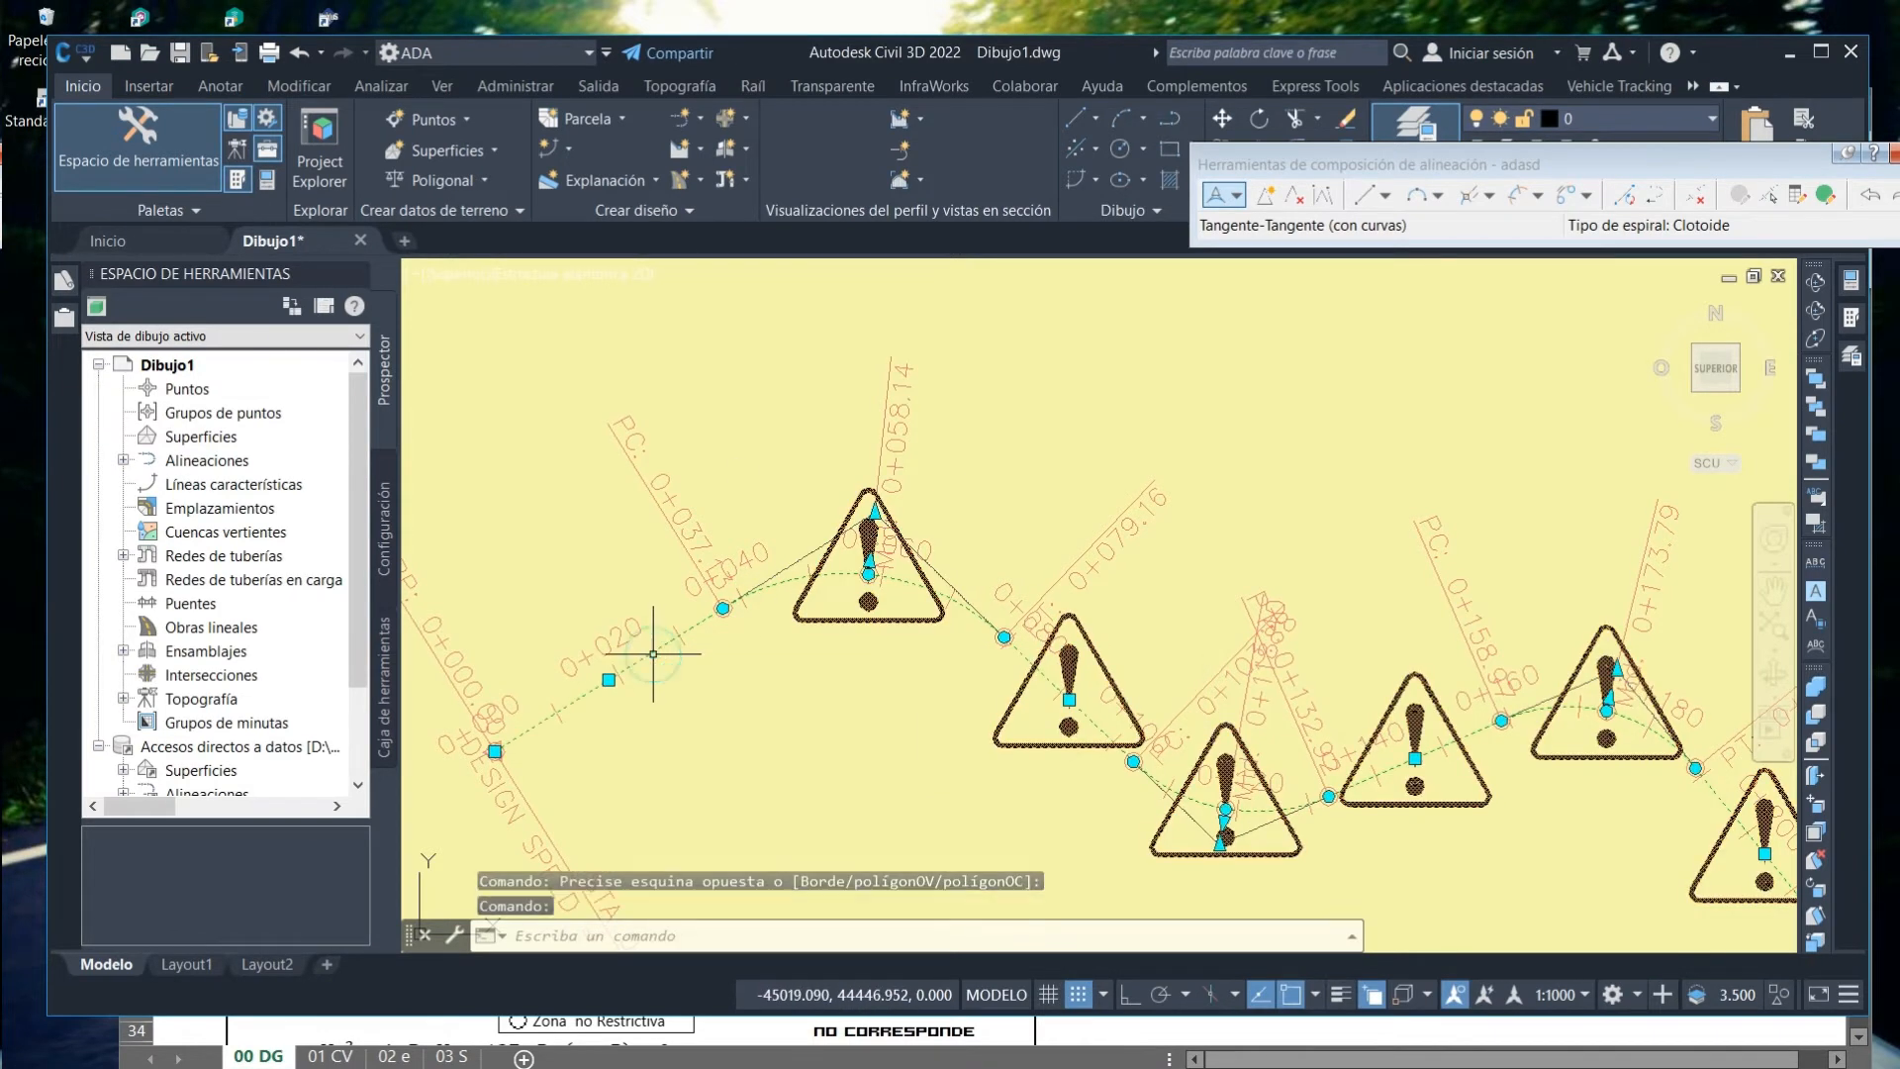
click(644, 147)
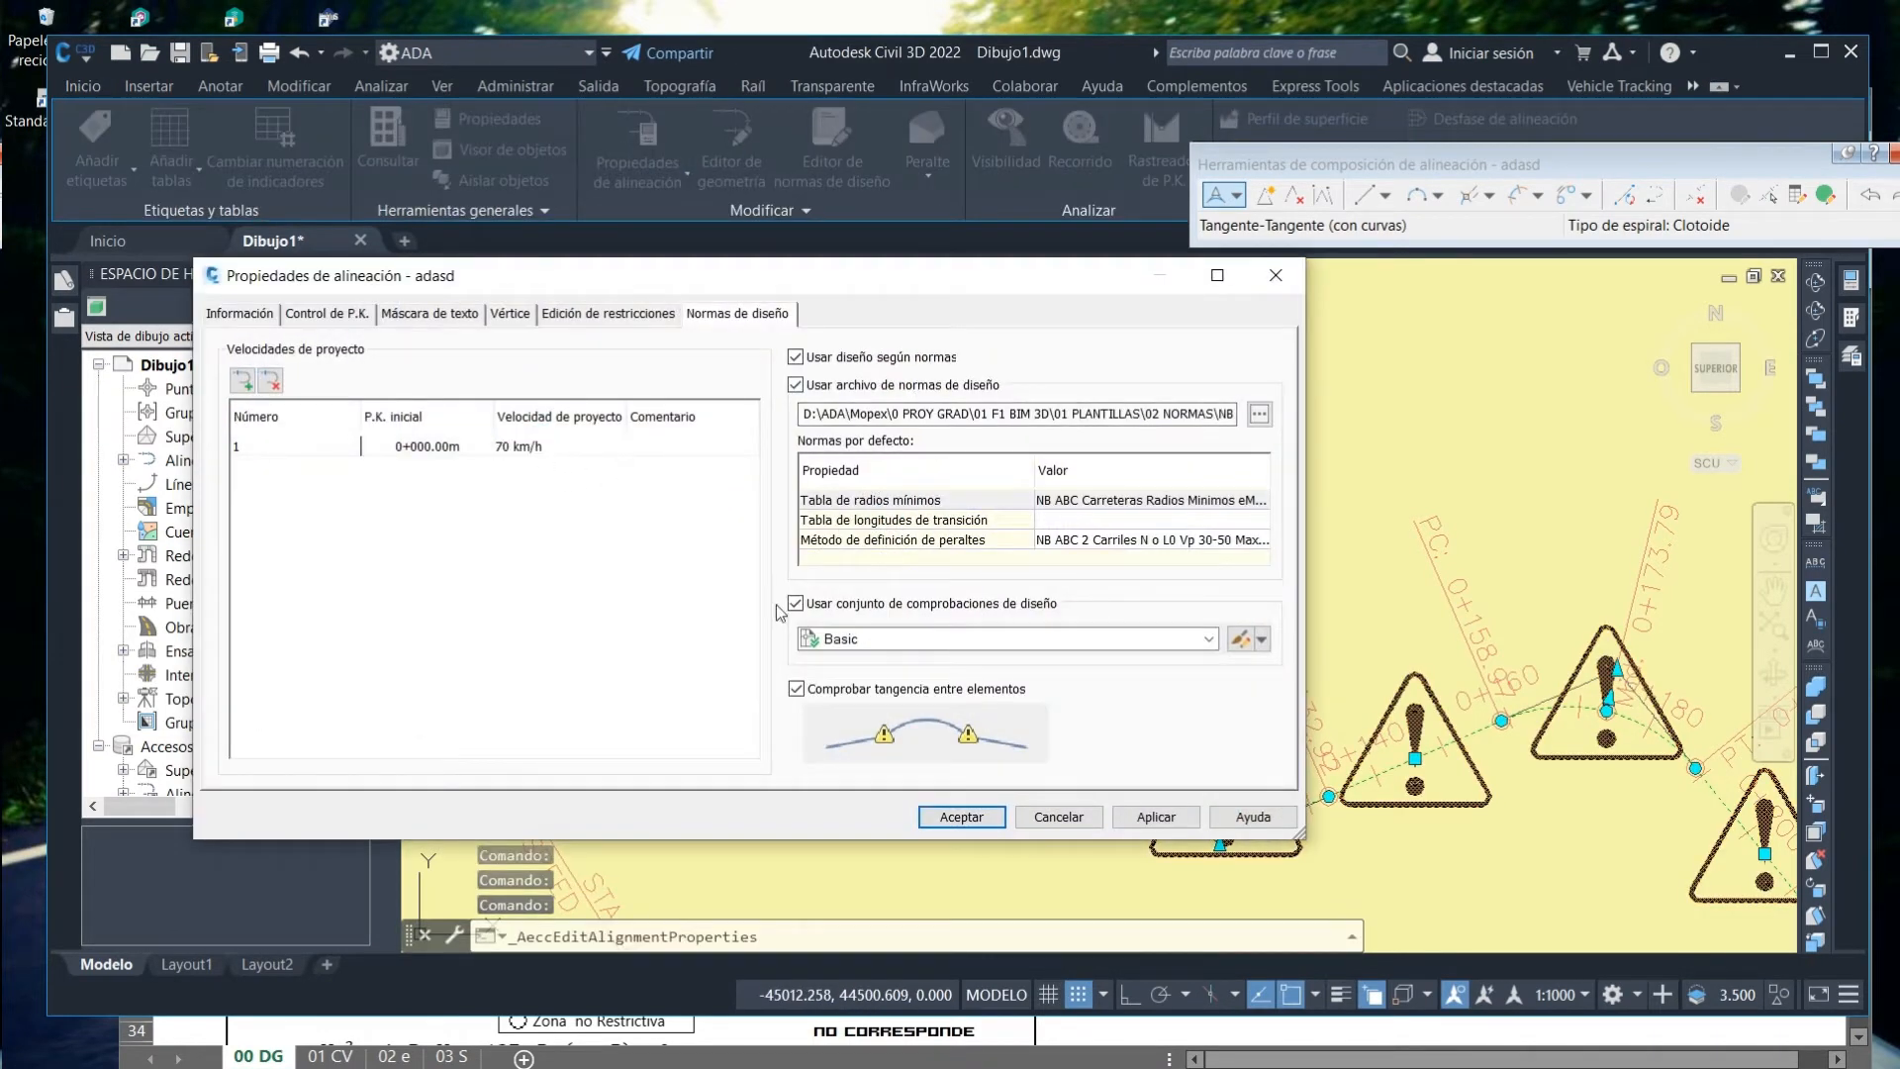
click(965, 816)
key(Escape)
key(Escape)
key(Escape)
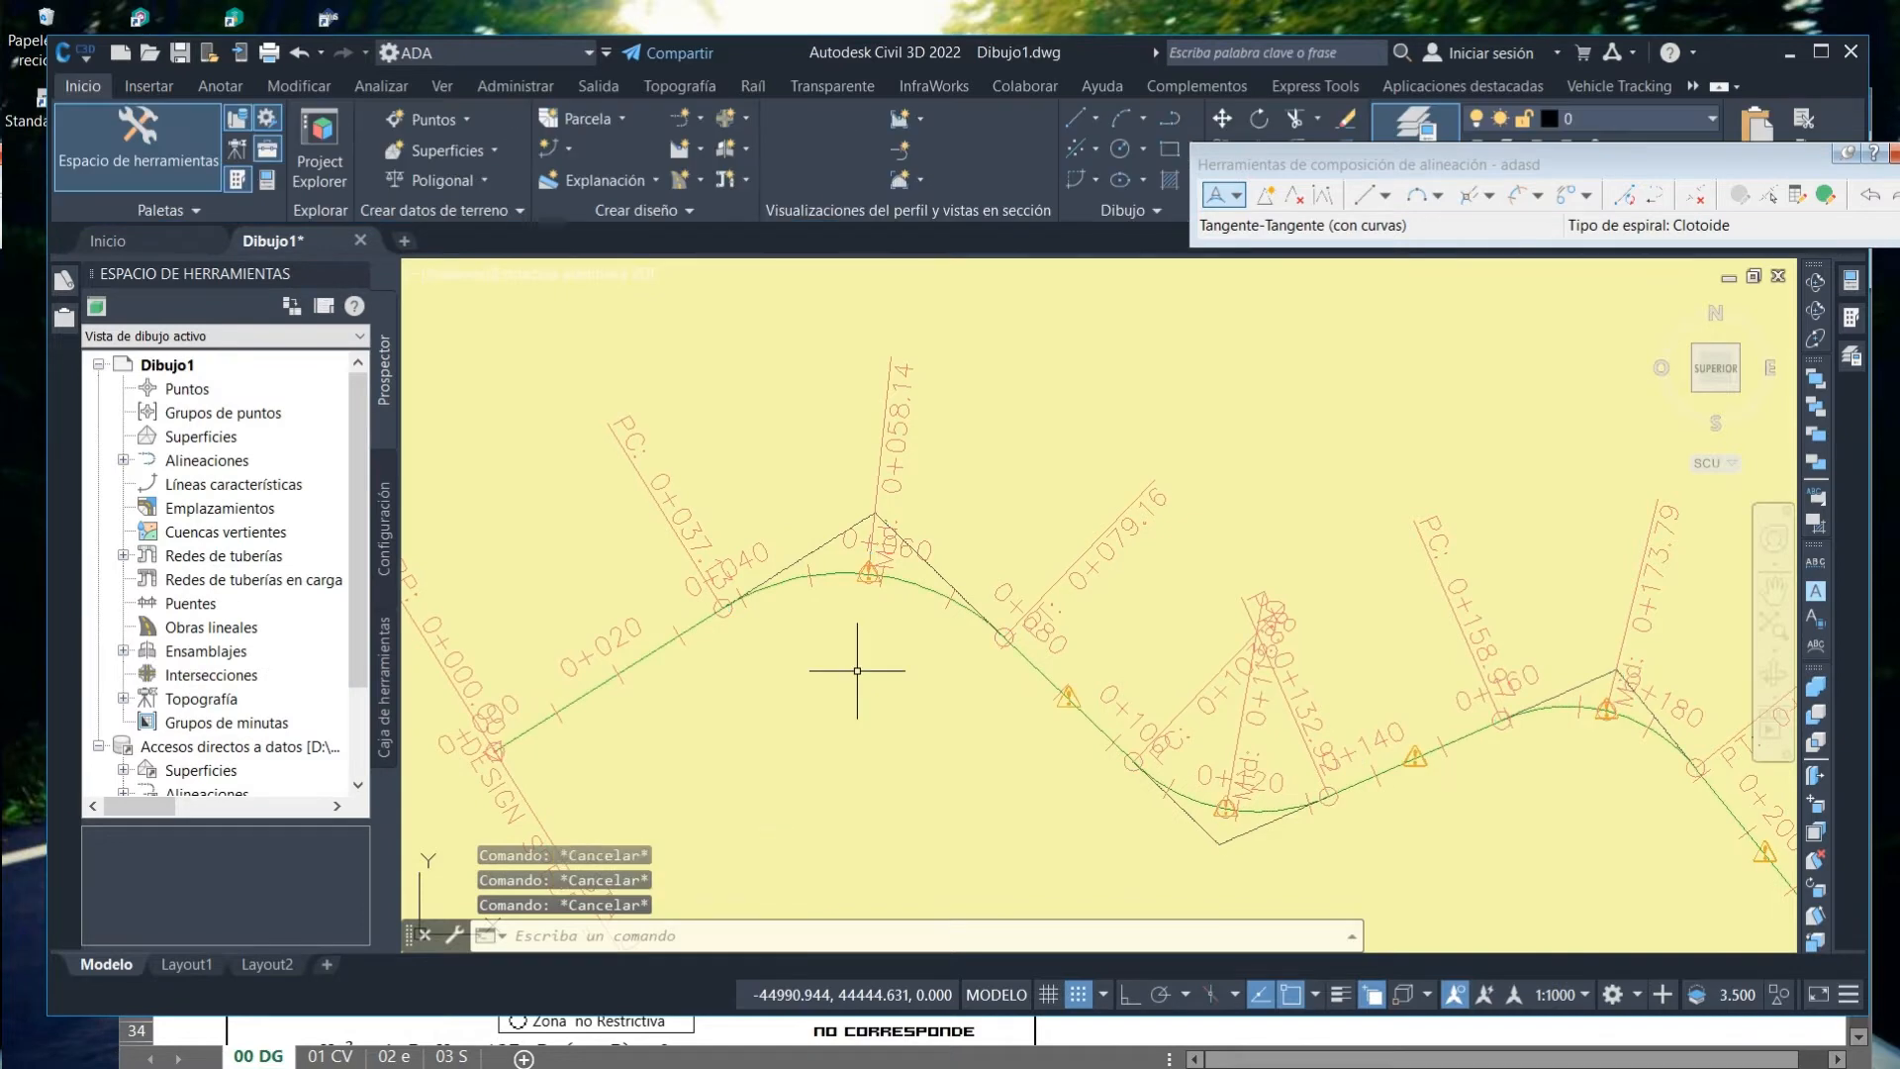
Compare the first curve's minimum radius warning with the Rmin cell in Excel and return to Civil 3D.
scroll(857, 670, up, 6)
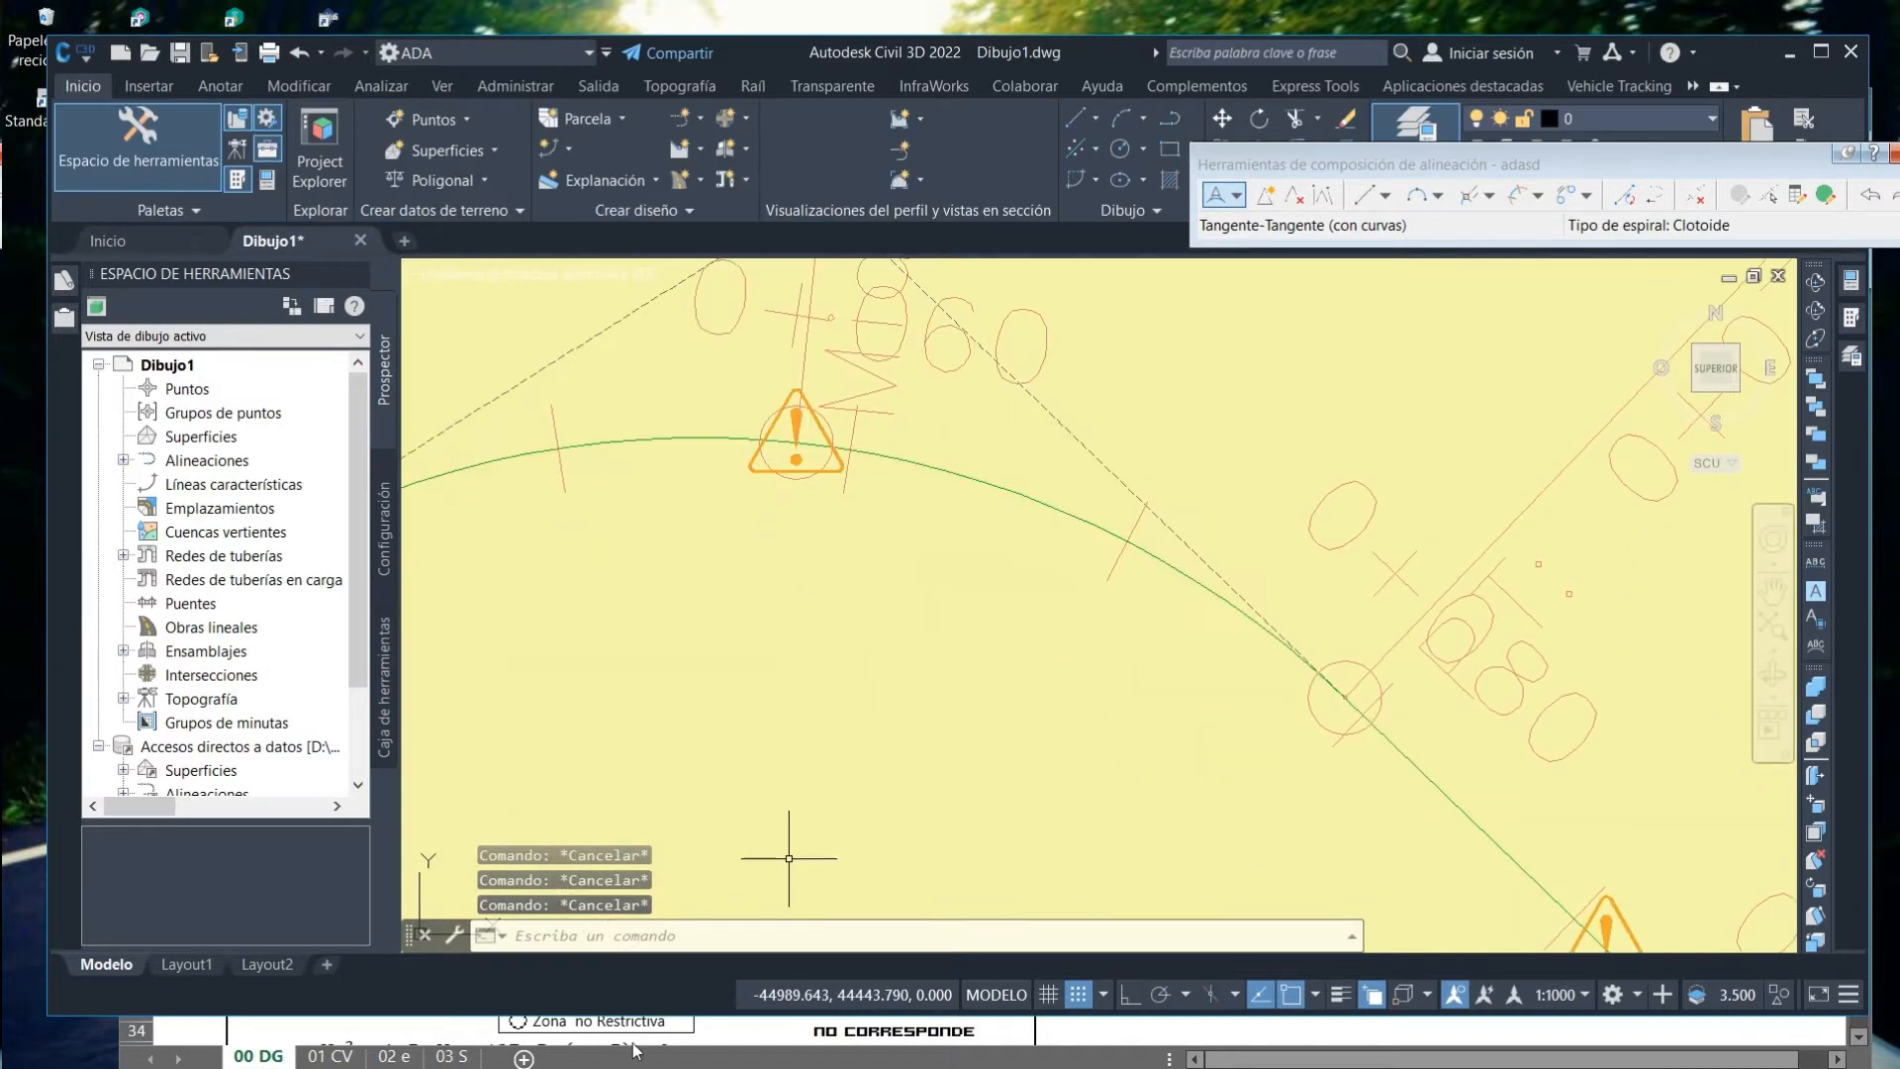
click(635, 1051)
click(846, 646)
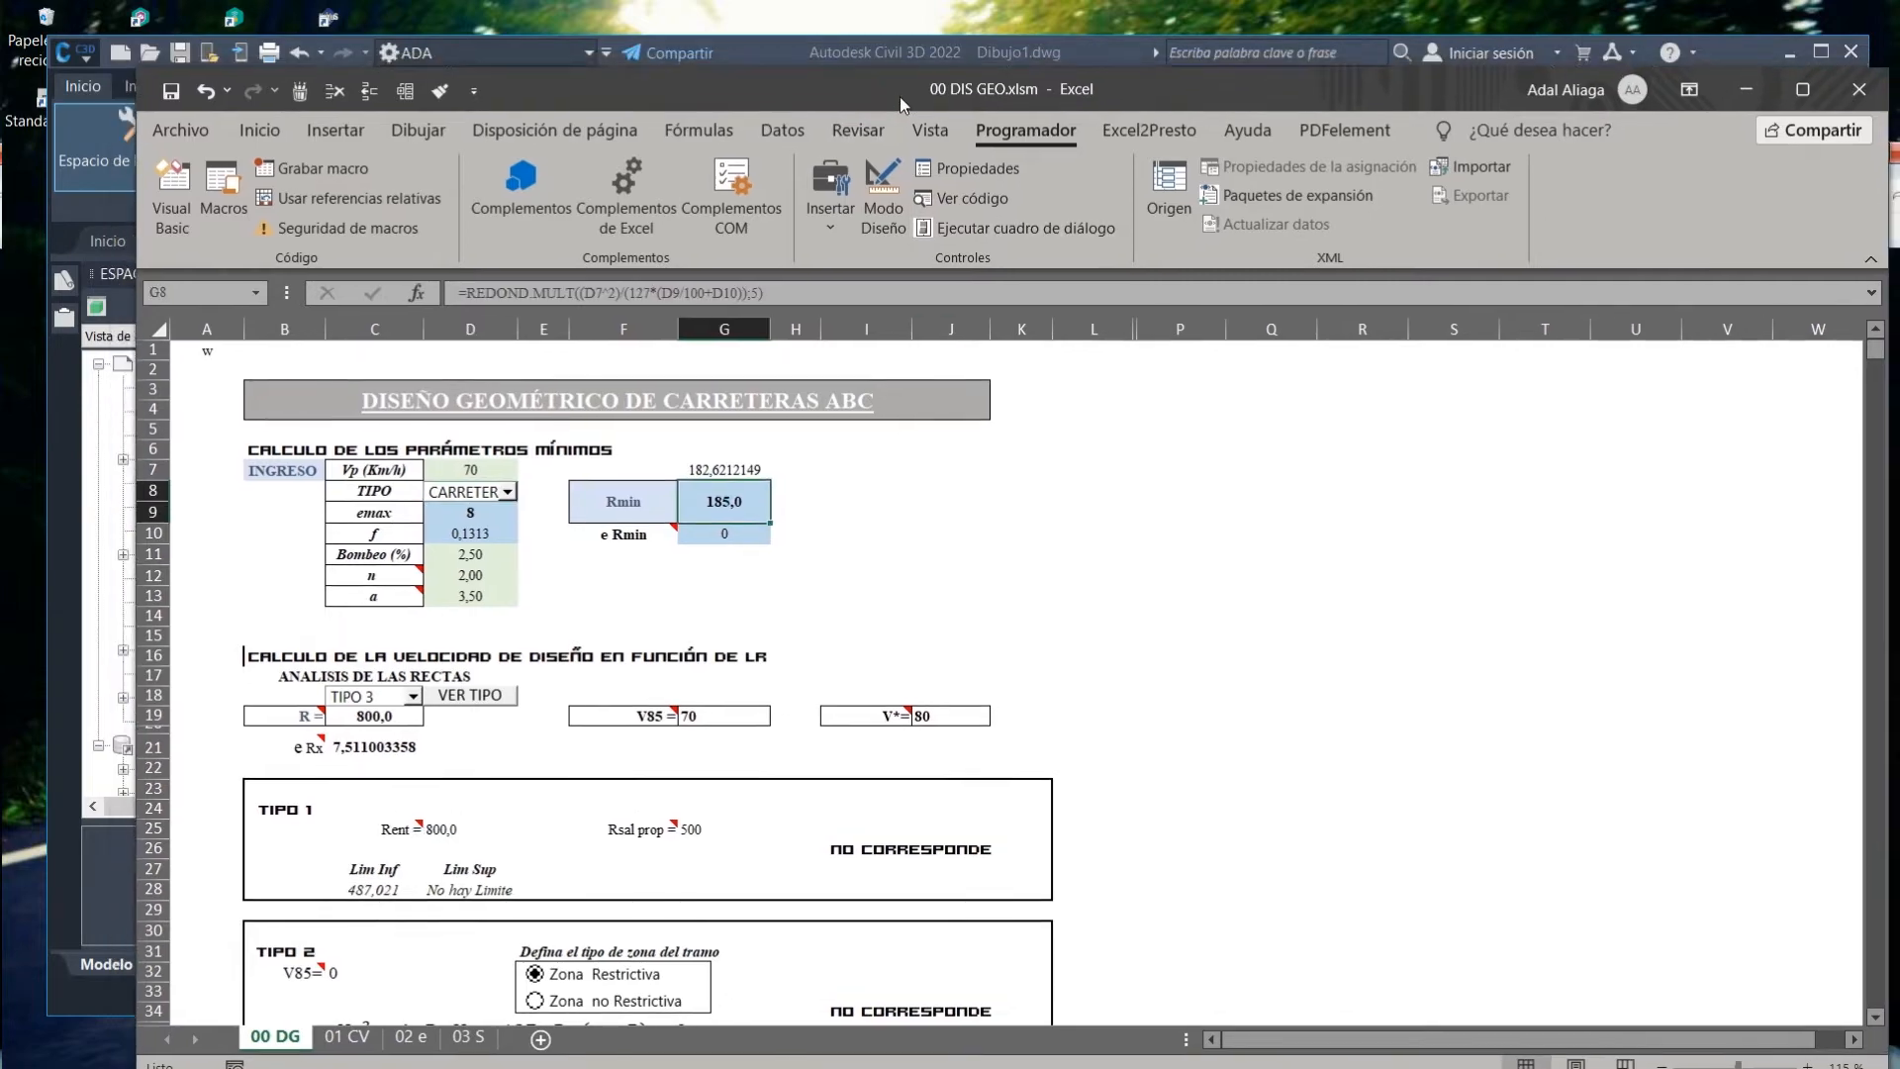
click(882, 48)
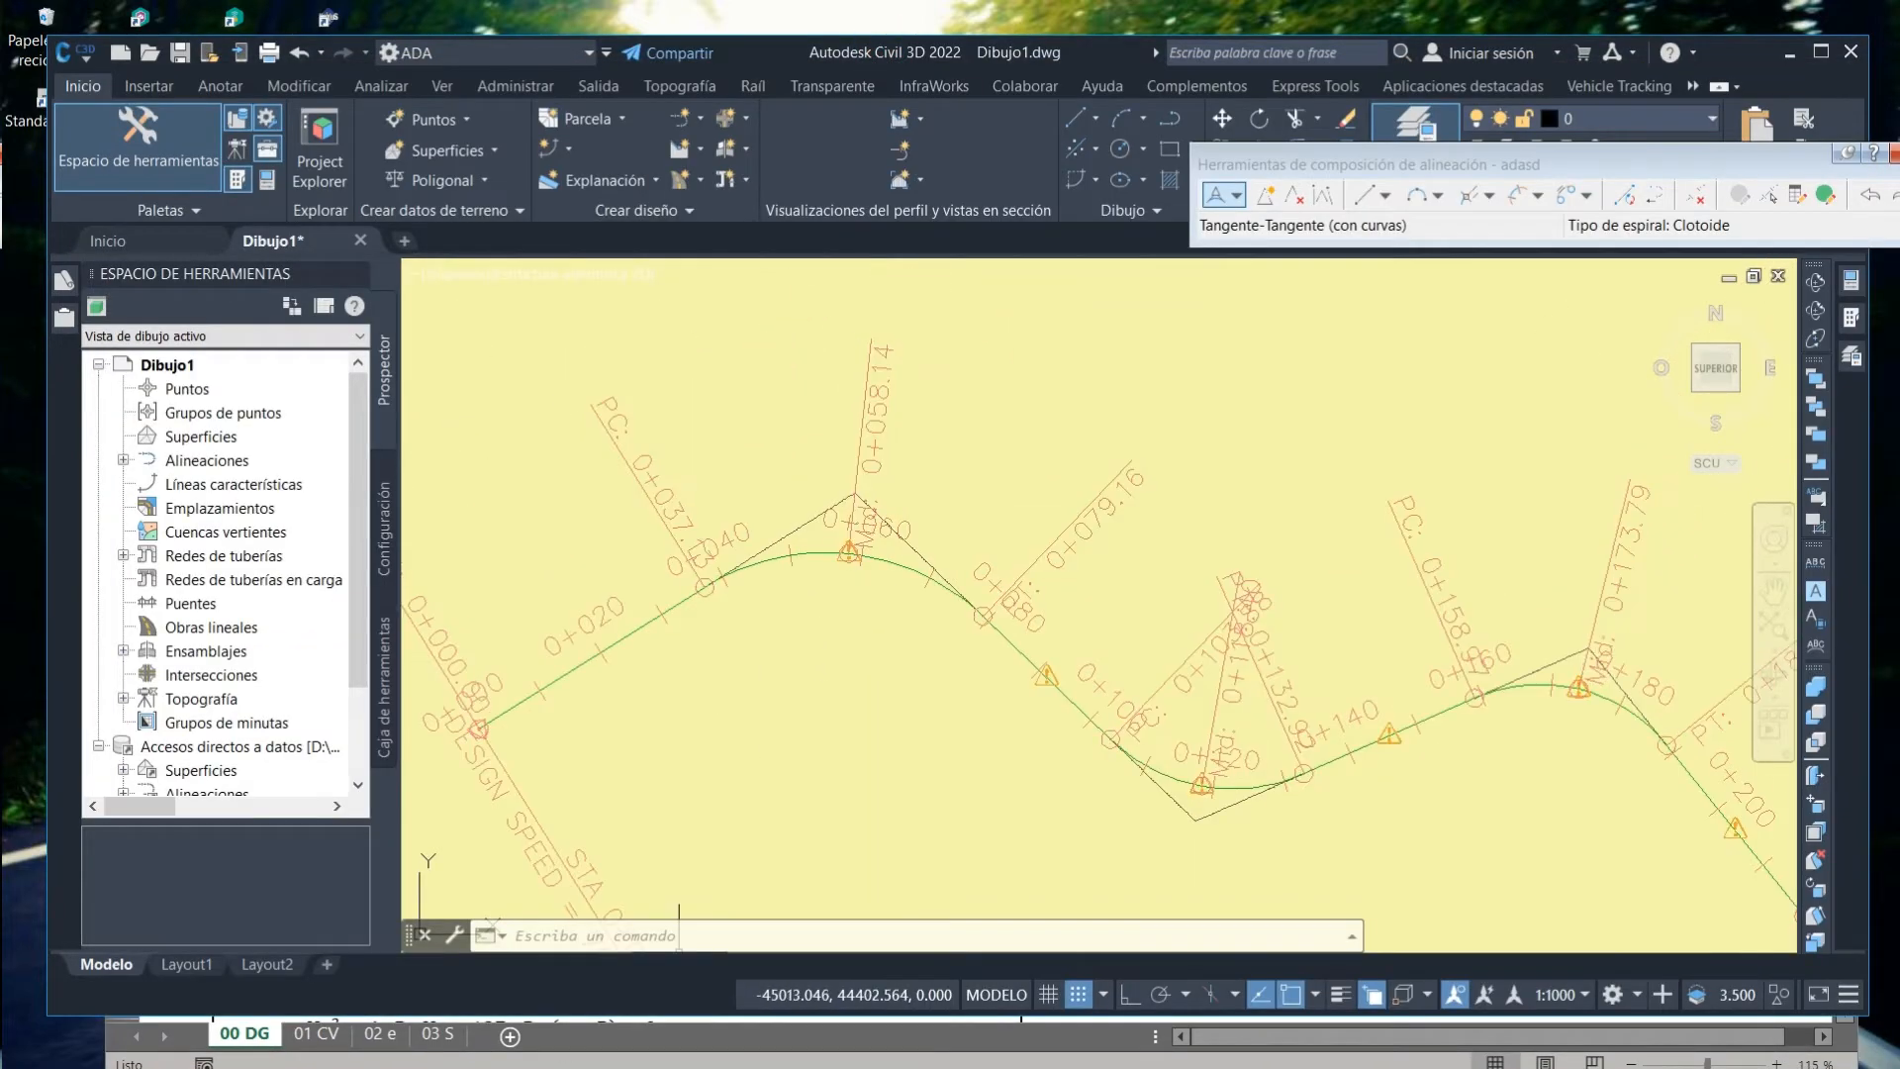
Switch to the ManualCarreterasV1 PDF and find the table of absolute minimum radii in horizontal curves on page 68.
click(541, 1059)
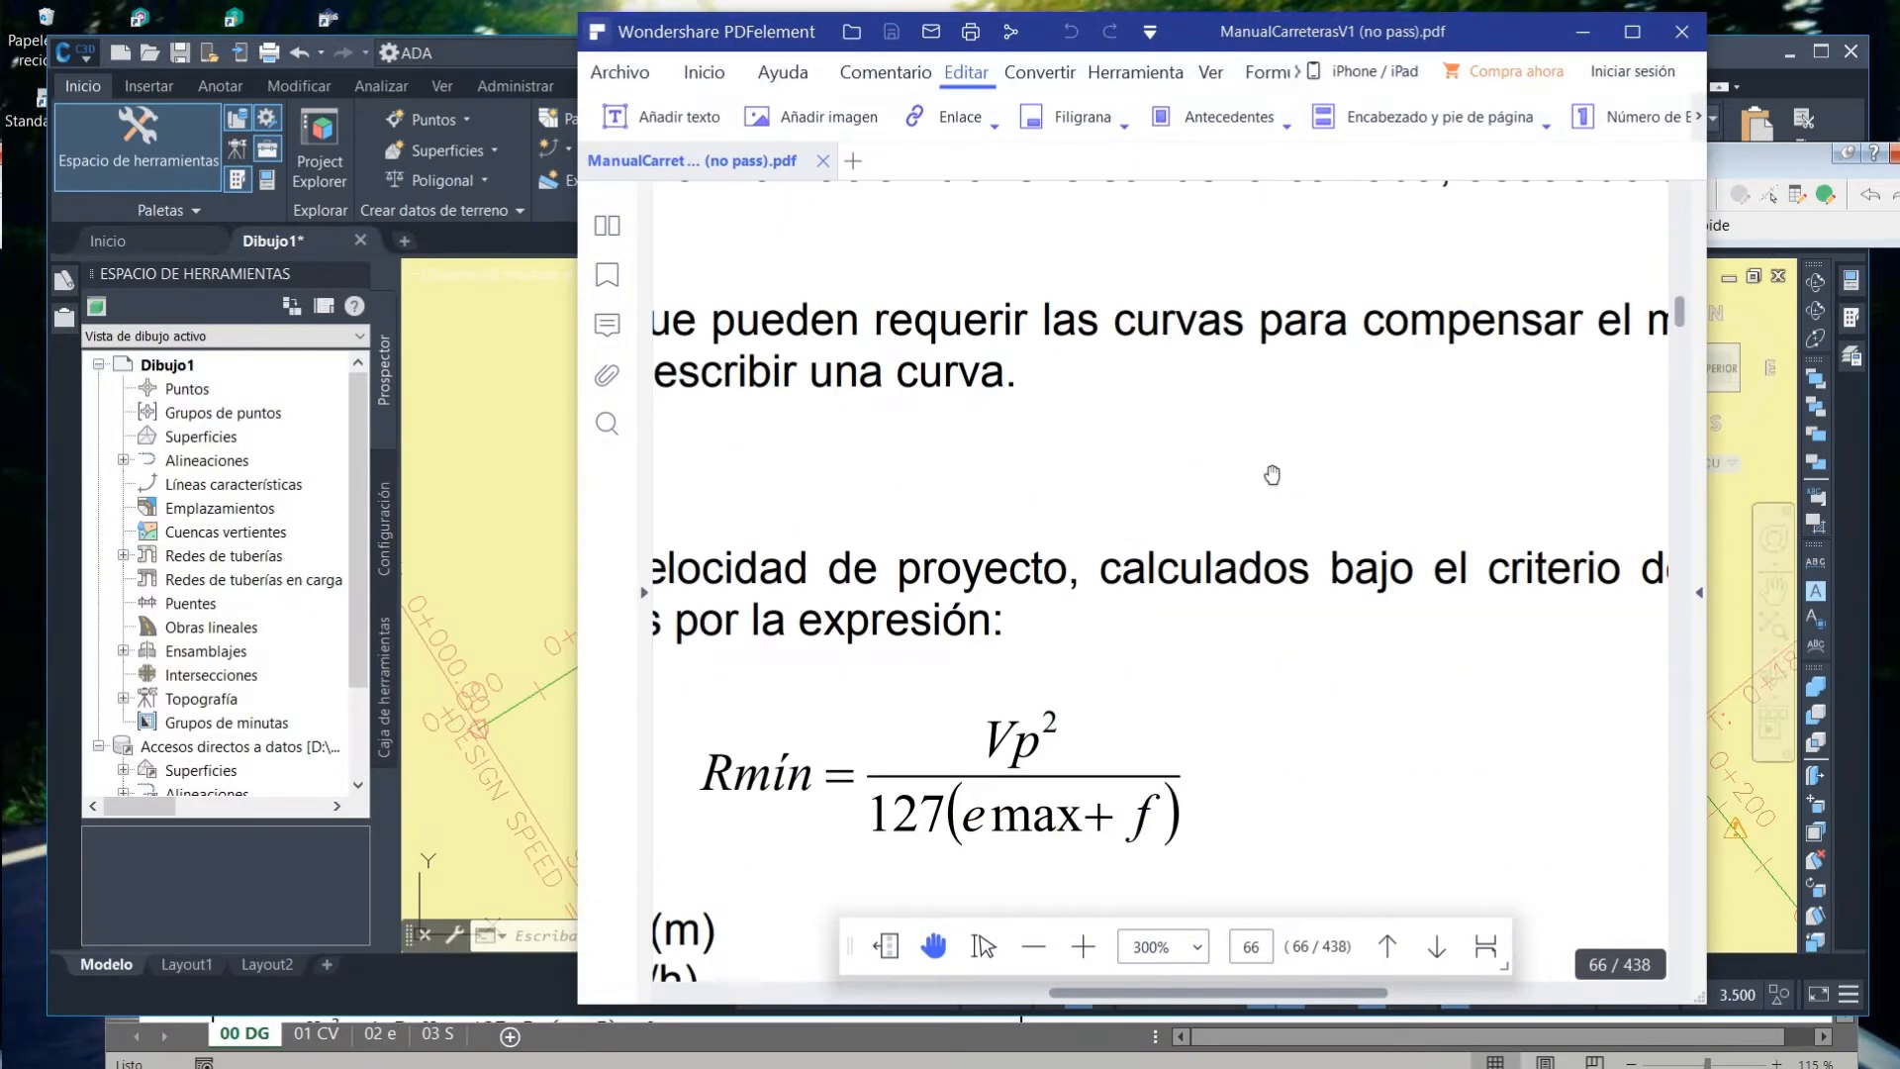
scroll(1259, 495, down, 10)
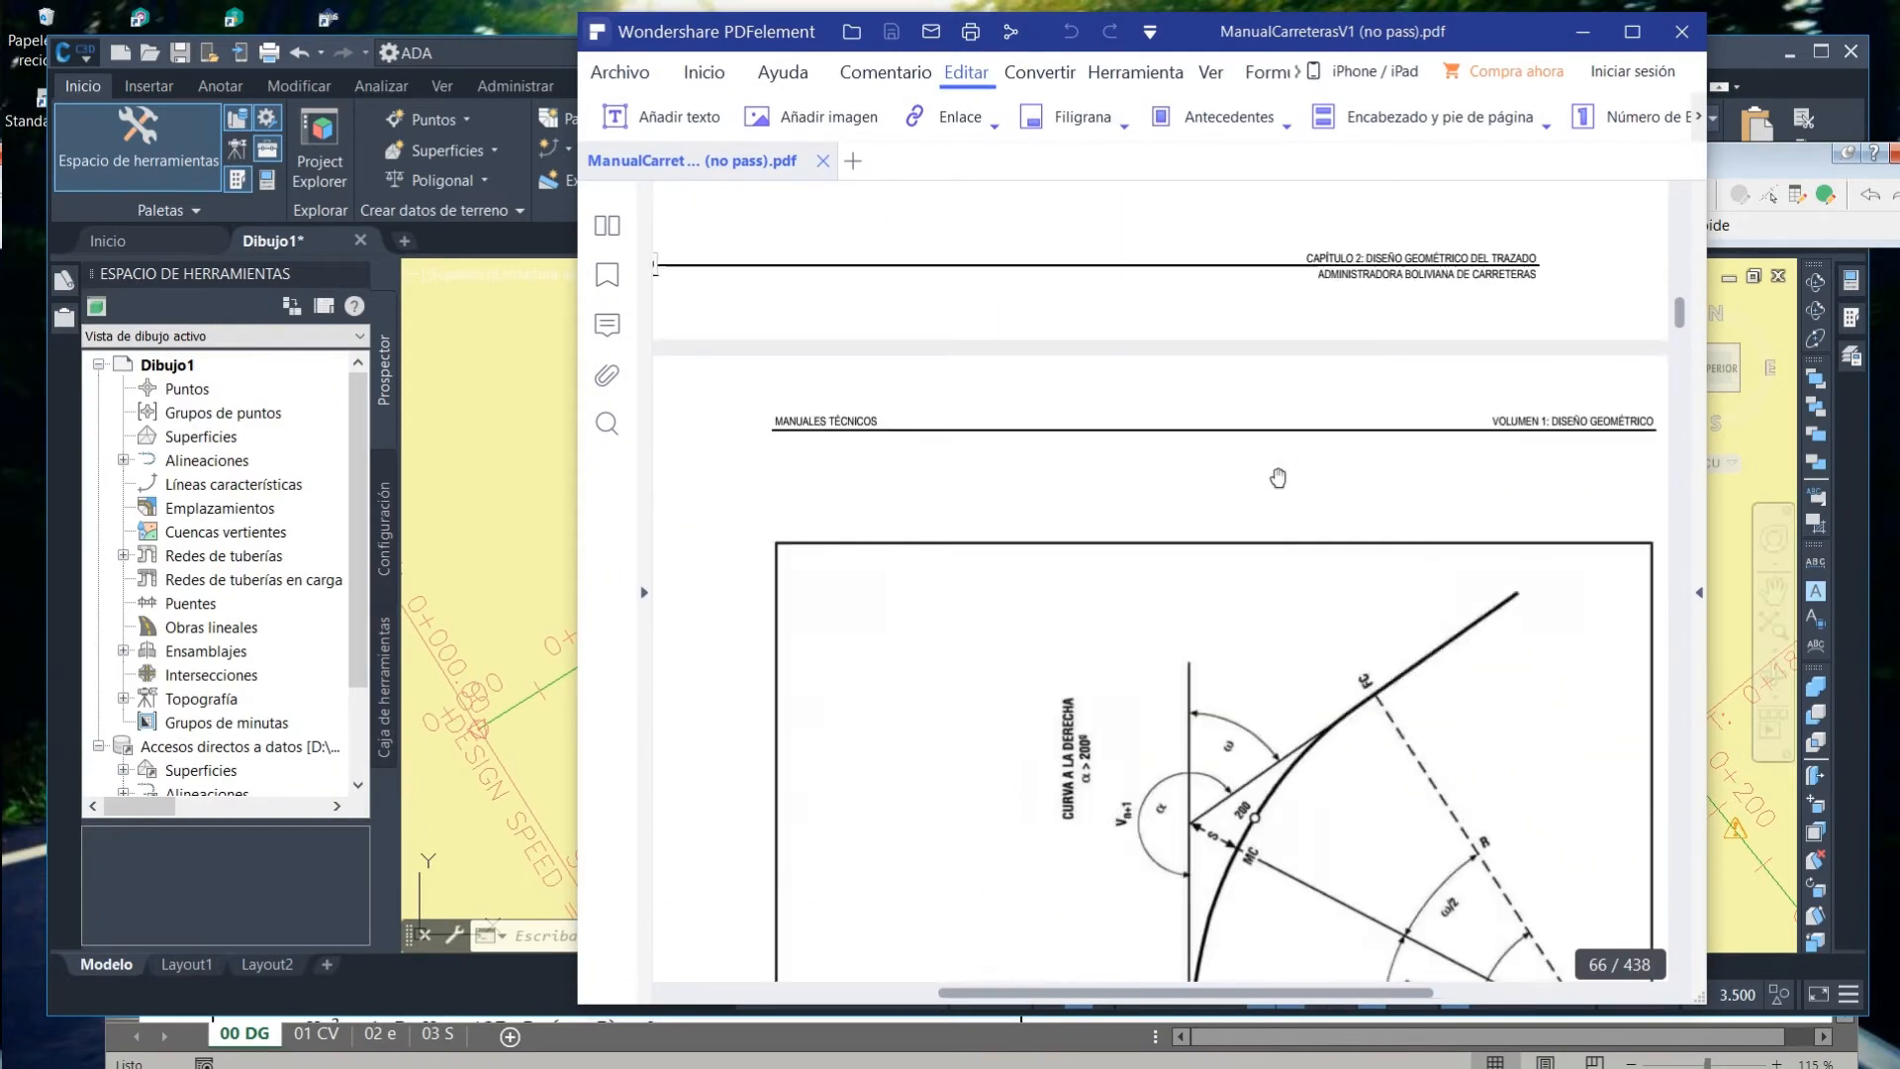
scroll(1392, 552, down, 5)
ctrl+scroll(939, 506, up, 3)
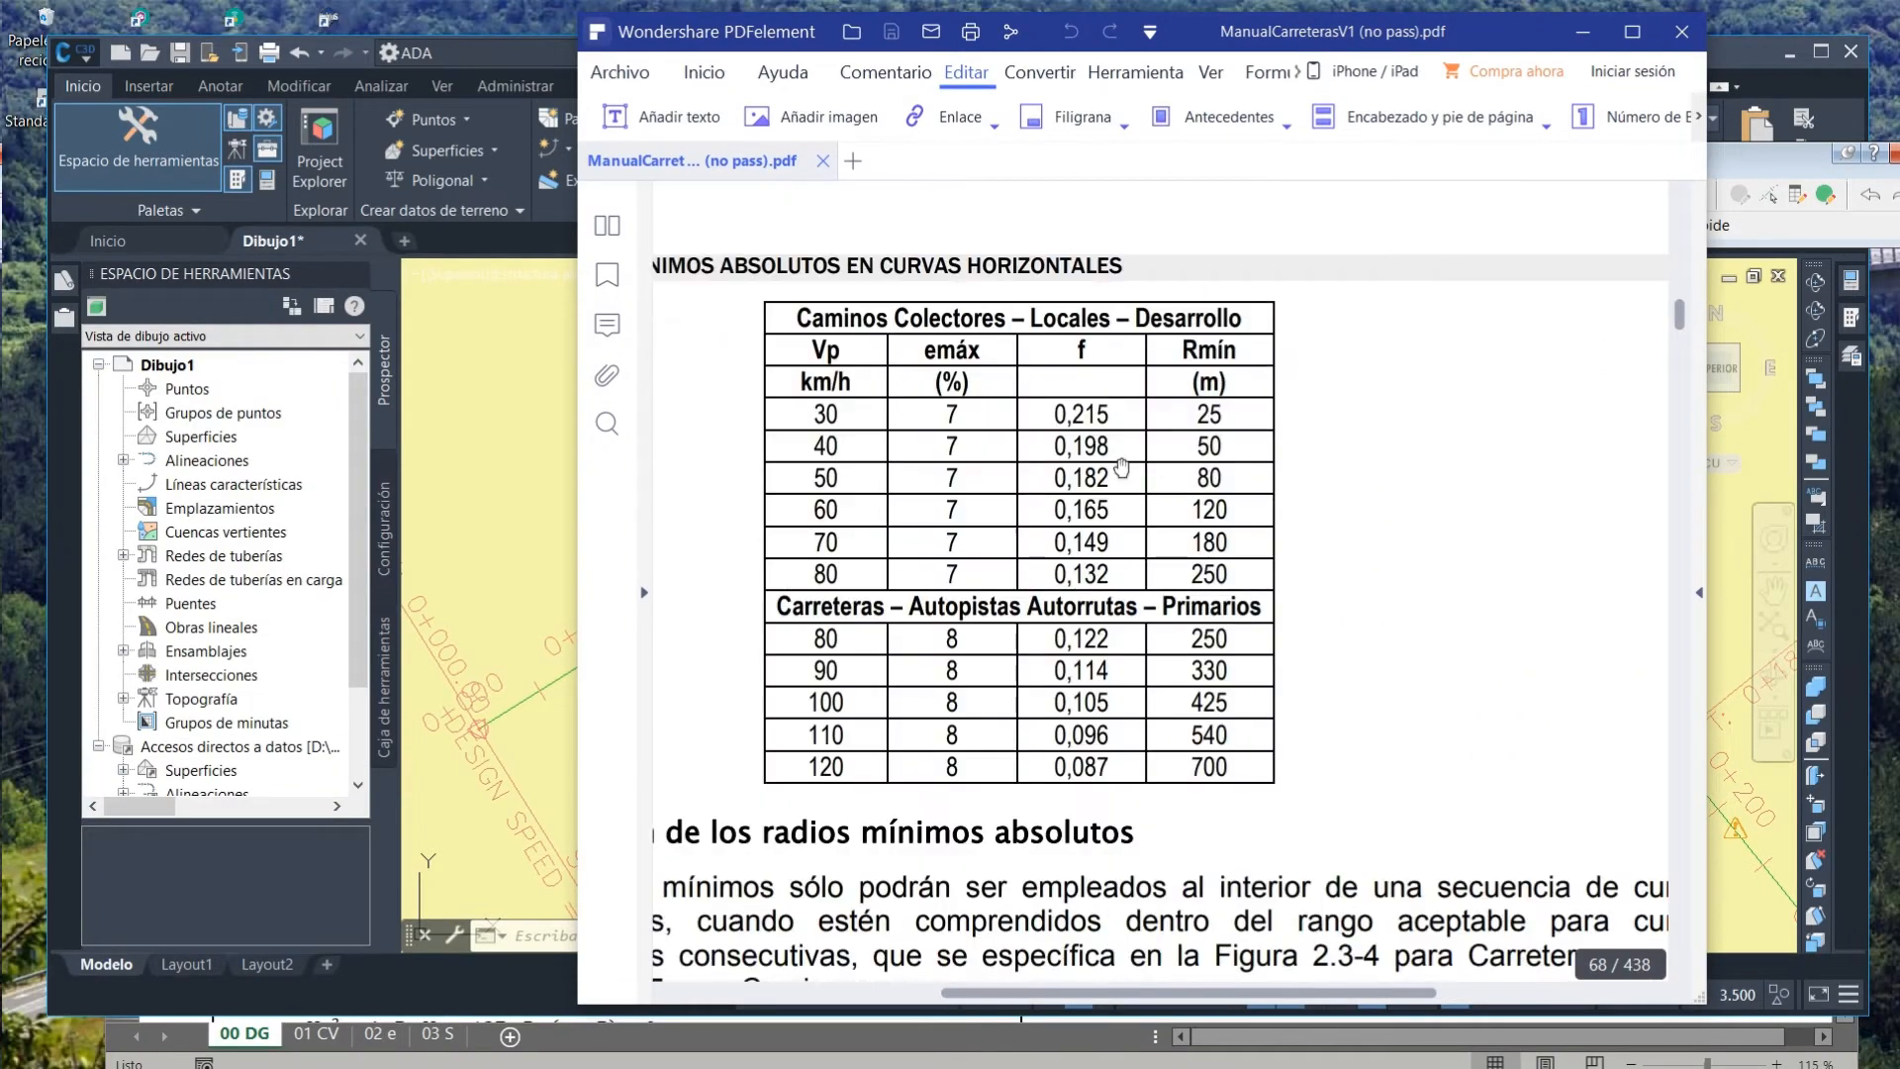
scroll(1308, 512, up, 1)
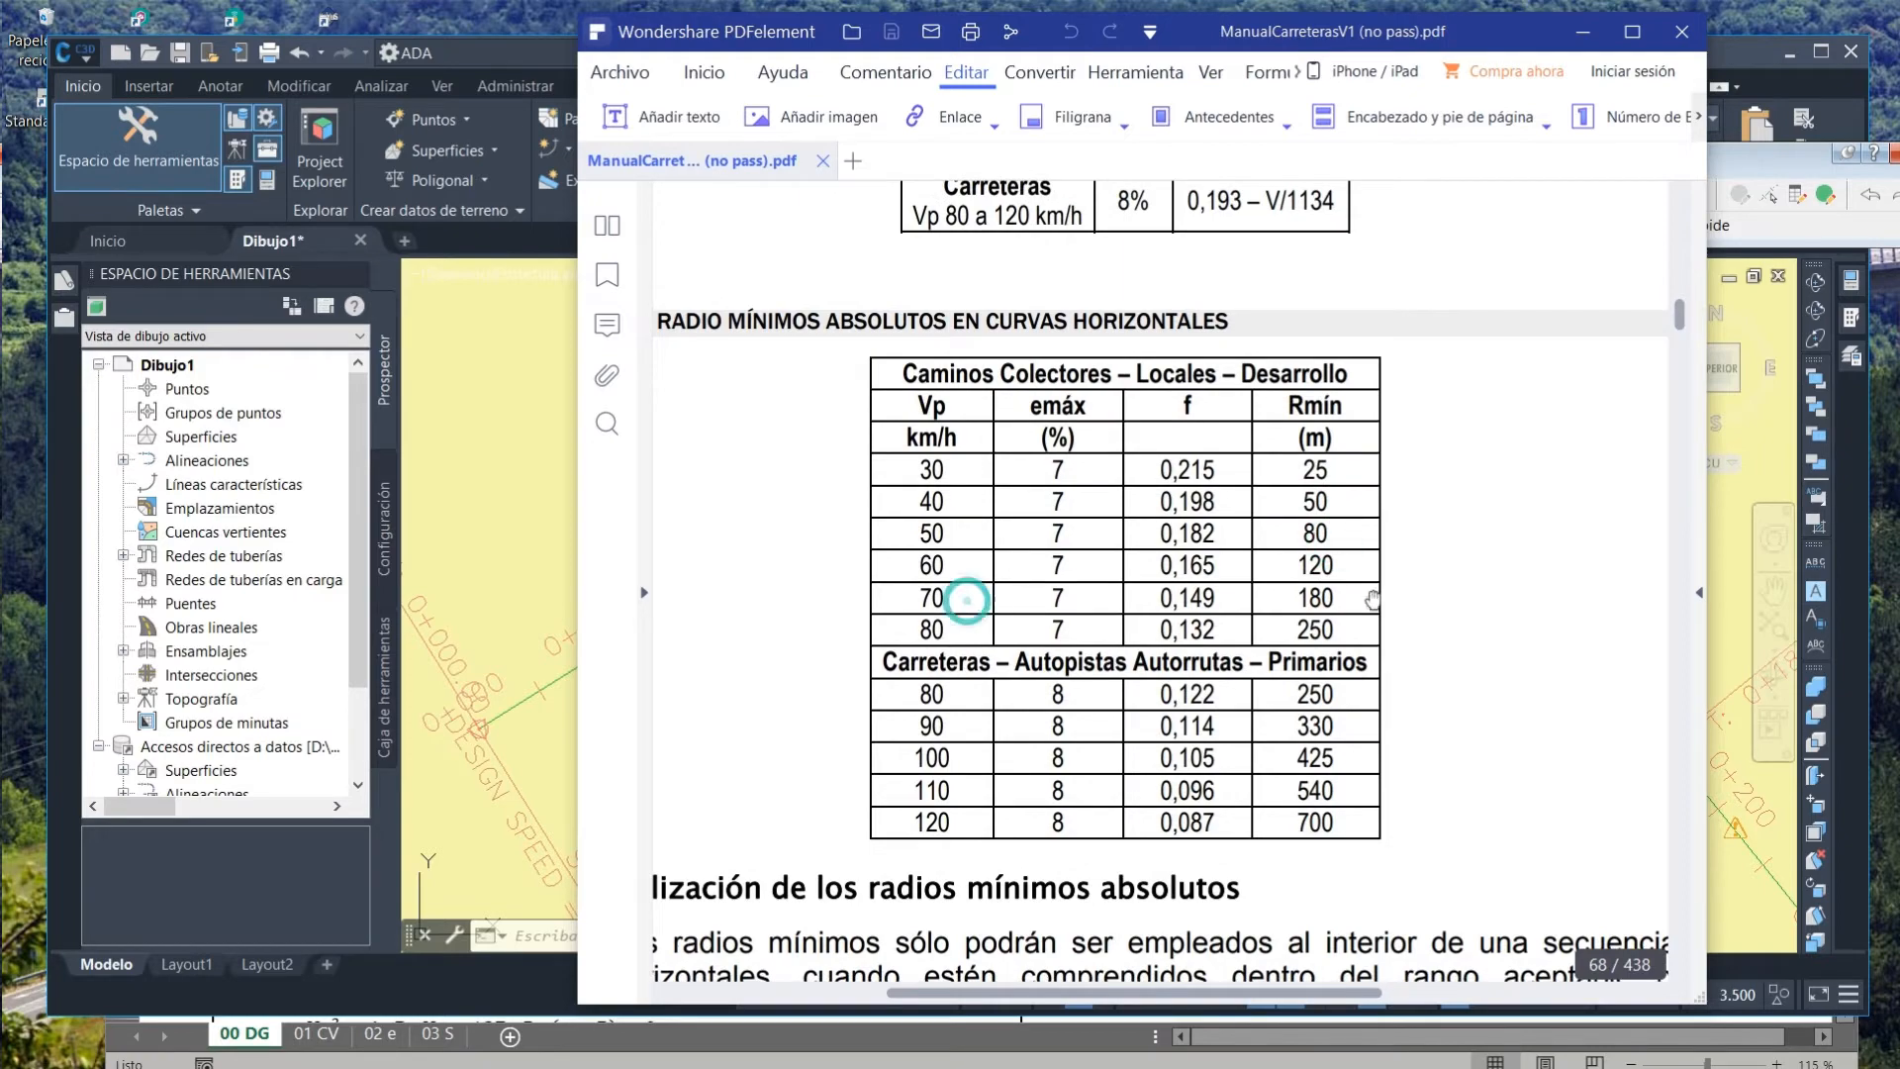
Switch to Excel, set the design speed Vp to 80 km/h and return to Civil 3D.
key(alt+Tab)
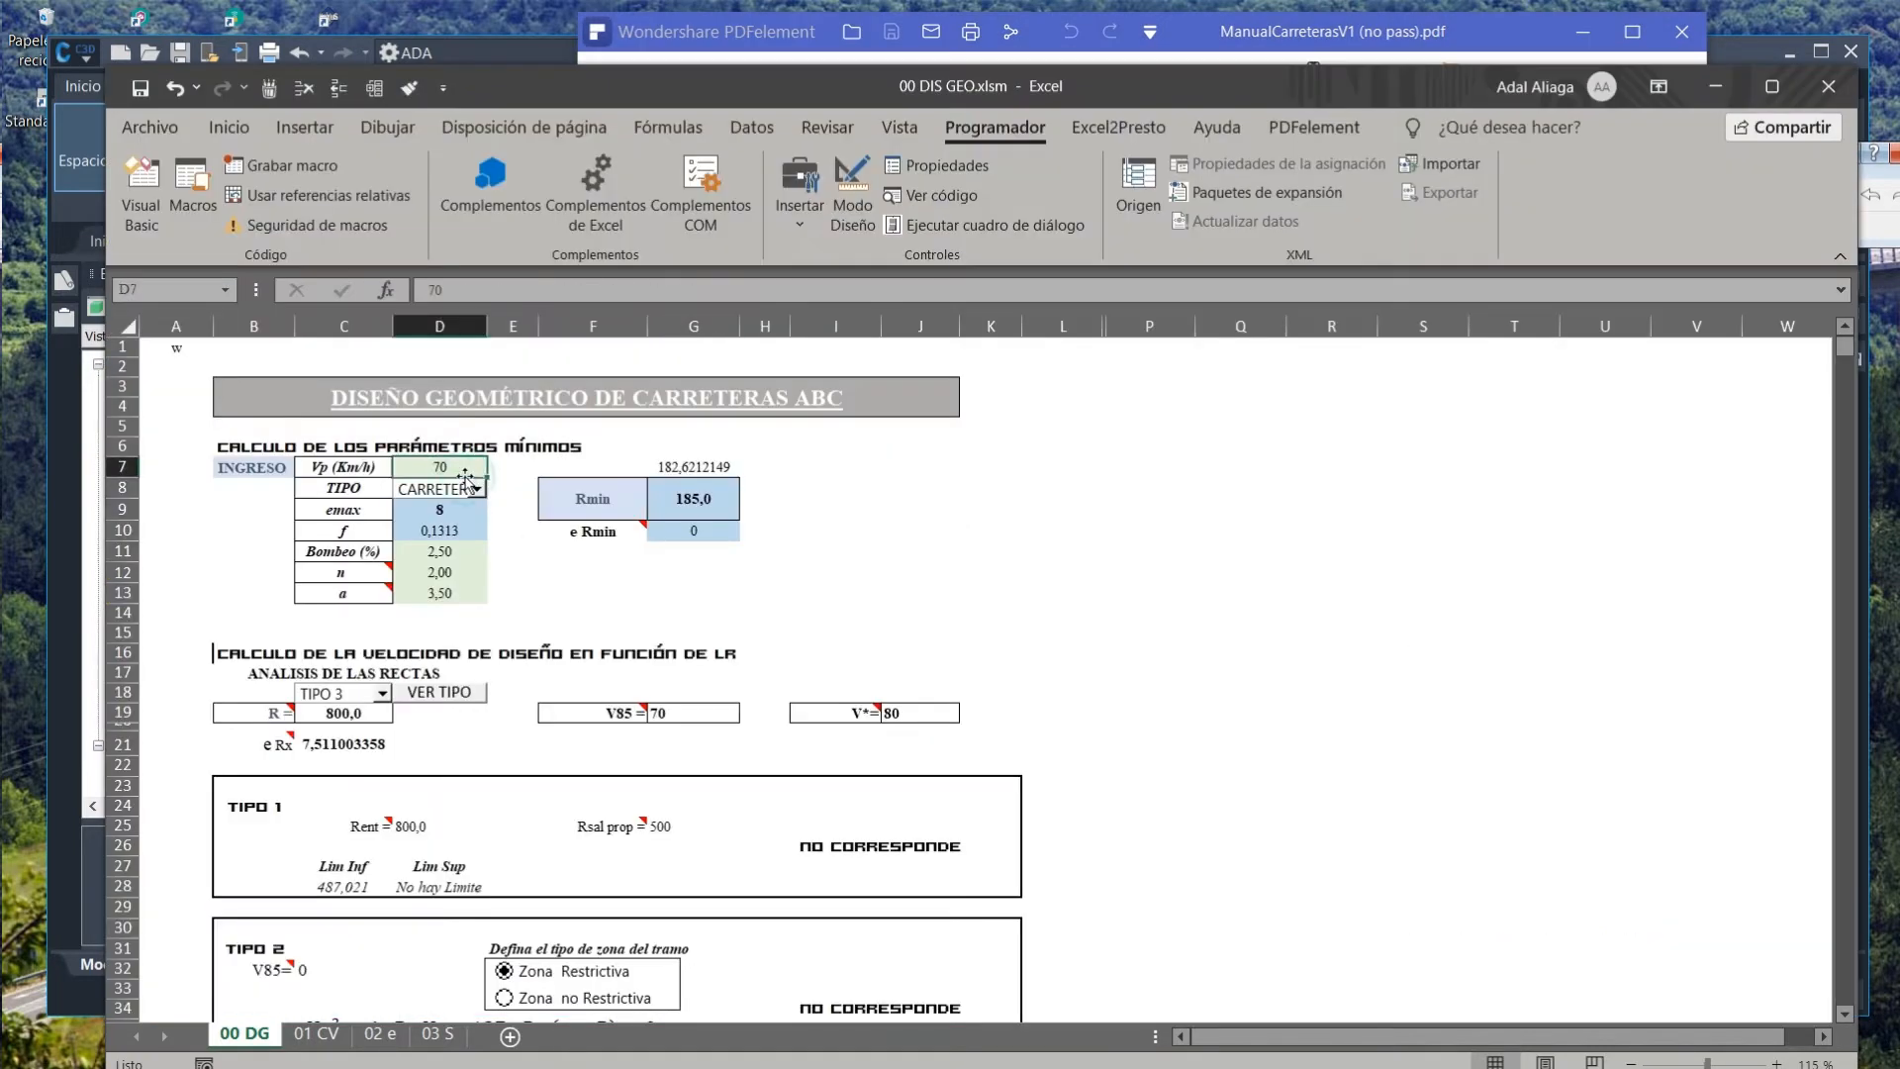
text(80)
key(Return)
click(55, 467)
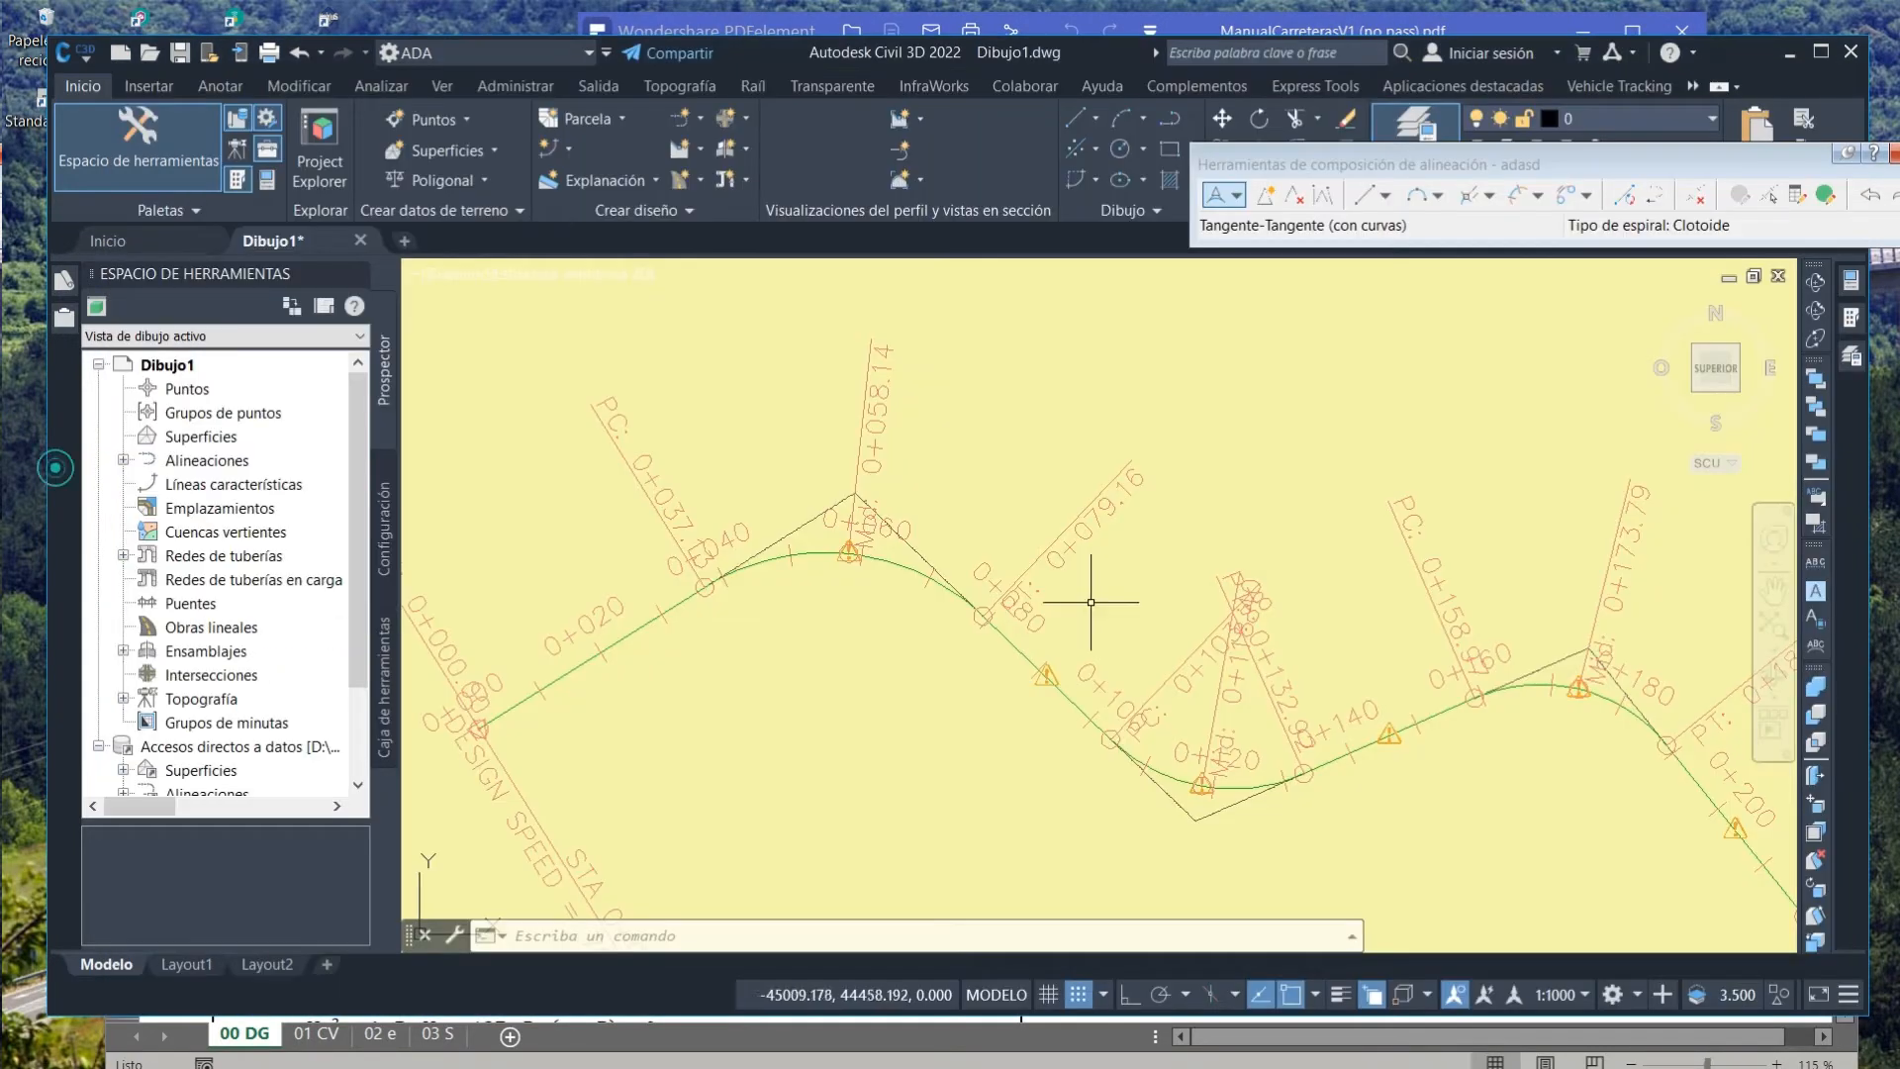
Place the PDF manual beside the Excel sheet and compare its minimum radius table with the spreadsheet's Vp and Rmin.
key(alt+Tab)
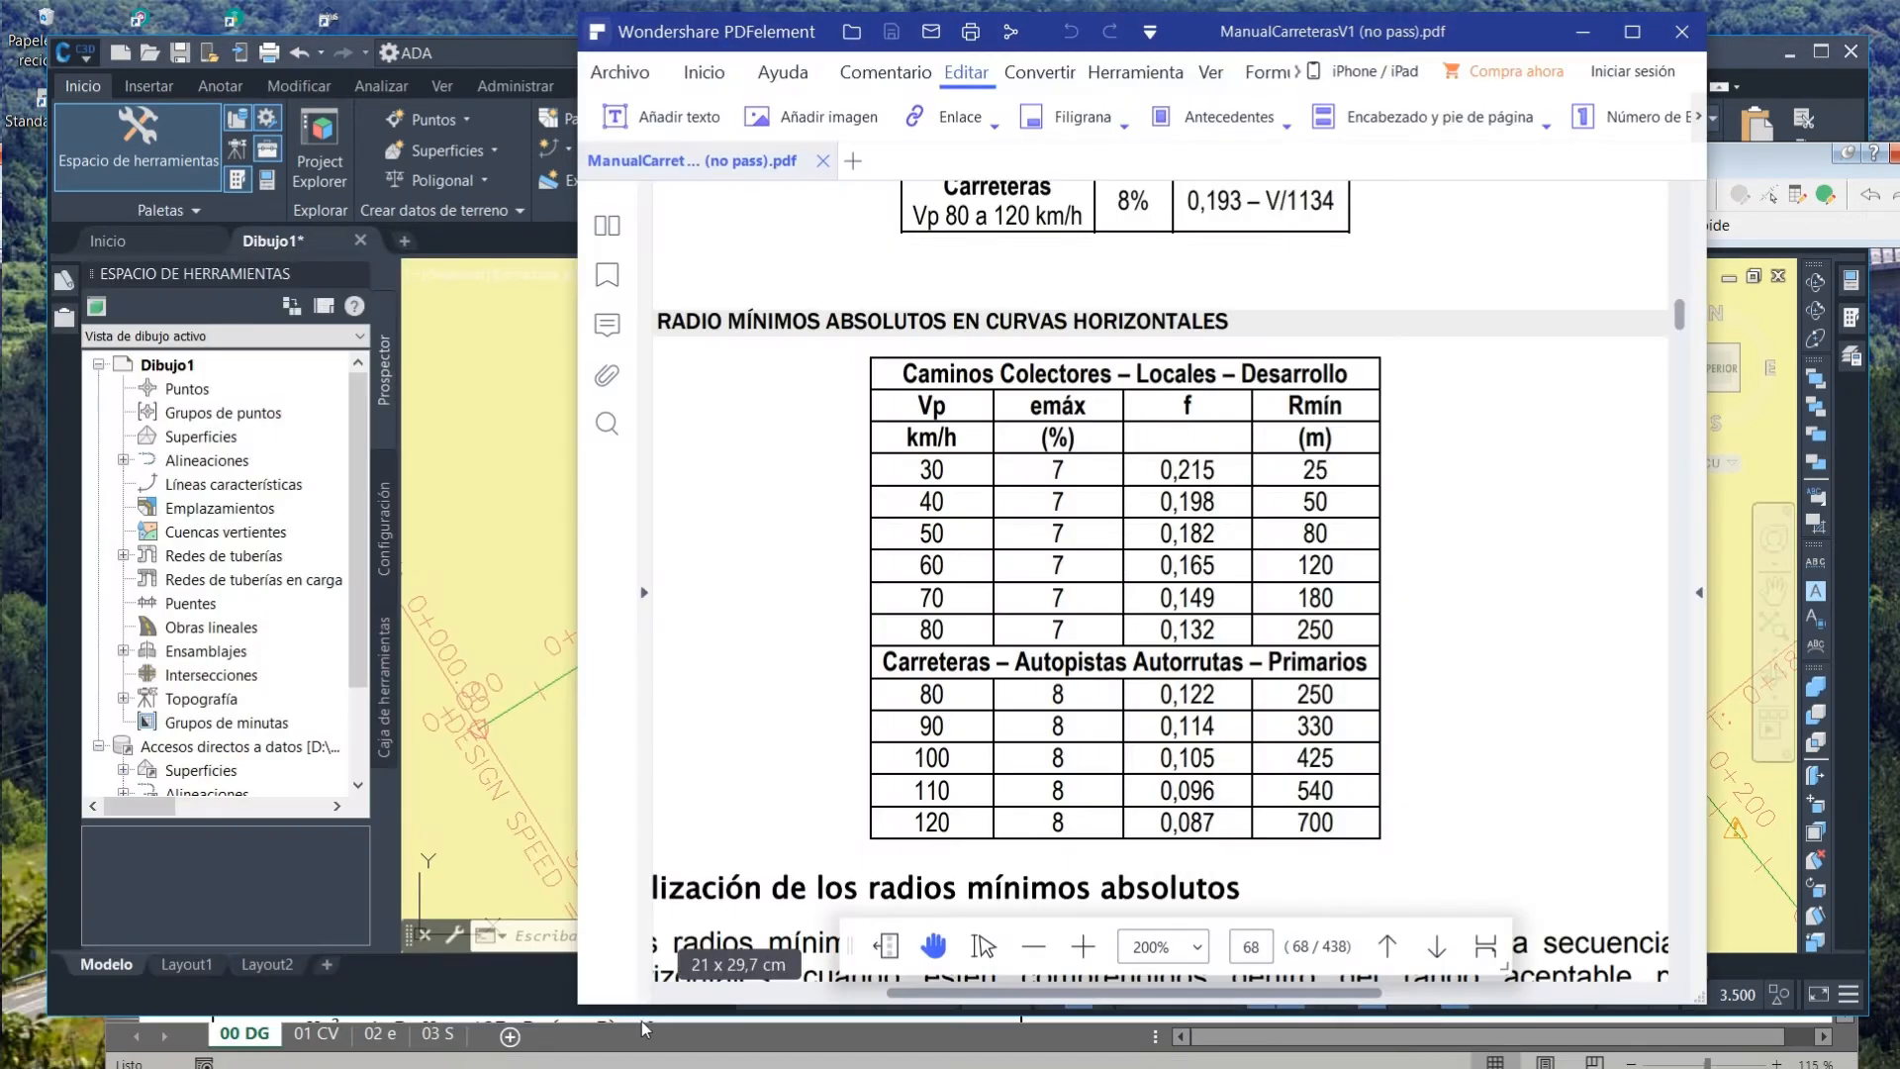
click(644, 1030)
drag(1199, 70, 1245, 28)
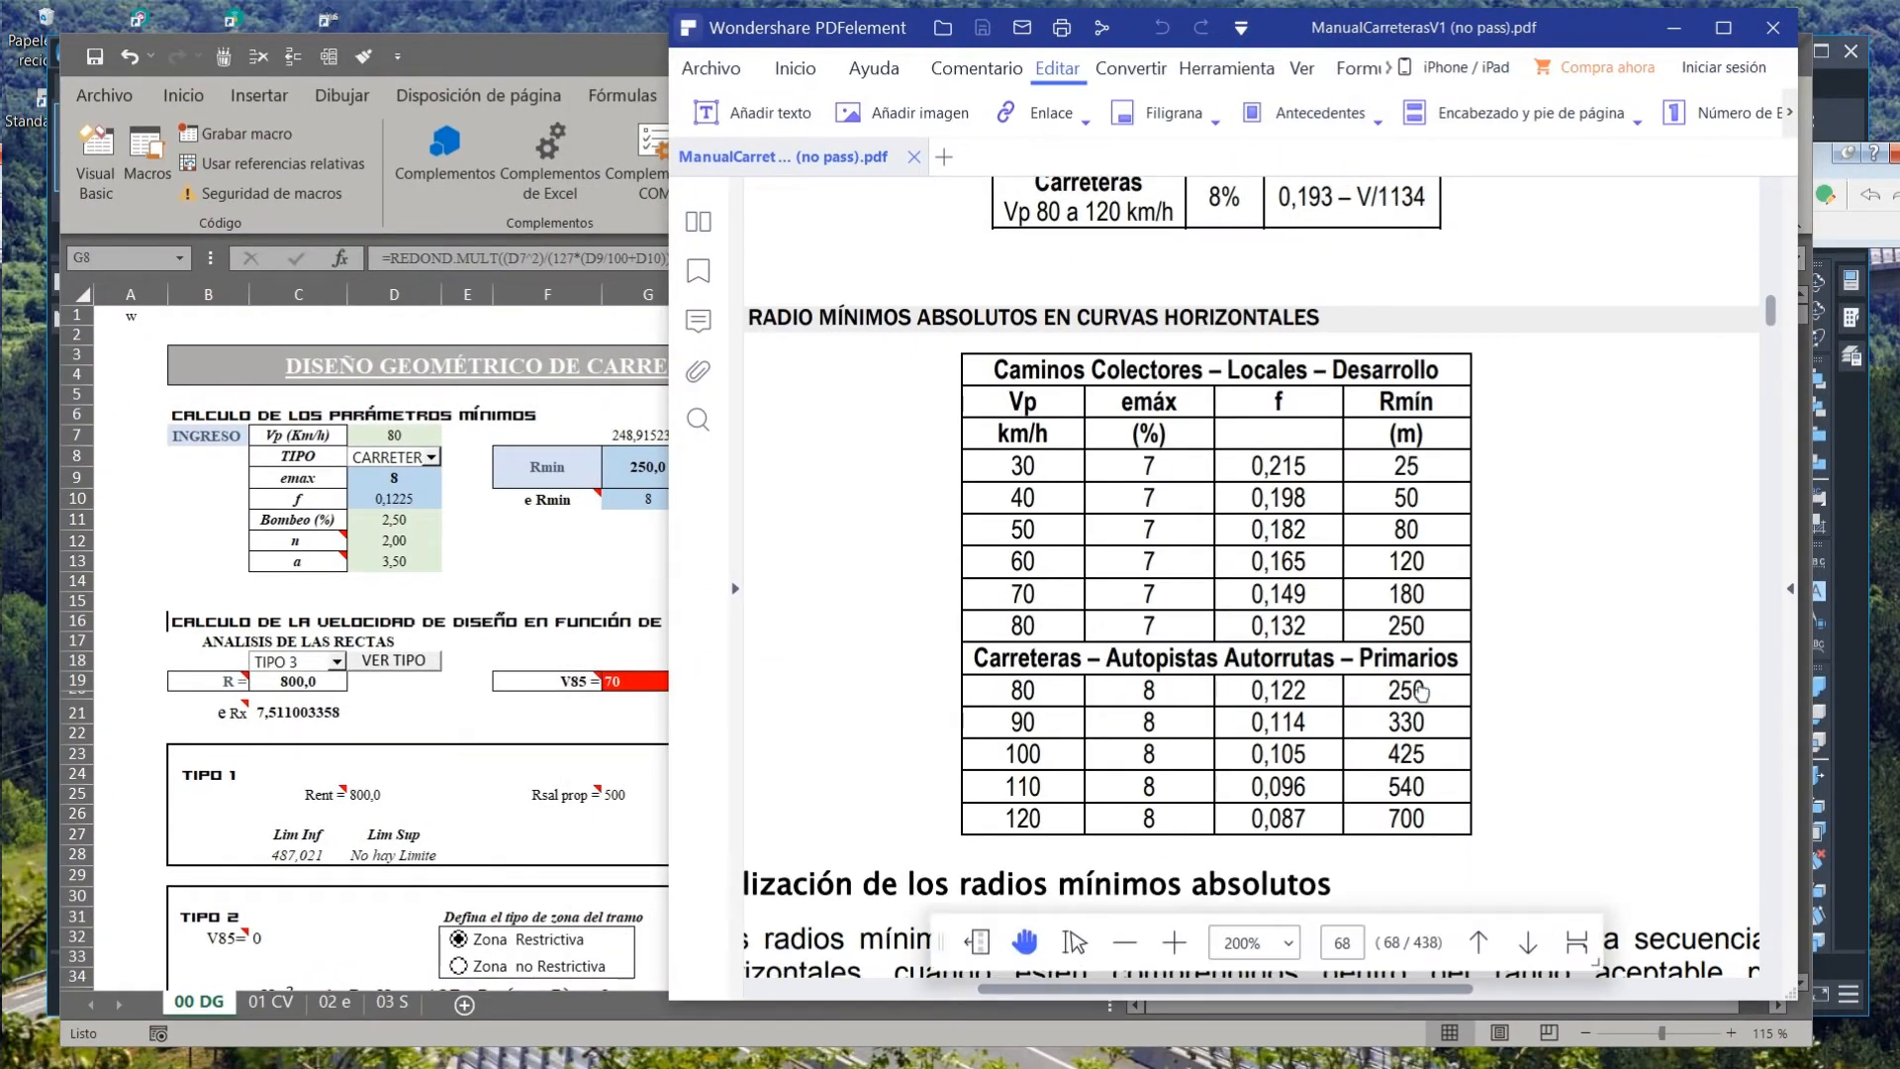
click(414, 421)
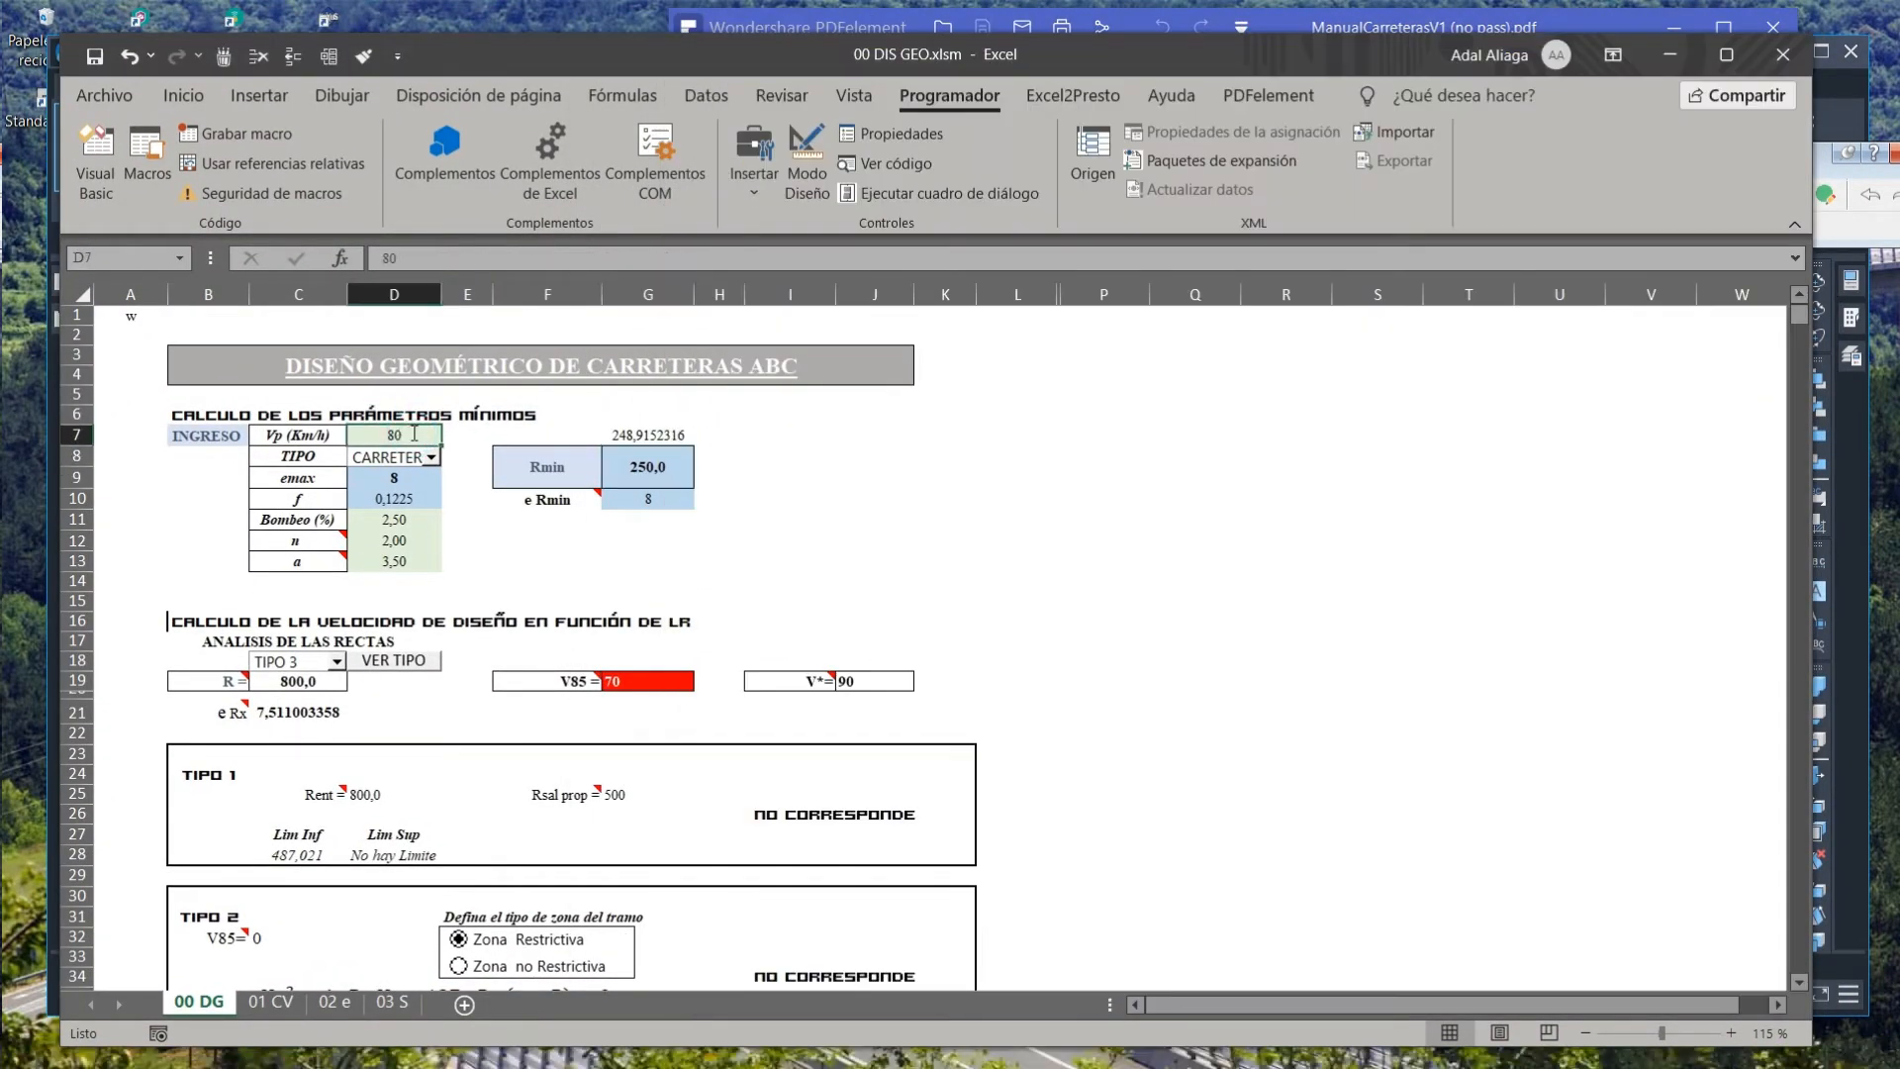
drag(991, 53, 1008, 105)
click(587, 55)
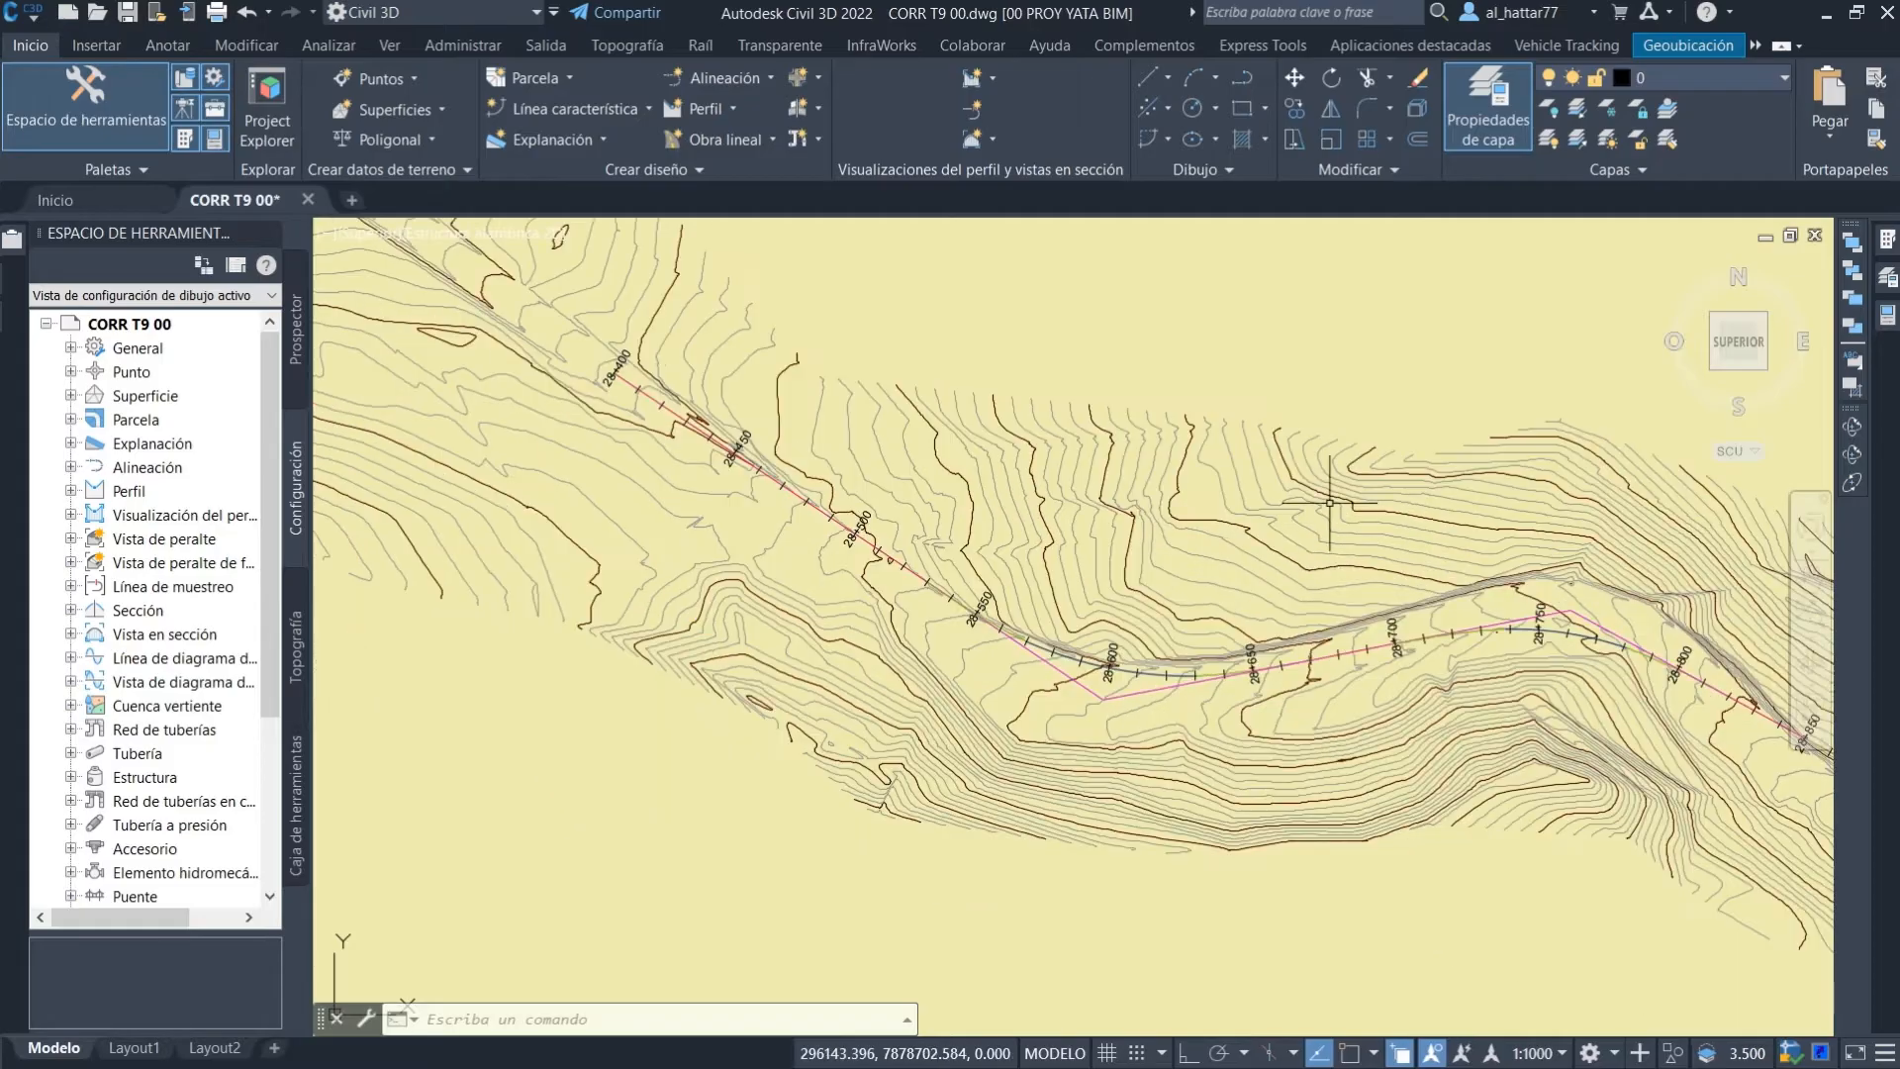
Expand the data shortcut surfaces and alignments of drawing CORR T9 00 to review the available alignments.
click(300, 341)
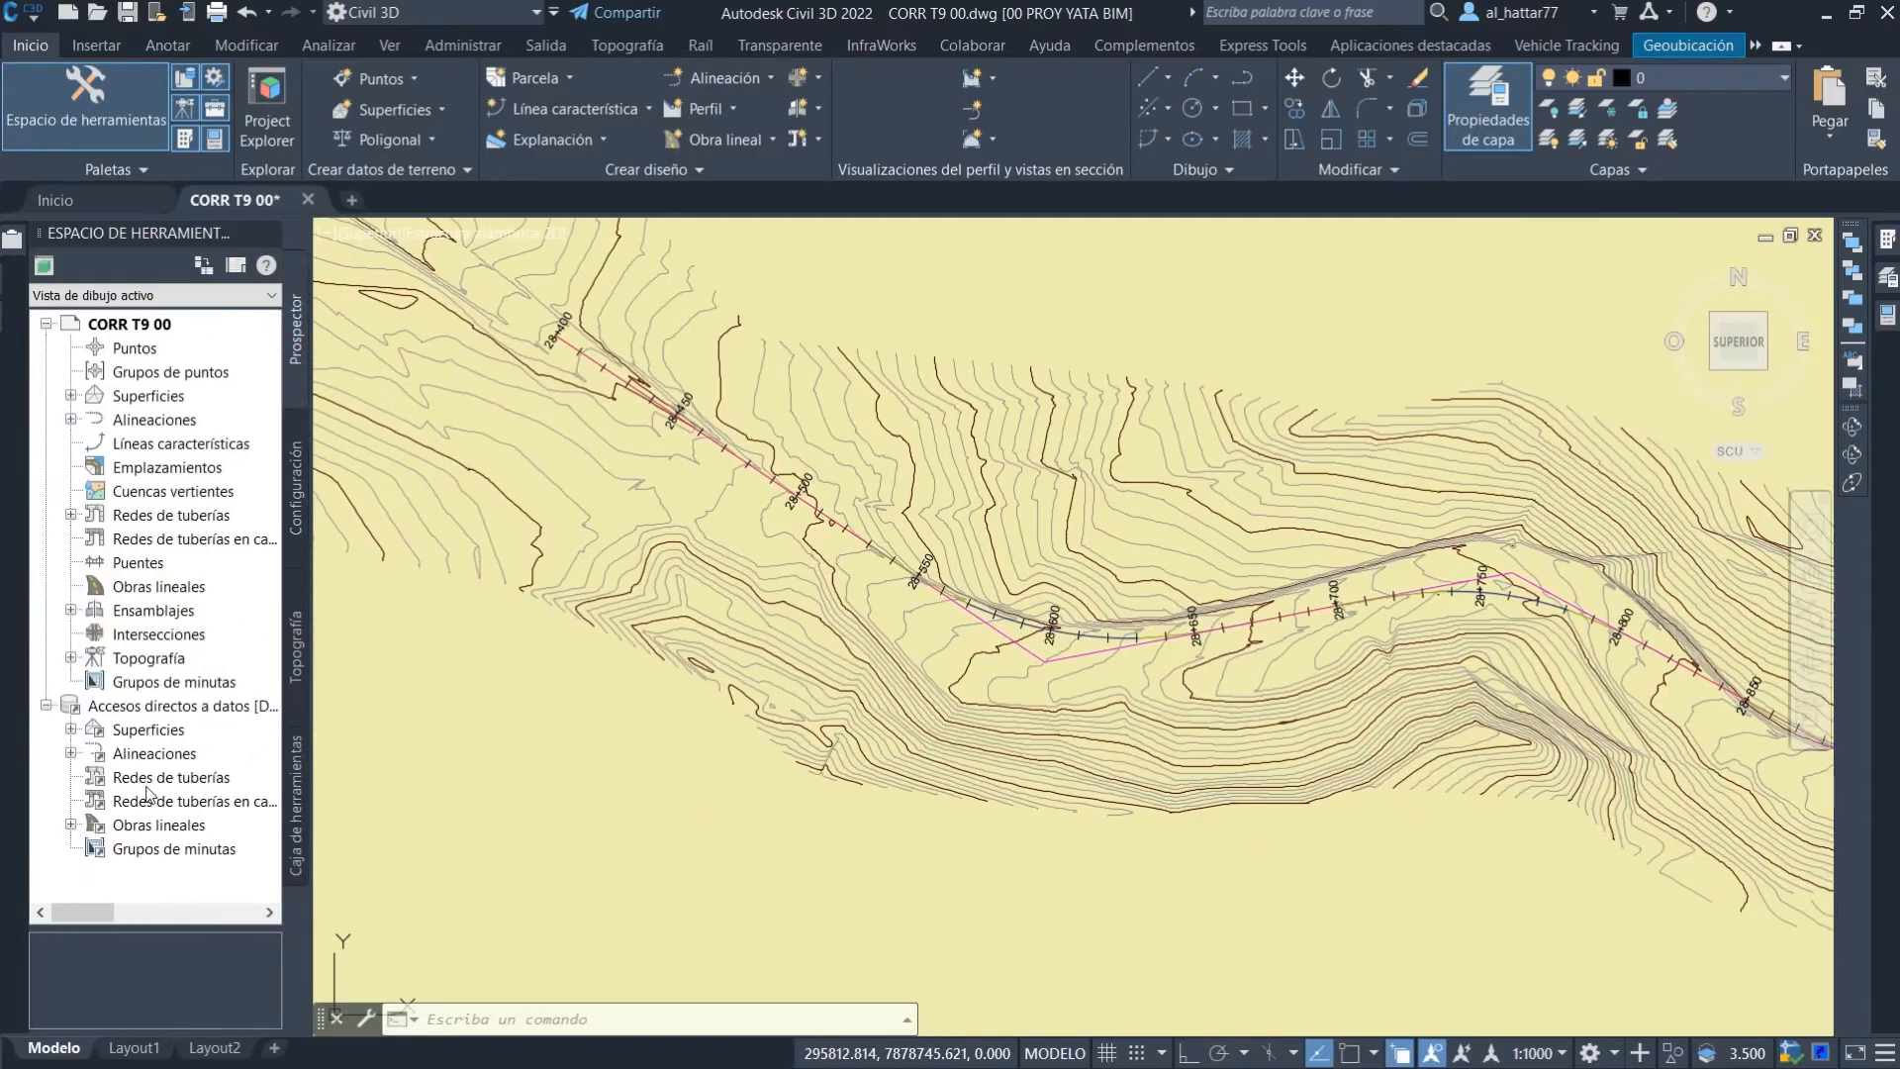
click(70, 730)
click(71, 779)
click(96, 681)
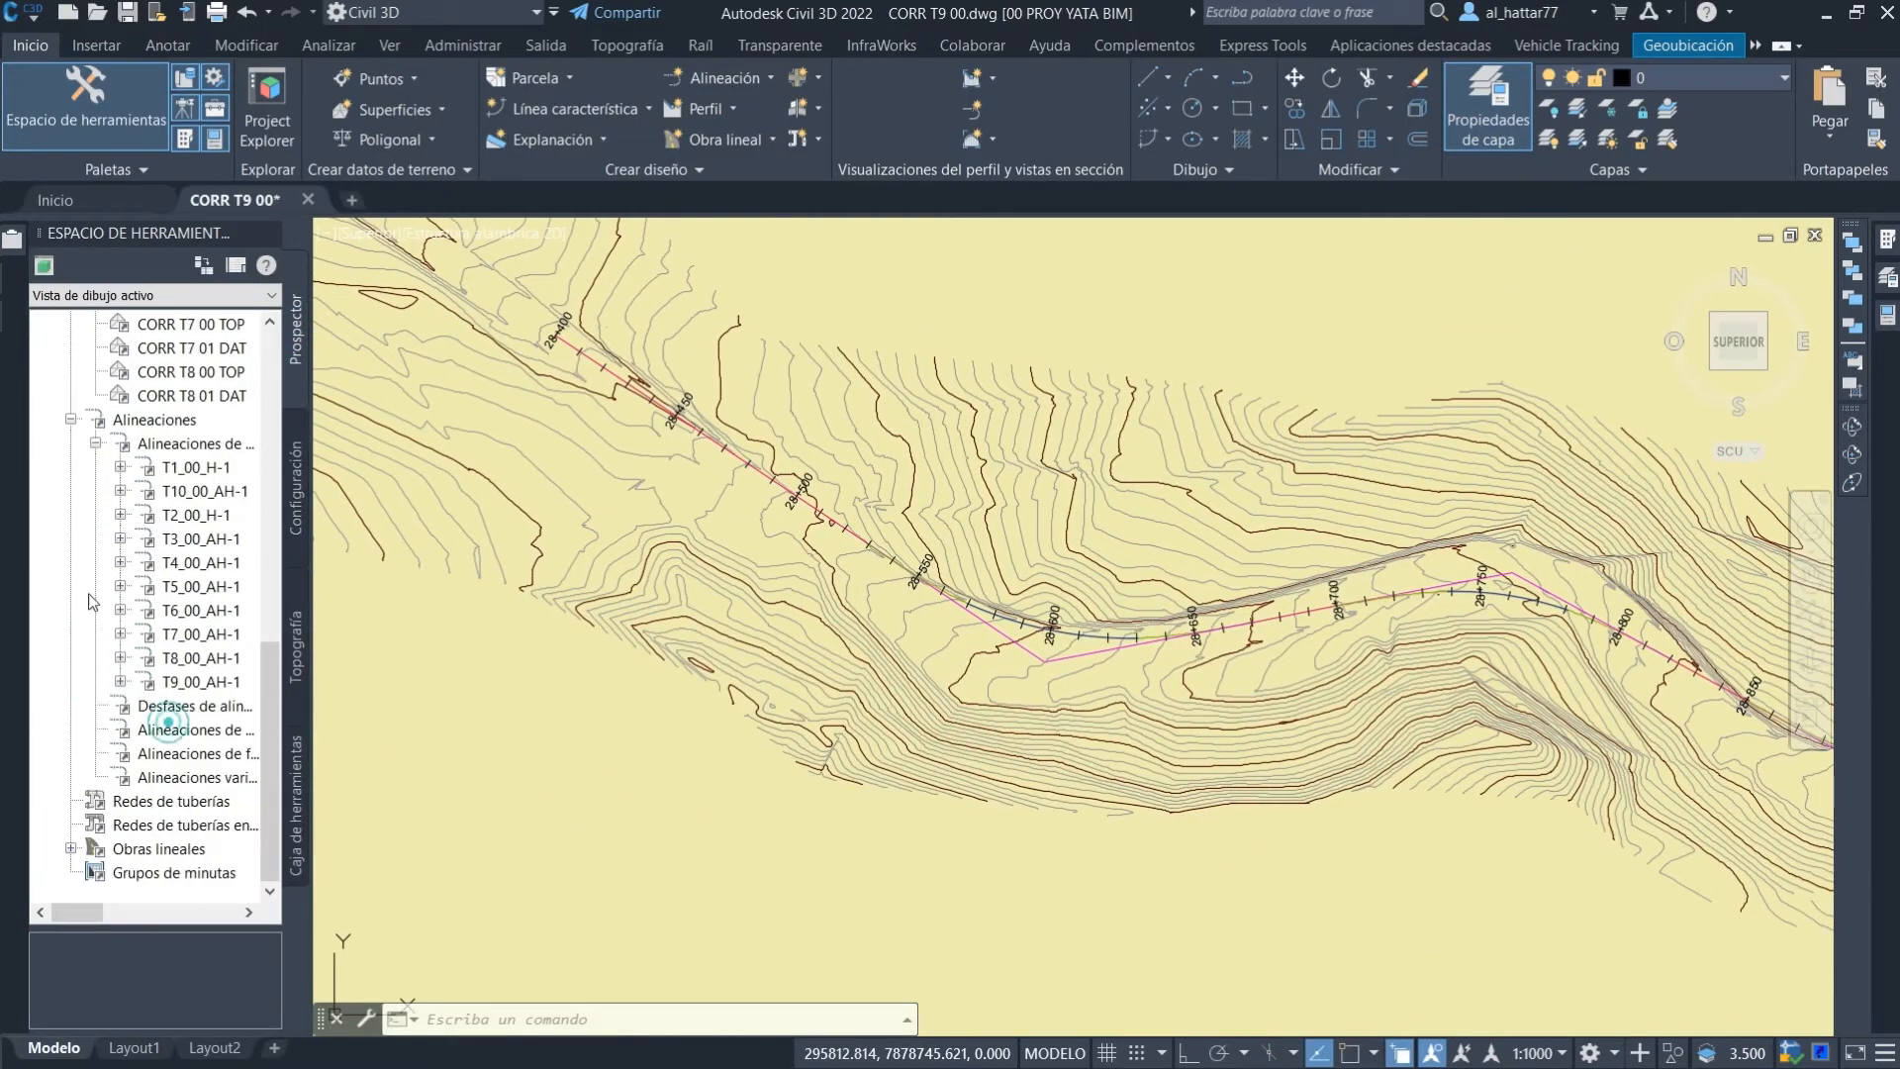
Create one offset alignment at 5.000 m on each side of T9_00_AH-1 with style ESTILO 06 DESFASE and label set _No Labels.
click(777, 435)
key(Escape)
scroll(555, 332, up, 6)
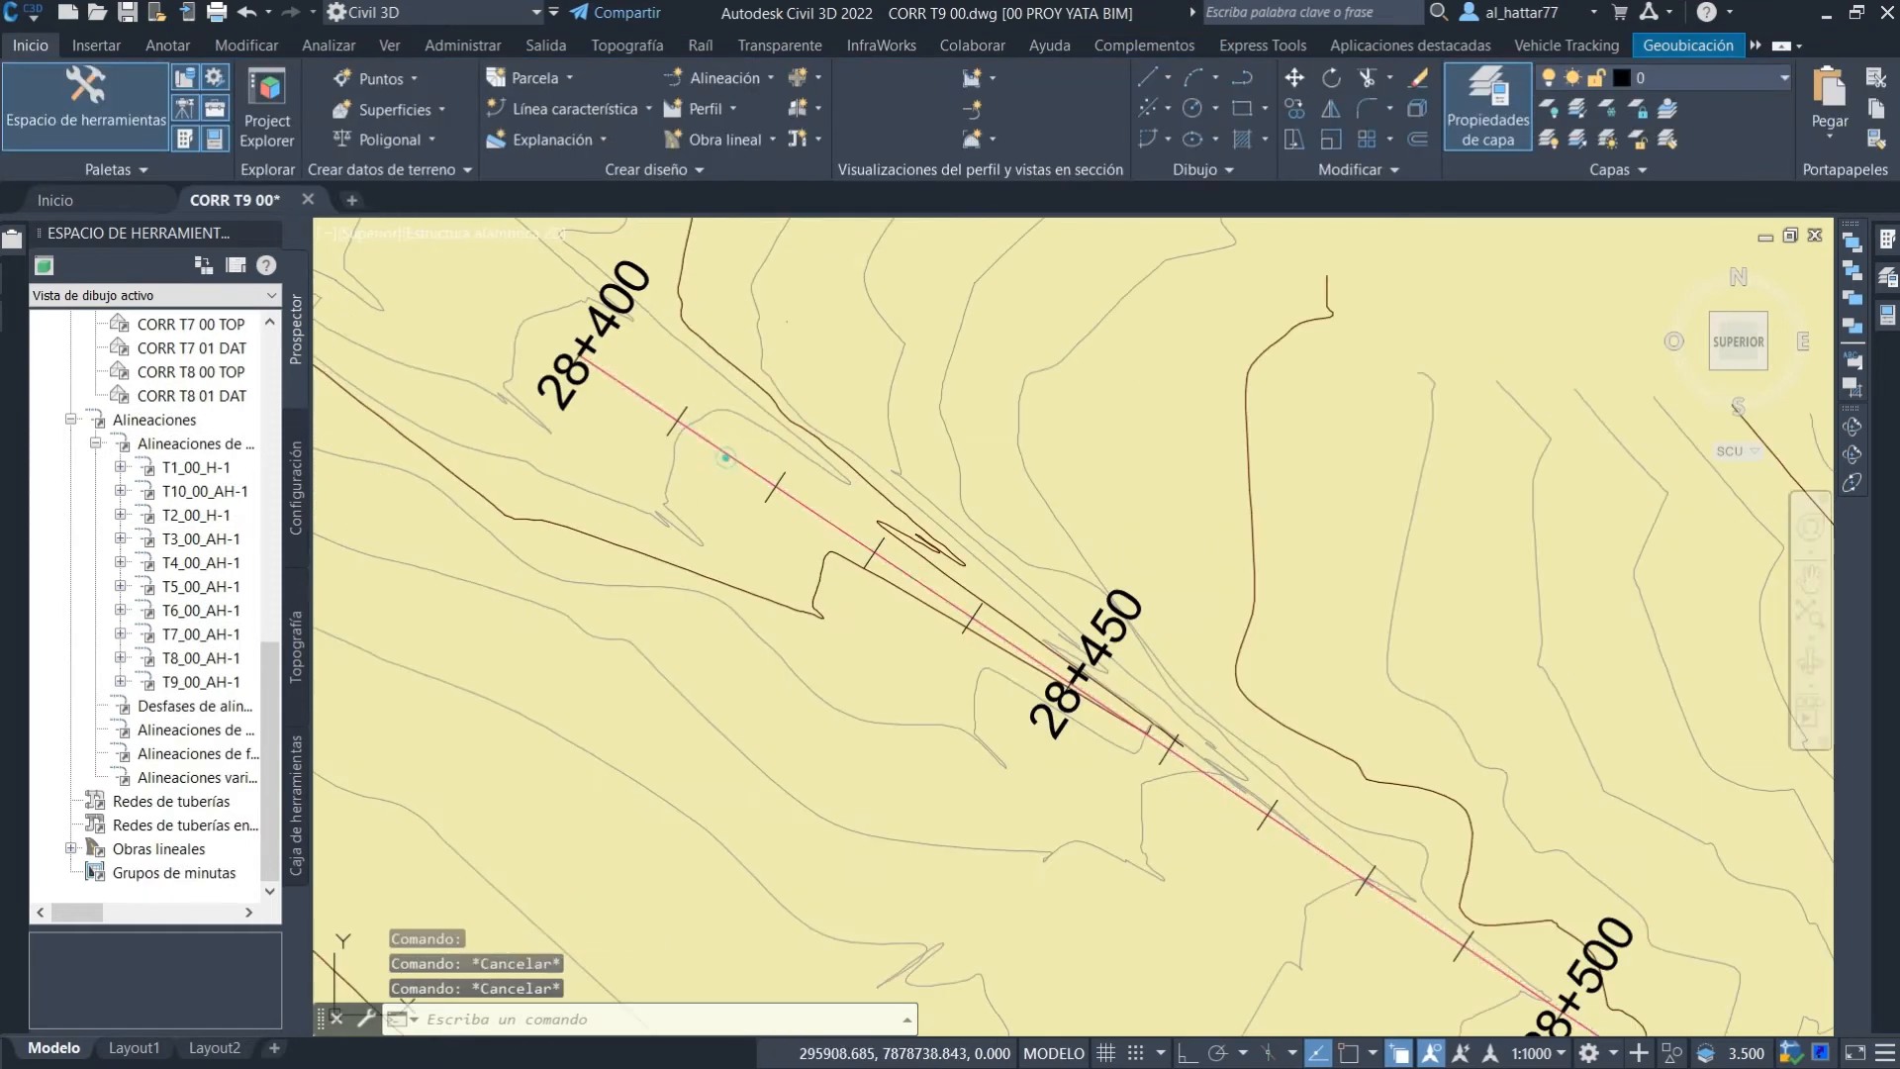
click(726, 458)
scroll(1033, 336, down, 10)
click(1613, 183)
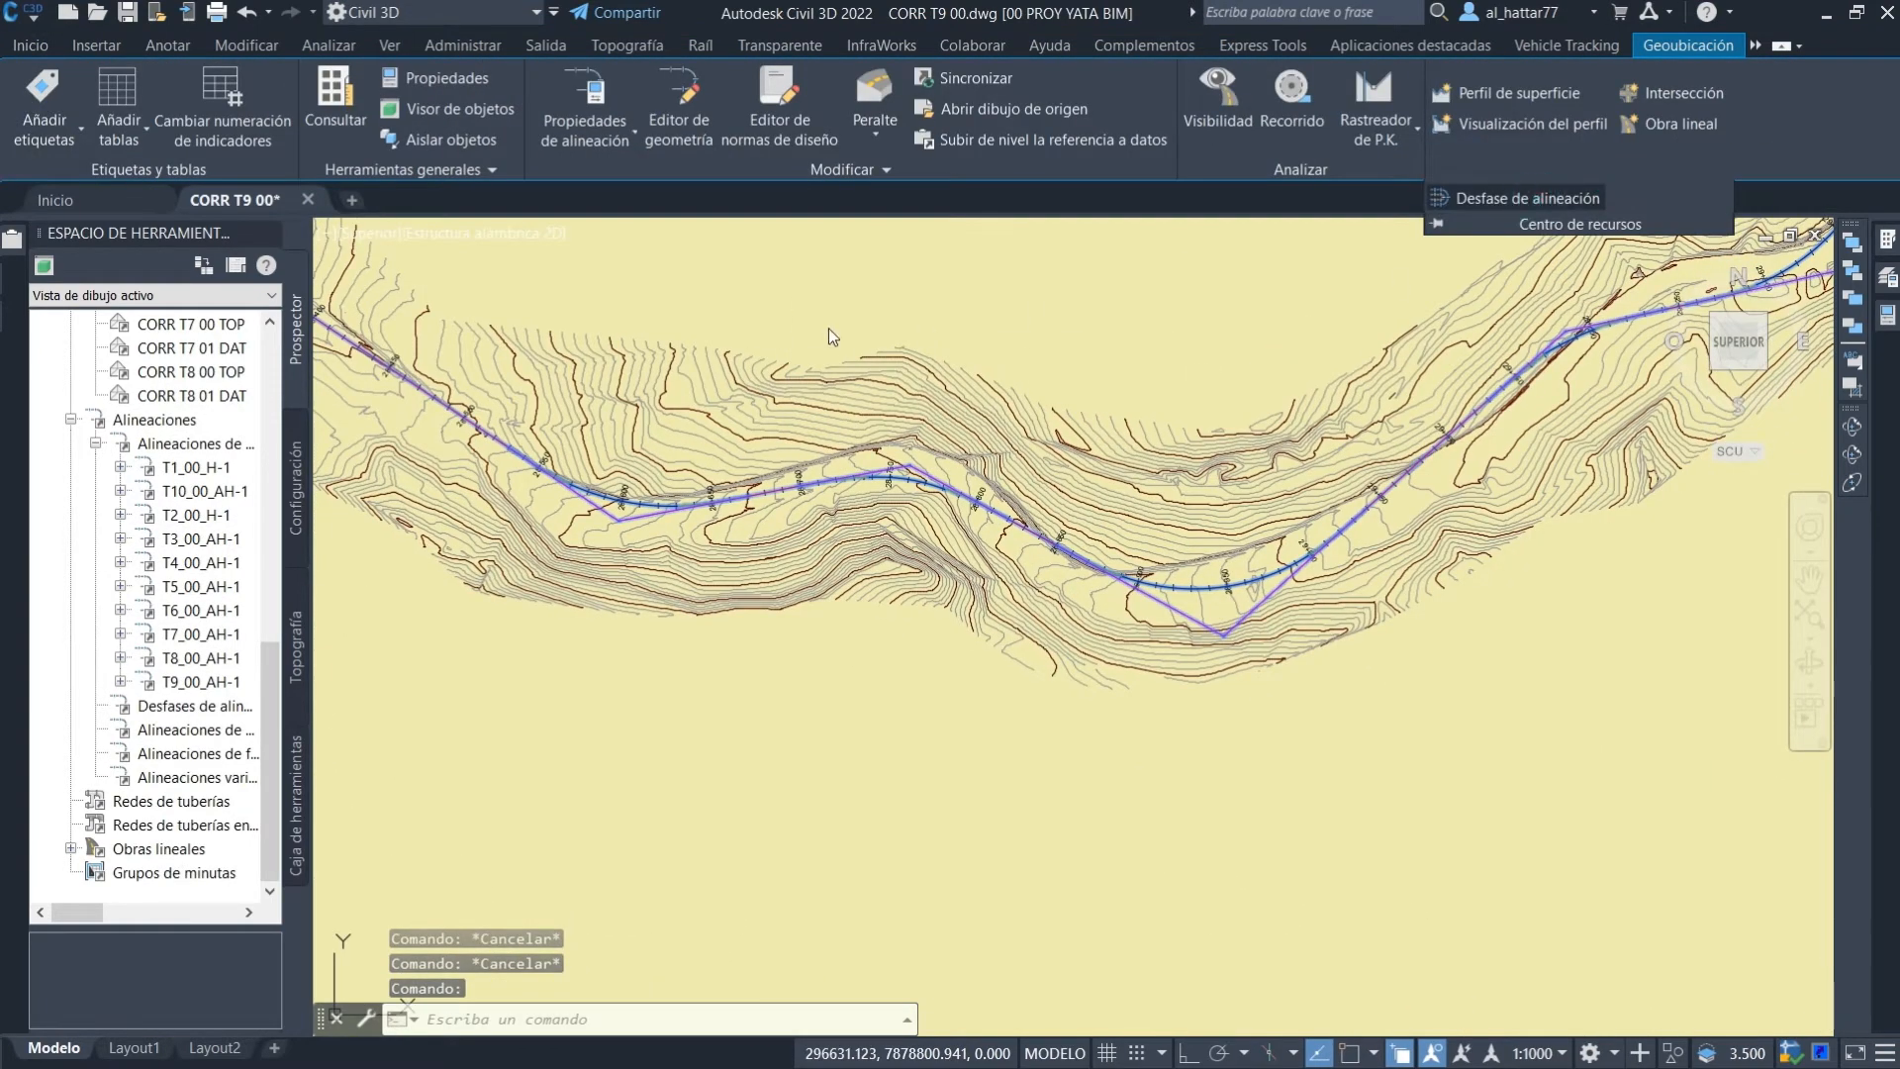
click(1494, 190)
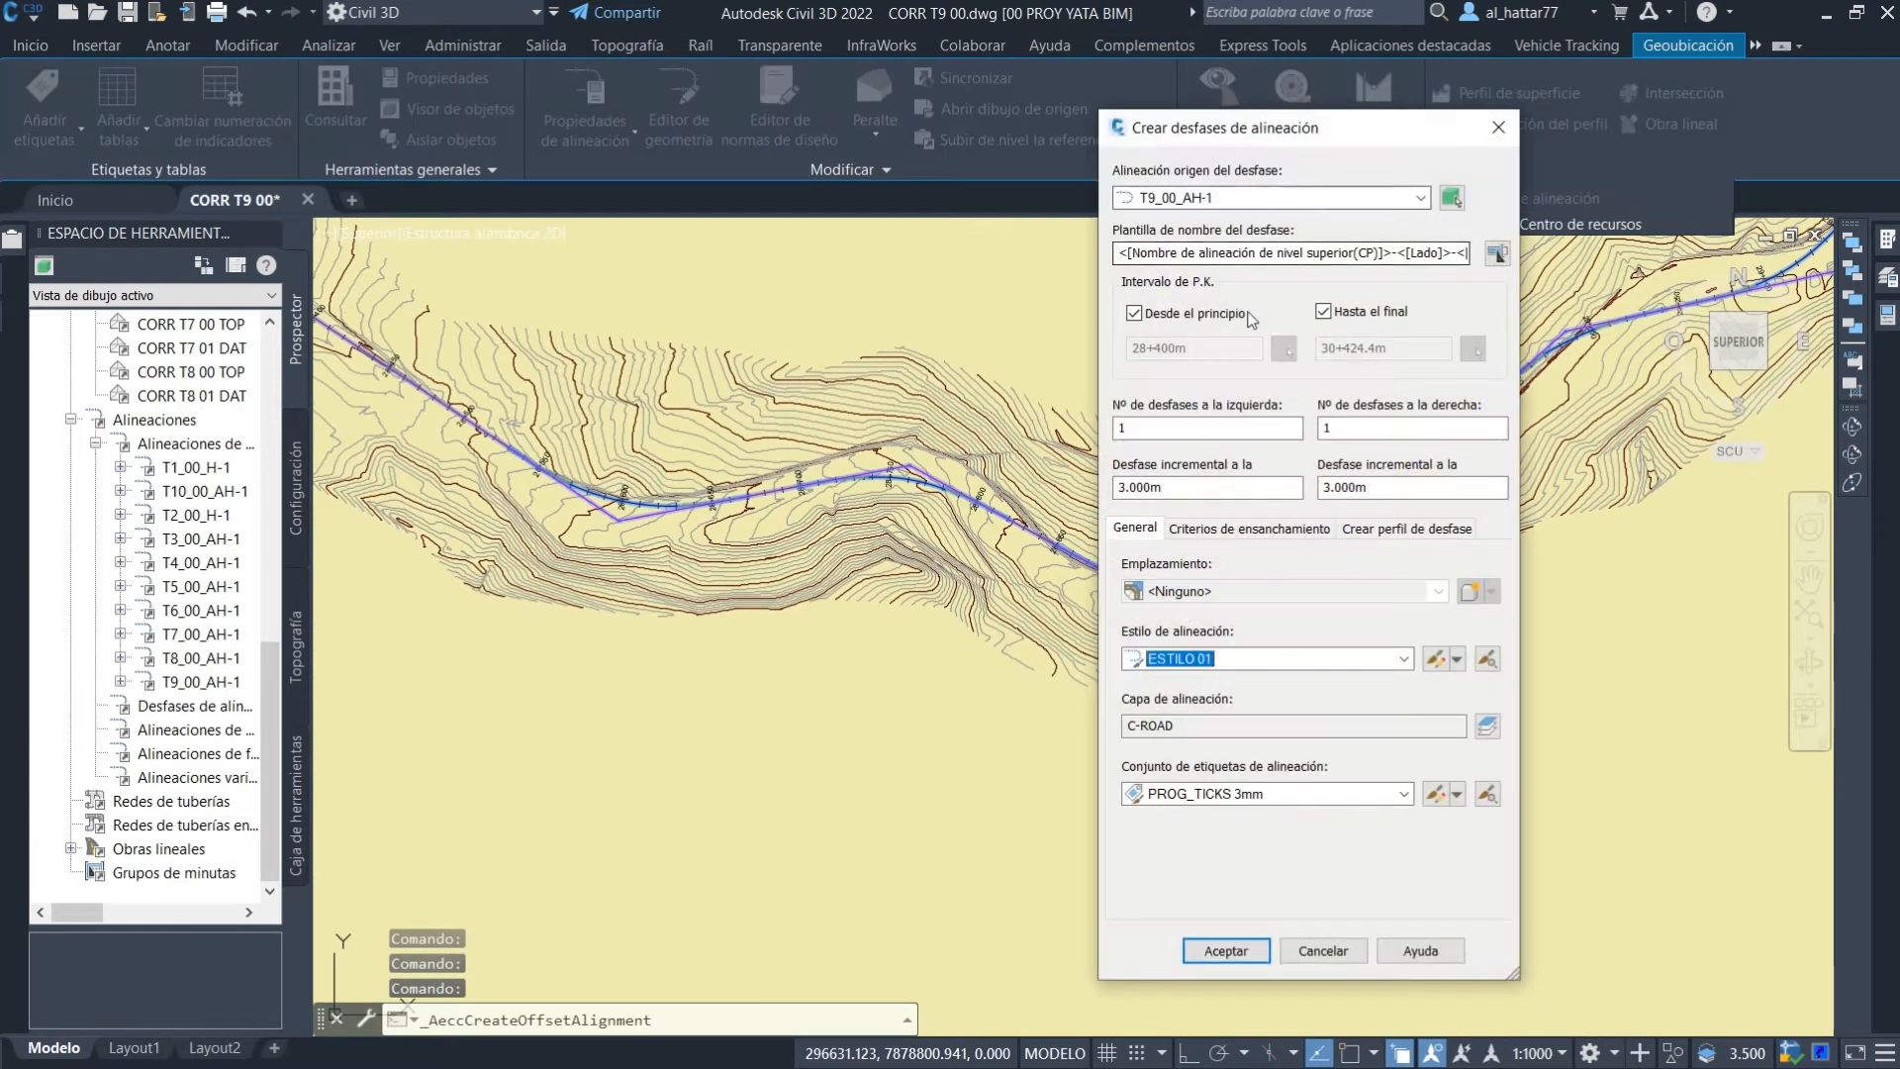
click(1235, 793)
click(1217, 821)
click(1209, 660)
click(1252, 859)
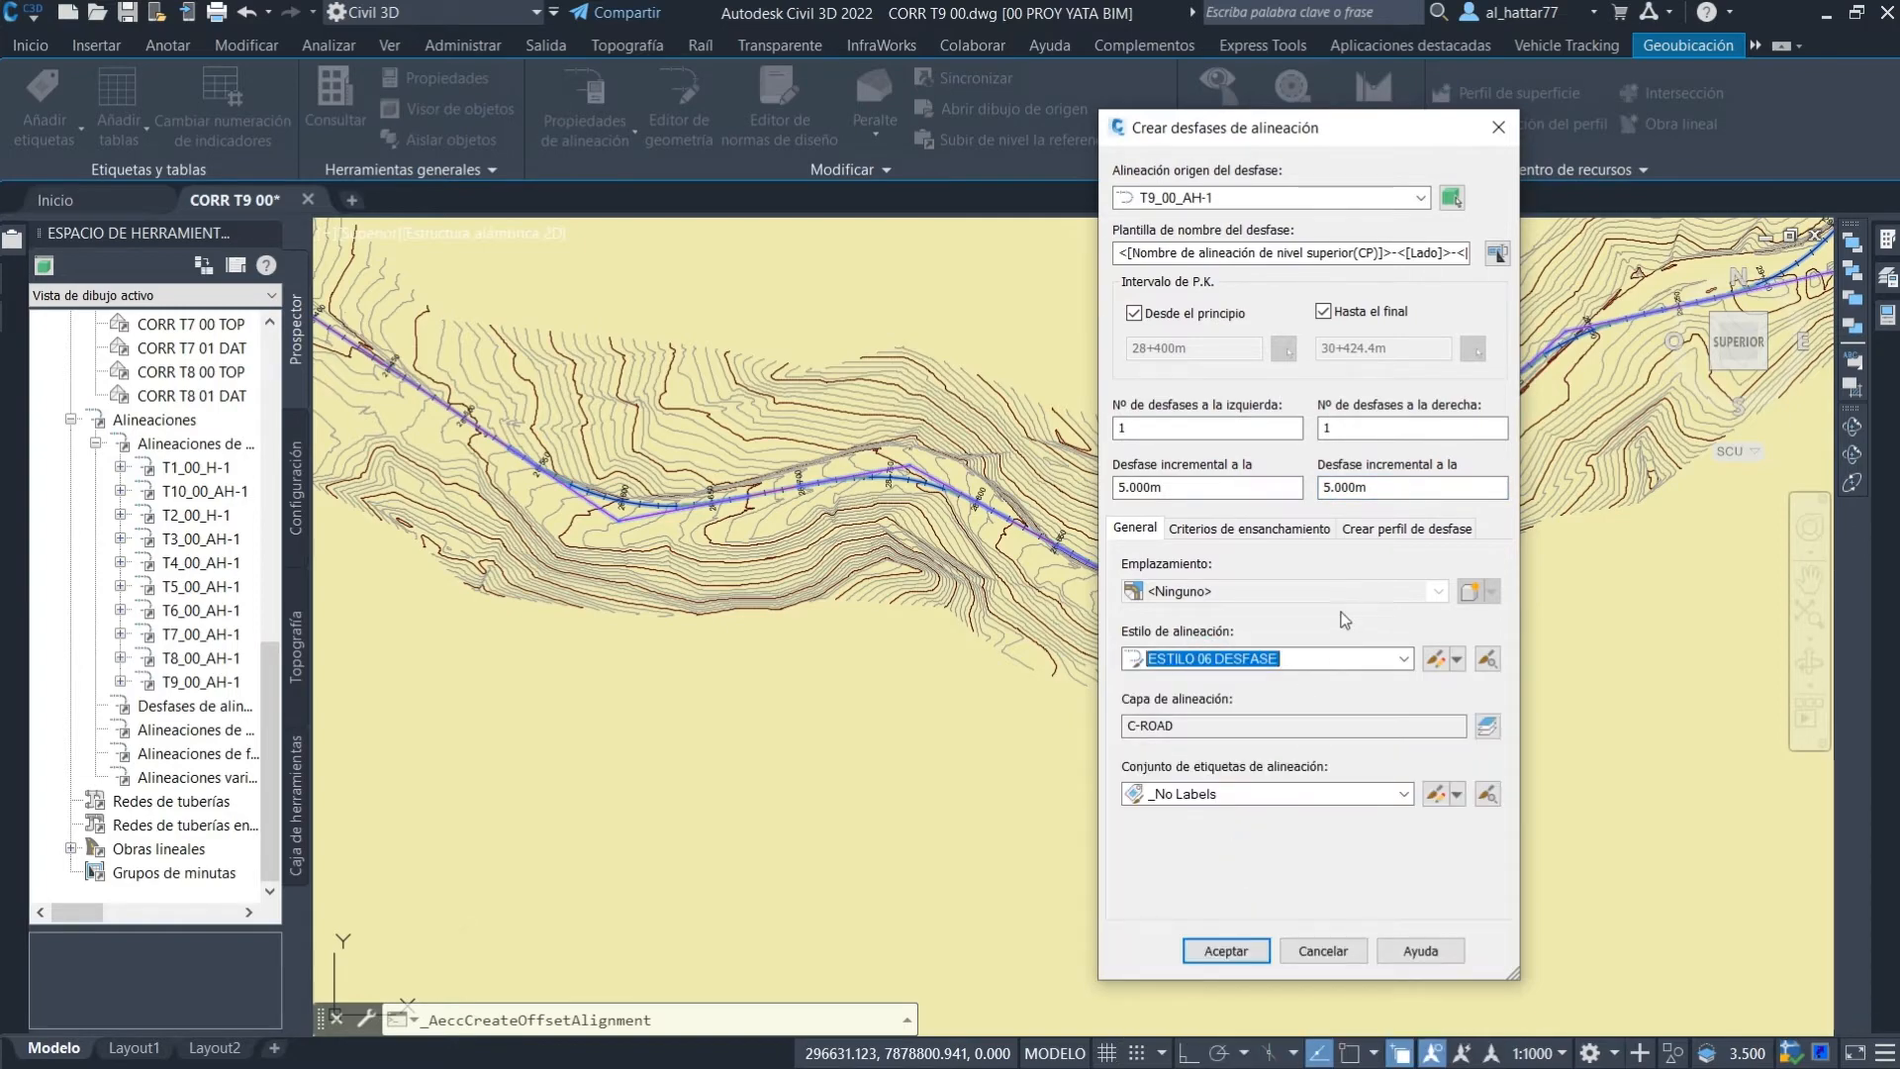
click(1366, 527)
click(1227, 951)
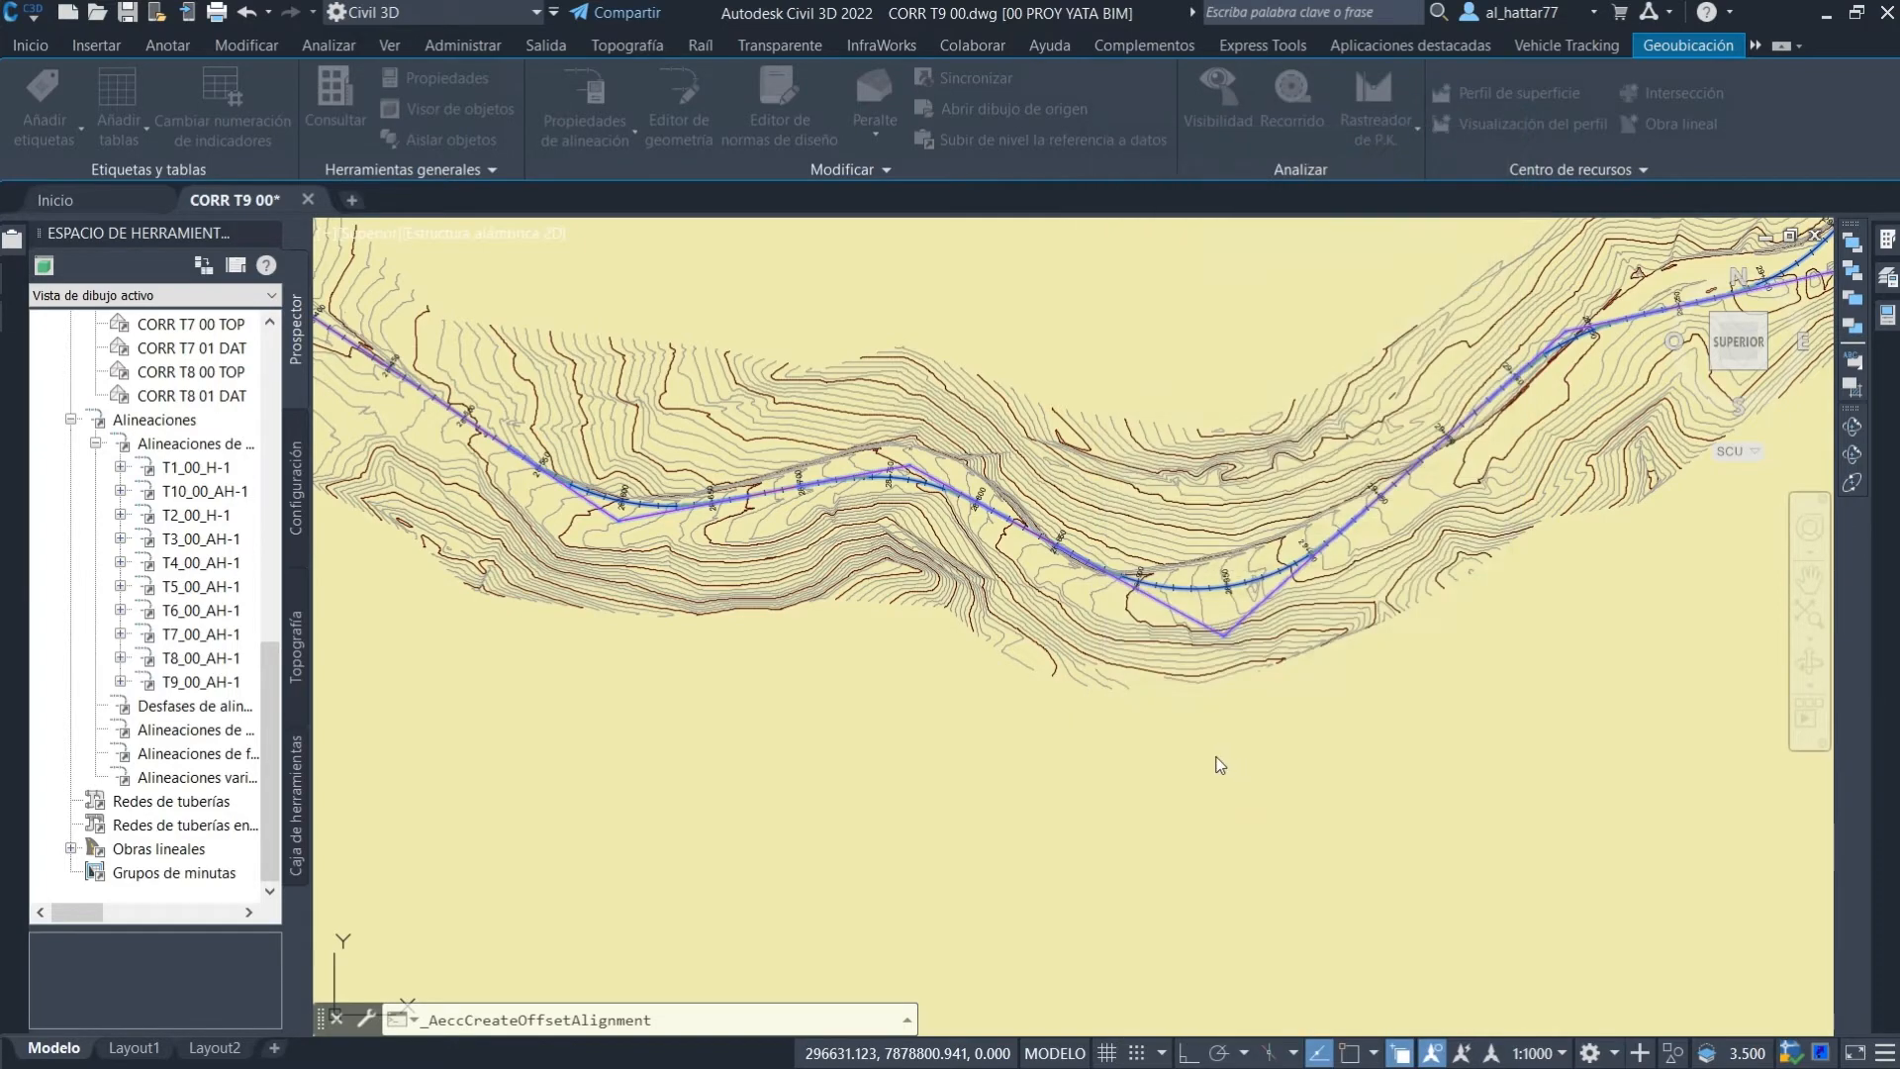
Create one offset 3.500 m to the right of T9_00_AH-1-Derecha-5.000 with none on the left, using style ESTILO 06 DESFASE.
middle_drag(1437, 786, 1008, 605)
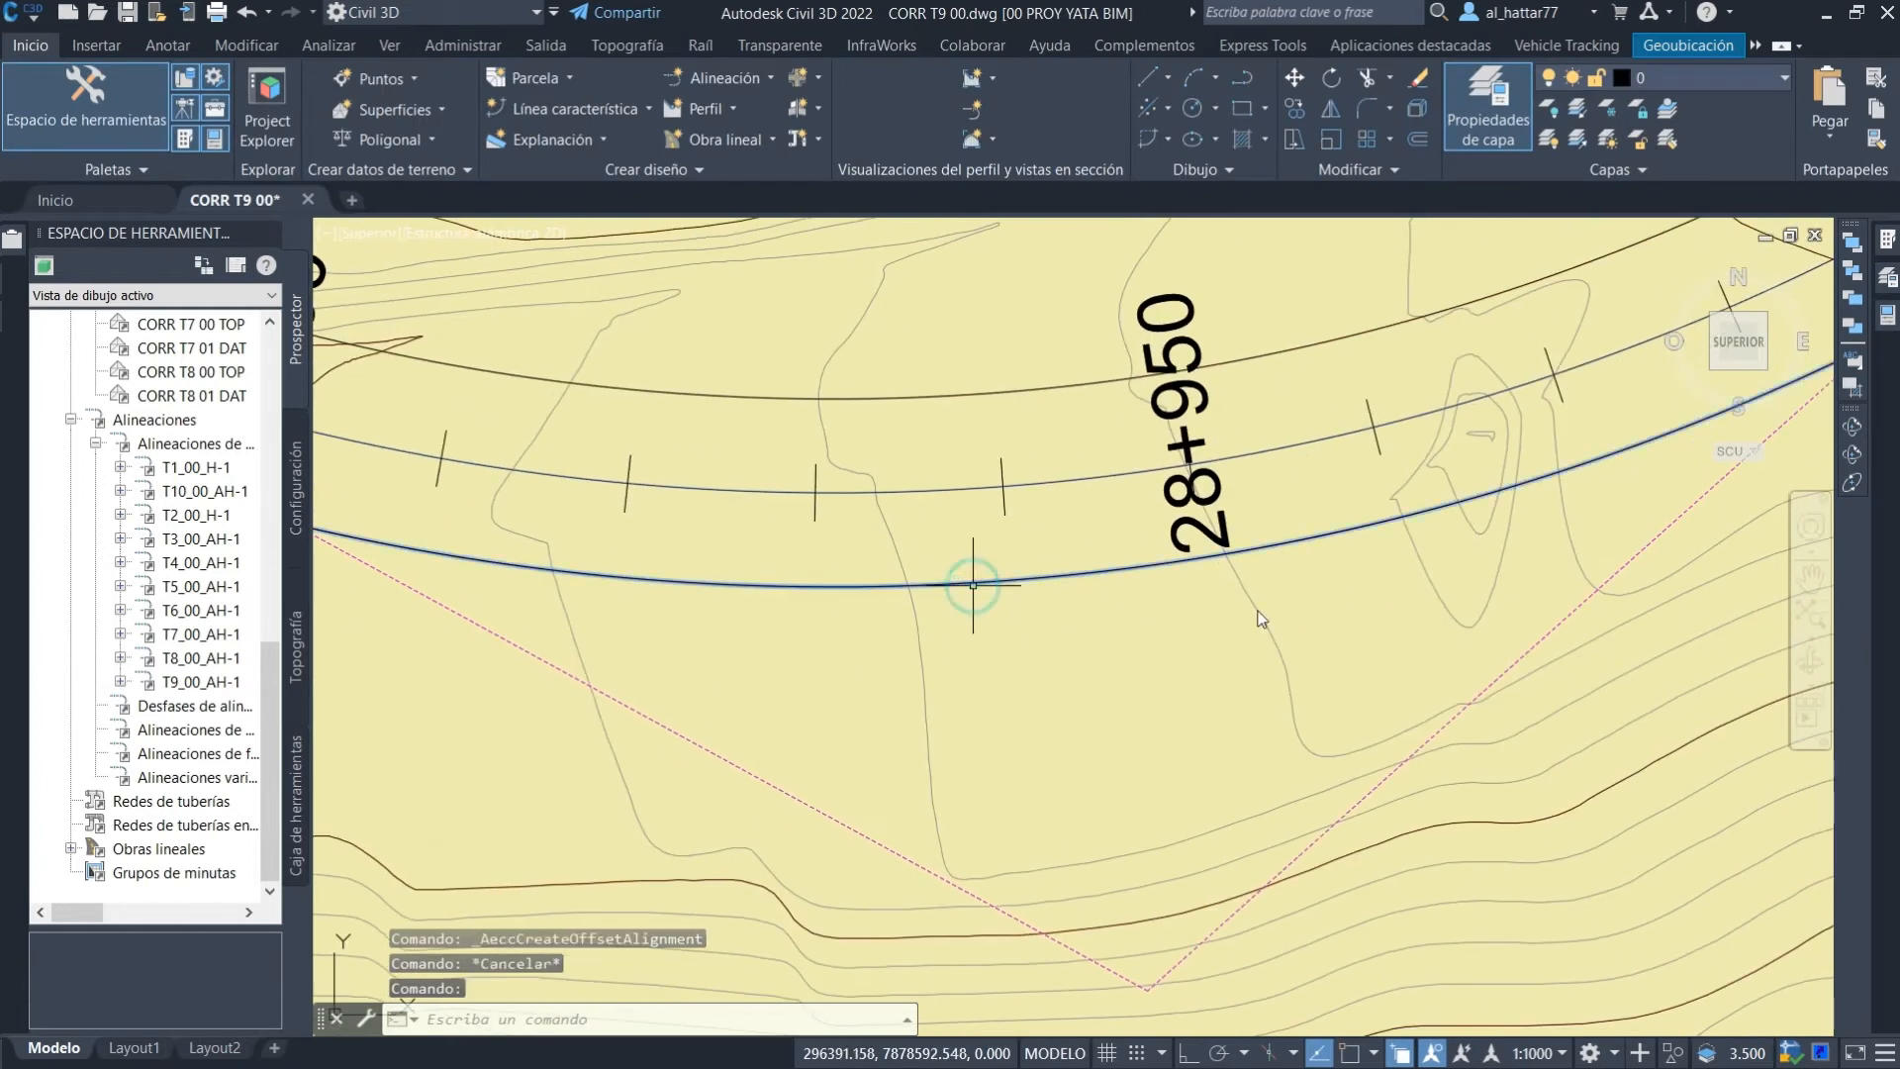
click(995, 588)
click(1445, 111)
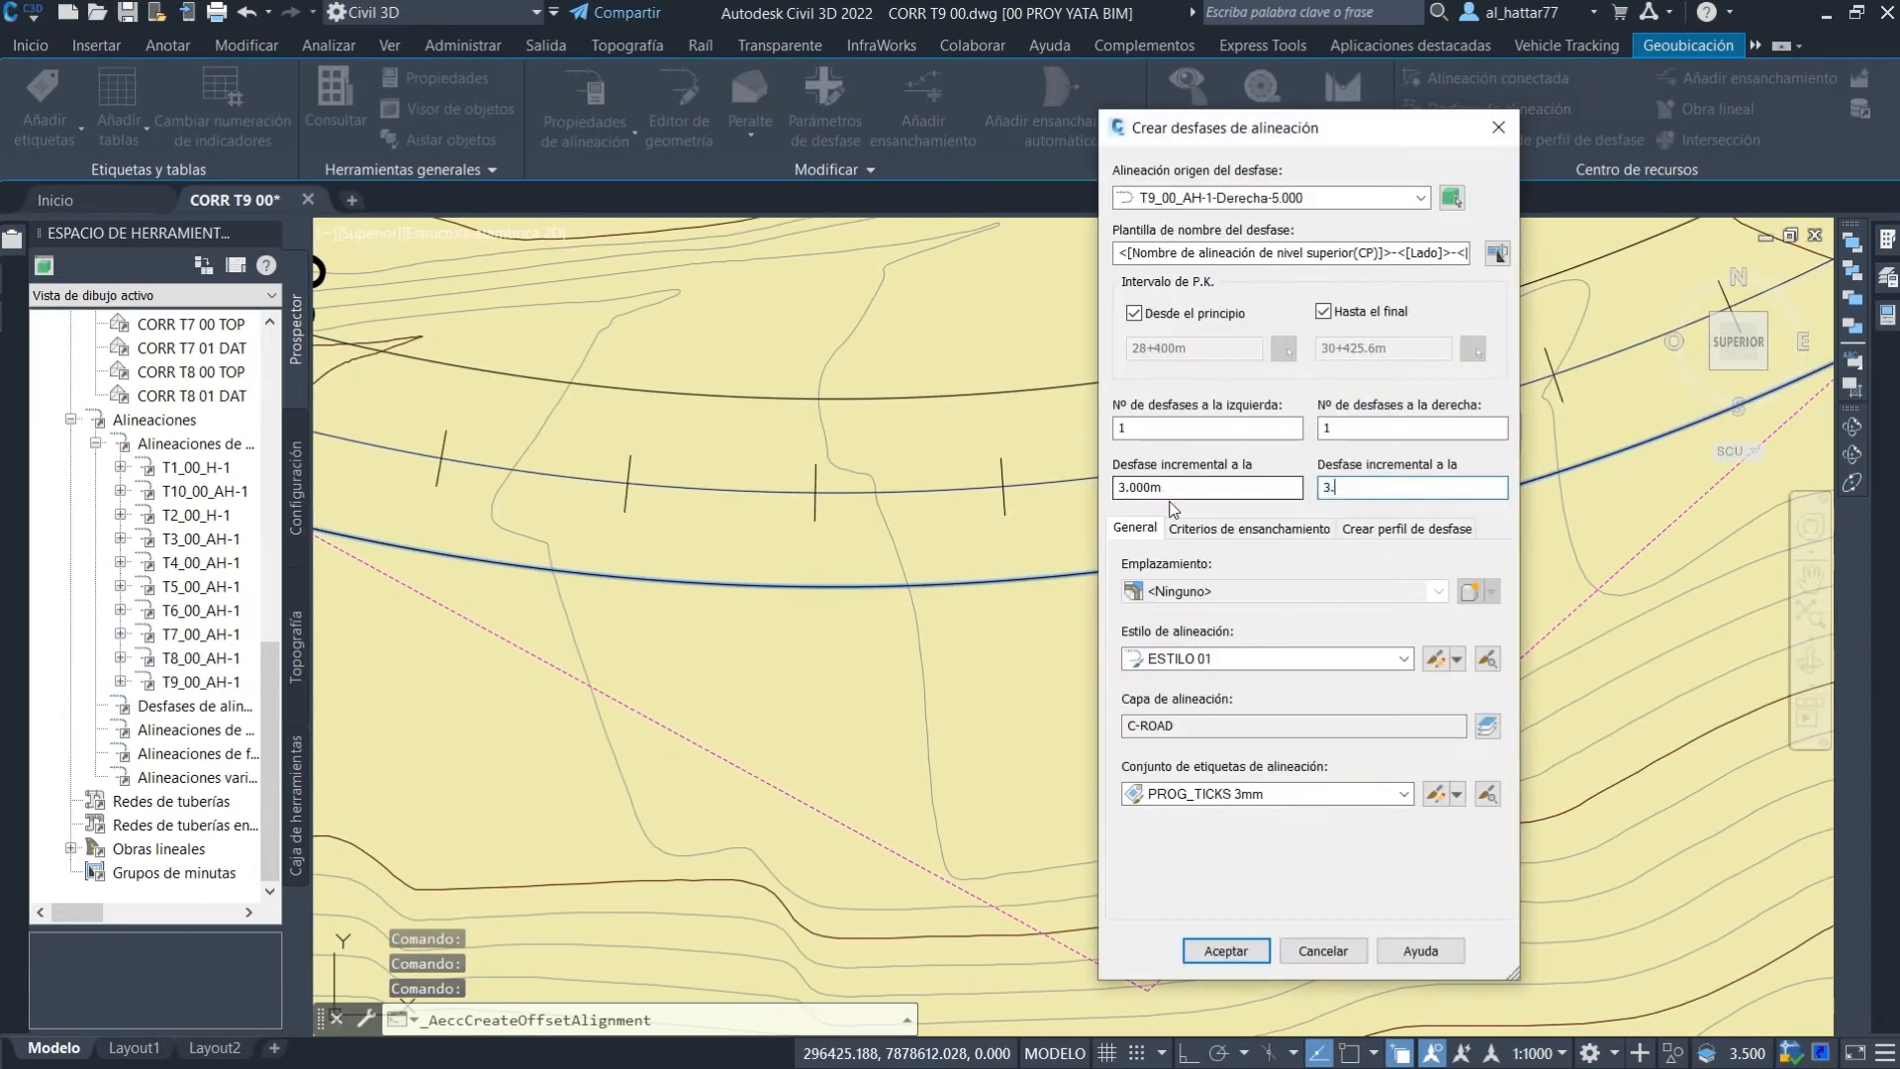
click(1237, 794)
click(1208, 819)
click(1242, 659)
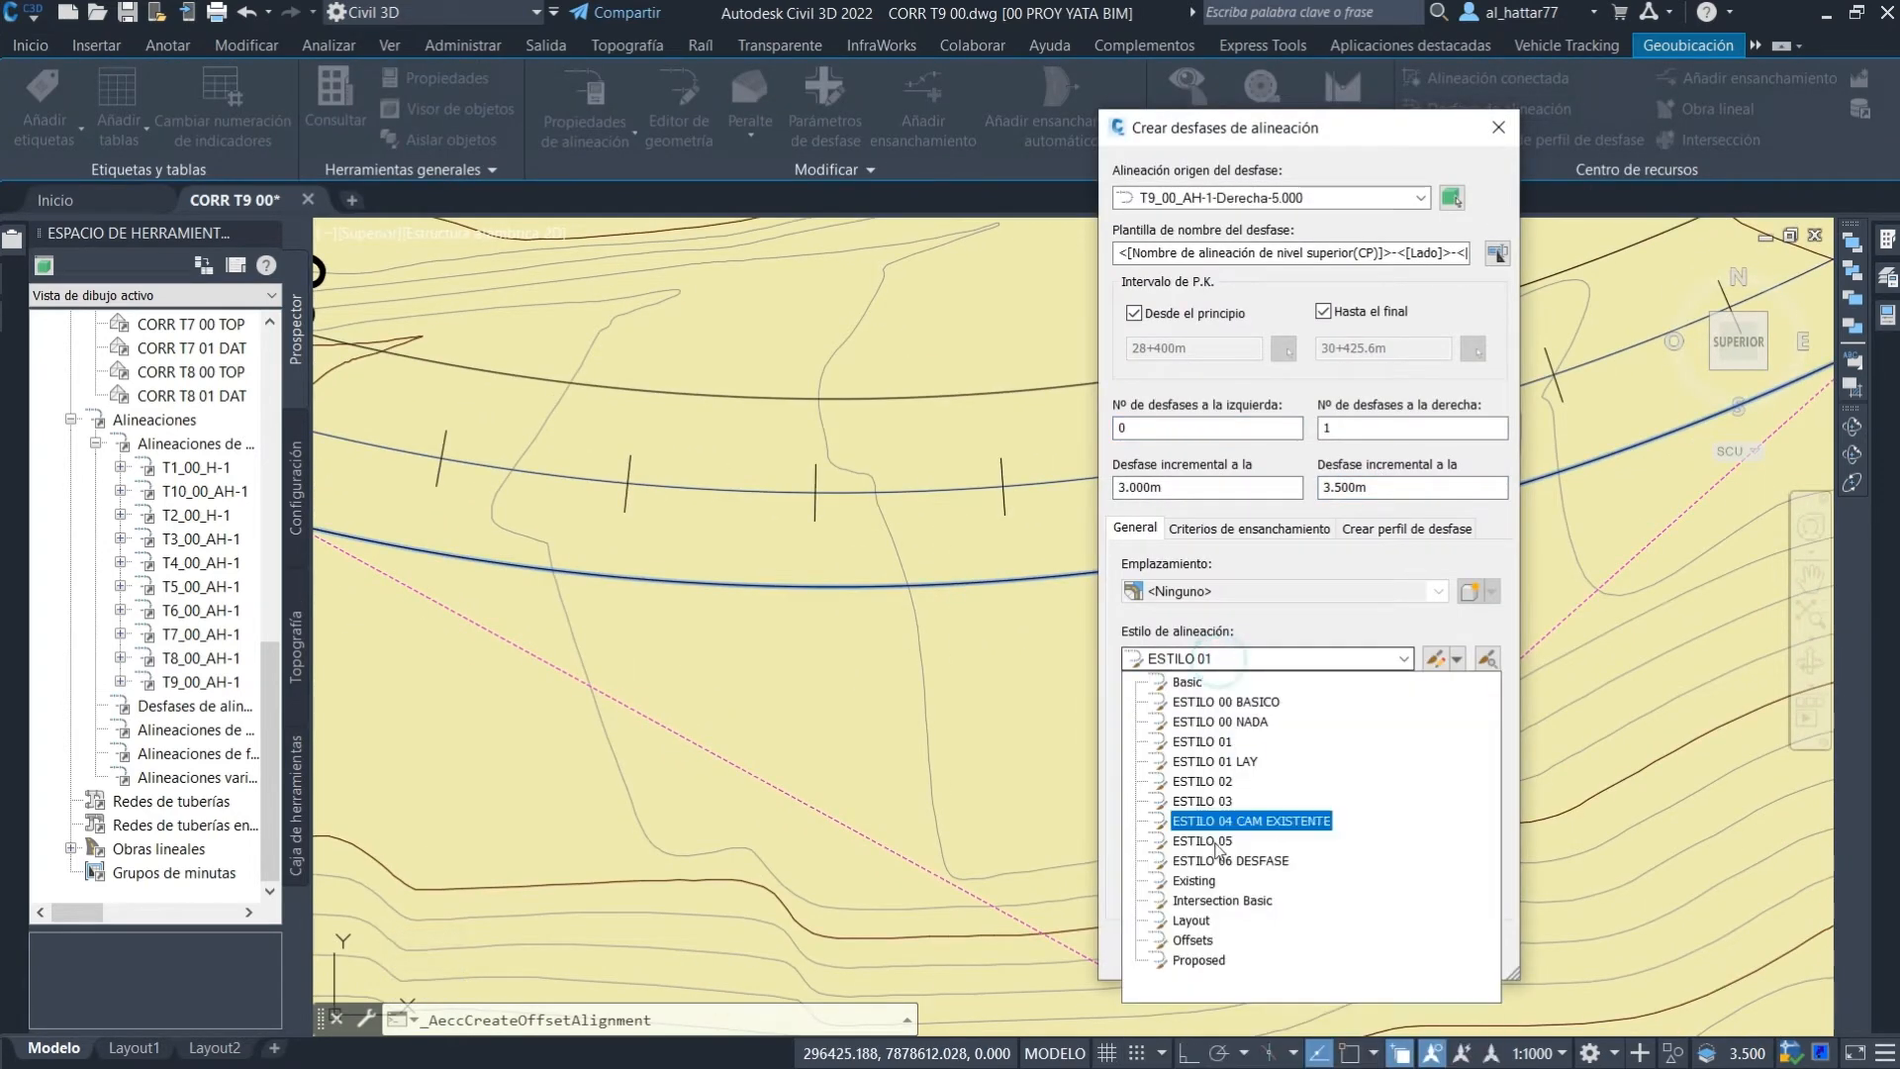
click(1230, 858)
click(1391, 529)
click(1225, 950)
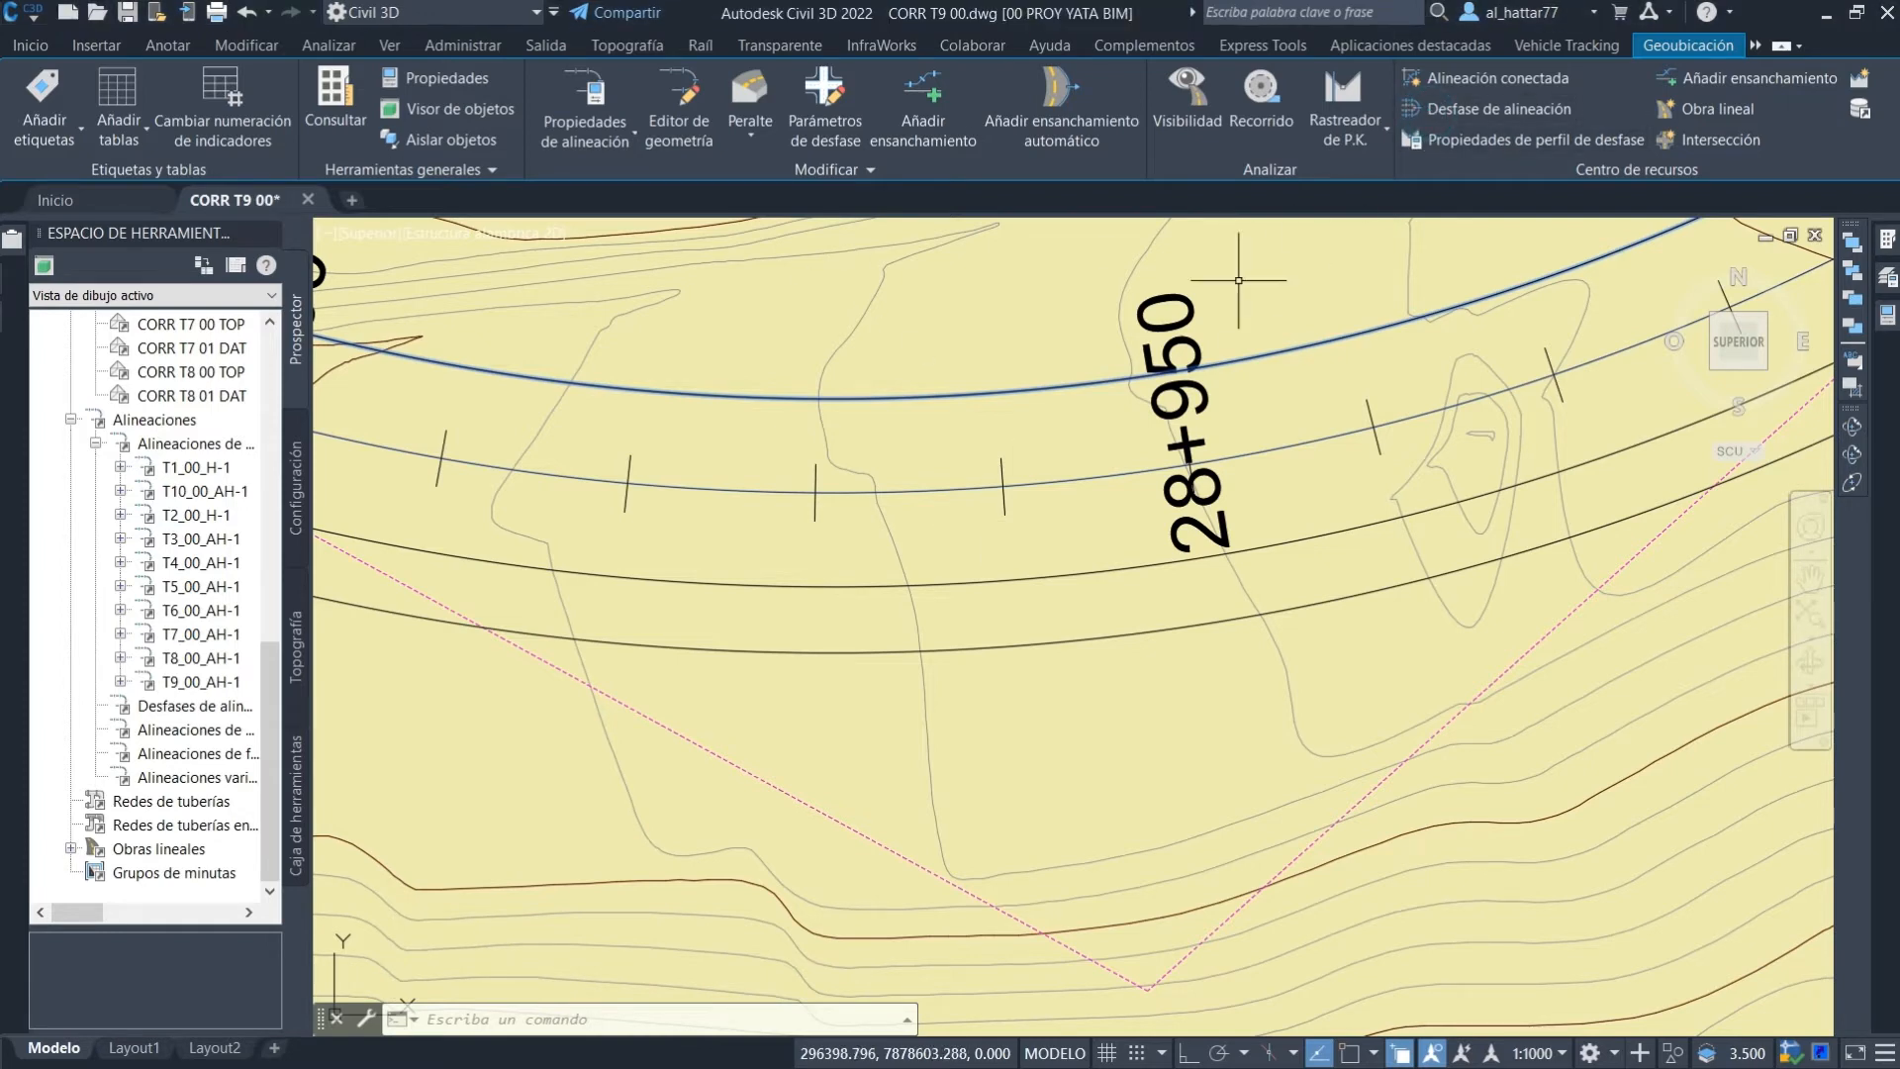
Create one offset 3.500 m to the left of T9_00_AH-1-Izquierda-5.000 with none on the right.
click(1076, 396)
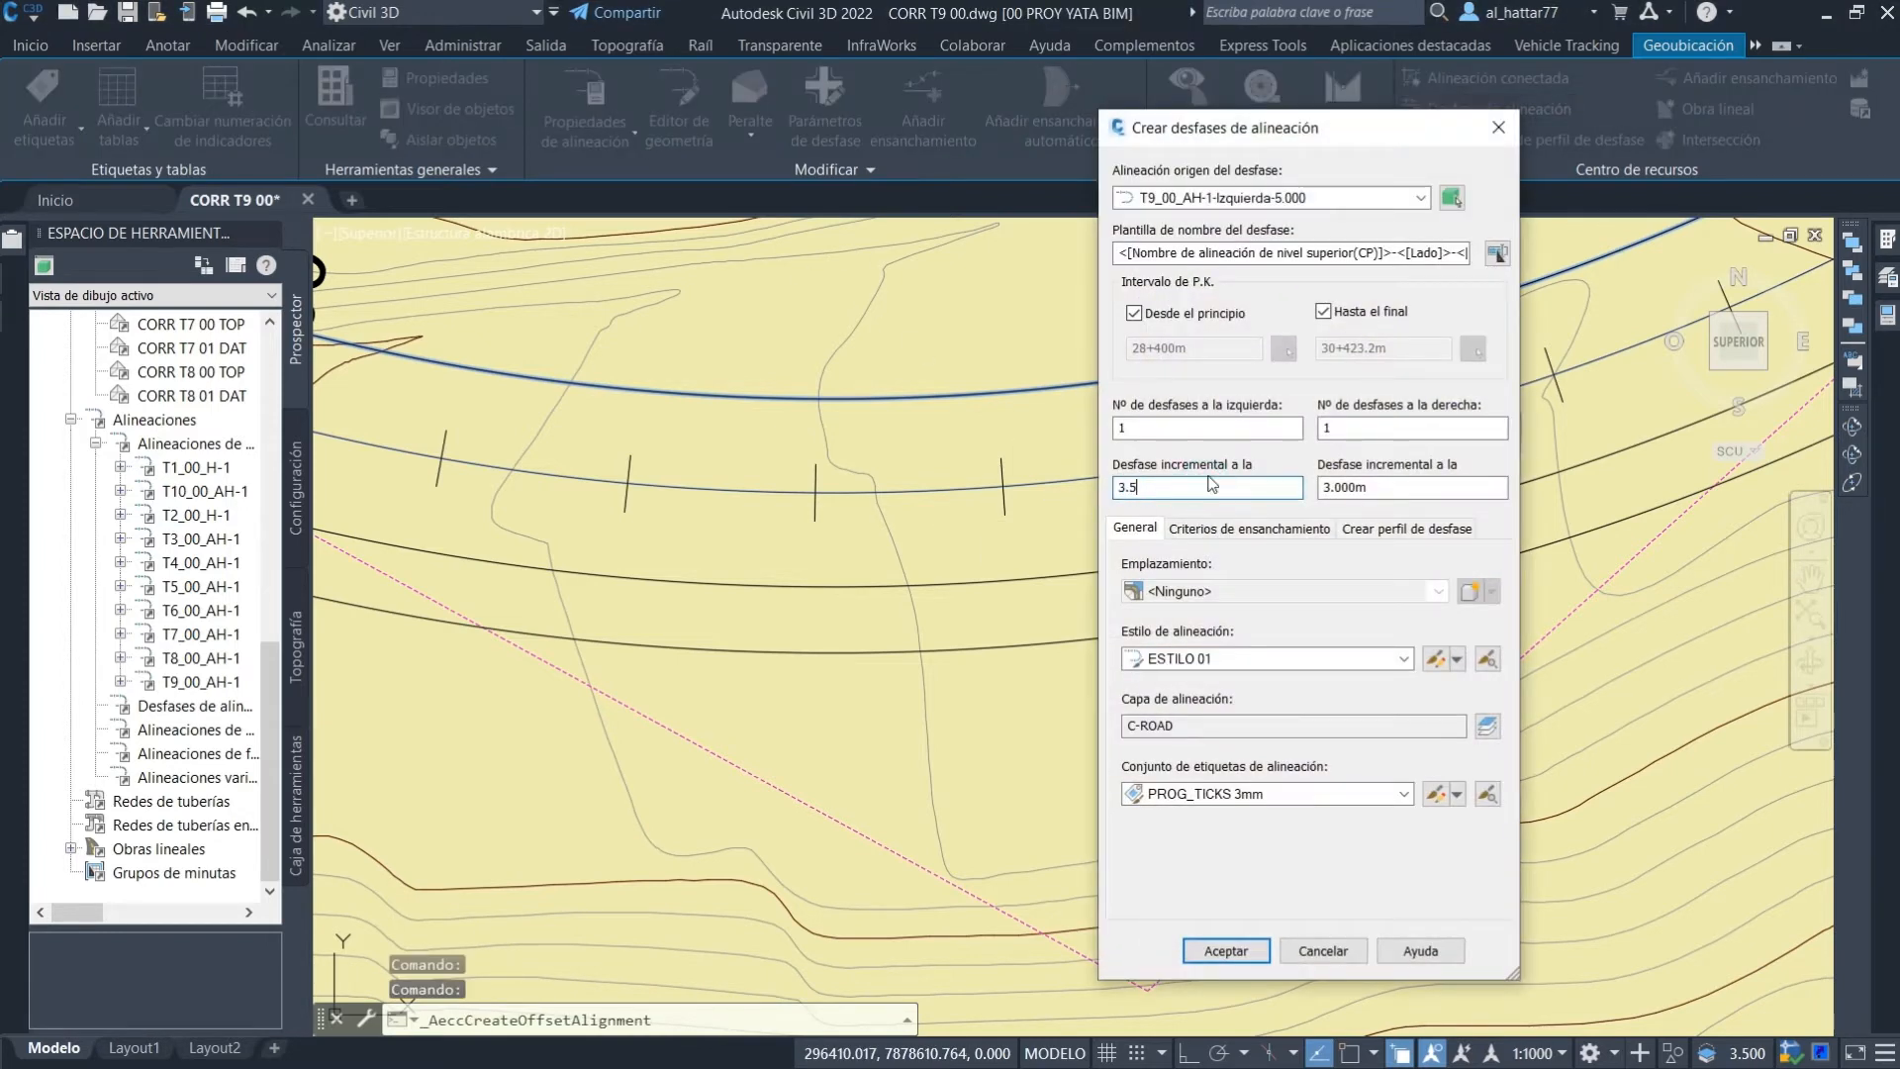
click(1406, 529)
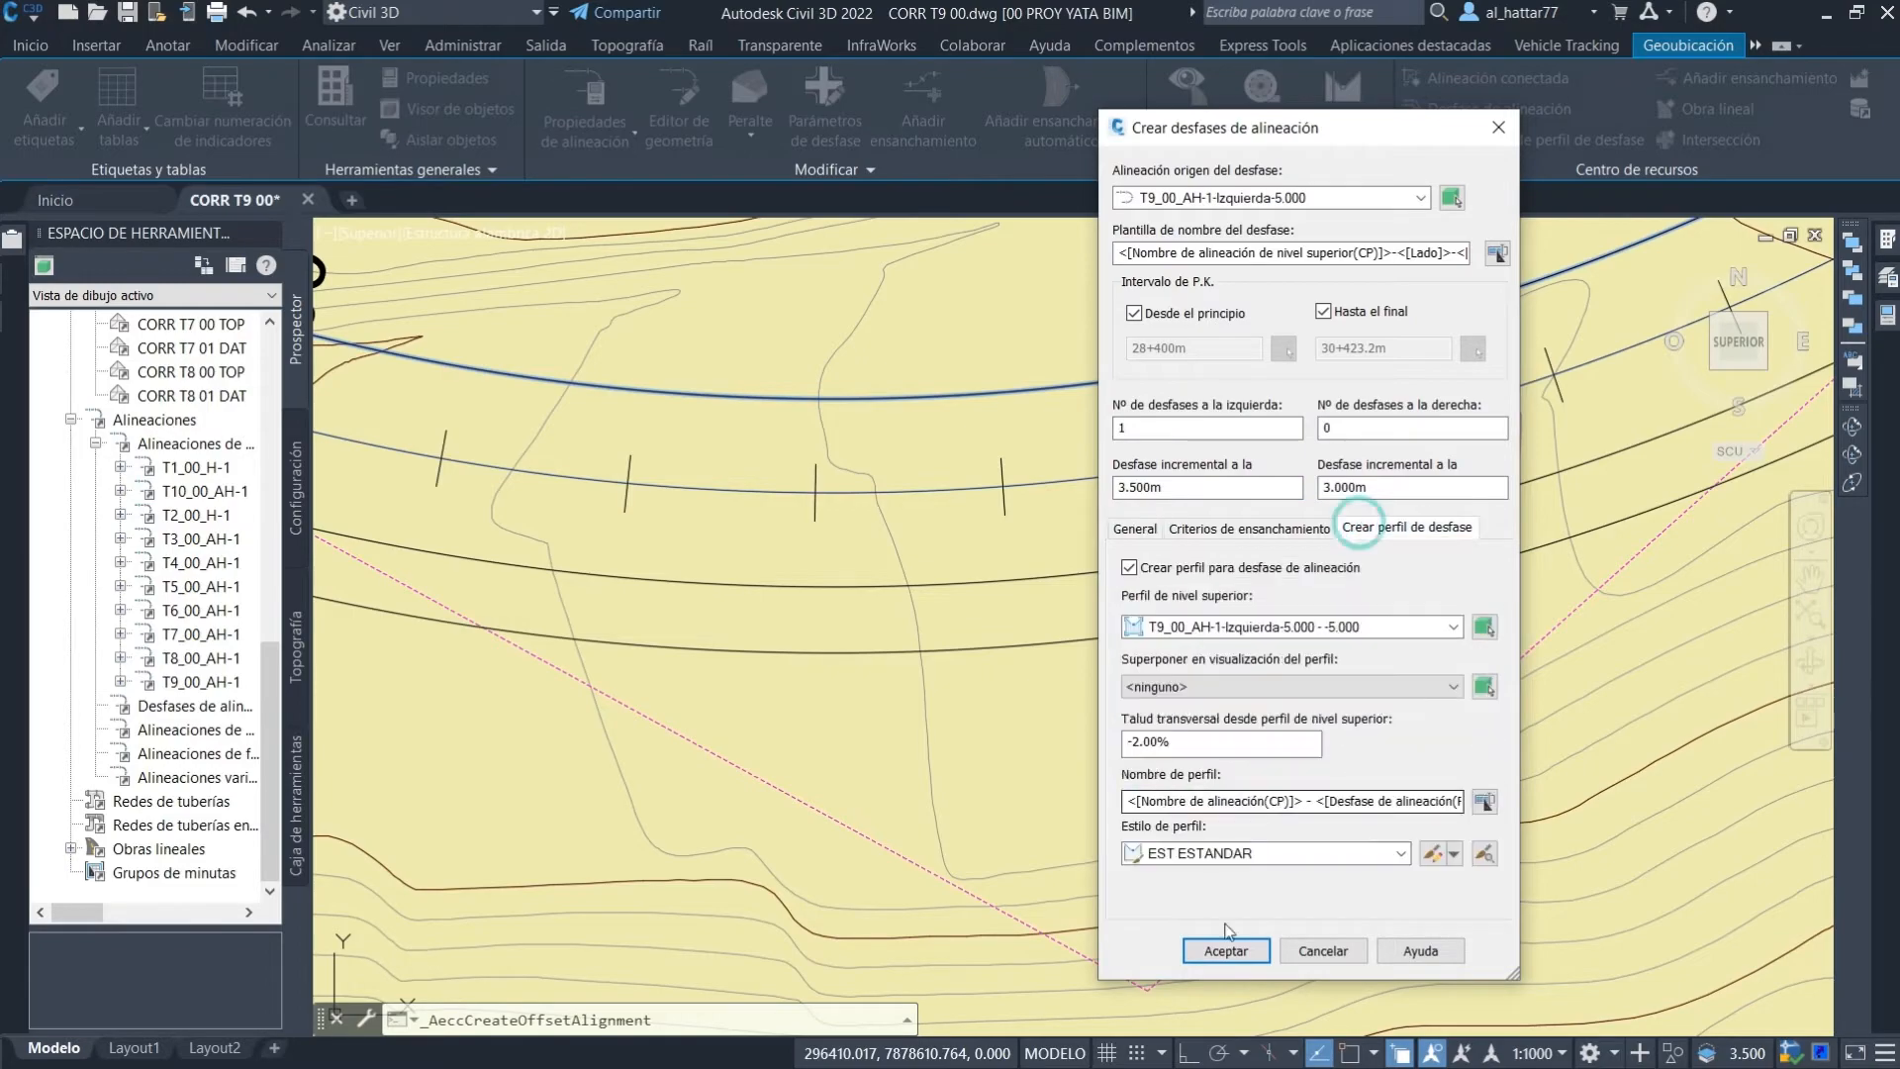
click(1225, 950)
scroll(1104, 539, down, 5)
key(Escape)
scroll(1210, 479, down, 5)
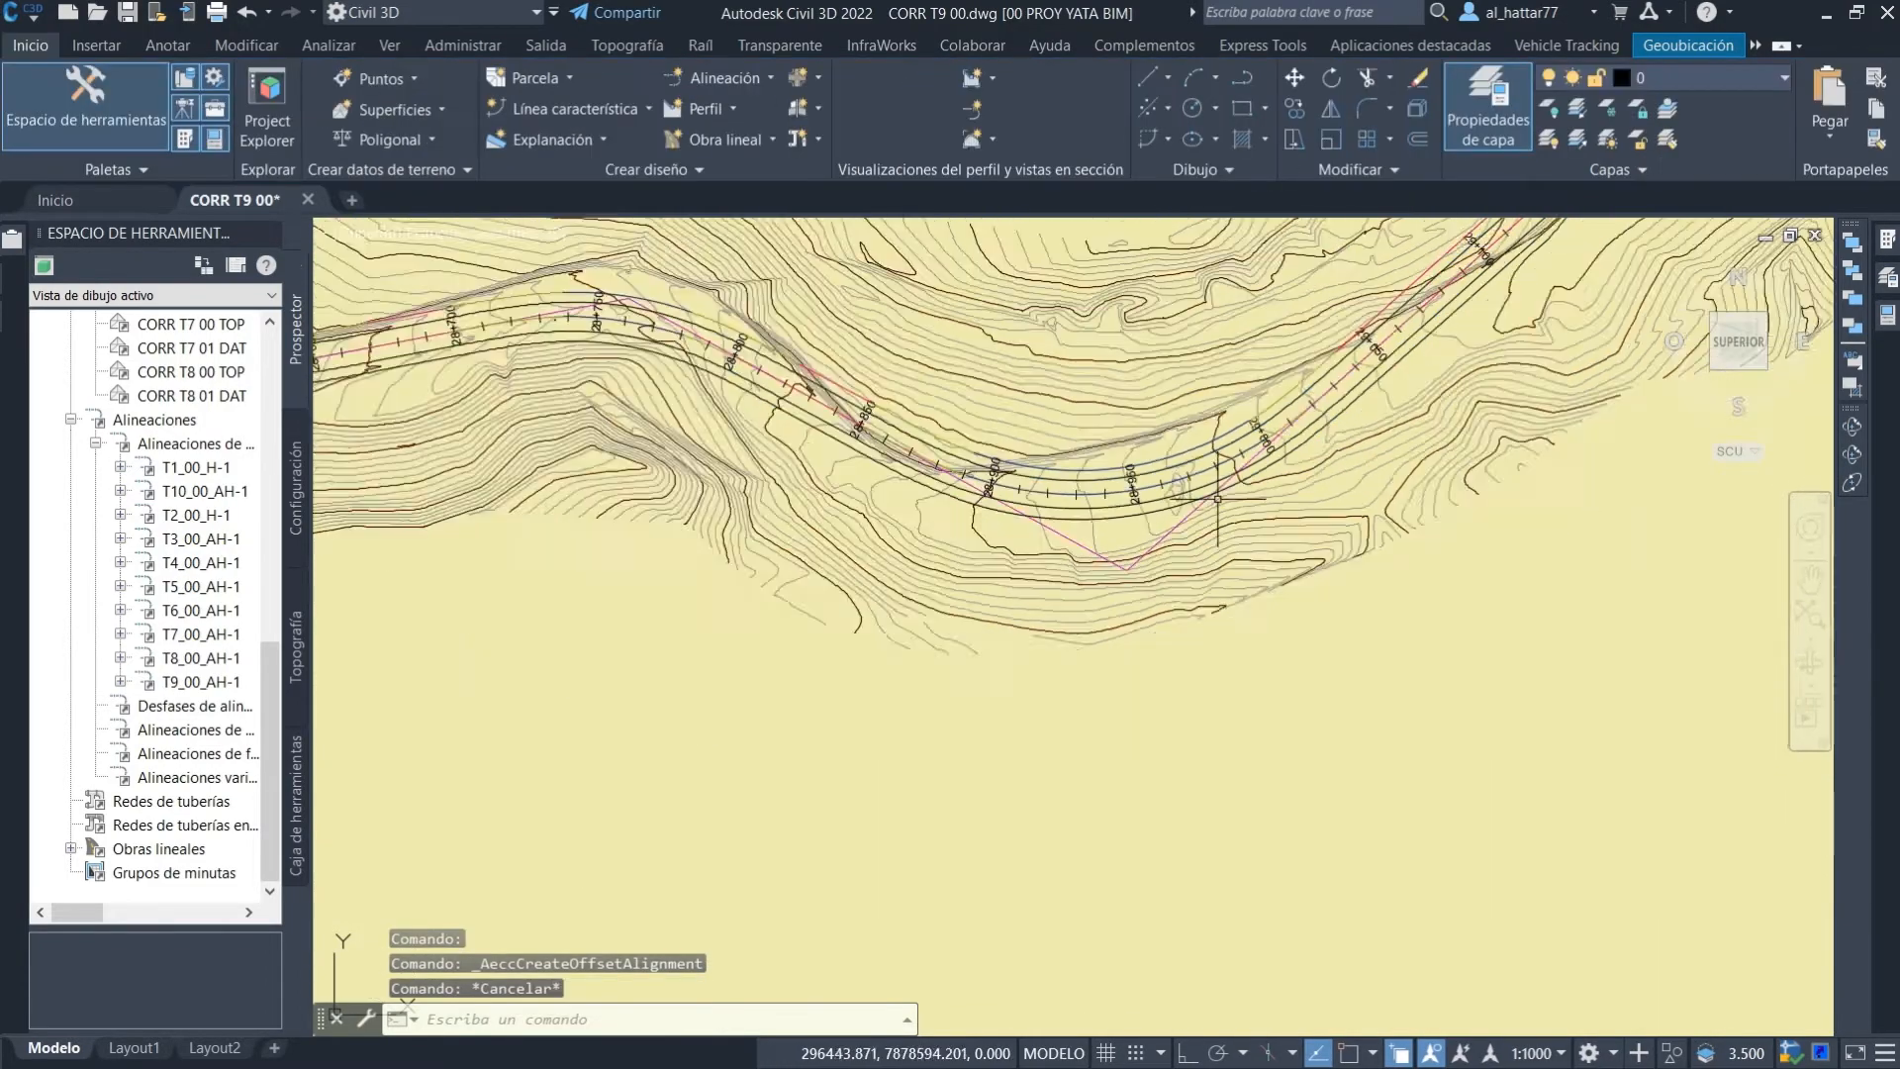
Start the floating screen-annotation tool over the drawing around stations 28+550 to 28+850.
middle_drag(1484, 287, 1178, 490)
scroll(1148, 534, up, 2)
middle_drag(1121, 615, 1106, 726)
scroll(1247, 559, up, 6)
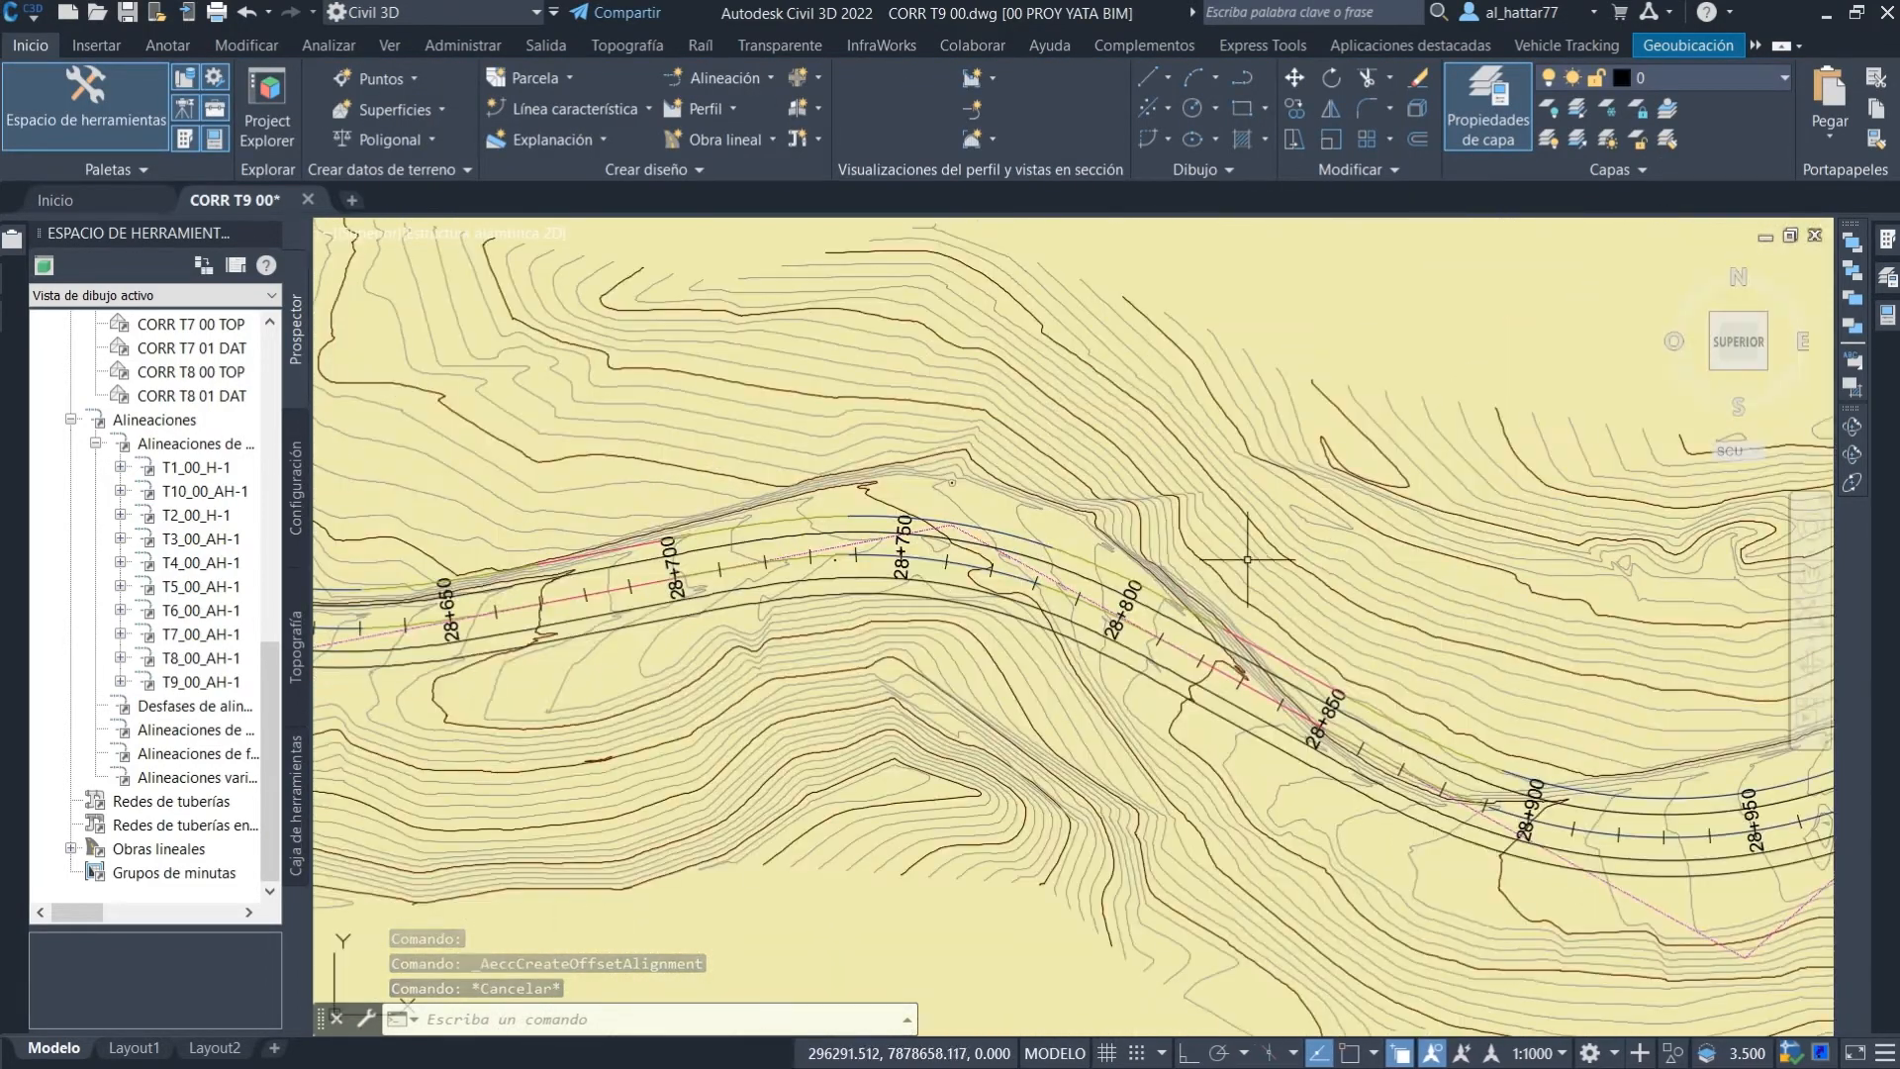
middle_drag(966, 400, 1426, 282)
mouse_move(1358, 10)
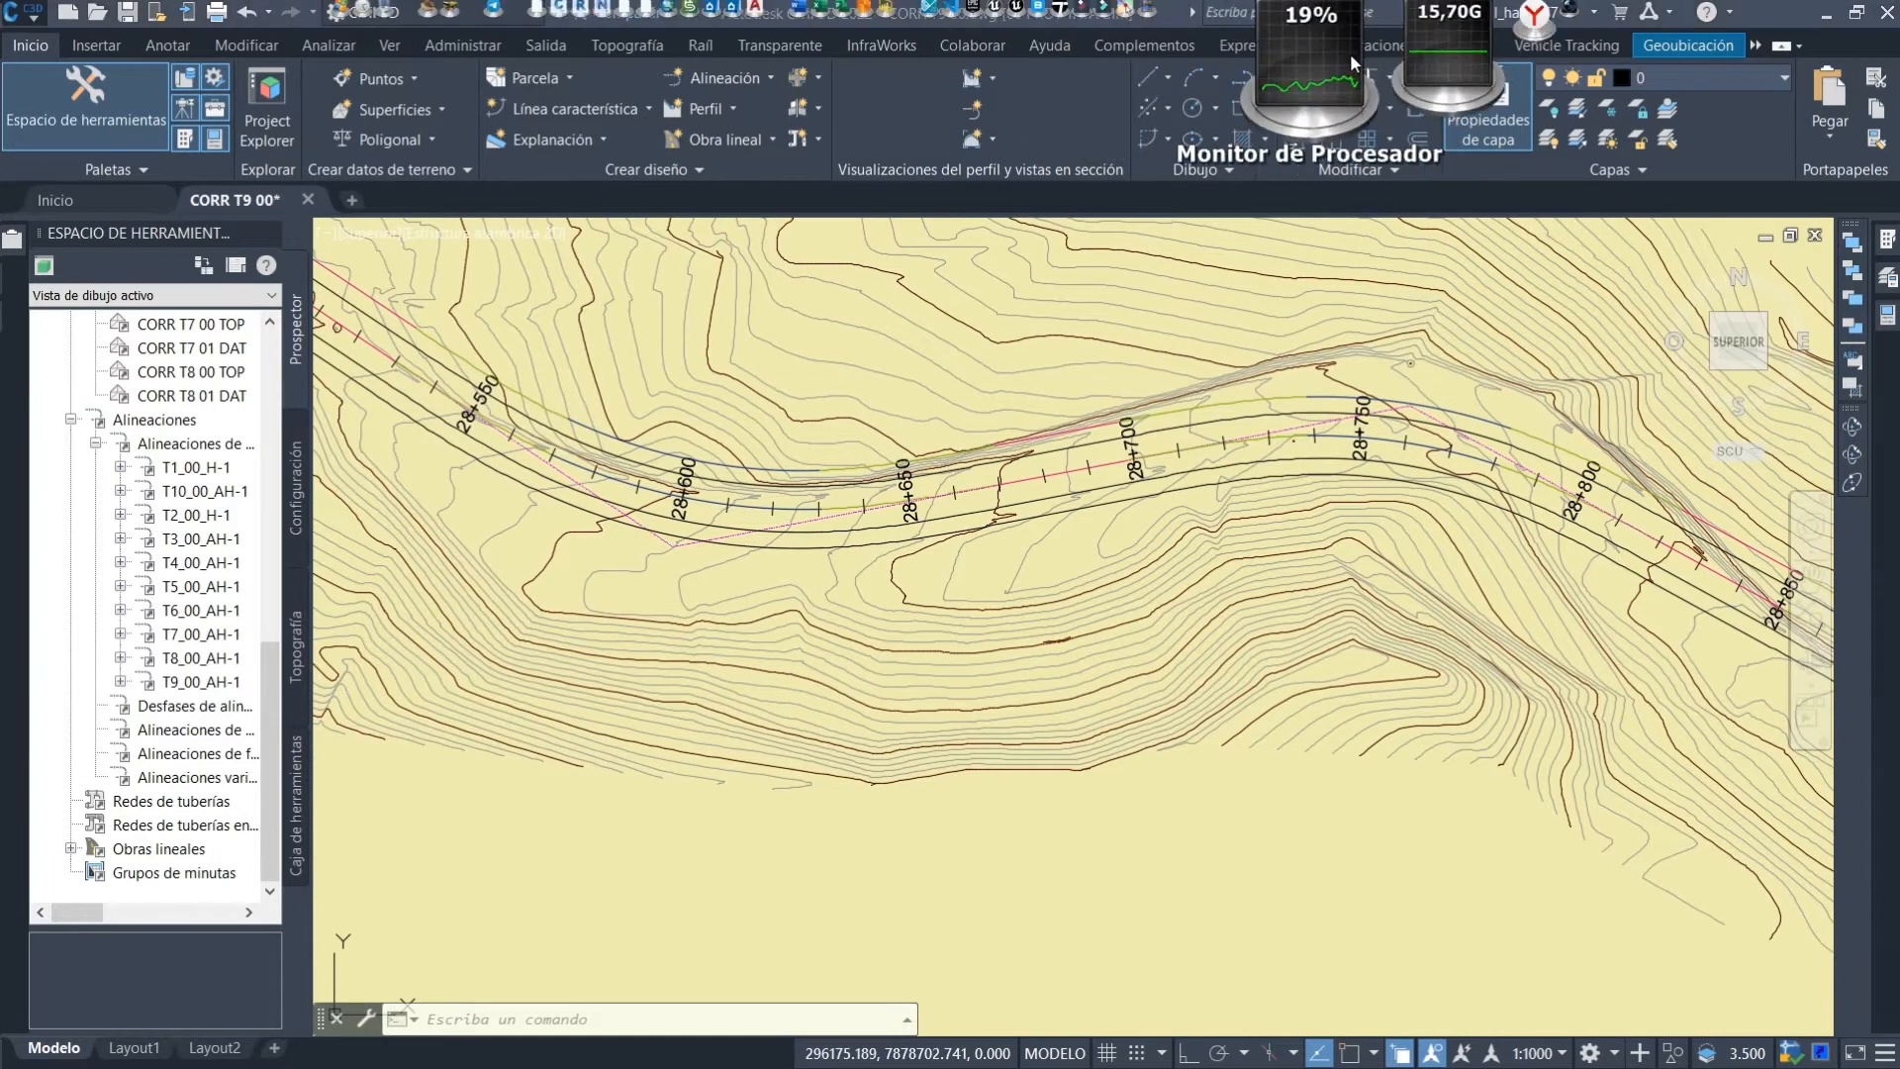
click(1264, 61)
key(super)
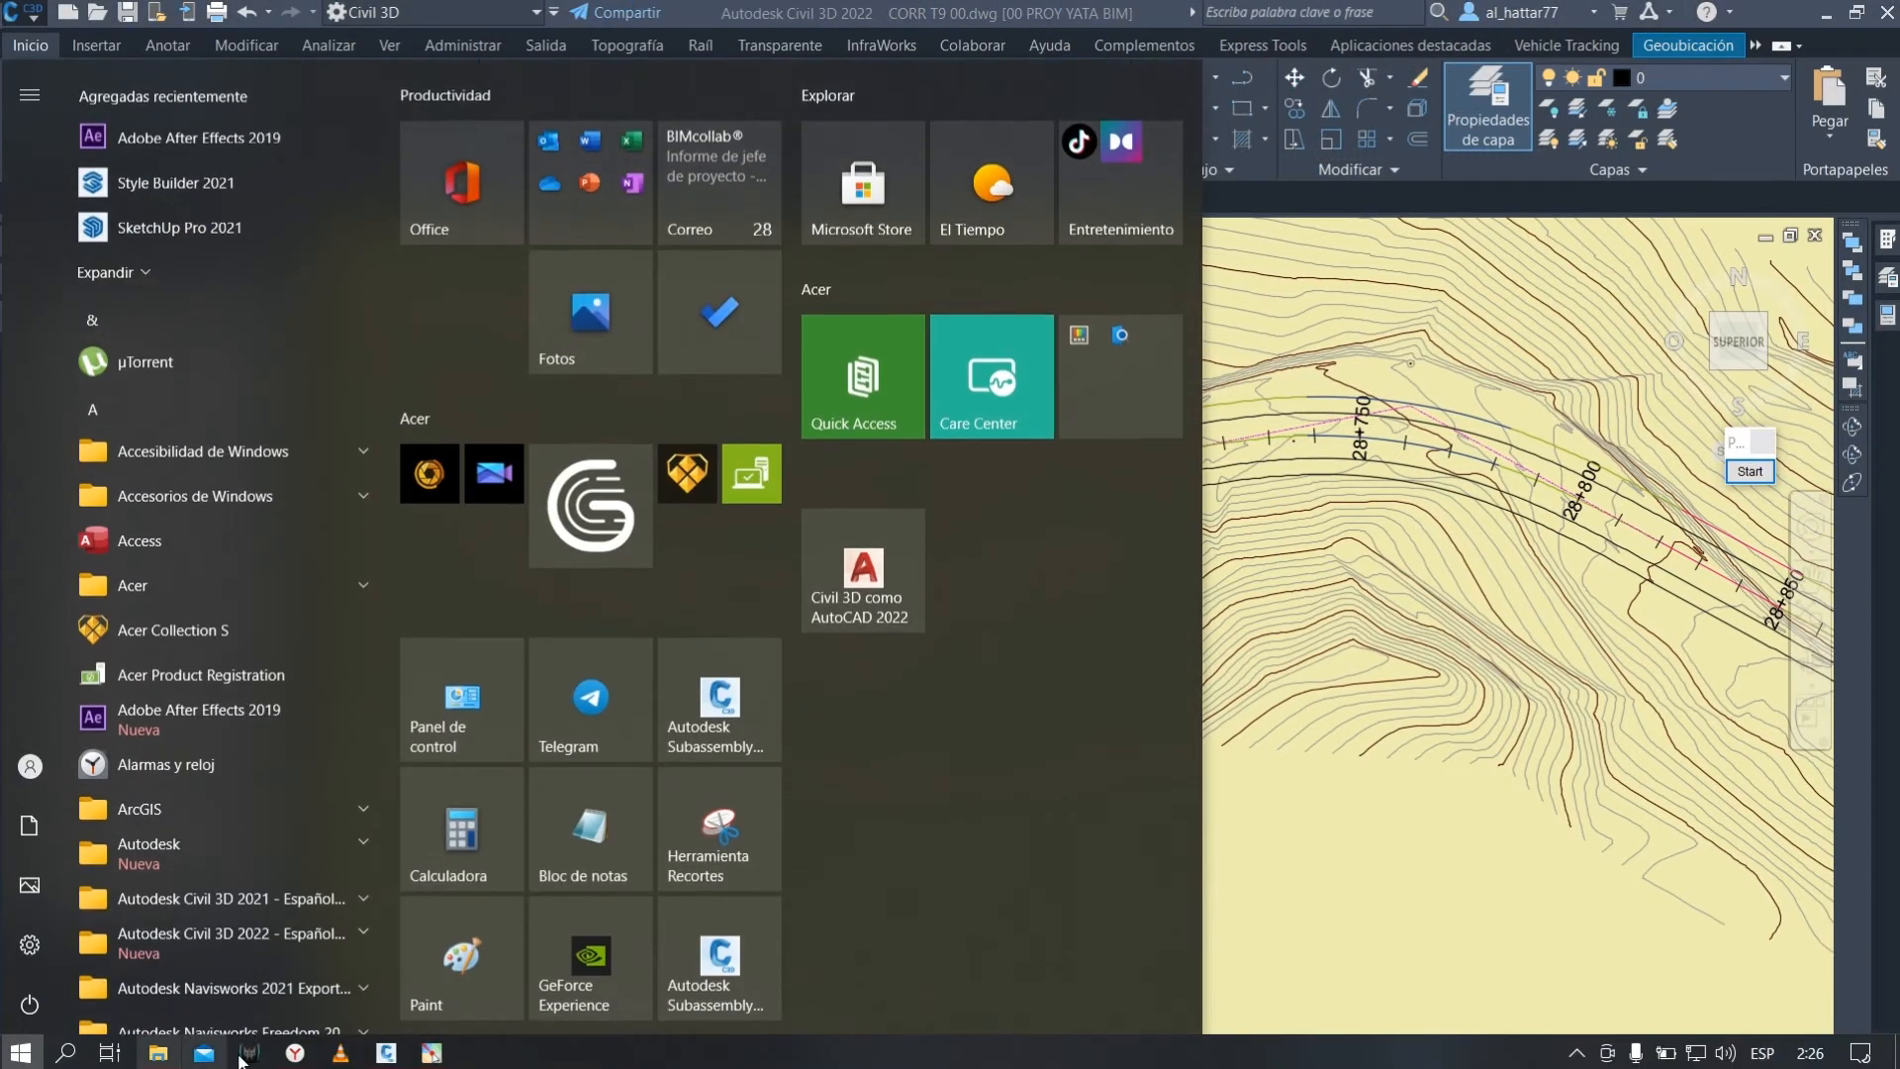
Bring up the 00 DIS GEO.xlsm spreadsheet in Excel beside the drawing, then return to Civil 3D.
key(super+Tab)
scroll(734, 520, down, 5)
scroll(735, 521, down, 10)
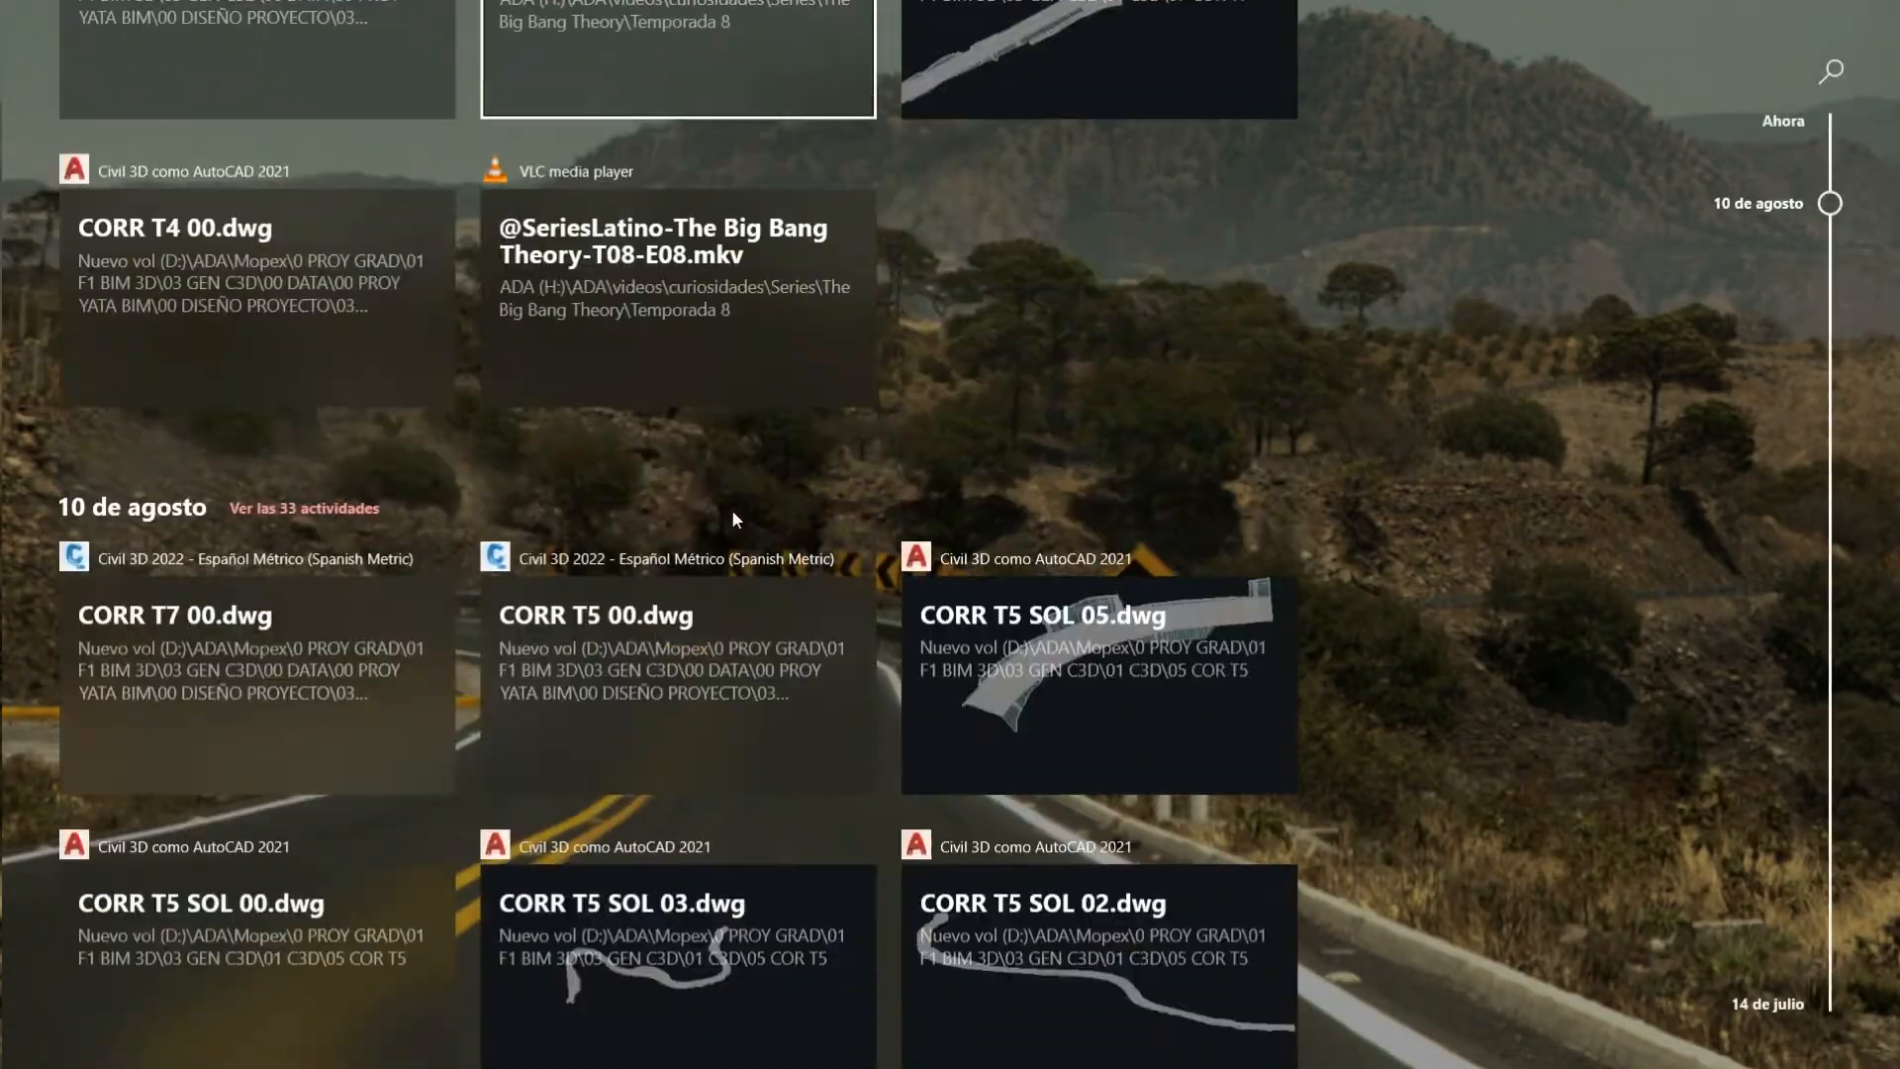
scroll(744, 515, down, 5)
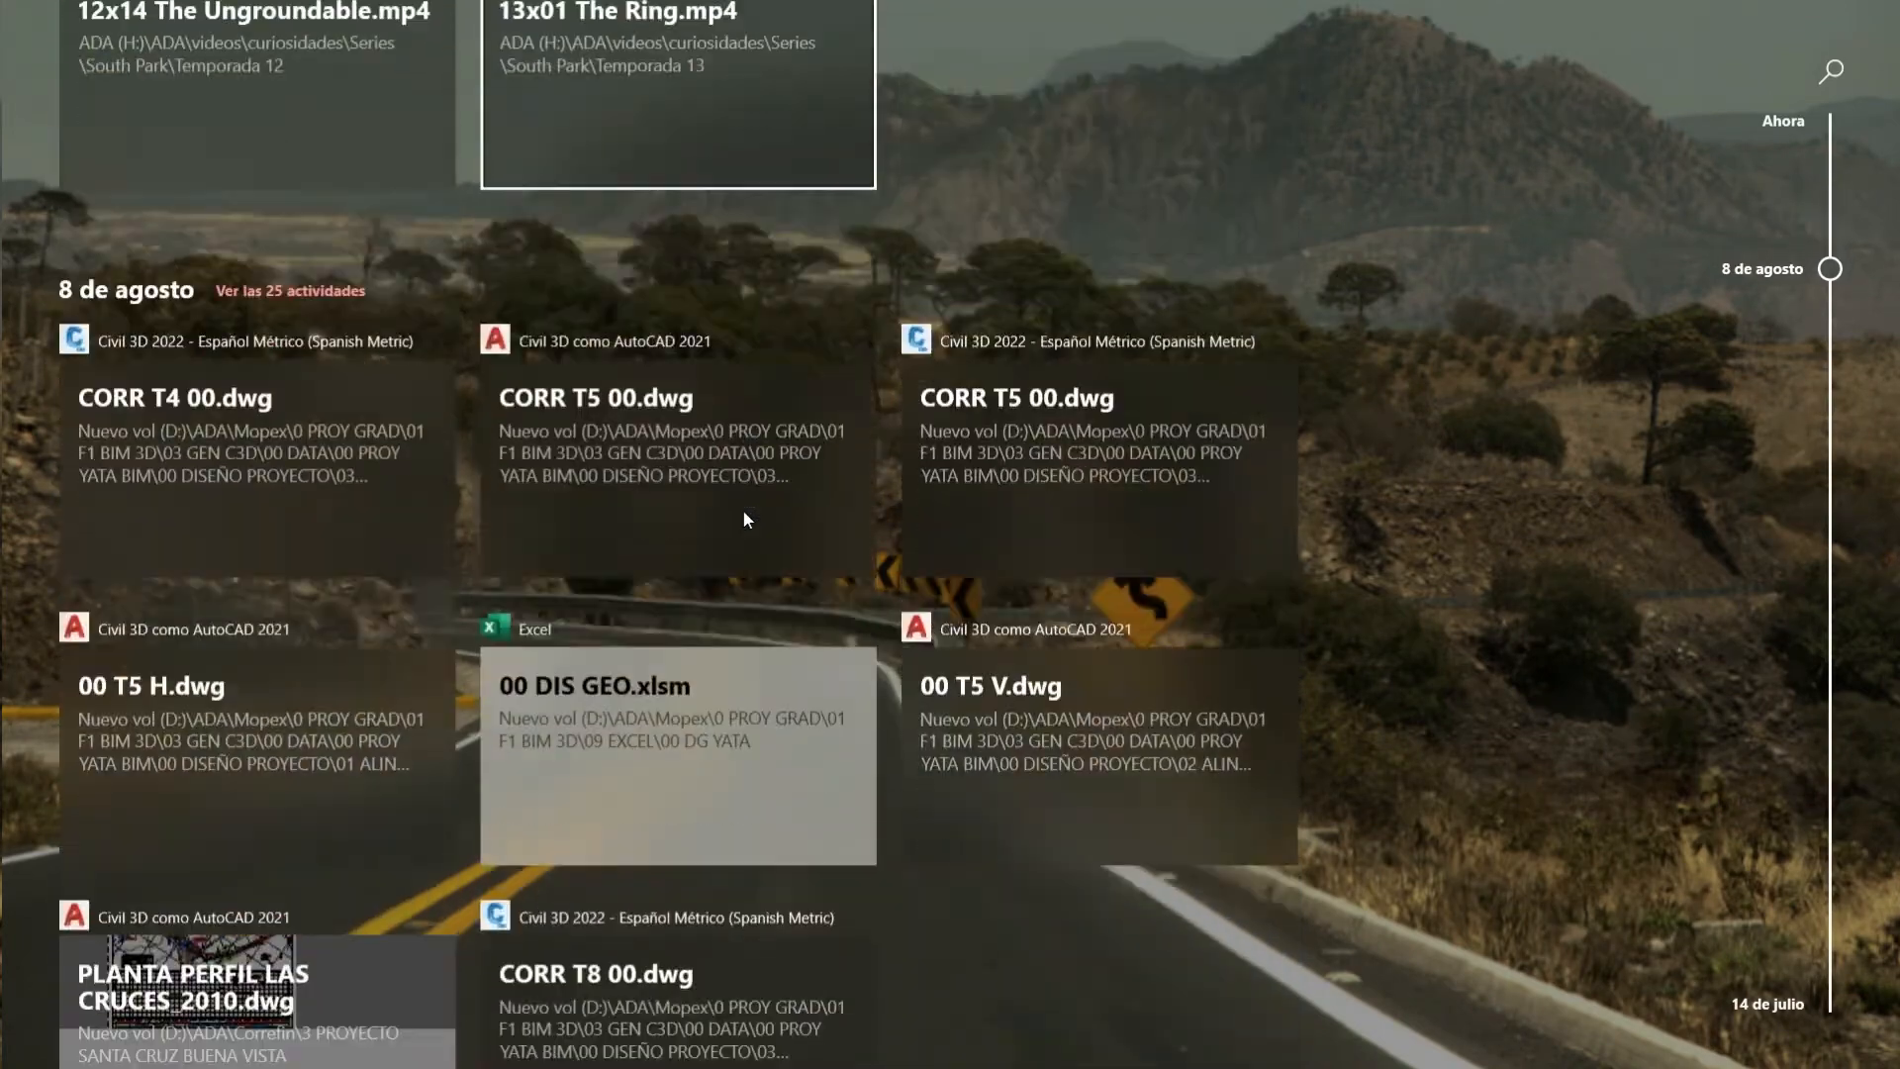
click(857, 424)
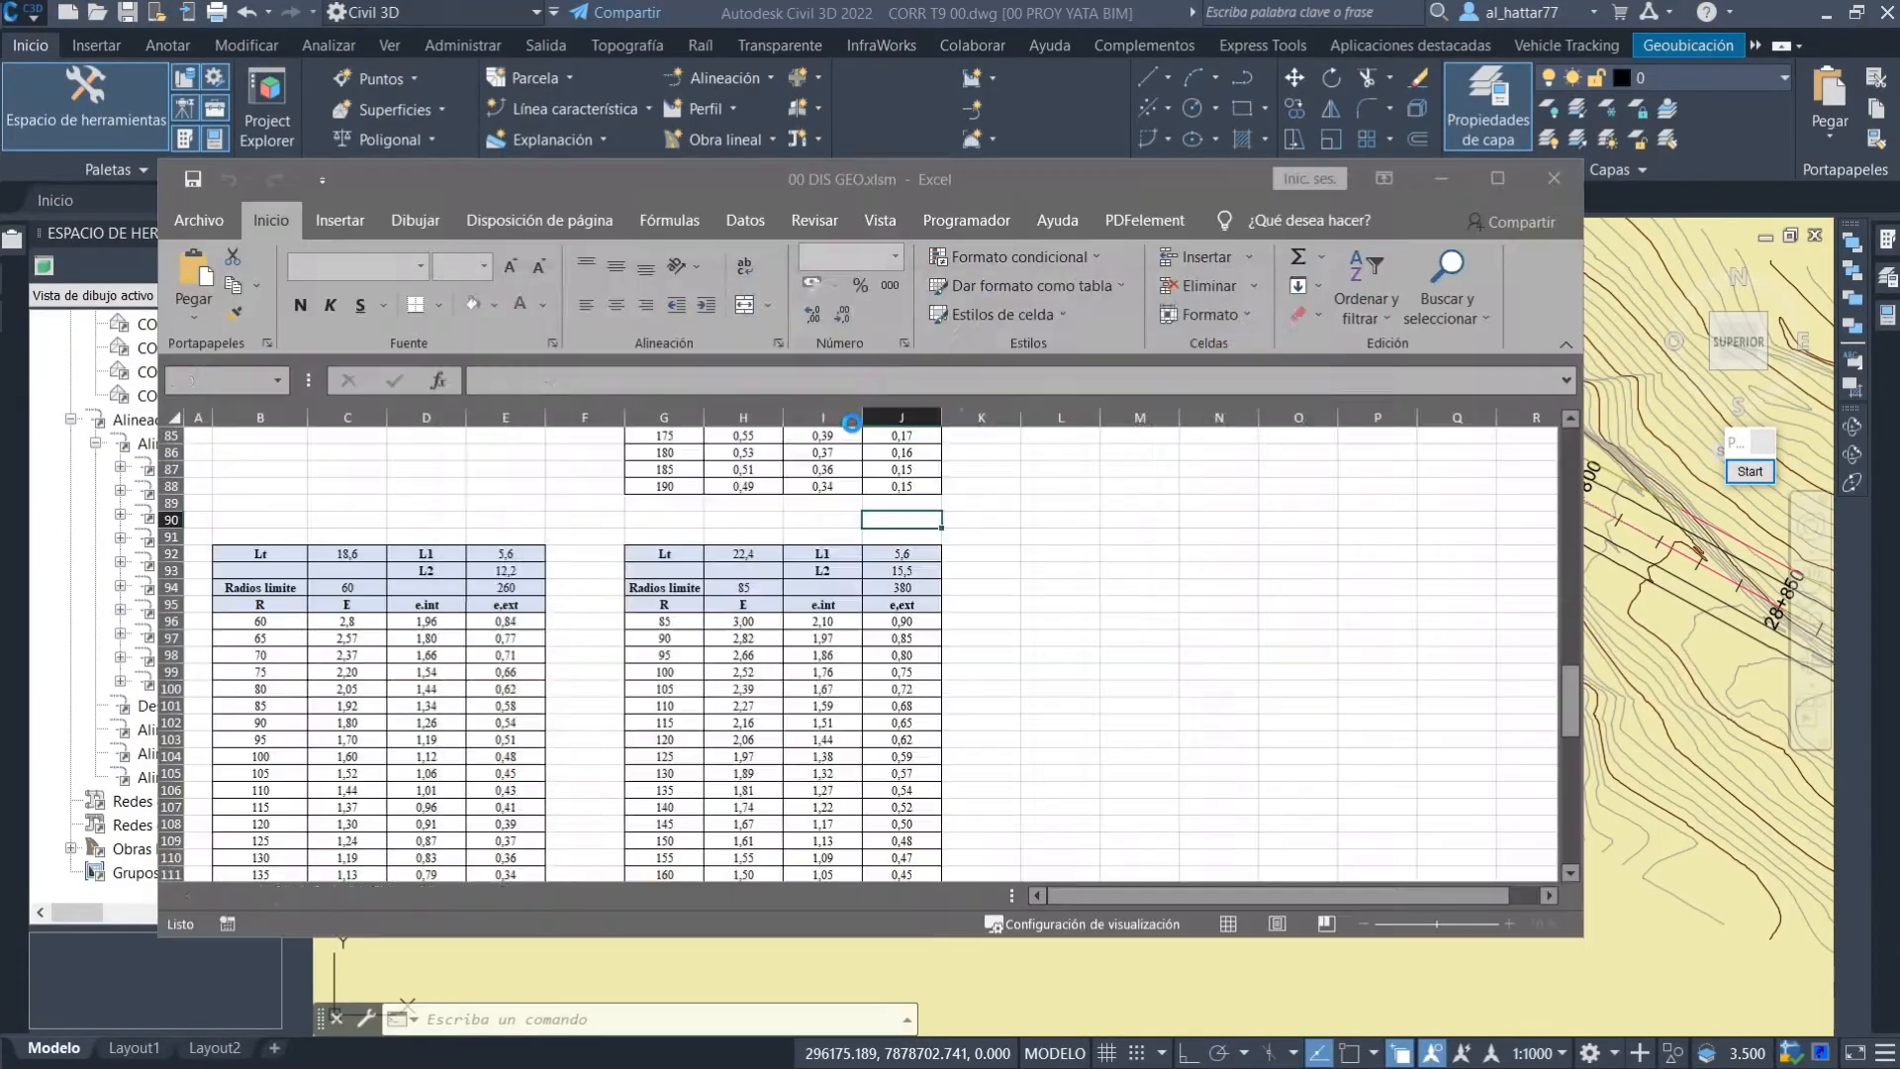
click(512, 763)
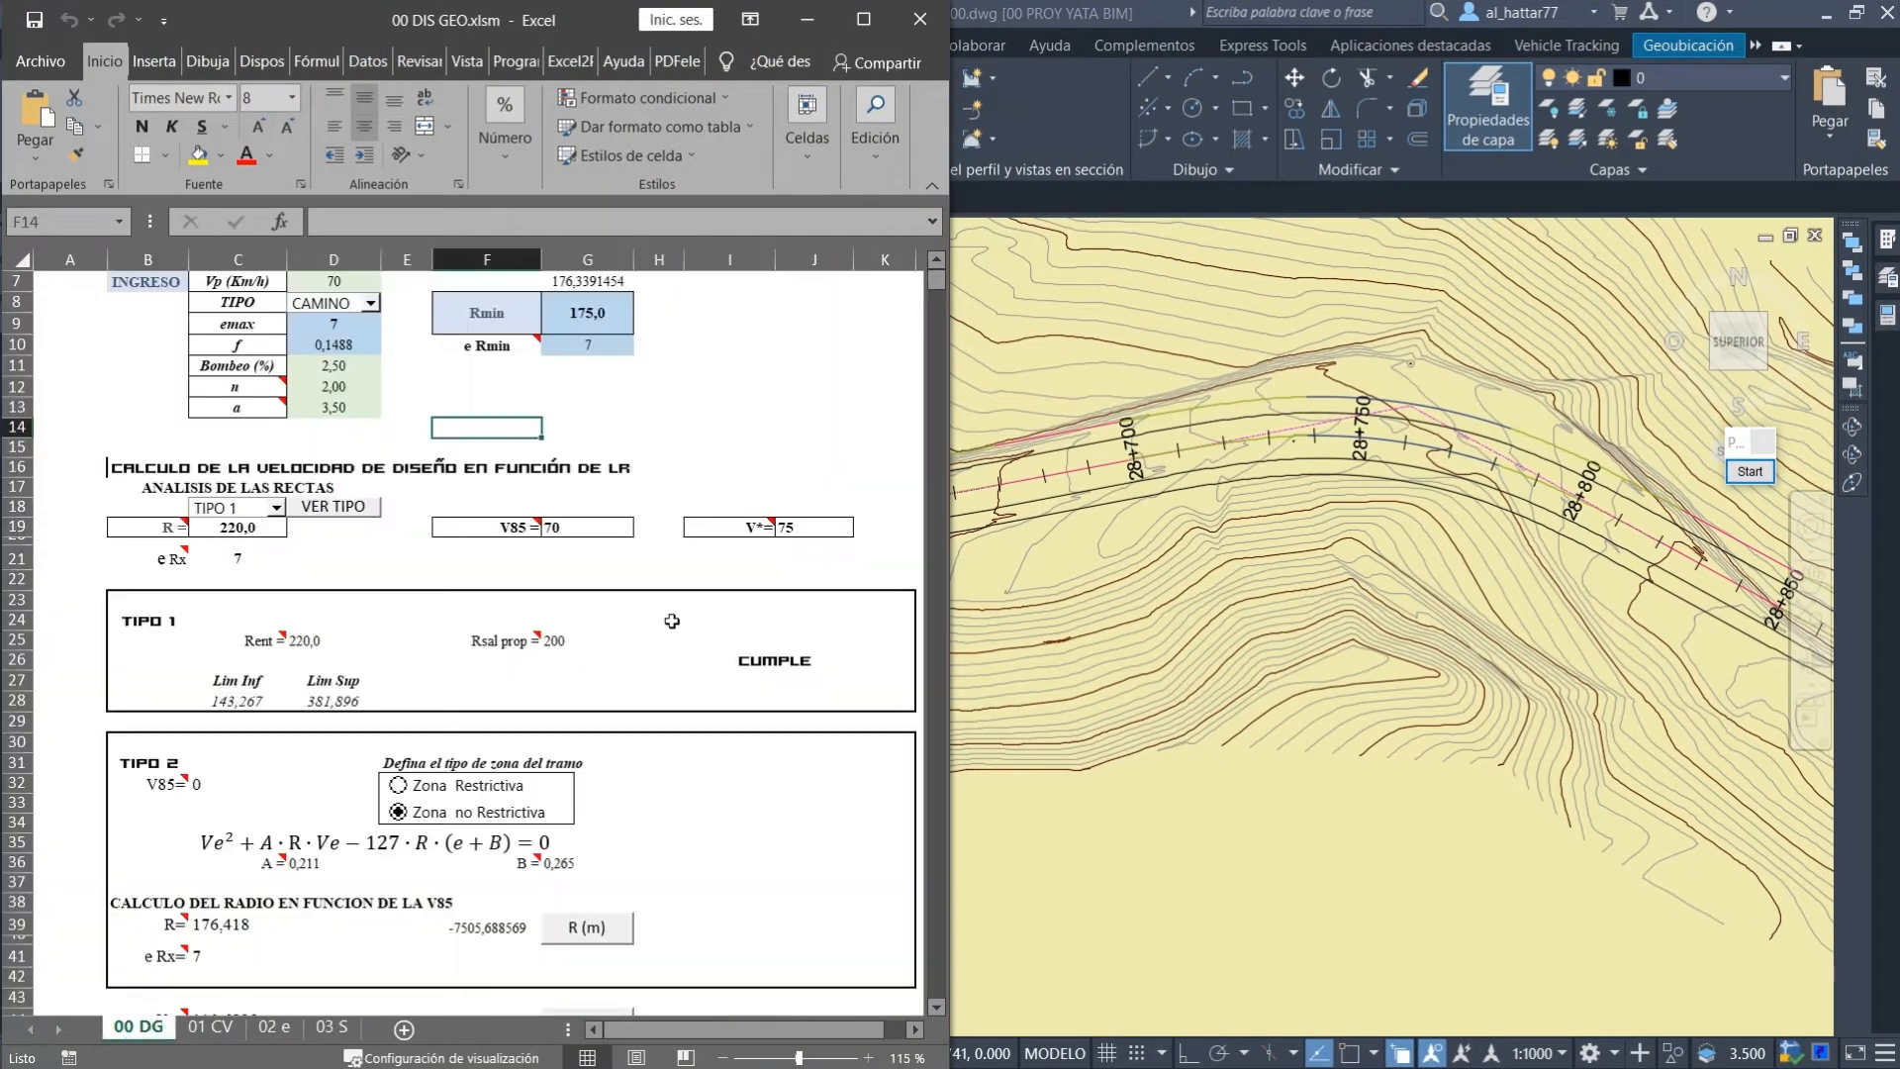
click(1112, 354)
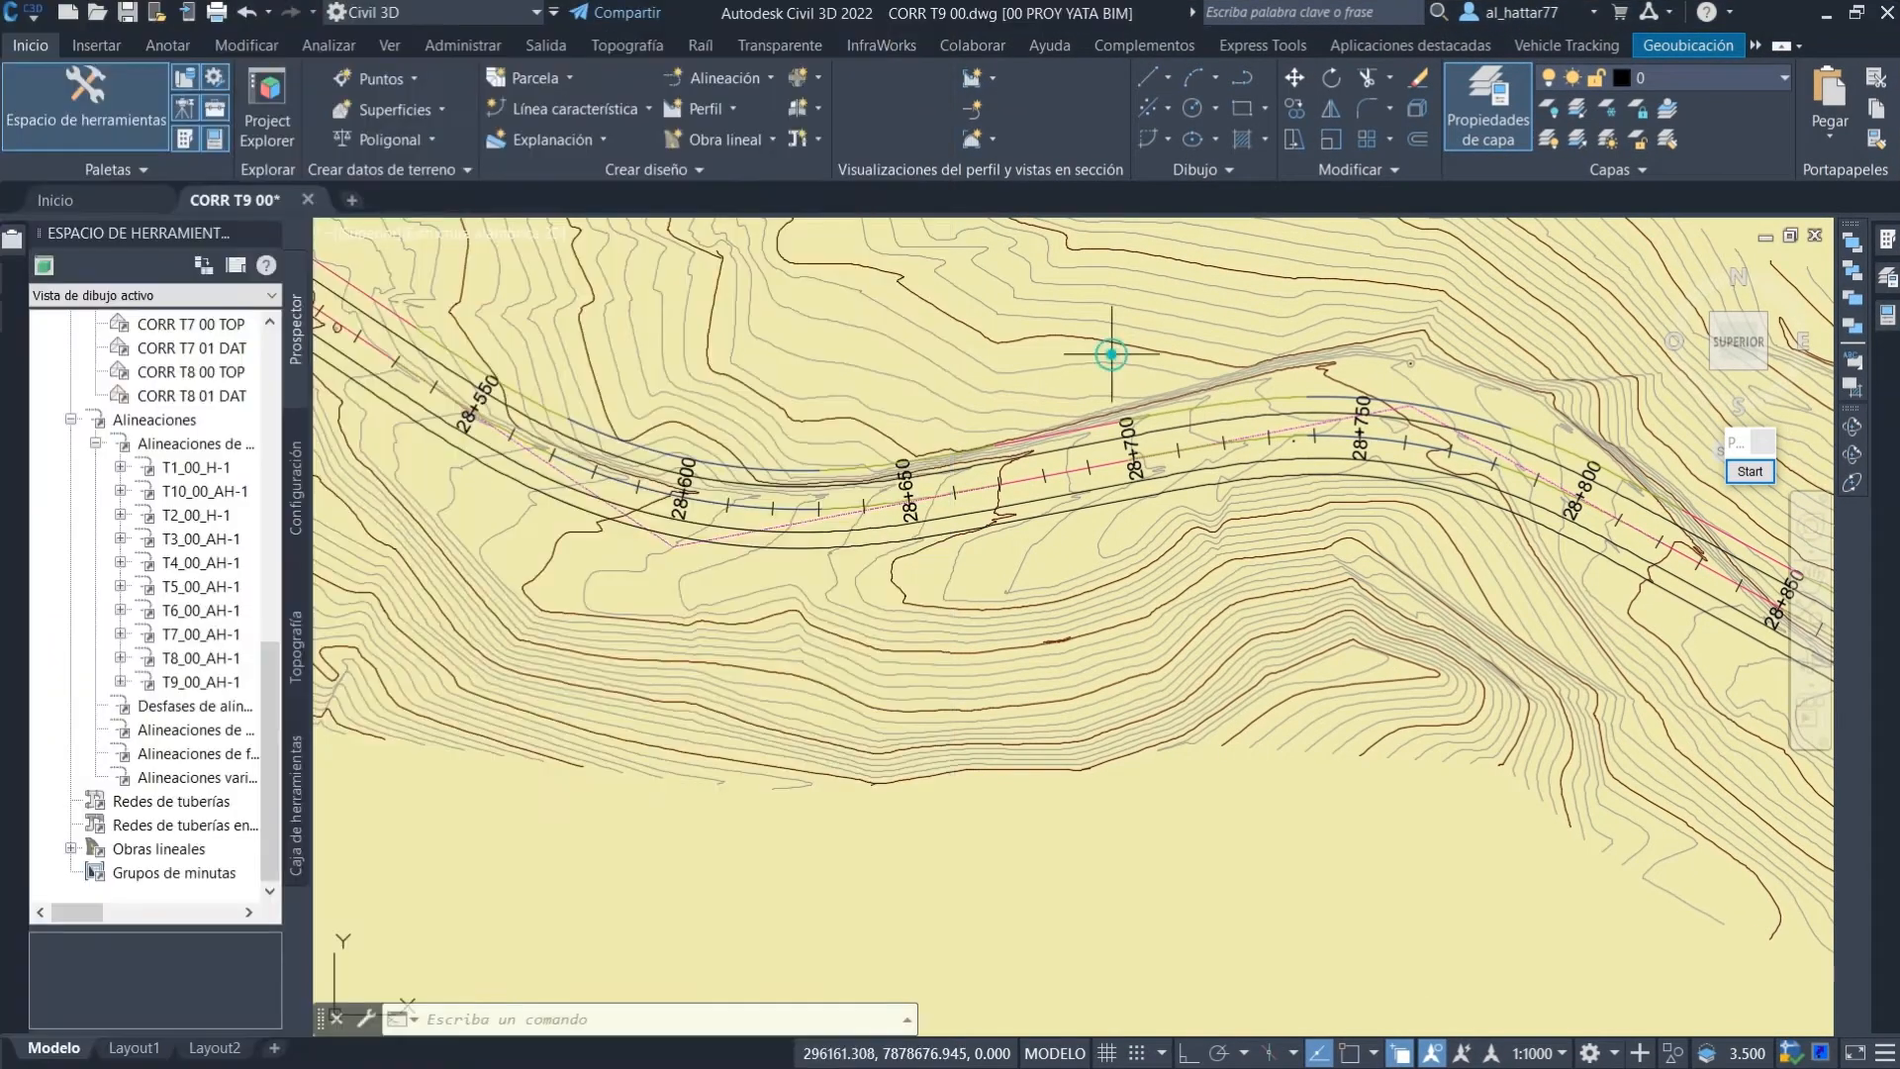
Sketch green freehand marks over the right-hand offset lines between stations 28+700 and 28+800, then end the annotation.
middle_drag(687, 509, 1019, 540)
middle_drag(1320, 497, 888, 521)
scroll(1444, 480, up, 3)
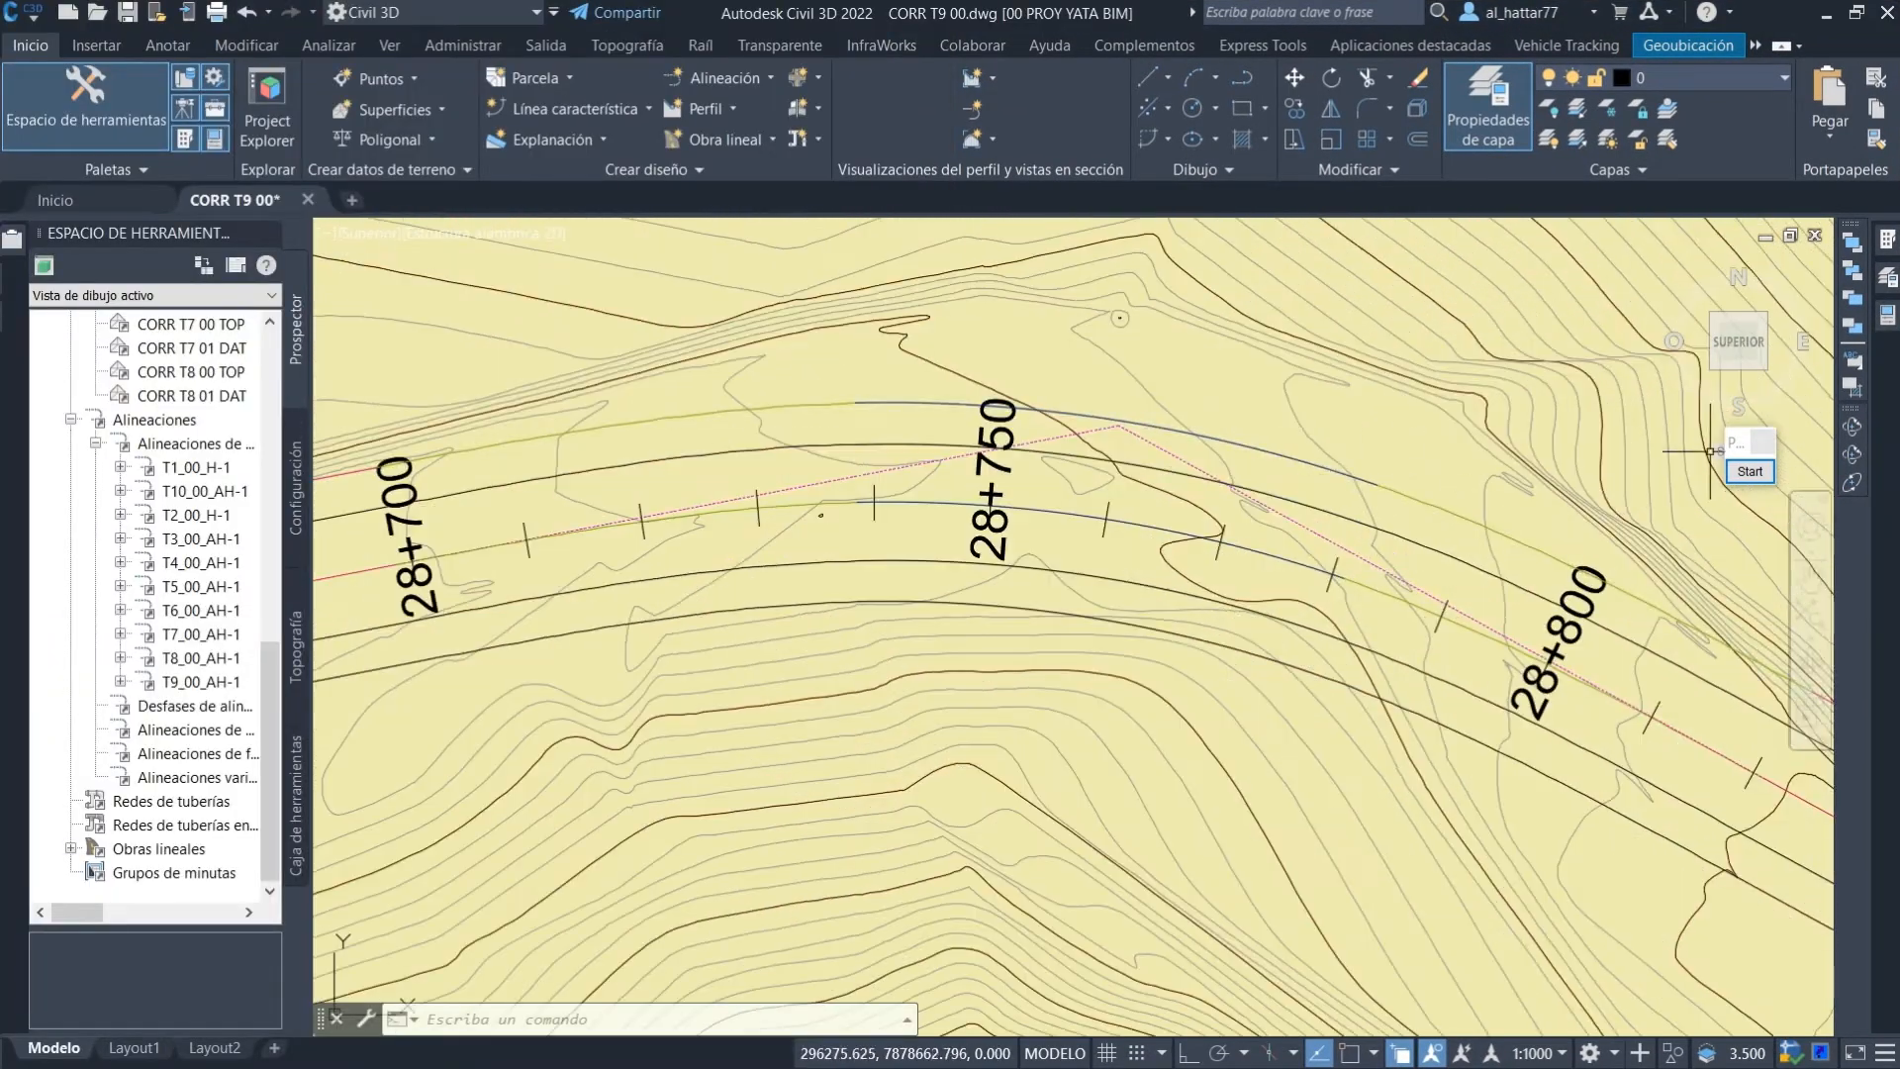
click(1747, 474)
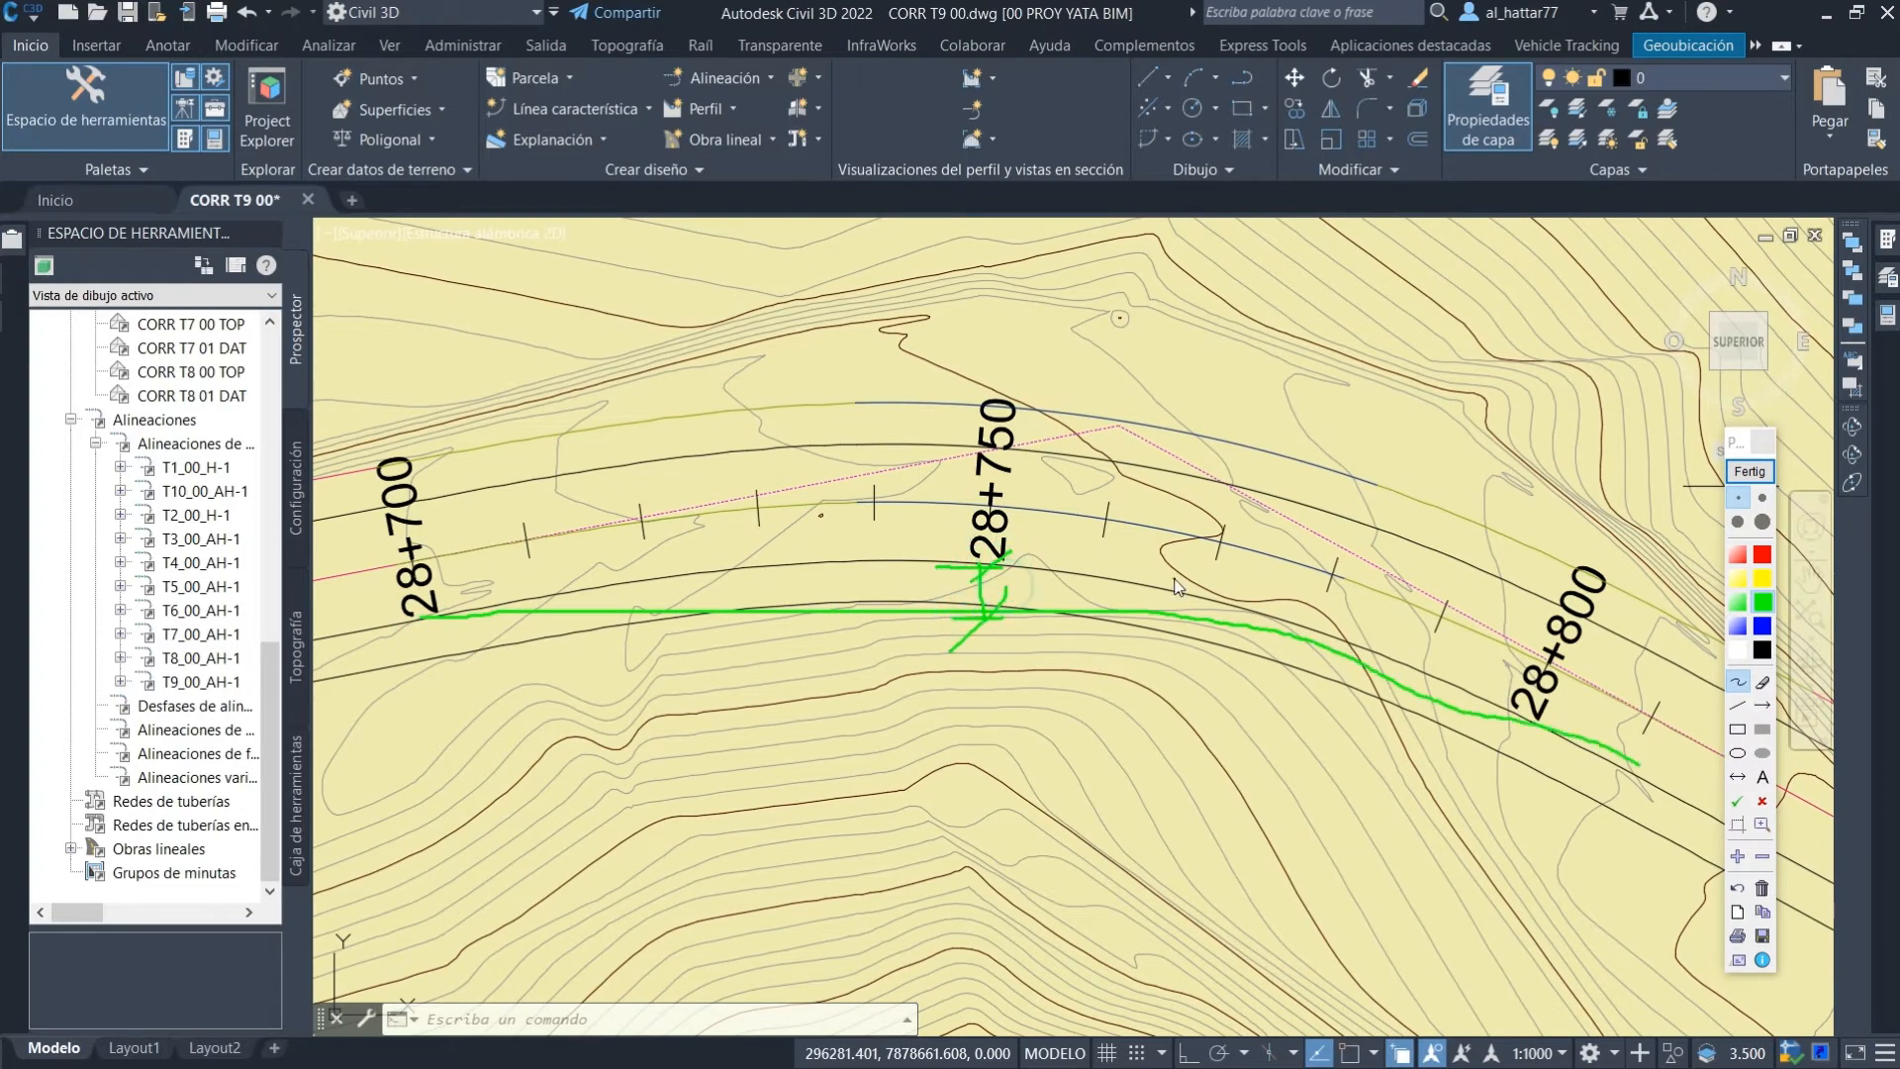
click(1742, 480)
scroll(1139, 550, down, 5)
middle_drag(731, 612, 907, 615)
scroll(907, 614, up, 5)
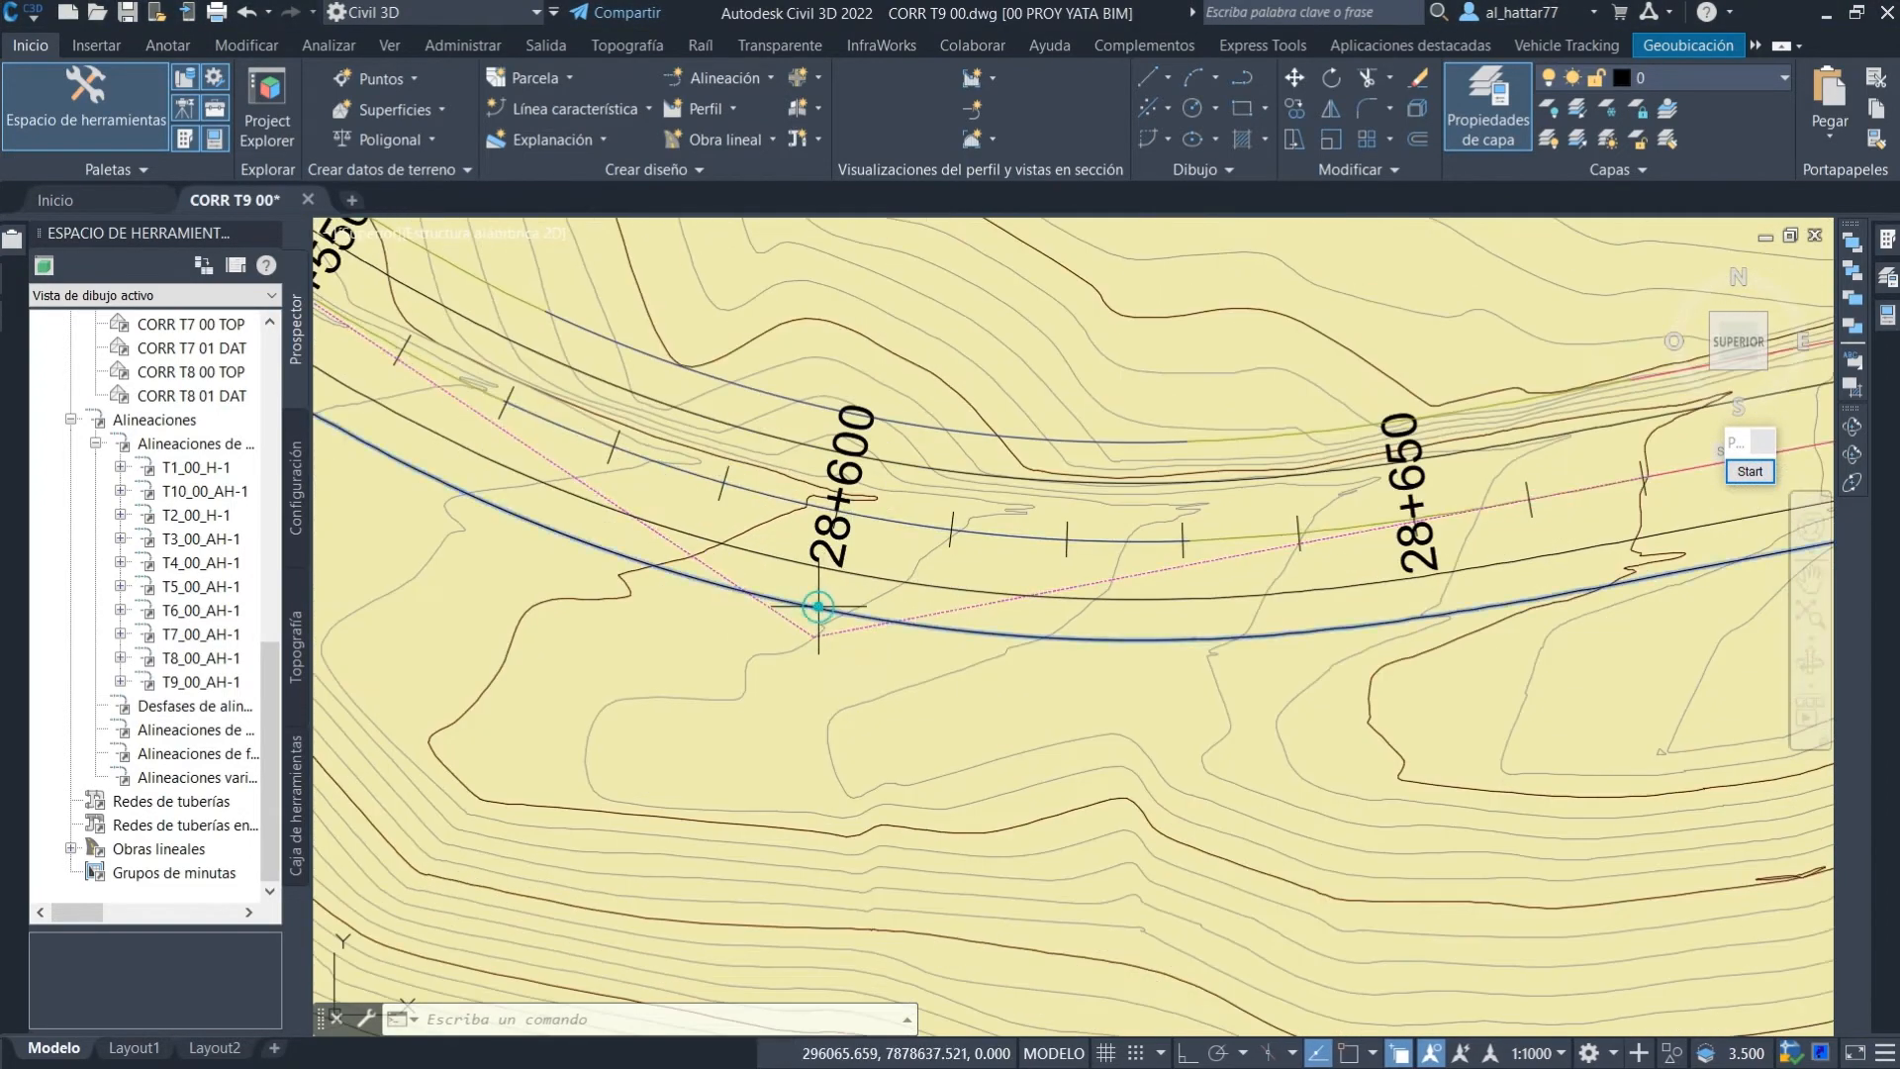
click(818, 607)
scroll(905, 520, down, 5)
scroll(911, 509, up, 8)
key(Escape)
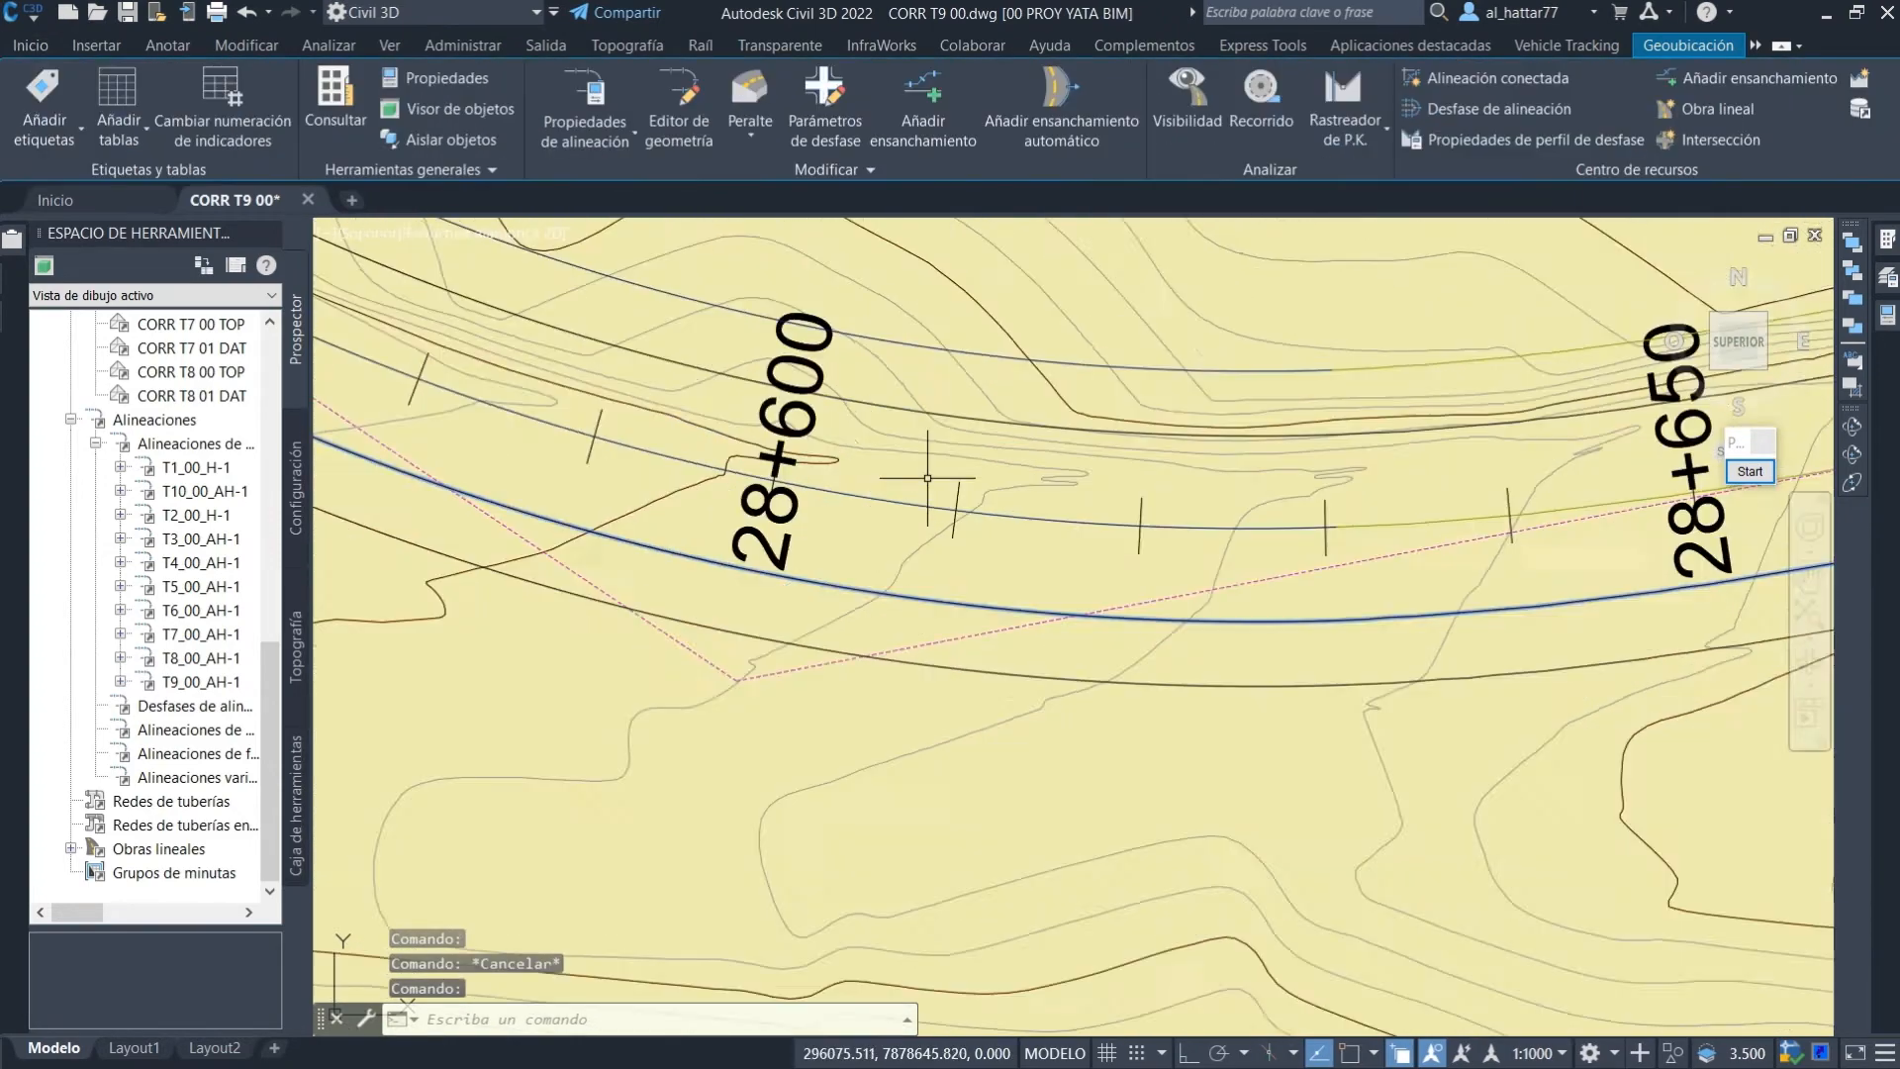
click(953, 96)
key(Escape)
key(Escape)
Start an automatic widening along T9_00_AH-1-Derecha-5.000 with method 05 Lt = 22.4 - R 85-380 - e.int, applied to Sólo interior.
click(827, 582)
click(1100, 116)
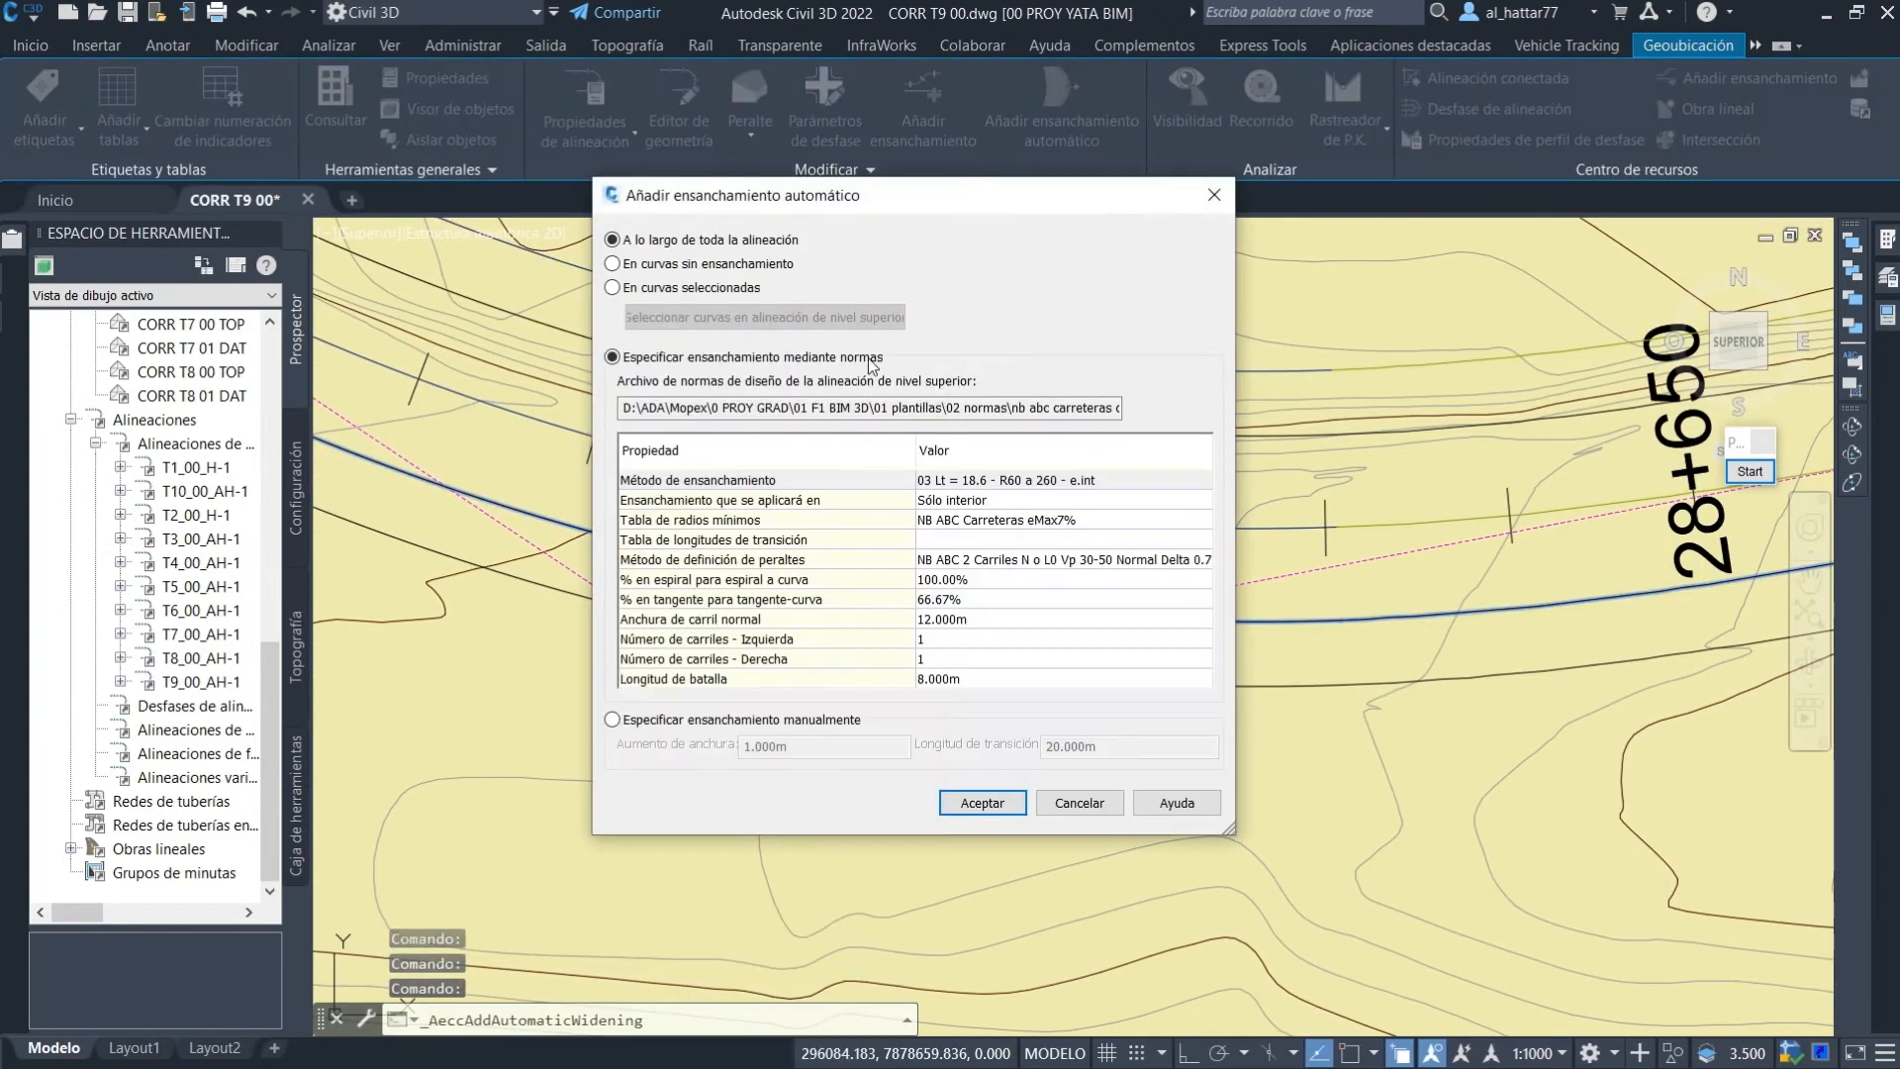
click(1074, 482)
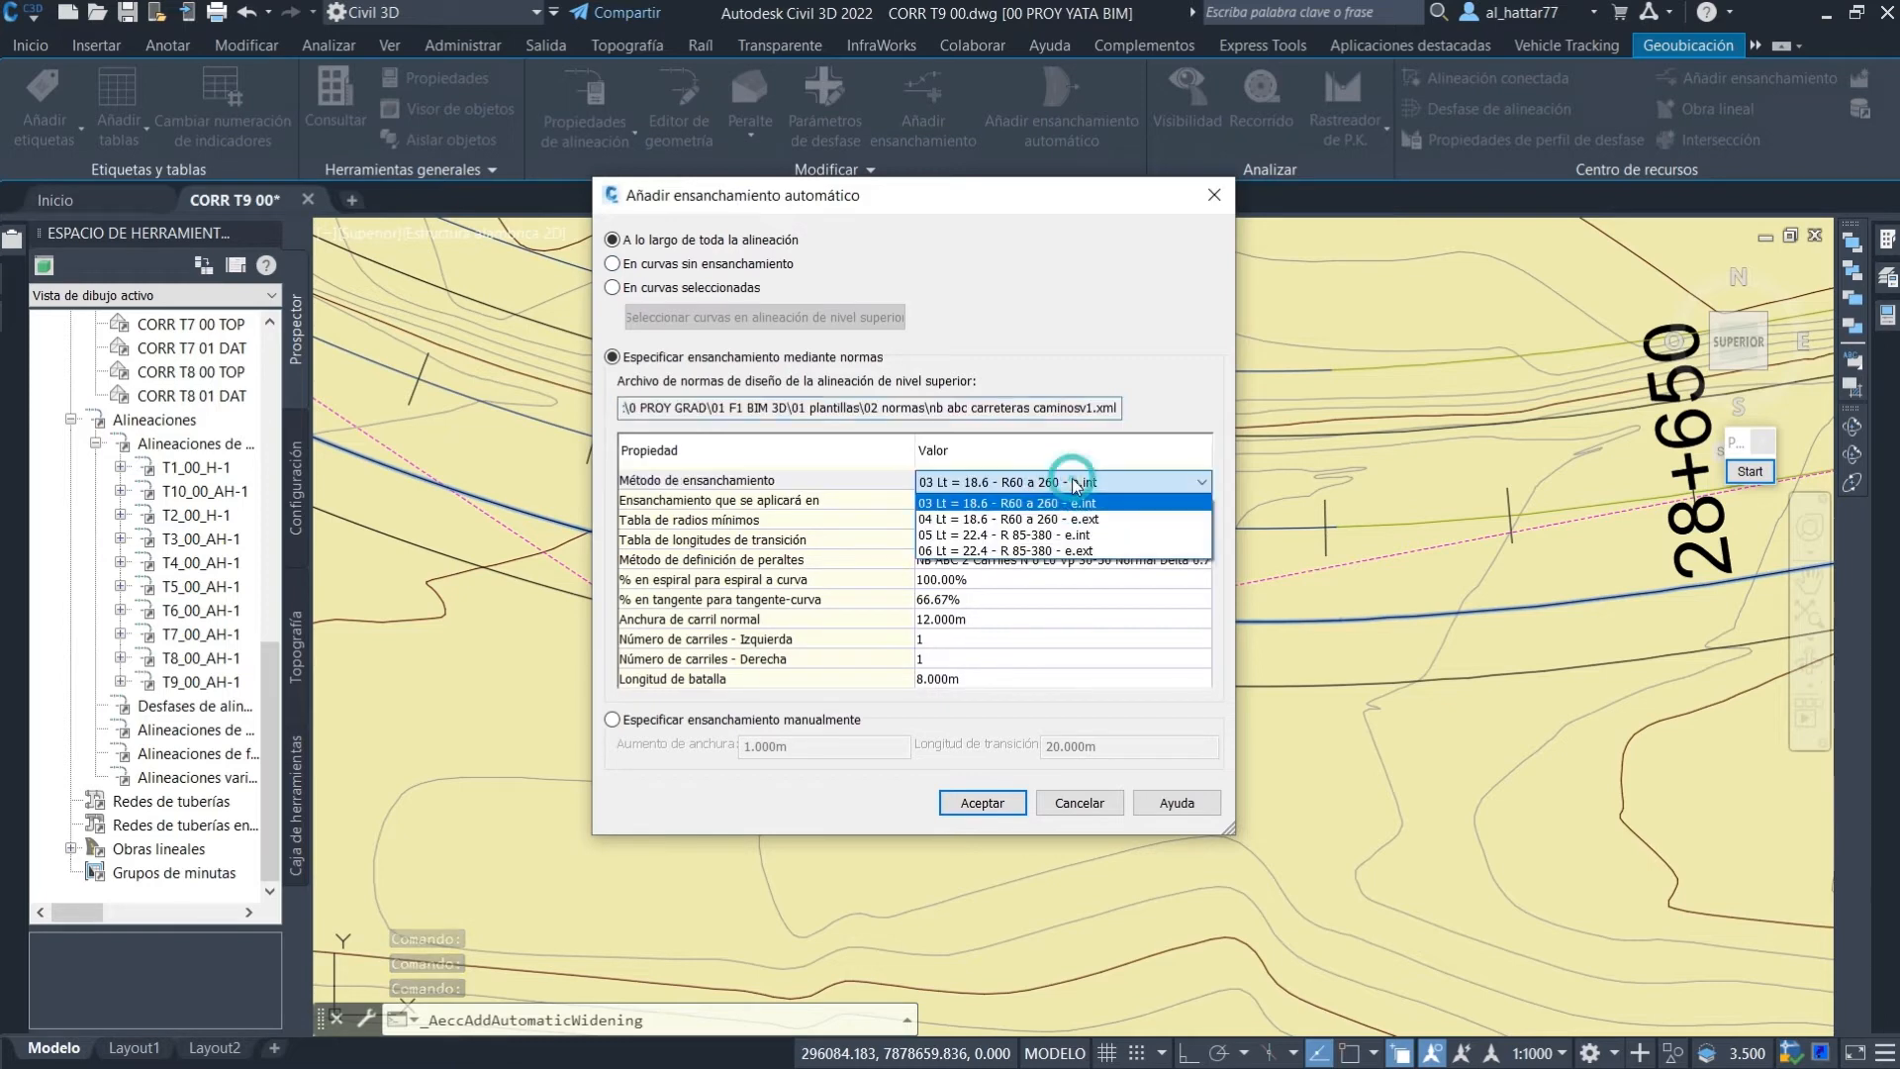
click(1031, 539)
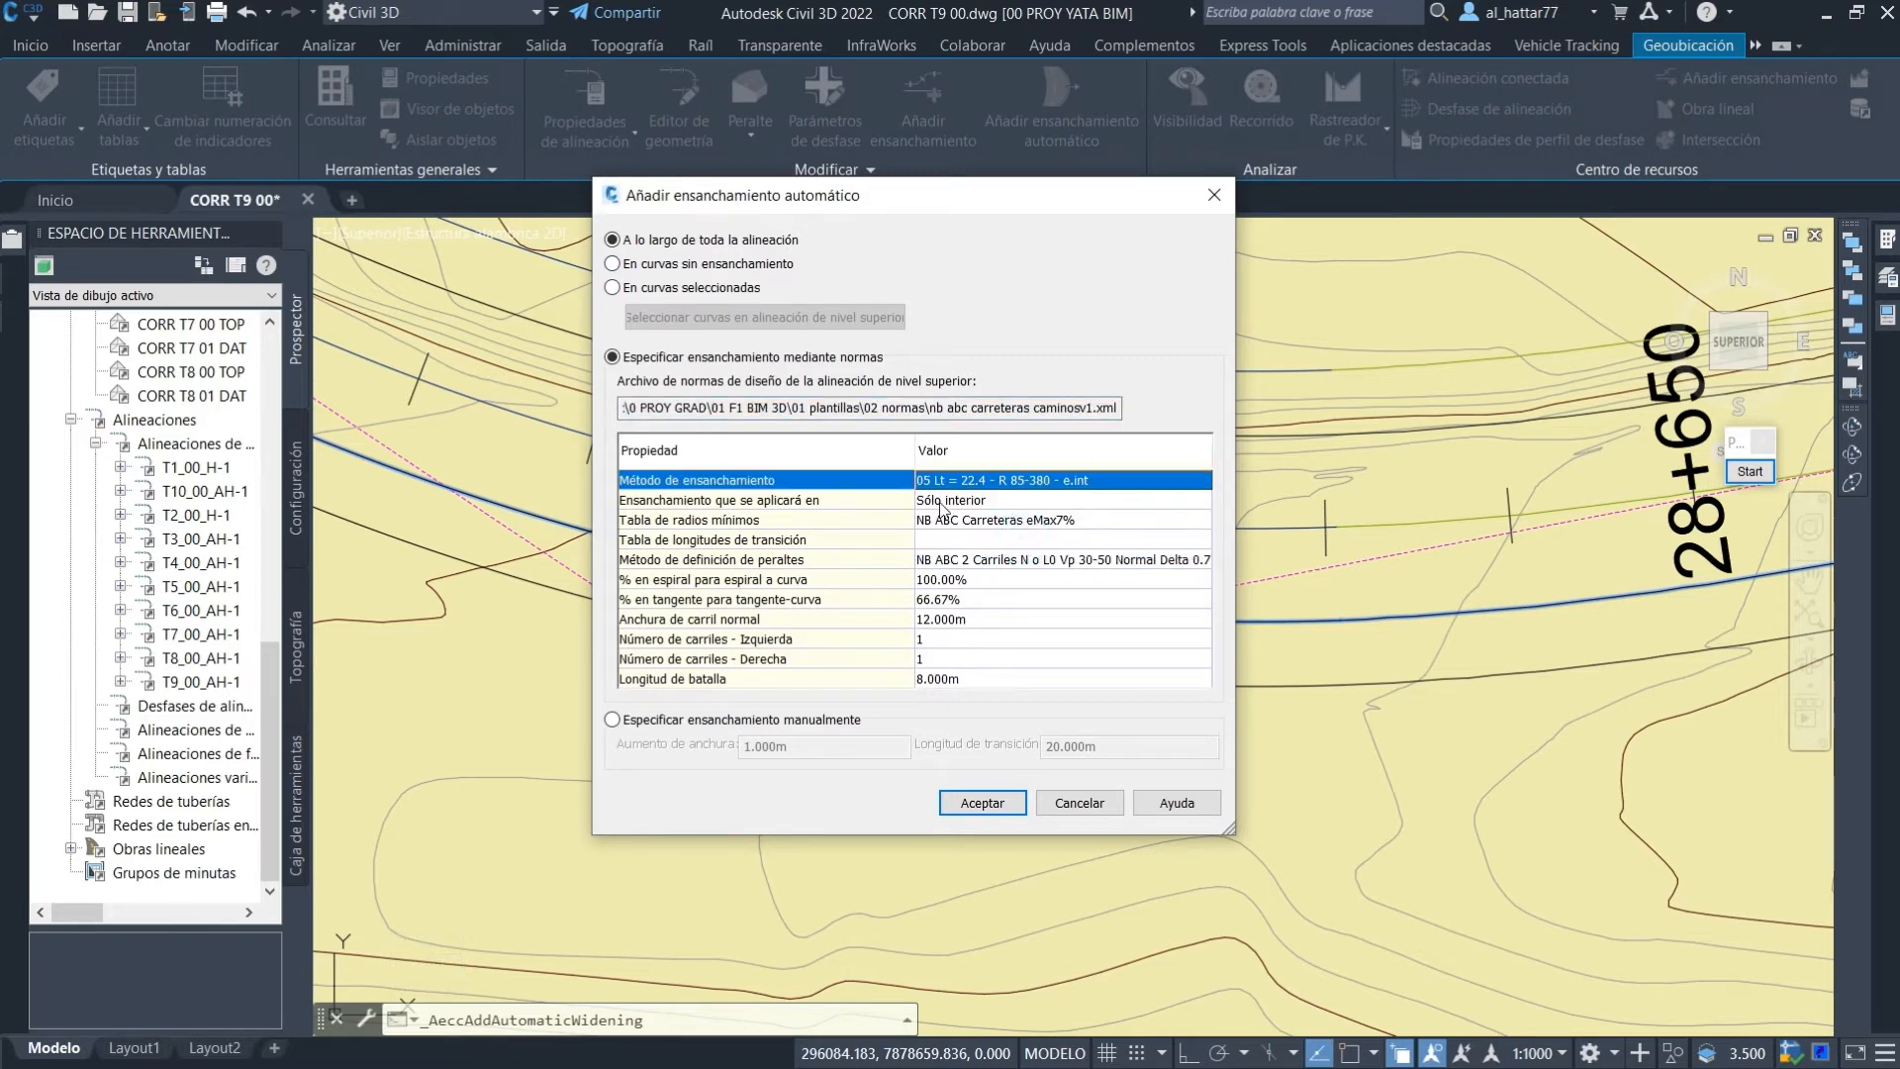
click(963, 504)
click(965, 526)
click(1088, 481)
Set the widening's minimum radius table to NB ABC Carreteras eMax8% and its transition length table to Vel 60-70 Delta Max ABC.
click(1040, 521)
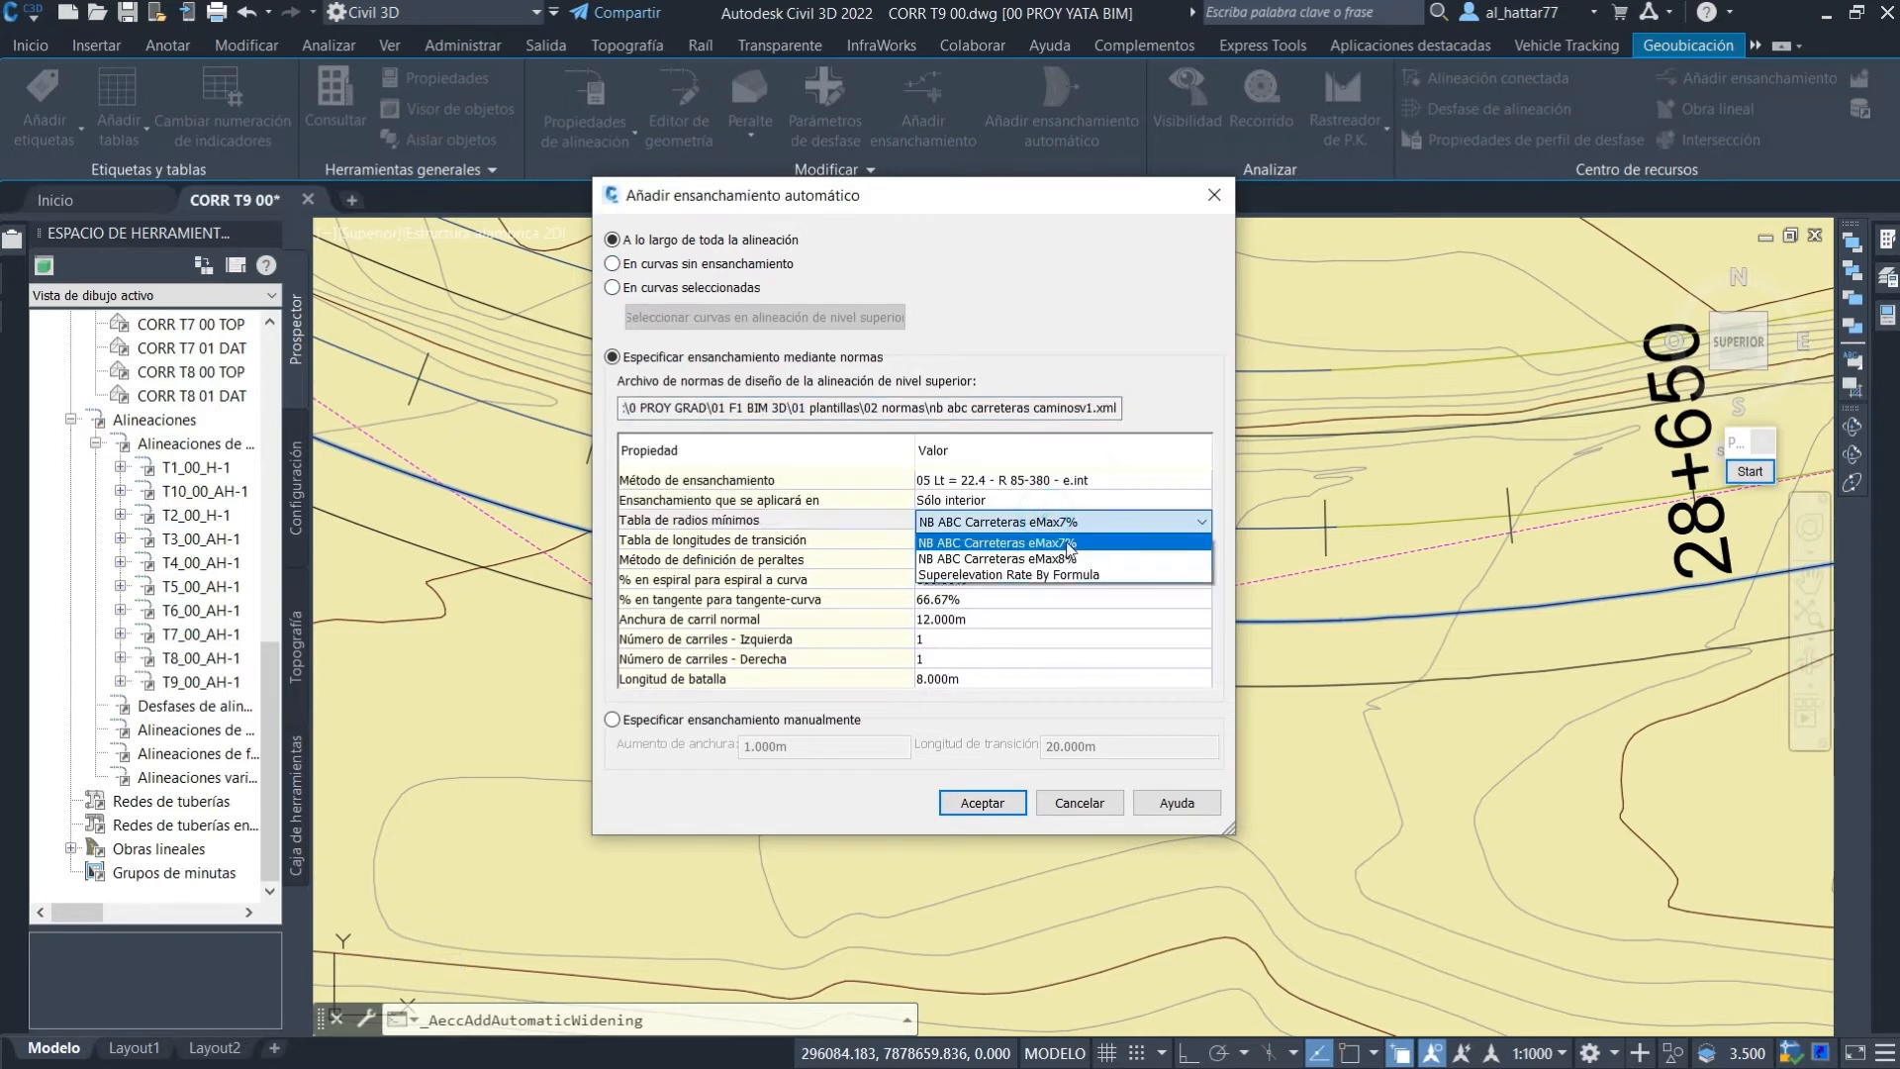
click(1000, 557)
click(1023, 541)
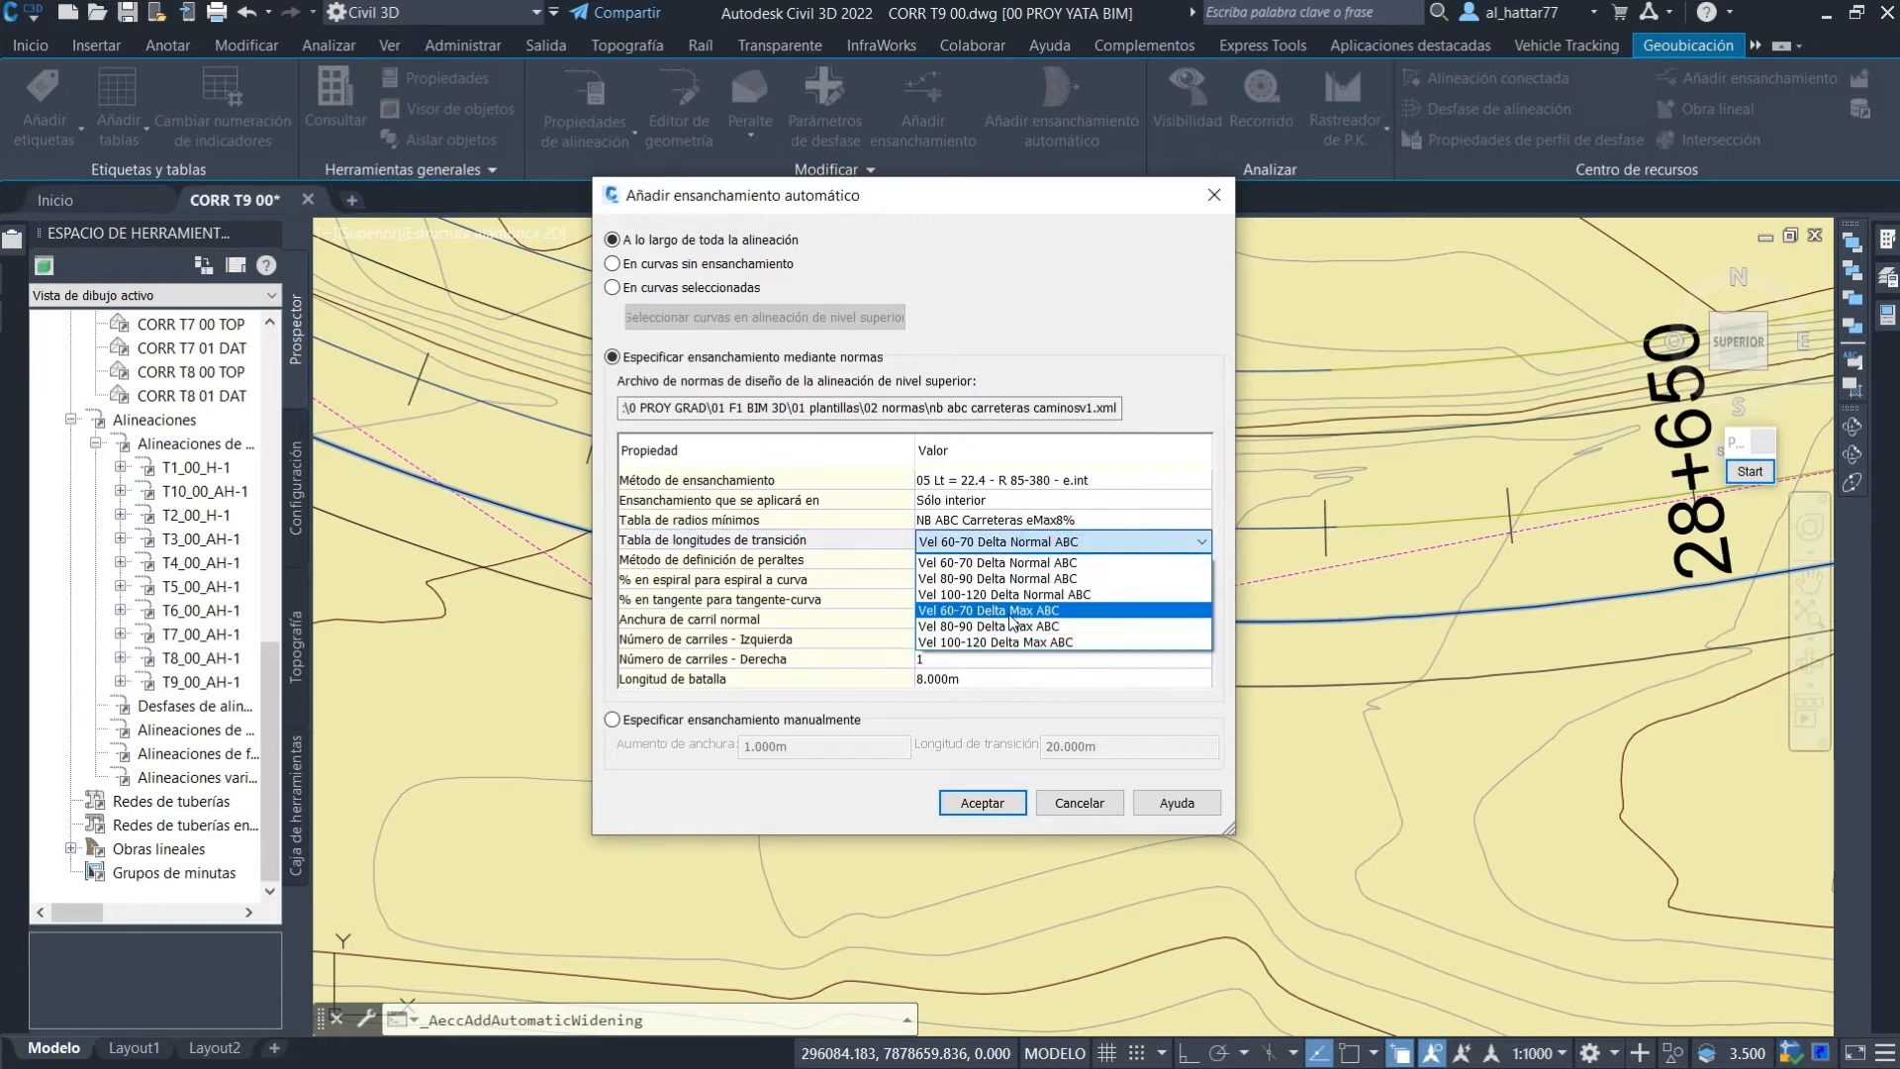
click(978, 611)
Choose superelevation method NB ABC 2 Carriles N o L0 Vp 60-70 Max Delta 1.3, set the tangent percentage to 70% and apply the inside widening.
click(1023, 558)
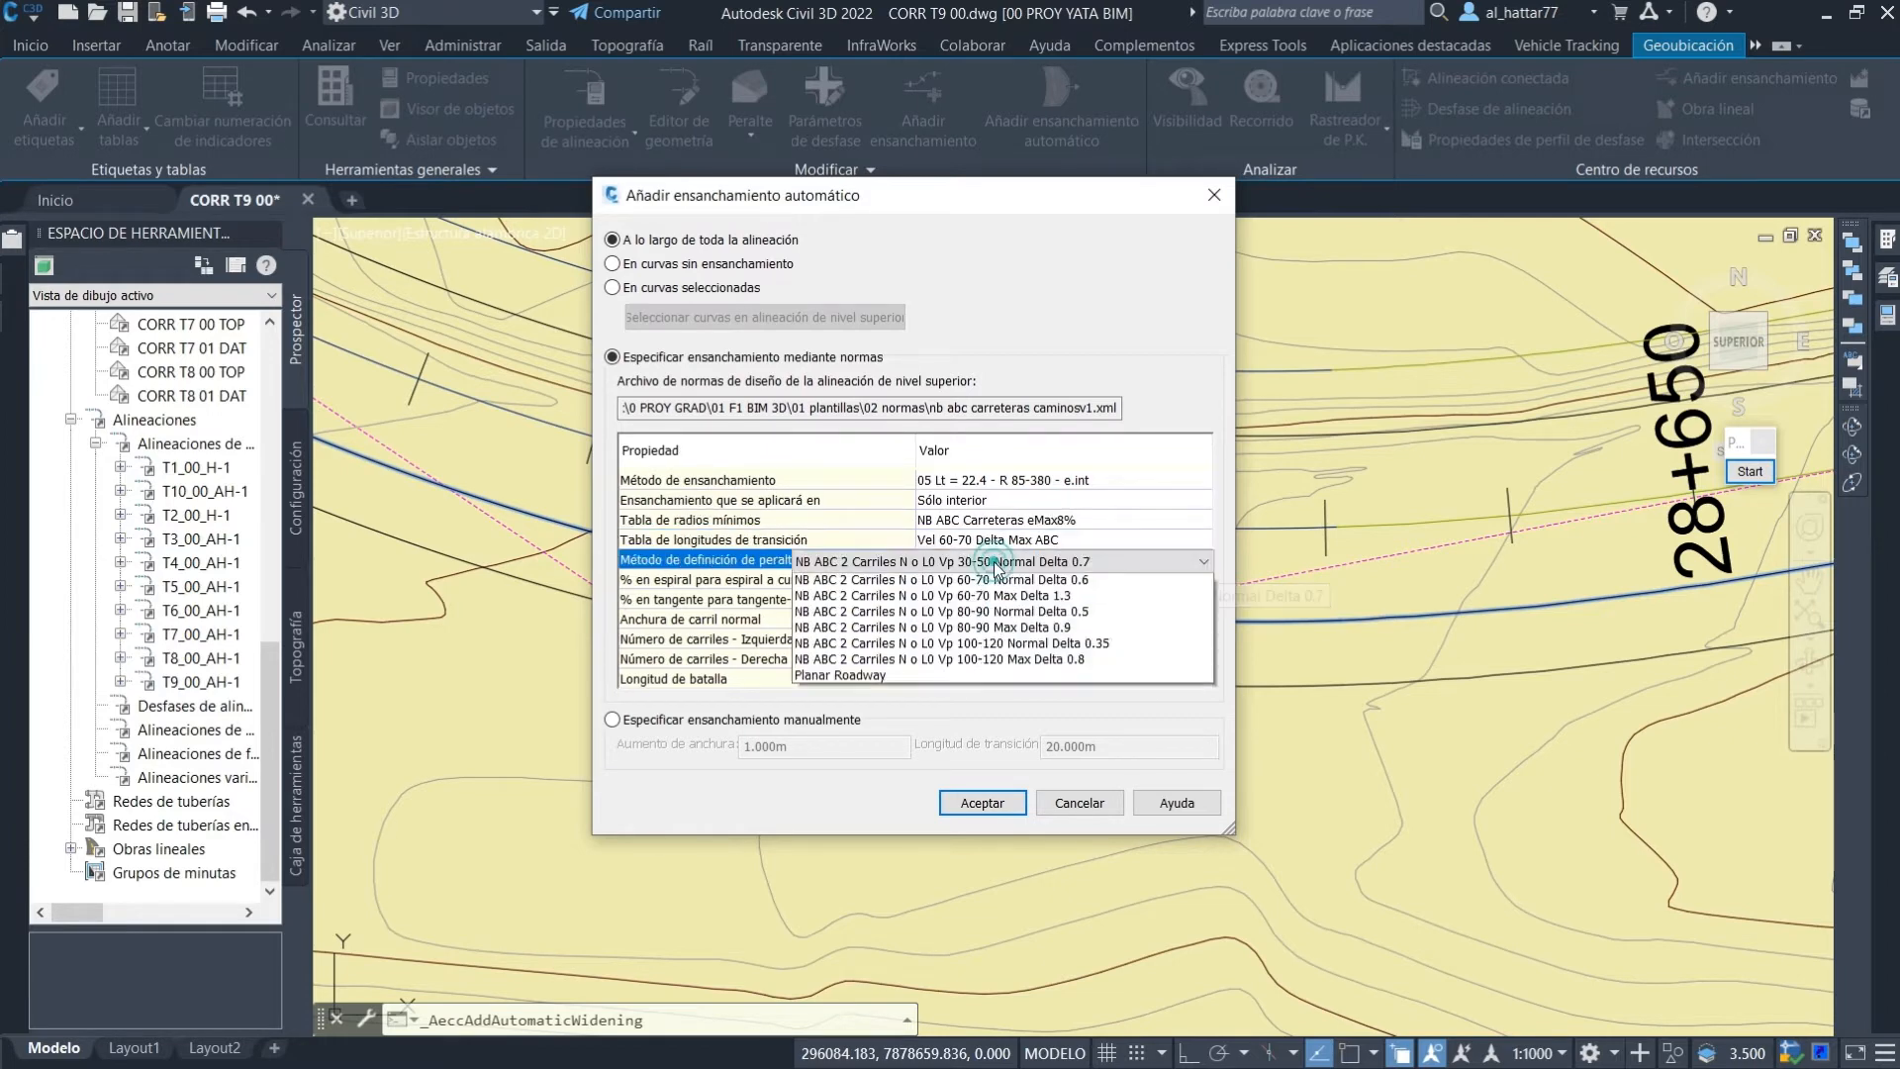
click(983, 630)
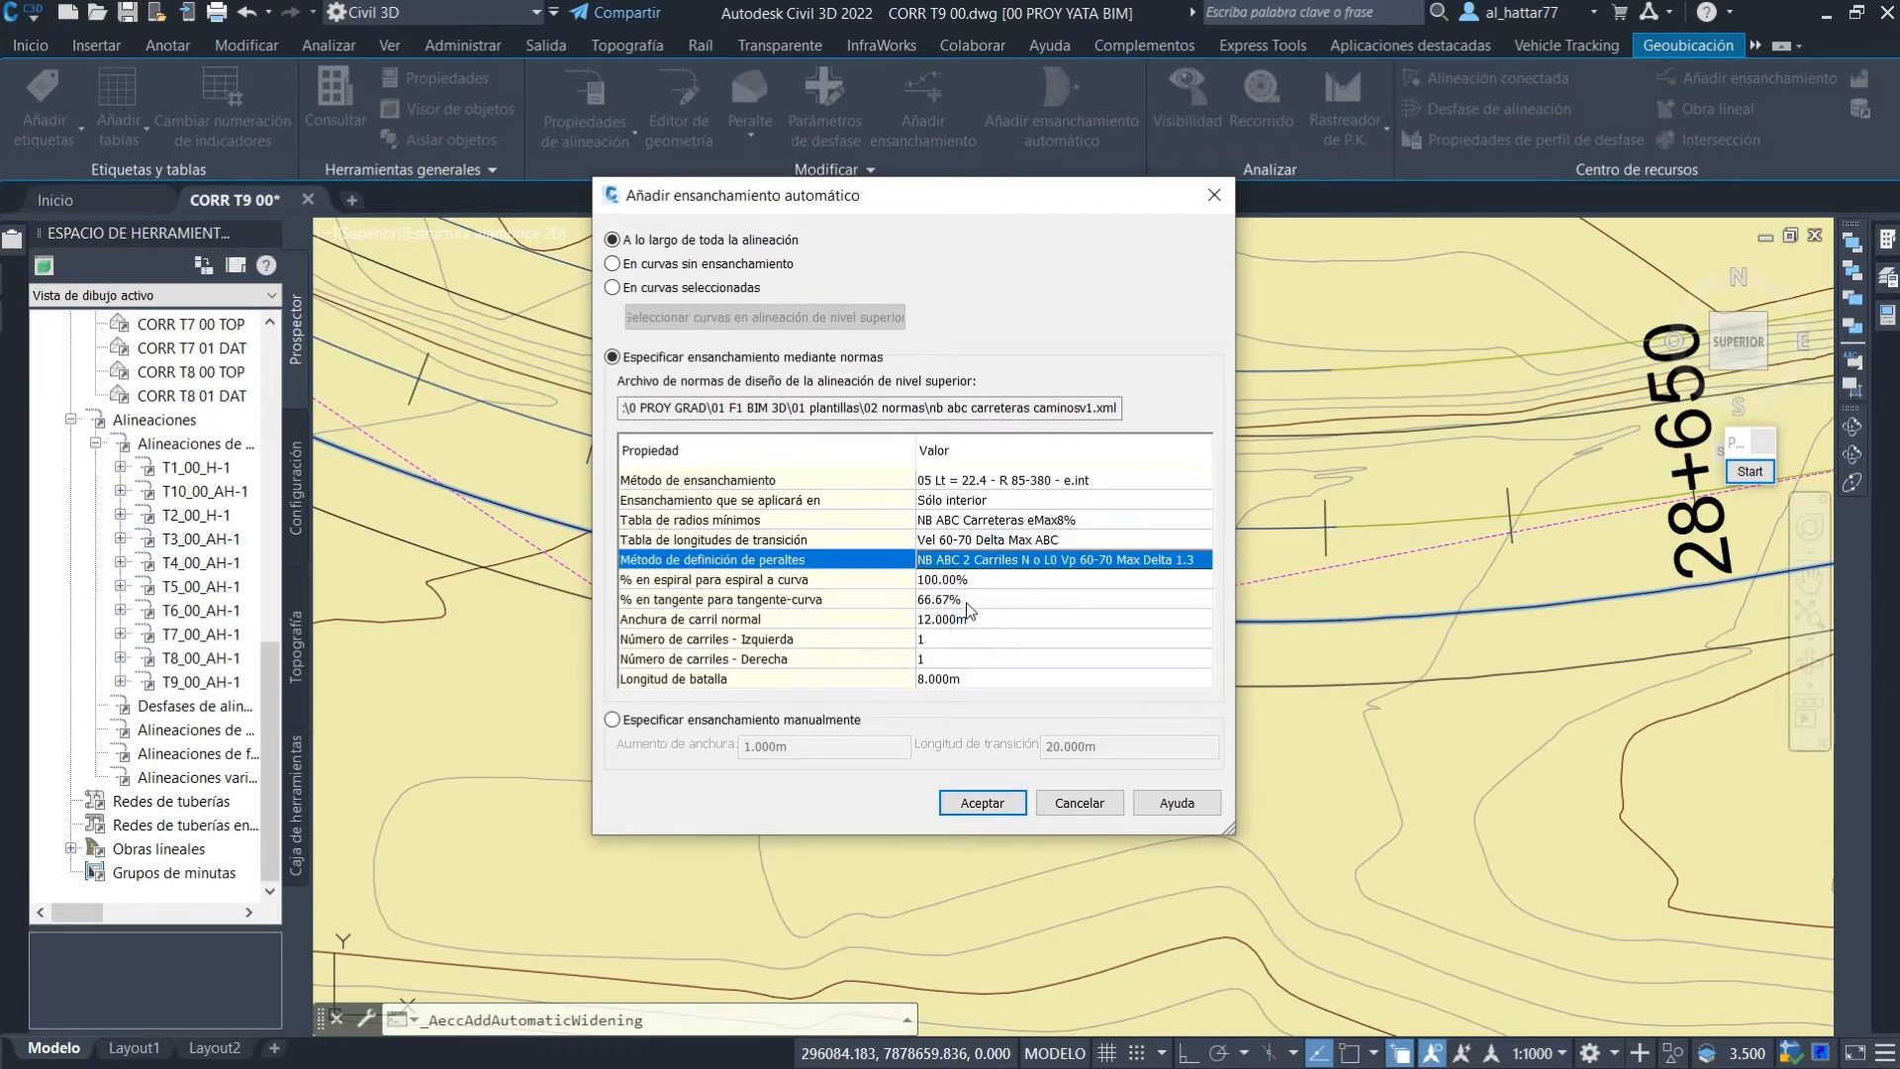
click(990, 600)
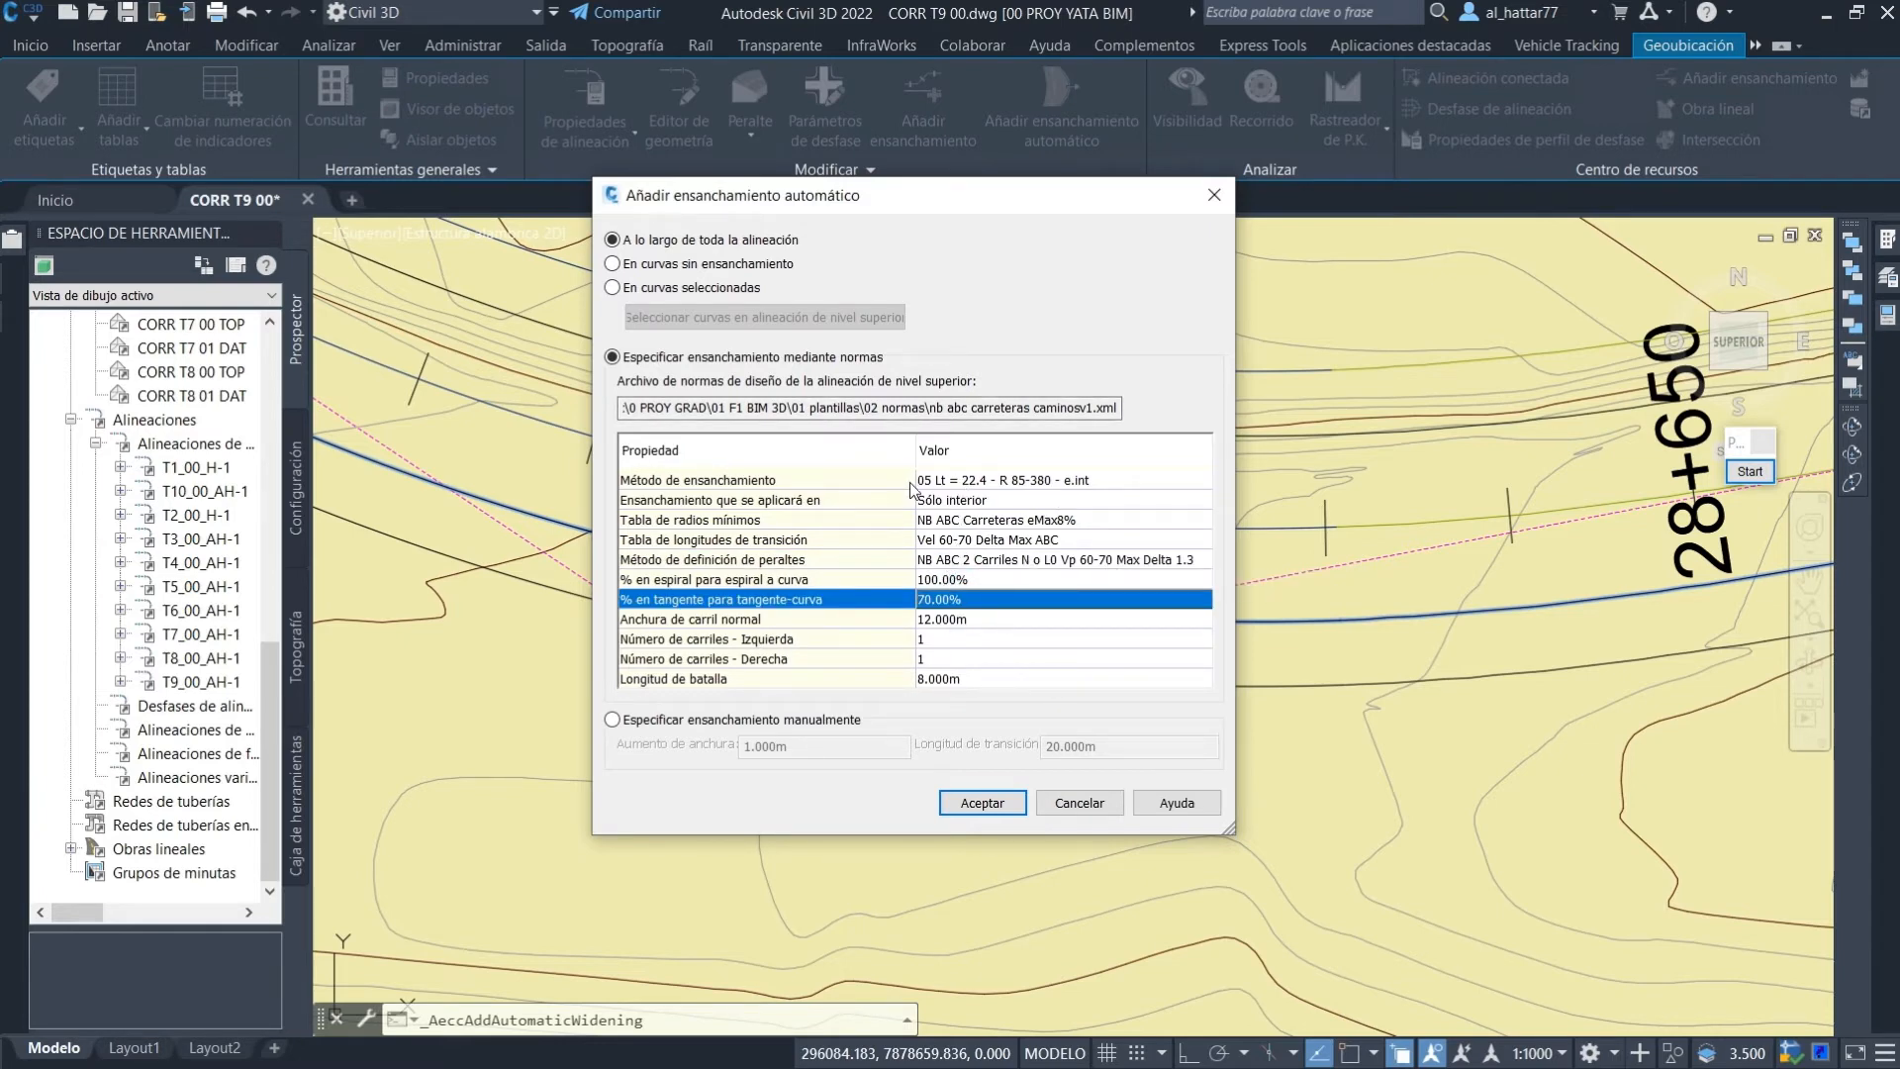
click(983, 803)
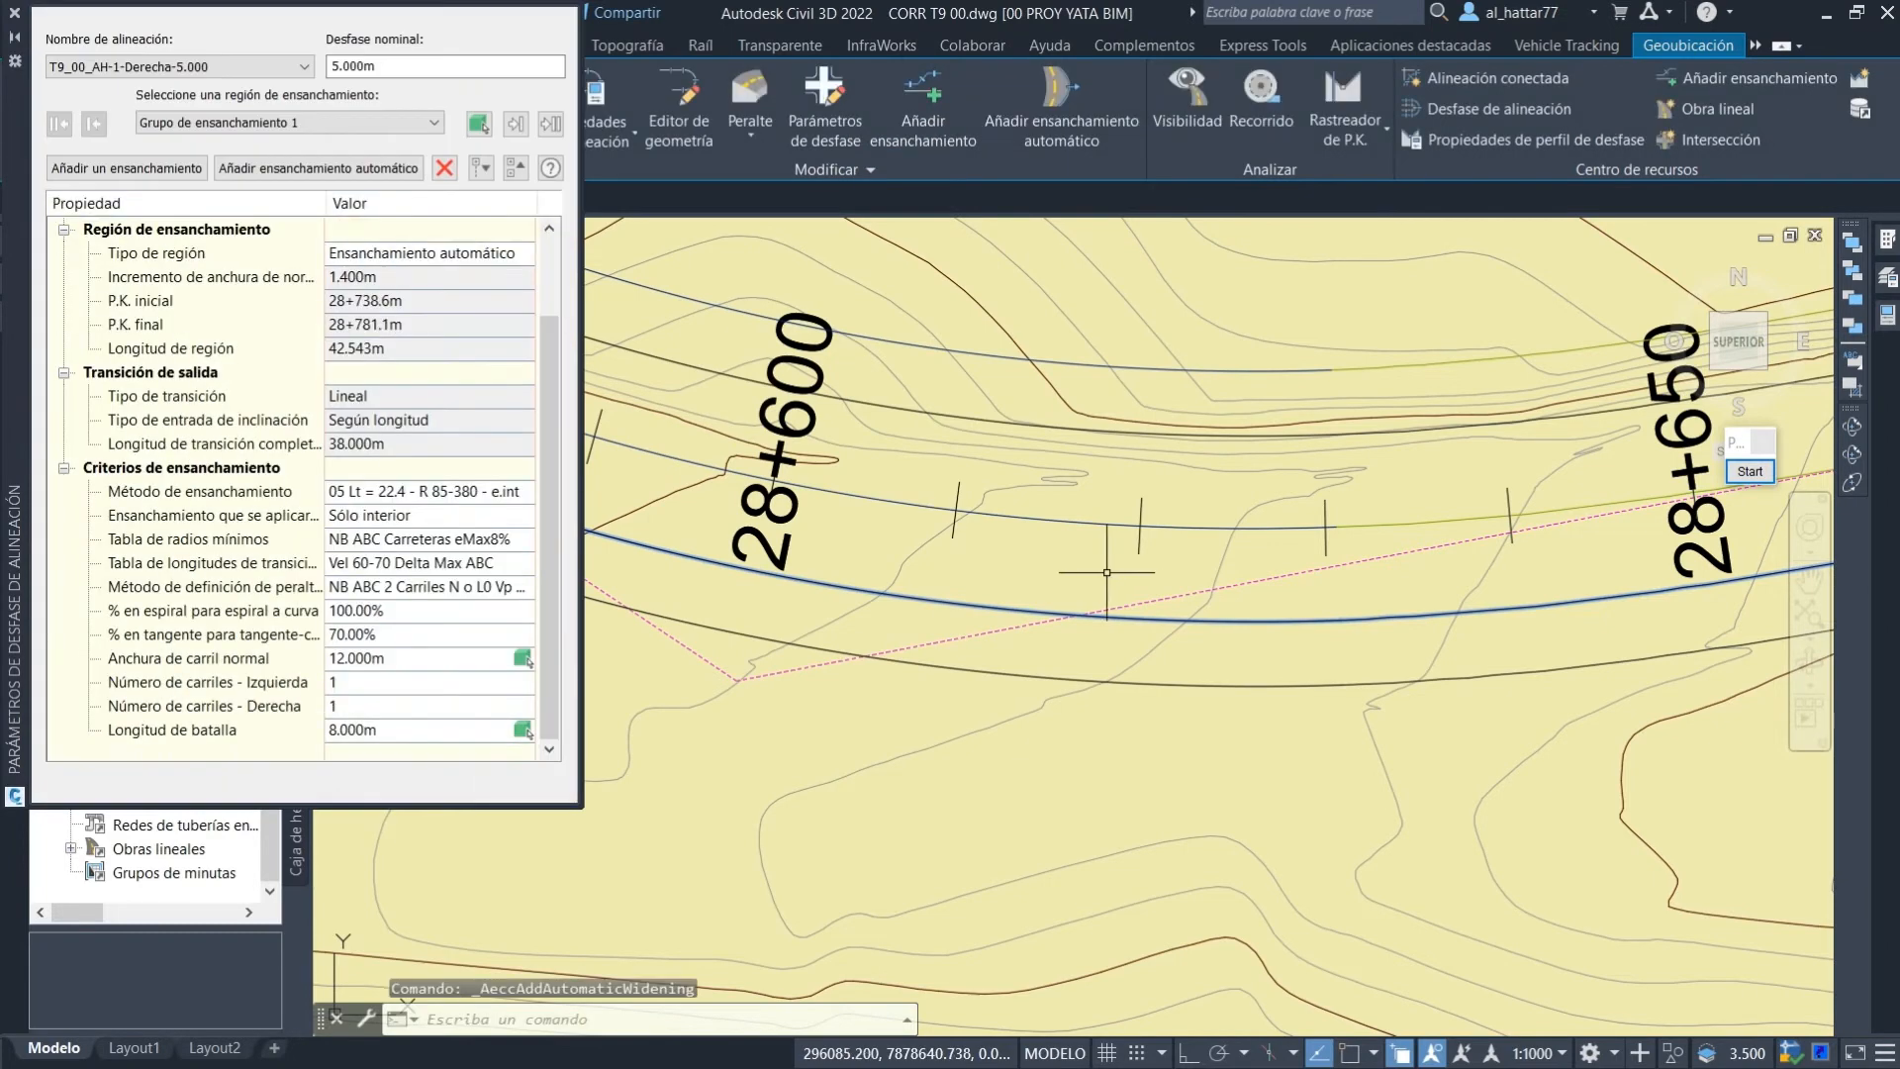
Start another automatic widening on the same offset for curves without widening, using method 06 Lt = 22.4 - R 85-380 - e.ext.
click(924, 599)
click(1062, 99)
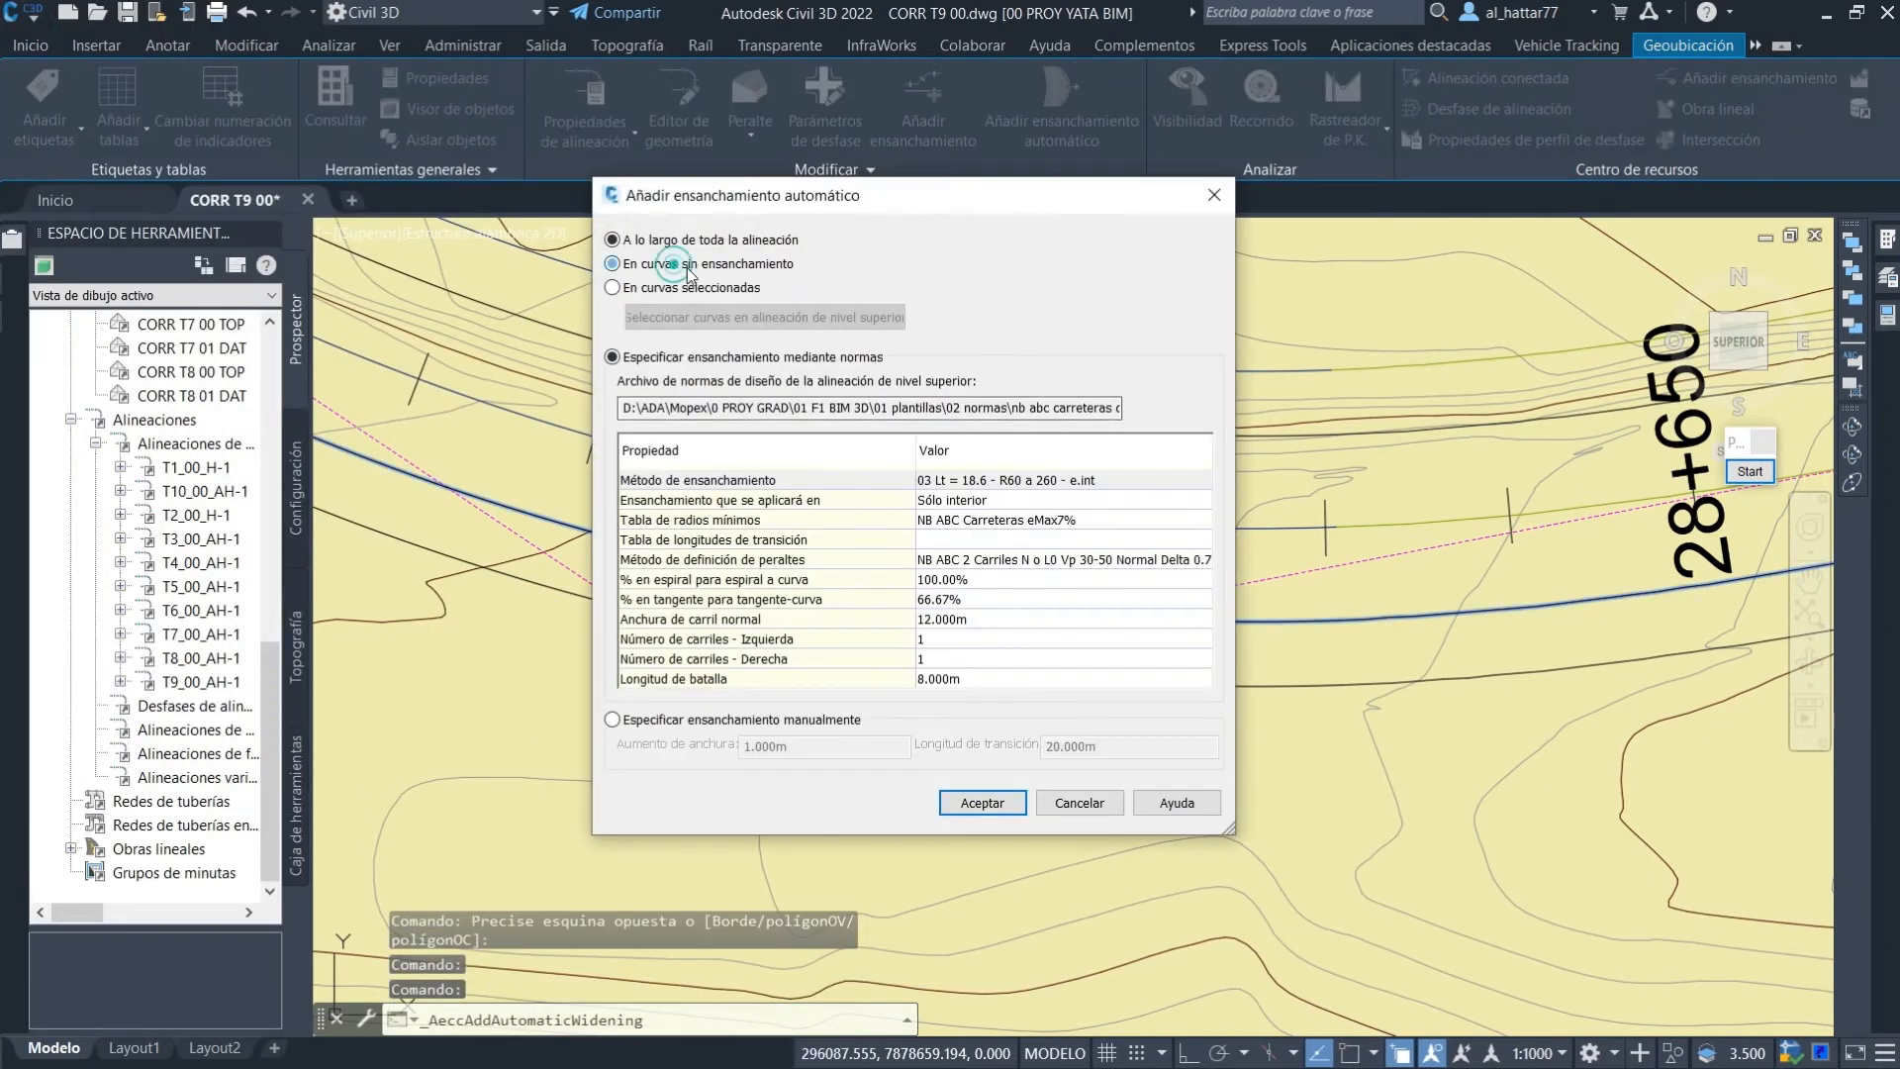
click(683, 265)
click(1037, 482)
click(1087, 551)
Apply the outside widening with Vel 60-70 Delta Max ABC transitions, superelevation method Vp 60-70 Max Delta 1.3 and 70% on the tangent.
click(980, 539)
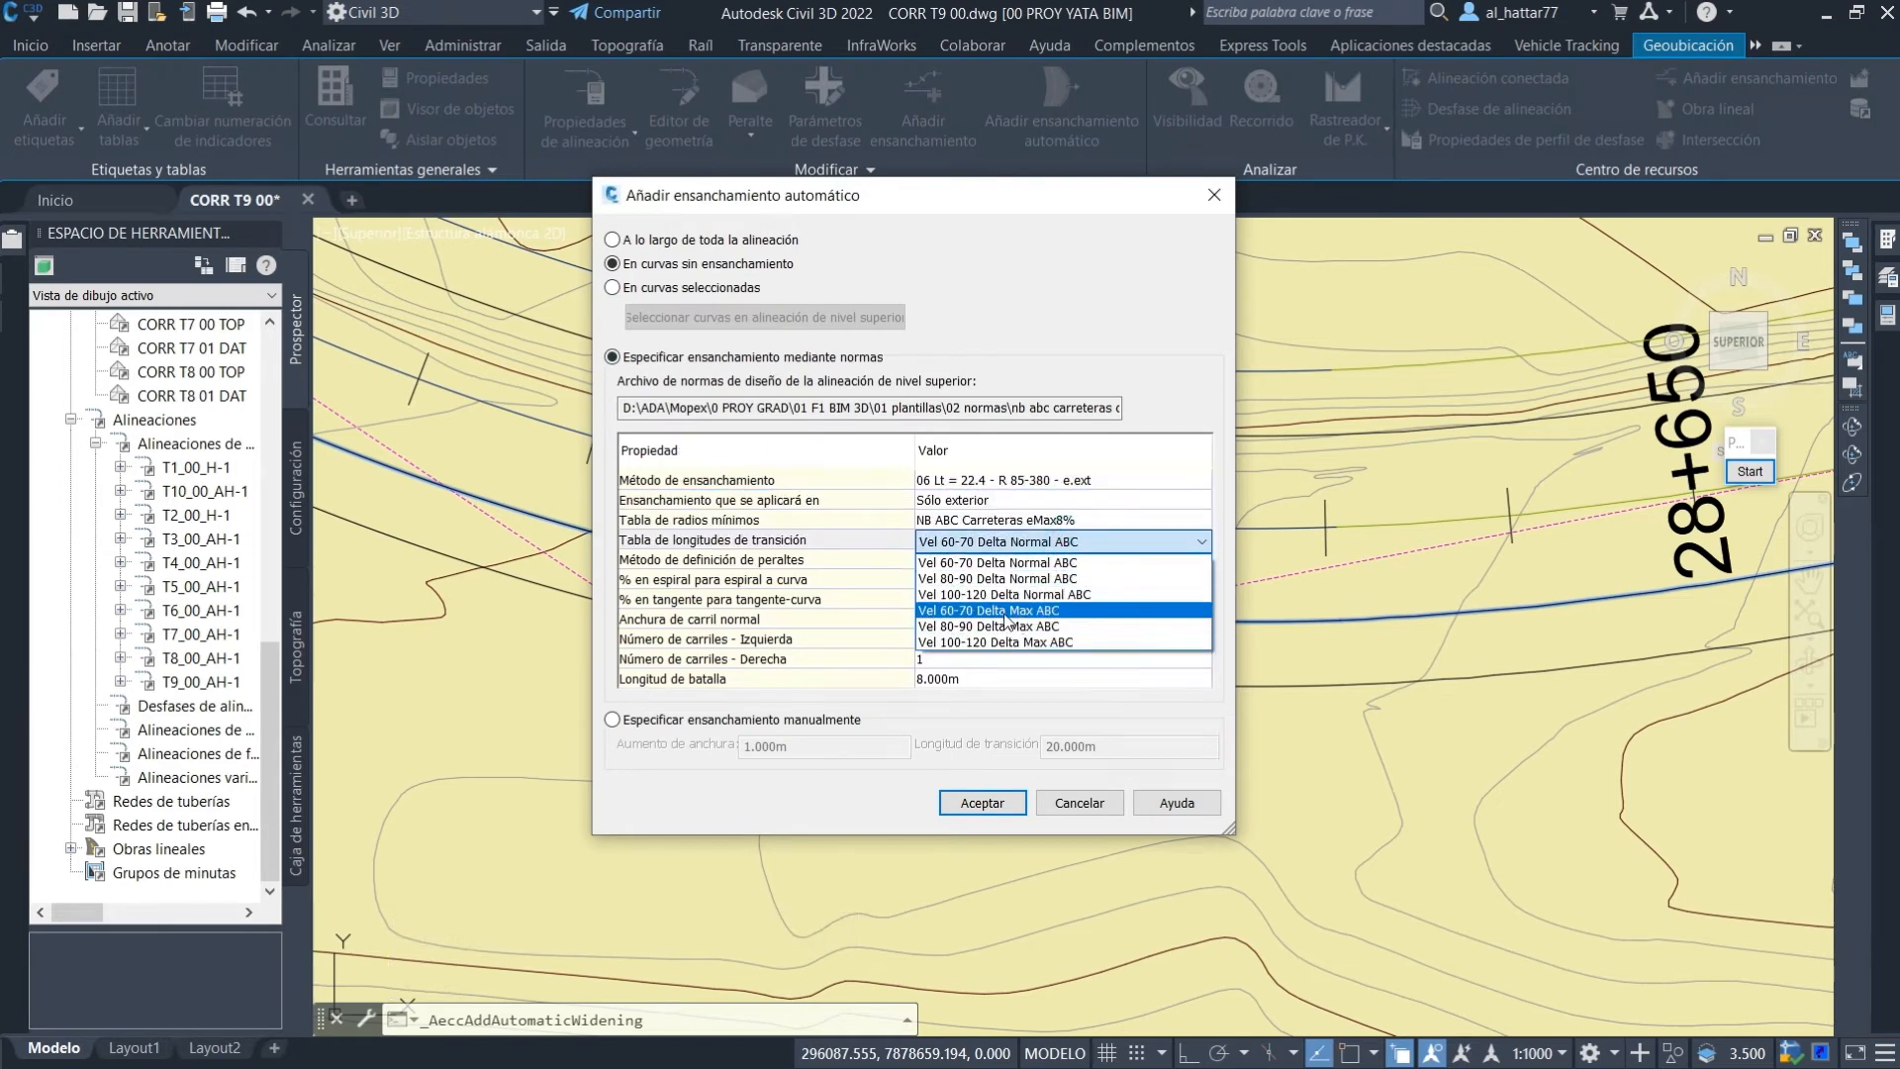
click(1006, 611)
click(955, 560)
click(993, 631)
click(983, 600)
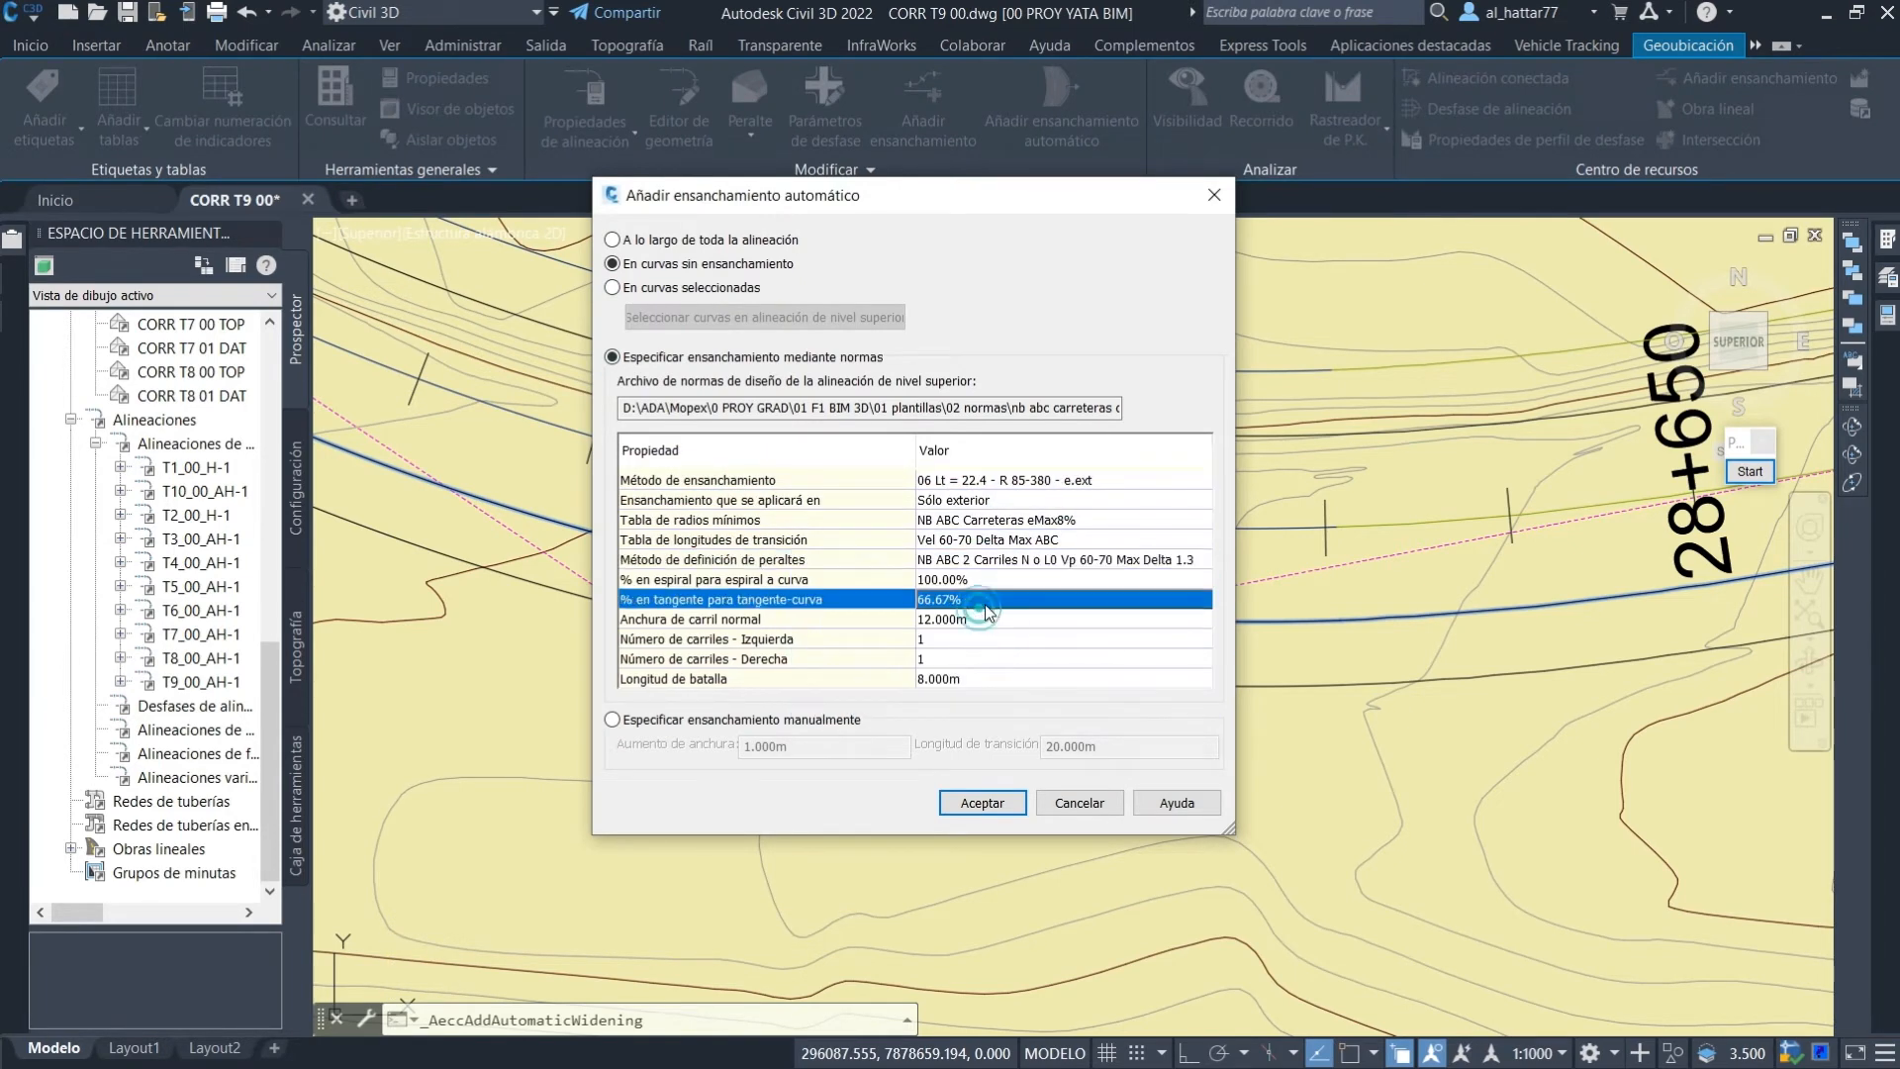
text(70)
key(Return)
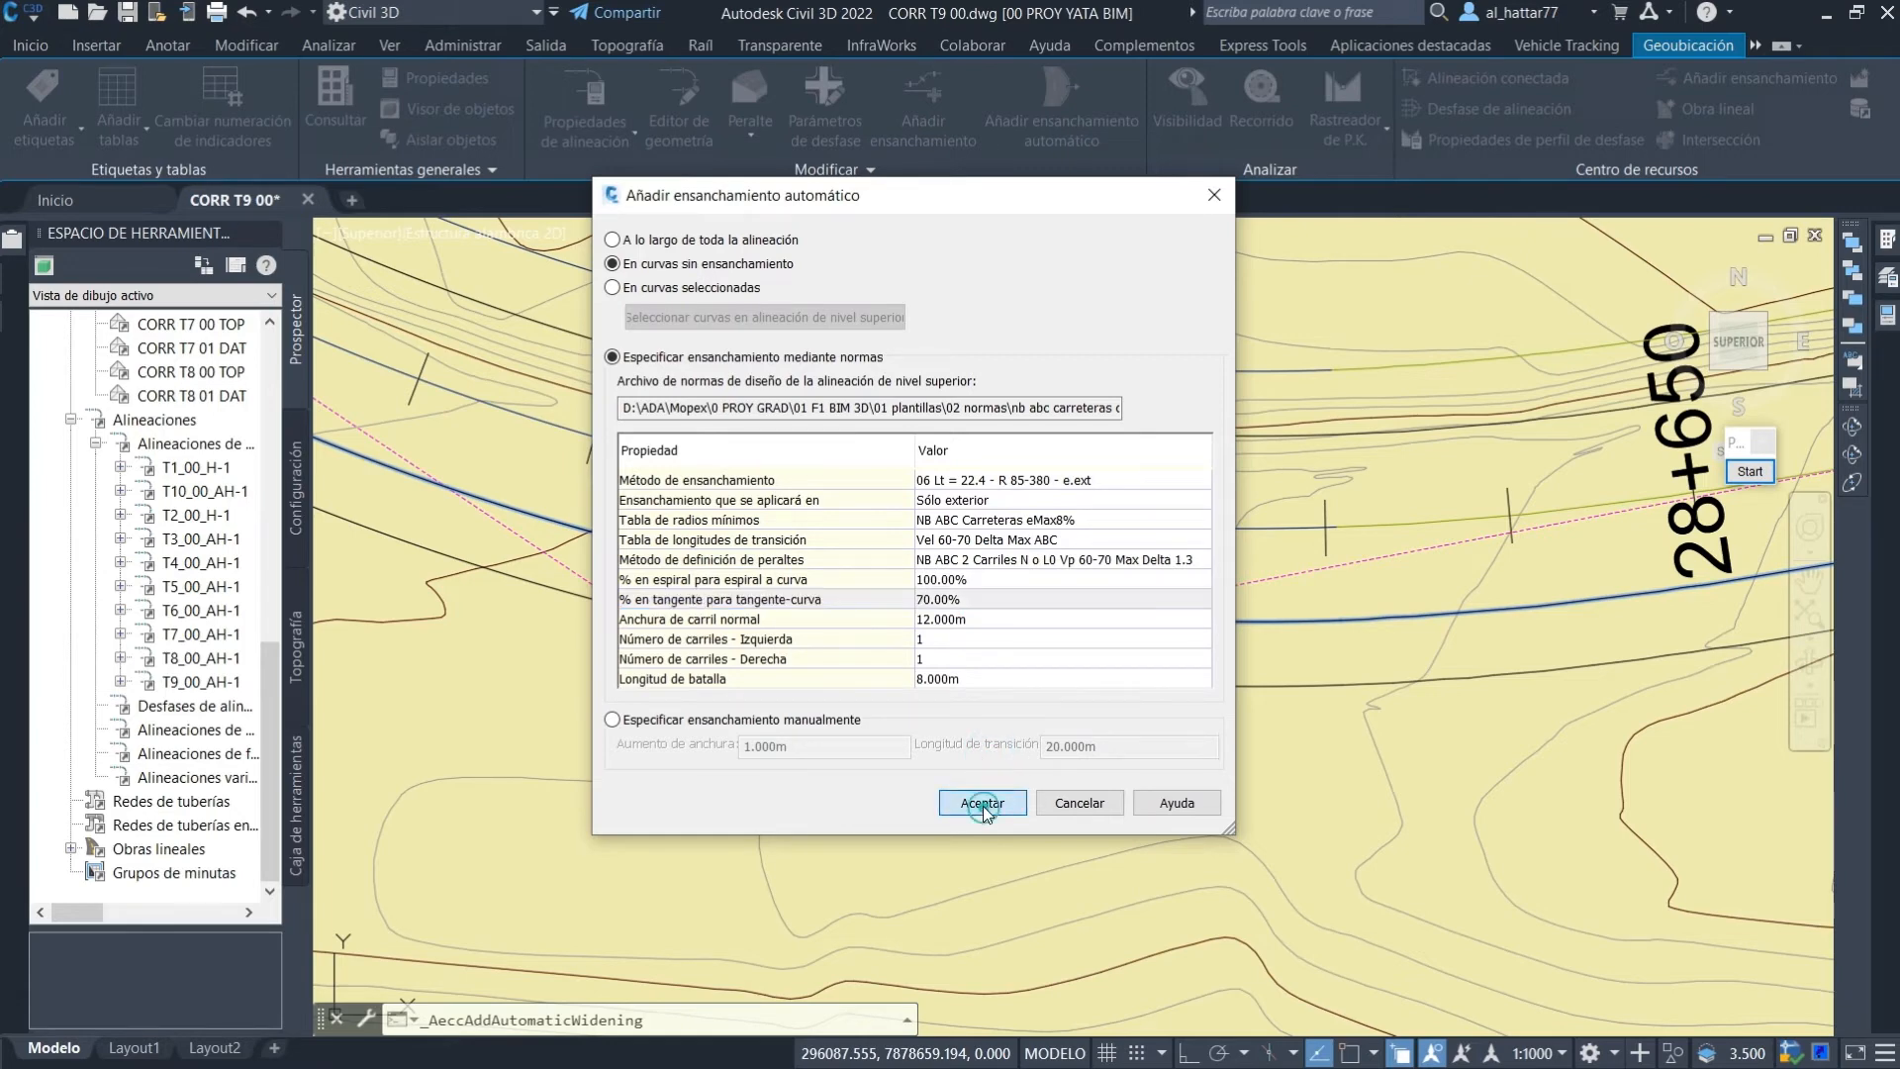
click(983, 804)
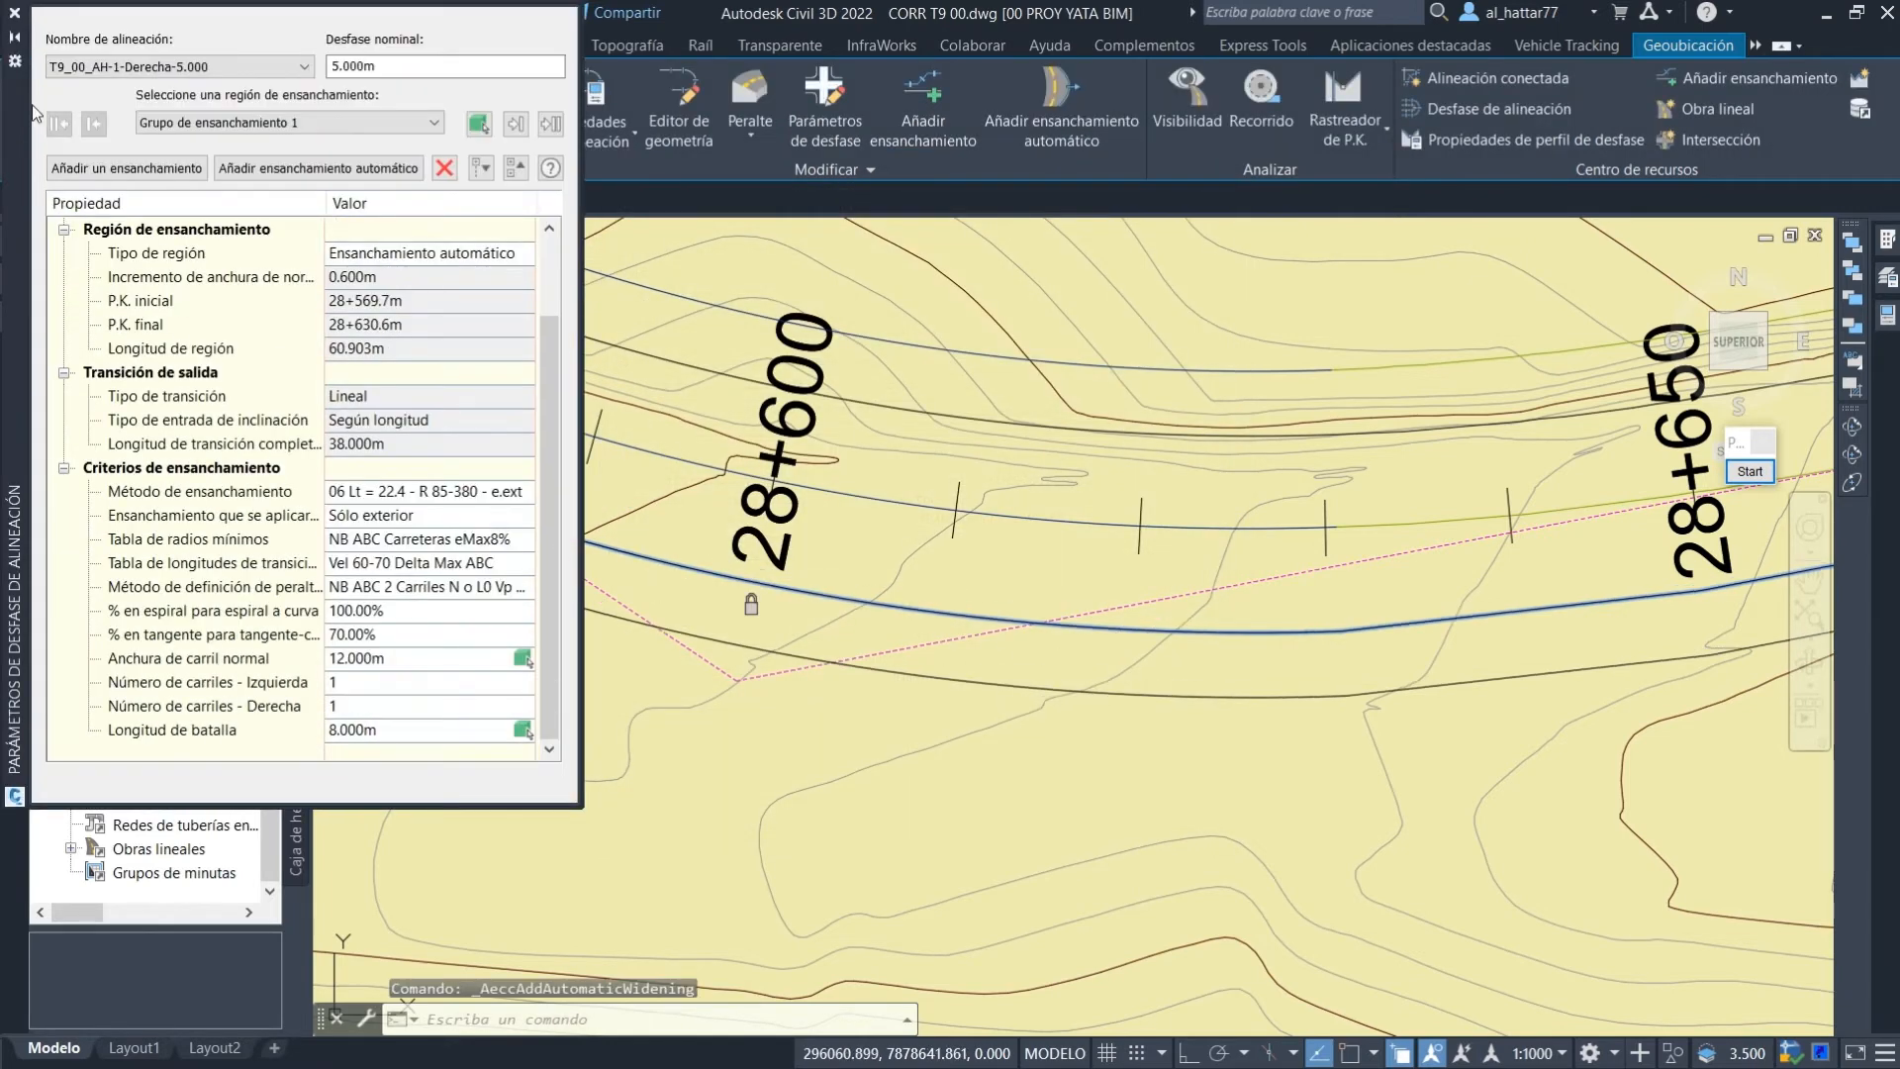
key(Escape)
Start an automatic widening on the outer 3.5 m right offset using method 05 Lt = 22.4 - R 85-380 - e.int and radius table NB ABC Carreteras eMax8%.
click(989, 688)
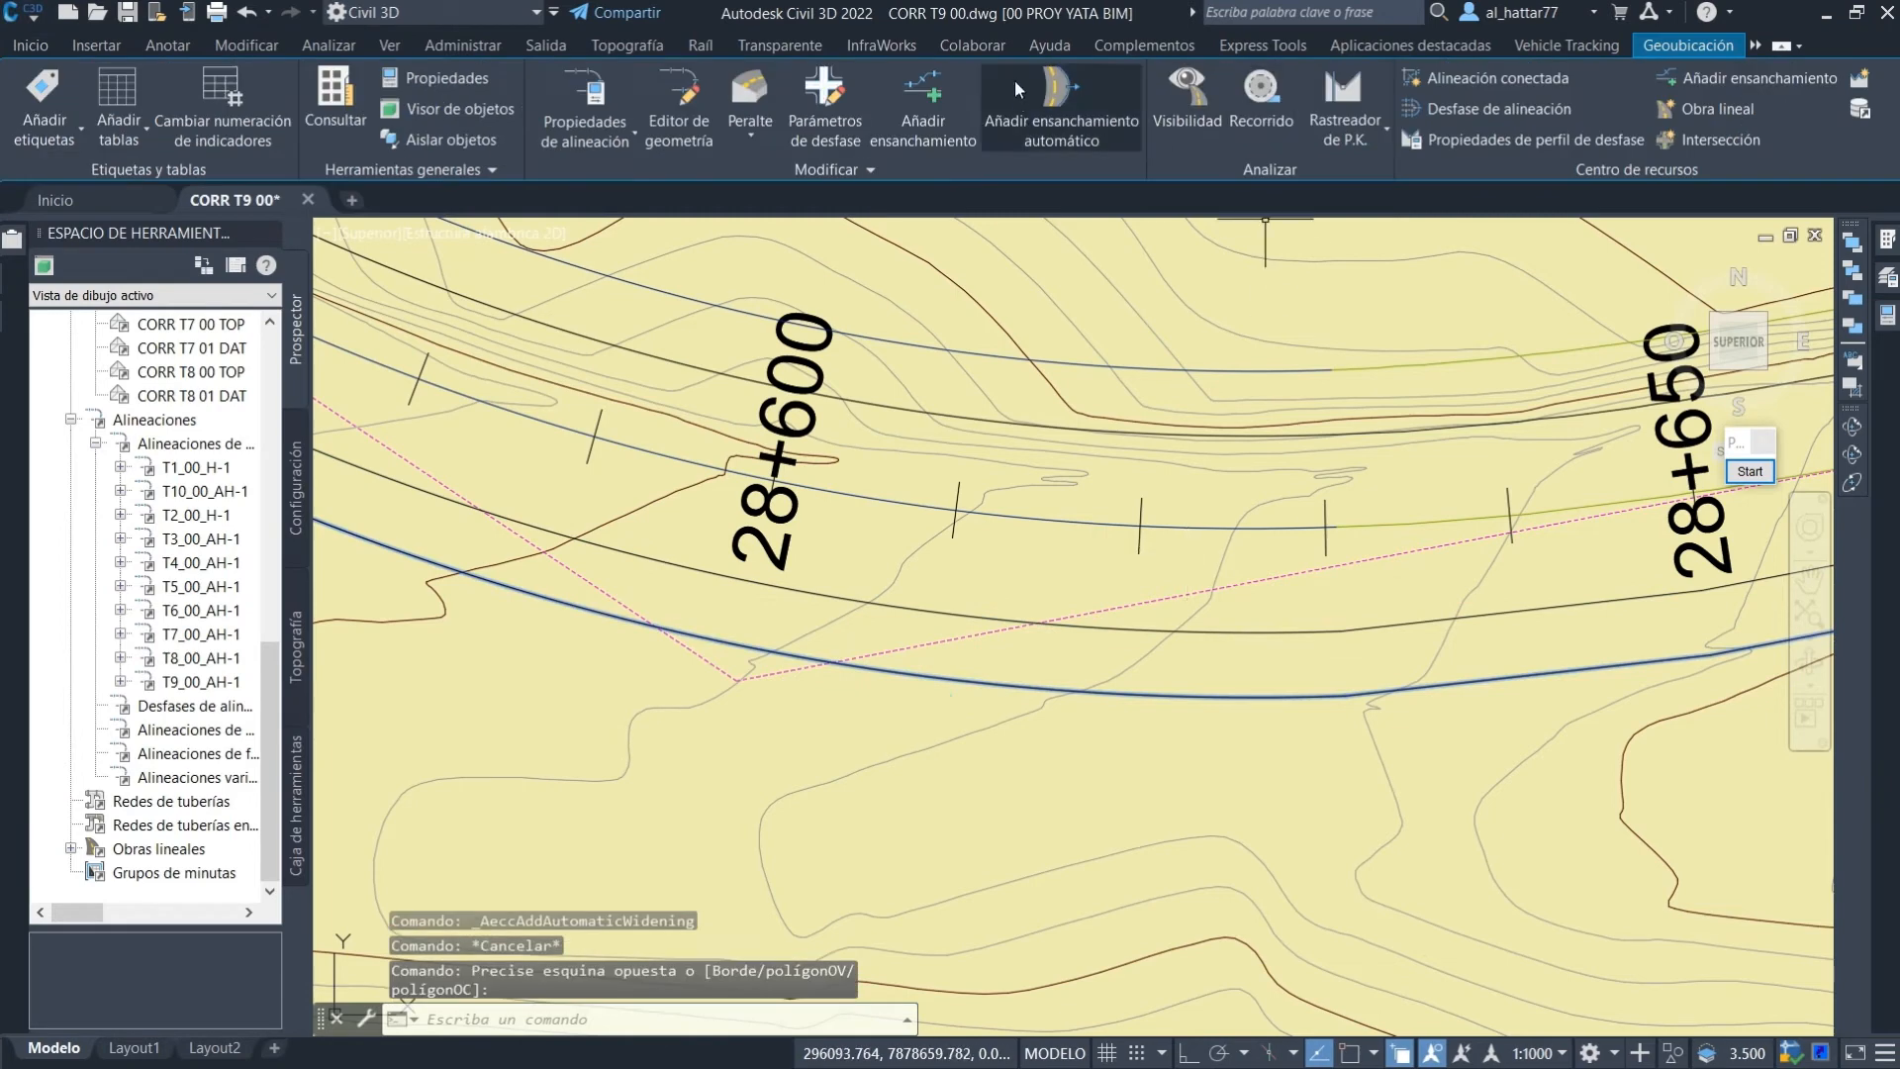
click(1062, 109)
click(1093, 482)
click(1096, 540)
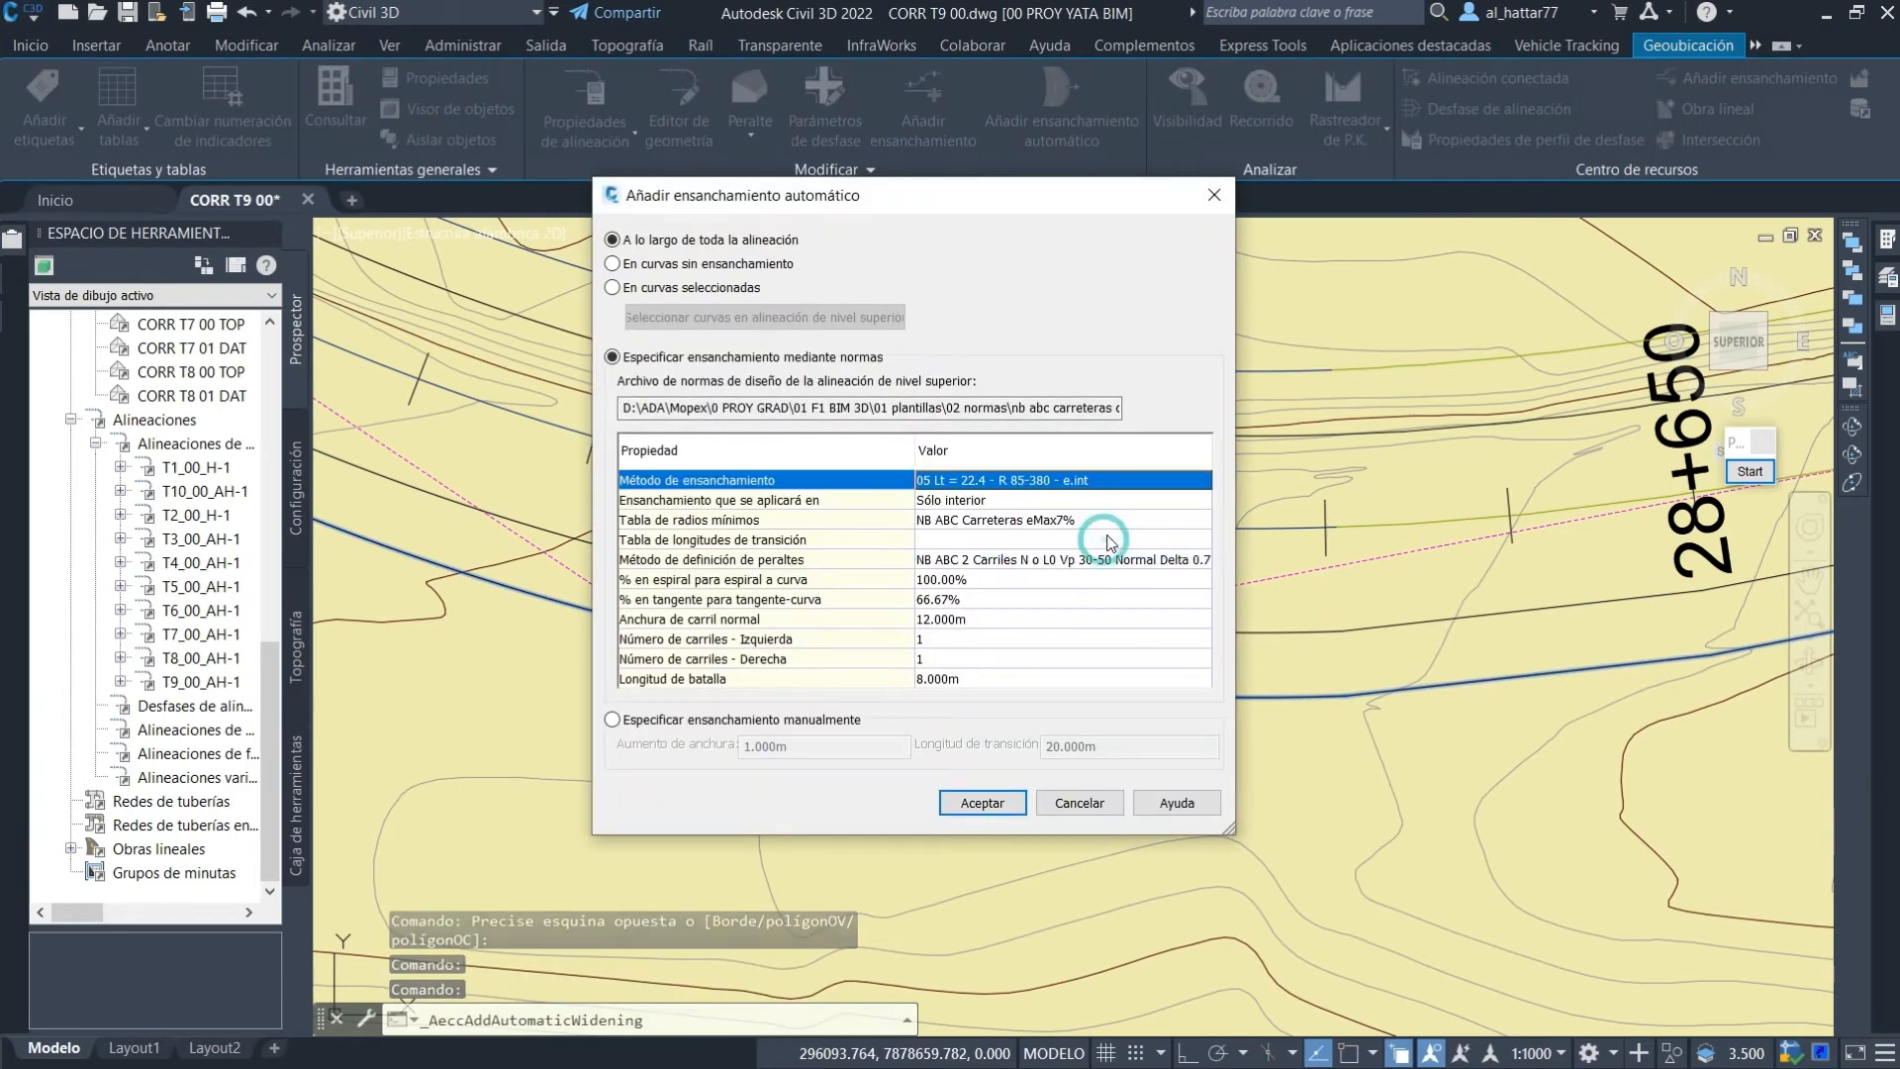
click(1069, 520)
click(1064, 520)
click(997, 558)
Apply the inside widening with Vel 60-70 Delta Max ABC transitions, superelevation method Vp 60-70 Max Delta 1.3 and 70% on the tangent.
click(1059, 539)
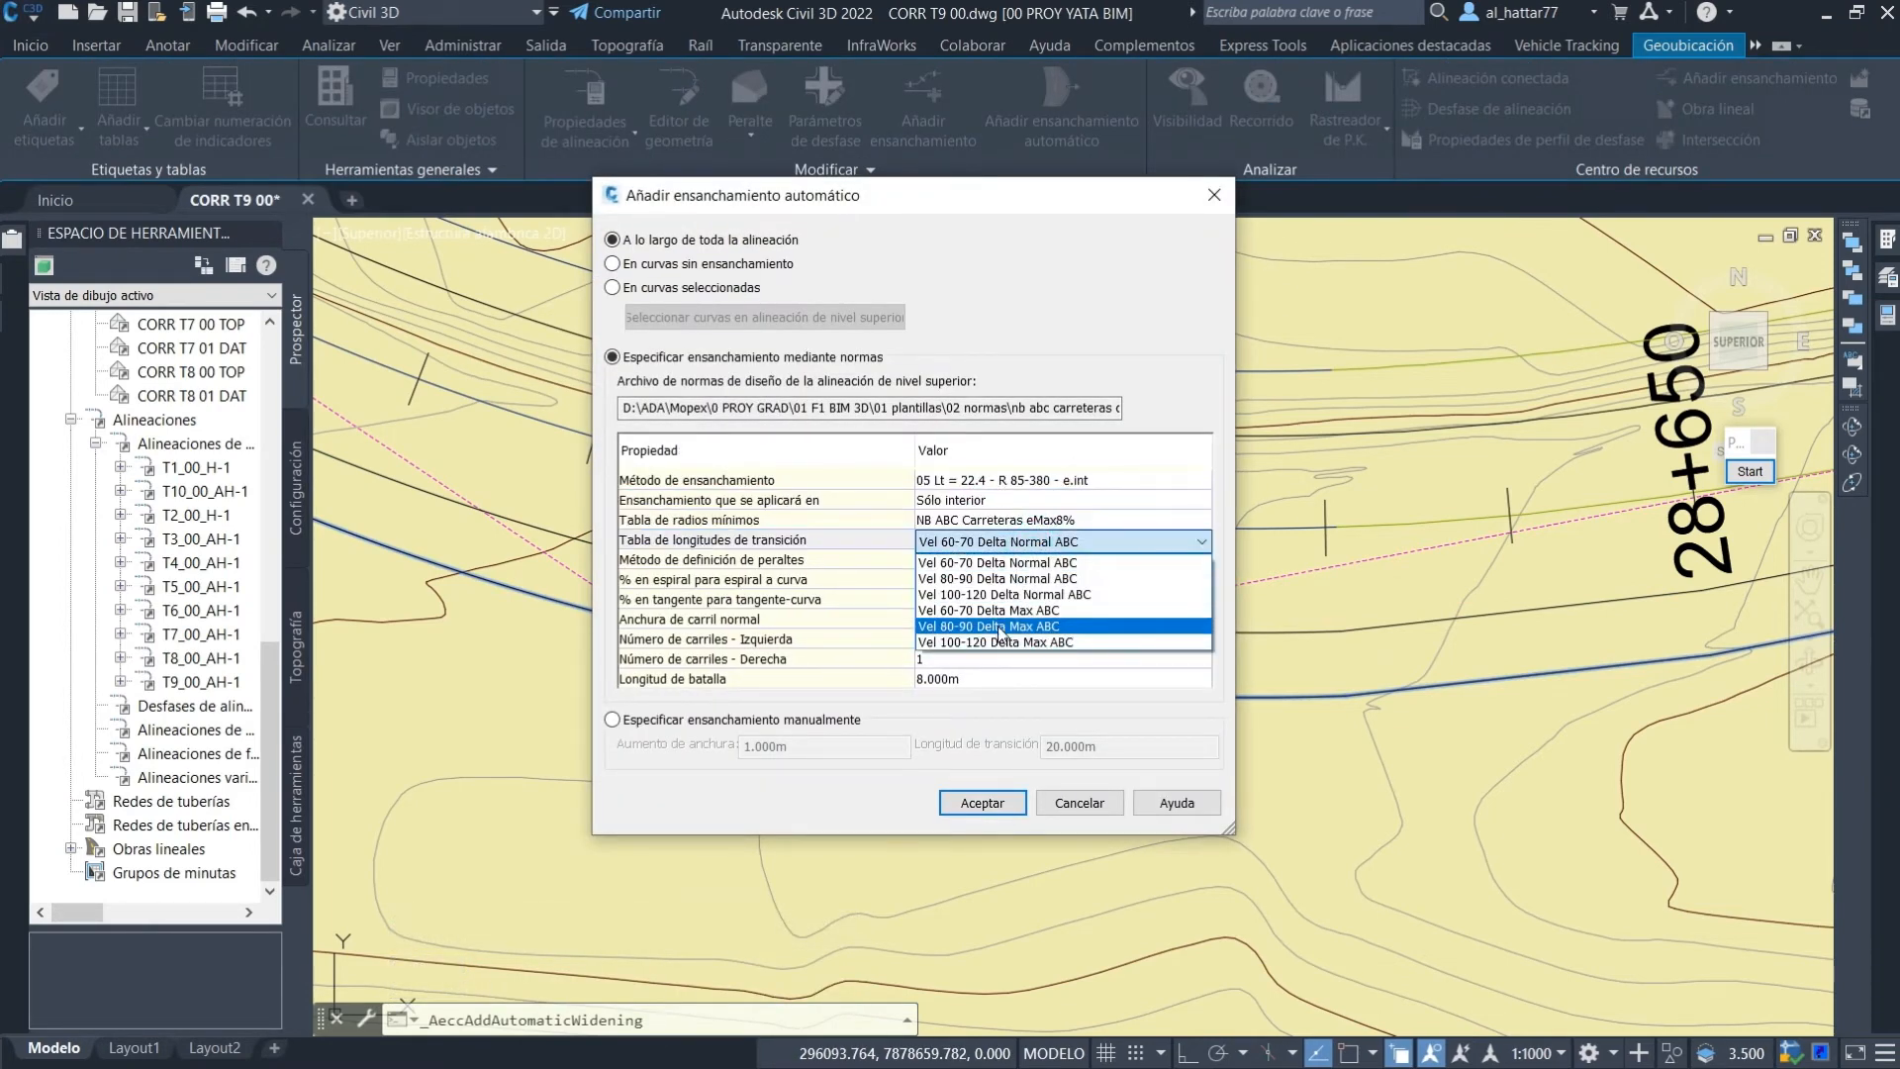
click(1000, 616)
click(989, 560)
click(979, 629)
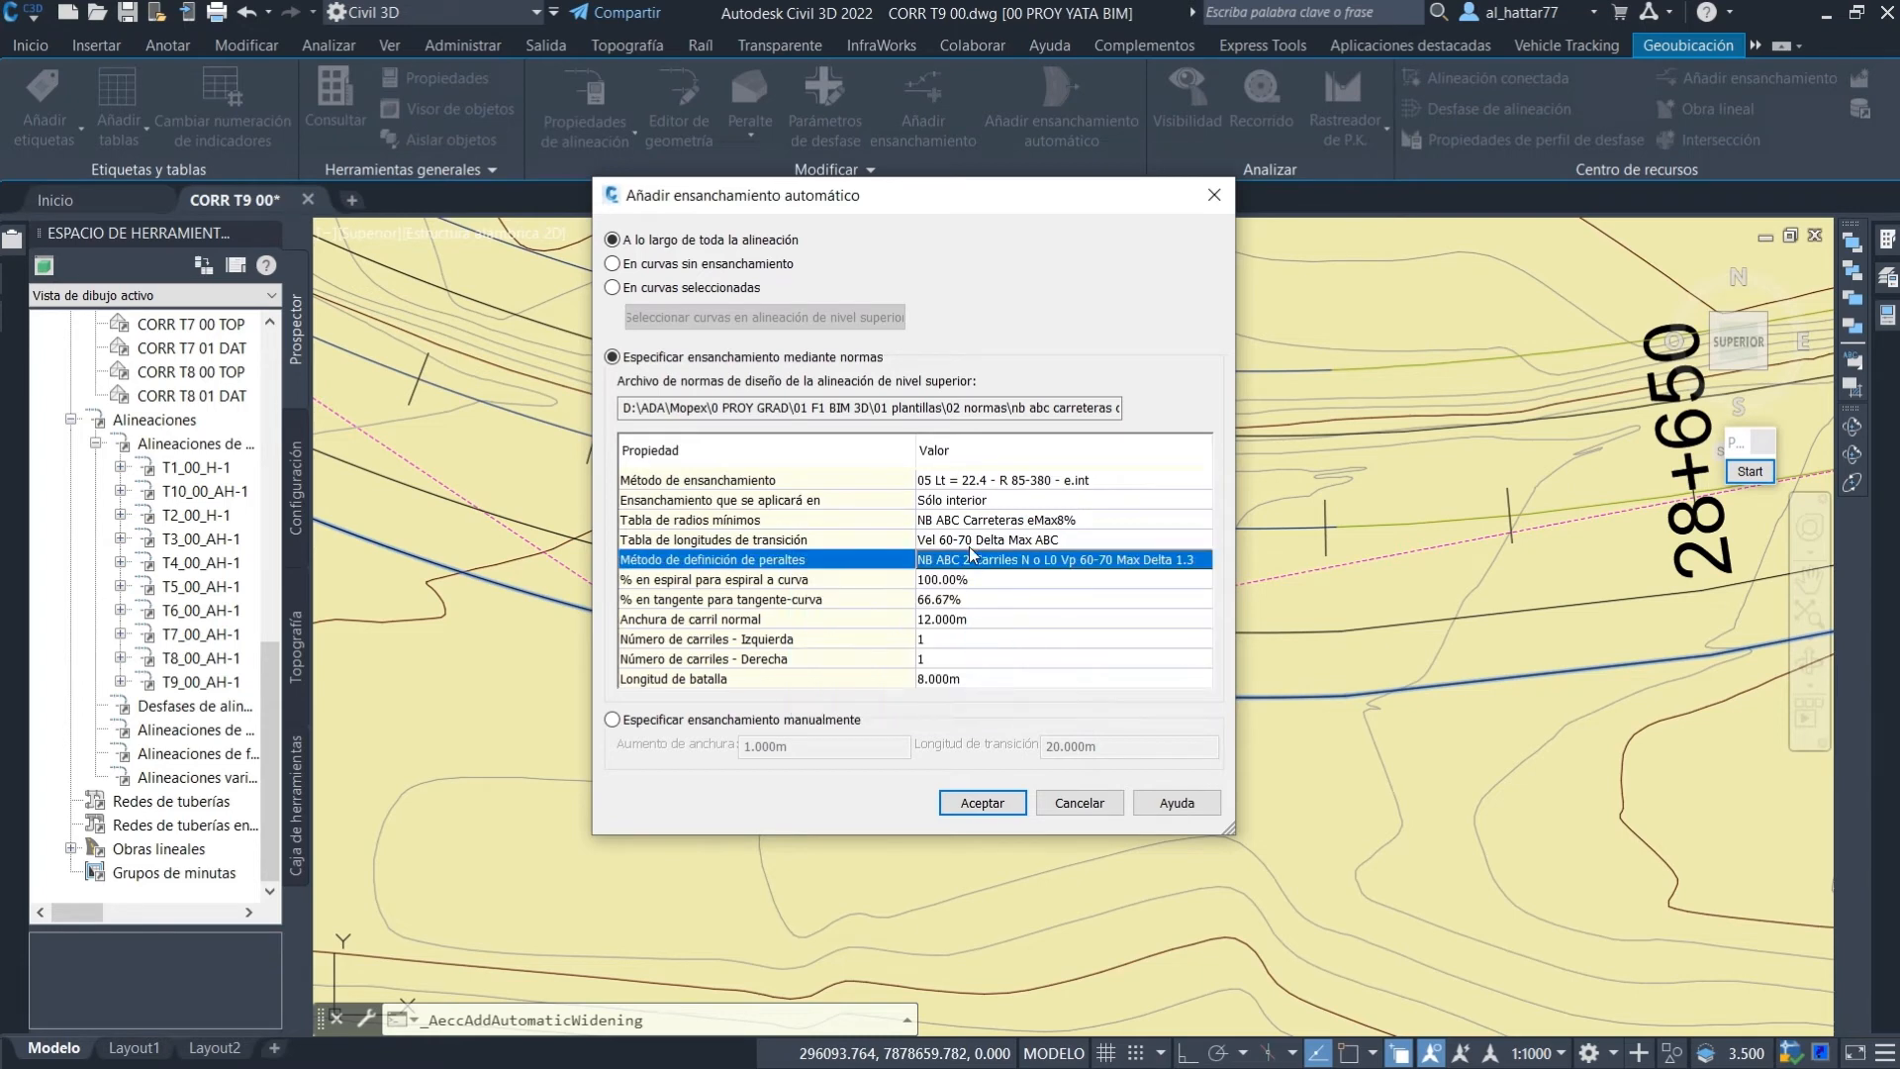
click(980, 599)
text(70)
click(982, 802)
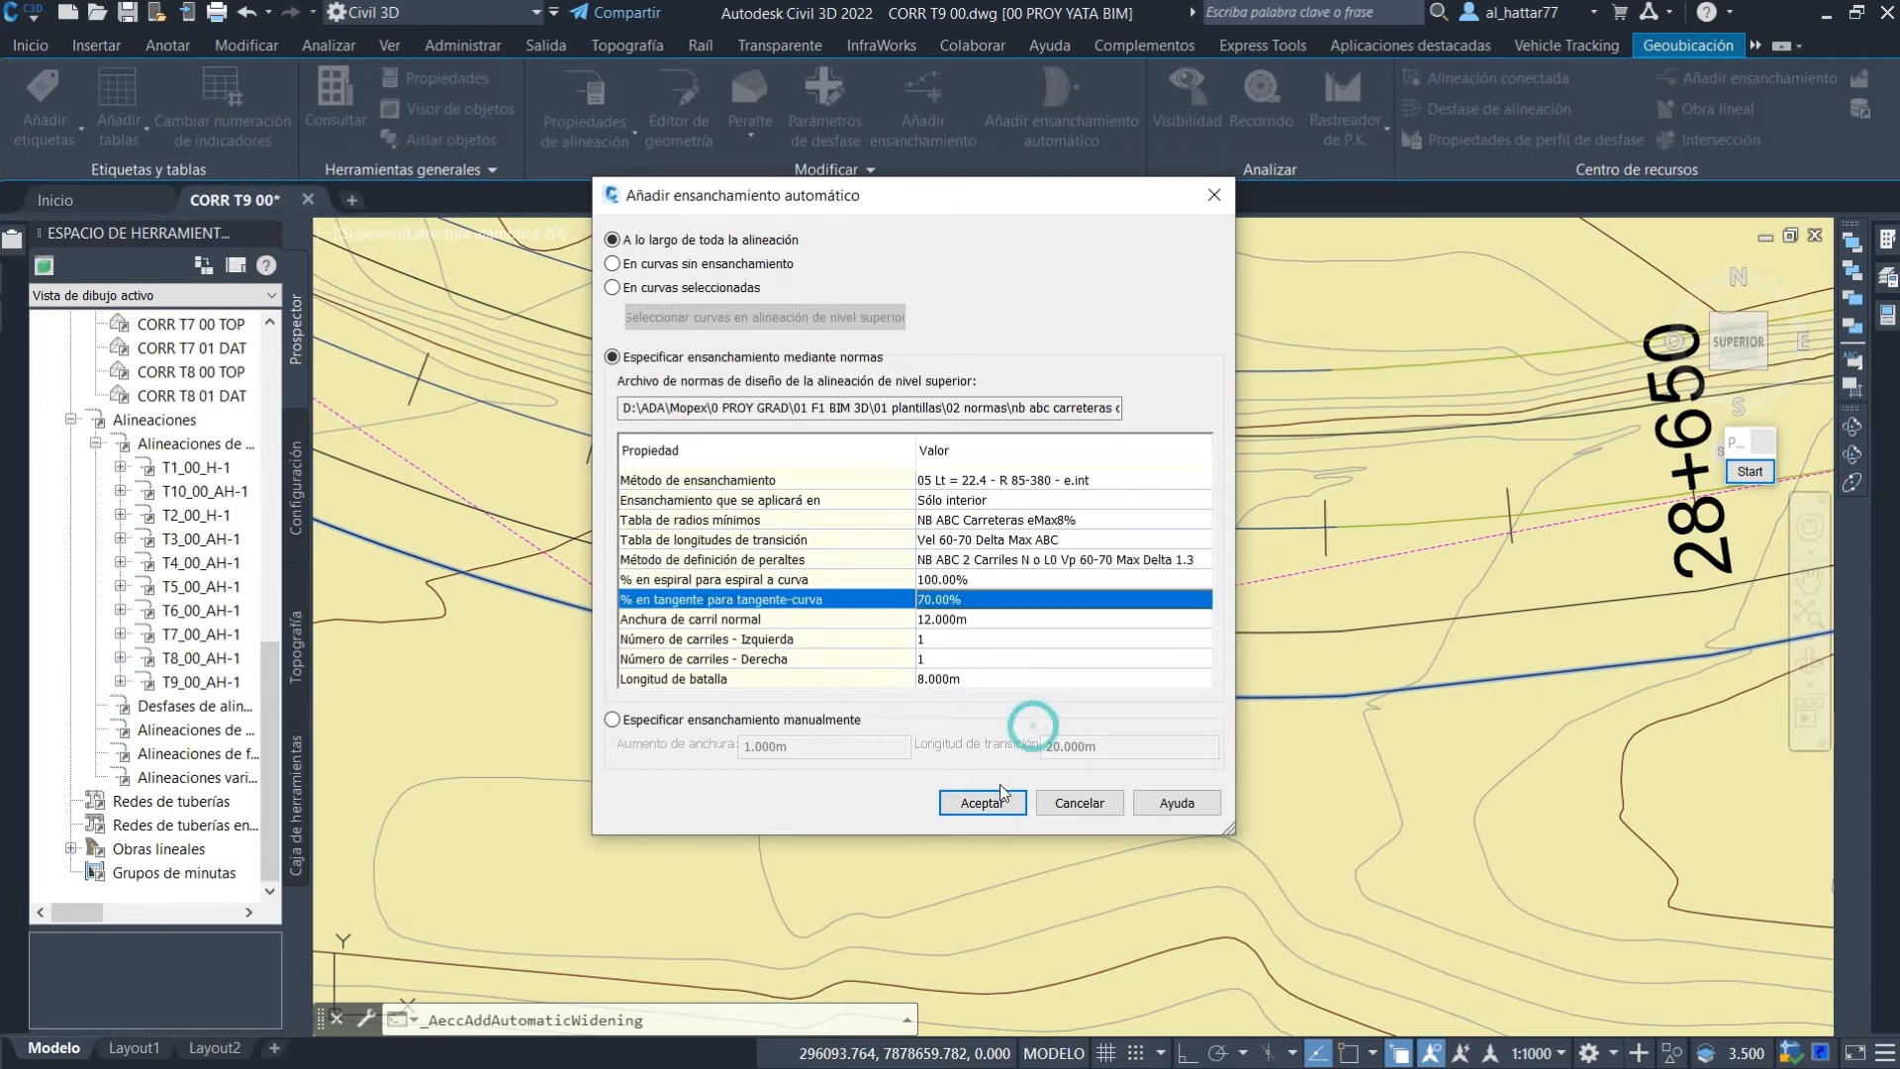
Configure another widening for curves without widening, outside only, using method 06 Lt = 22.4 - R 85-380 - e.ext and radius table NB ABC Carreteras eMax8%.
click(1062, 109)
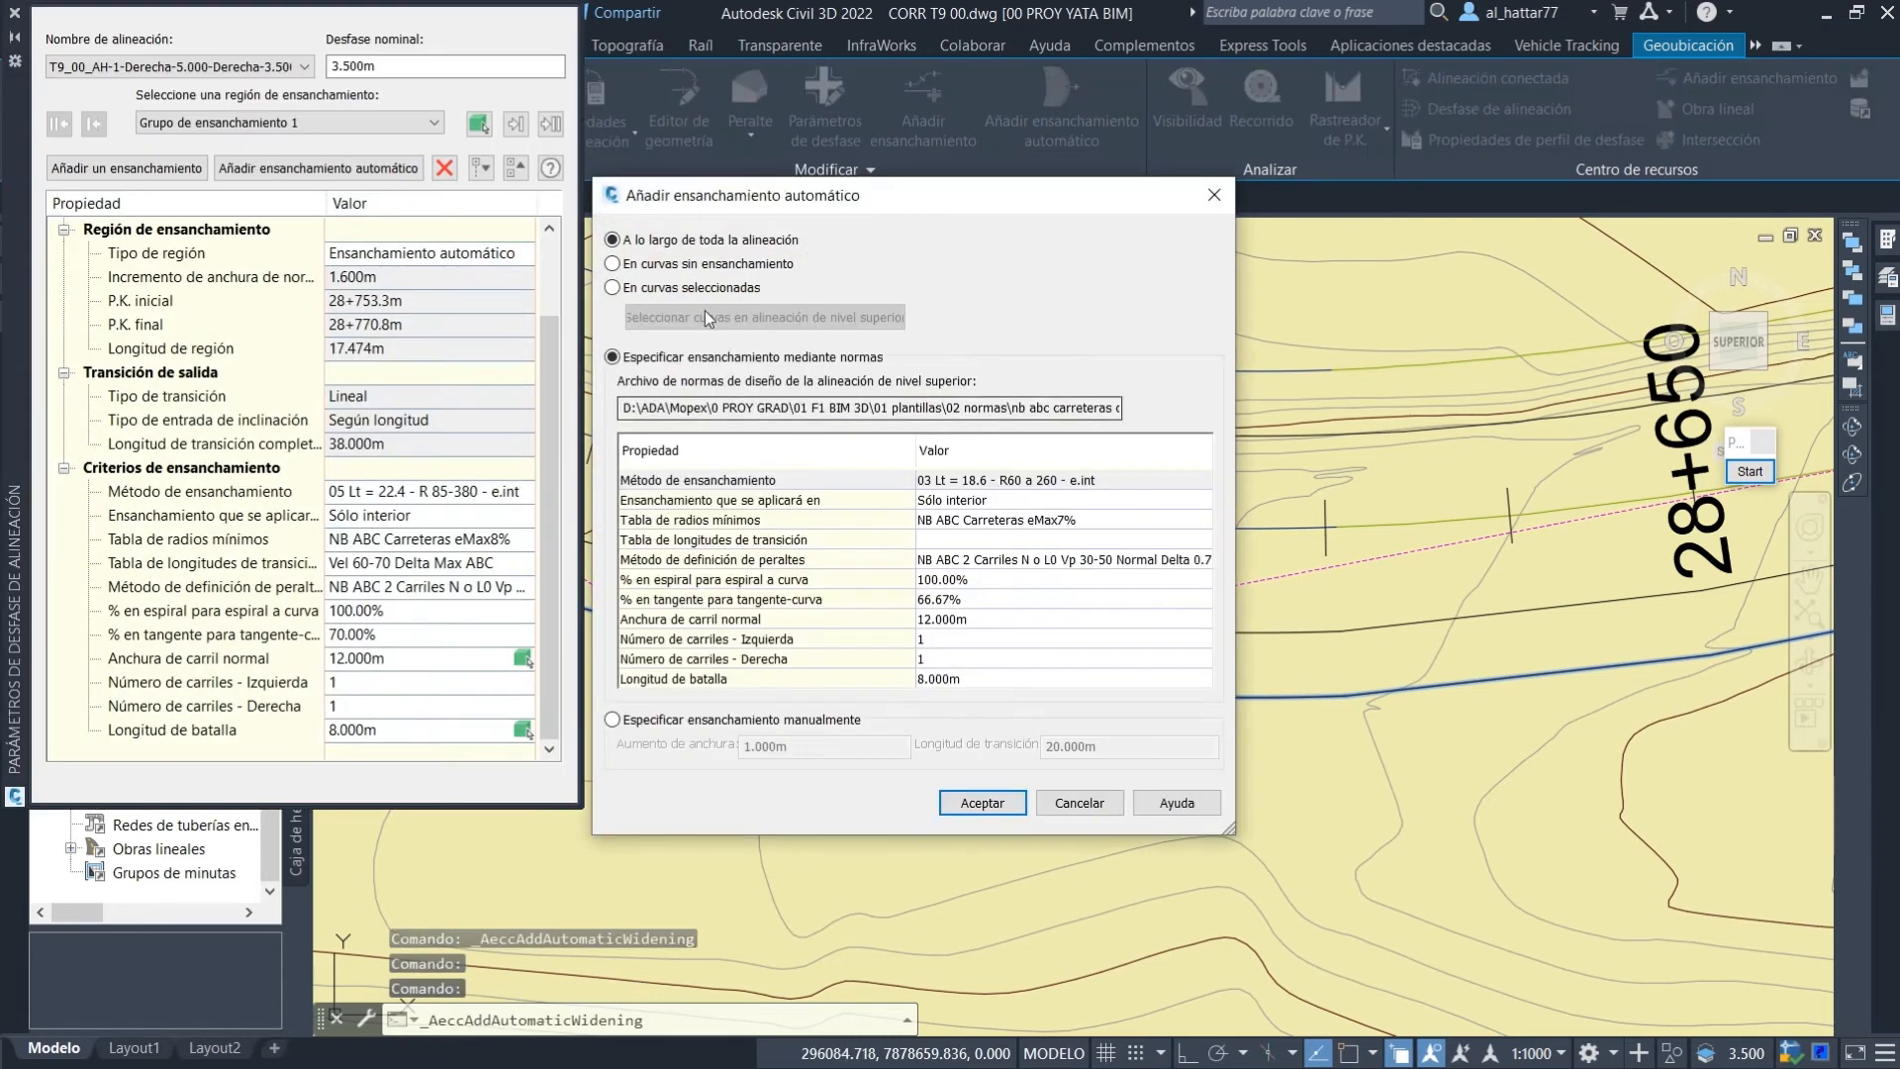
click(1035, 480)
click(1074, 551)
click(939, 501)
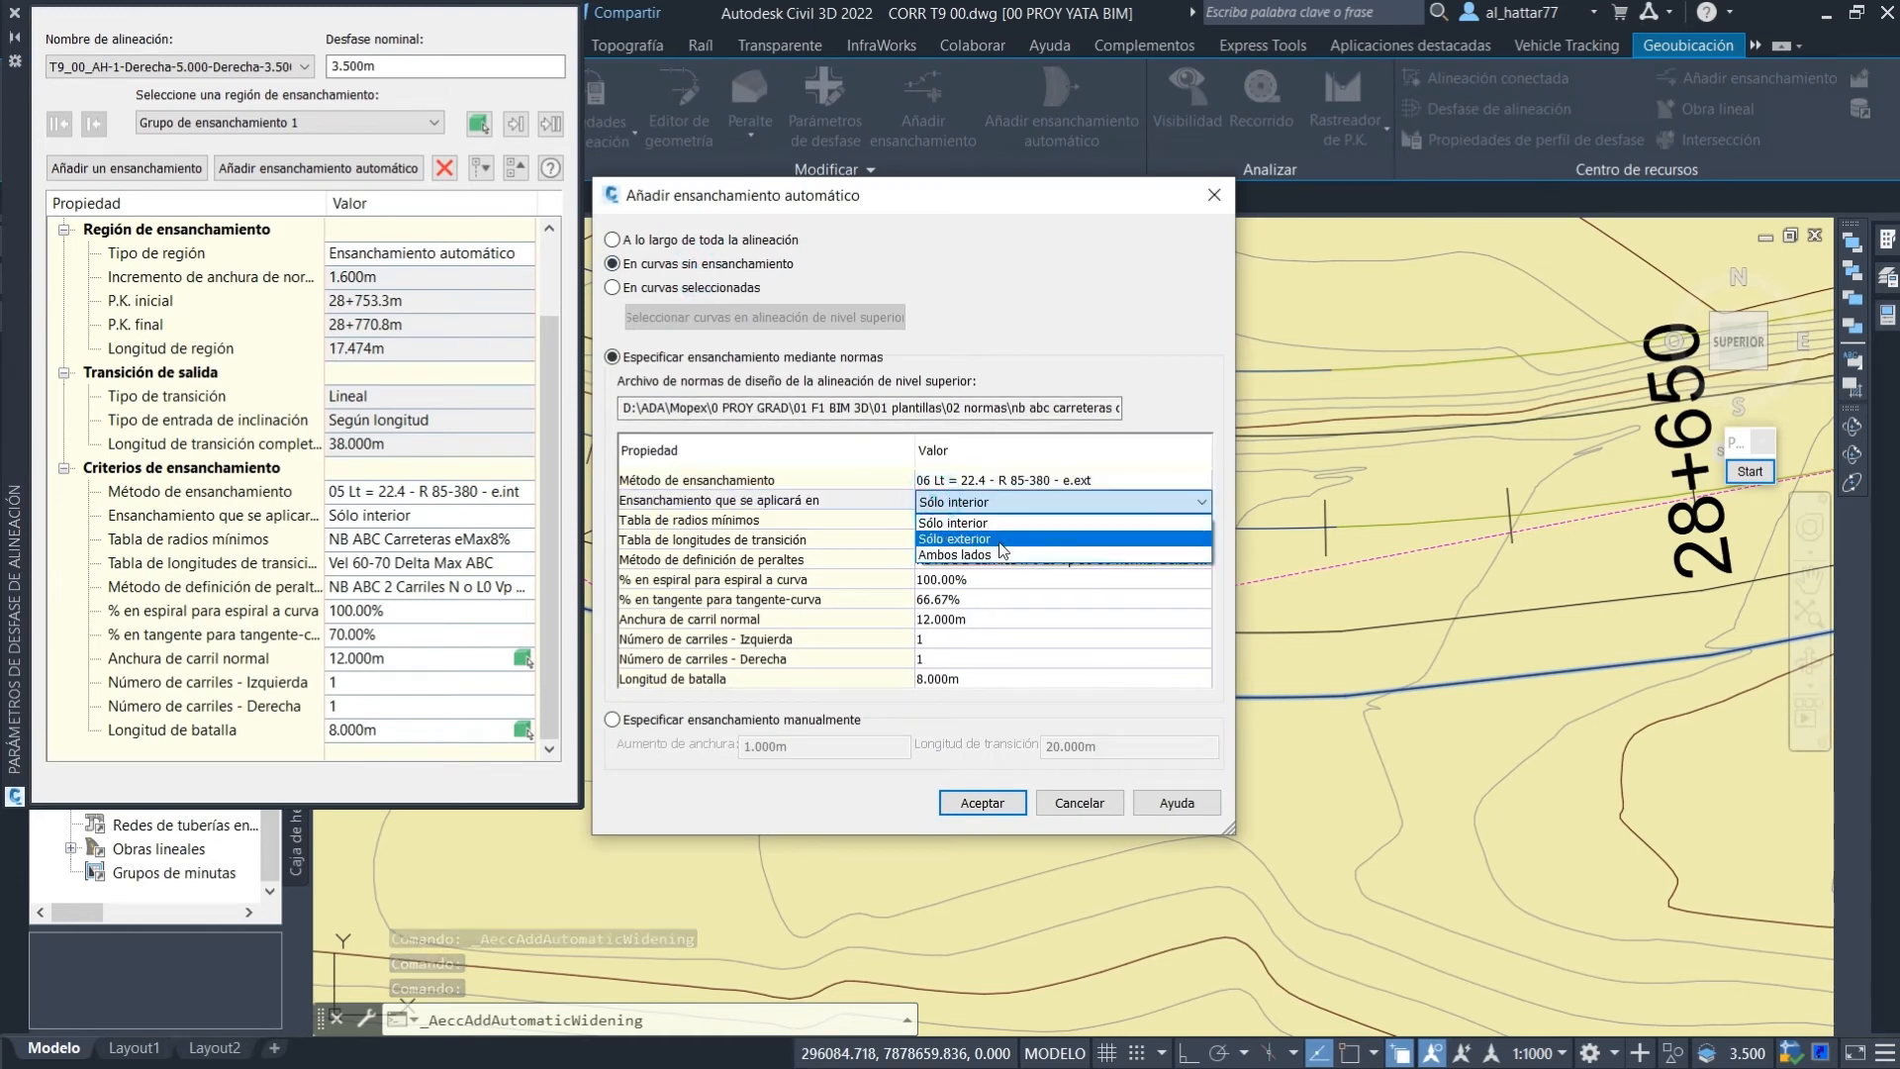
click(945, 538)
click(1038, 521)
click(1042, 558)
Apply the outside widening to the outer right offset with Vel 60-70 Delta Max ABC, superelevation method Vp 60-70 Max Delta 1.3 and 70% on the tangent.
click(1024, 540)
click(980, 611)
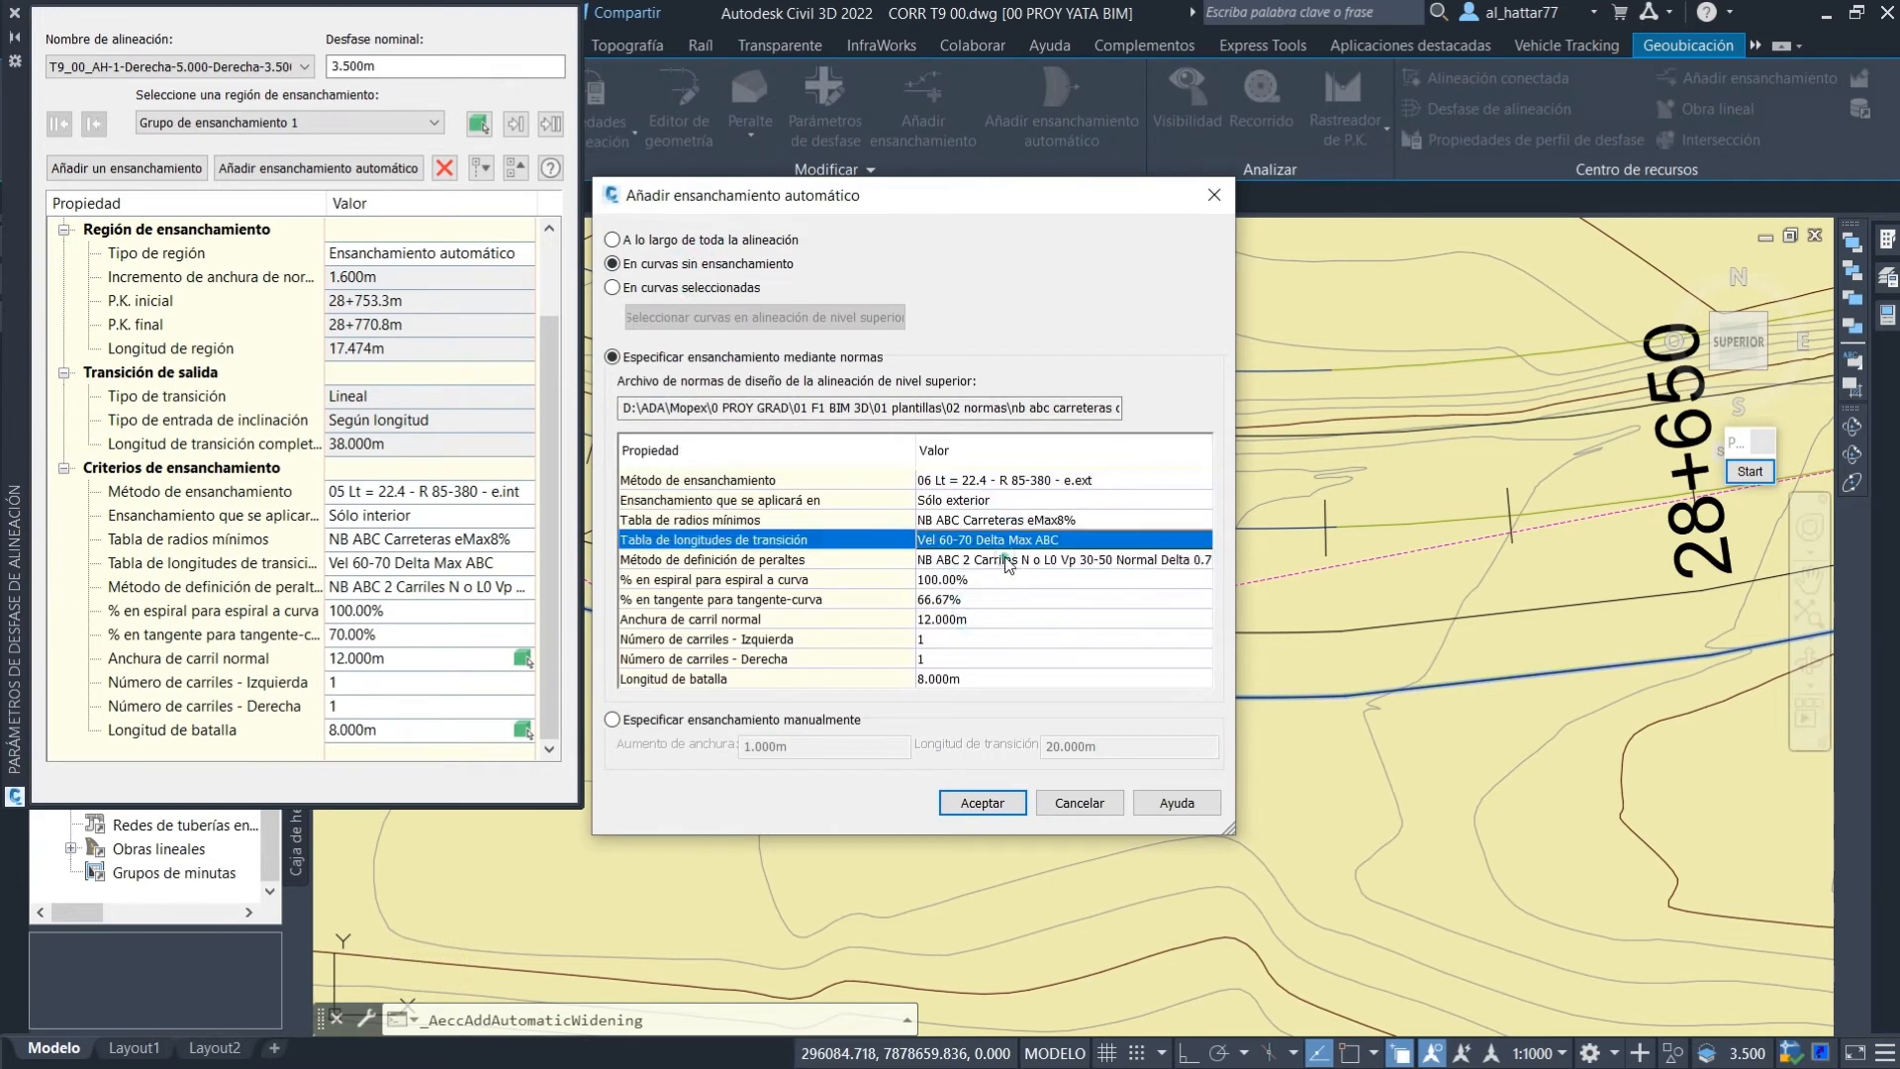
click(988, 560)
click(975, 630)
click(958, 600)
text(70)
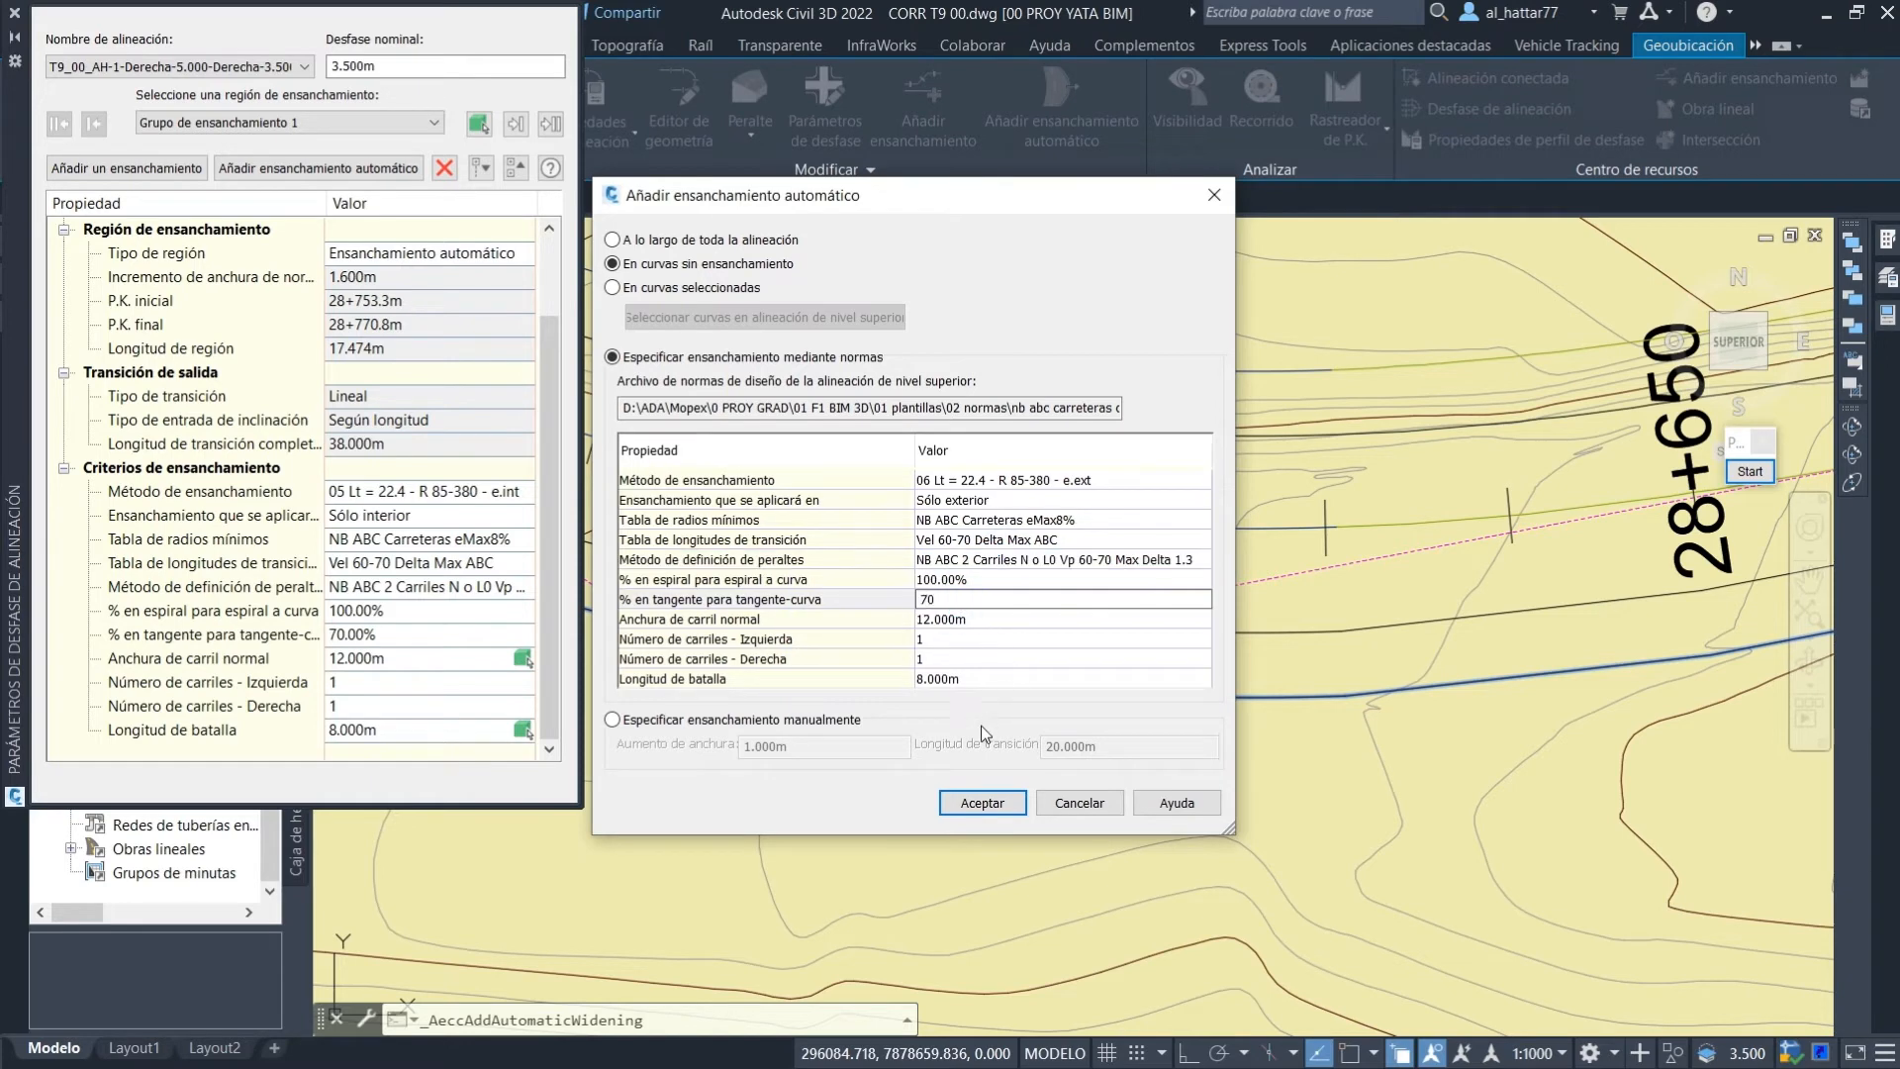
key(Return)
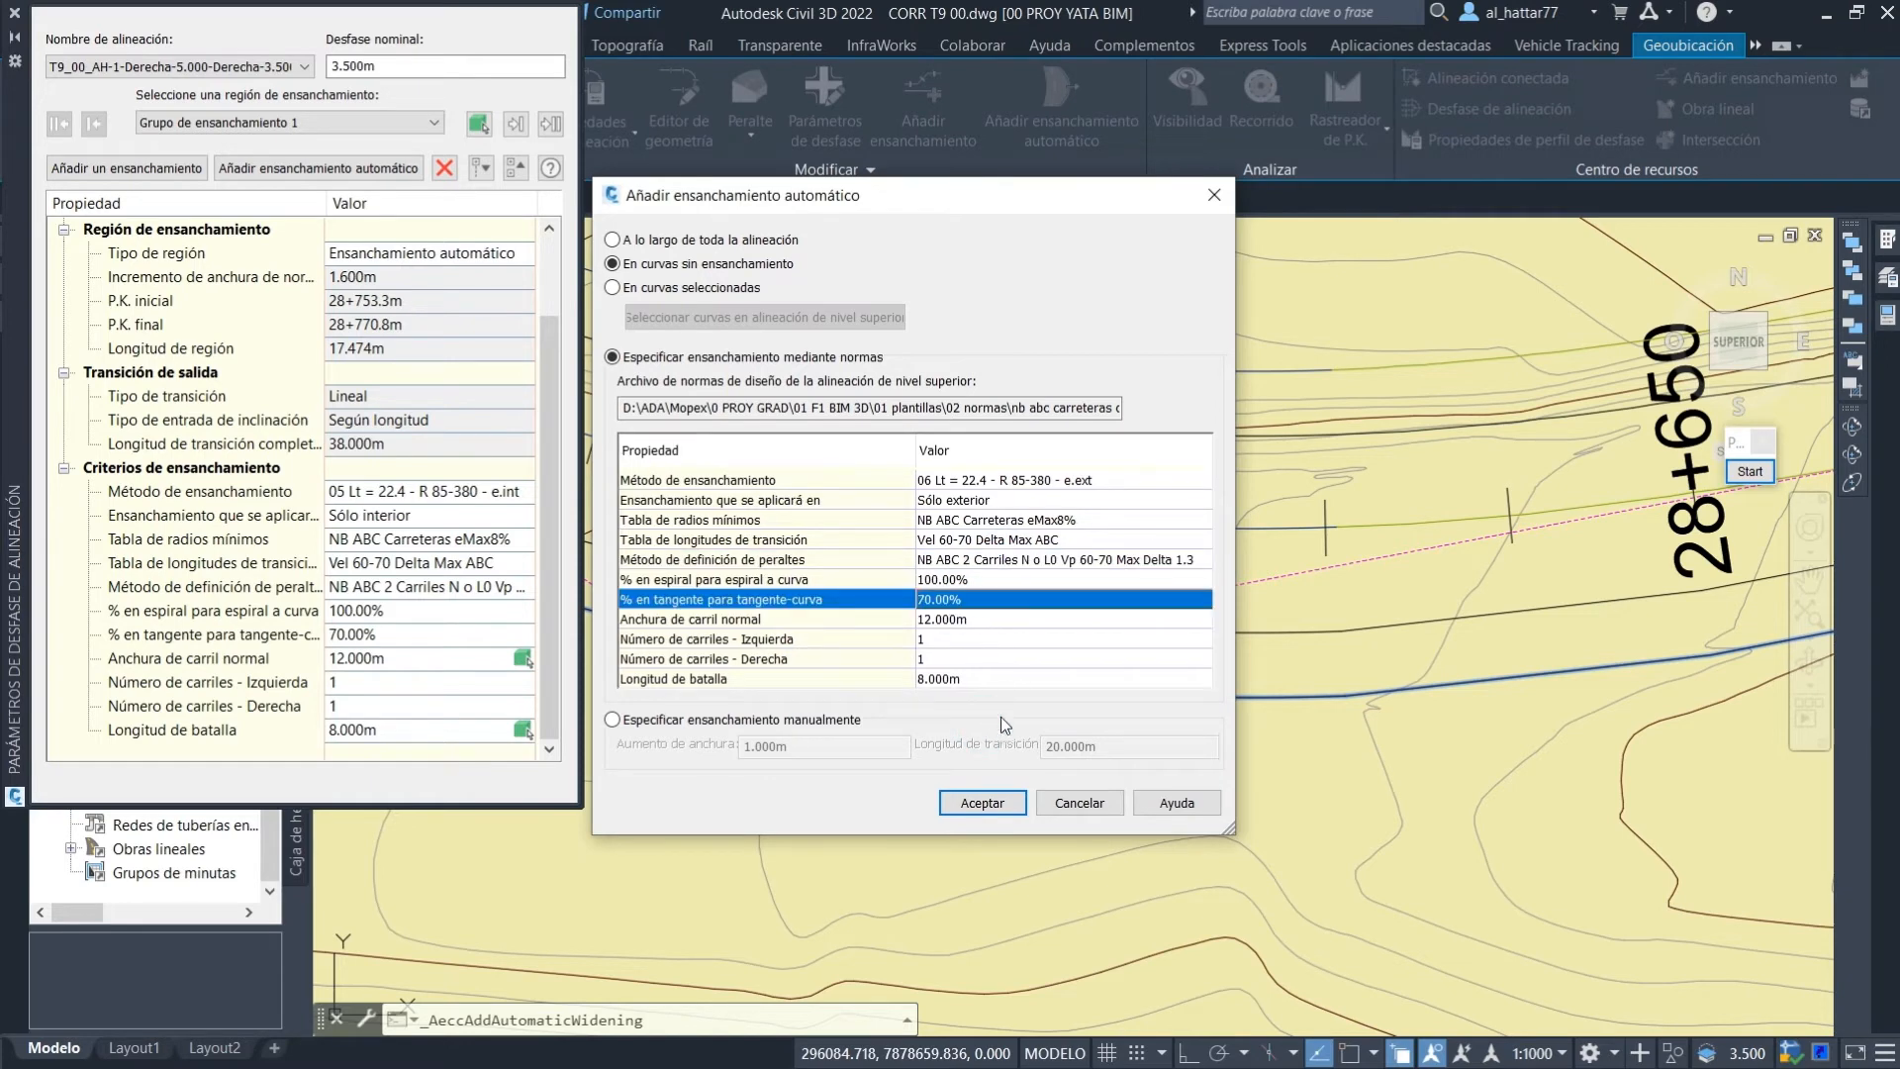
click(980, 803)
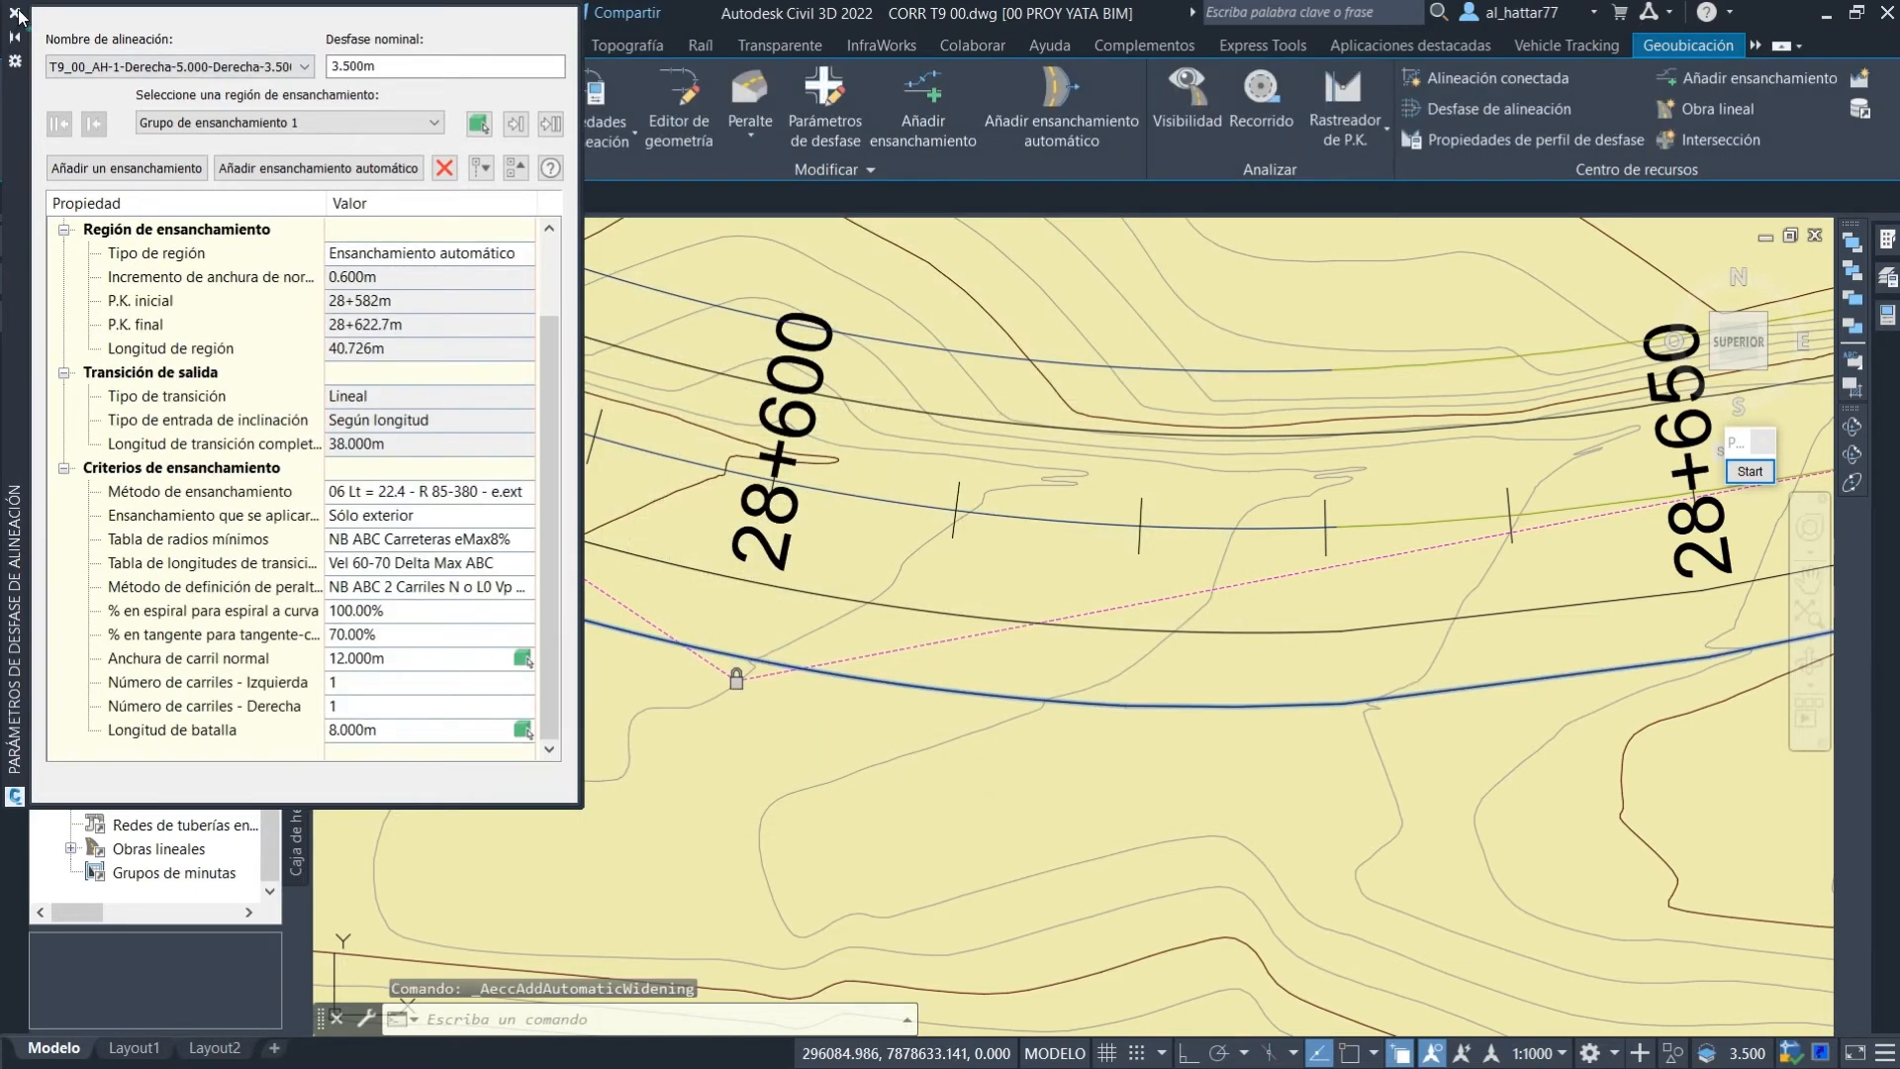
click(15, 12)
key(Escape)
Select the 5 m left offset alignment near station 28+600.
middle_drag(883, 405, 1016, 596)
click(1015, 595)
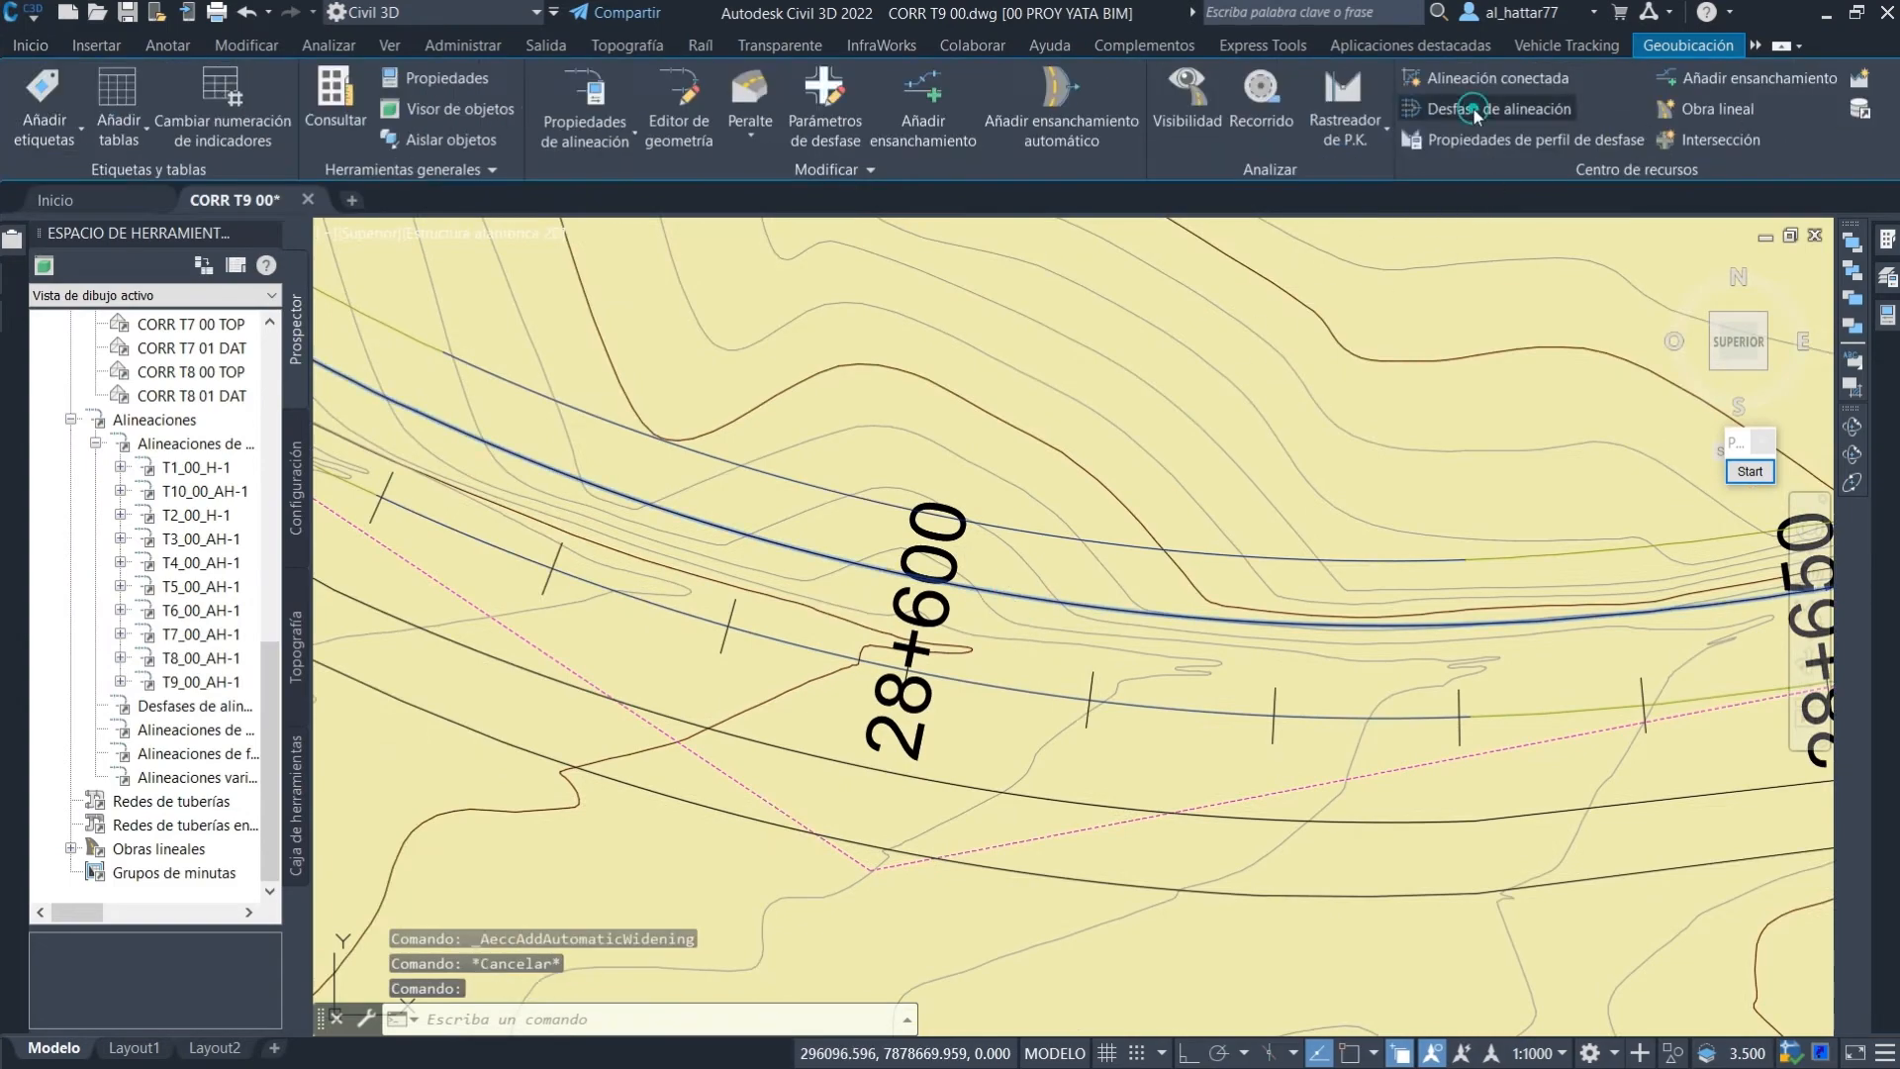
click(1499, 108)
drag(1203, 117, 272, 107)
key(Escape)
Start an automatic widening on the 5 m left offset using method 05 Lt = 22.4 - R 85-380 - e.int and radius table NB ABC Carreteras eMax8%.
mouse_move(994, 480)
middle_down()
mouse_move(1379, 475)
mouse_move(1405, 534)
middle_up()
click(1073, 107)
drag(960, 193, 486, 188)
click(575, 478)
click(576, 527)
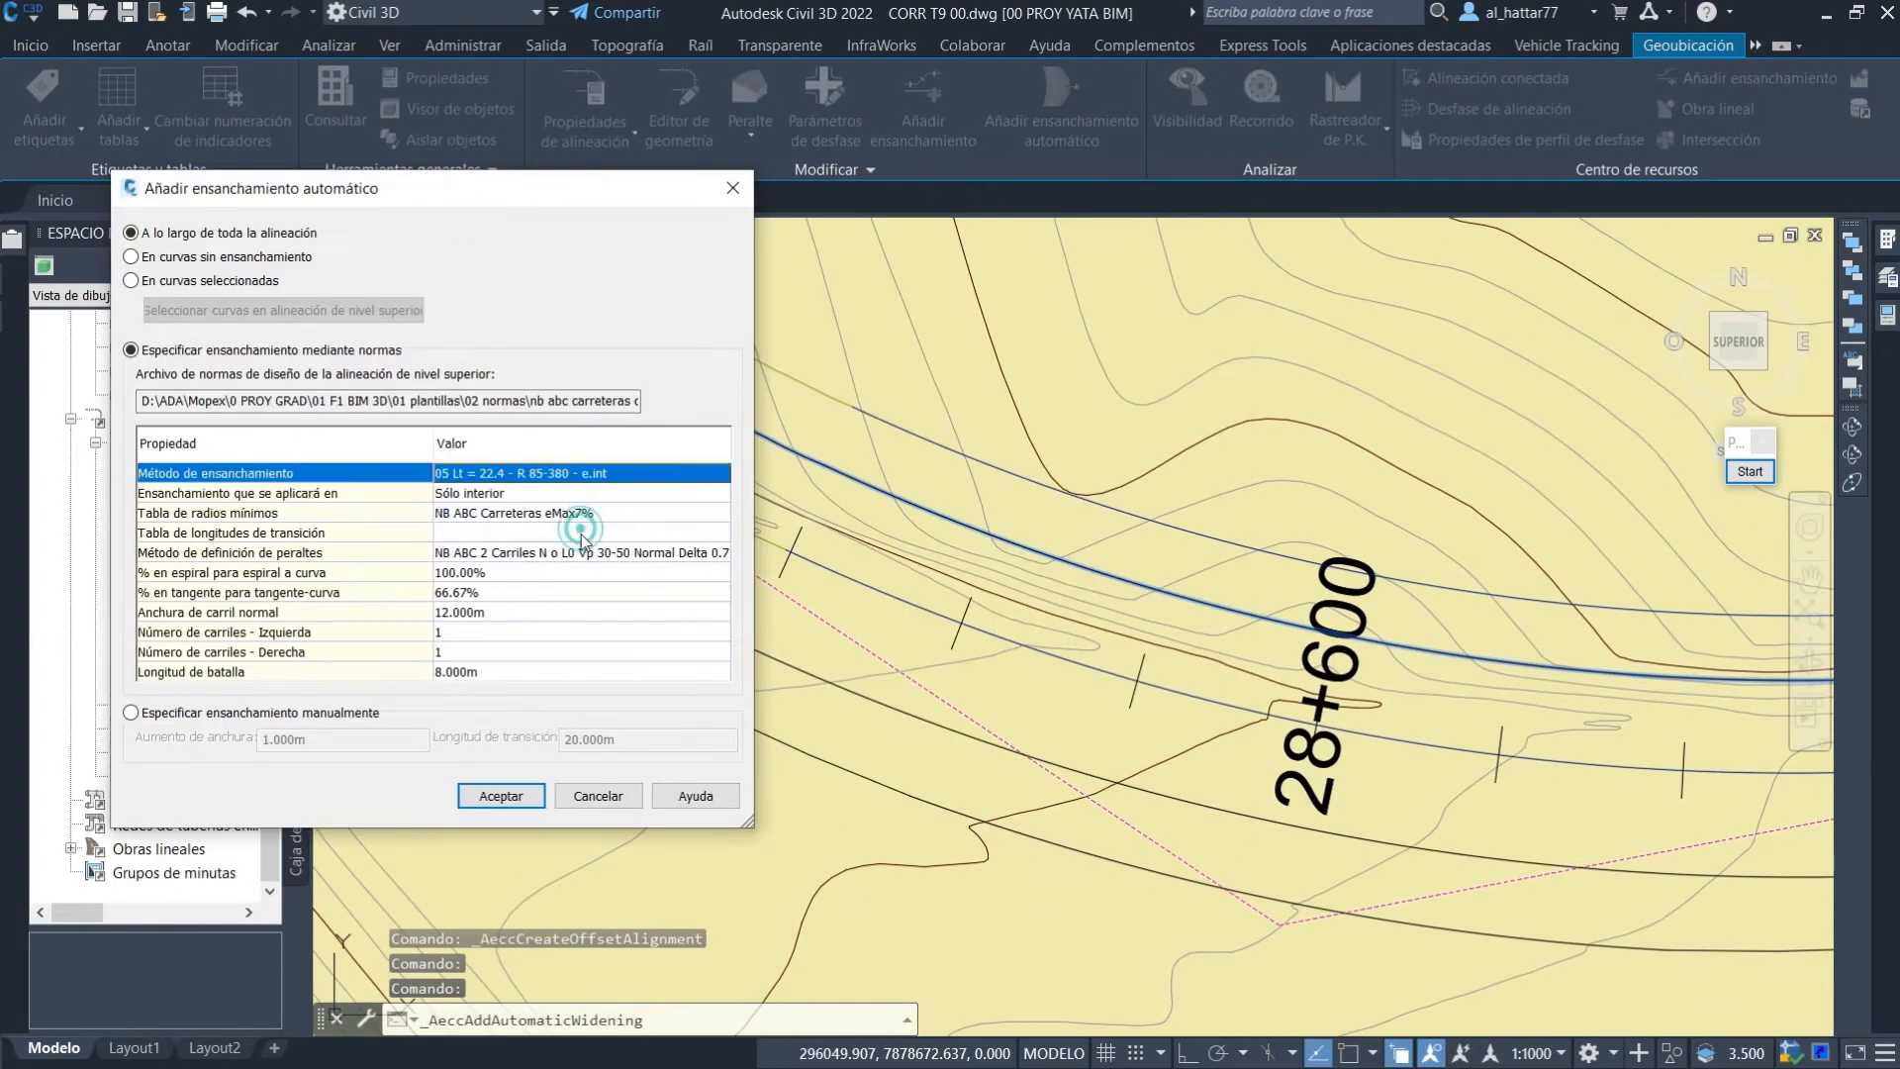
click(576, 514)
click(576, 552)
Apply the left offset's inside widening with Vel 60-70 Delta Max ABC, superelevation method Vp 60-70 Max Delta 1.3 and 70% on the tangent.
click(575, 537)
click(571, 602)
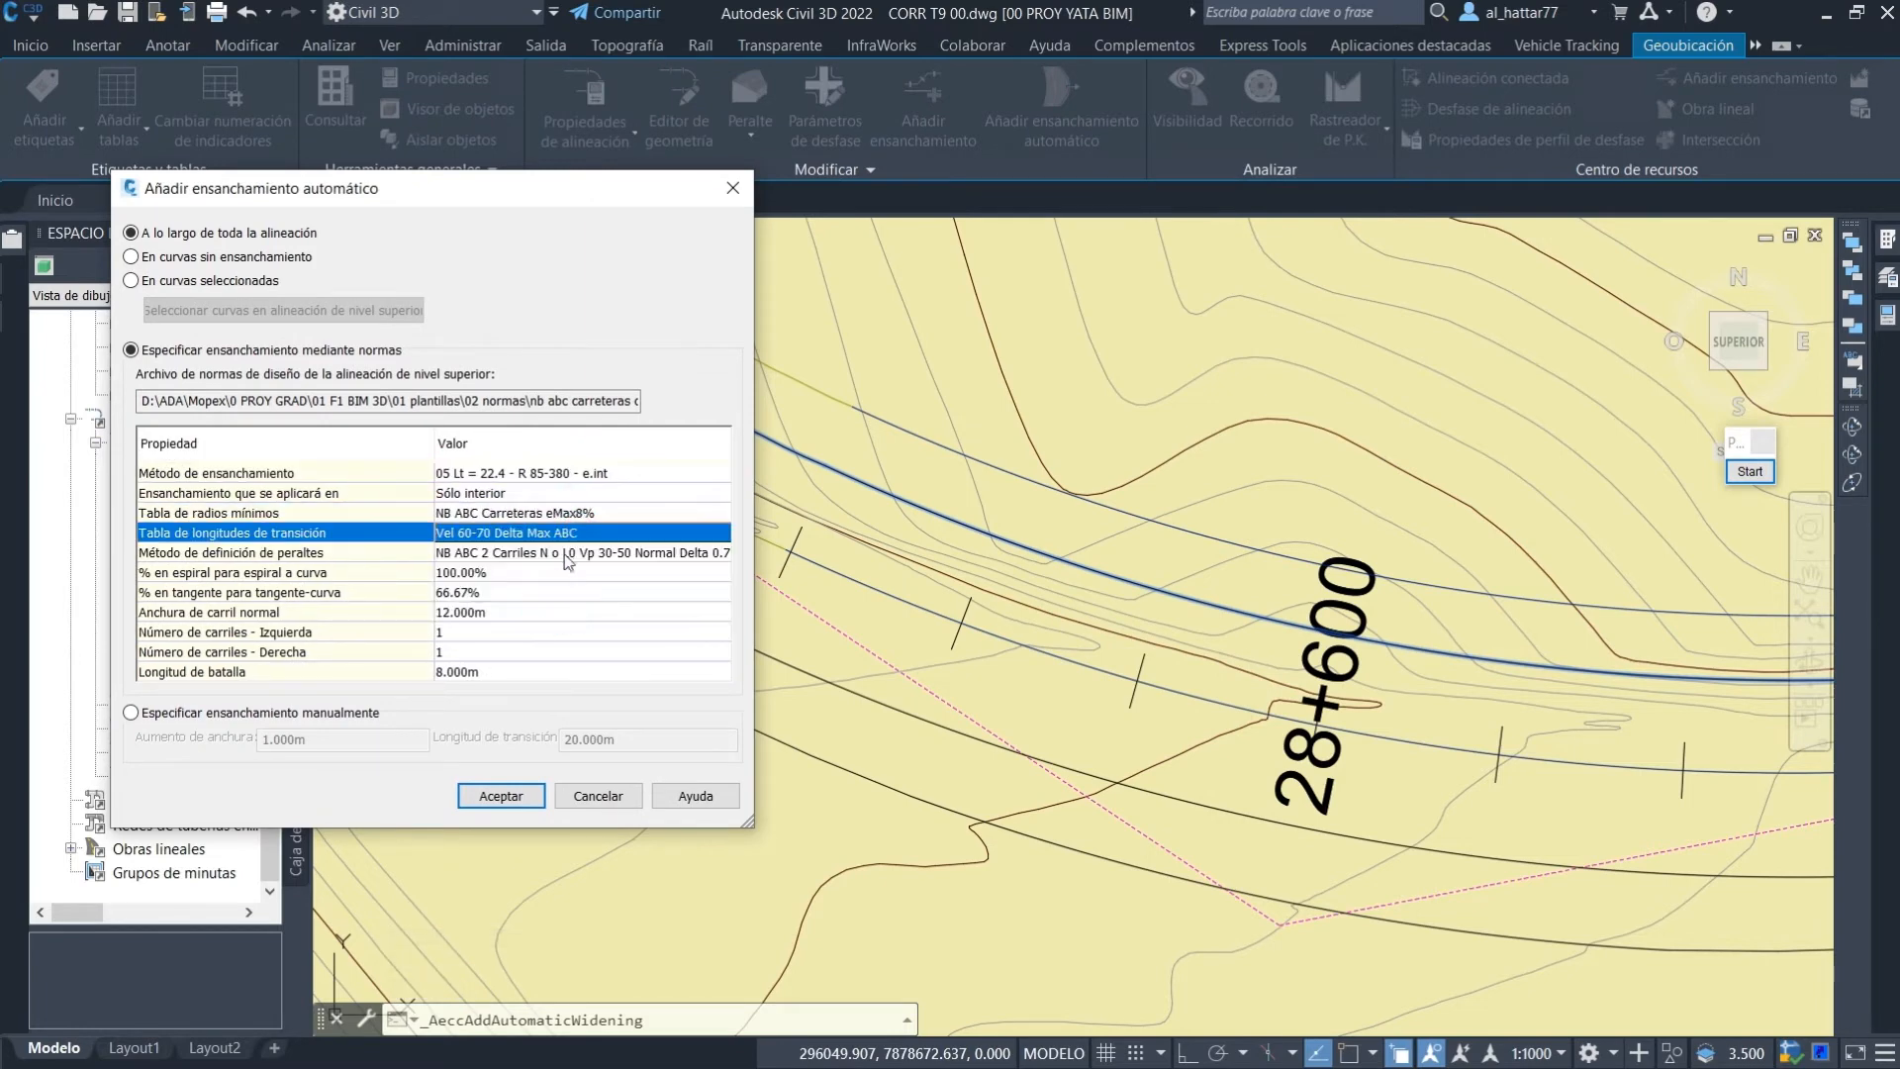
click(577, 537)
click(591, 538)
click(592, 557)
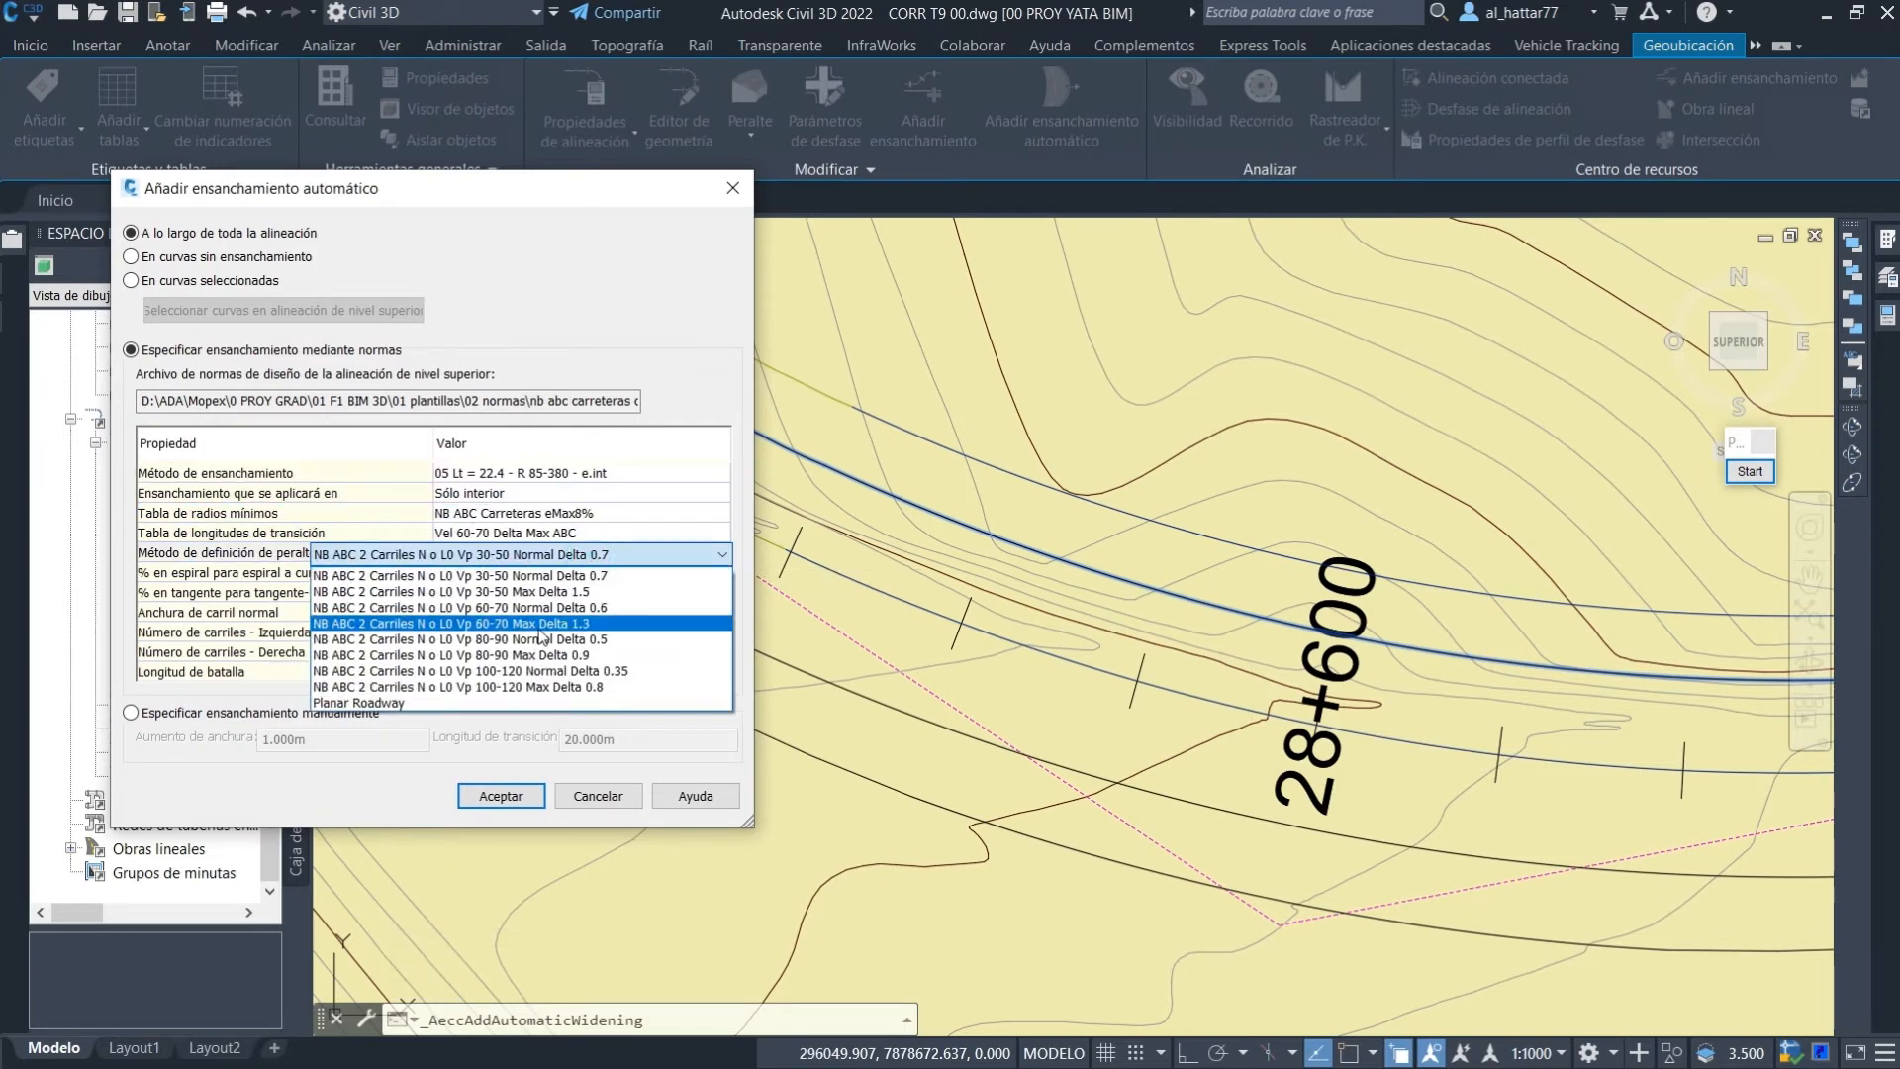
click(495, 616)
click(559, 673)
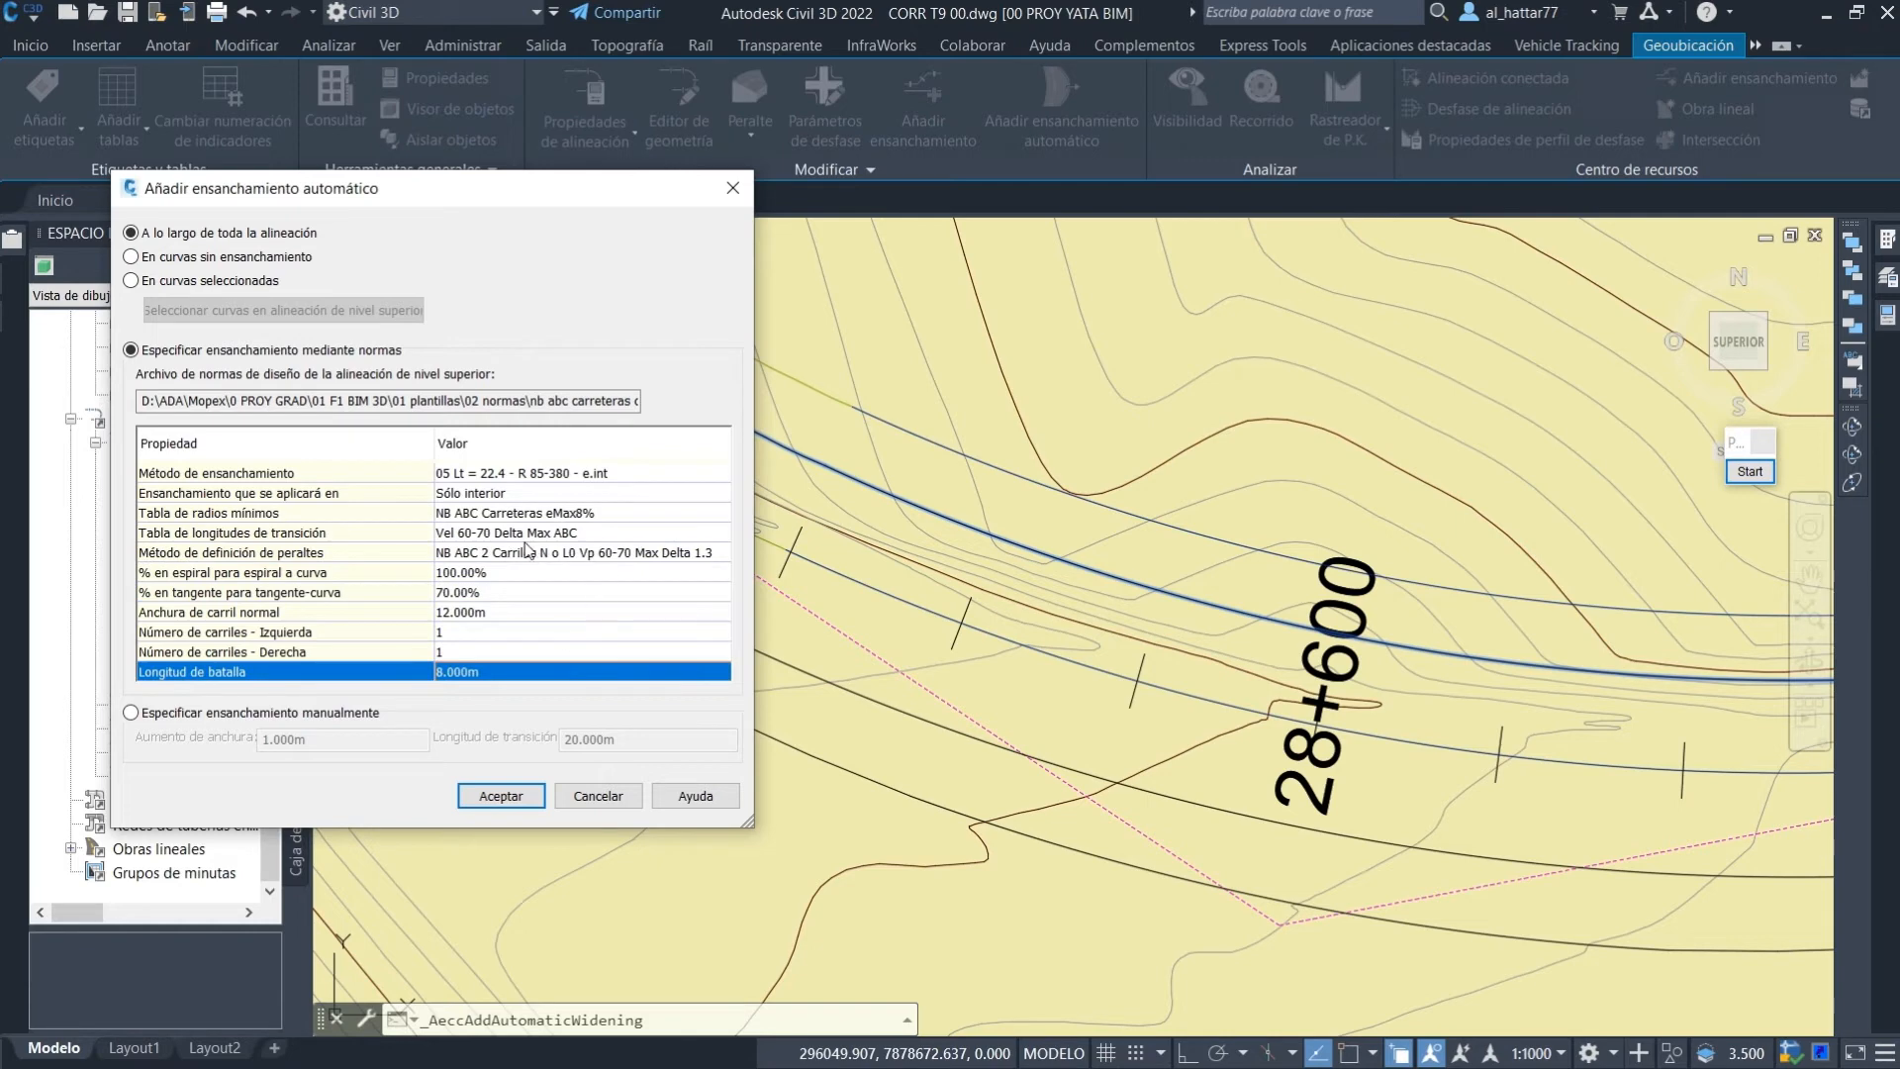
click(500, 796)
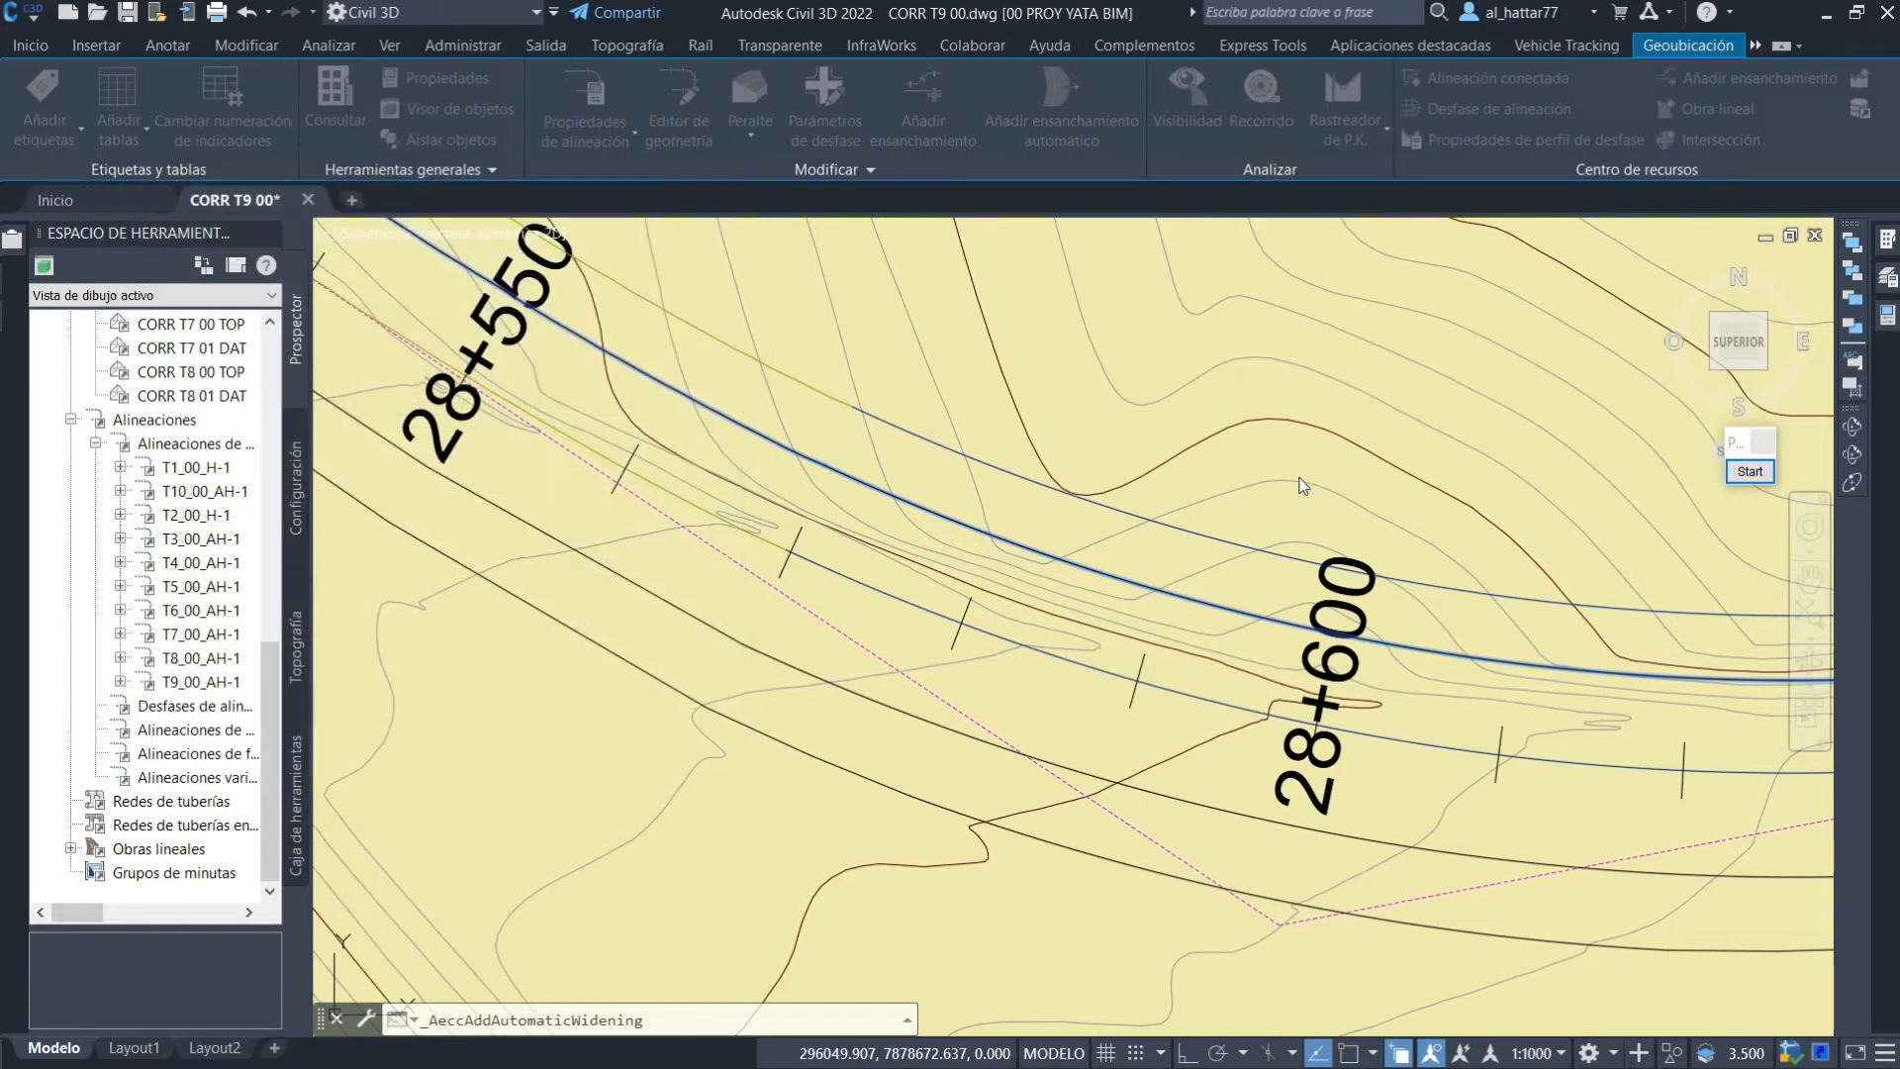
Start another automatic widening on the same left offset for curves without widening, using method 06 Lt = 22.4 - R 85-380 - e.ext.
click(1061, 110)
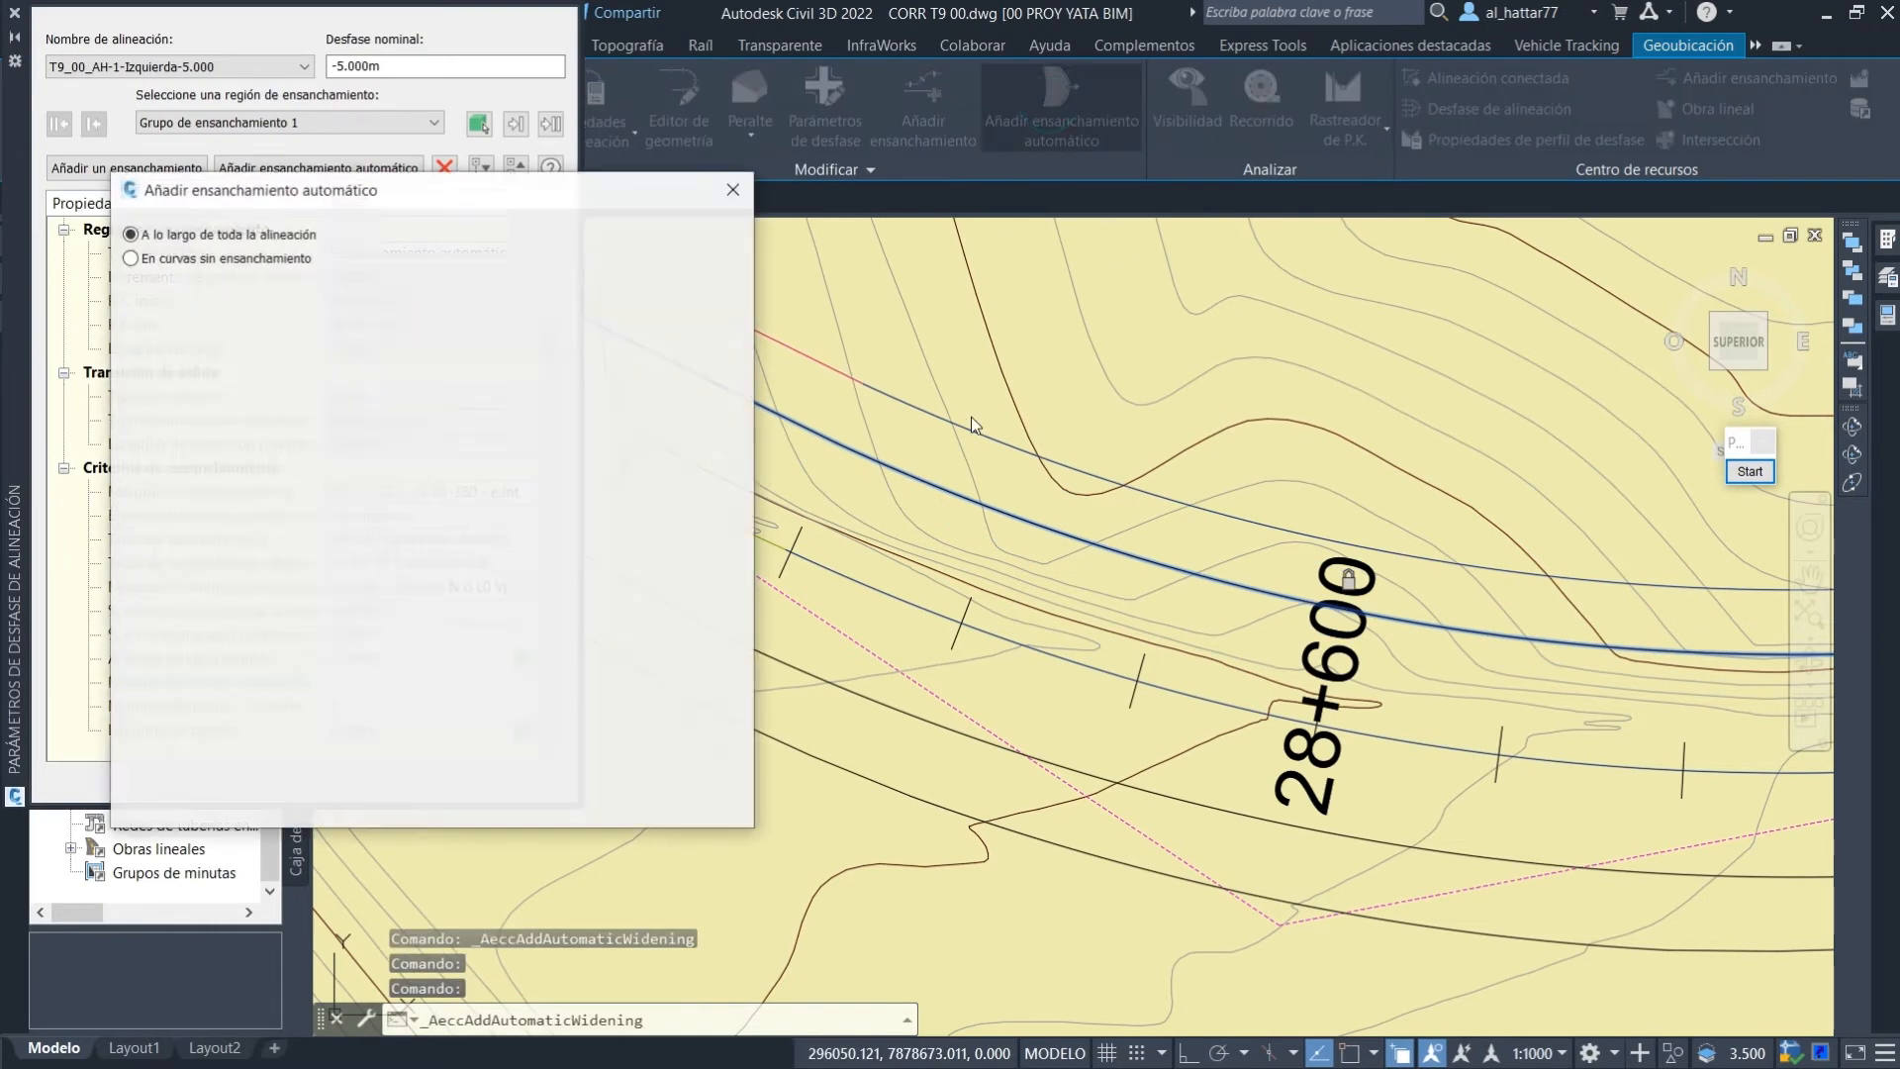
click(594, 476)
click(587, 544)
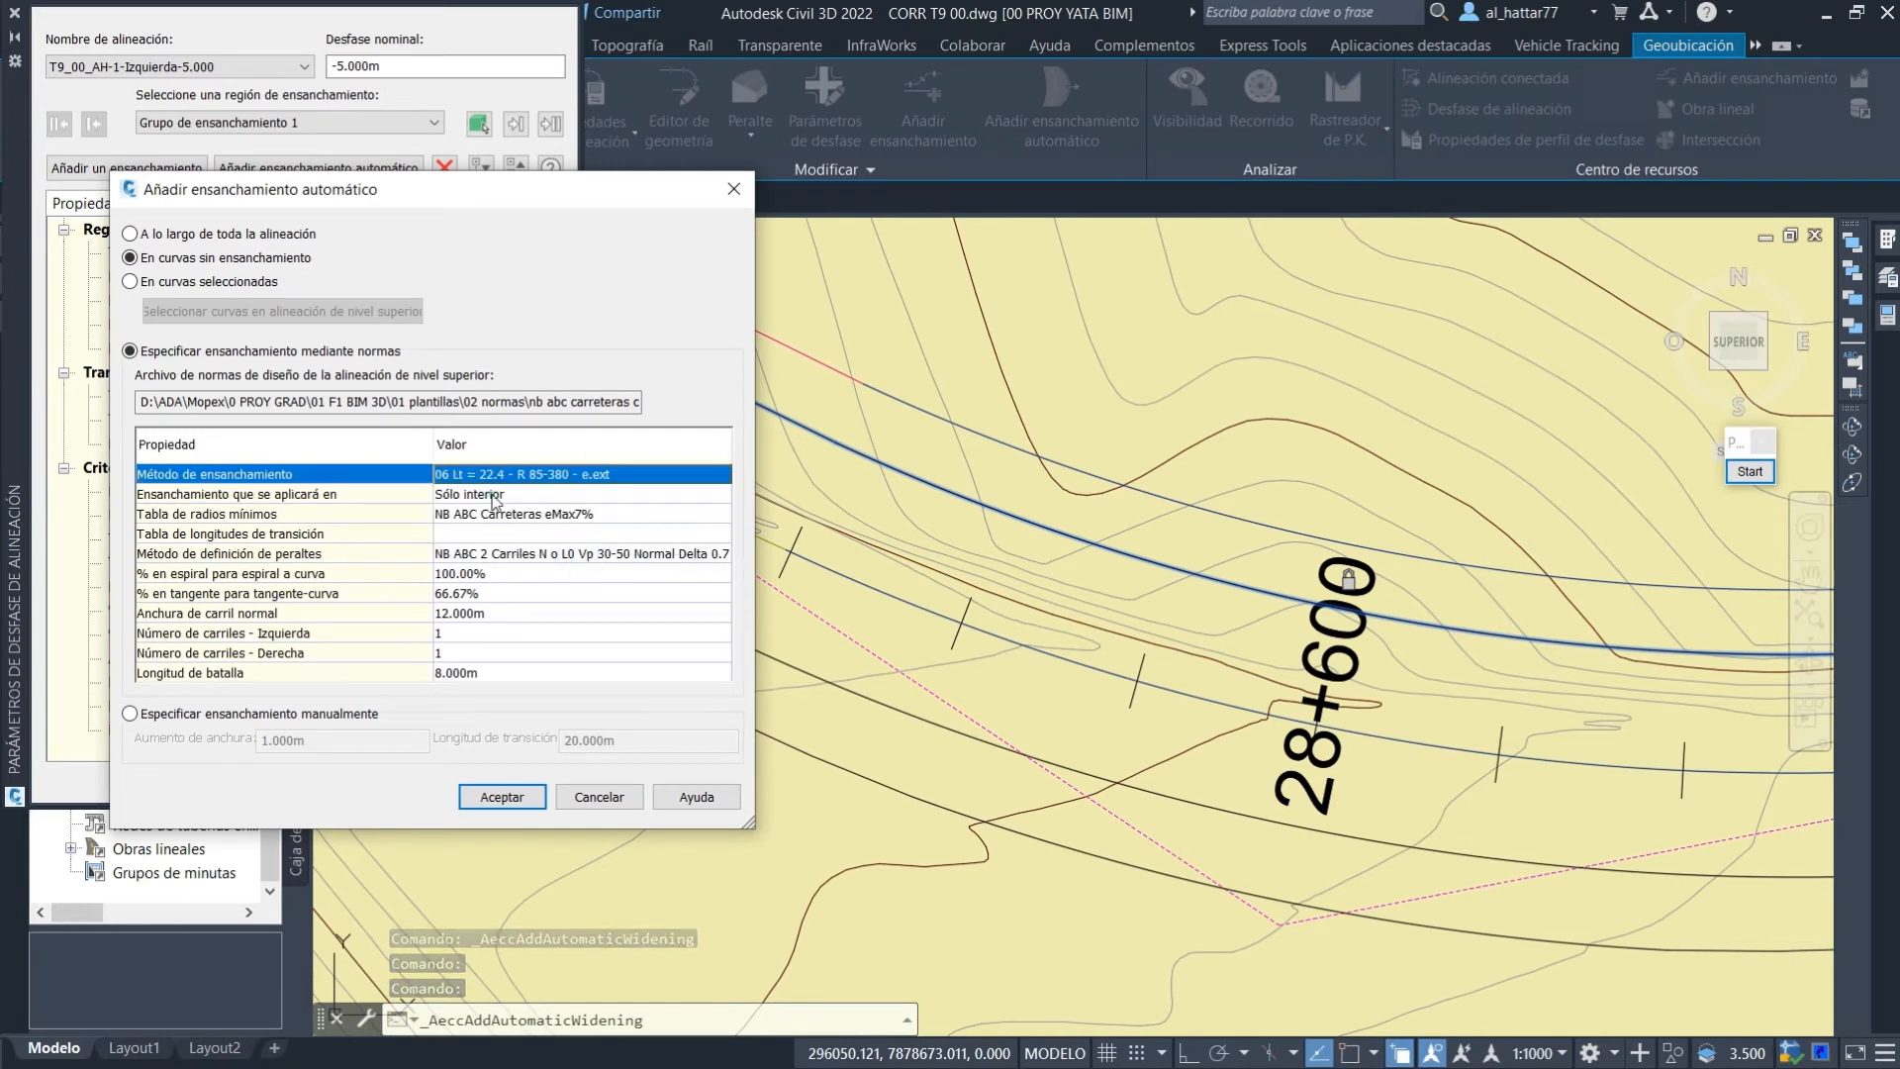
Apply the widening outside only with NB ABC Carreteras eMax8%, Vel 60-70 Delta Max ABC, superelevation Vp 60-70 Max Delta 1.3 and 70% on the tangent.
click(571, 535)
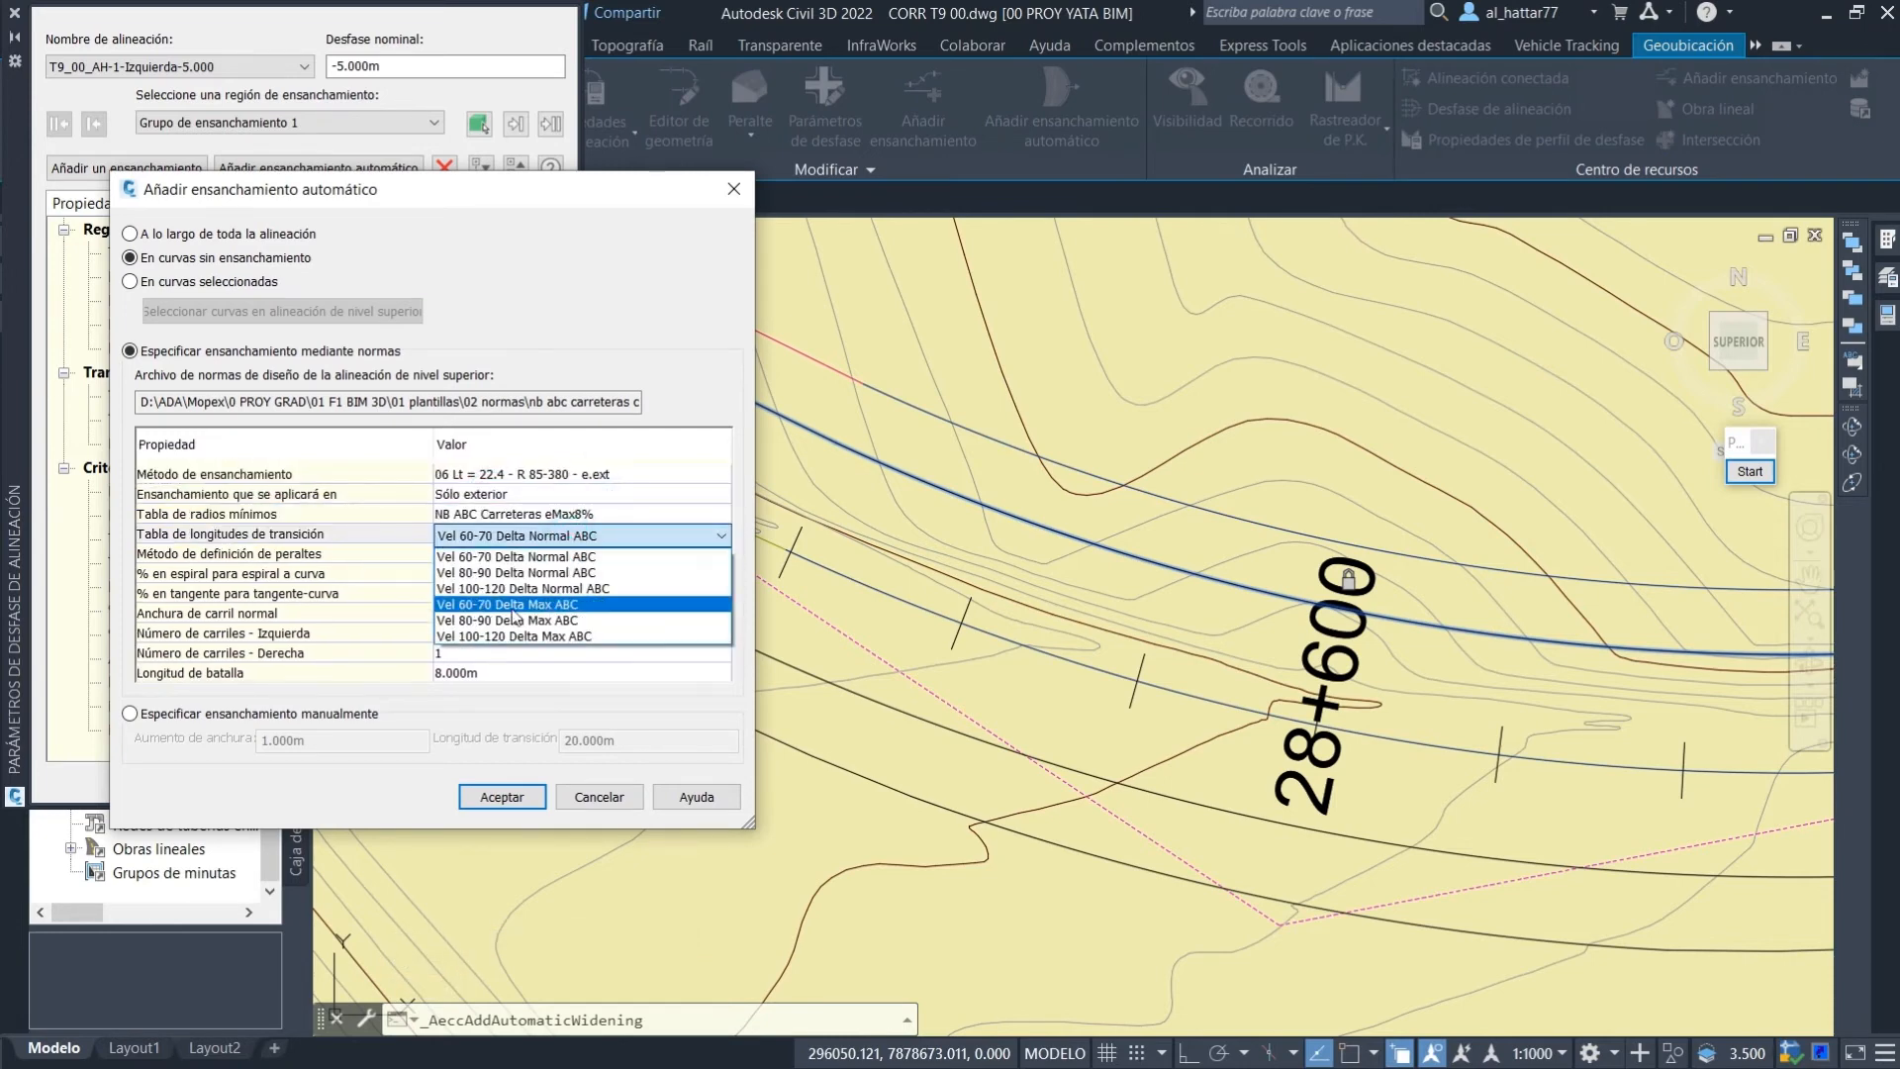
click(540, 612)
click(545, 553)
click(547, 623)
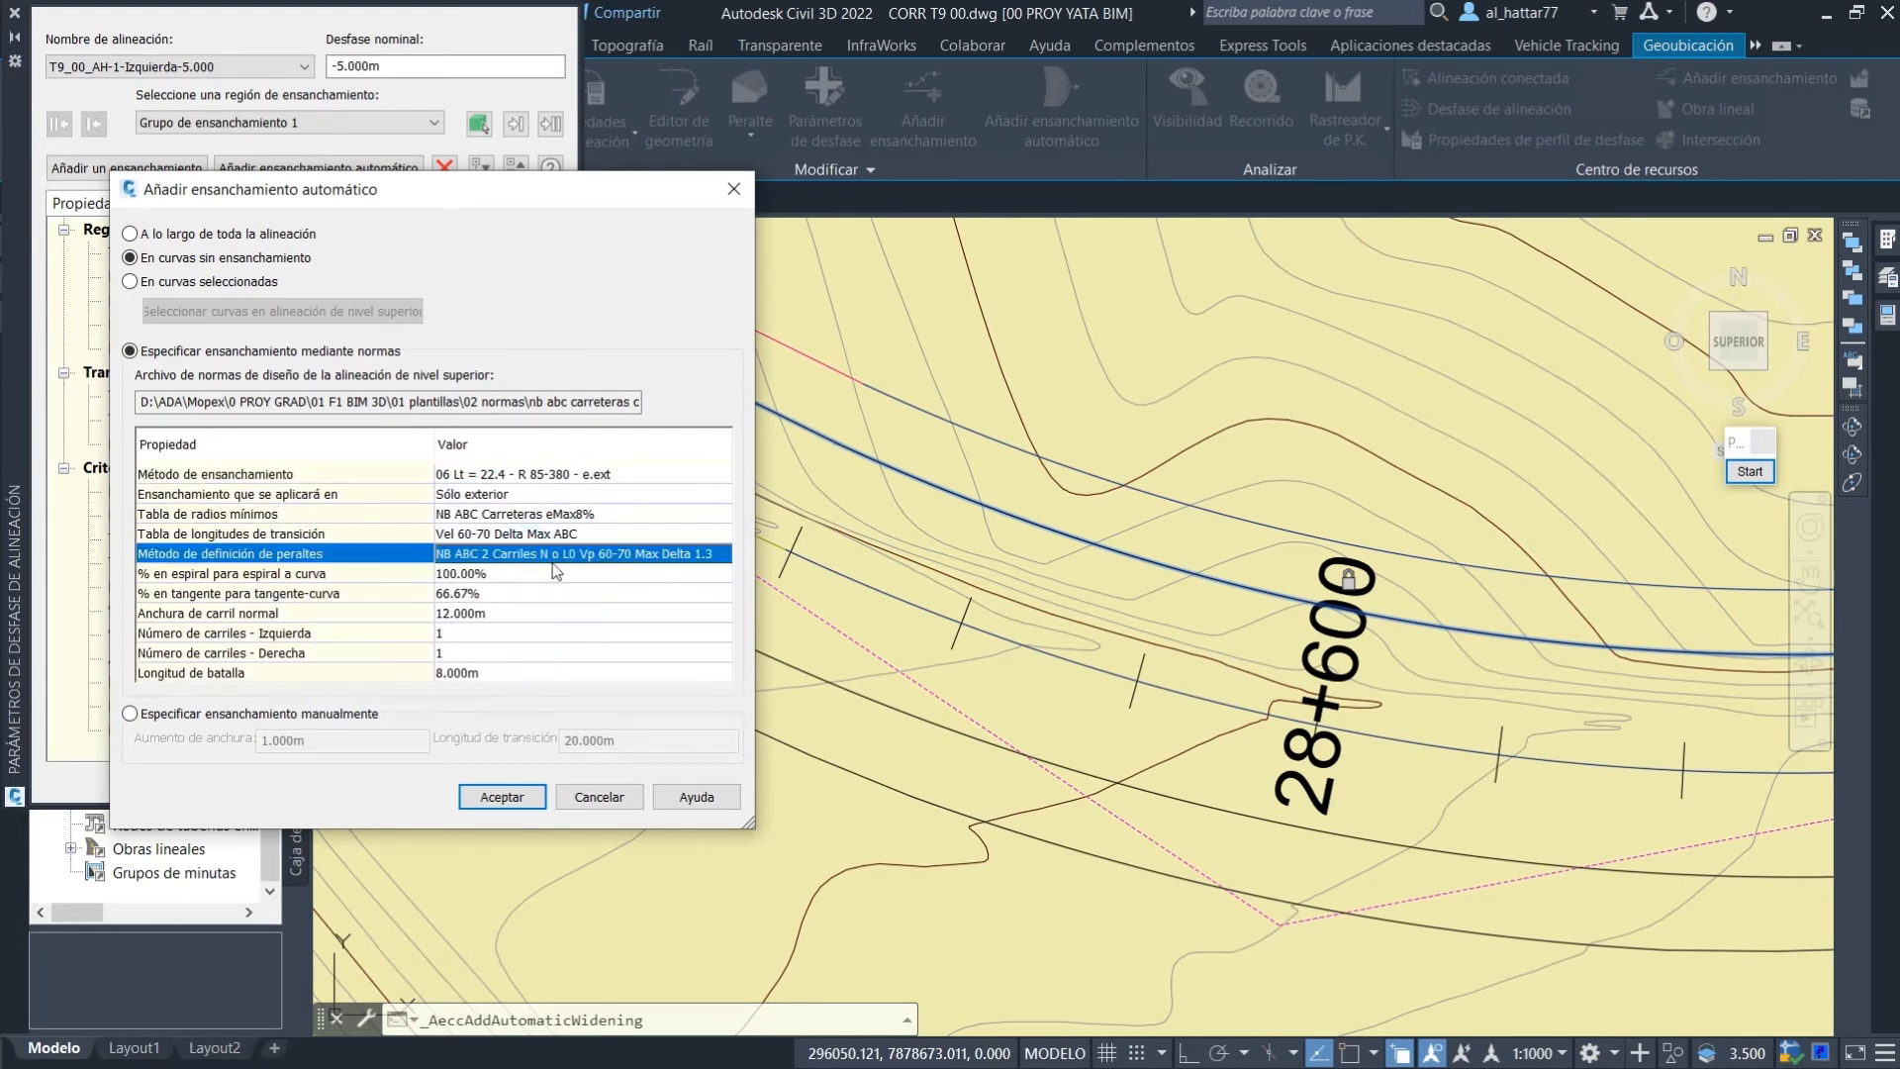
click(513, 592)
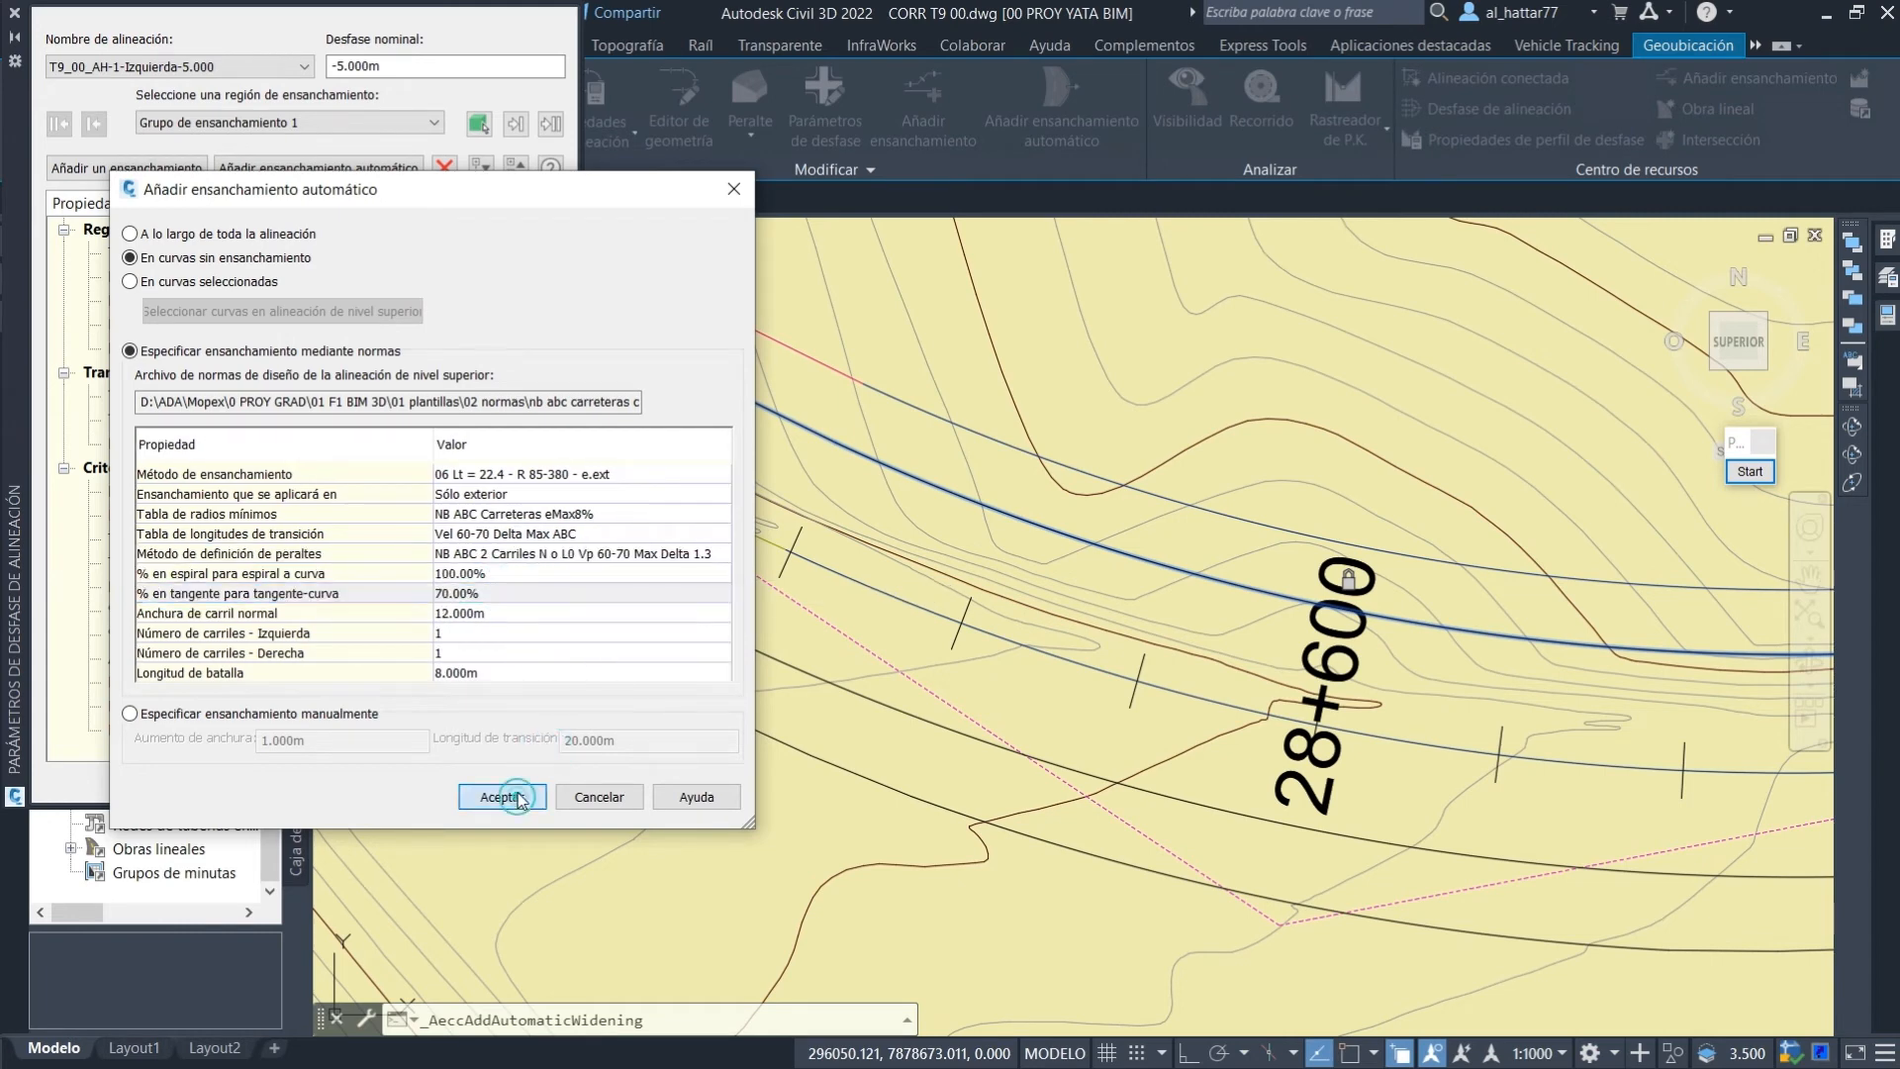
click(517, 797)
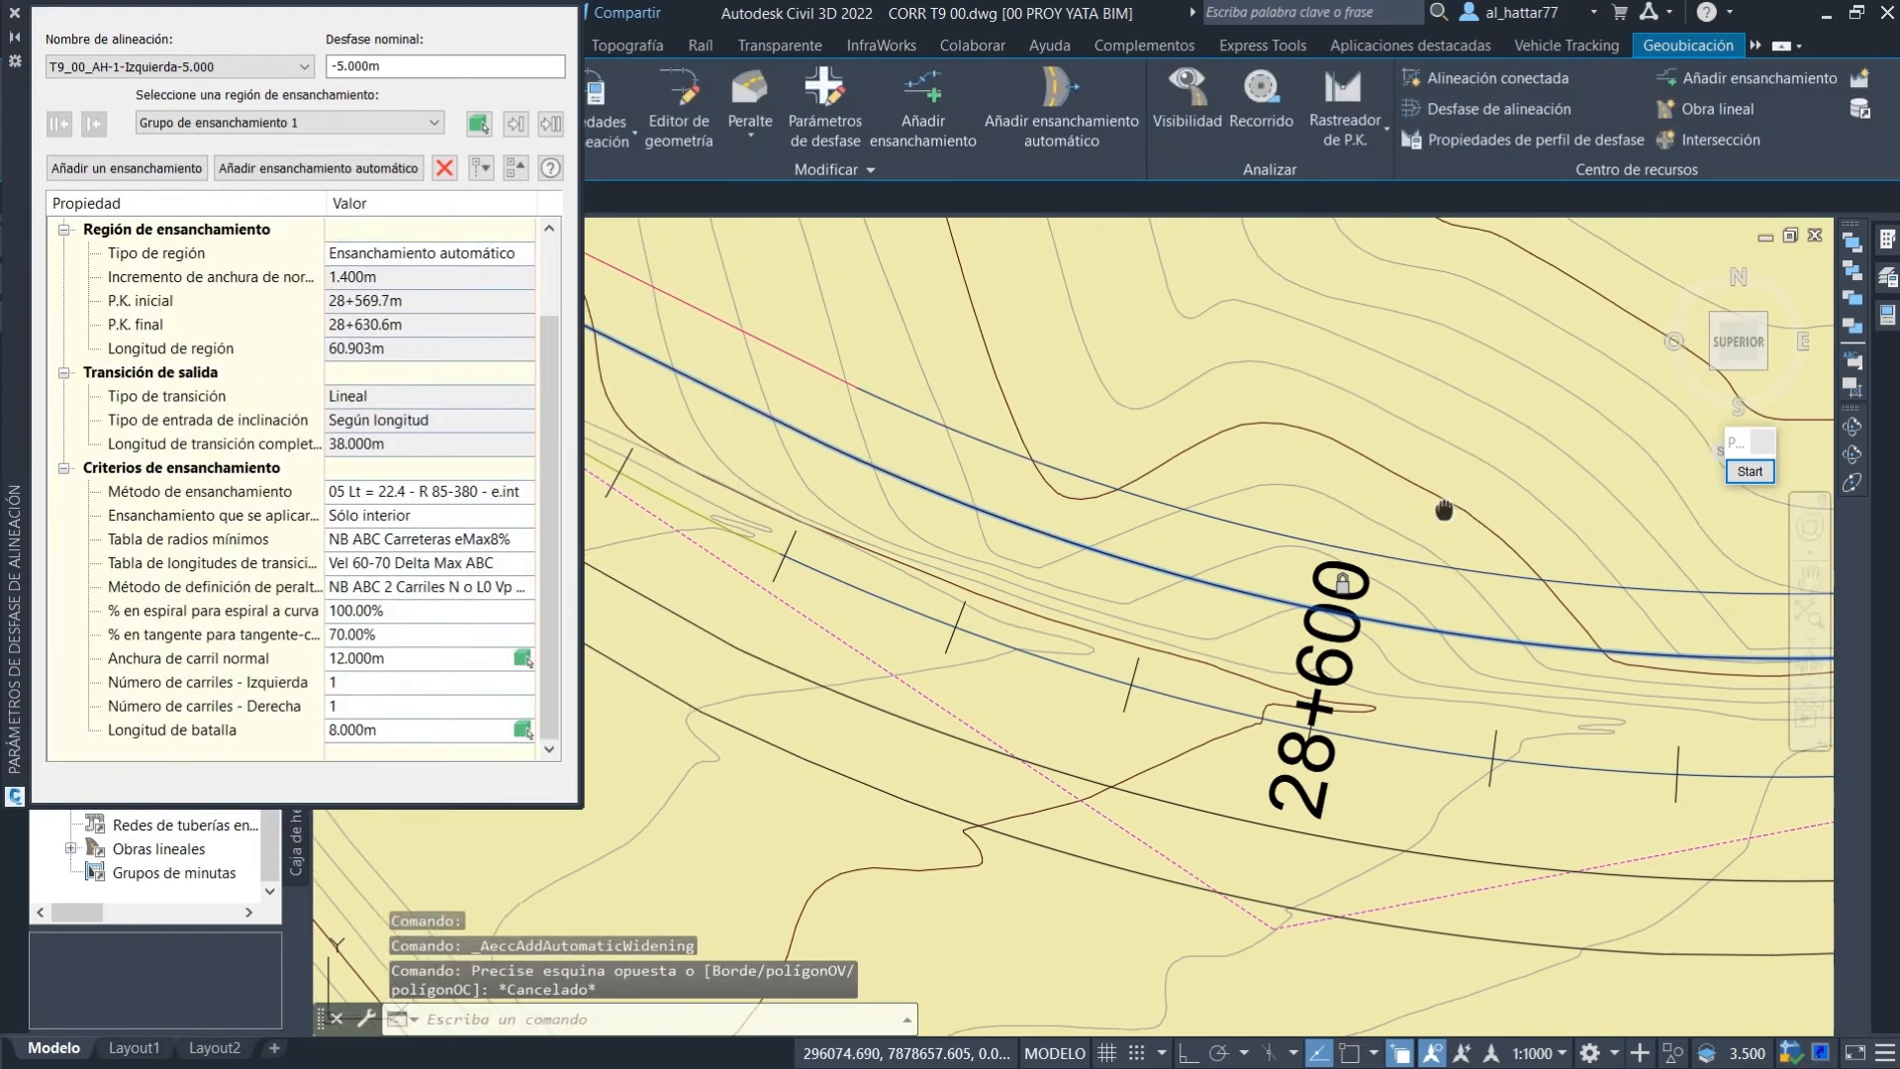
middle_drag(1443, 511, 1156, 486)
click(1111, 547)
click(1455, 108)
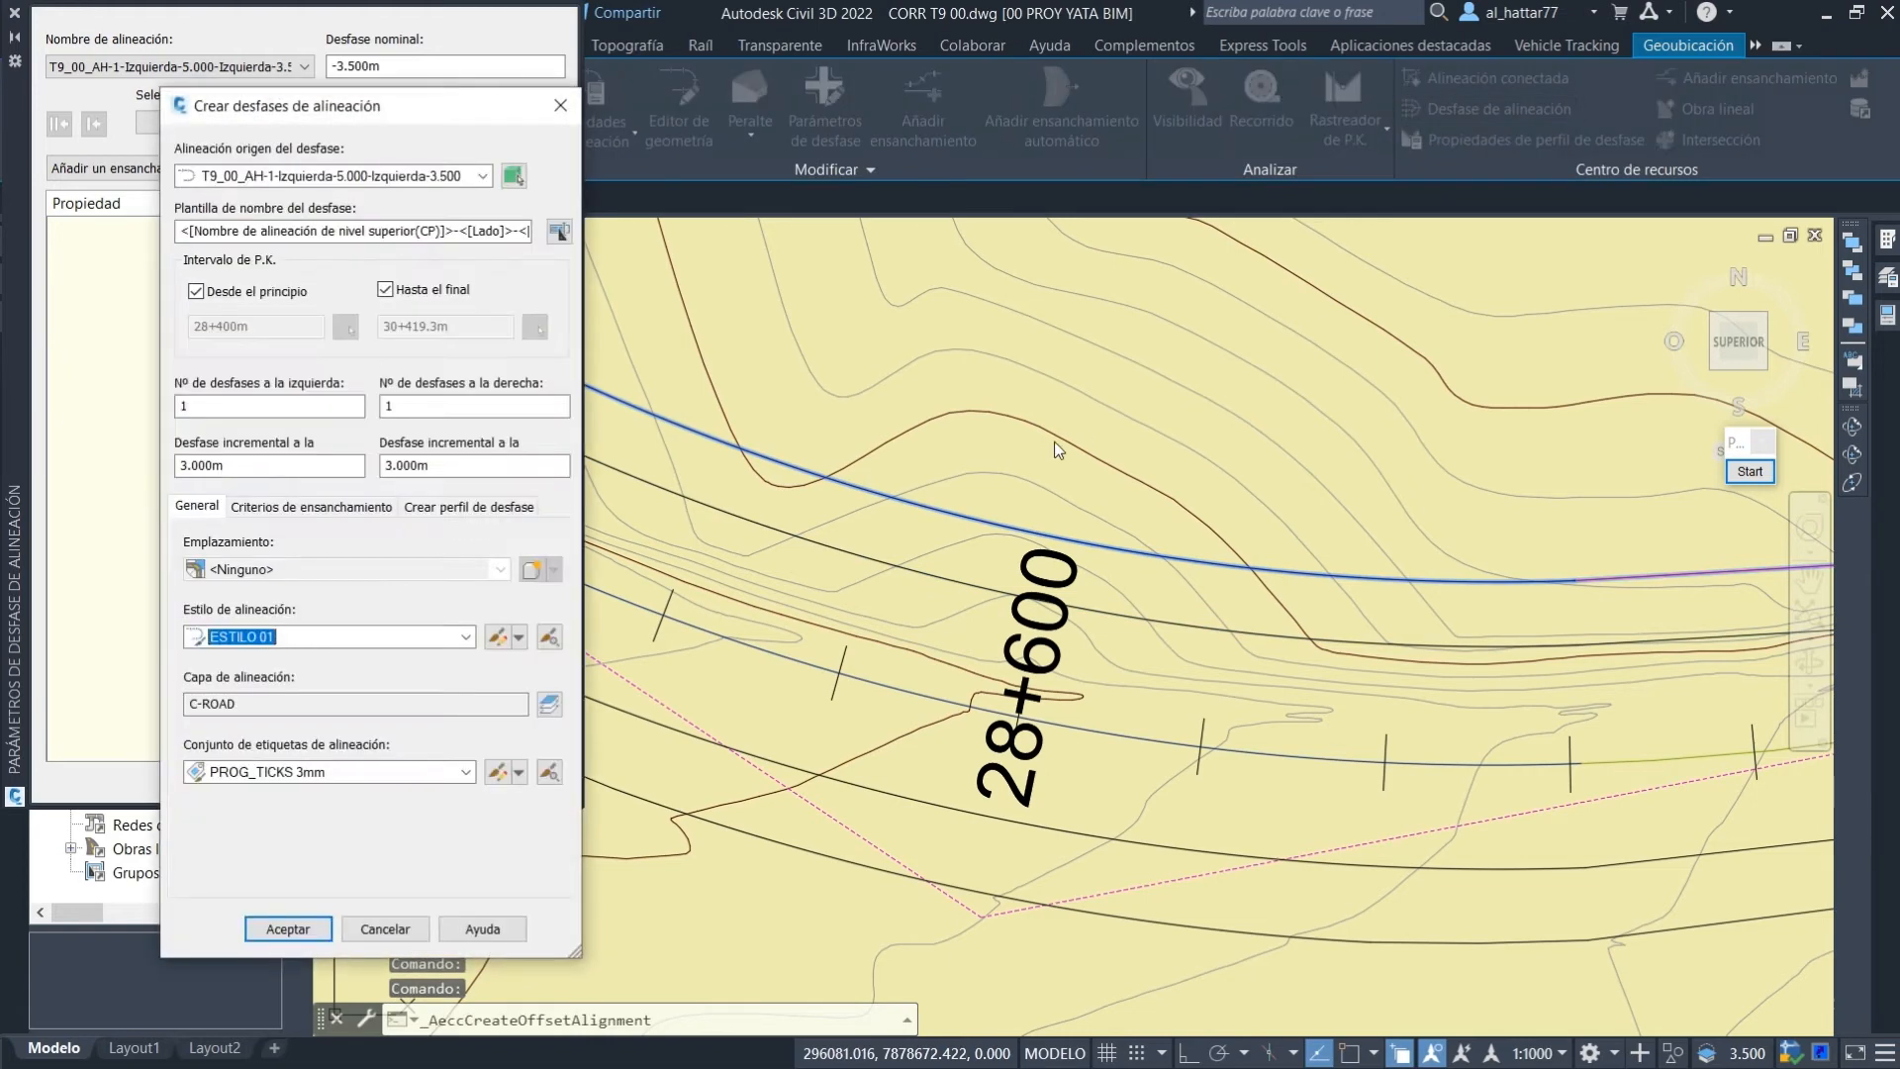
key(Escape)
click(15, 13)
key(Escape)
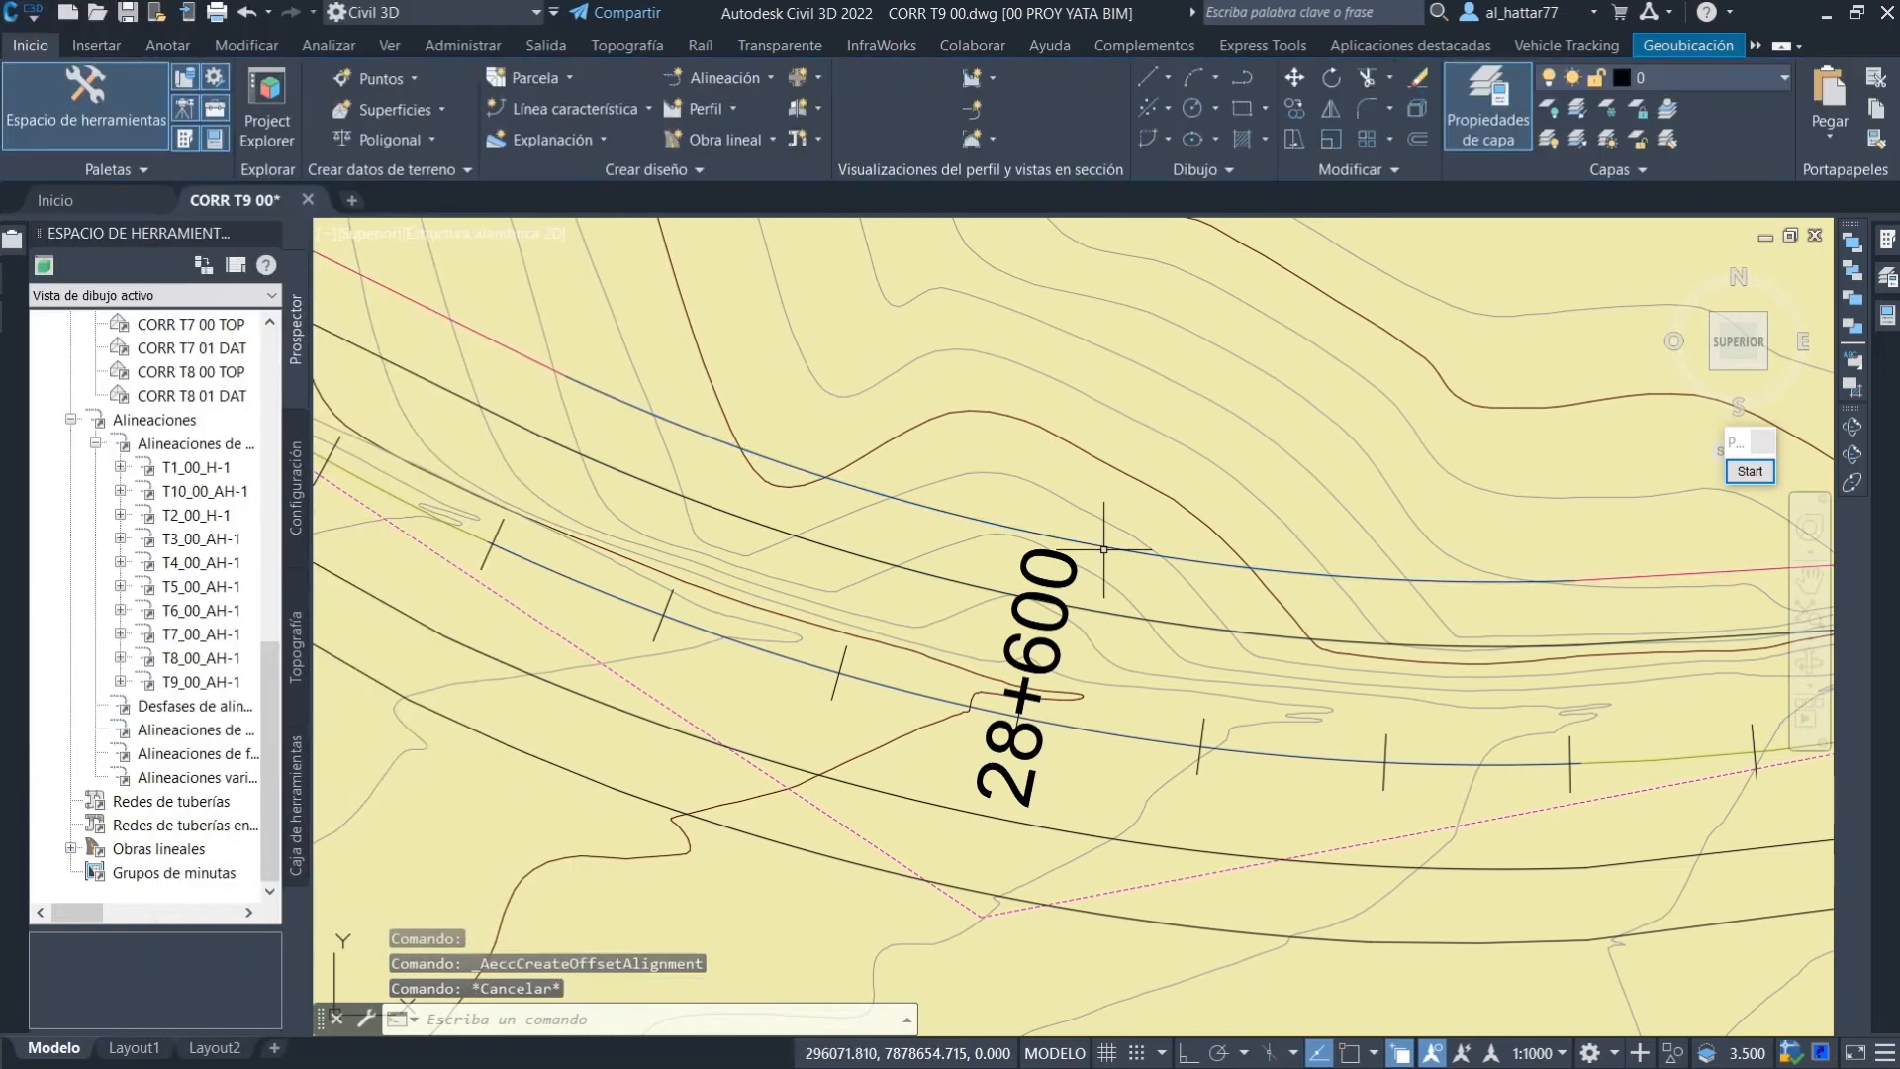
Start an automatic widening on the outer 3.5 m left offset using method 05 Lt = 22.4 - R 85-380 - e.int and radius table NB ABC Carreteras eMax8%.
click(1112, 548)
click(1073, 120)
click(597, 476)
click(595, 520)
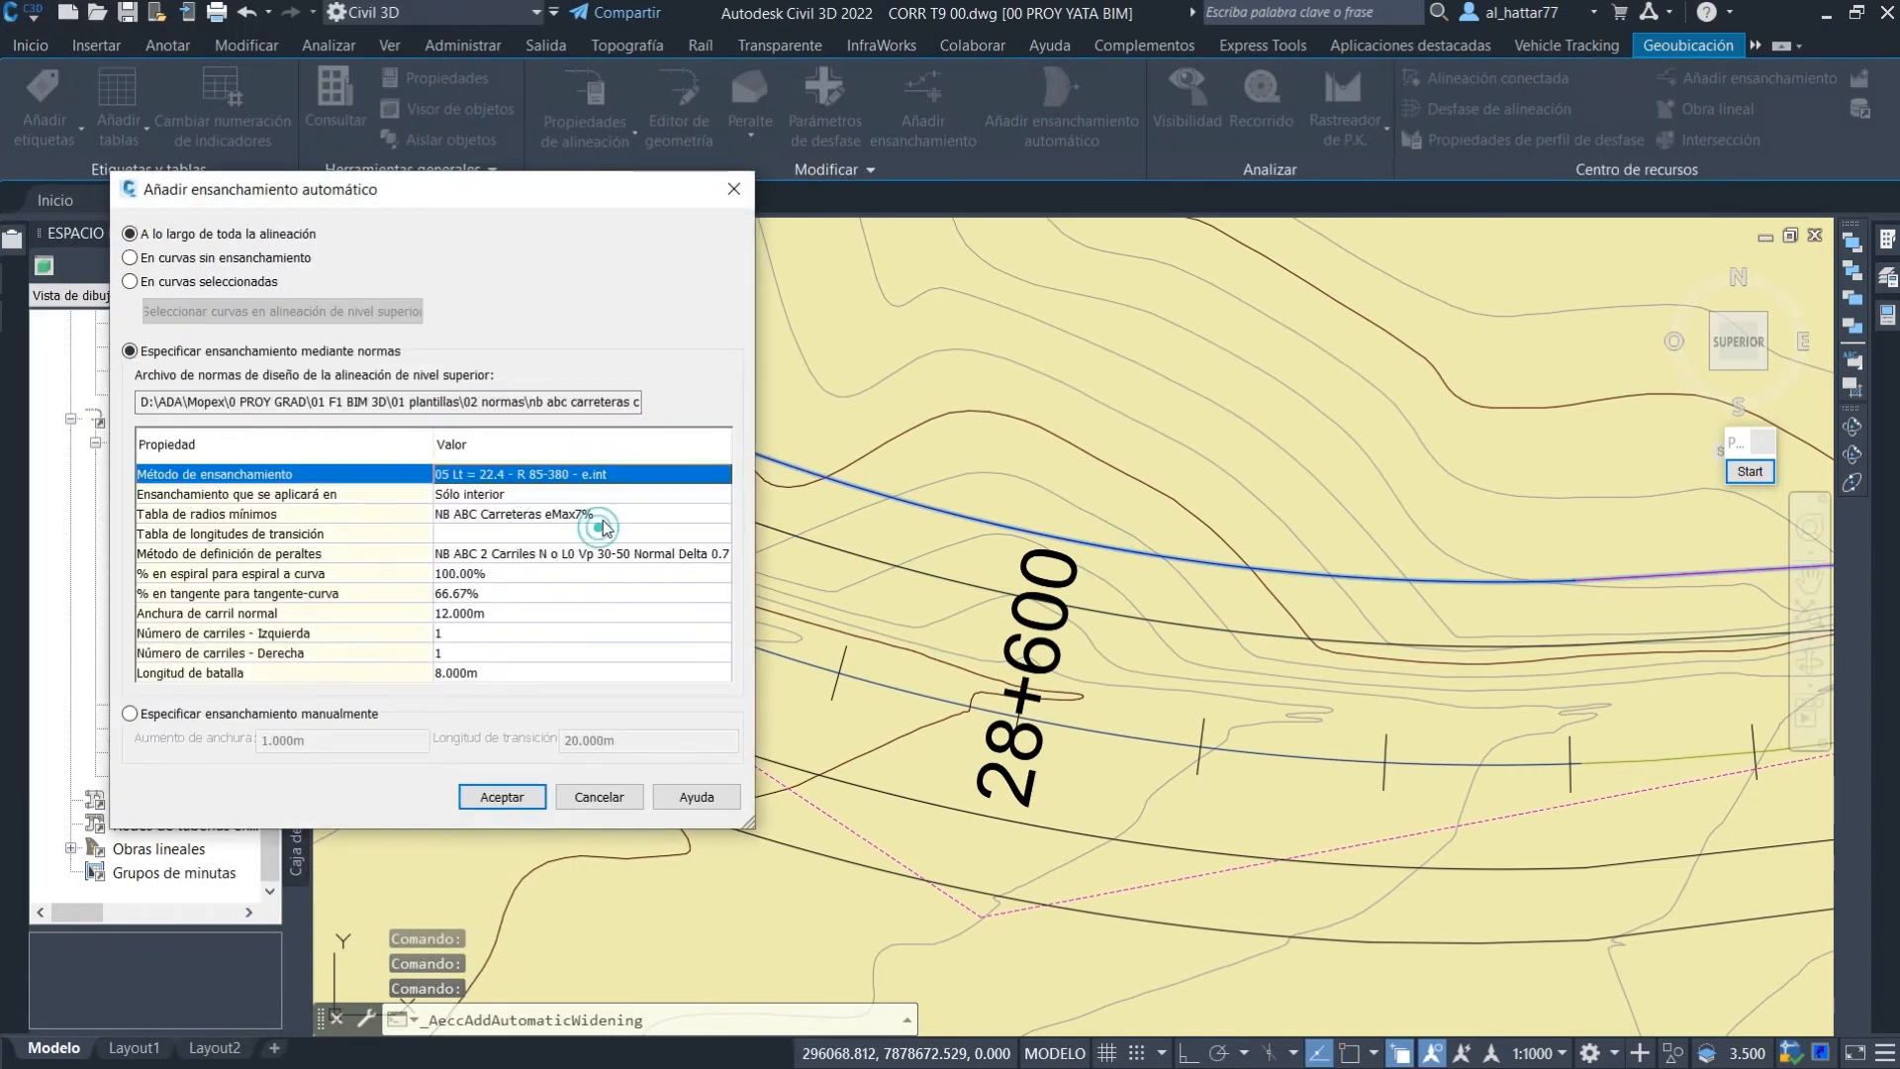
click(519, 493)
click(580, 521)
Apply the outer left offset's inside widening with Vel 60-70 Delta Max ABC, superelevation Vp 60-70 Max Delta 1.3 and 70% on the tangent.
click(584, 533)
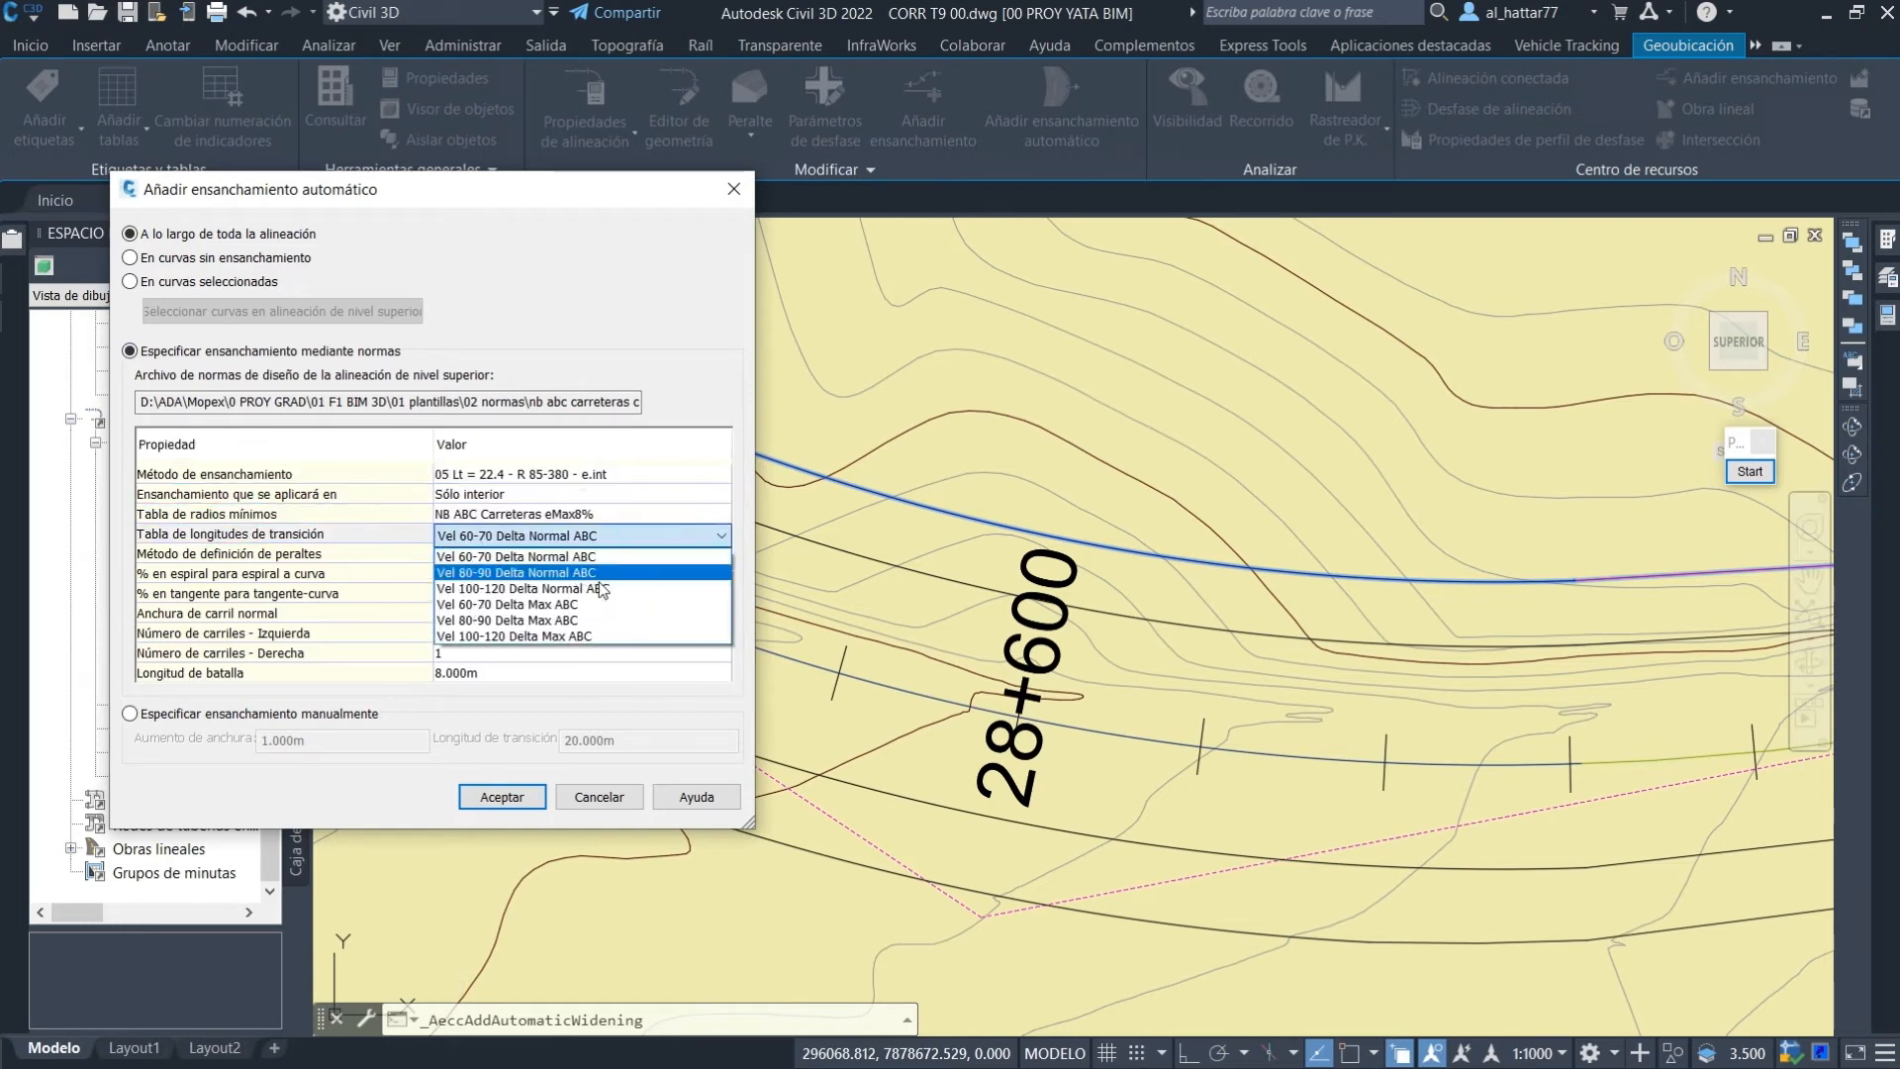
click(495, 604)
click(584, 553)
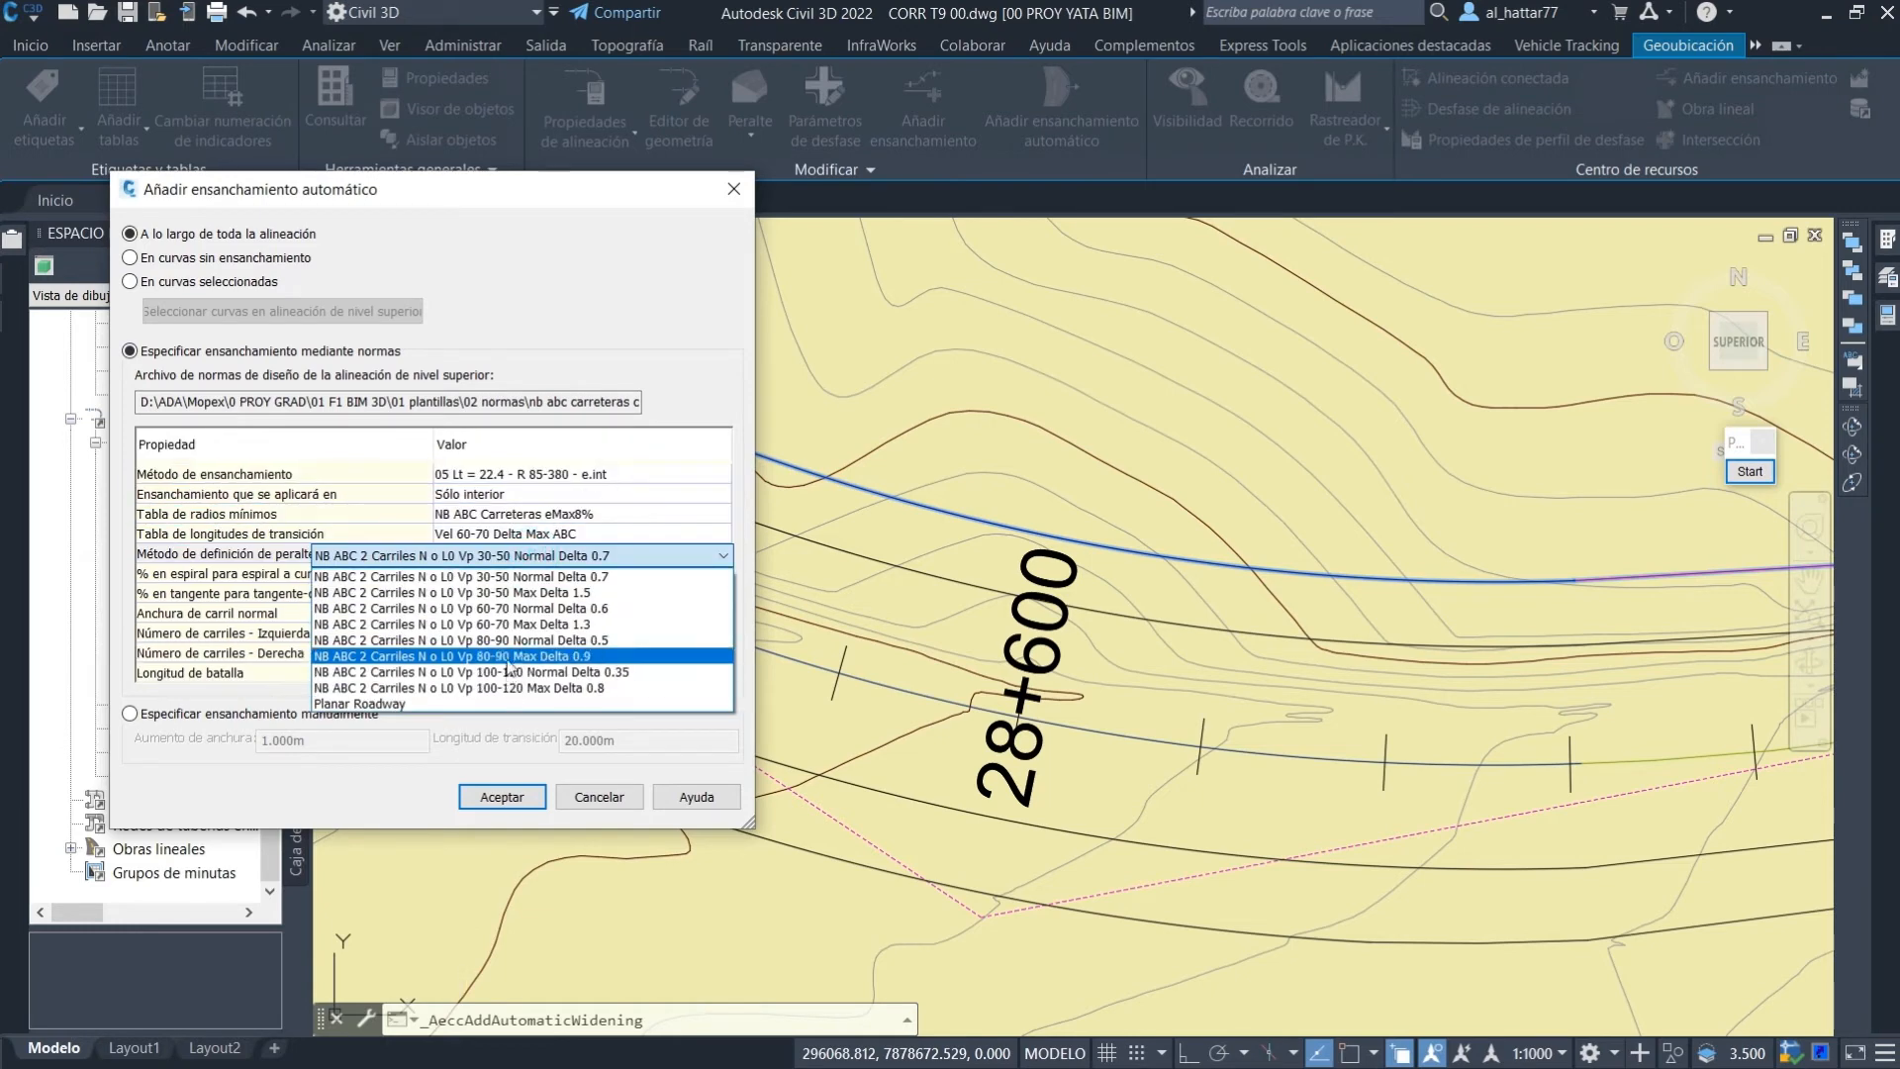
click(548, 626)
click(536, 597)
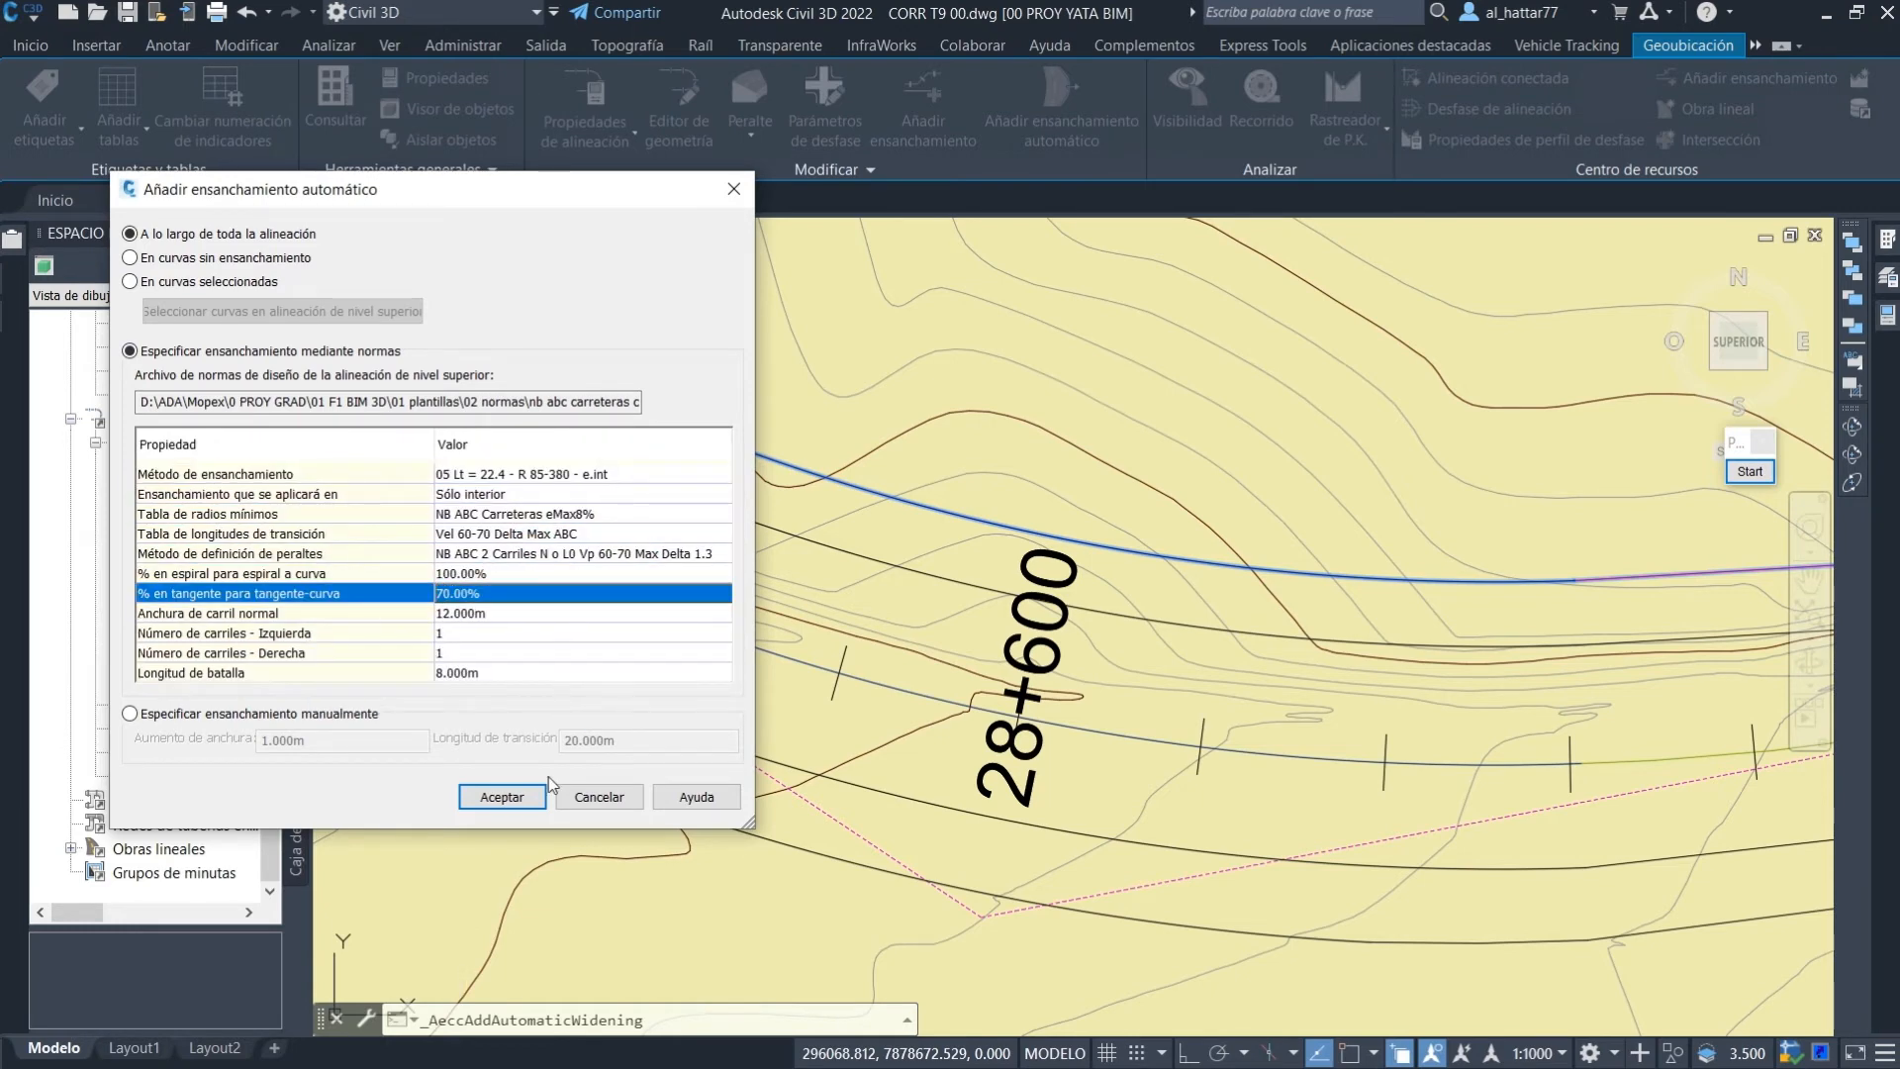
click(504, 797)
Configure another widening on it for curves without widening, outside only, using method 06 Lt = 22.4 - R 85-380 - e.ext and NB ABC Carreteras eMax8%.
click(1063, 111)
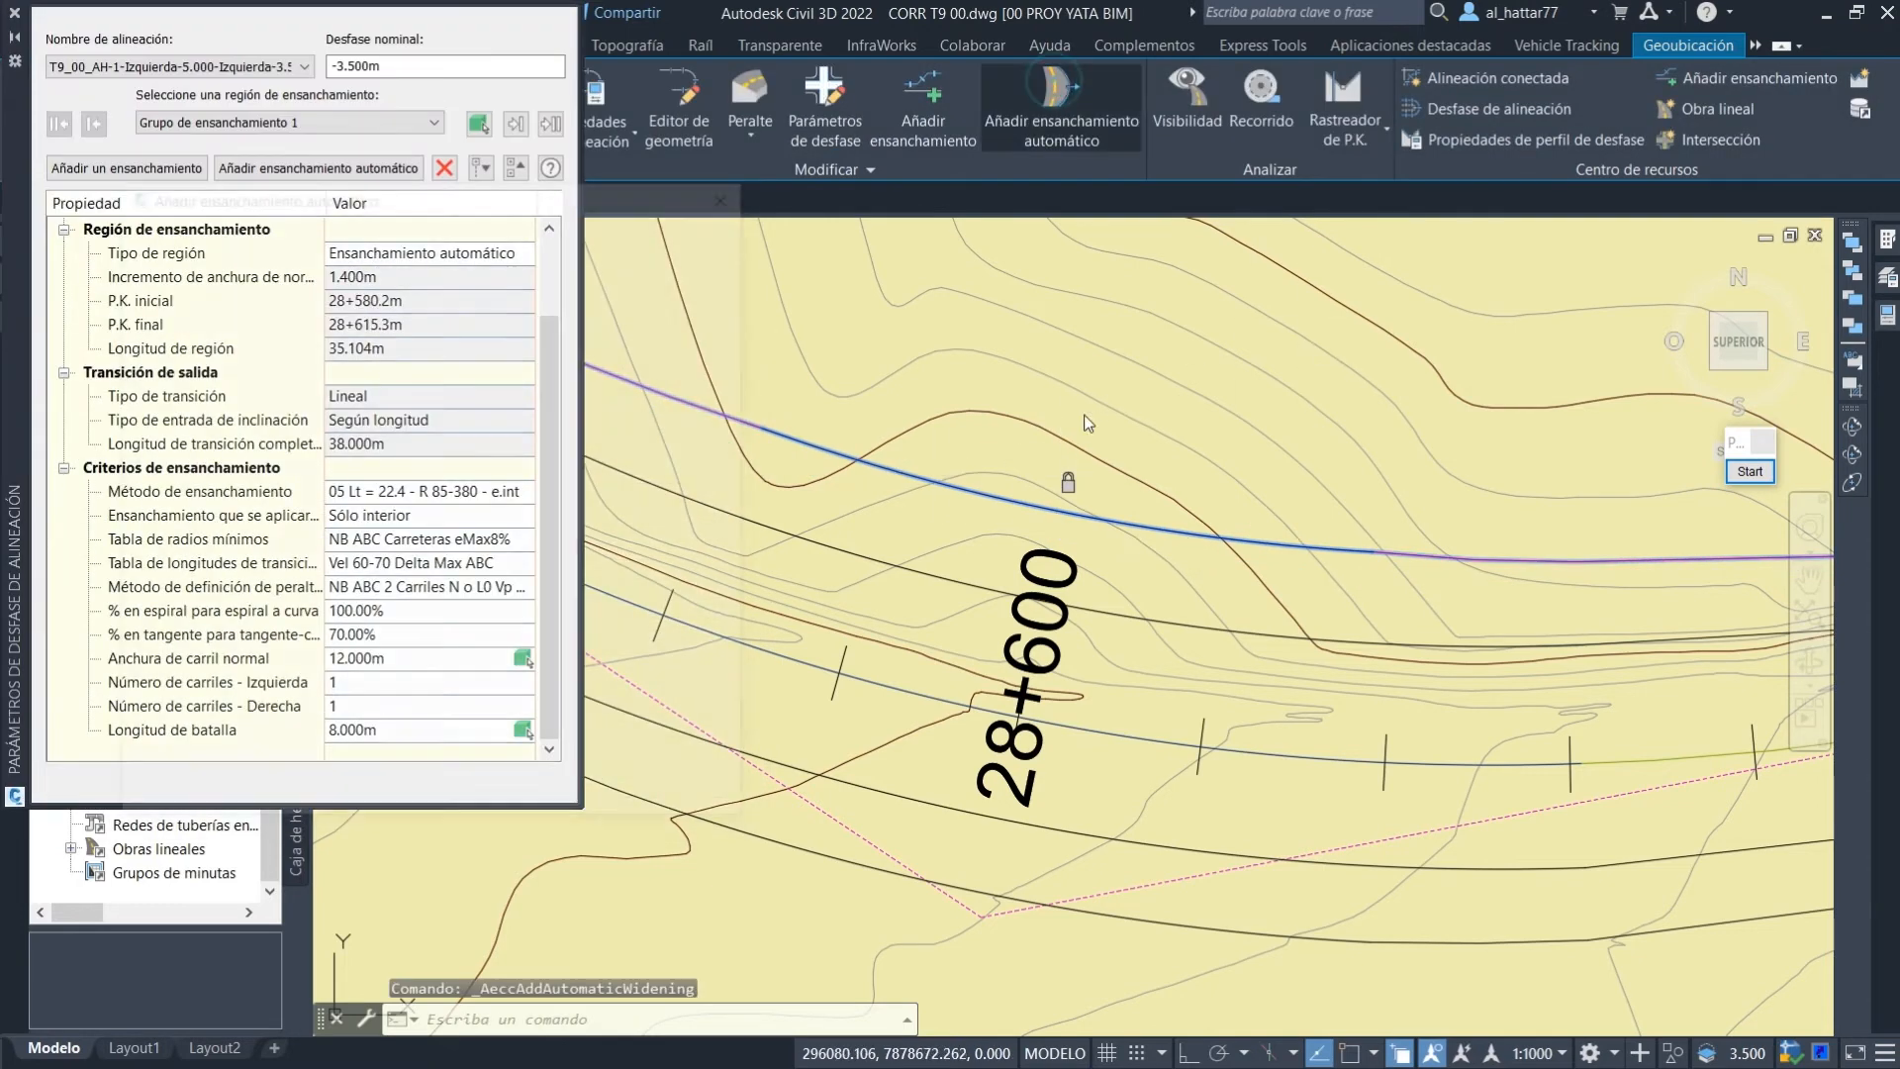
click(607, 485)
click(554, 495)
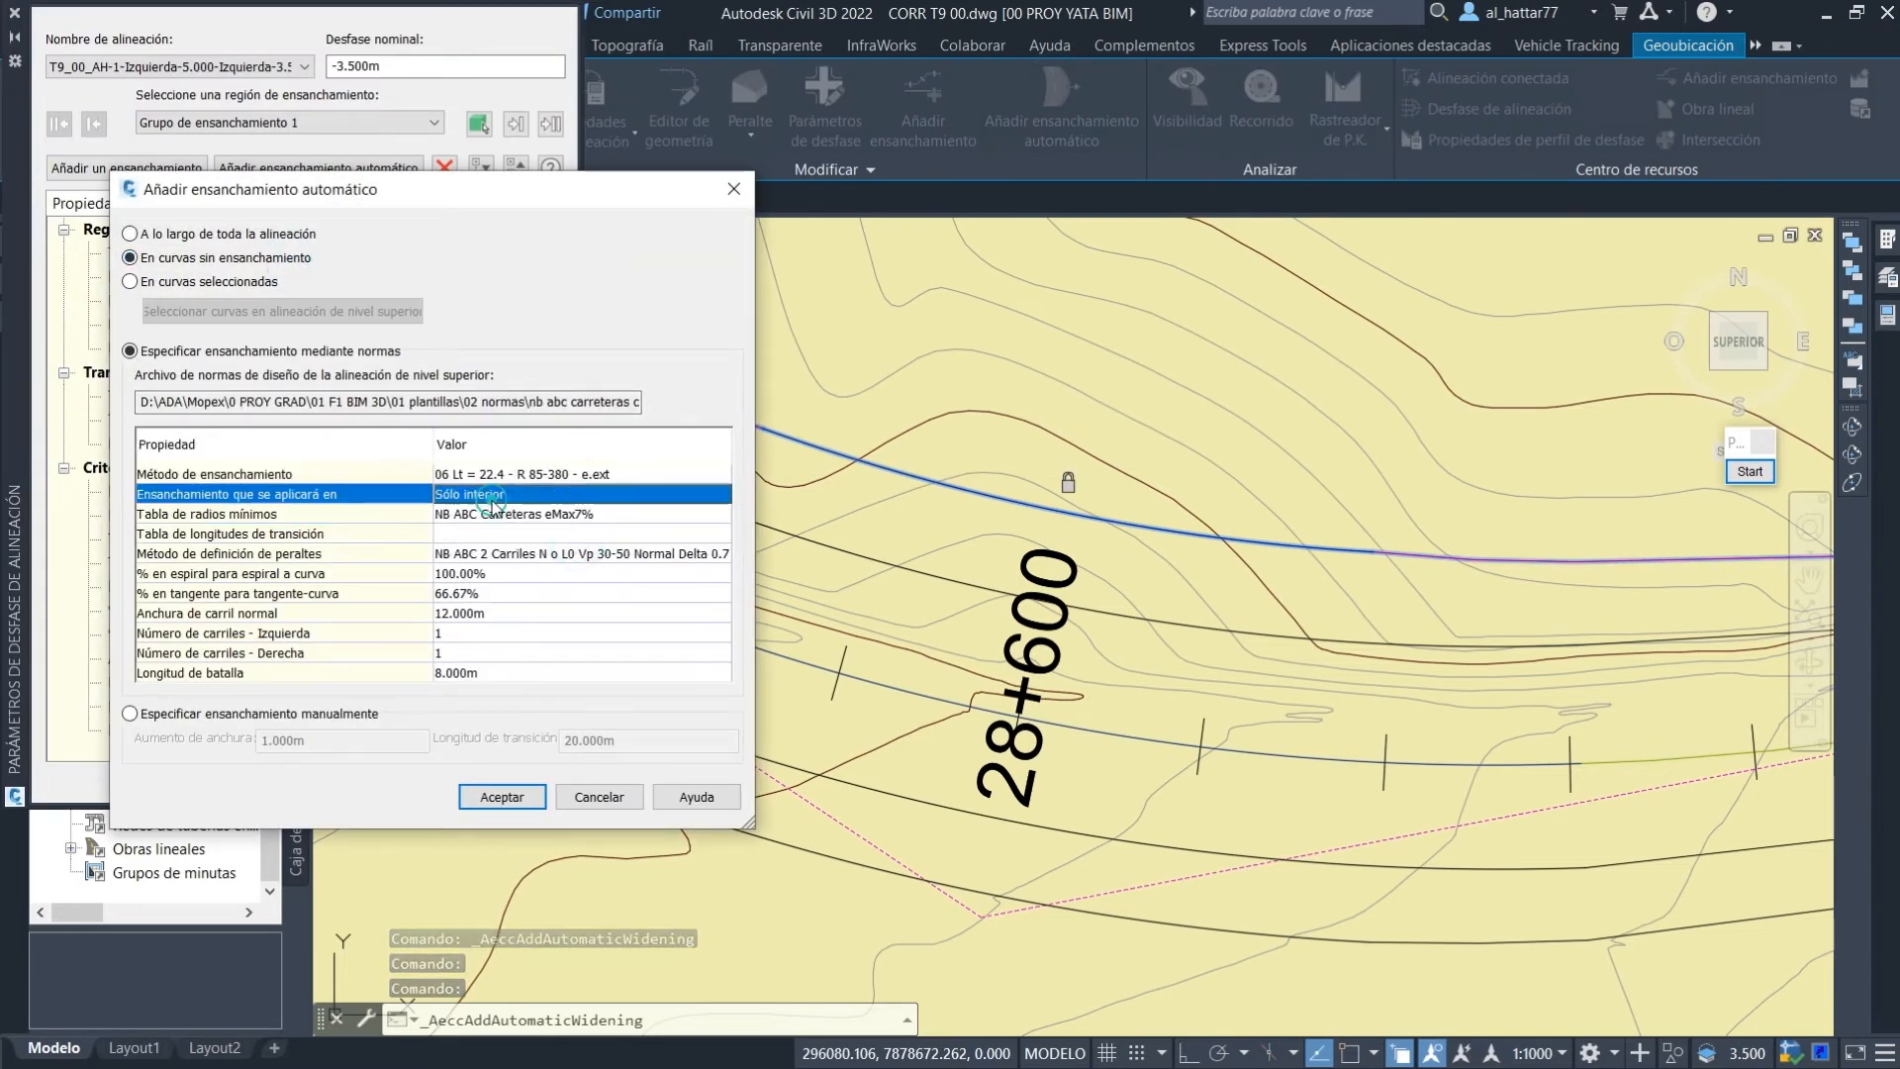
click(554, 494)
click(552, 516)
click(564, 552)
Choose Vel 60-70 Delta Max ABC transitions and superelevation method Vp 60-70 Max Delta 1.3, enter the tangent percentage and apply the outside widening.
click(564, 534)
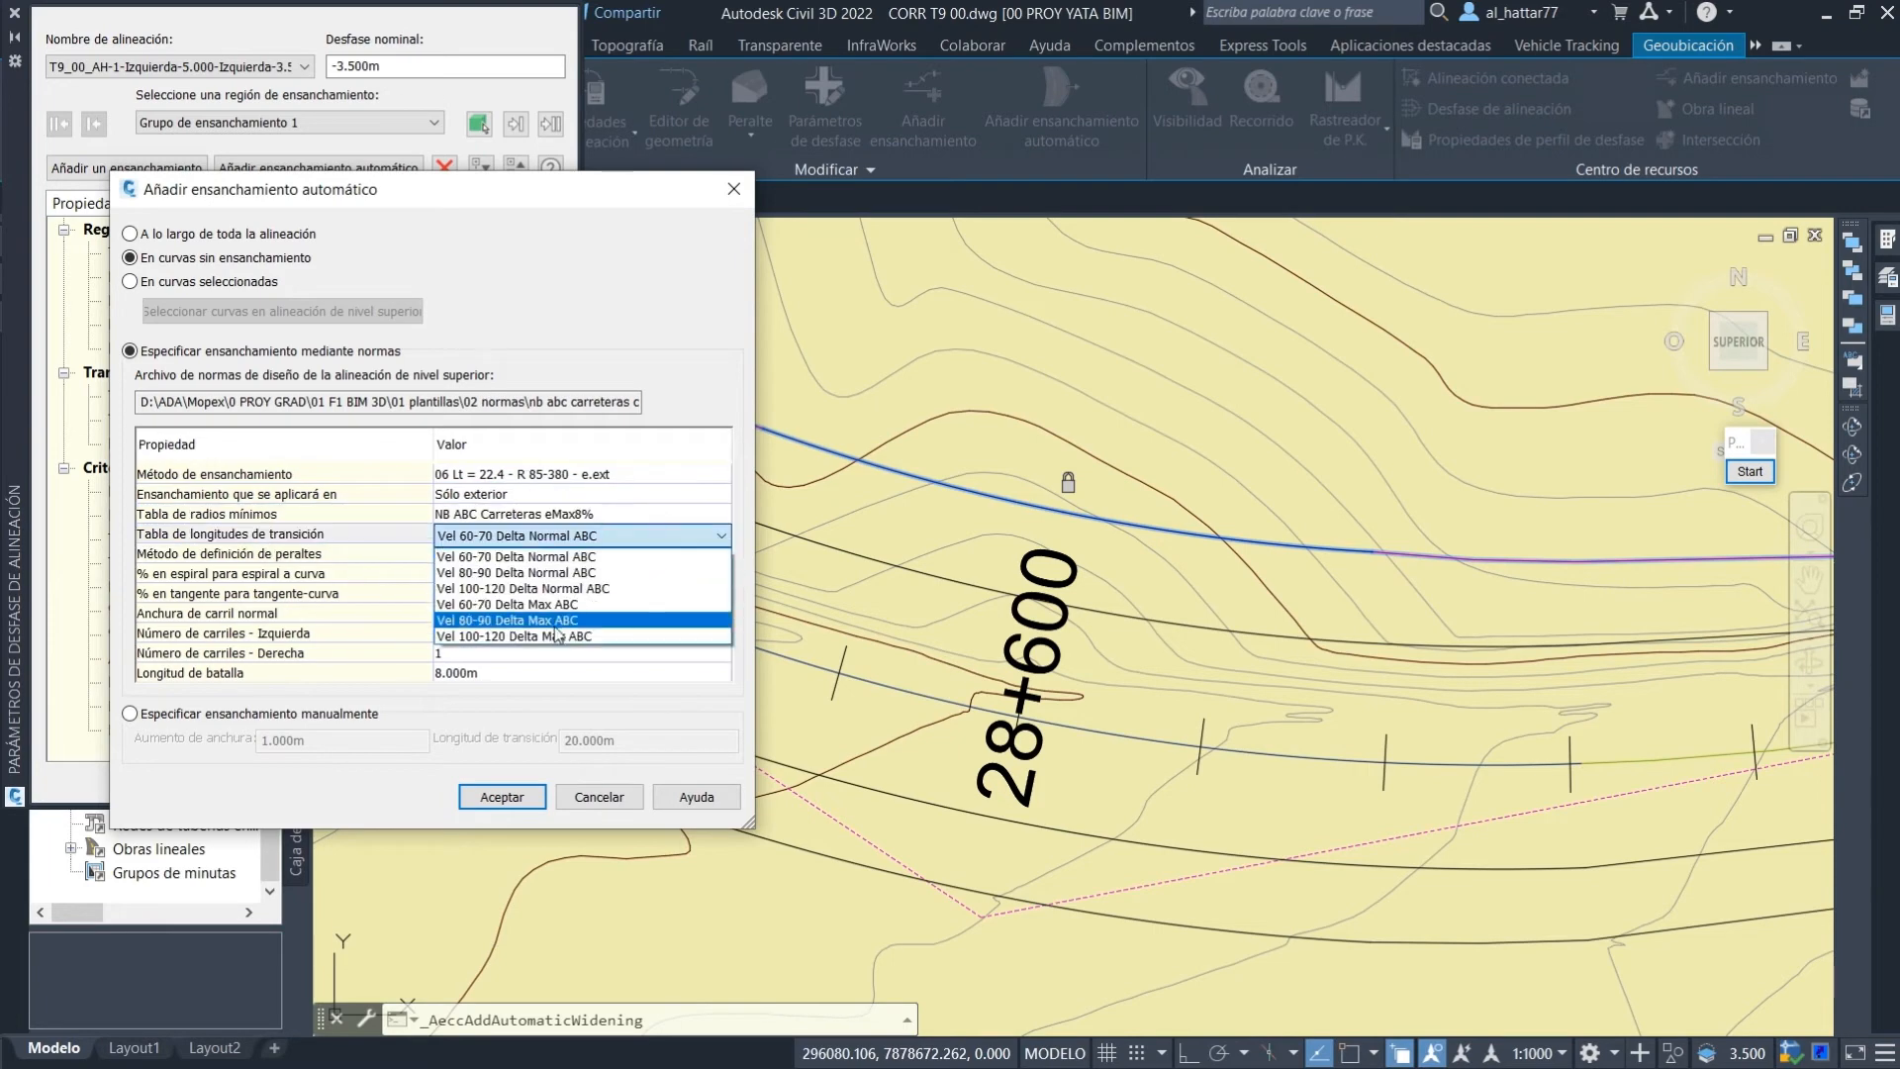
click(529, 617)
click(509, 555)
click(499, 625)
click(505, 594)
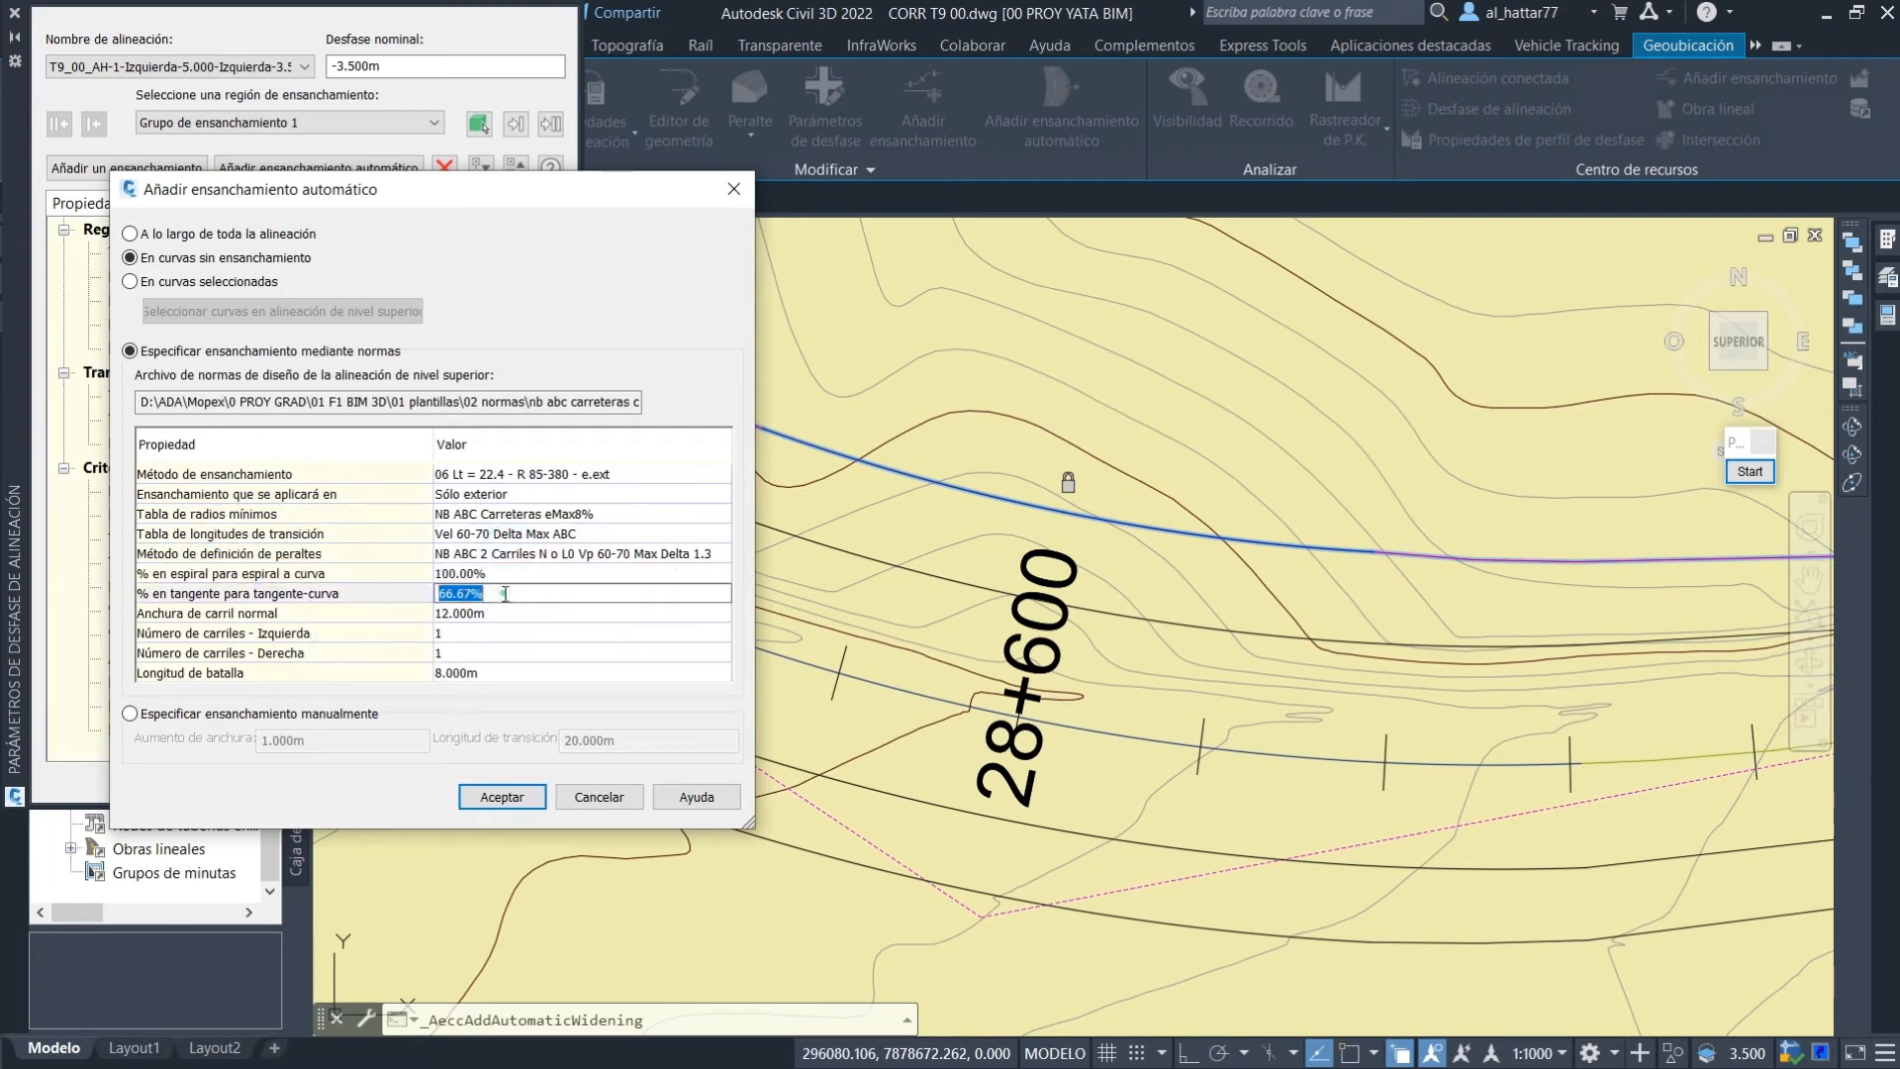
key(Return)
click(528, 802)
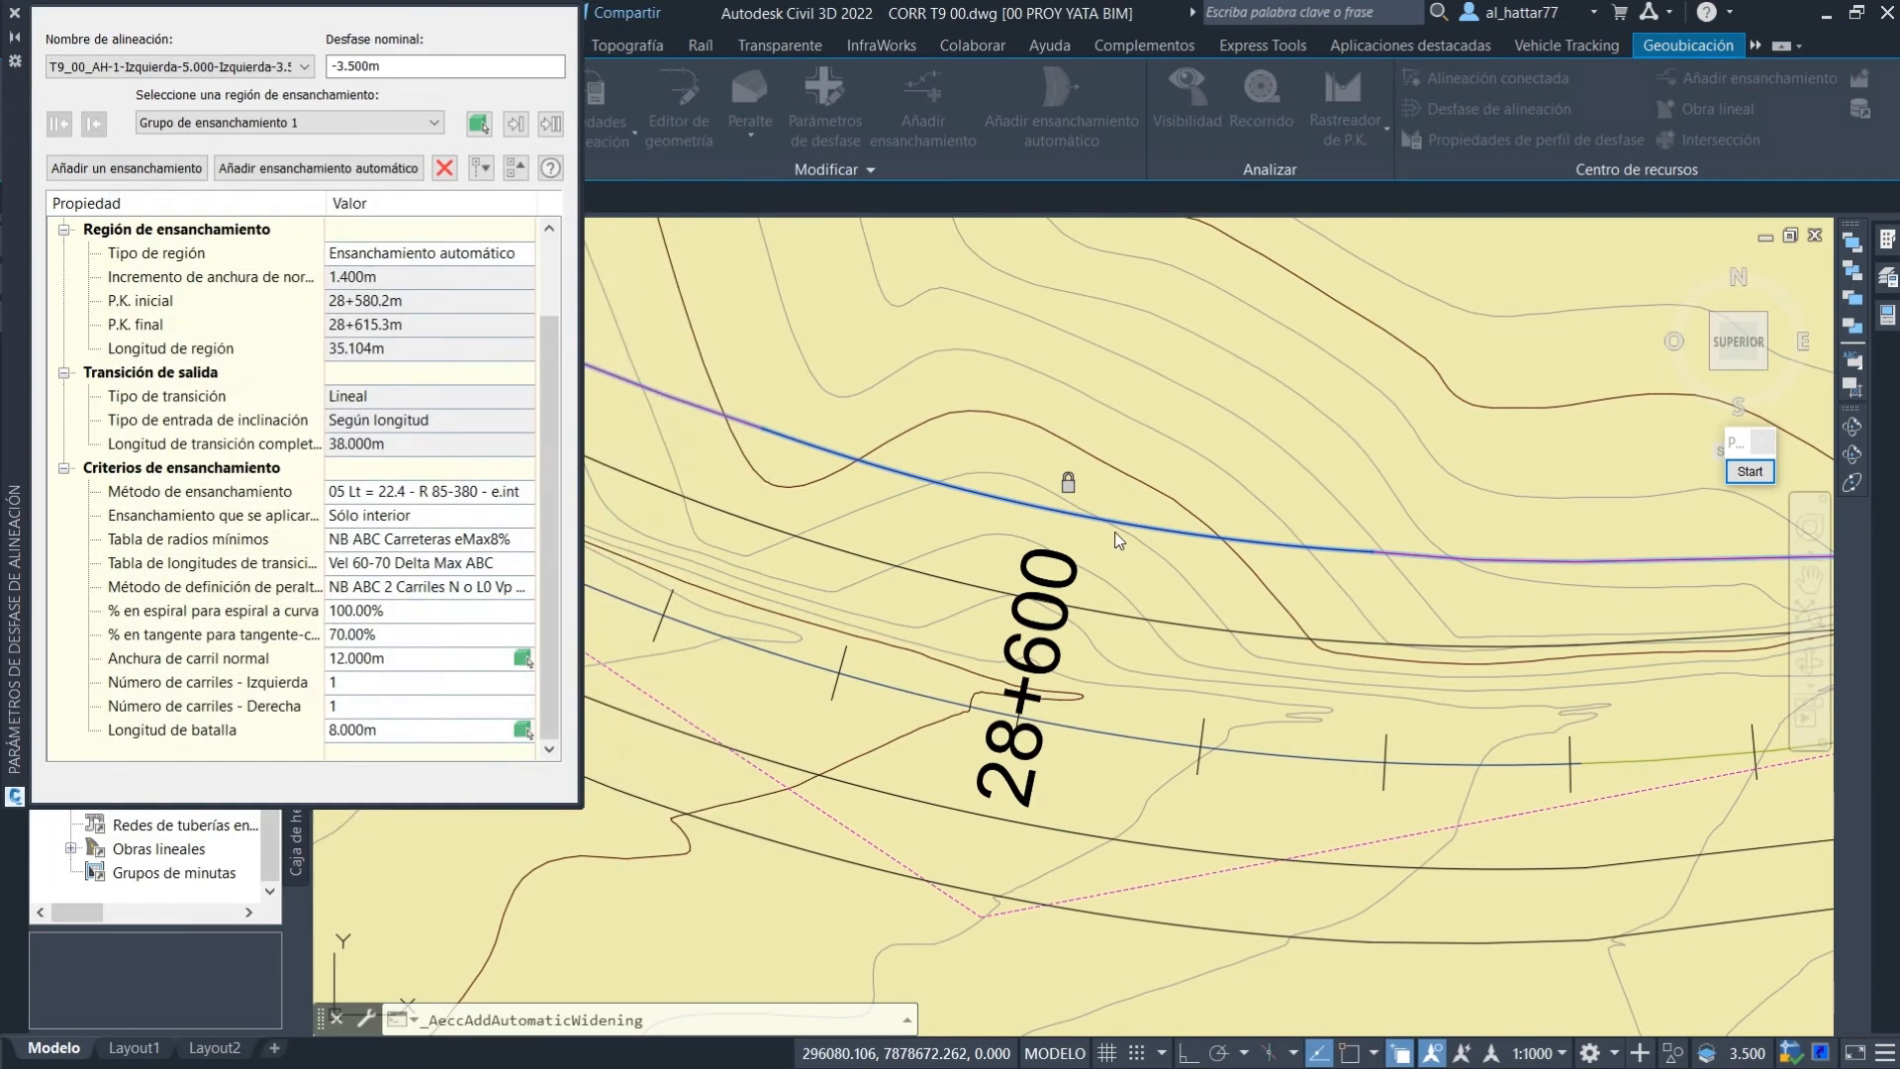
click(15, 13)
key(Escape)
Close the offset parameters and add multiple-segment labels to the central alignment T9_00_AH-1.
scroll(955, 562, down, 5)
middle_drag(887, 526, 983, 515)
scroll(1000, 564, up, 5)
click(878, 596)
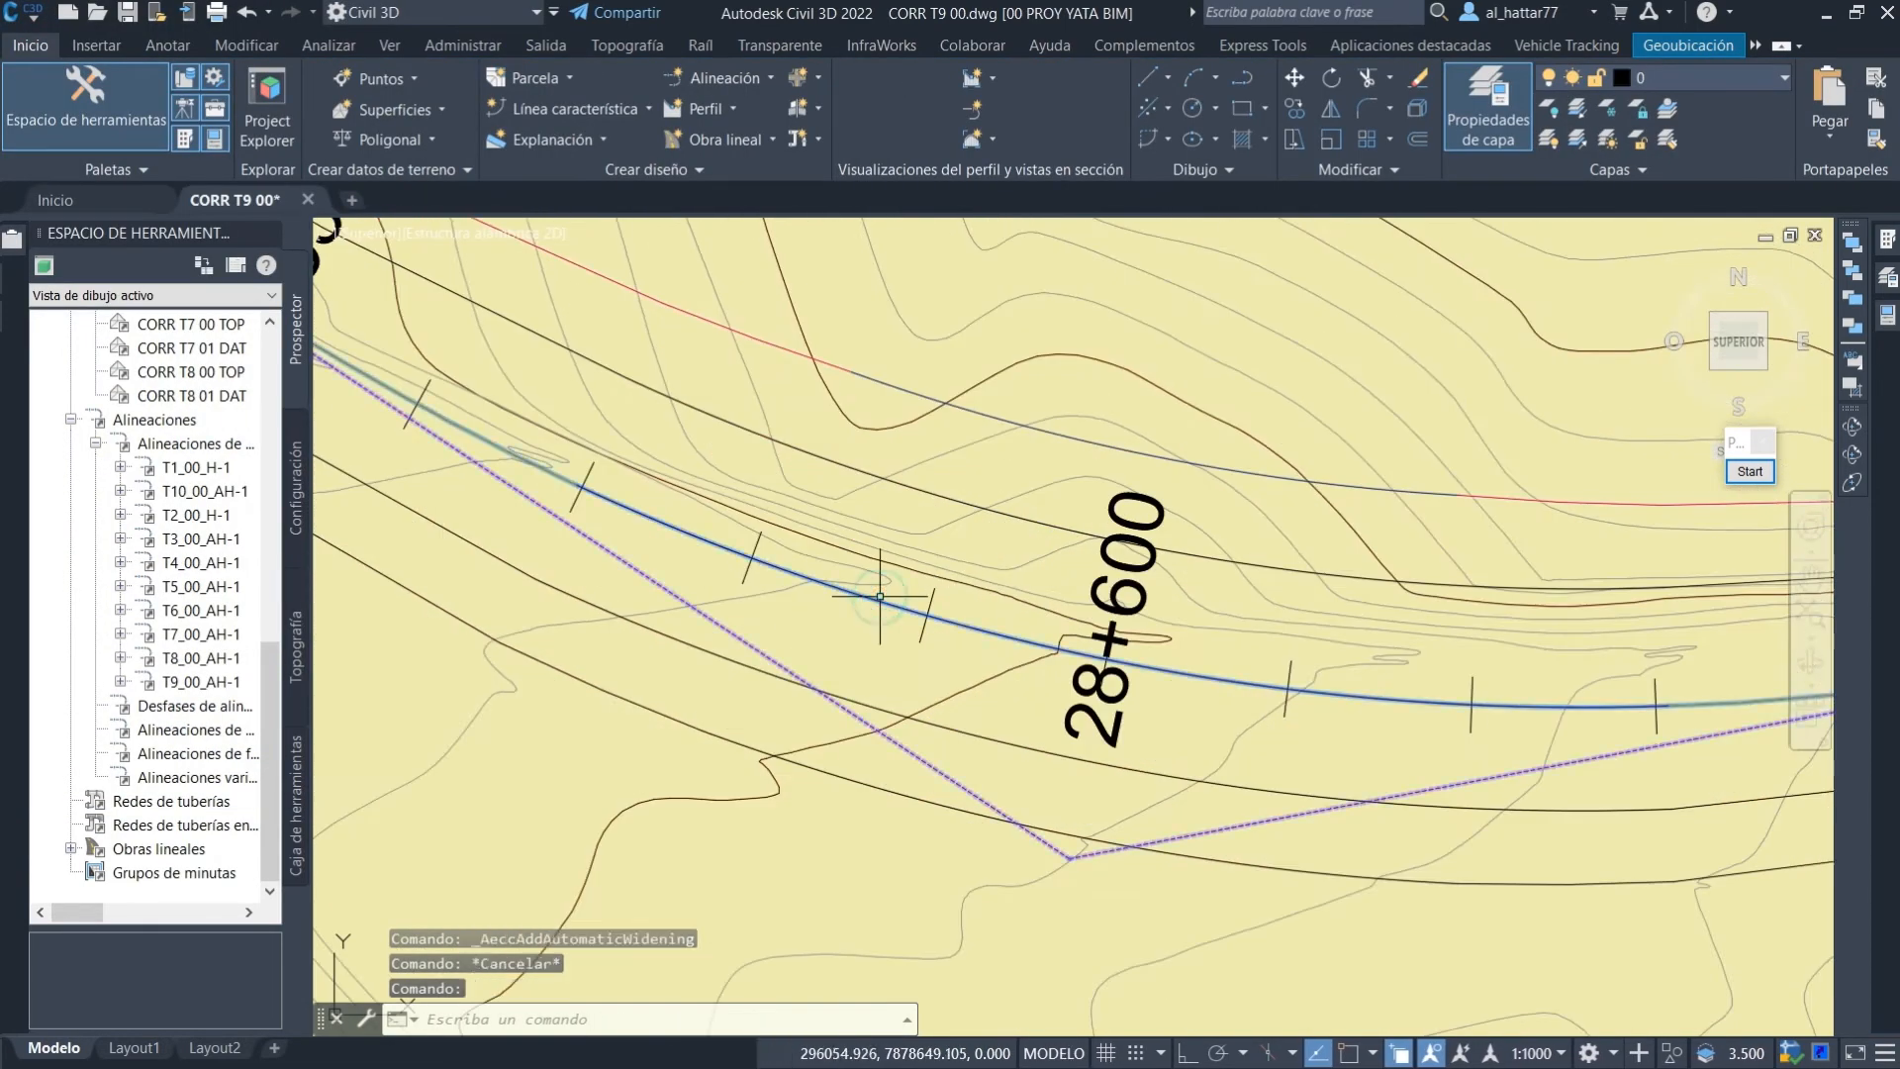
key(Escape)
click(167, 44)
click(45, 119)
mouse_move(119, 289)
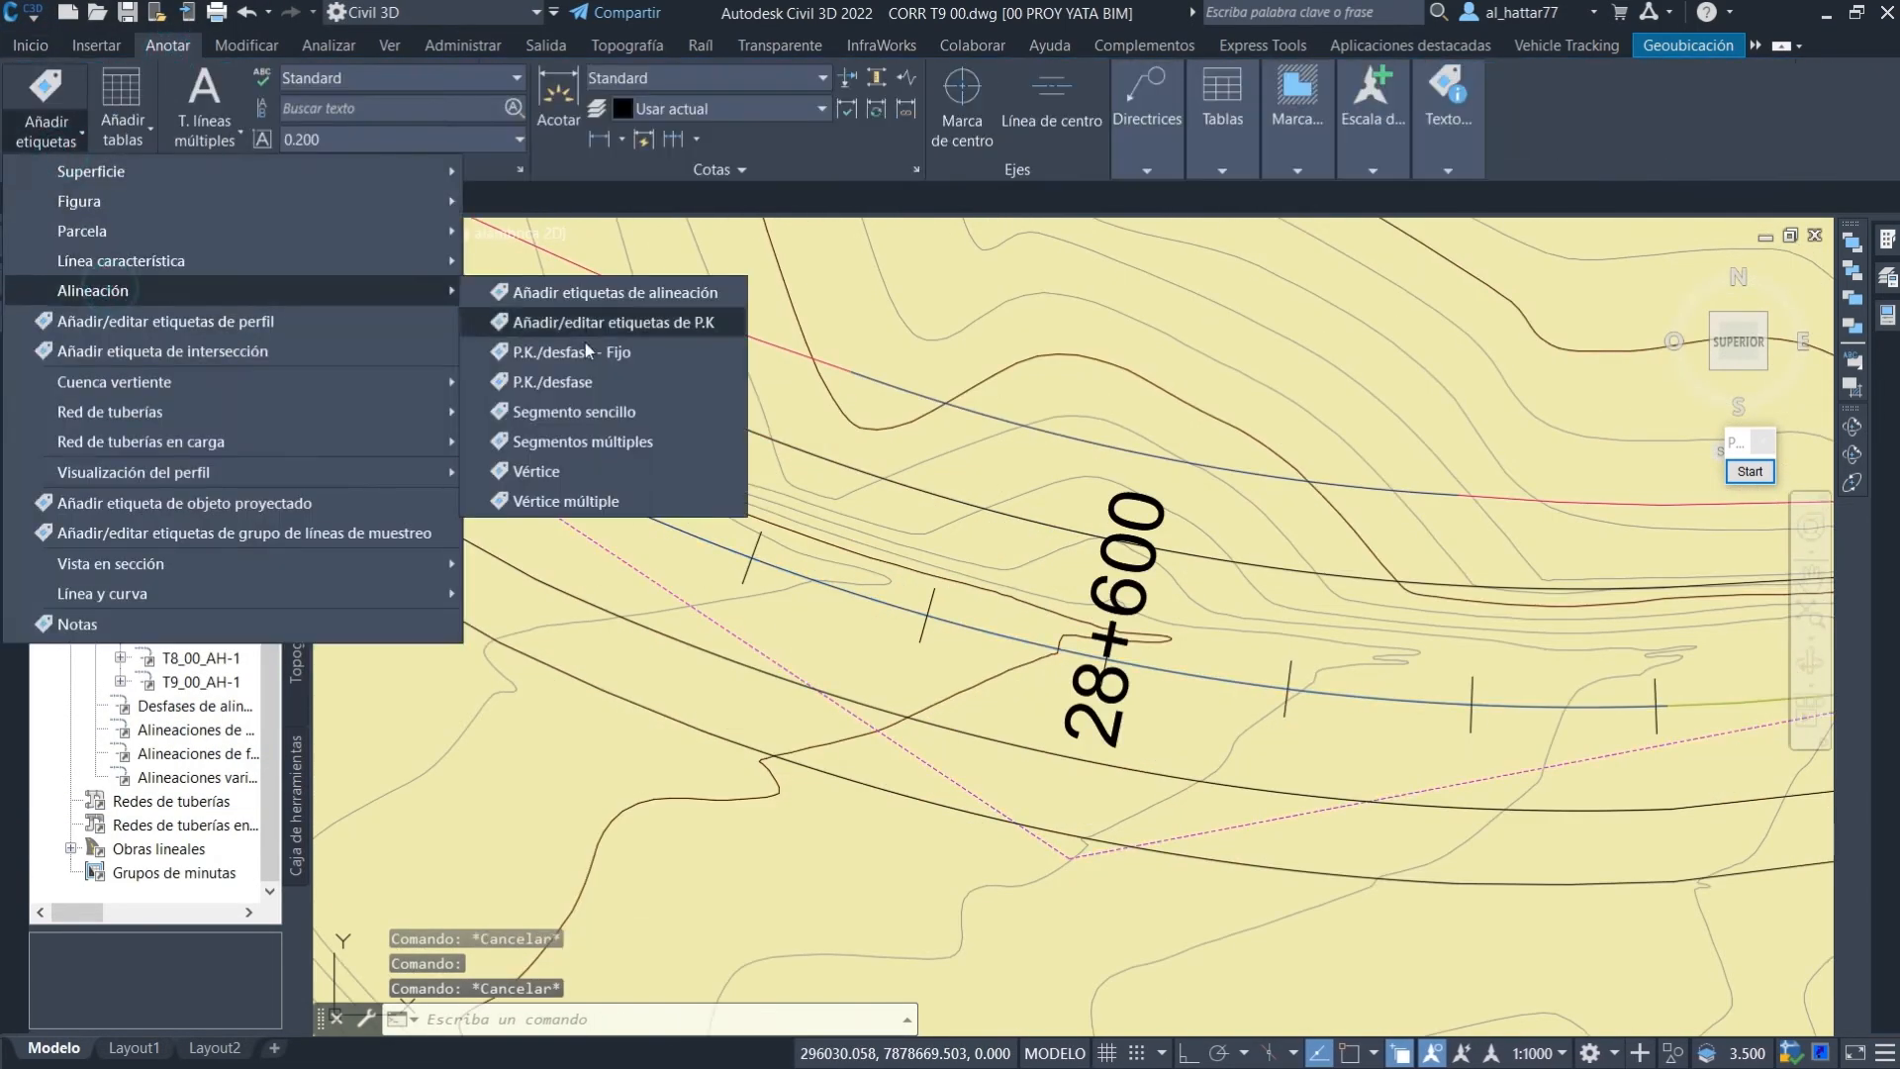
click(555, 441)
click(872, 598)
click(866, 595)
key(Escape)
Read the curve label near station 28+600, switch to the Excel workbook 00 DIS GEO.xlsm and show sheet 03 S.
scroll(987, 475, down, 2)
scroll(1093, 559, up, 6)
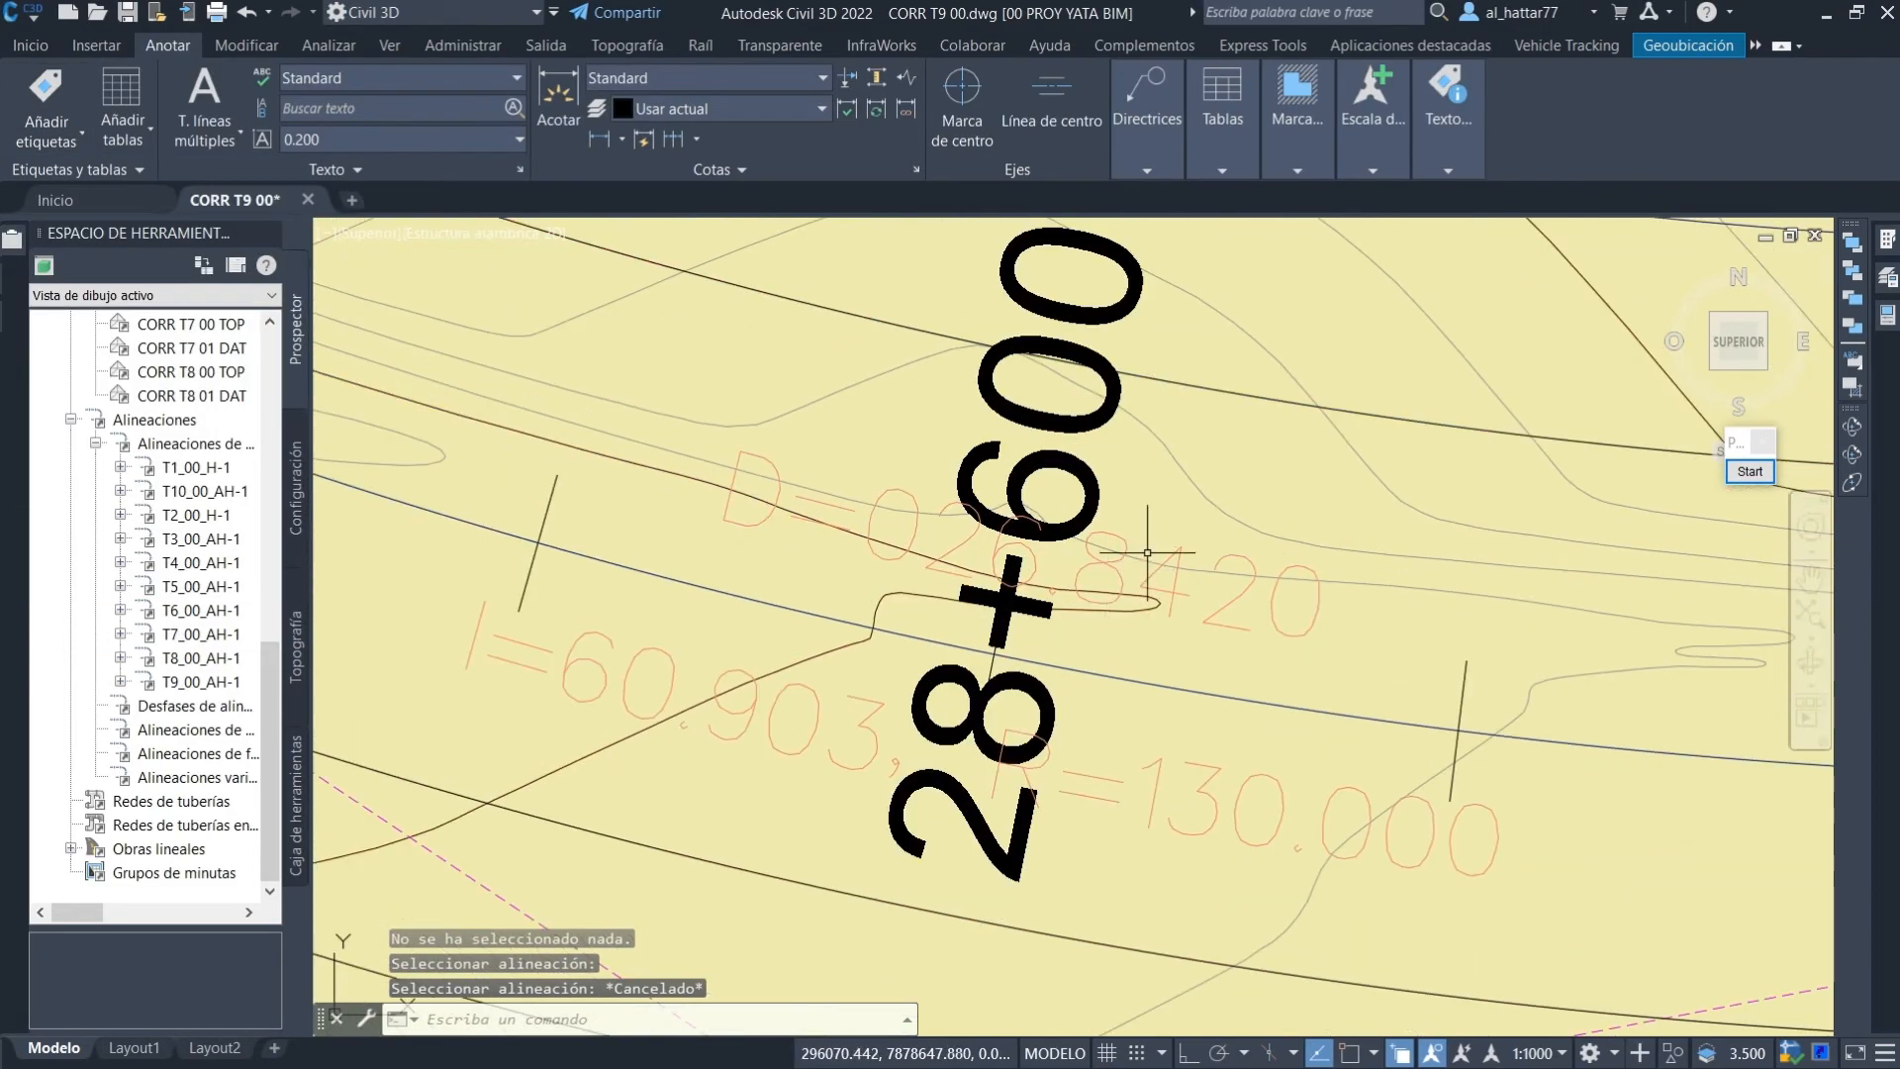
scroll(1193, 560, down, 8)
middle_drag(1267, 515, 1041, 599)
scroll(1043, 597, up, 2)
middle_drag(946, 724, 1006, 644)
scroll(1003, 643, up, 2)
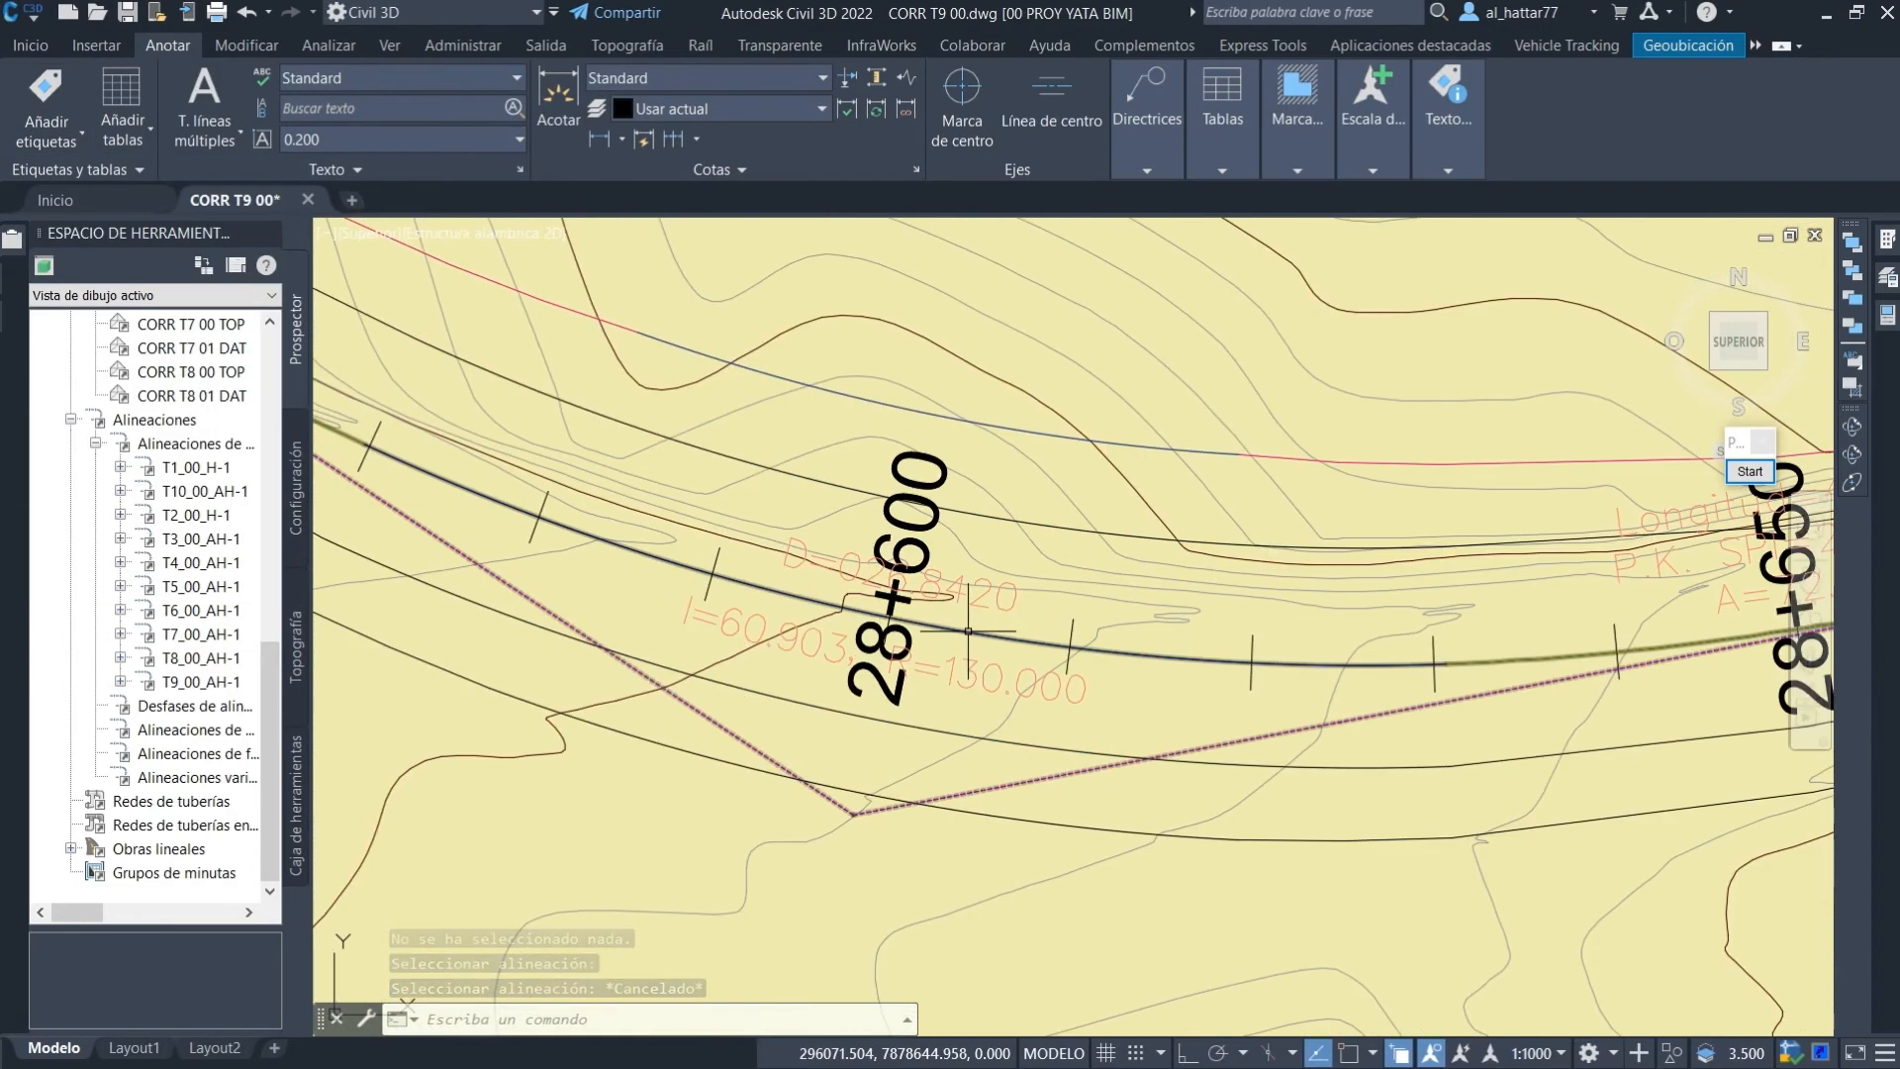
key(super)
click(432, 1051)
click(331, 1027)
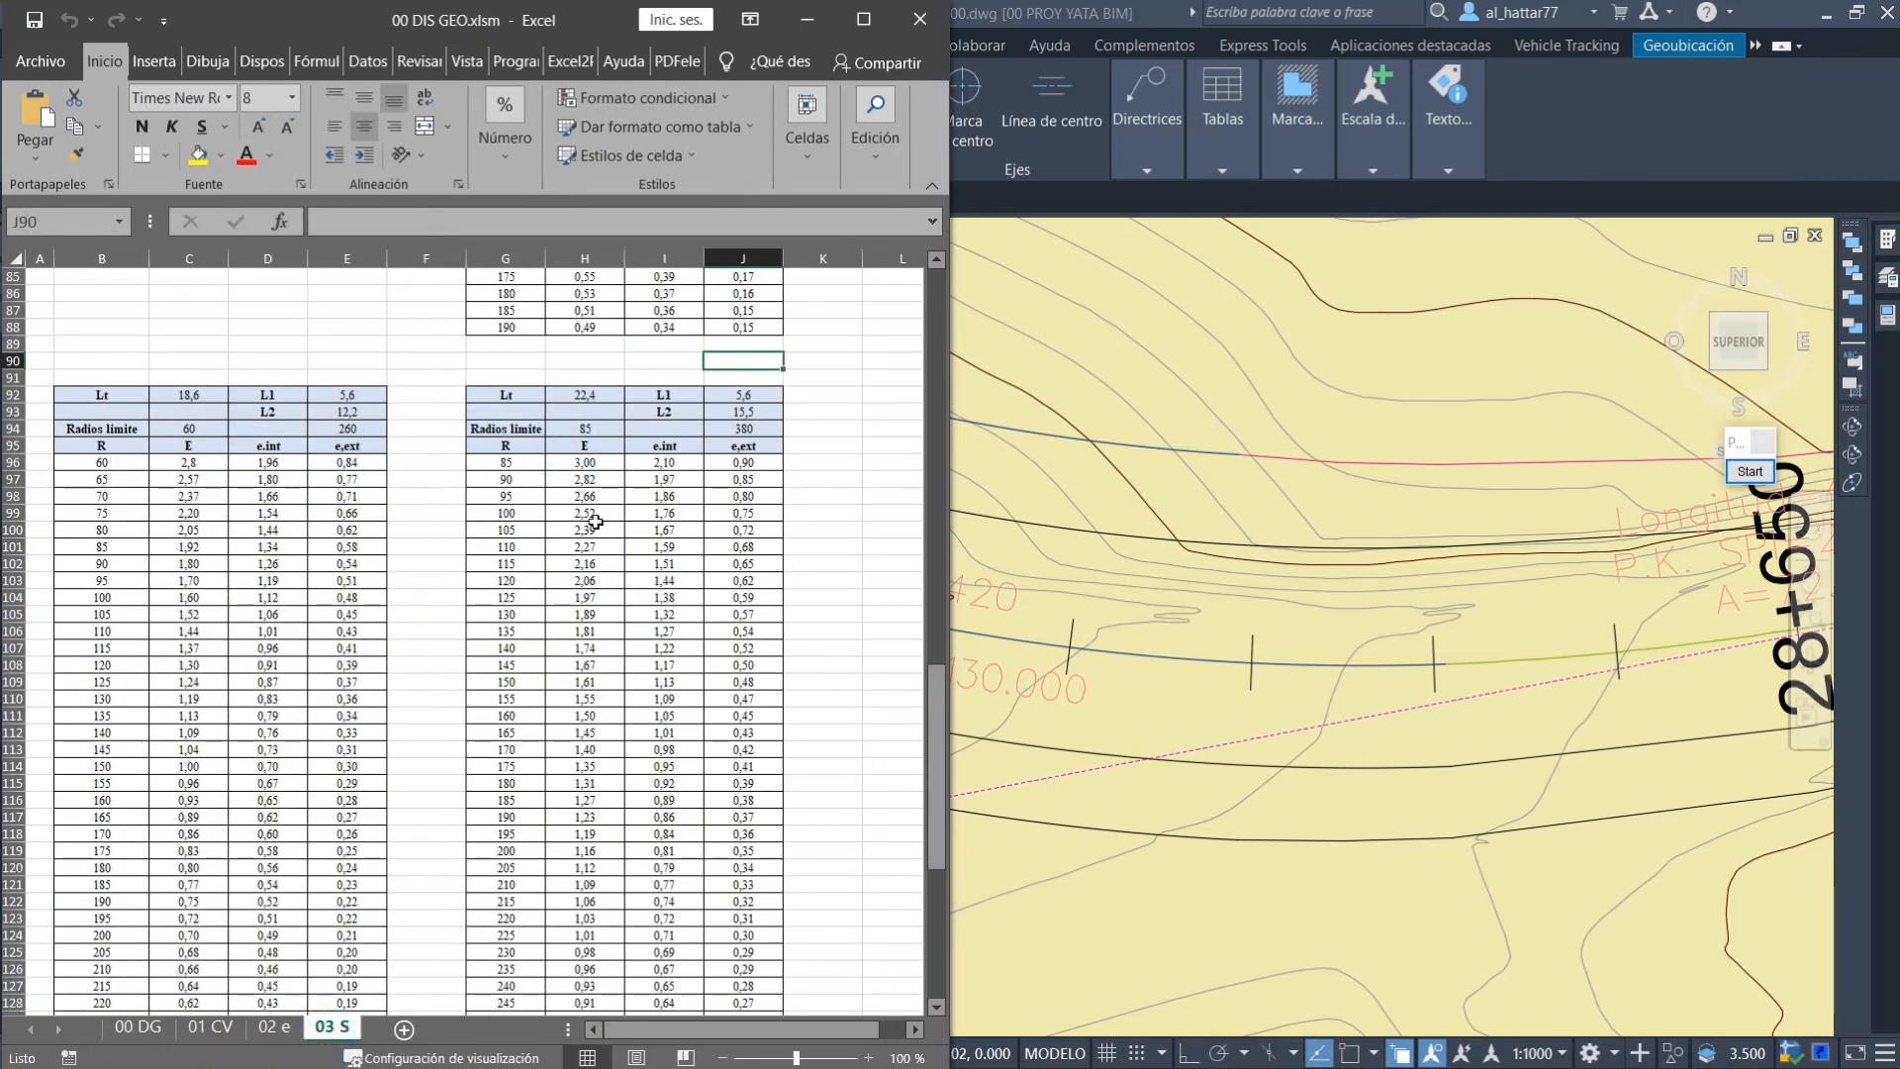
Look up the row for radius 130 in the Lt 22,4 widening table, and select its inside widening value e.int.
scroll(608, 535, down, 16)
scroll(610, 537, up, 13)
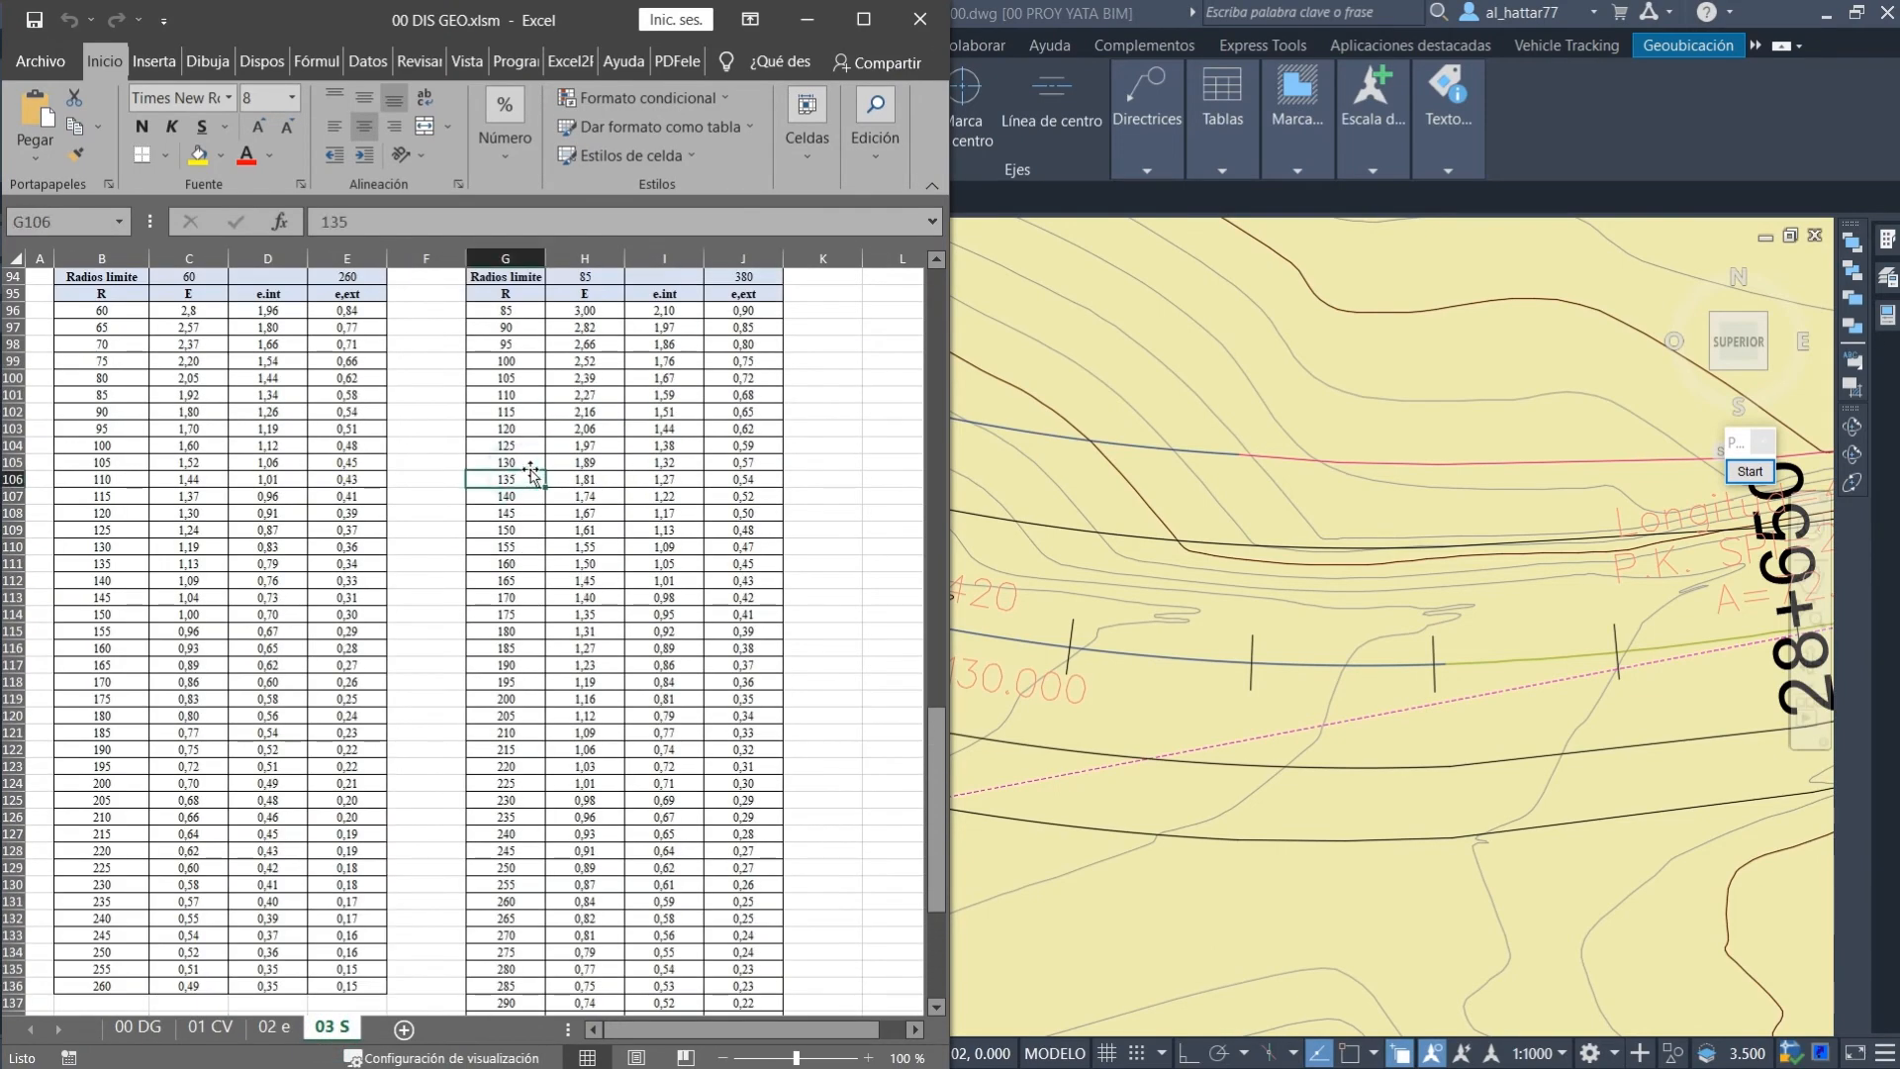
scroll(594, 416, up, 1)
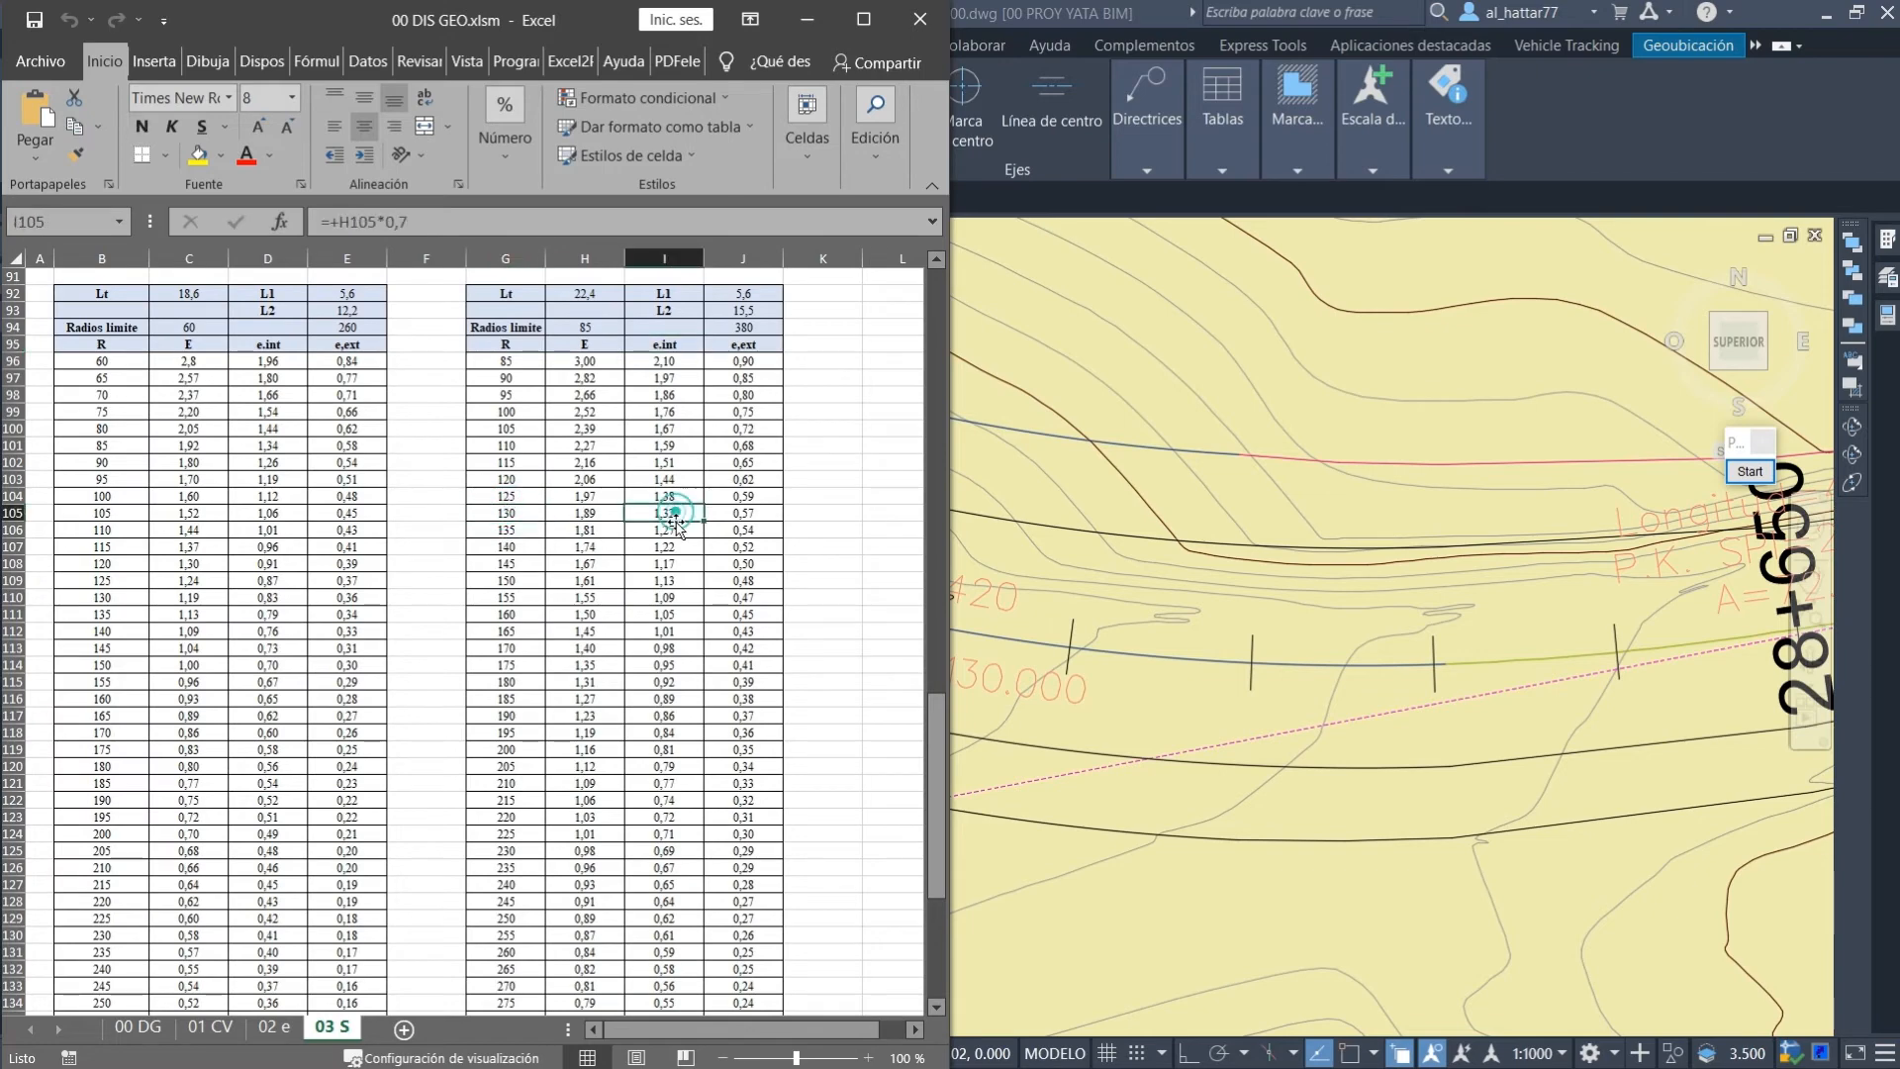
click(1750, 472)
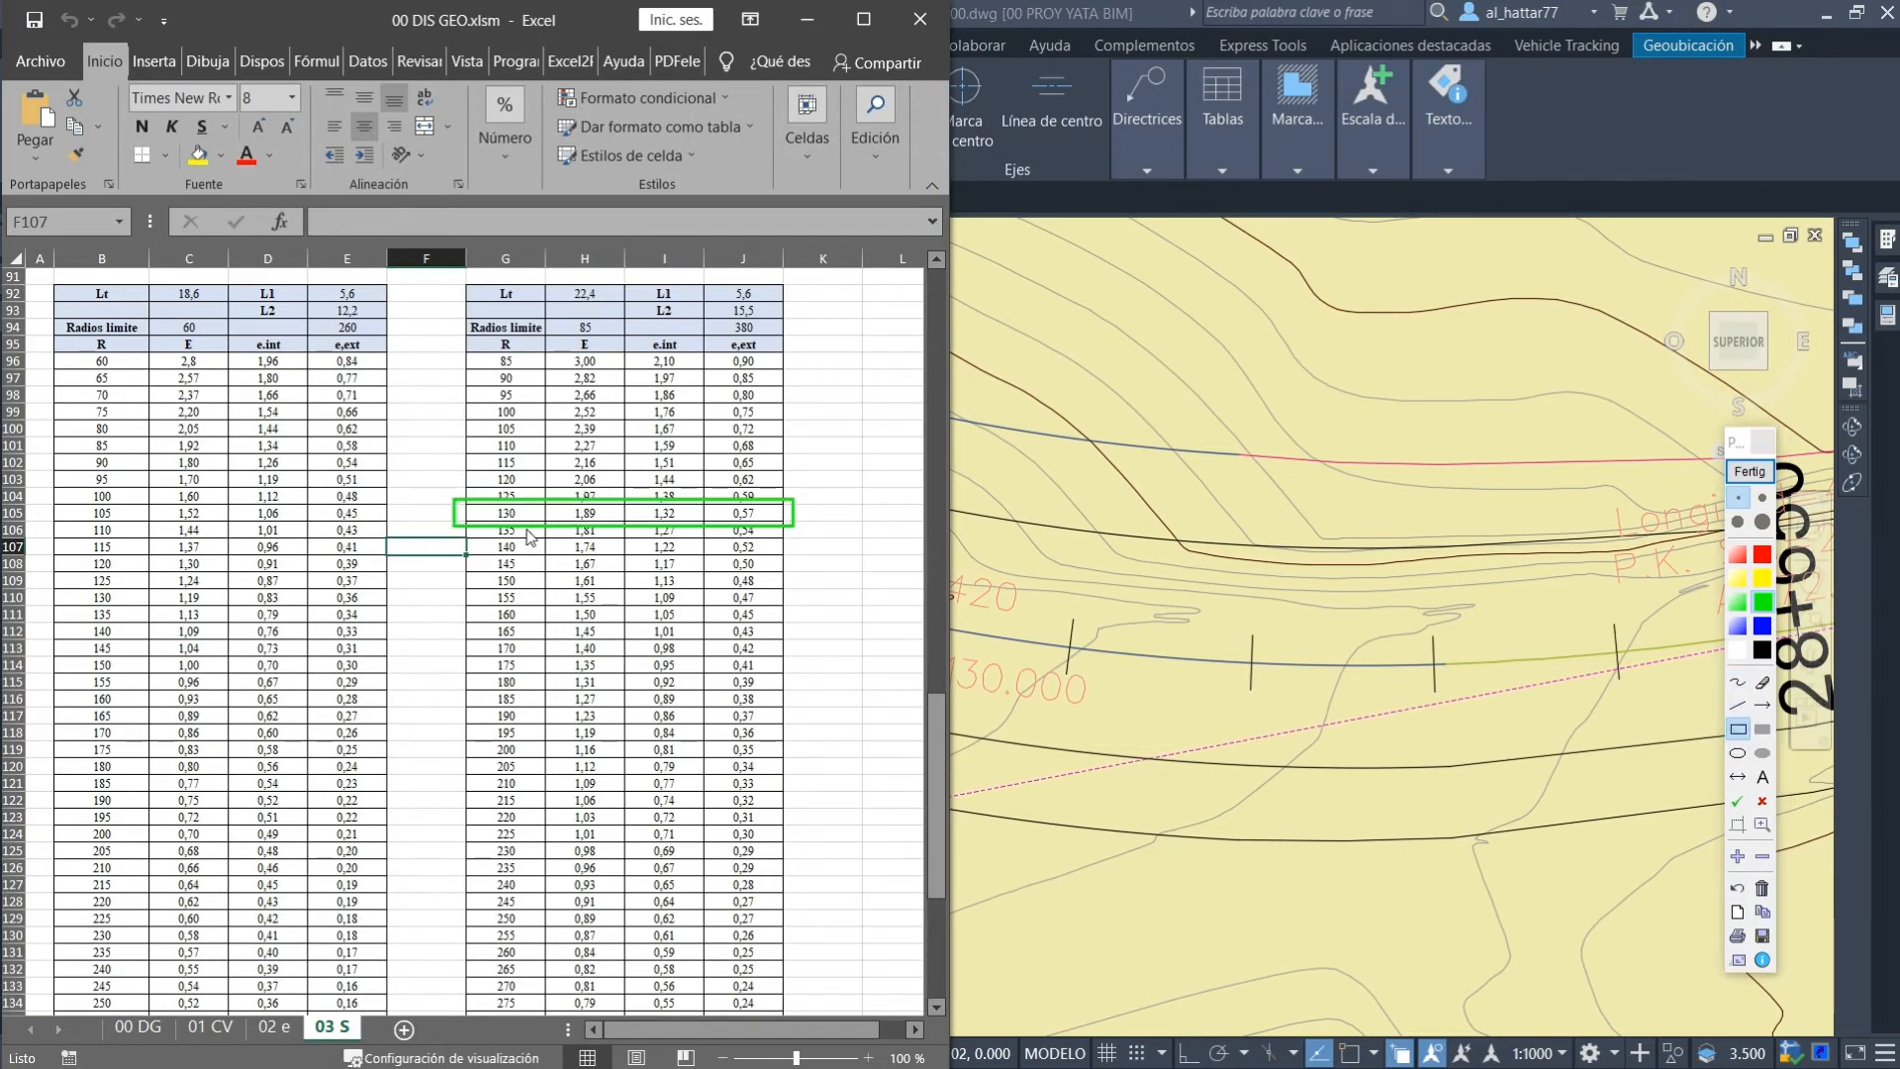
click(1750, 472)
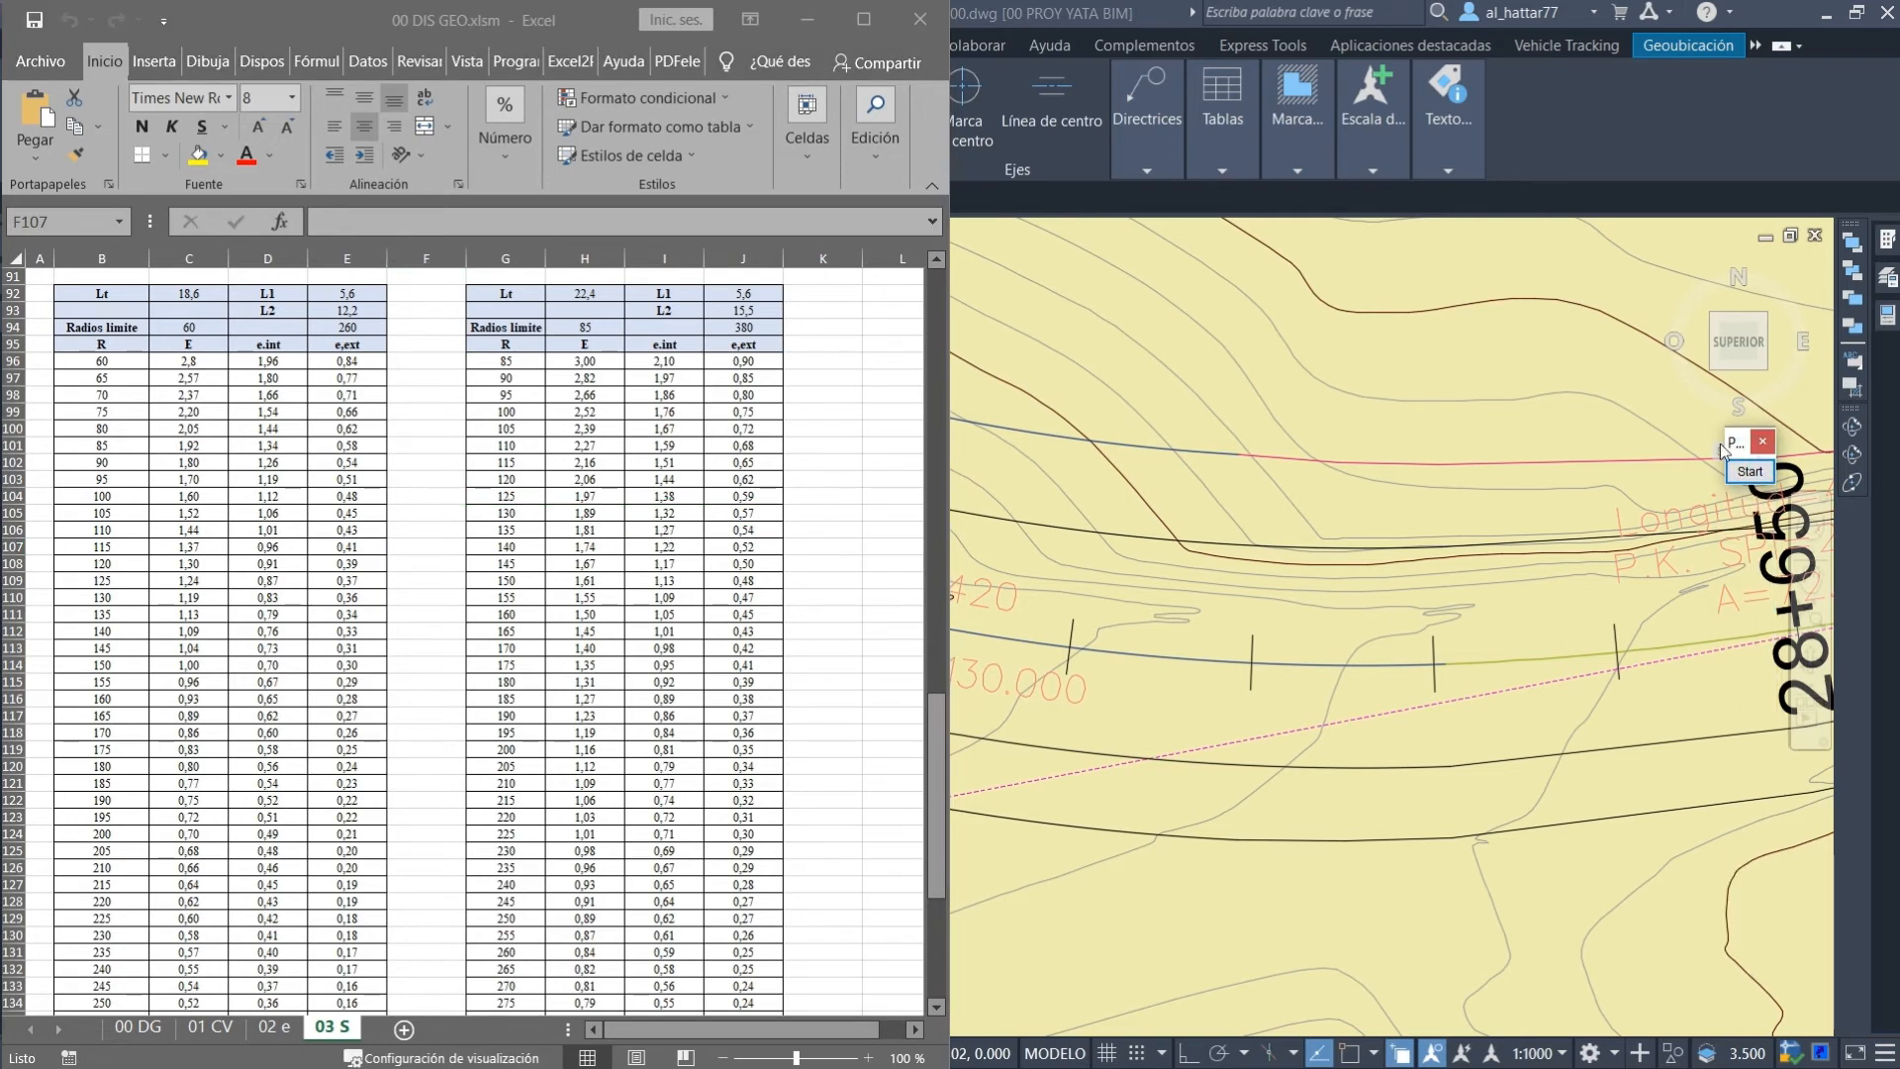
click(502, 519)
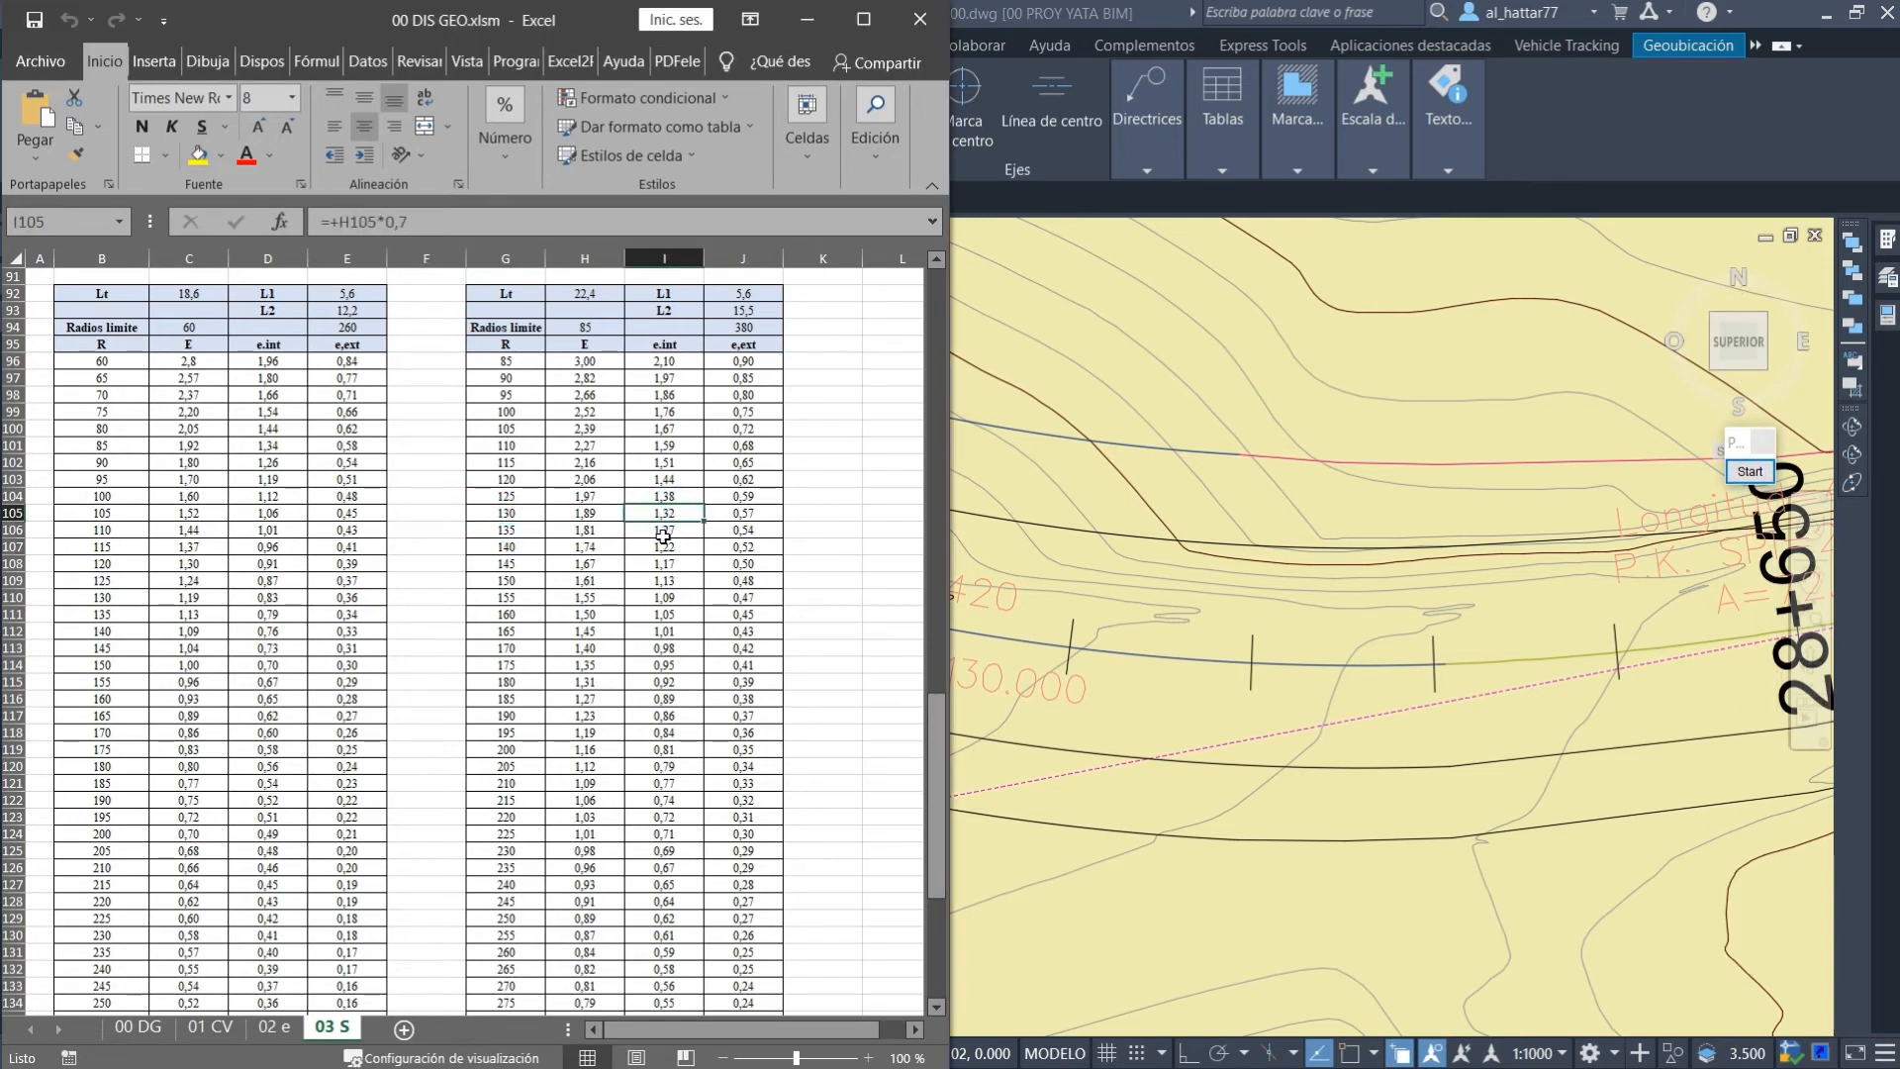
Open the Calculator and add the table's inside widening of 1,32 to the nominal 5 m offset.
click(1497, 627)
click(1880, 990)
key(super)
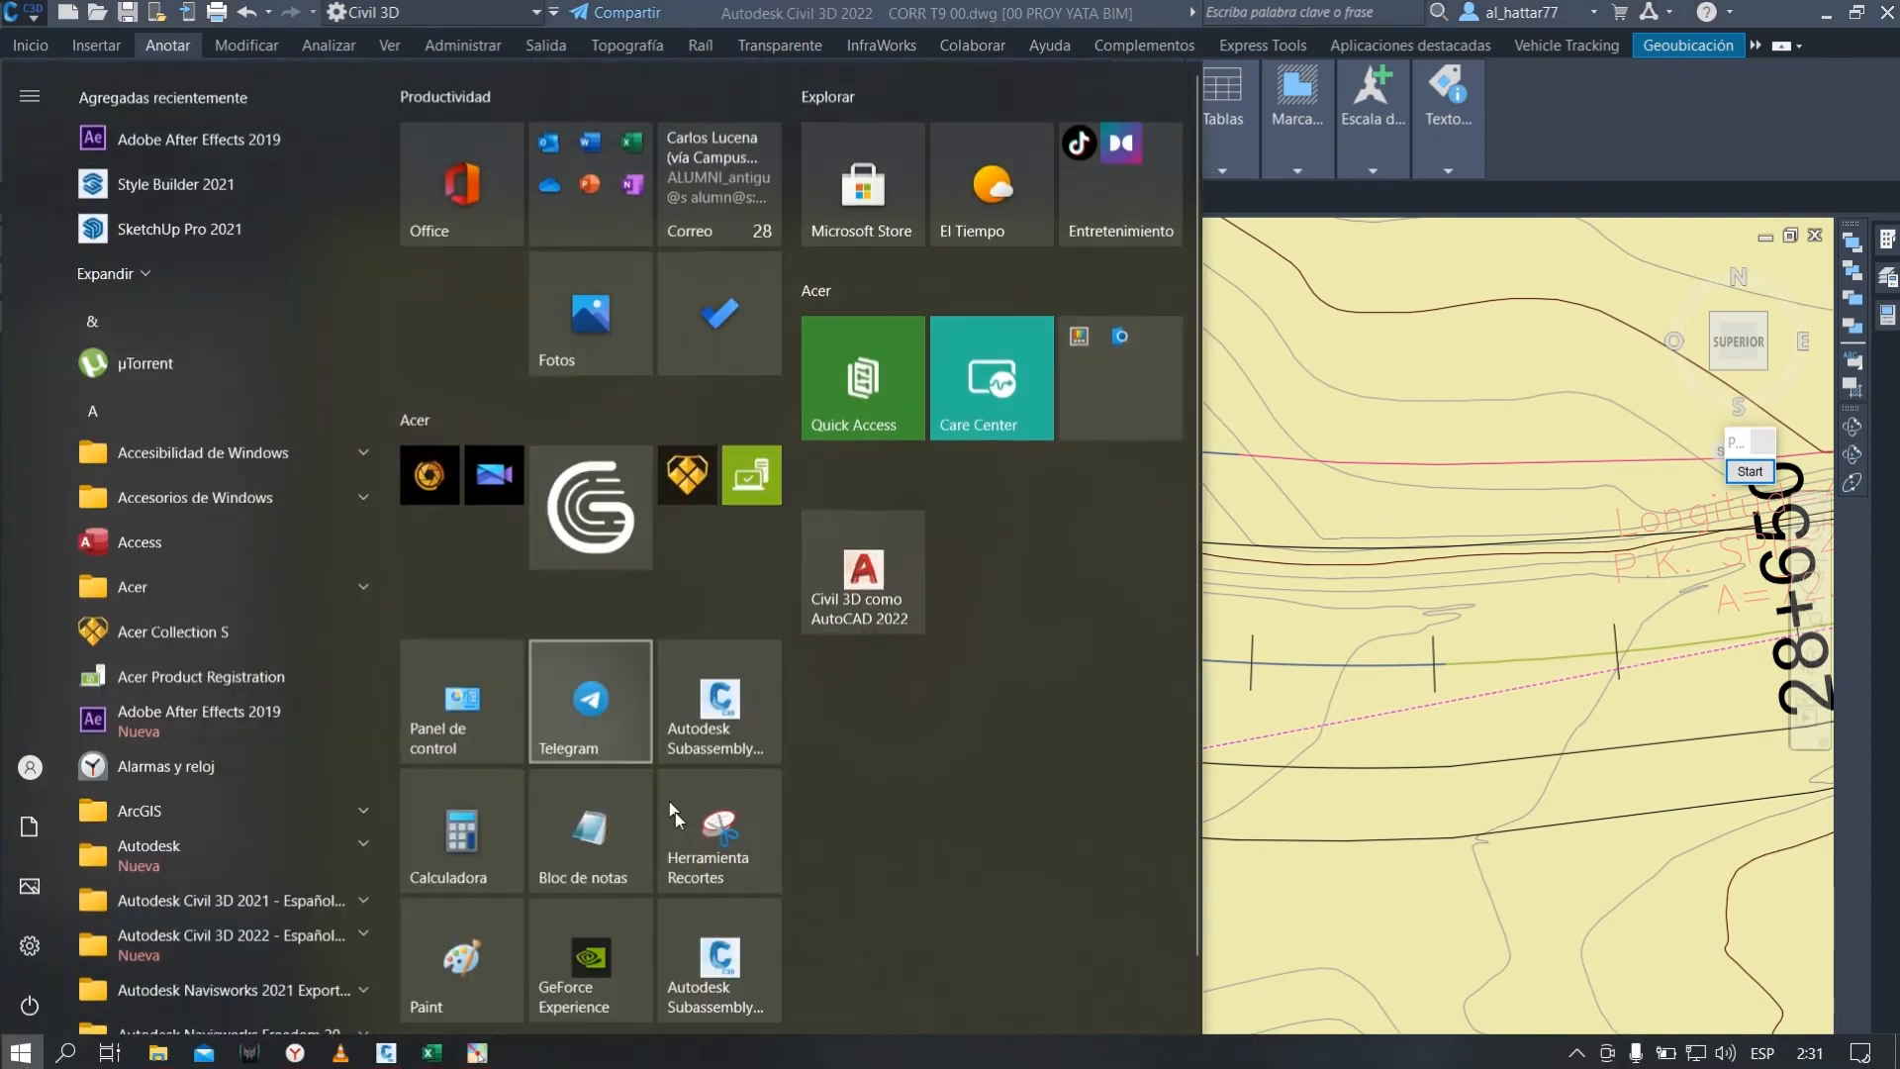
click(461, 832)
drag(844, 364, 637, 360)
text(5+)
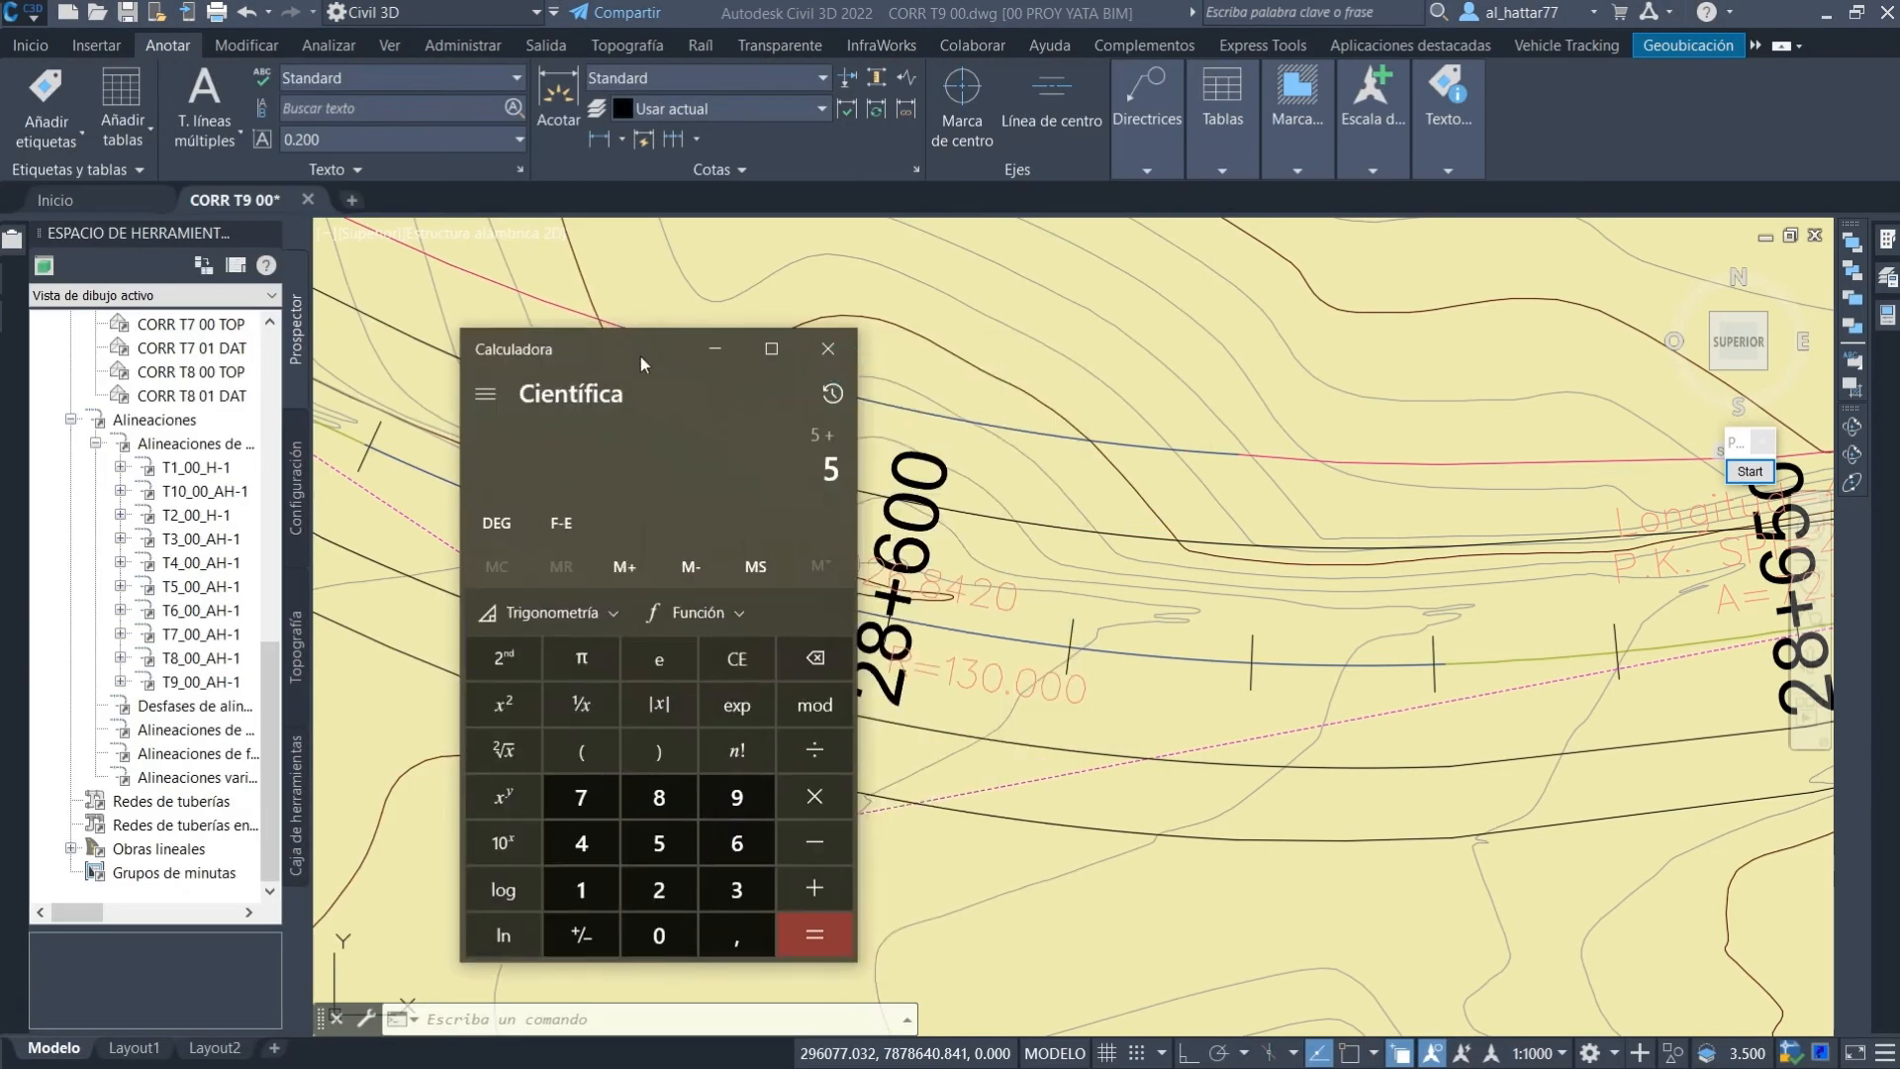
text(1,32)
key(super)
click(408, 1051)
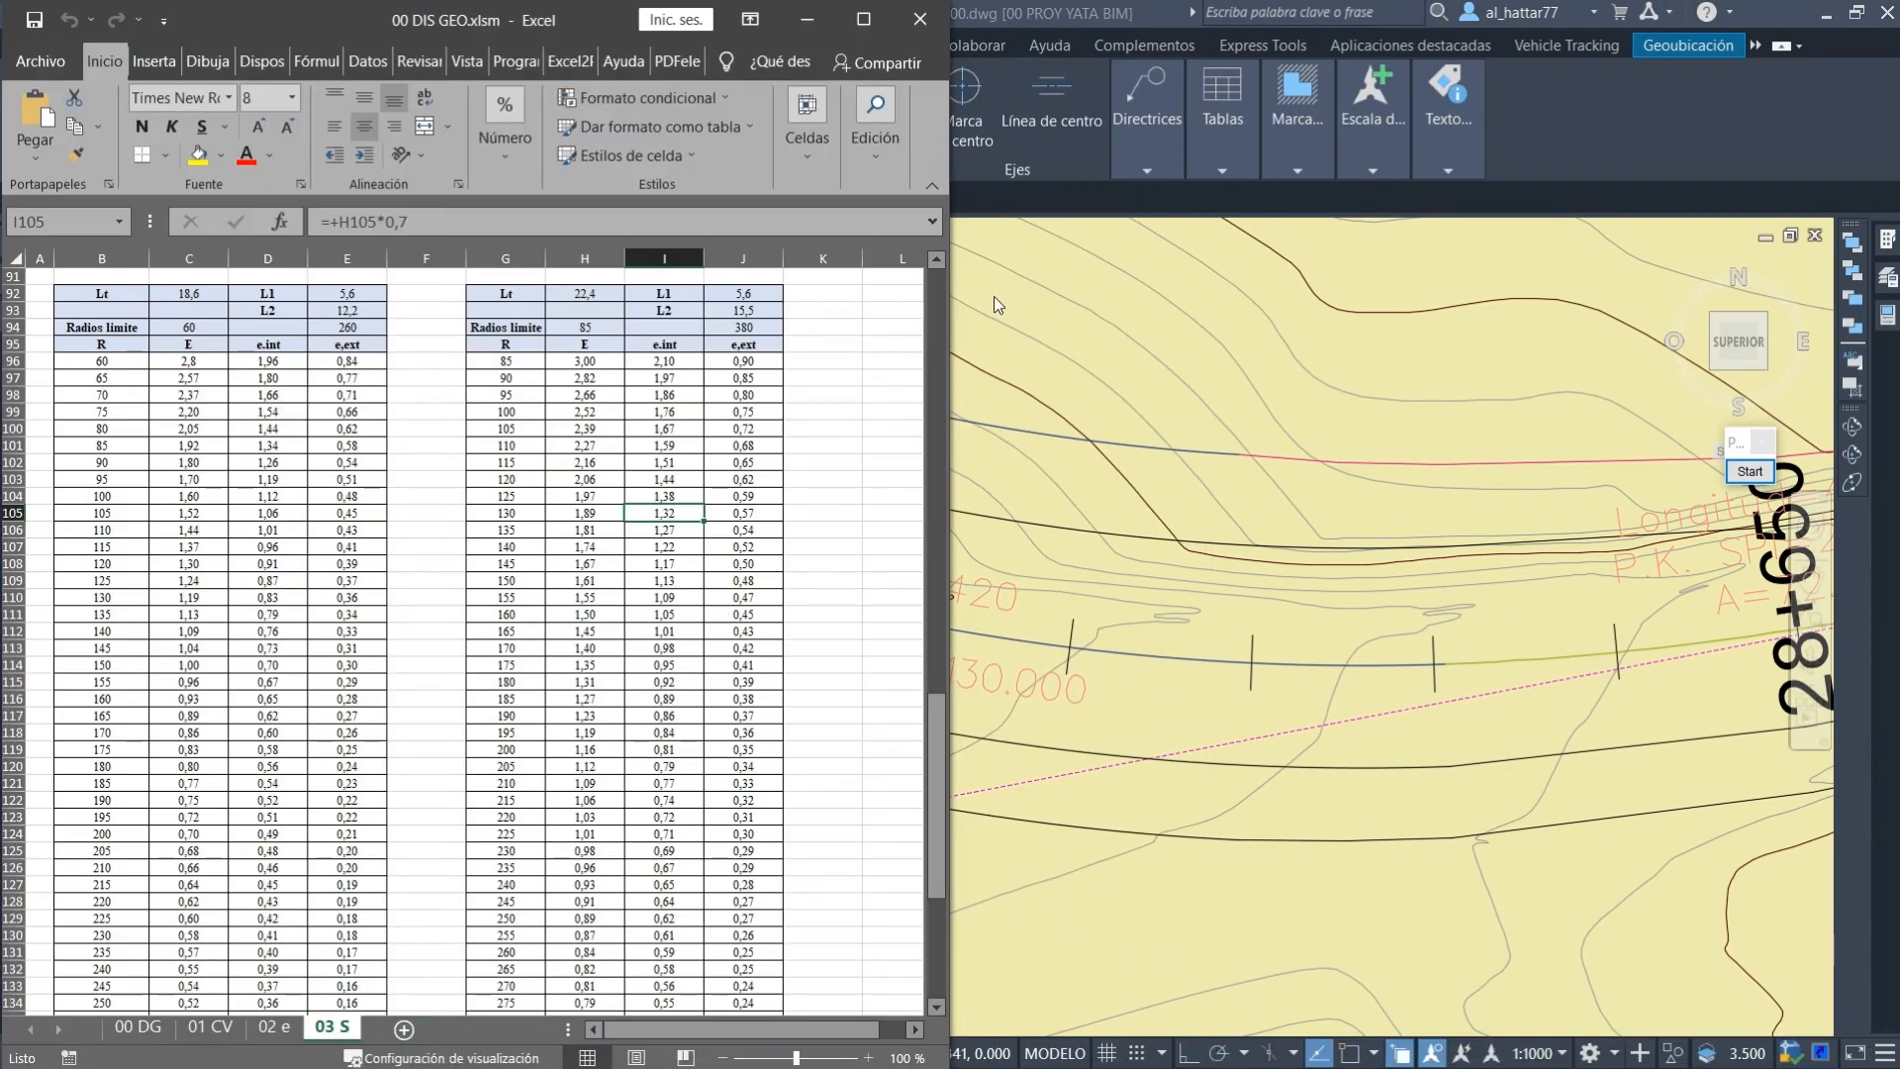
key(super)
click(503, 1051)
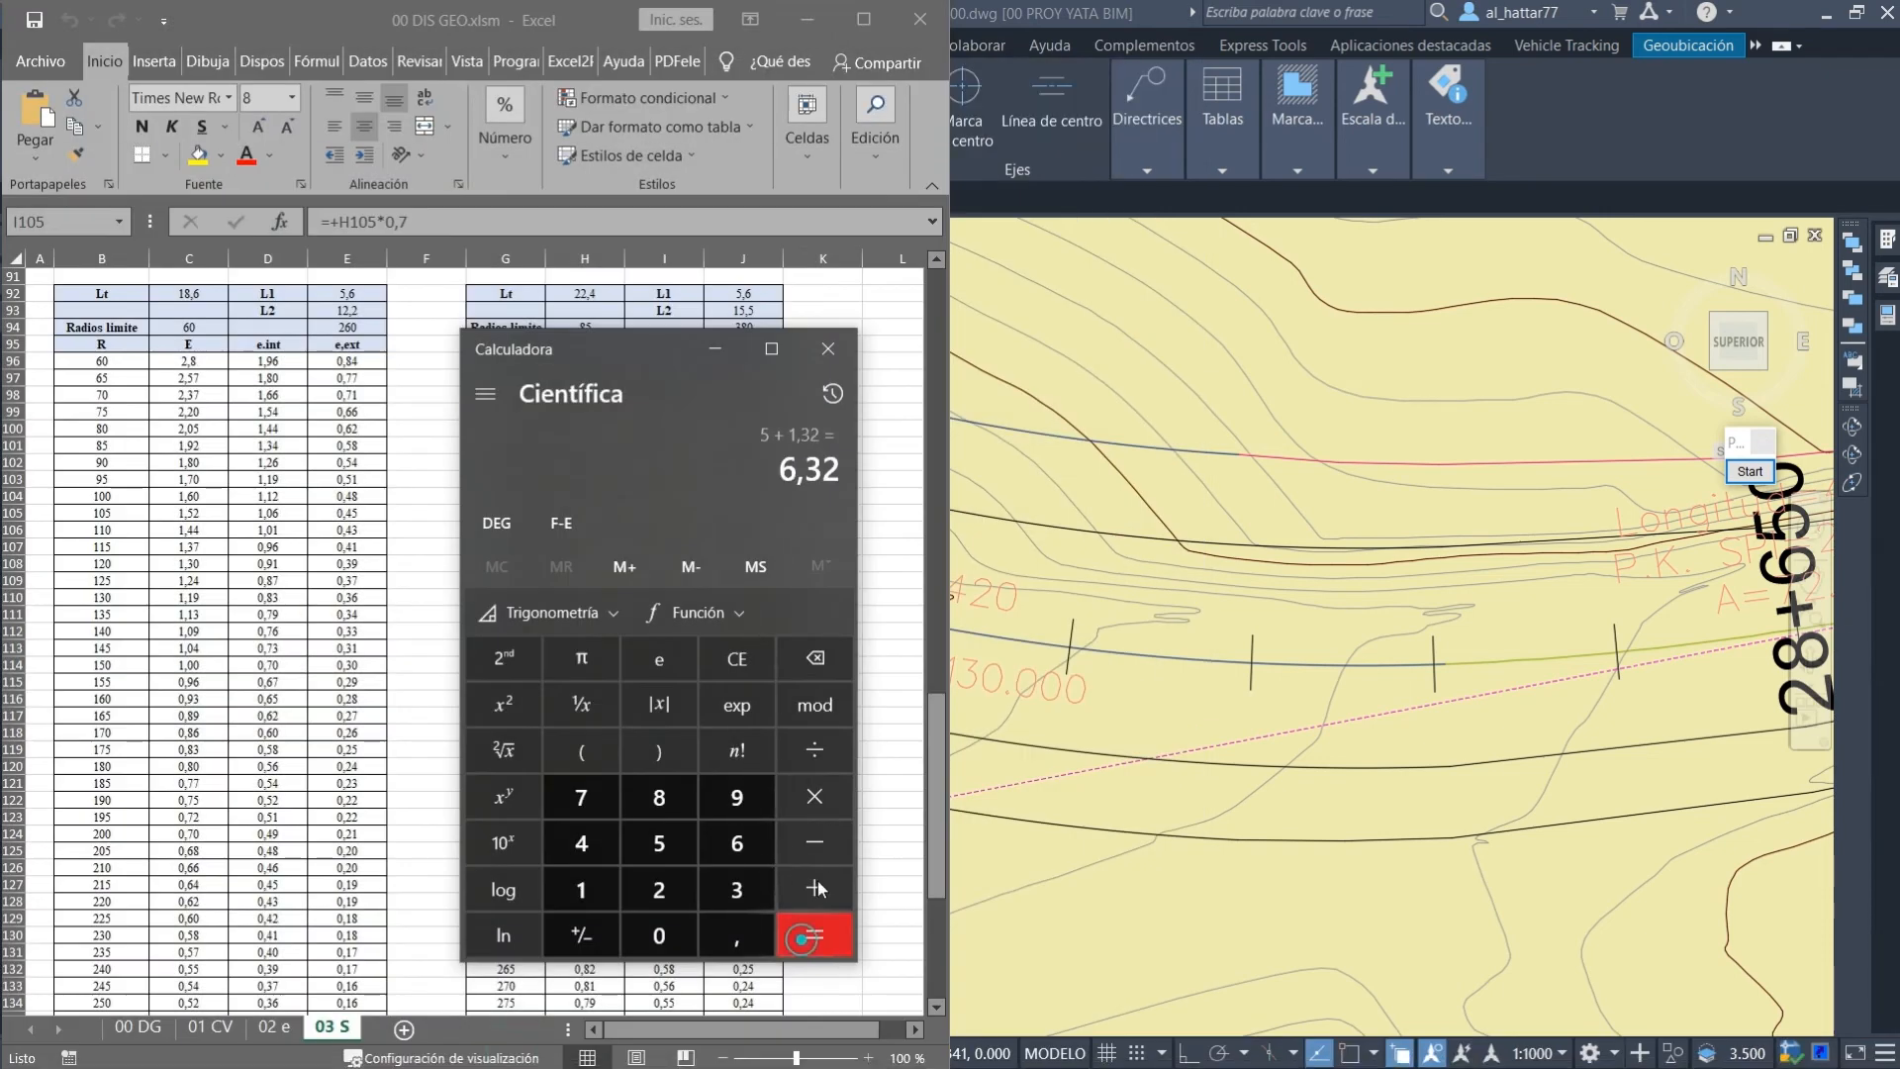
Return to Civil 3D and measure with DIST from the central alignment to the inner left offset near station 28+600.
click(985, 500)
text(di)
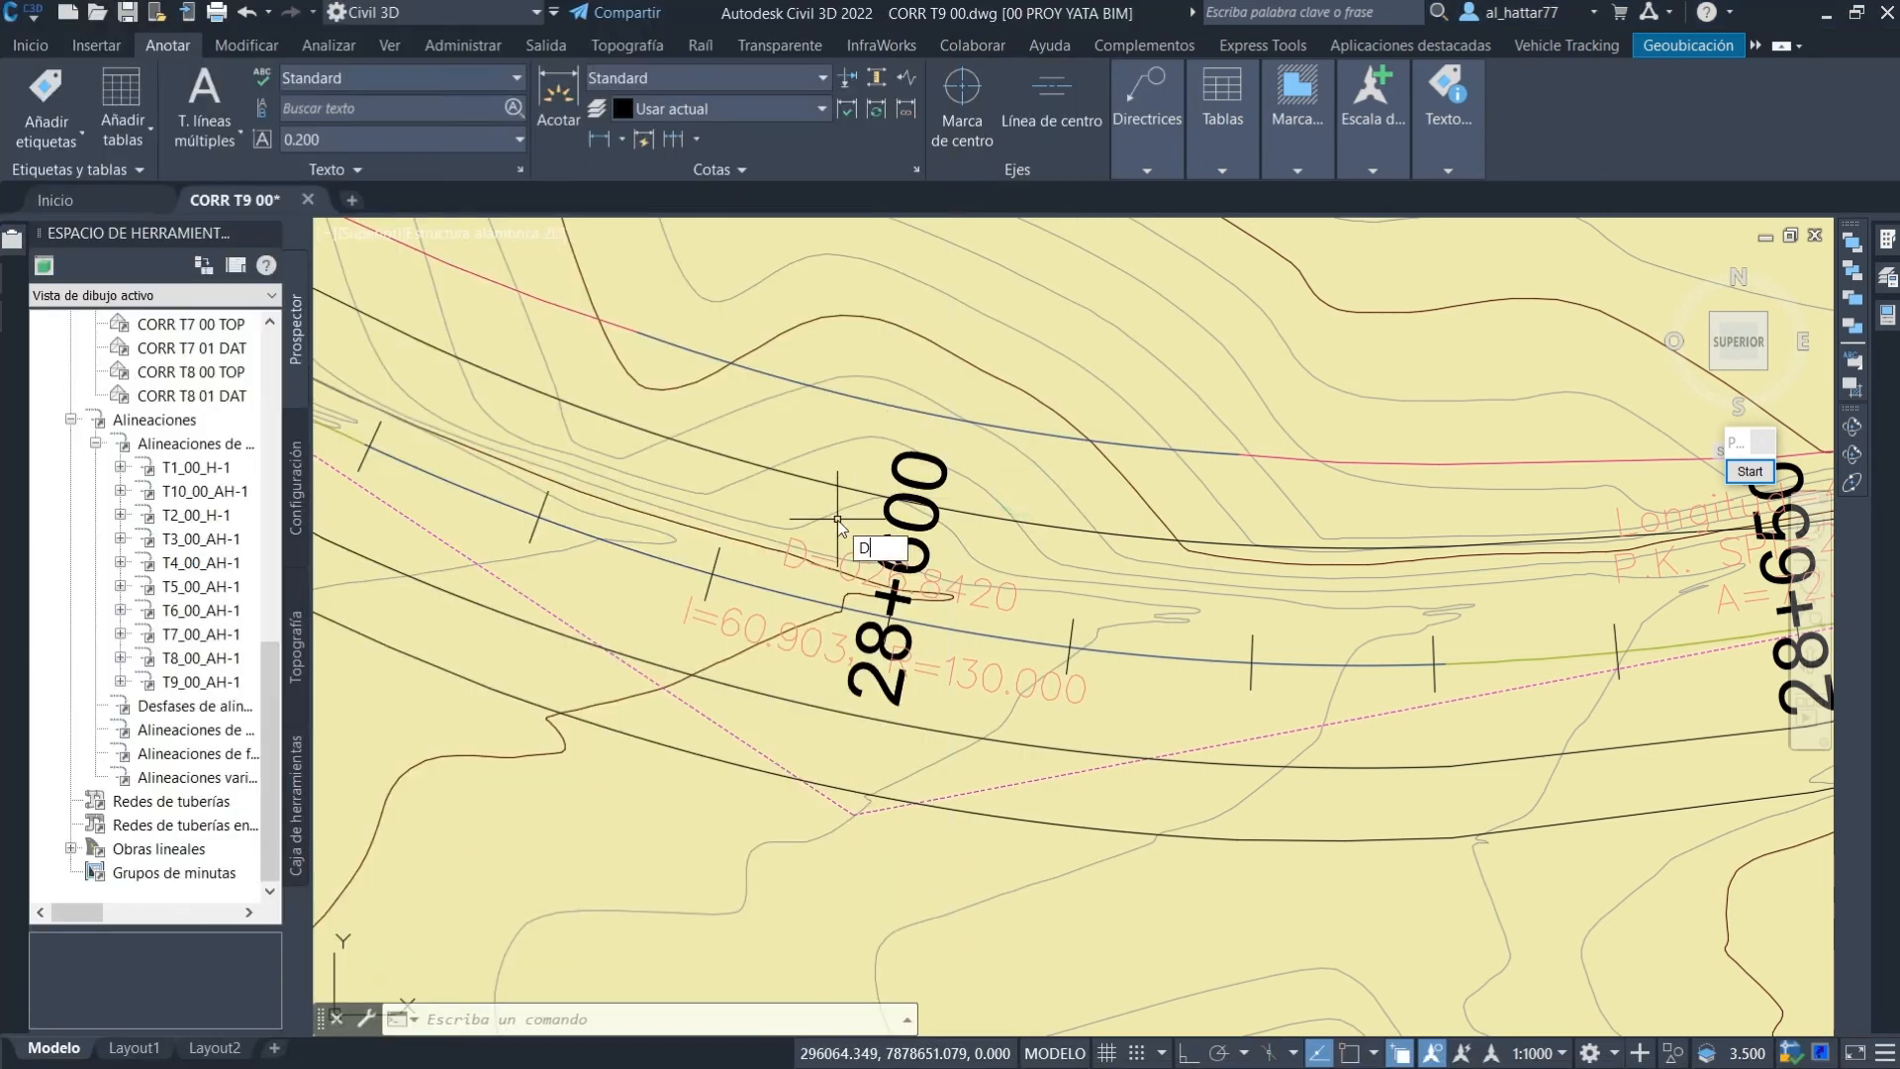
key(Return)
middle_drag(916, 579, 980, 654)
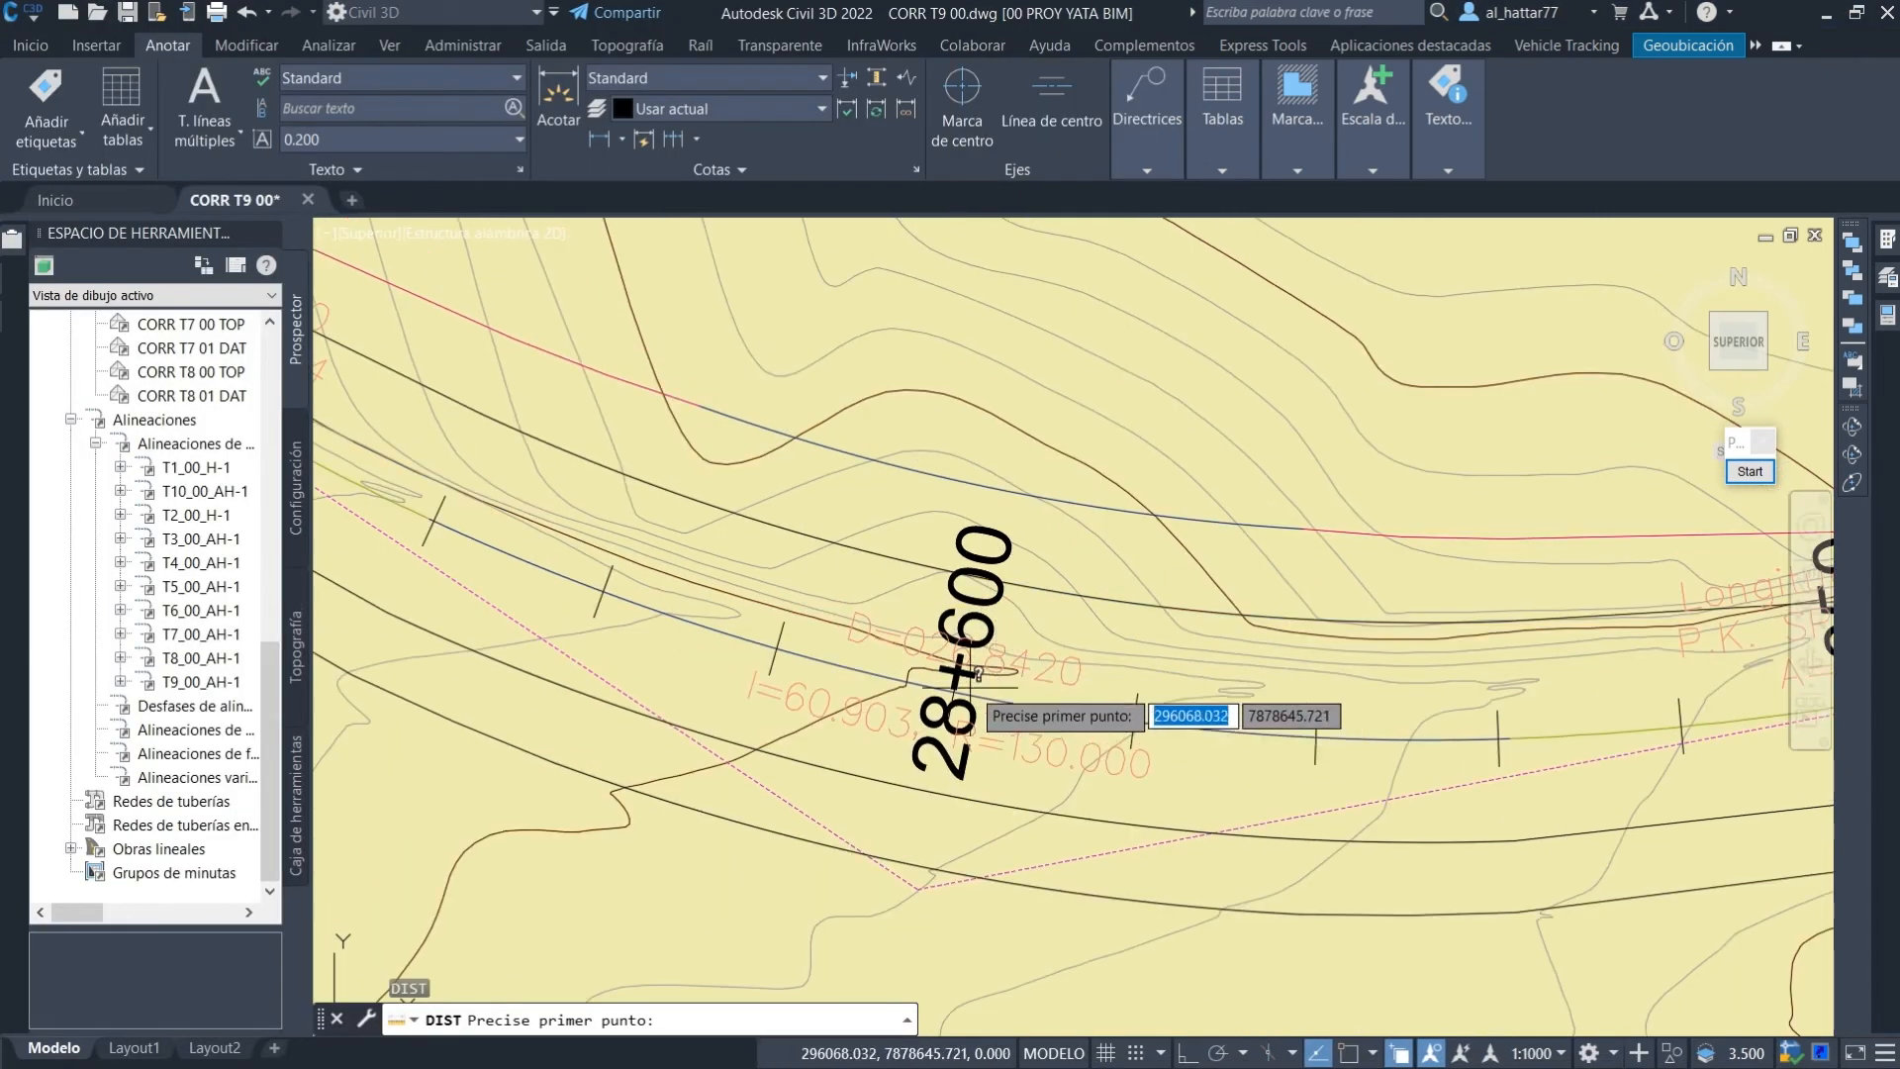
scroll(973, 696, up, 2)
key(F3)
click(946, 684)
middle_drag(981, 577, 1001, 663)
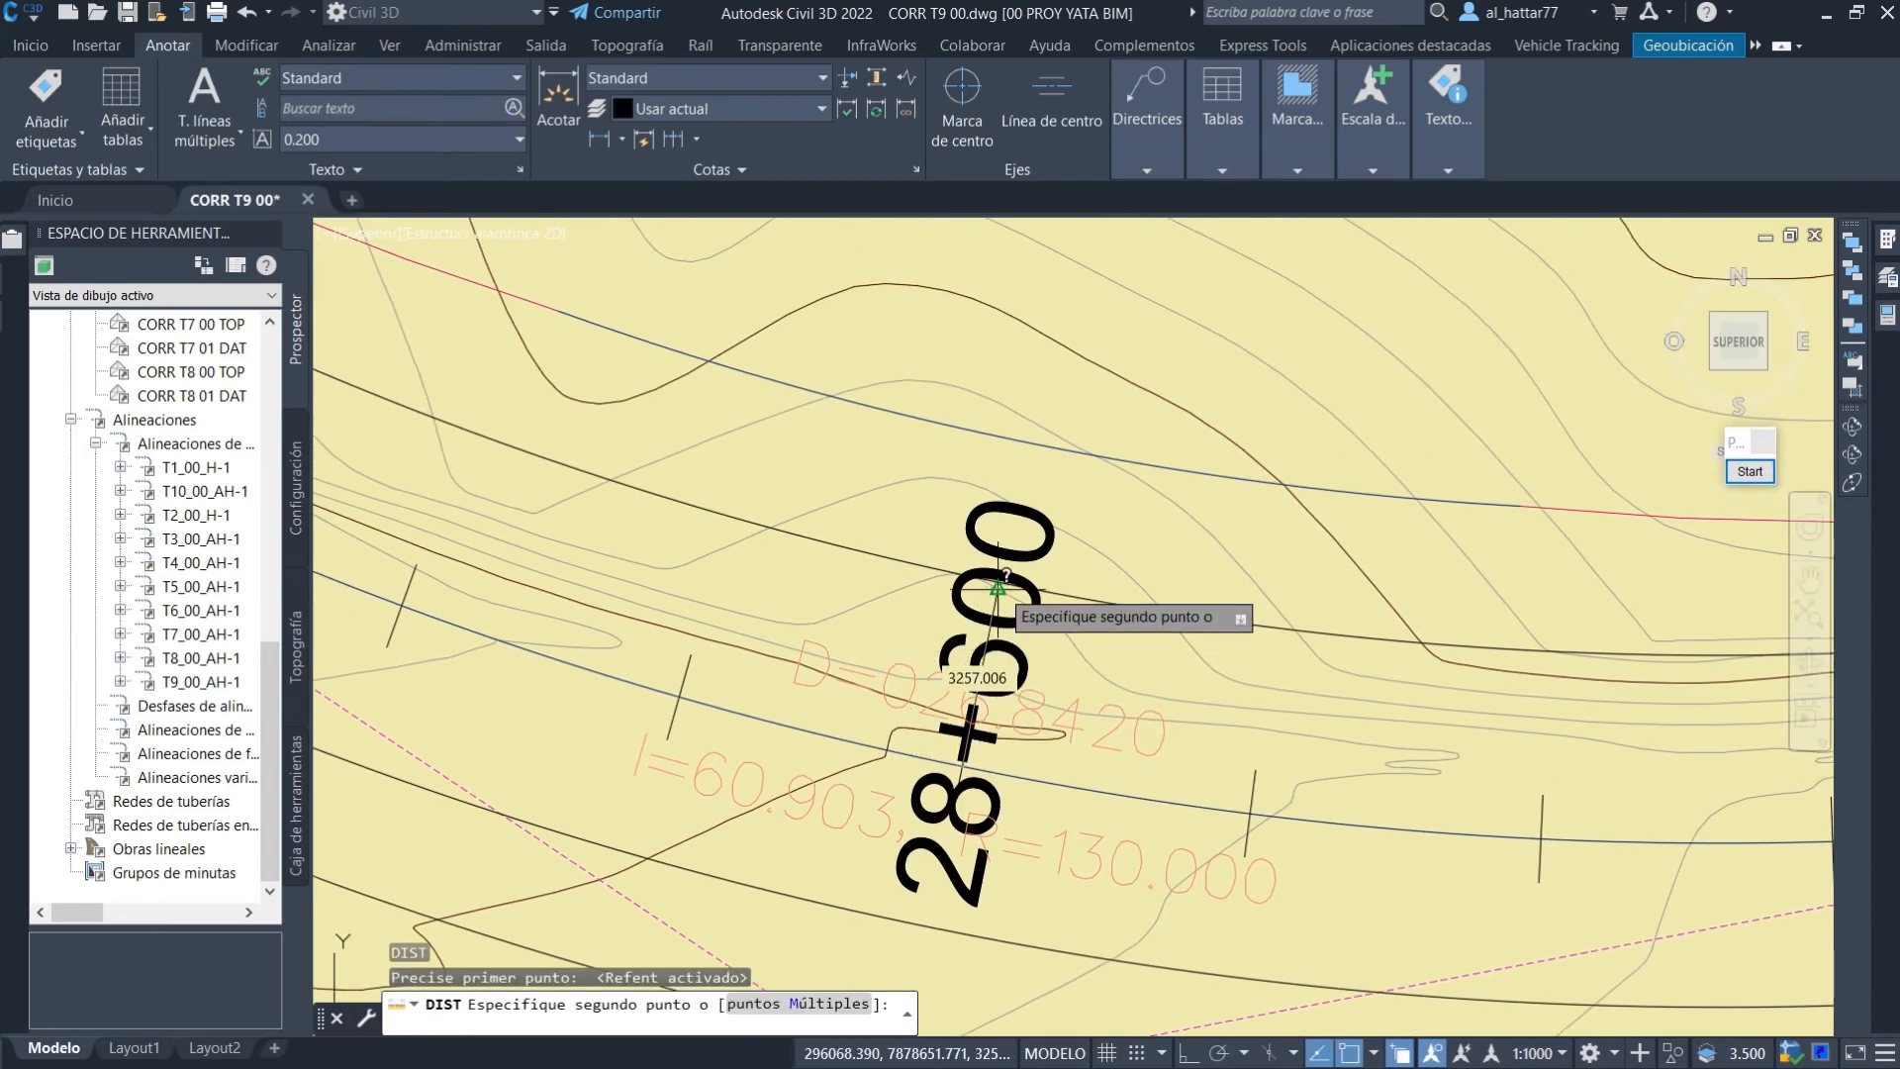
click(1021, 576)
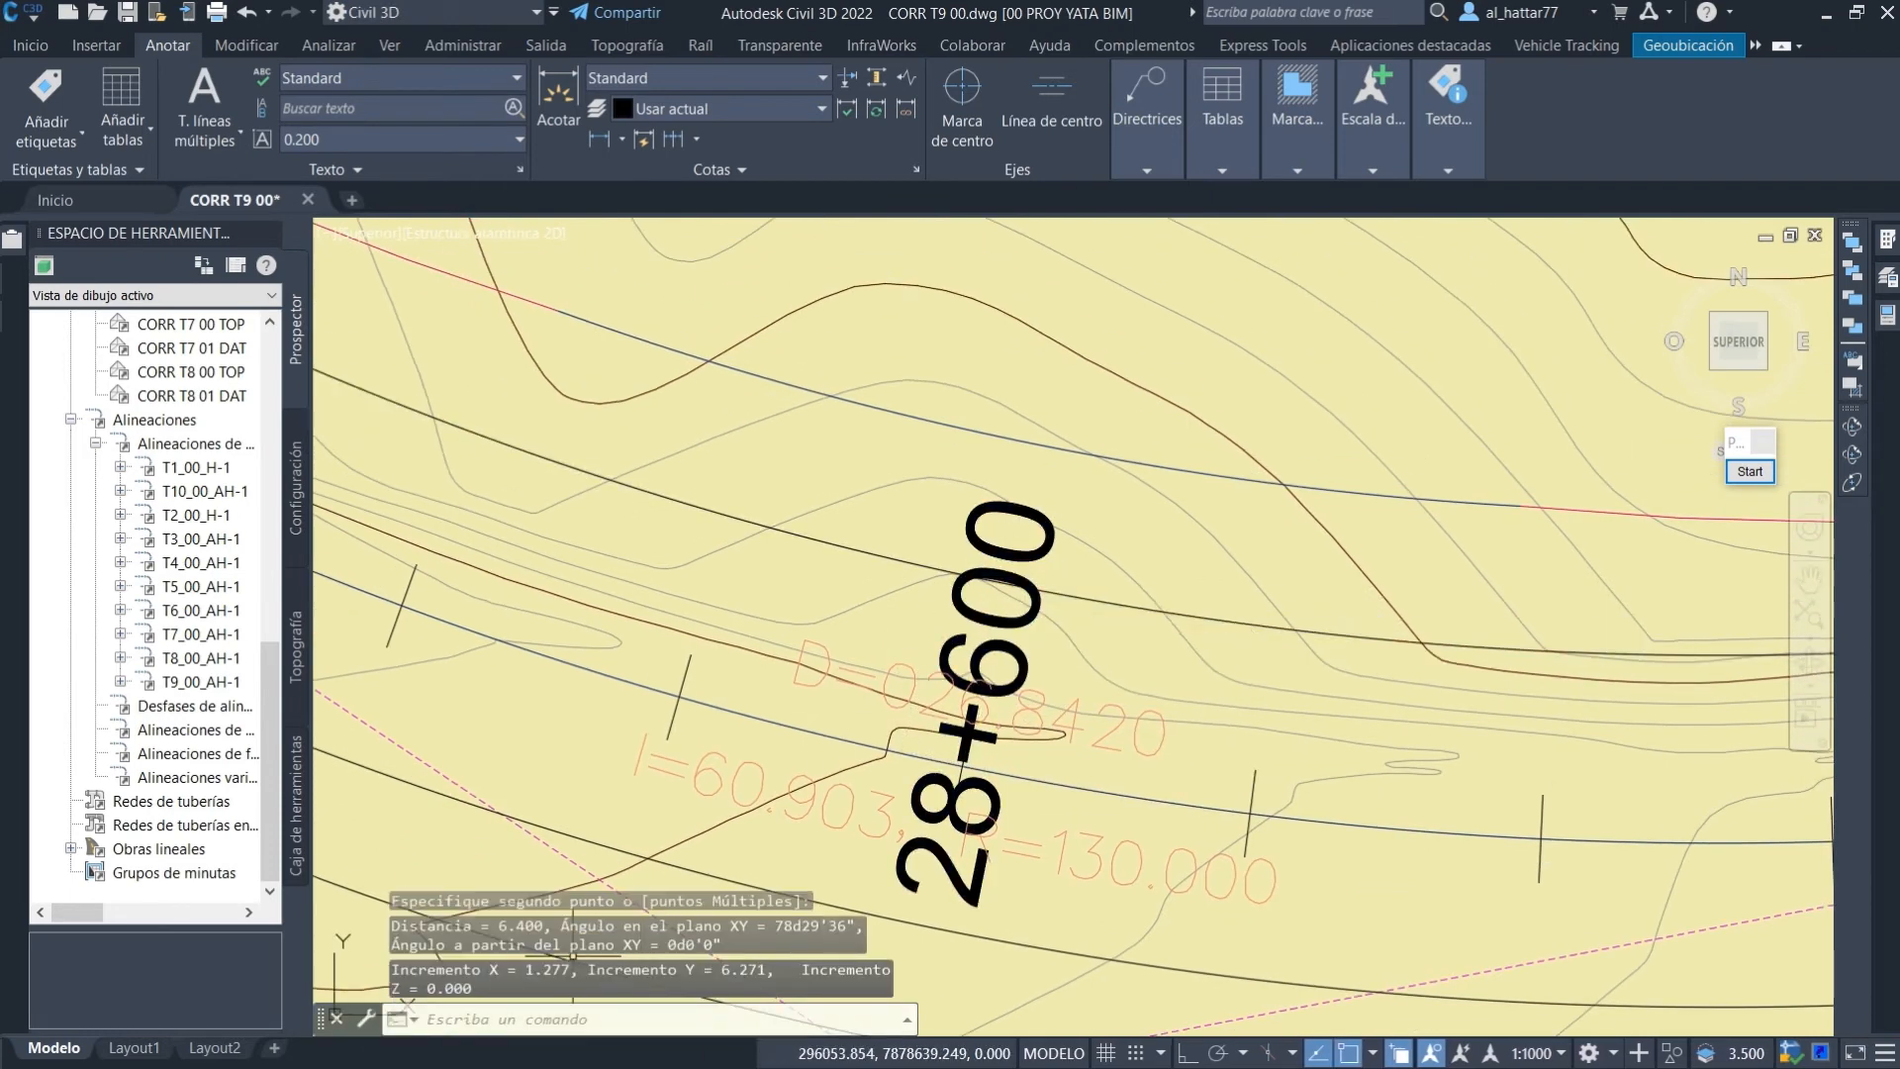
key(F2)
Compare the measured distance with the Calculator result, and calculate 3,5 plus the inside widening.
key(super)
click(517, 1051)
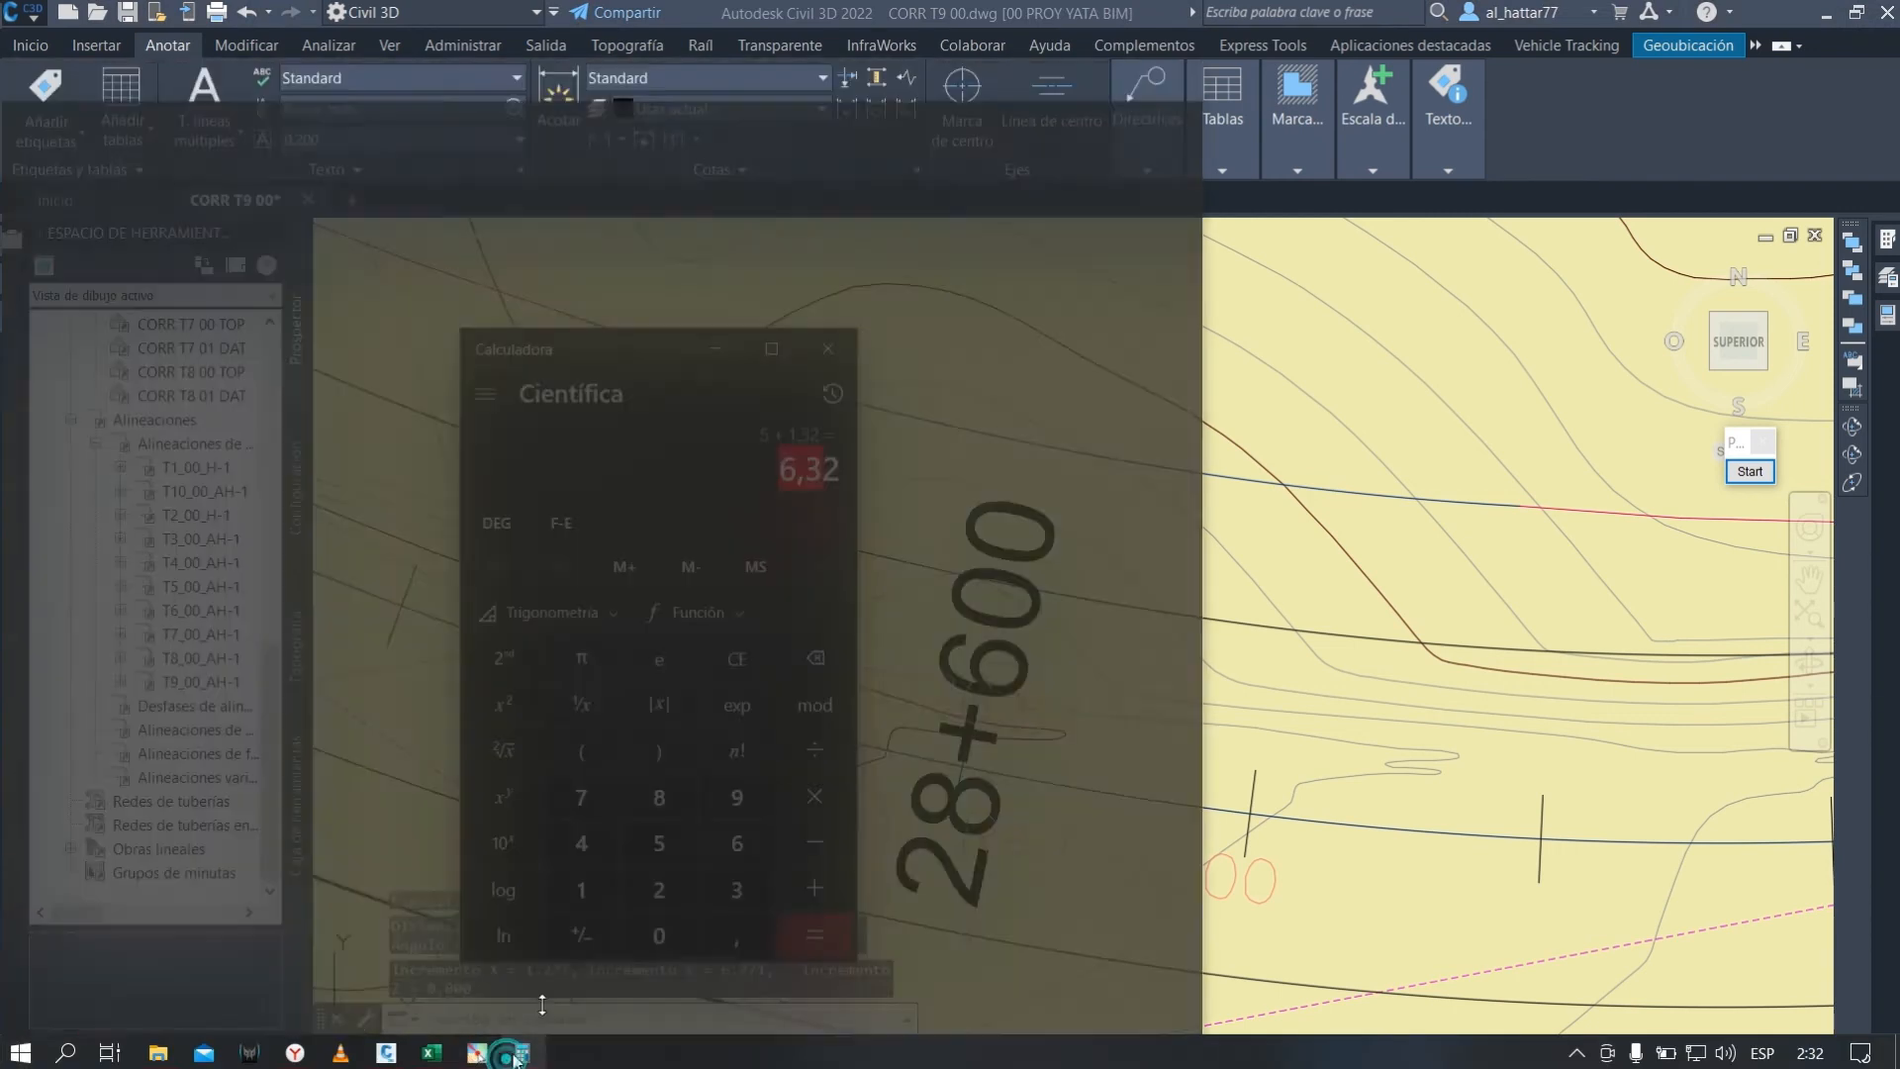
click(782, 469)
text(3,5)
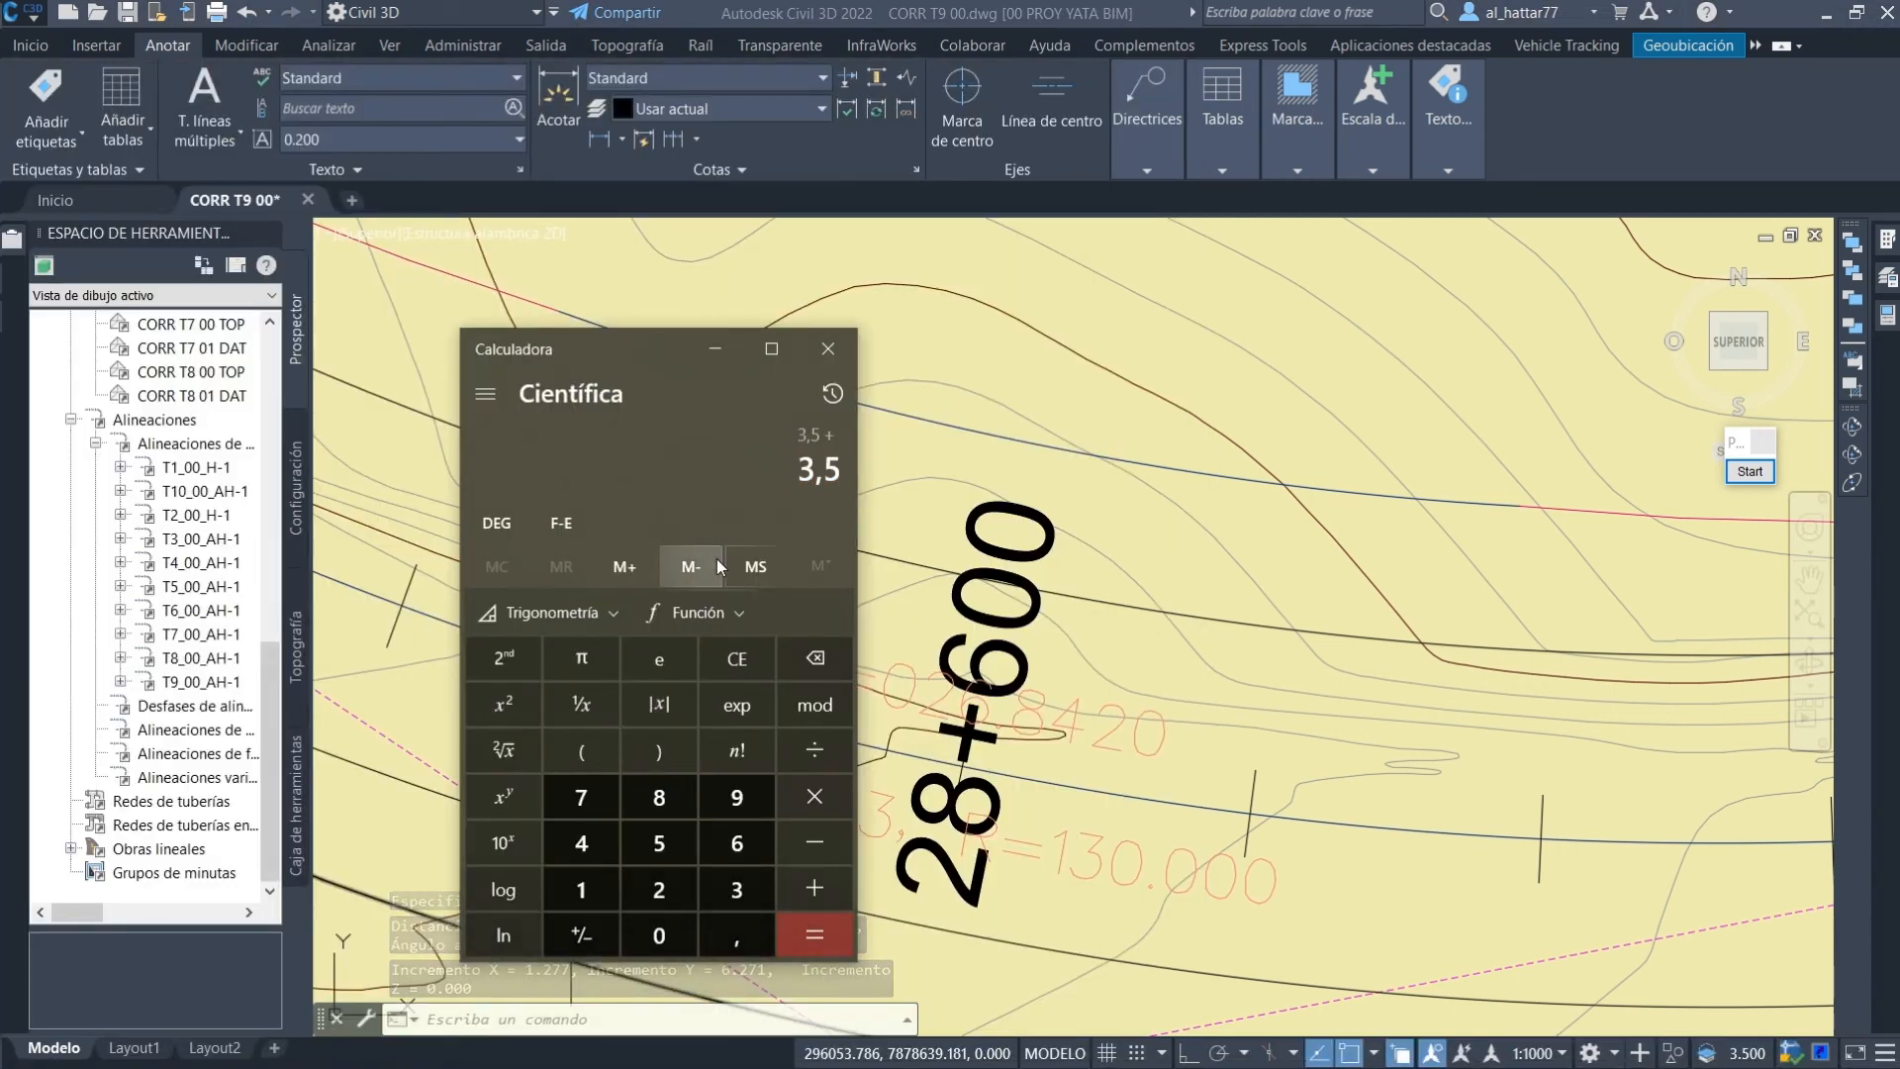
key(Return)
Measure the distance between the inner and outer left offsets near station 28+600 and compare it with the Calculator result.
right_click(894, 449)
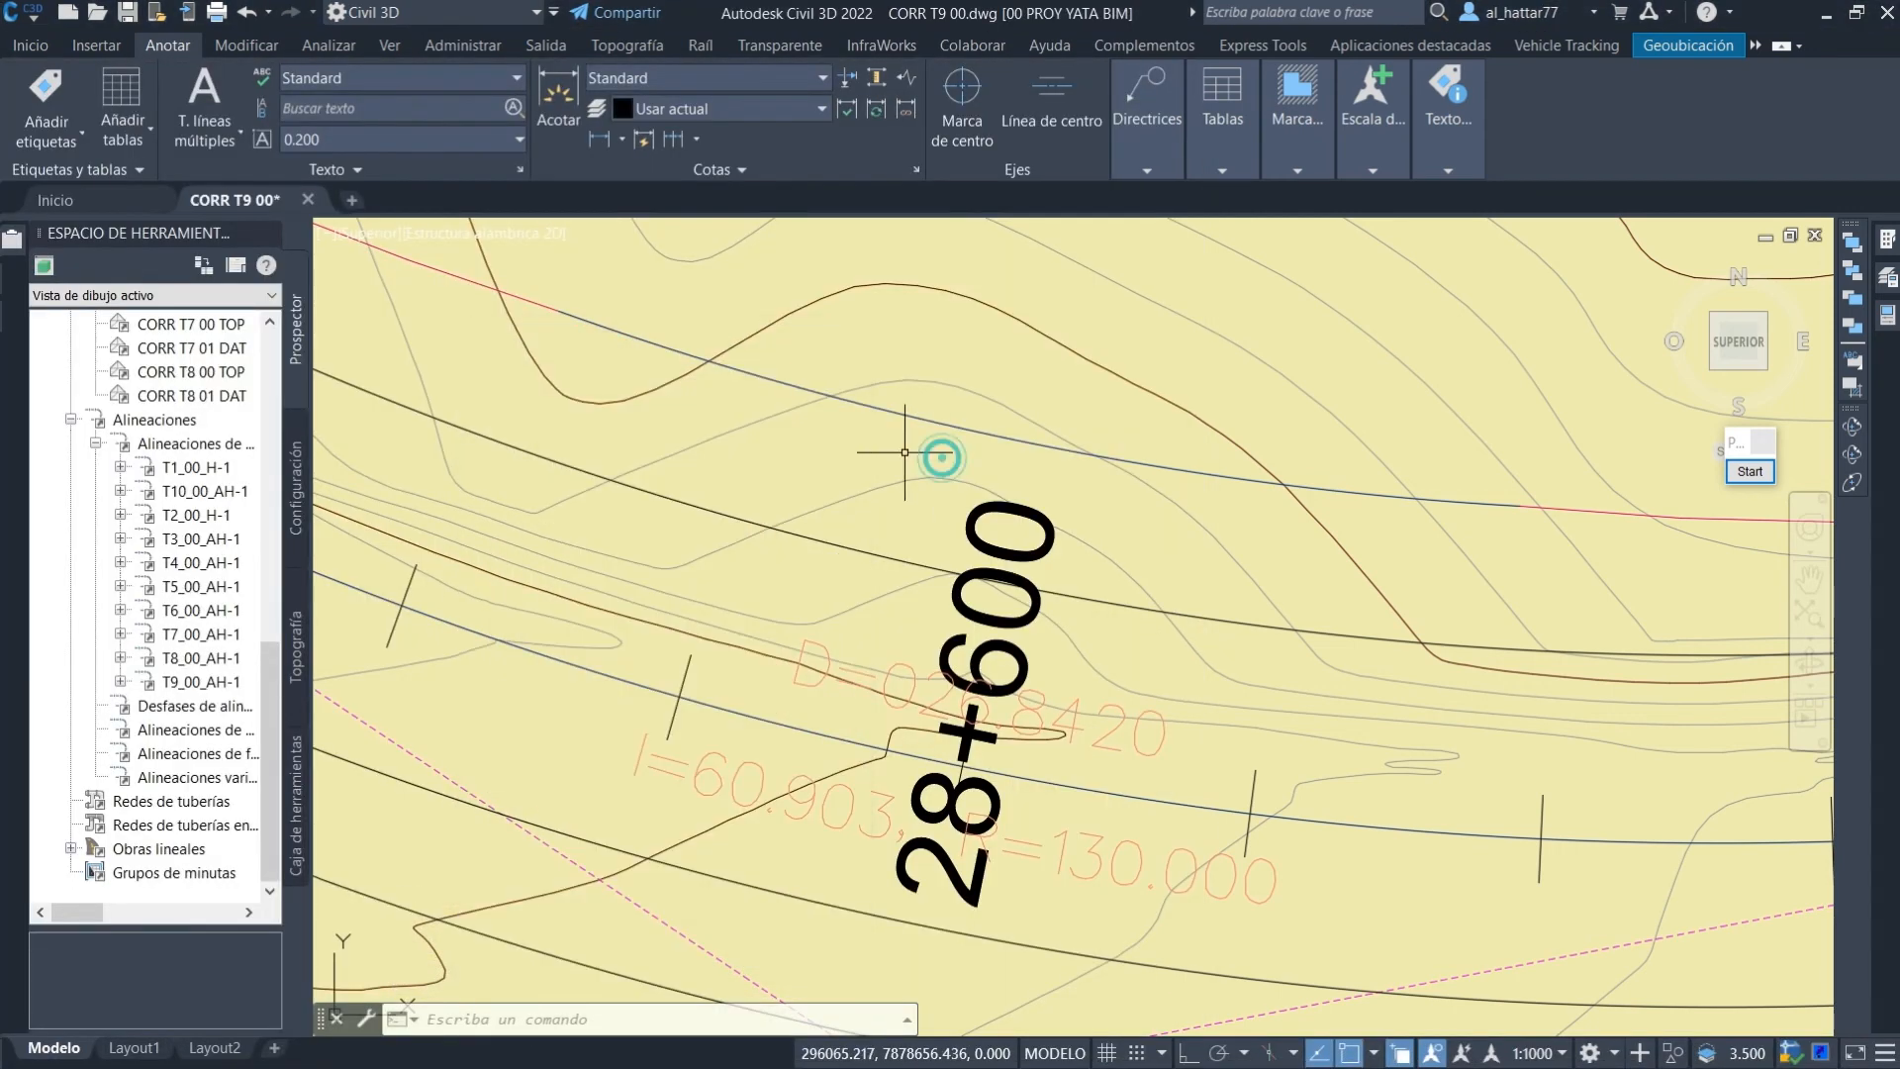
click(959, 467)
click(987, 582)
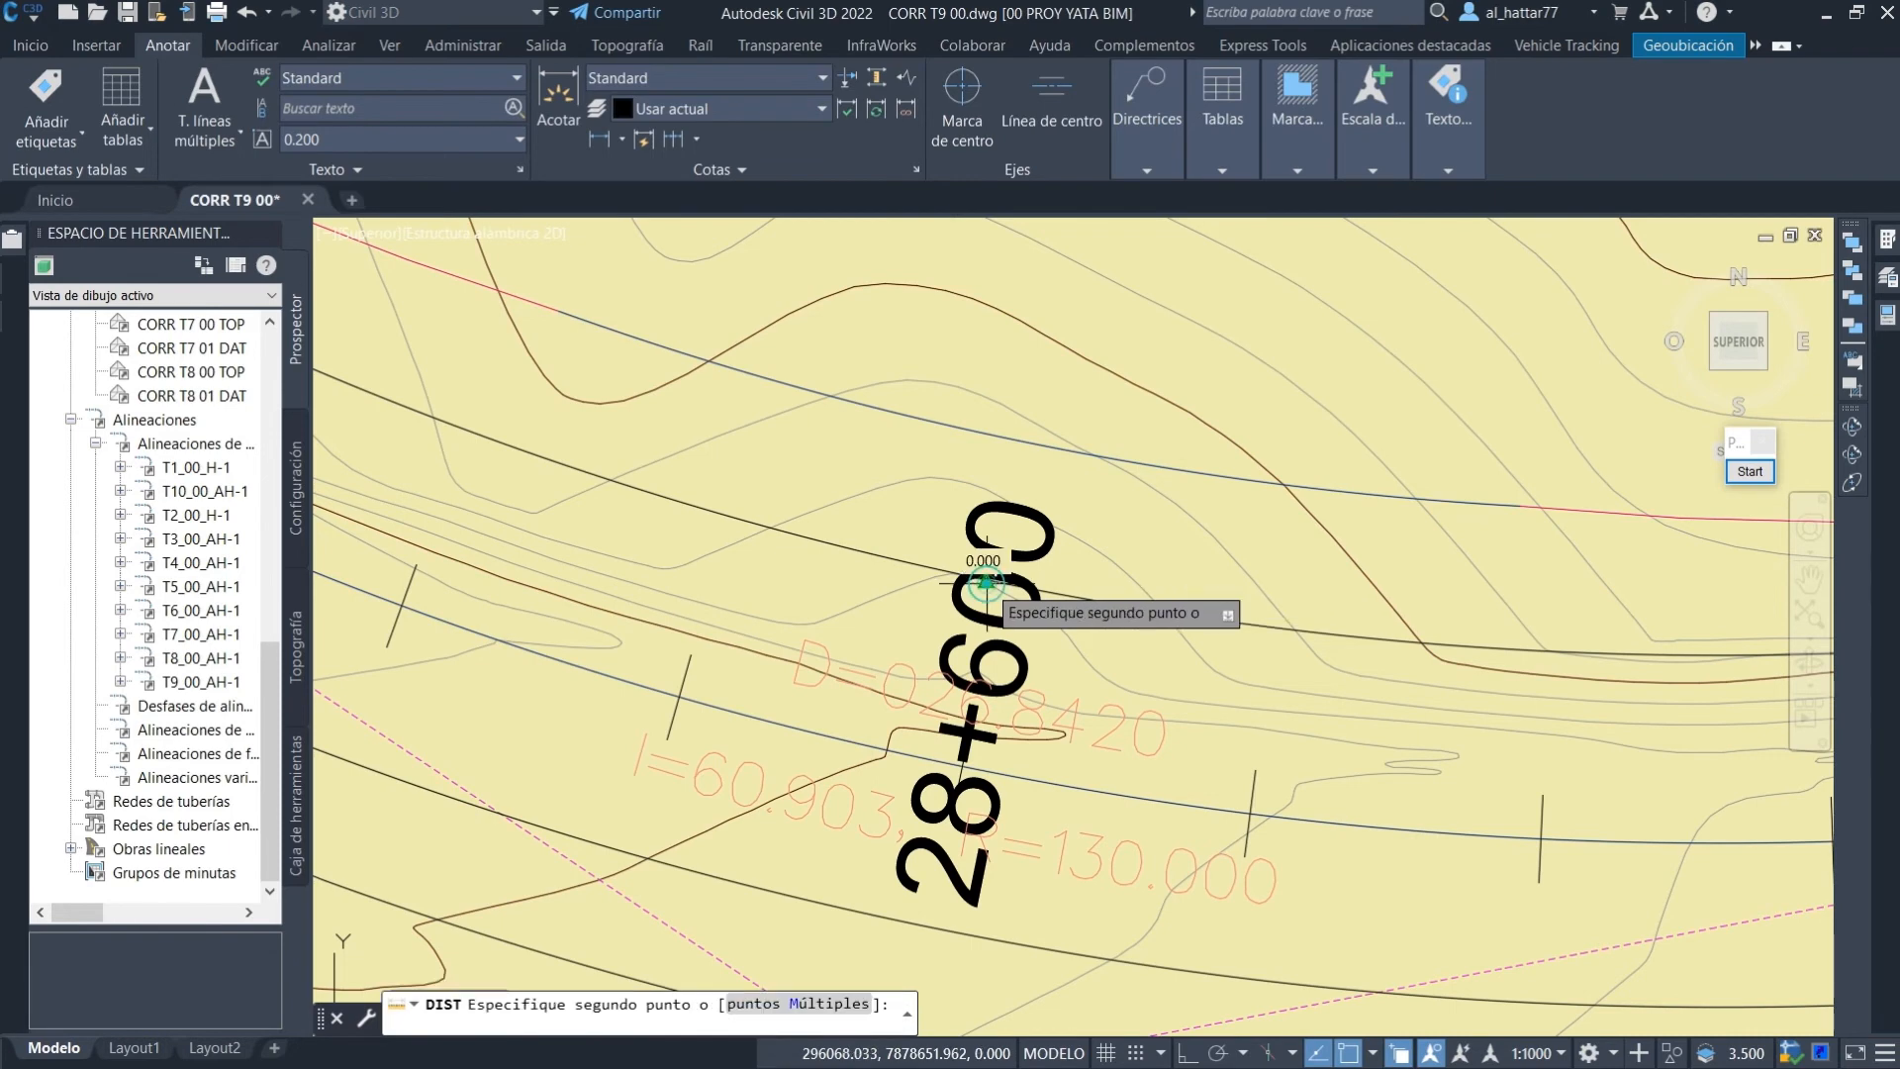
click(1014, 441)
scroll(993, 579, up, 2)
key(Return)
click(1052, 638)
middle_drag(1161, 239, 1040, 530)
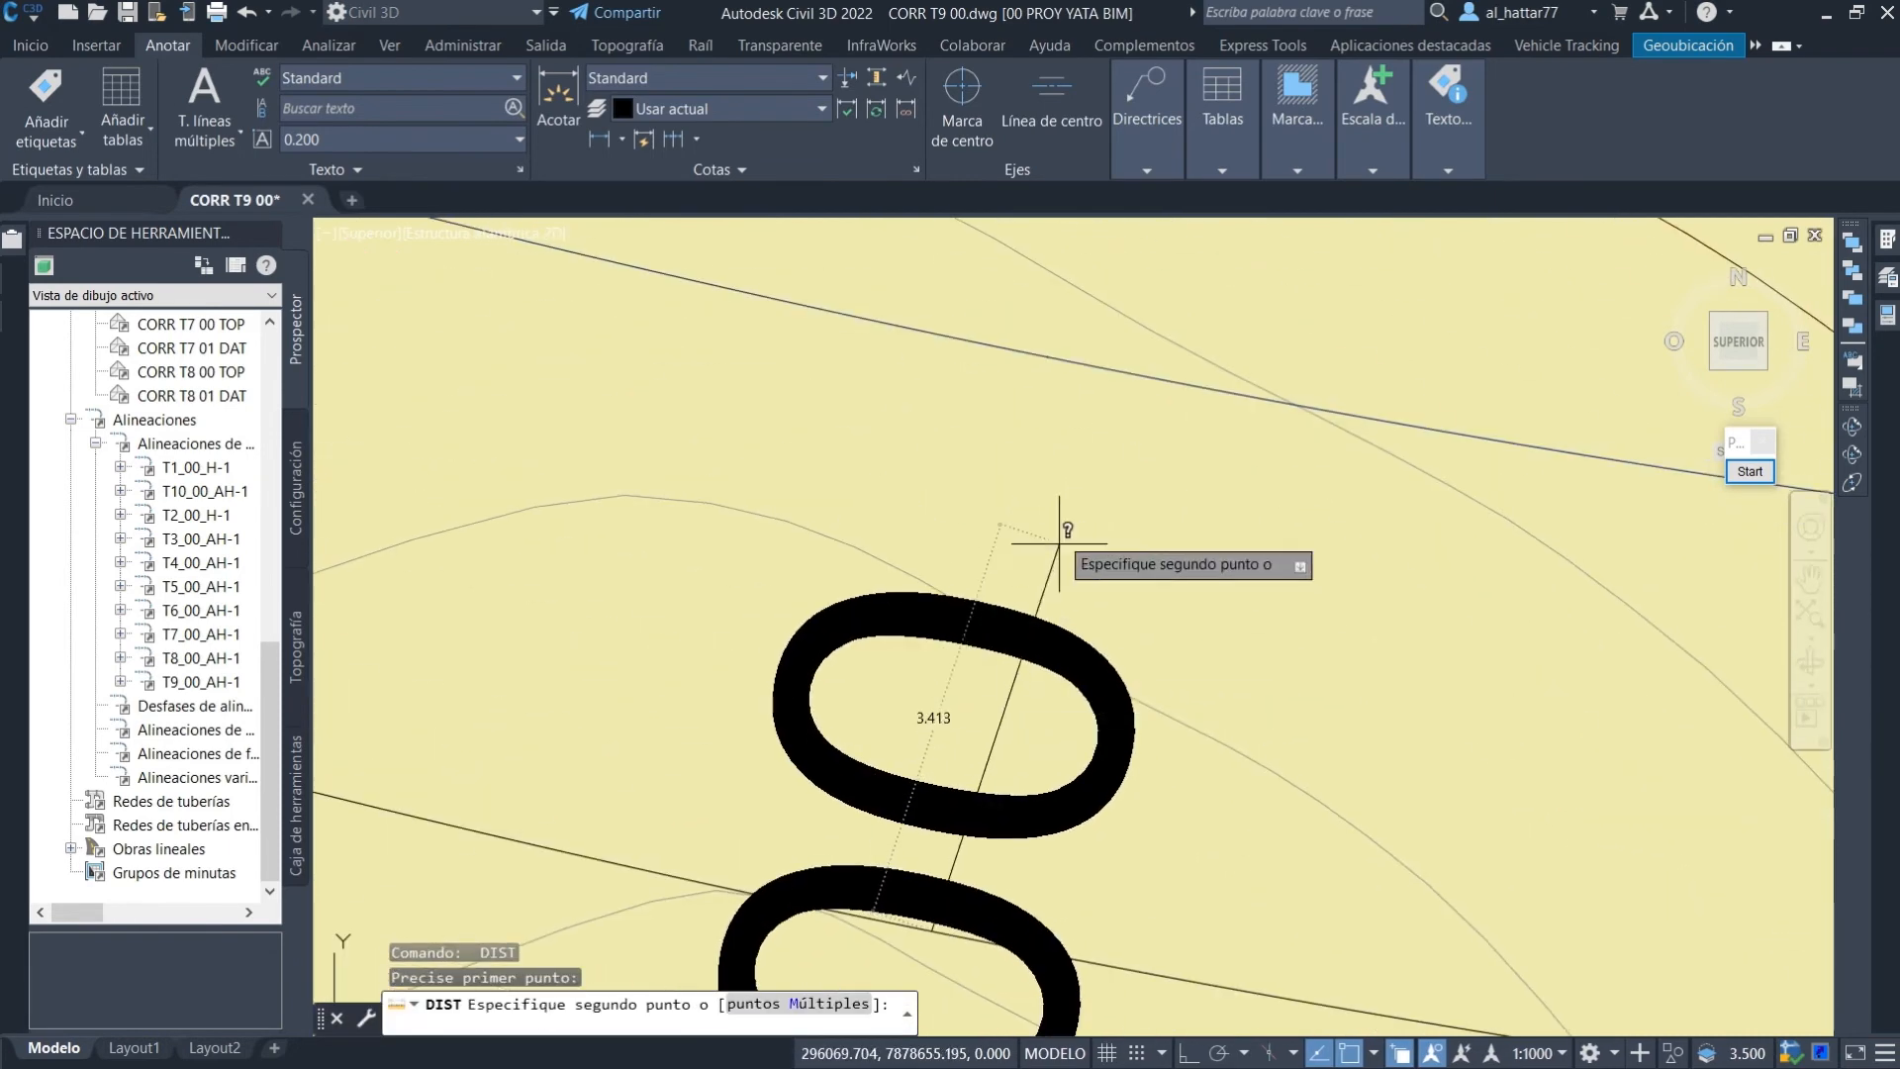
click(1047, 354)
scroll(967, 408, down, 2)
key(alt)
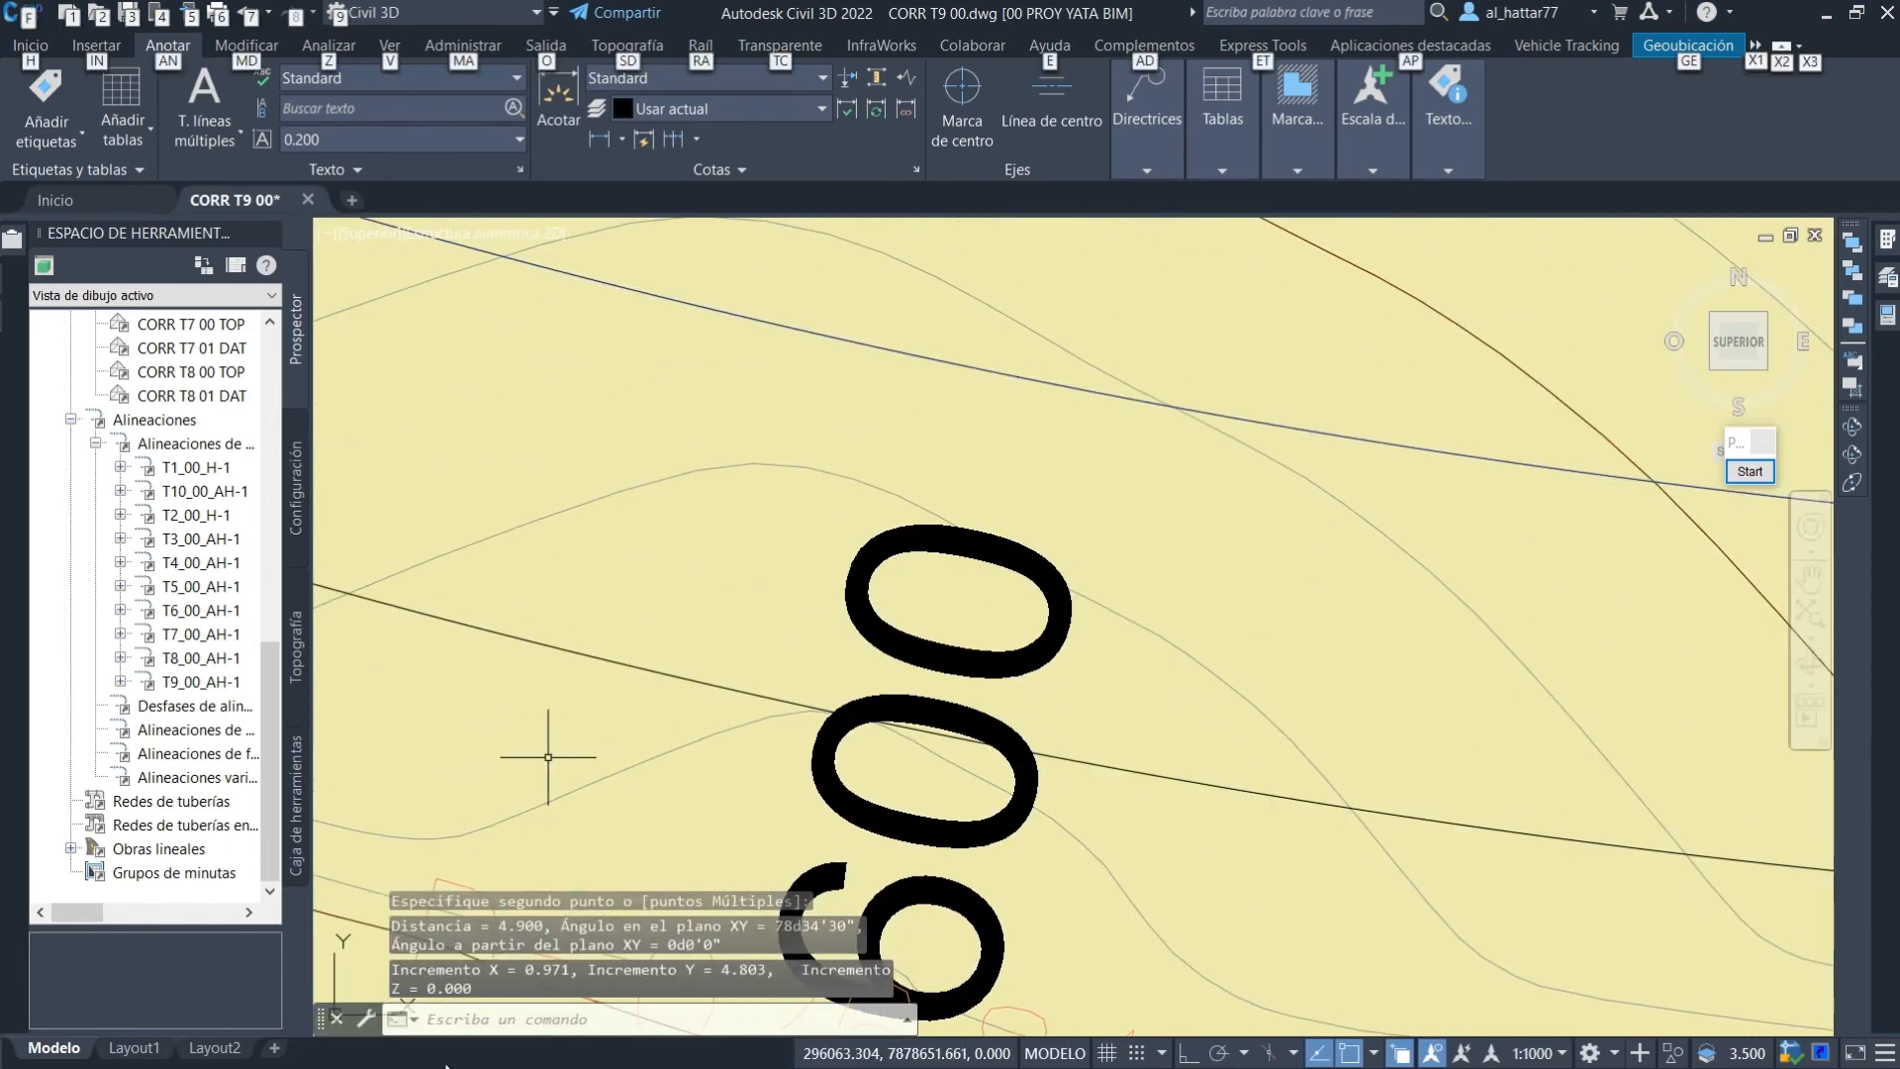
key(super)
click(518, 1052)
click(962, 473)
Look up the outside widening e.ext for radius 130 in the Lt 22,4 table of the Excel workbook.
scroll(972, 457, down, 2)
middle_drag(970, 733, 1064, 237)
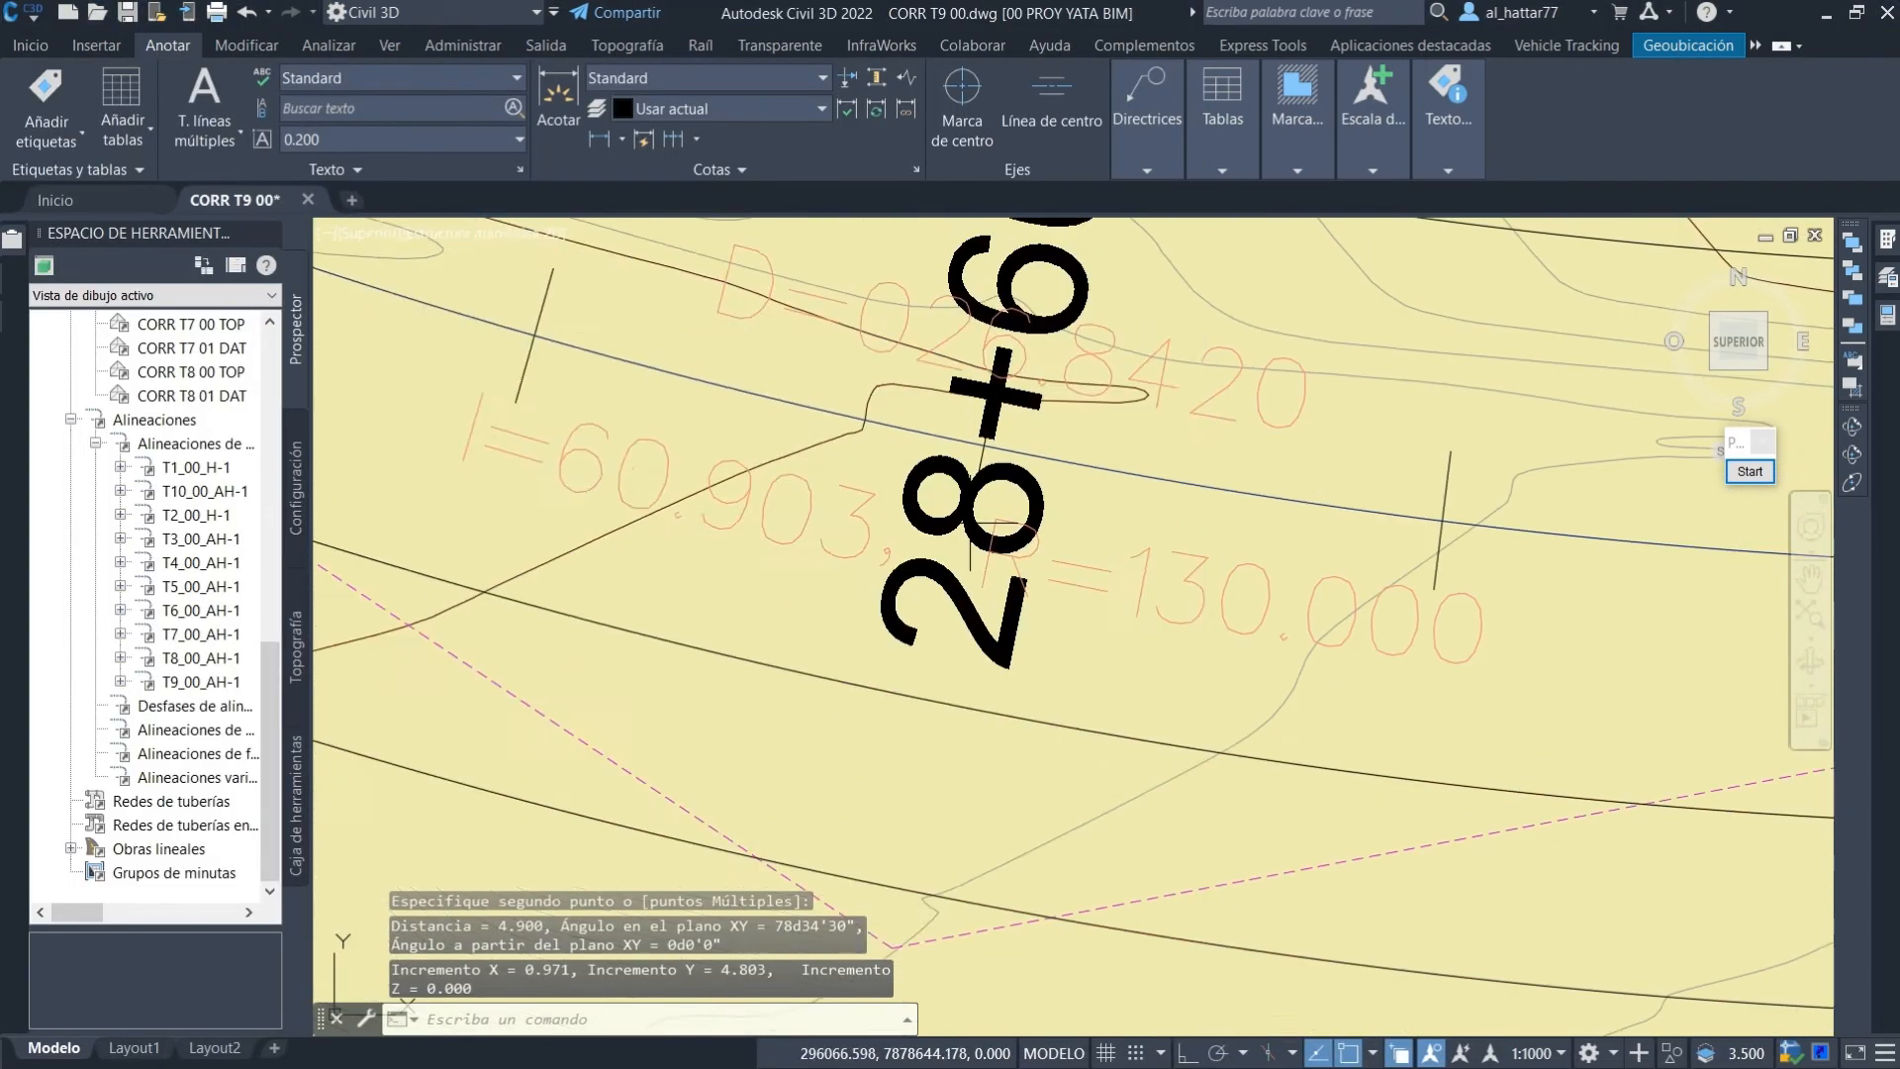
key(super)
click(428, 1052)
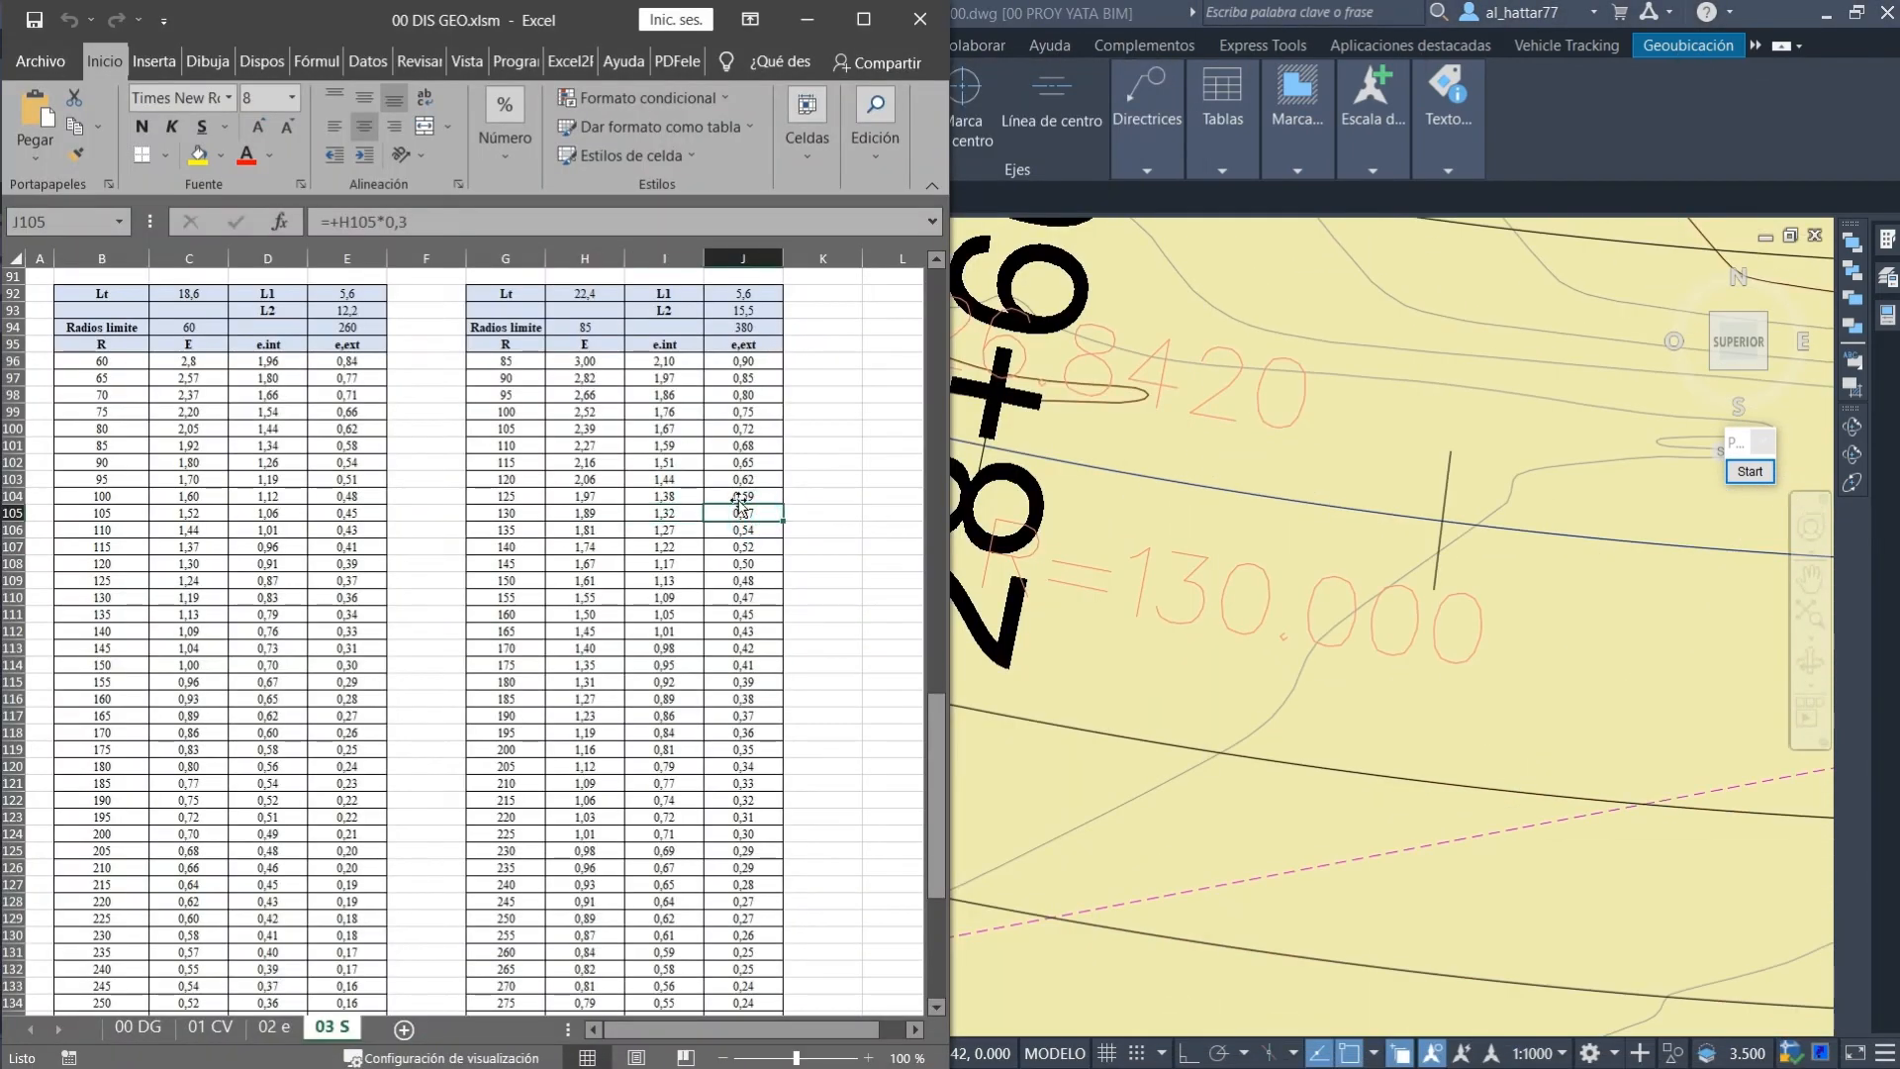
click(1074, 113)
Add the outside widening of 0,57 to the nominal 5 m offset in the Calculator, rechecking the value in Excel.
key(super)
click(518, 1052)
text(5)
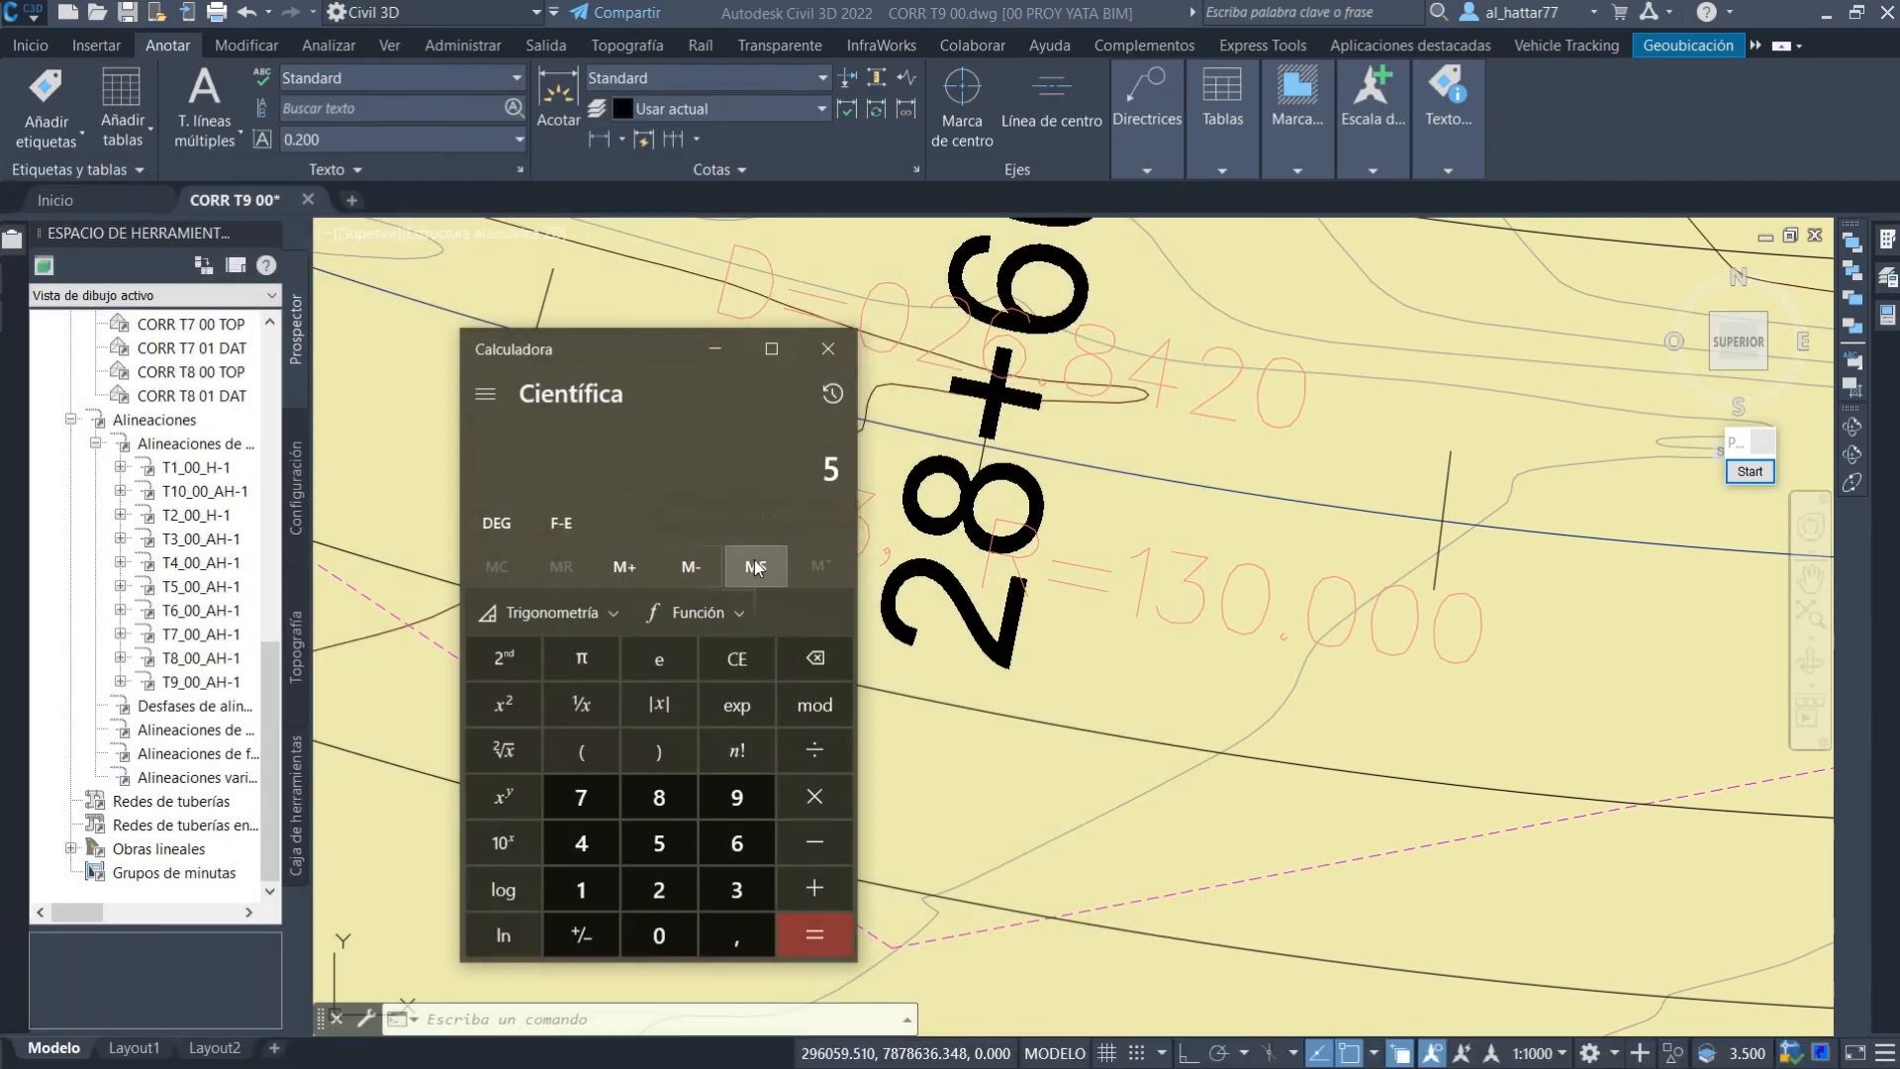
text(0)
key(super)
click(431, 1052)
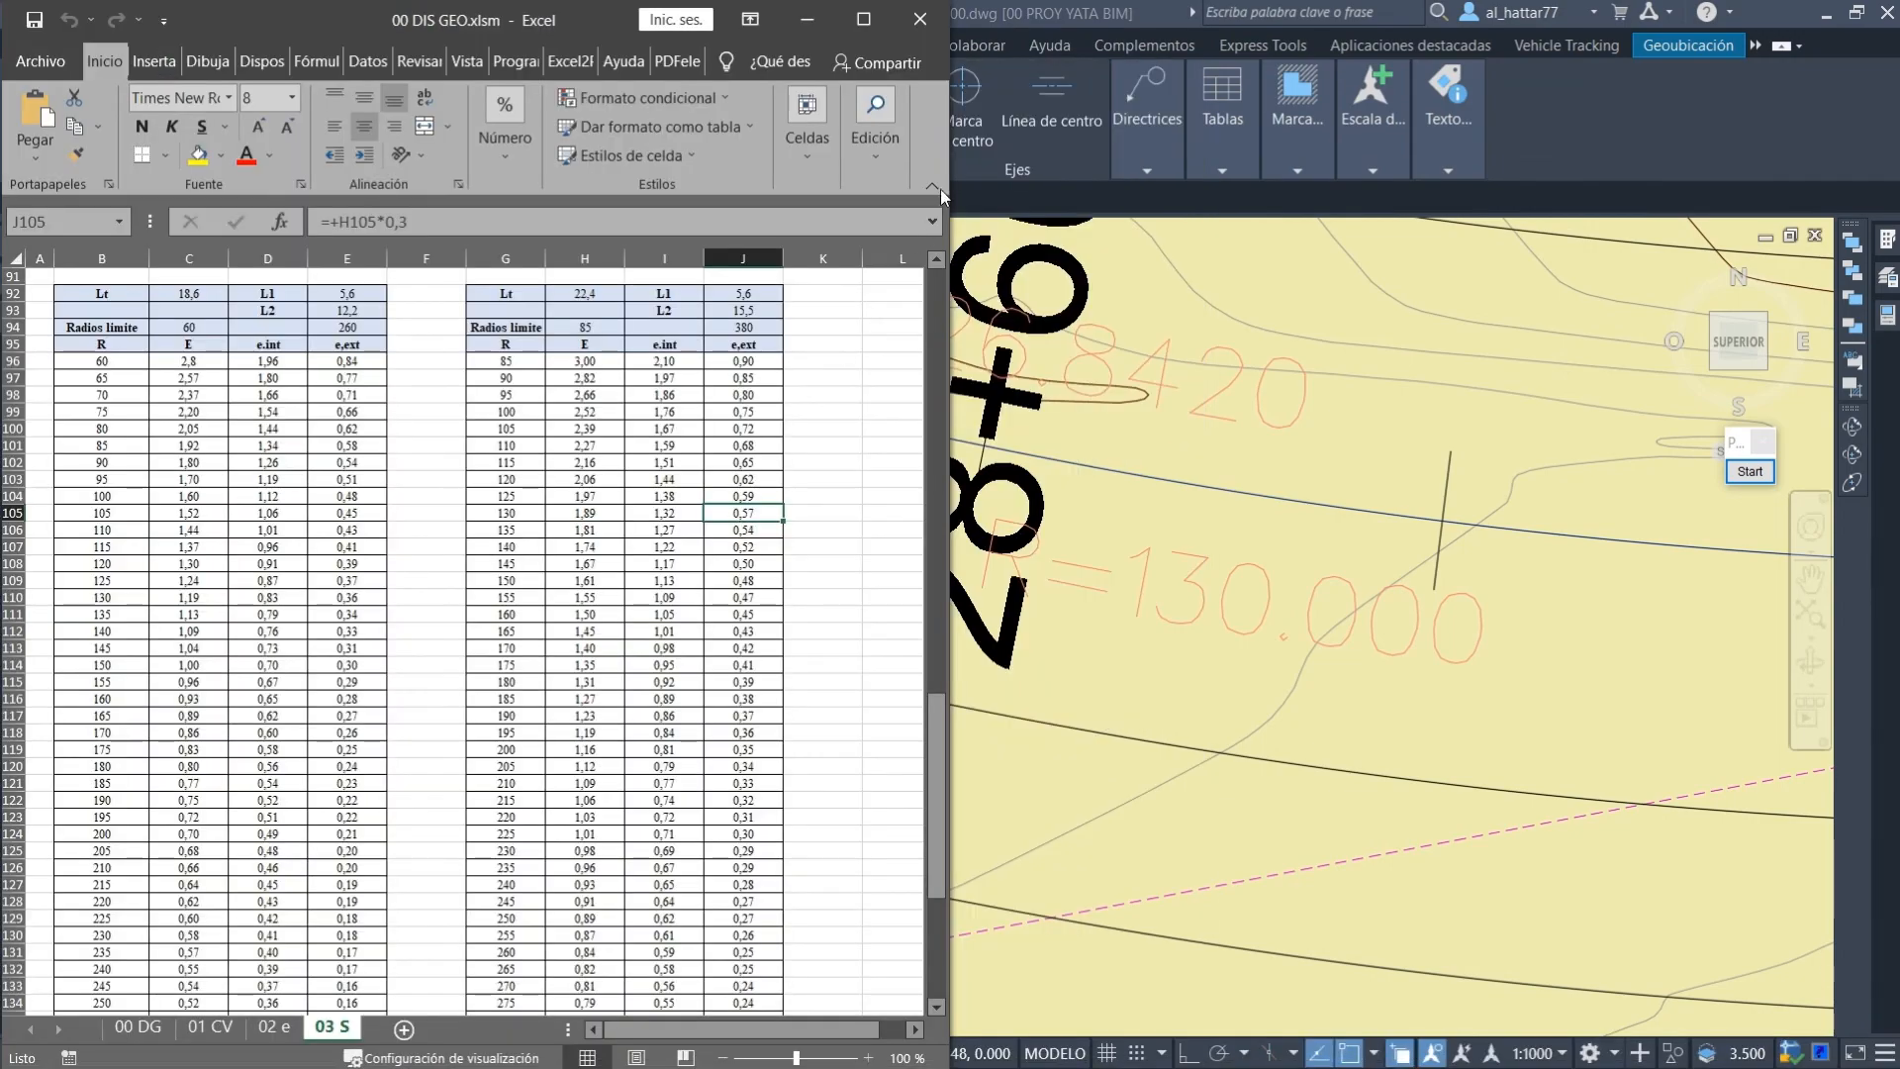
key(super)
key(super)
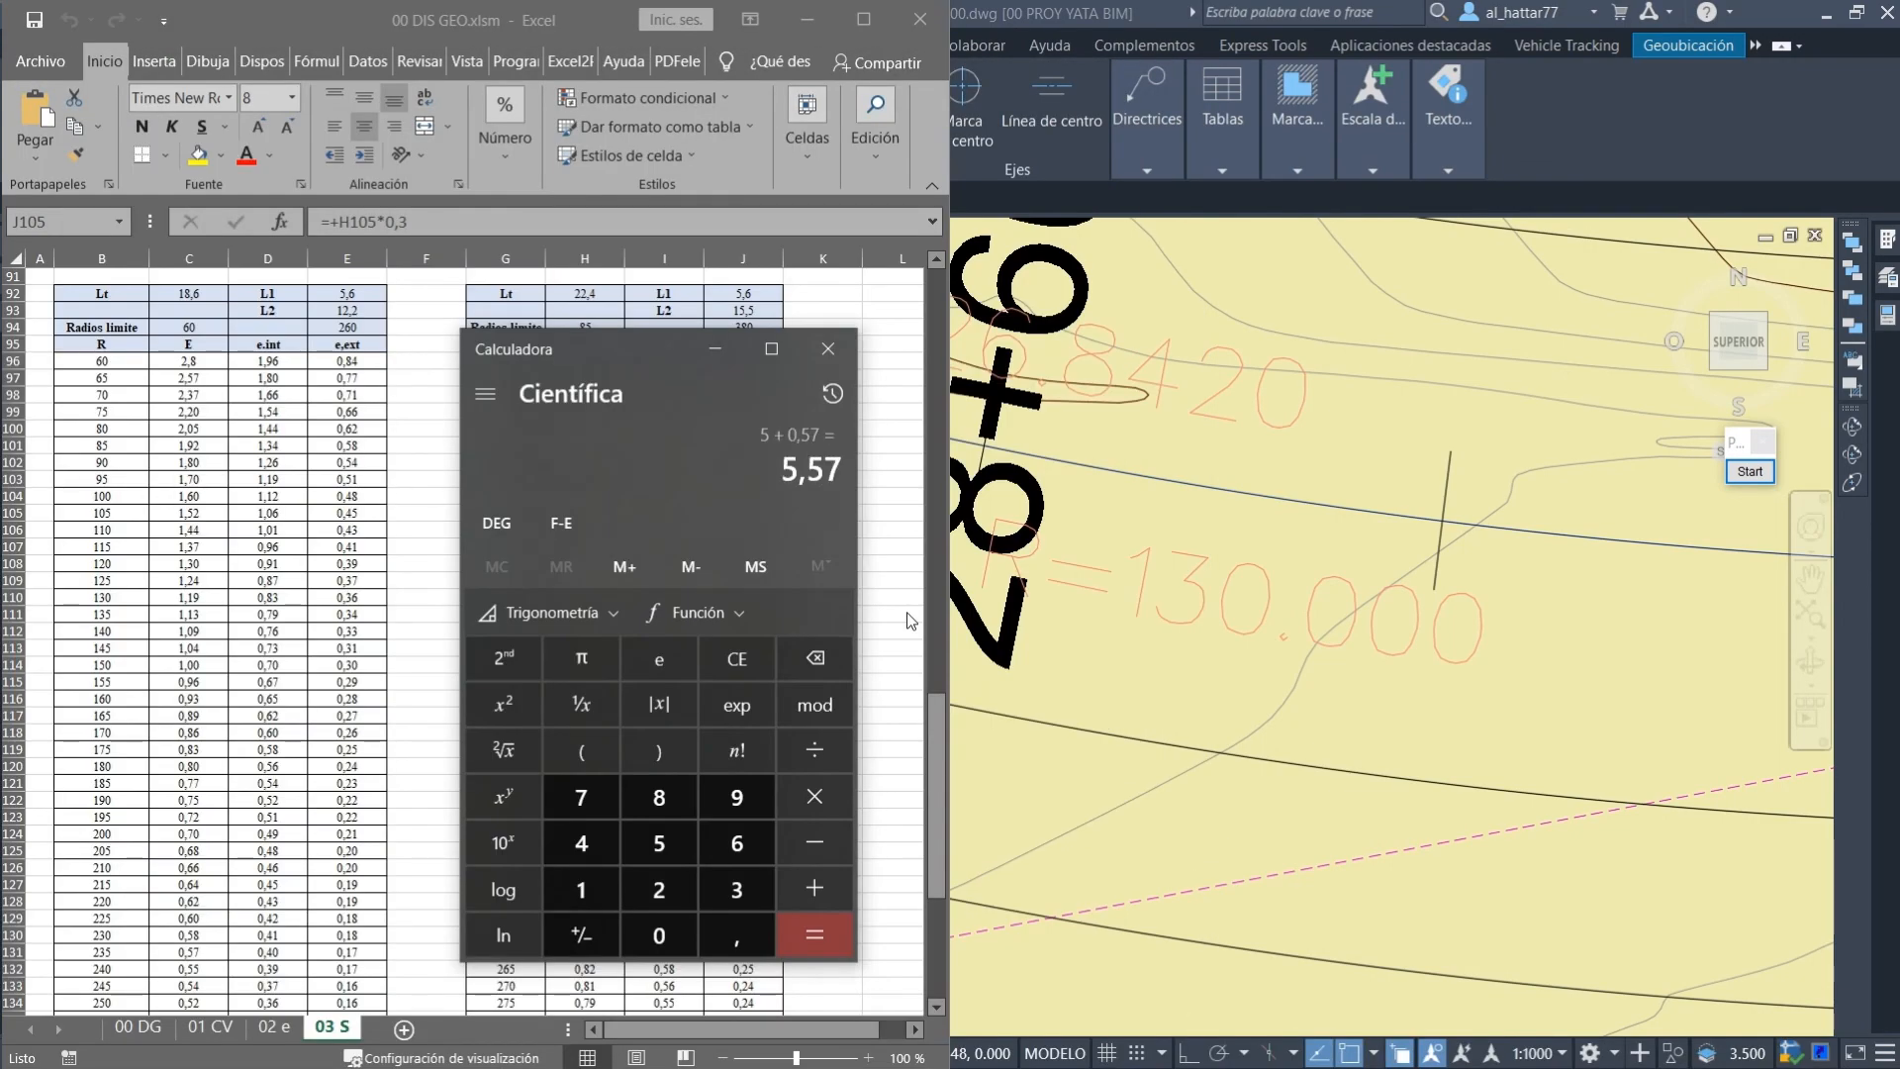
click(1033, 662)
right_click(1030, 643)
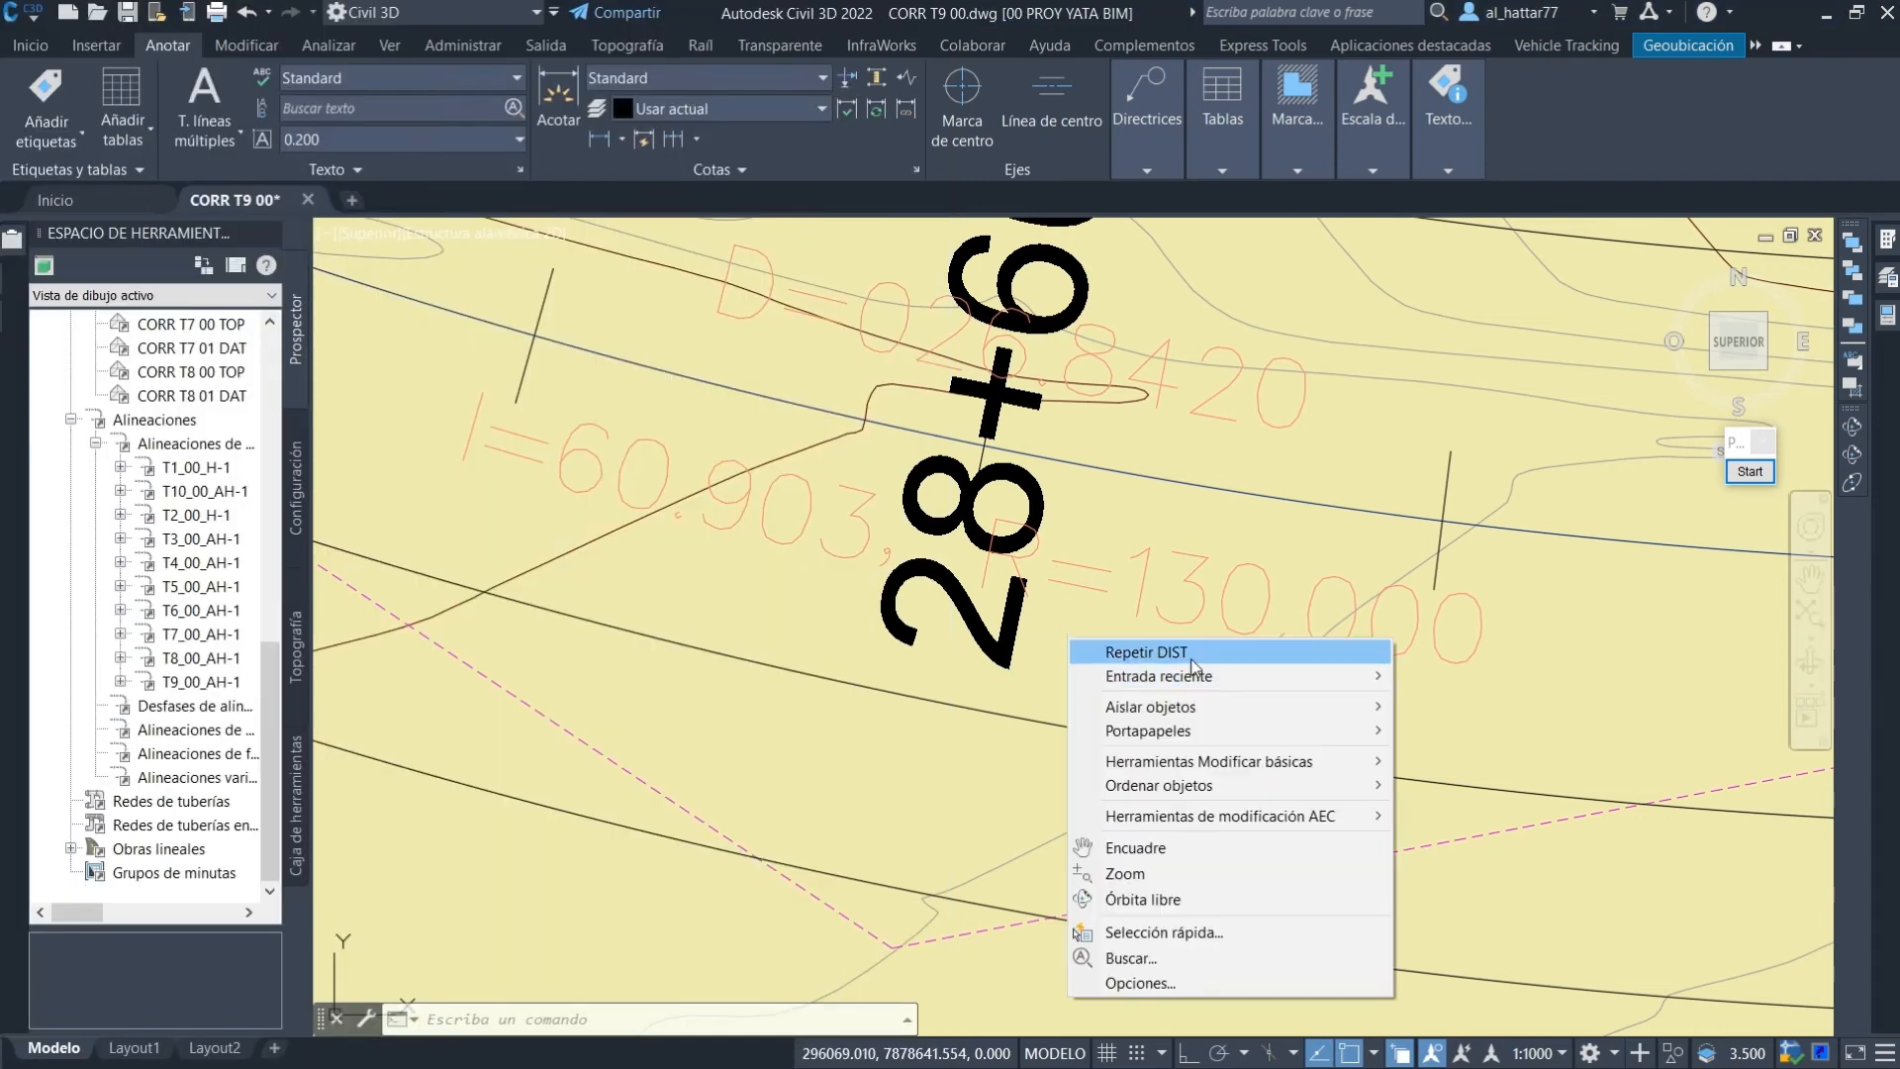
click(1089, 650)
click(947, 705)
scroll(942, 762, down, 2)
middle_drag(963, 787, 994, 750)
key(Escape)
Measure with DIST from the central alignment to the inner right offset near station 28+600 and show the command history.
key(space)
scroll(1002, 509, up, 4)
click(1031, 524)
middle_drag(973, 869, 1042, 628)
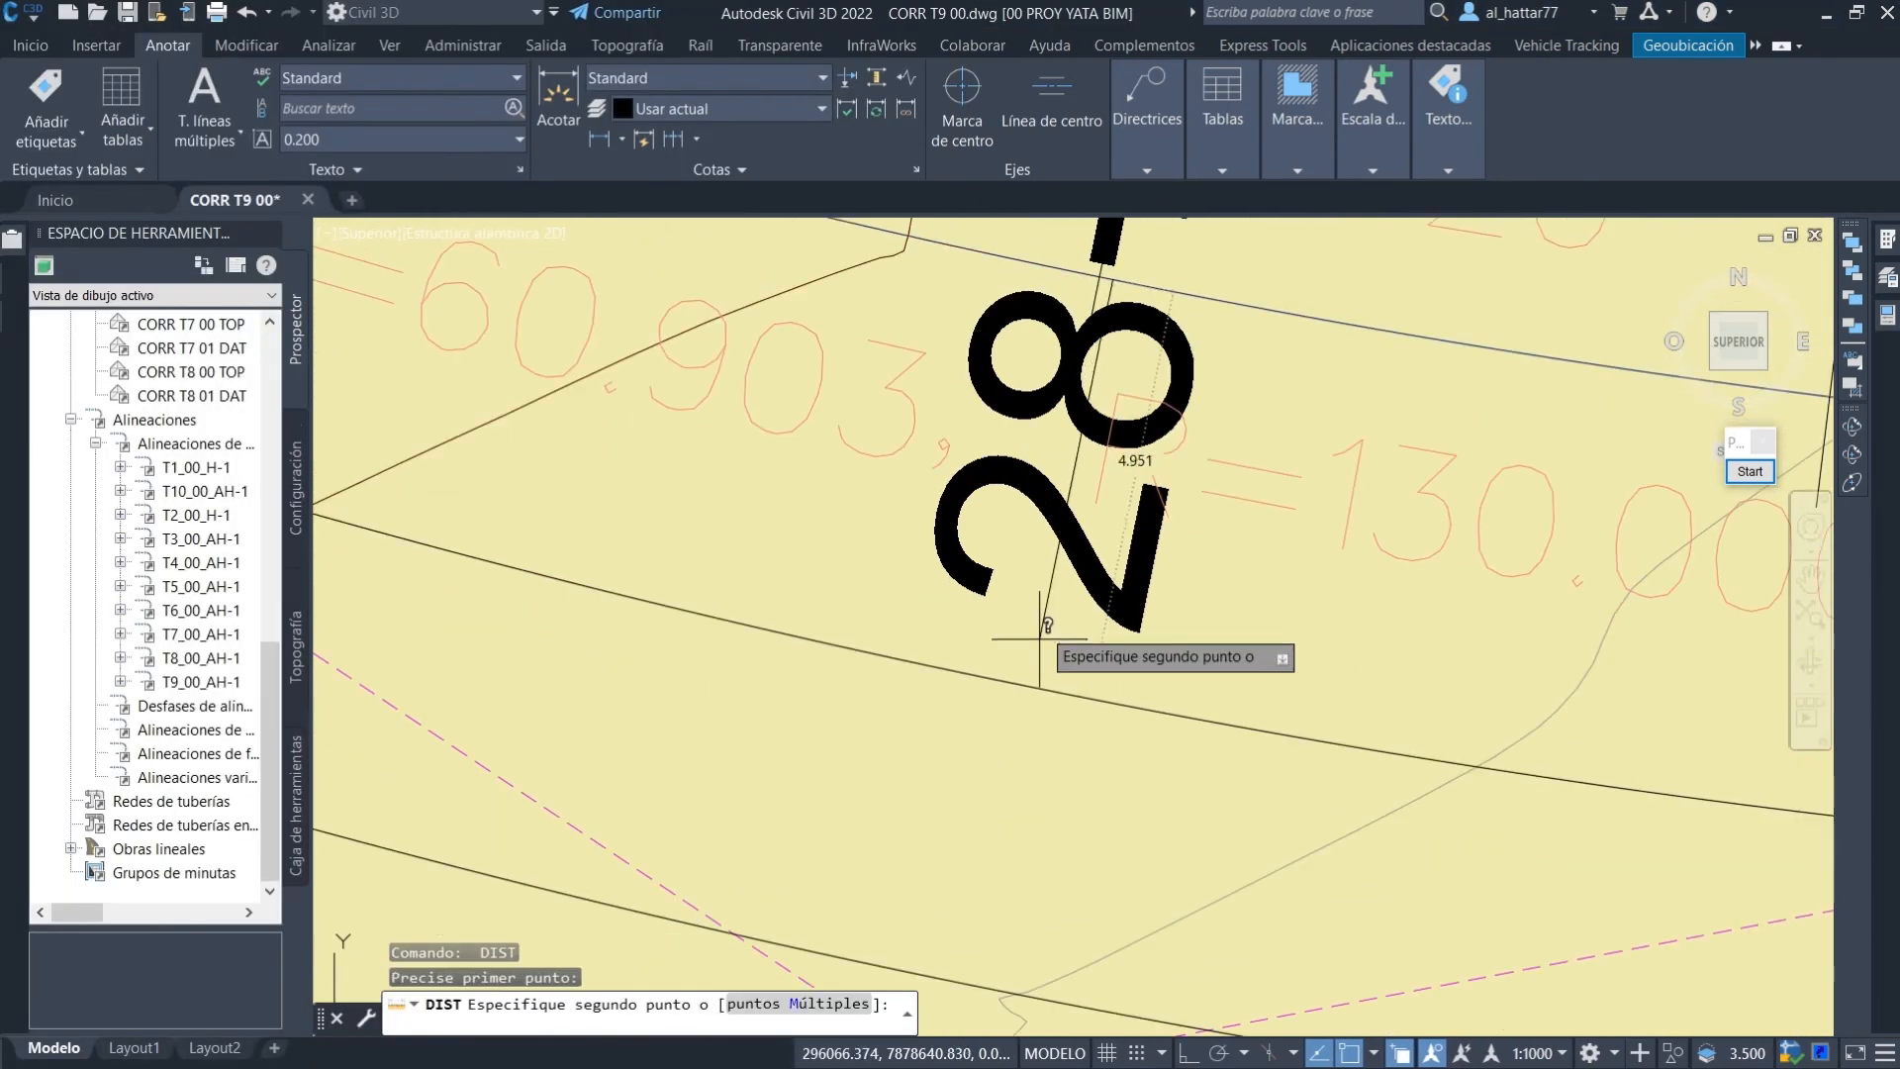
click(1030, 684)
key(F2)
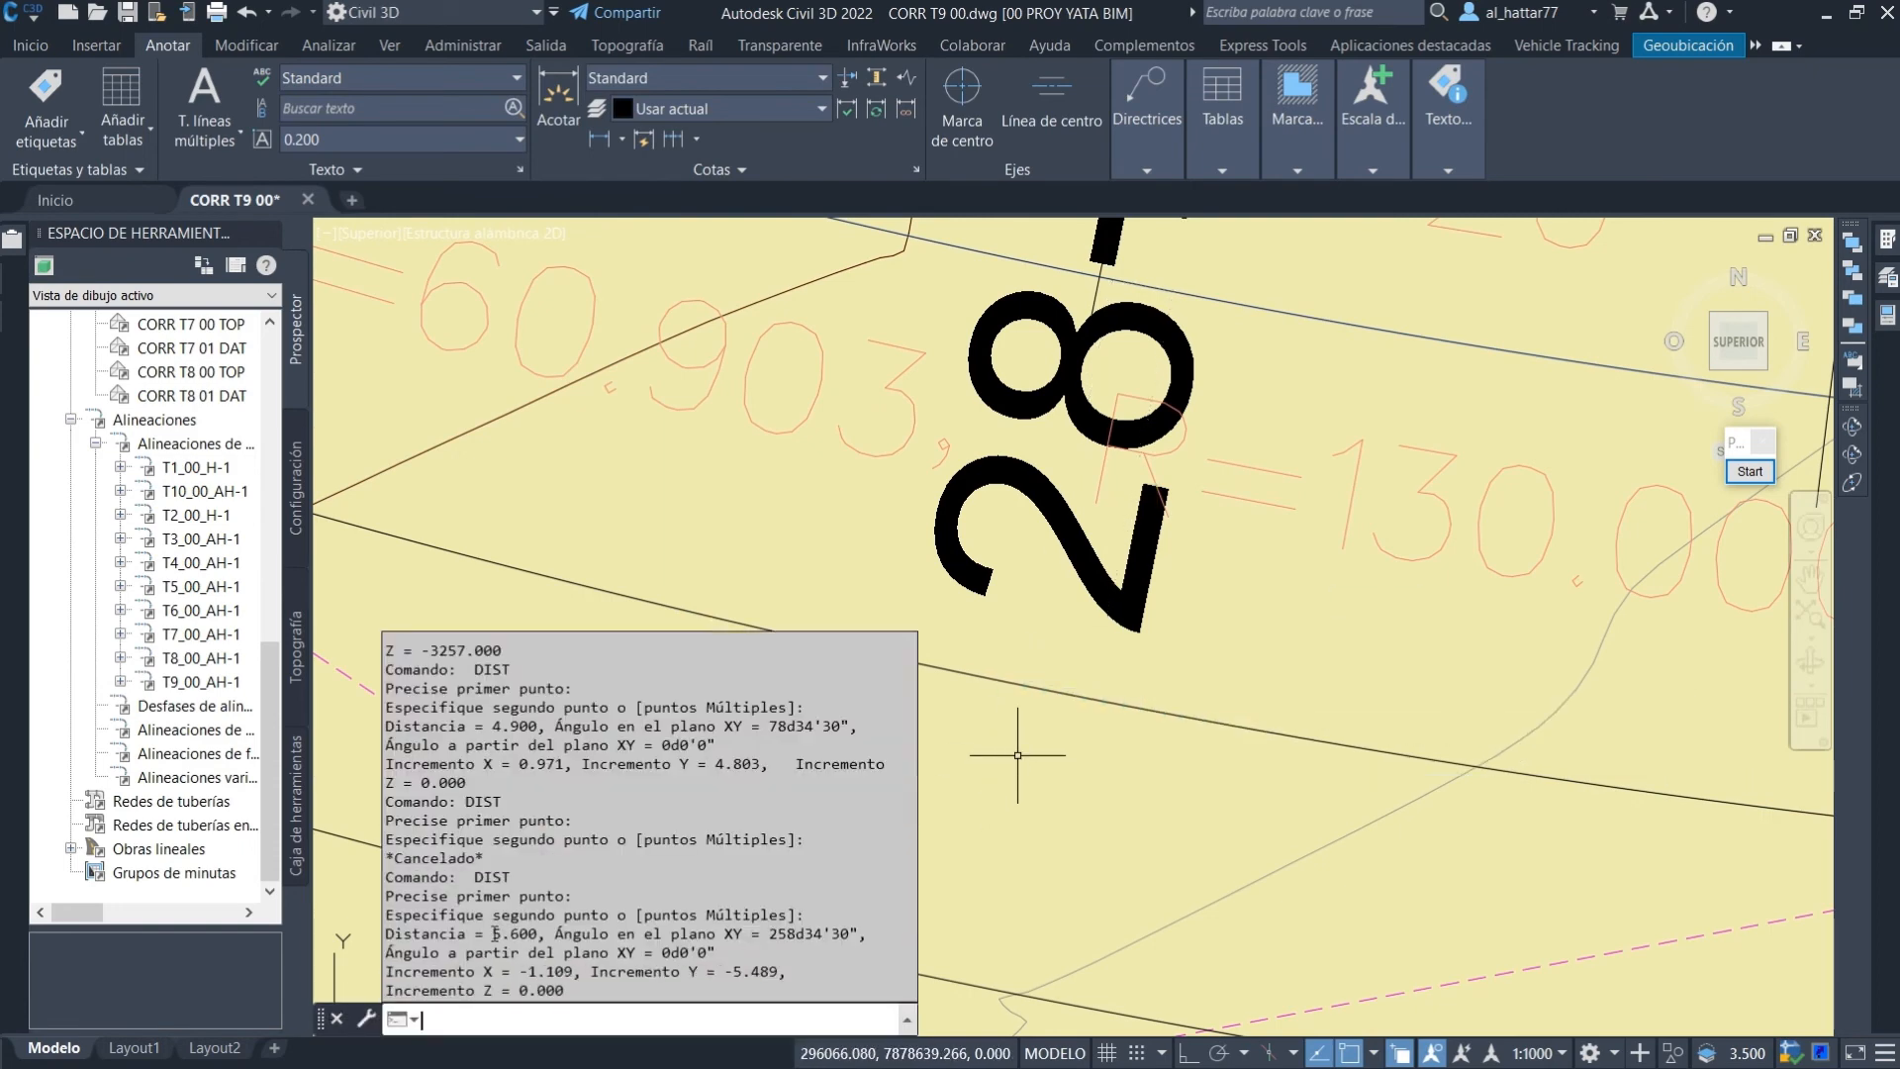
Bring up the Calculator to compare the computed outside width with the measured right offset, and return to the drawing.
key(super)
click(534, 1049)
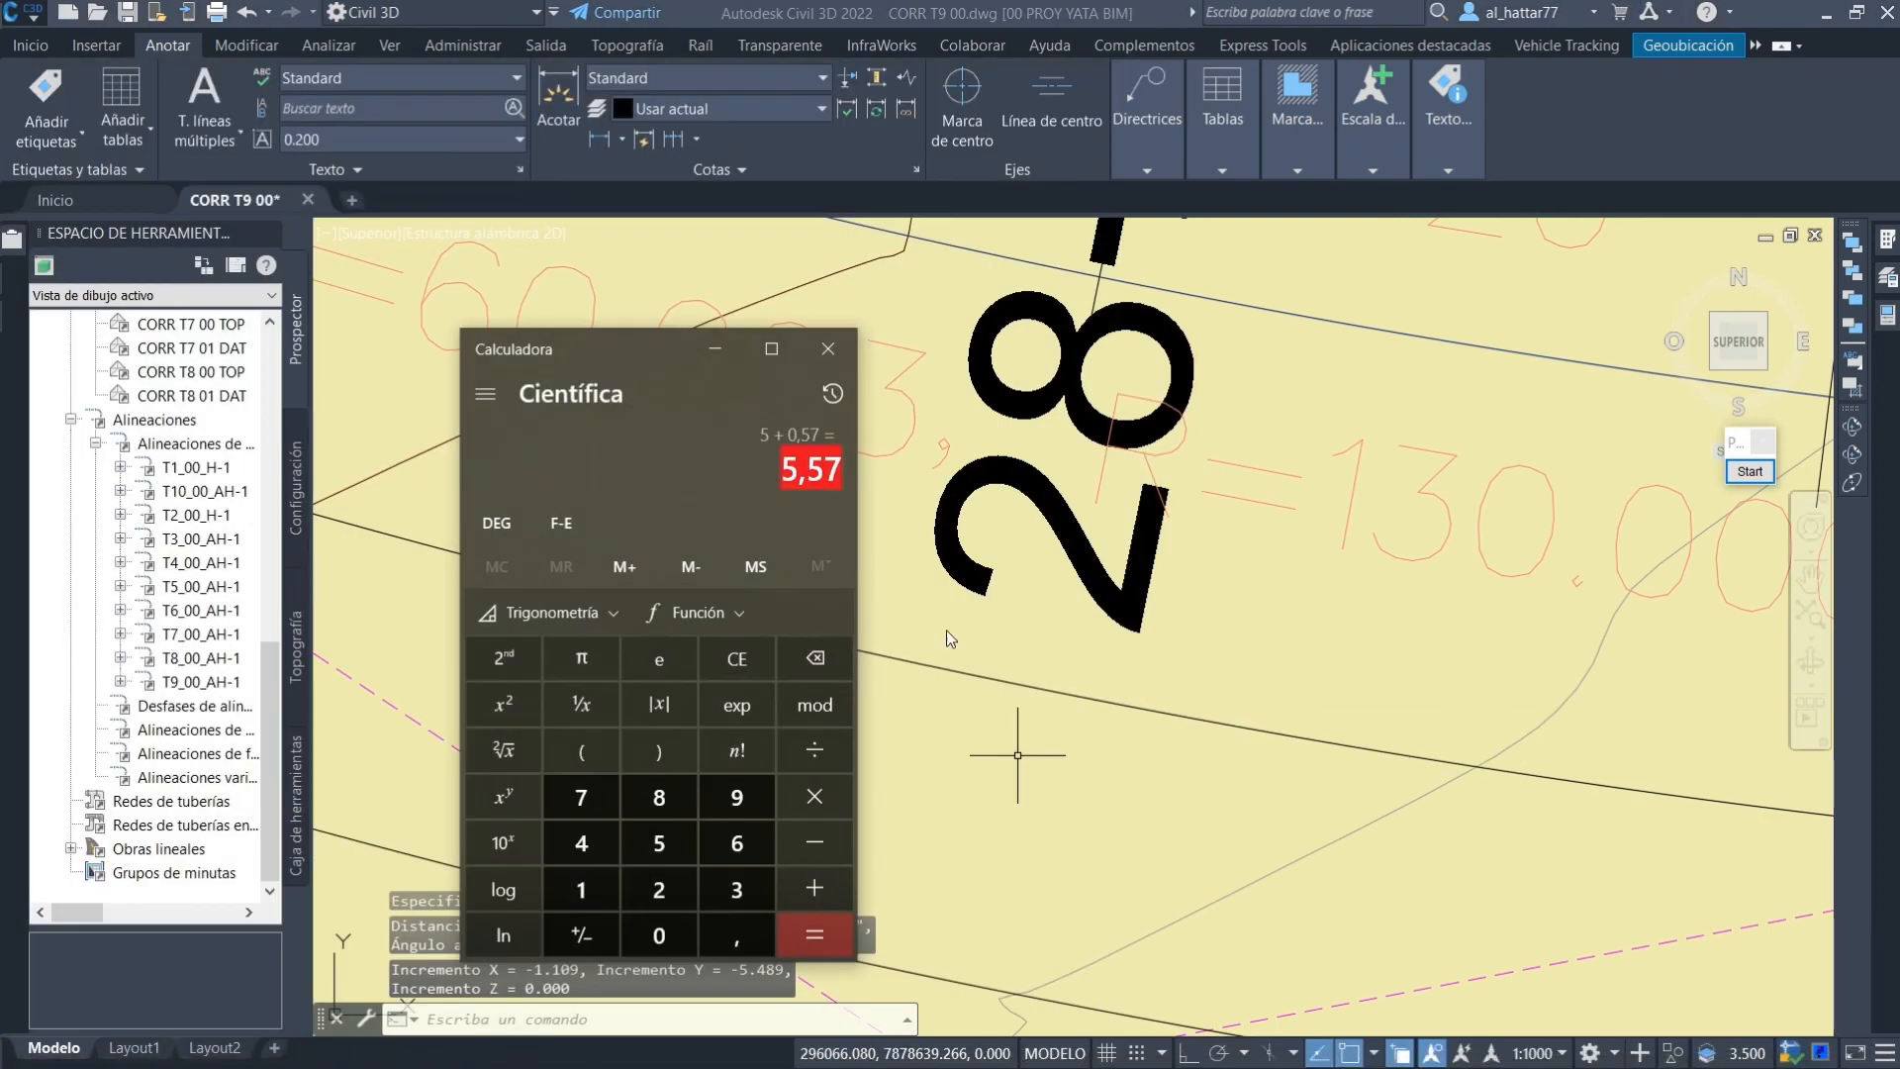
key(Escape)
drag(622, 348, 461, 343)
click(895, 428)
key(super)
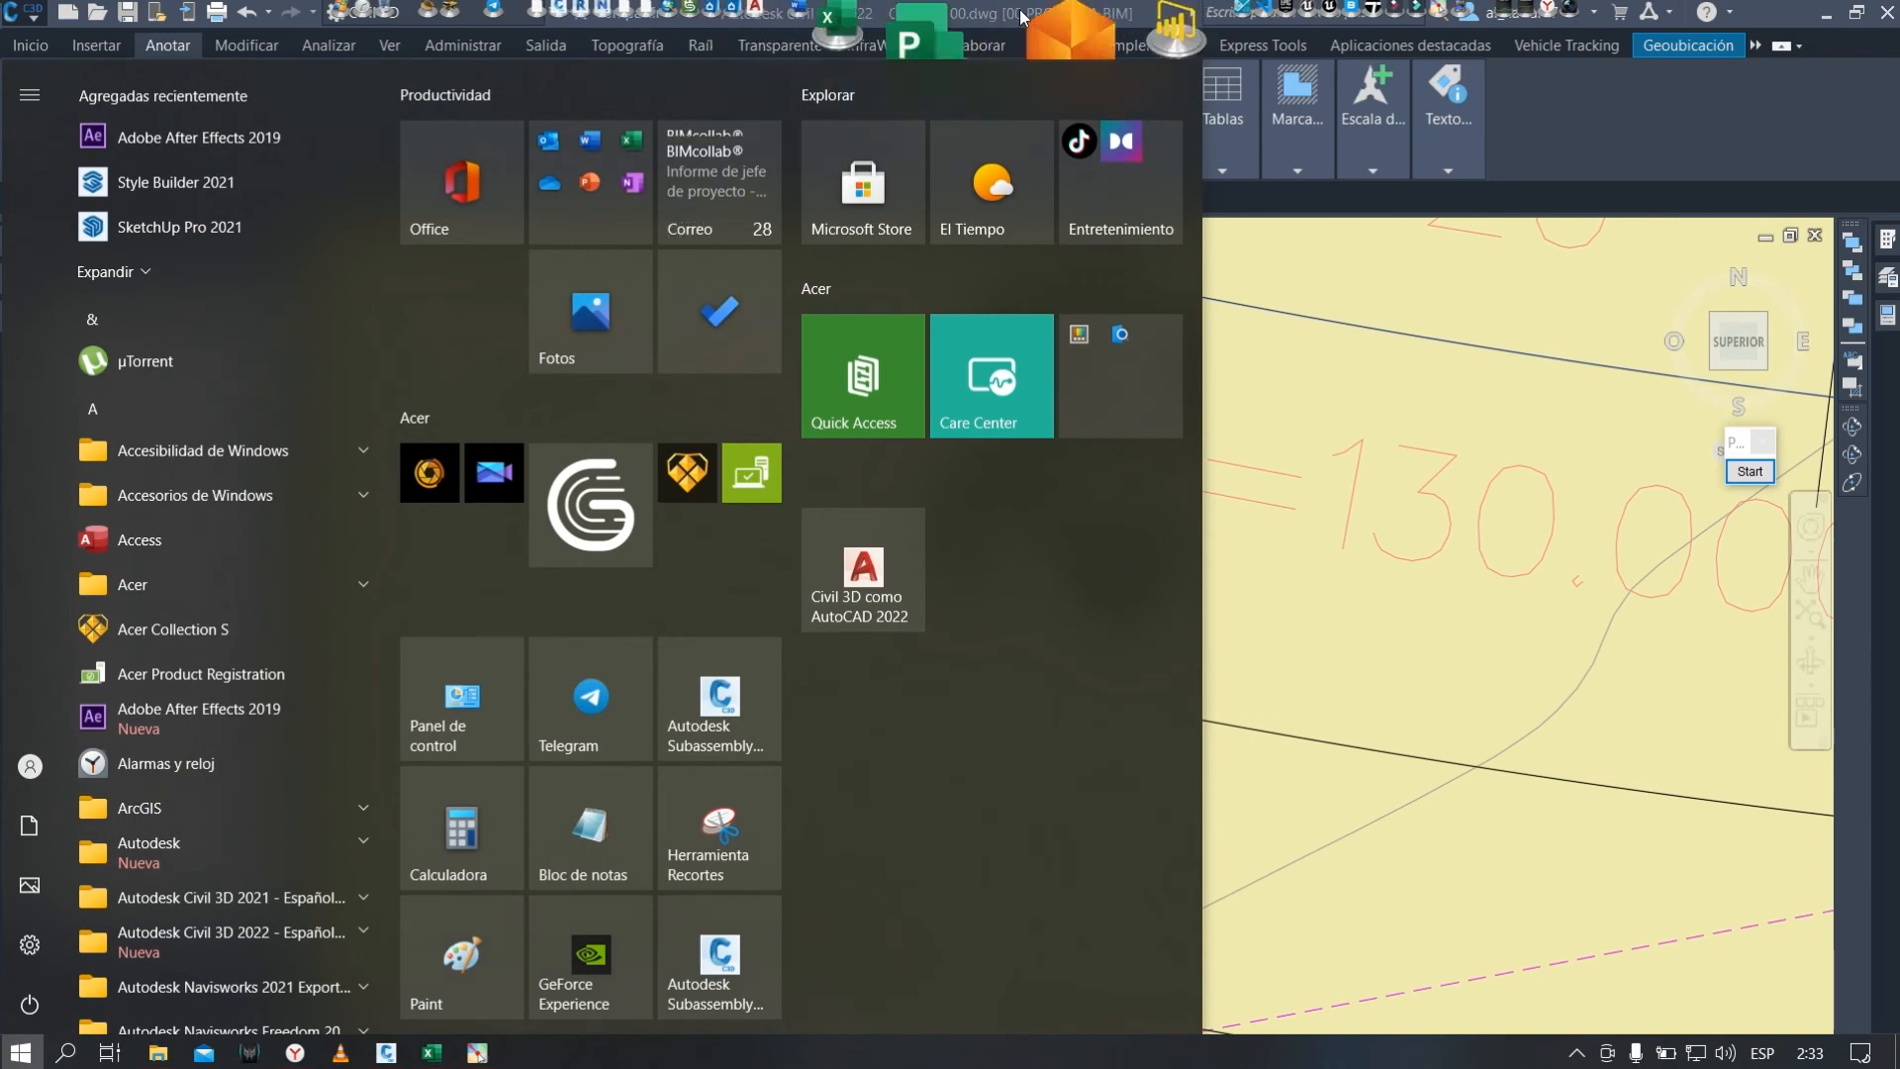
click(1049, 12)
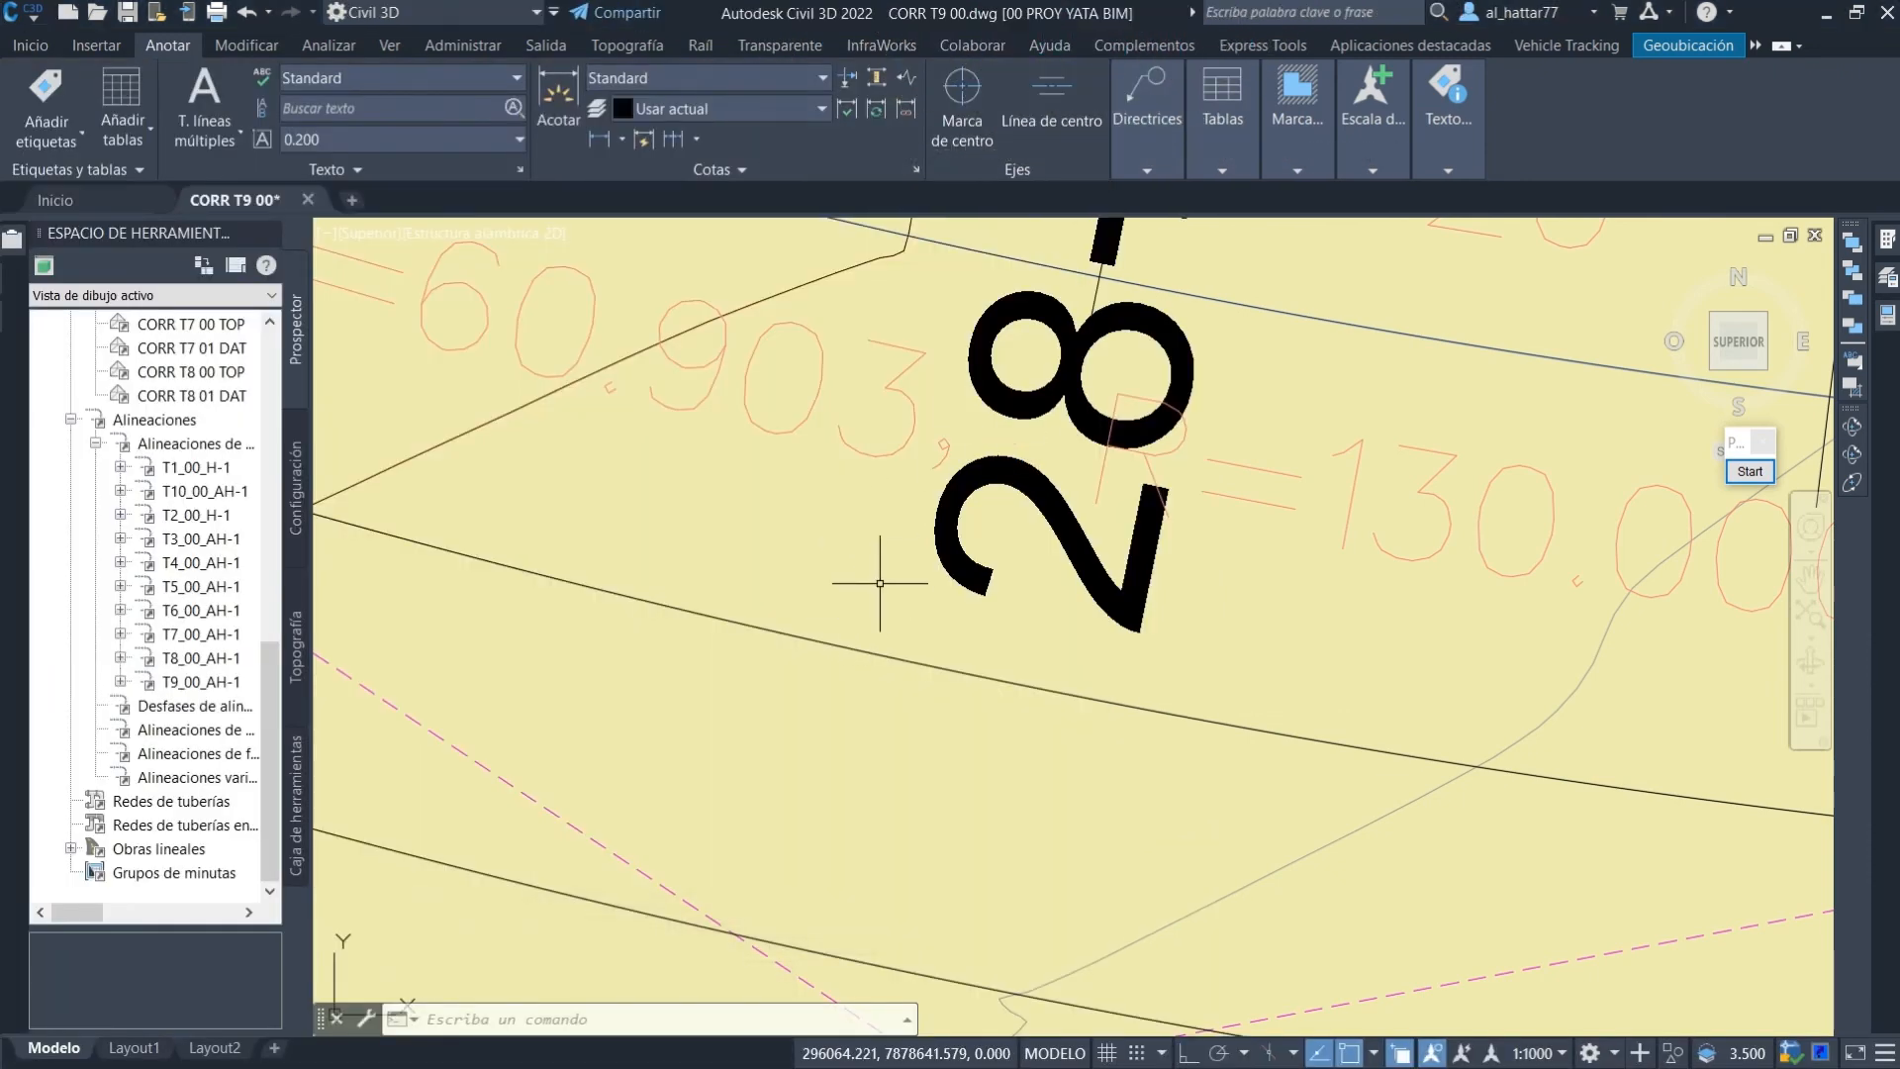
Switch to ClassPad Manager and add the 0.57 outside widening to the 3.5 m lane width in the Main application.
click(1148, 855)
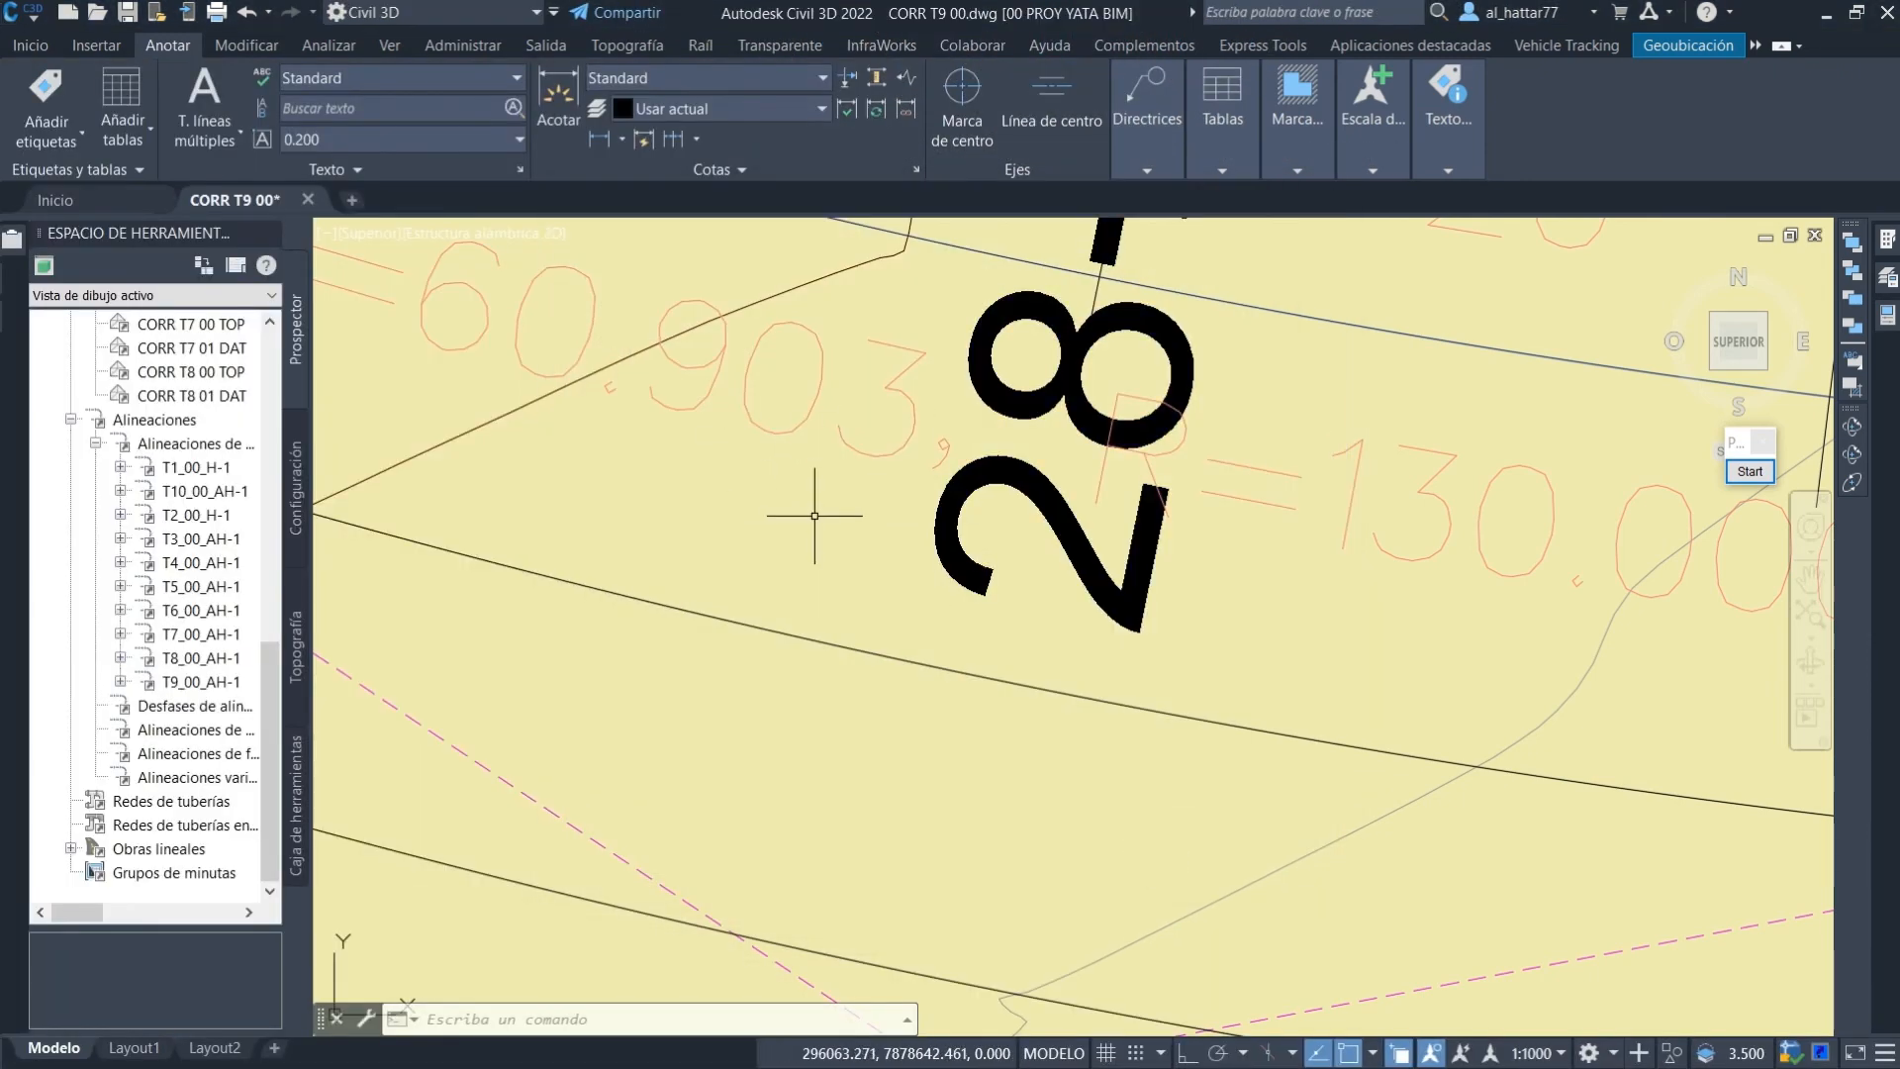
key(super)
click(569, 1051)
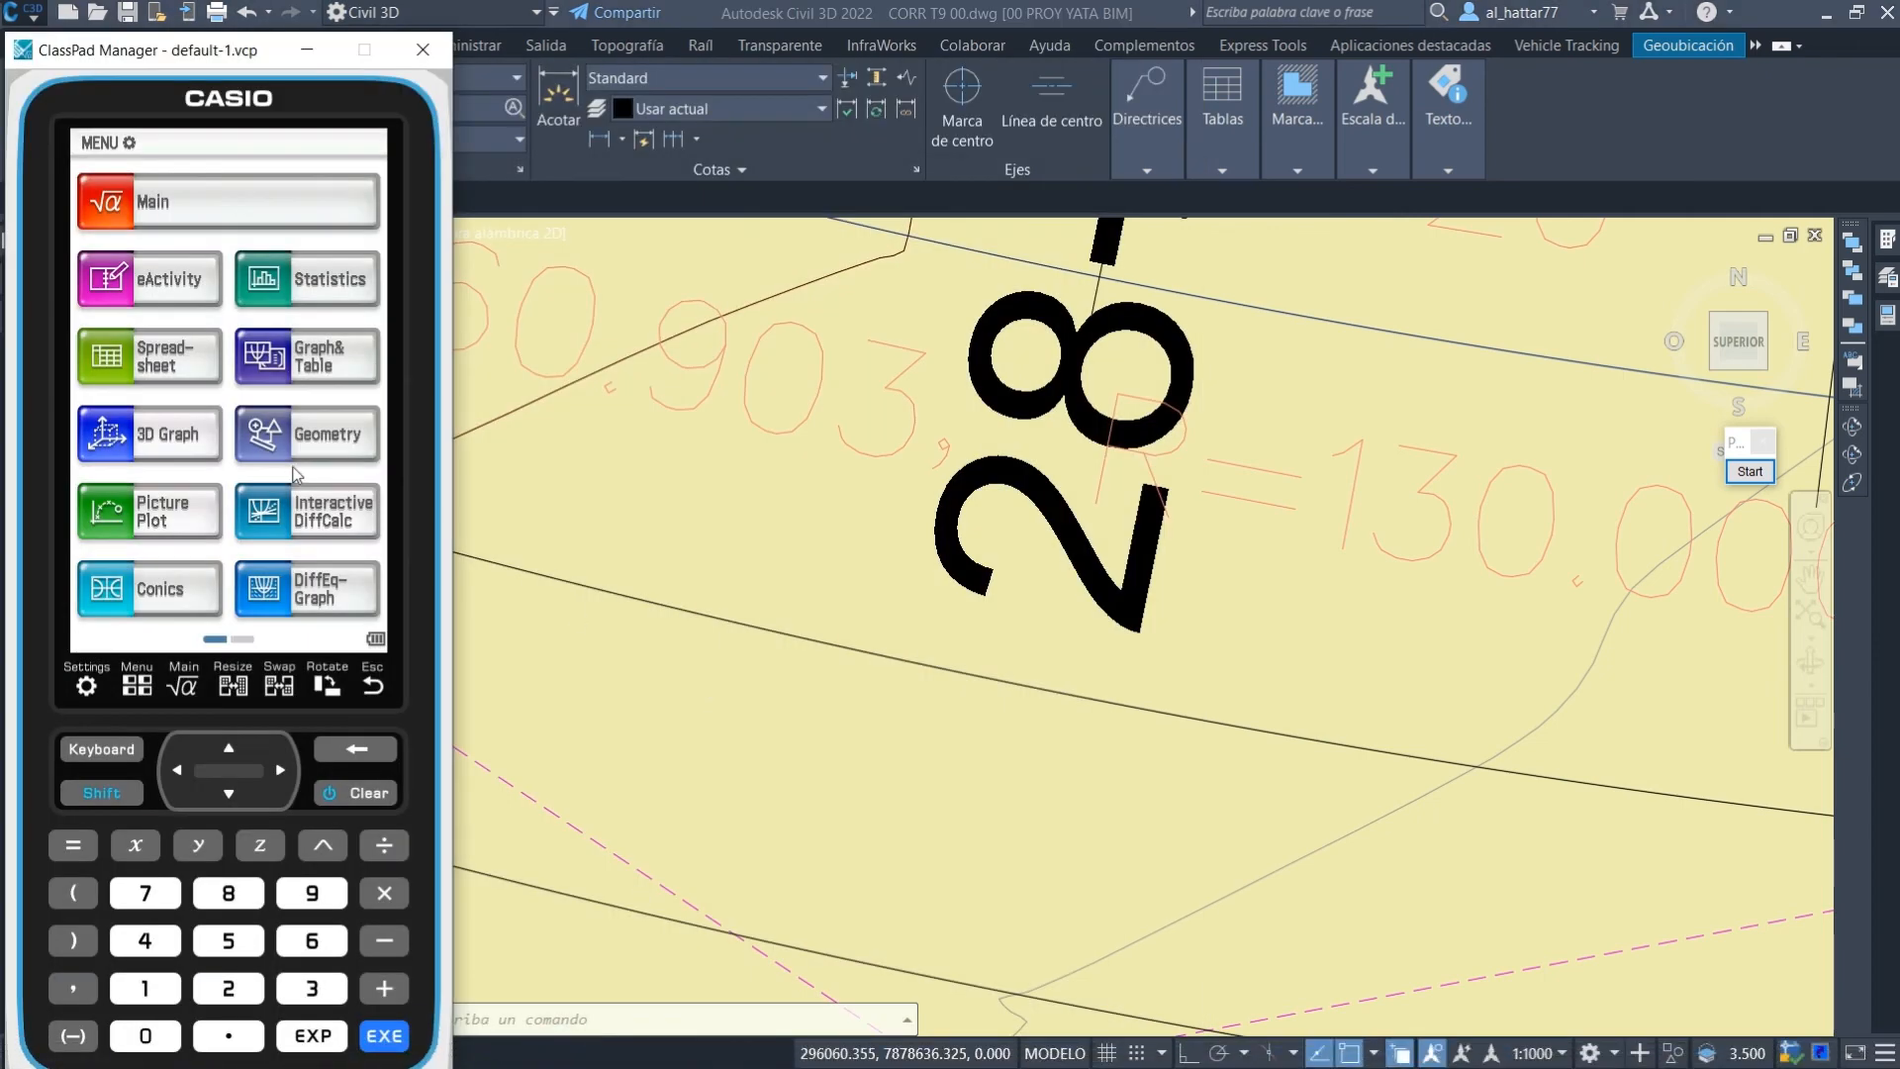
click(218, 204)
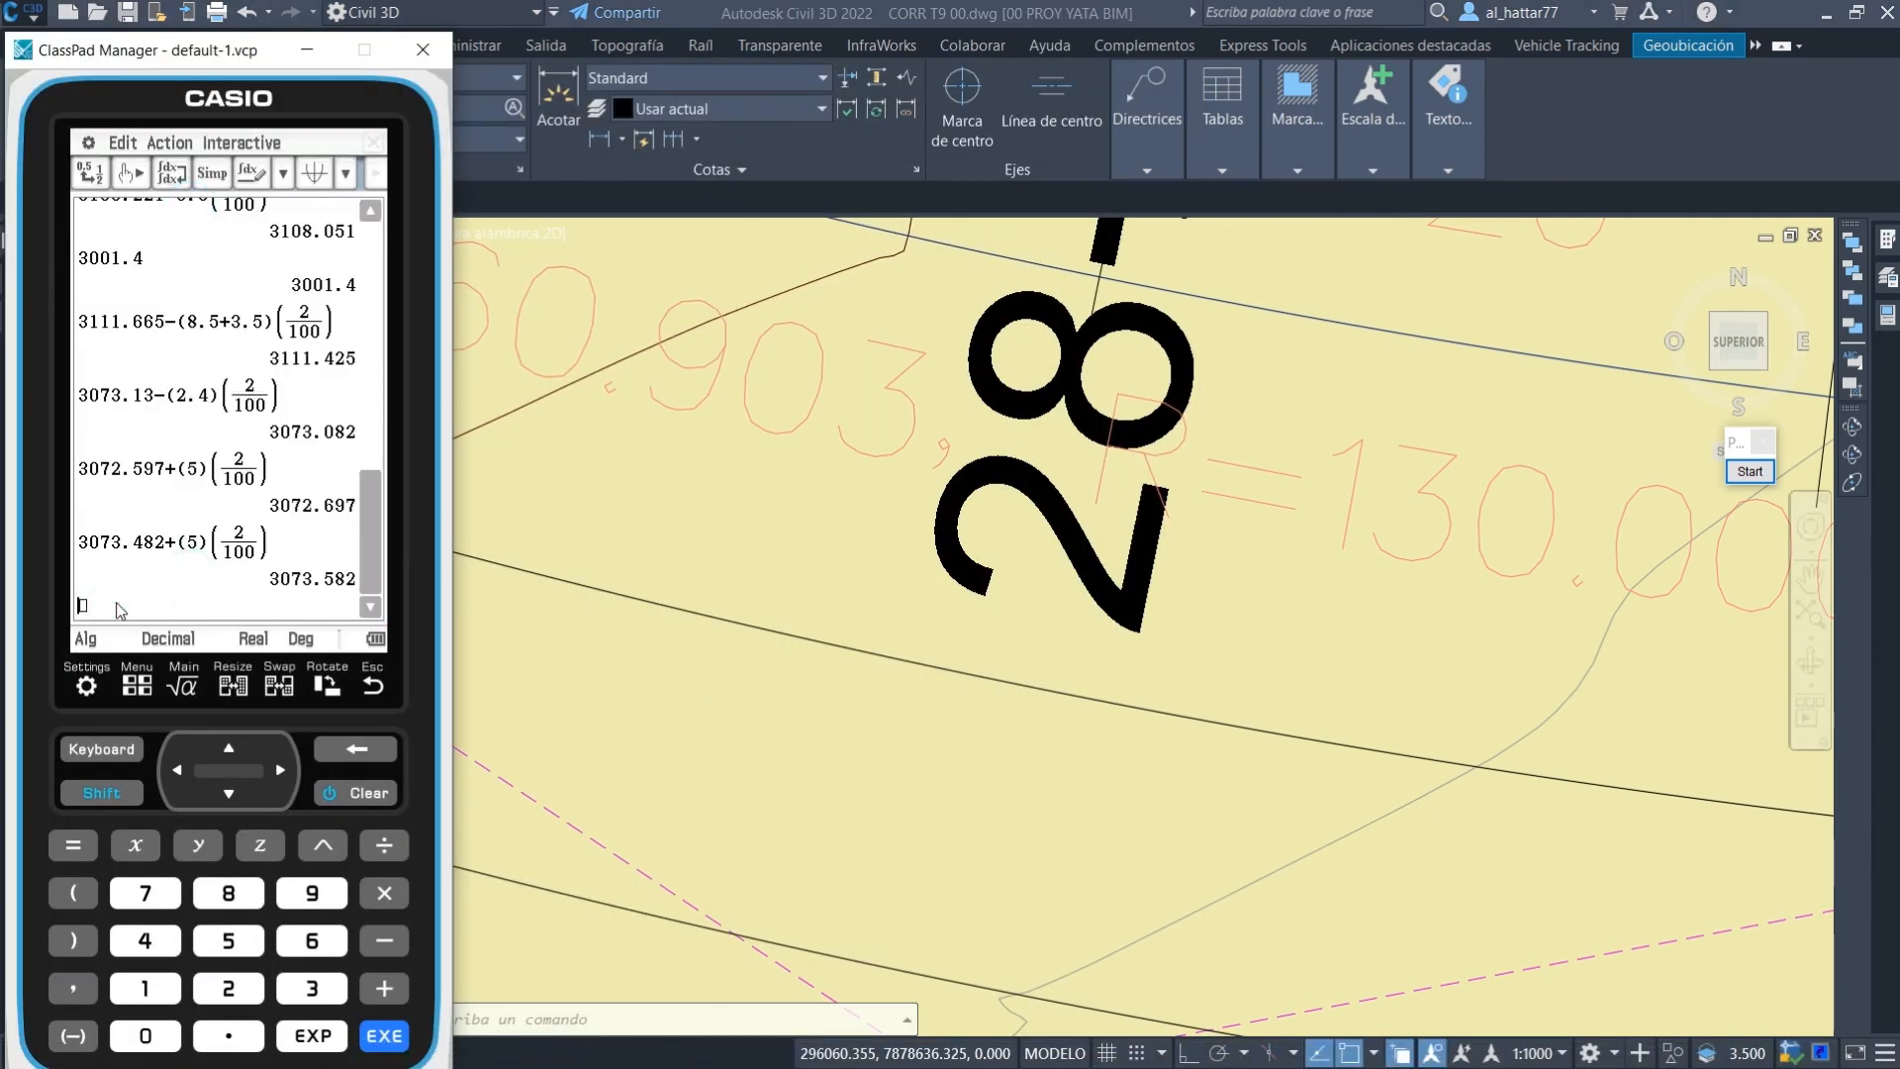
key(super)
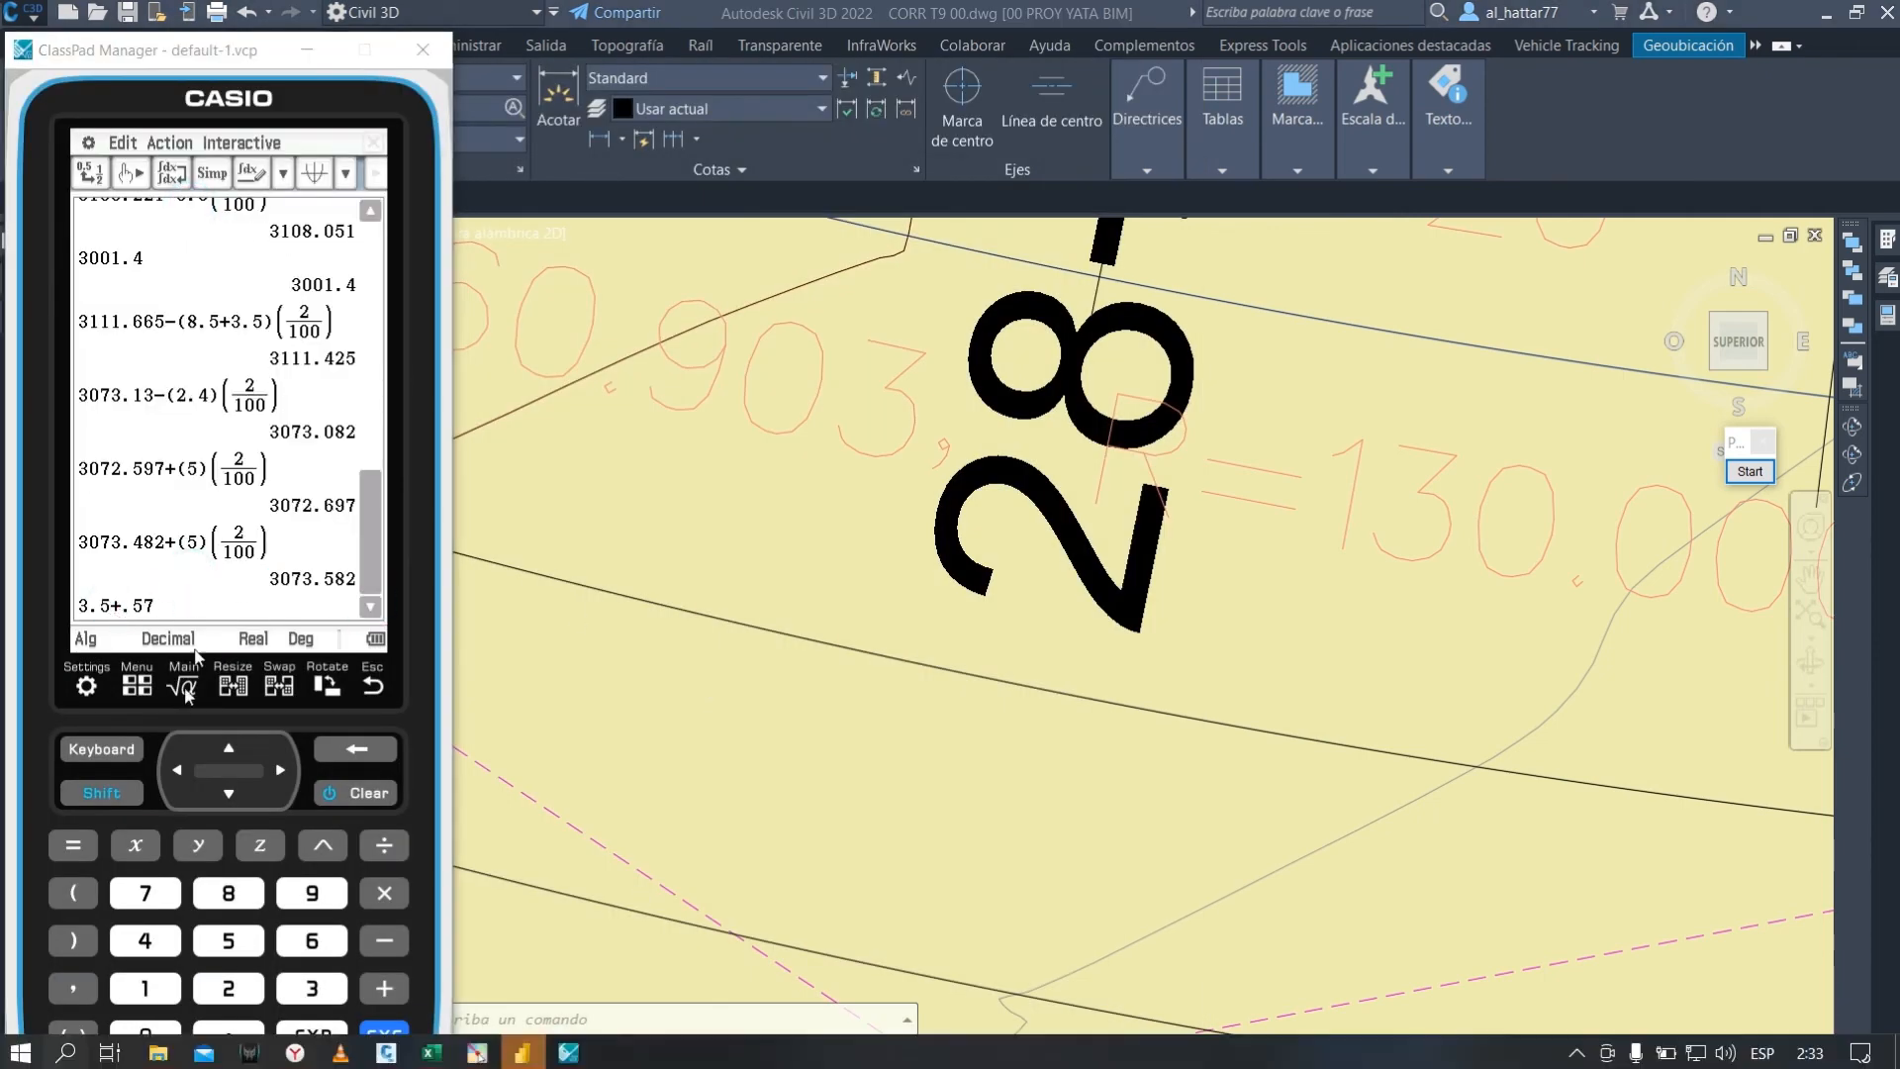
click(425, 1047)
click(809, 16)
key(Return)
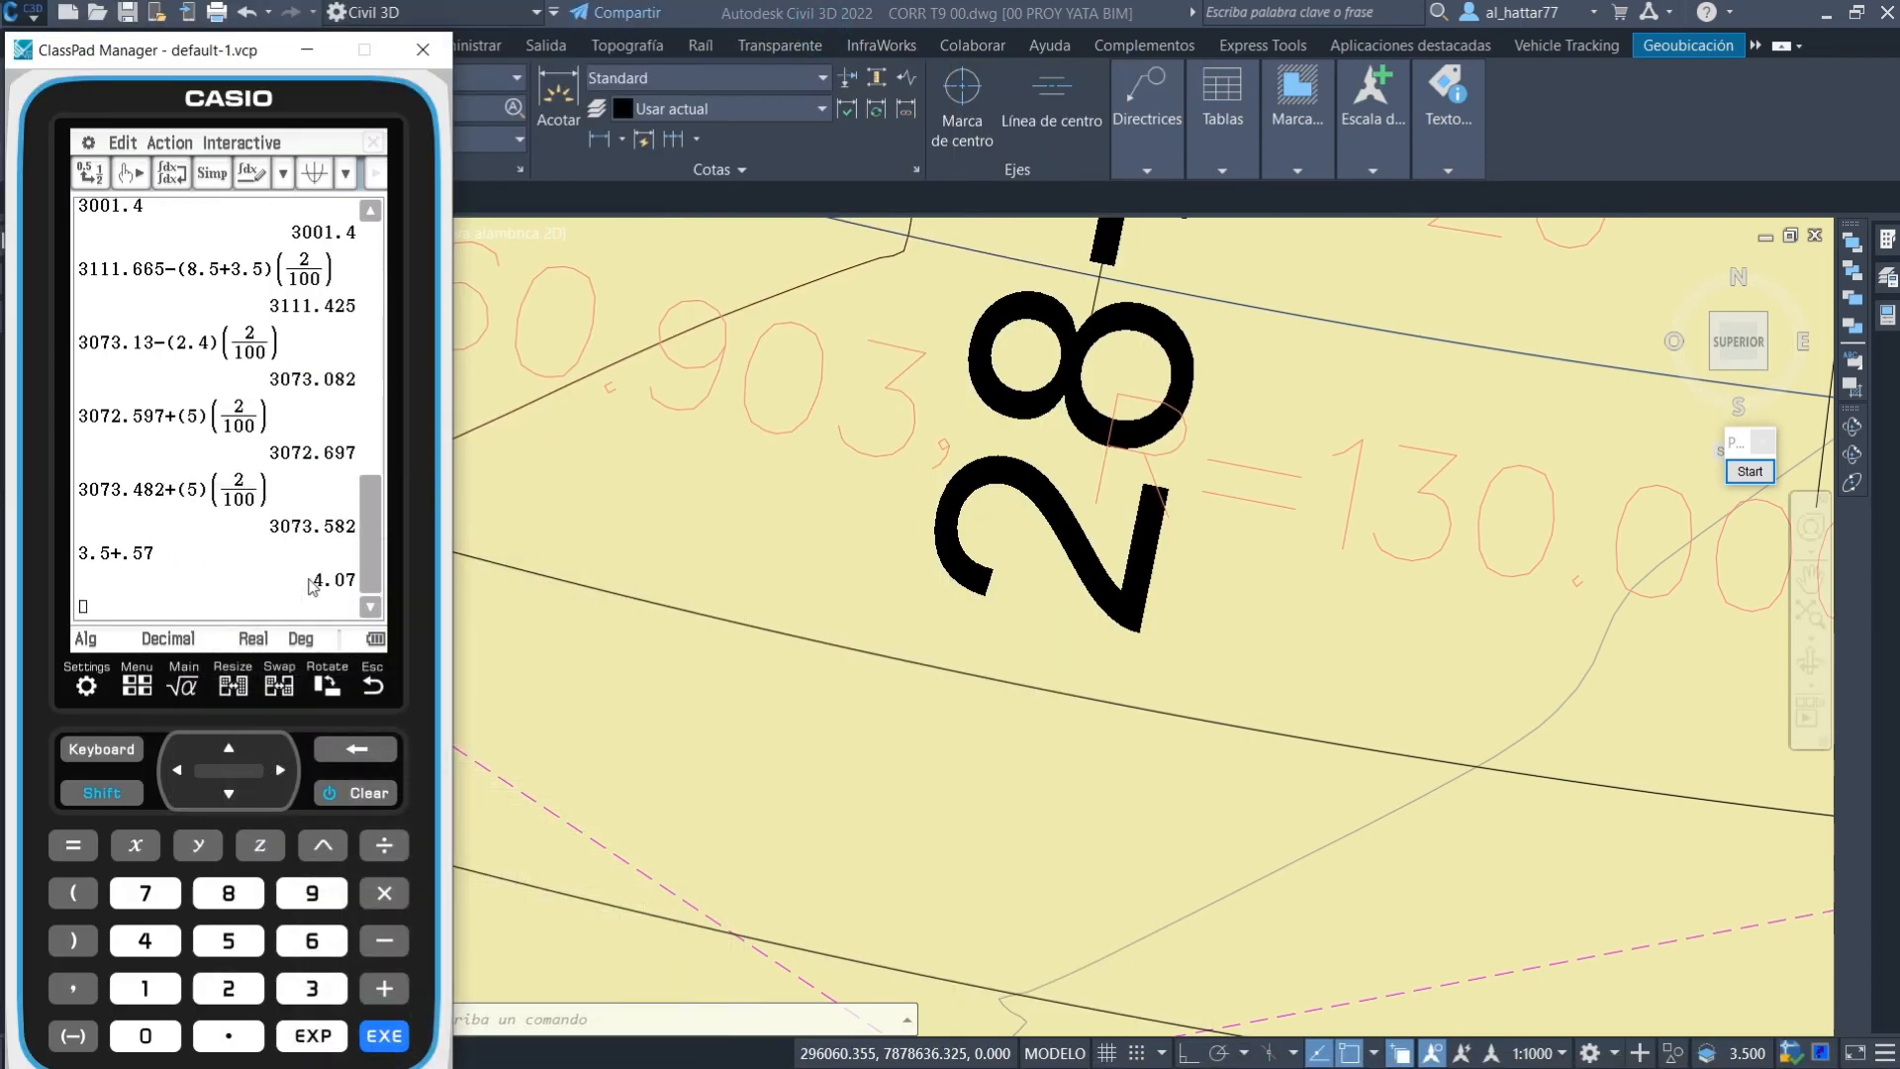
Measure with DIST between the two right offset lines near station 28+600 and compare the distance with the ClassPad result.
right_click(853, 714)
click(984, 729)
click(1029, 687)
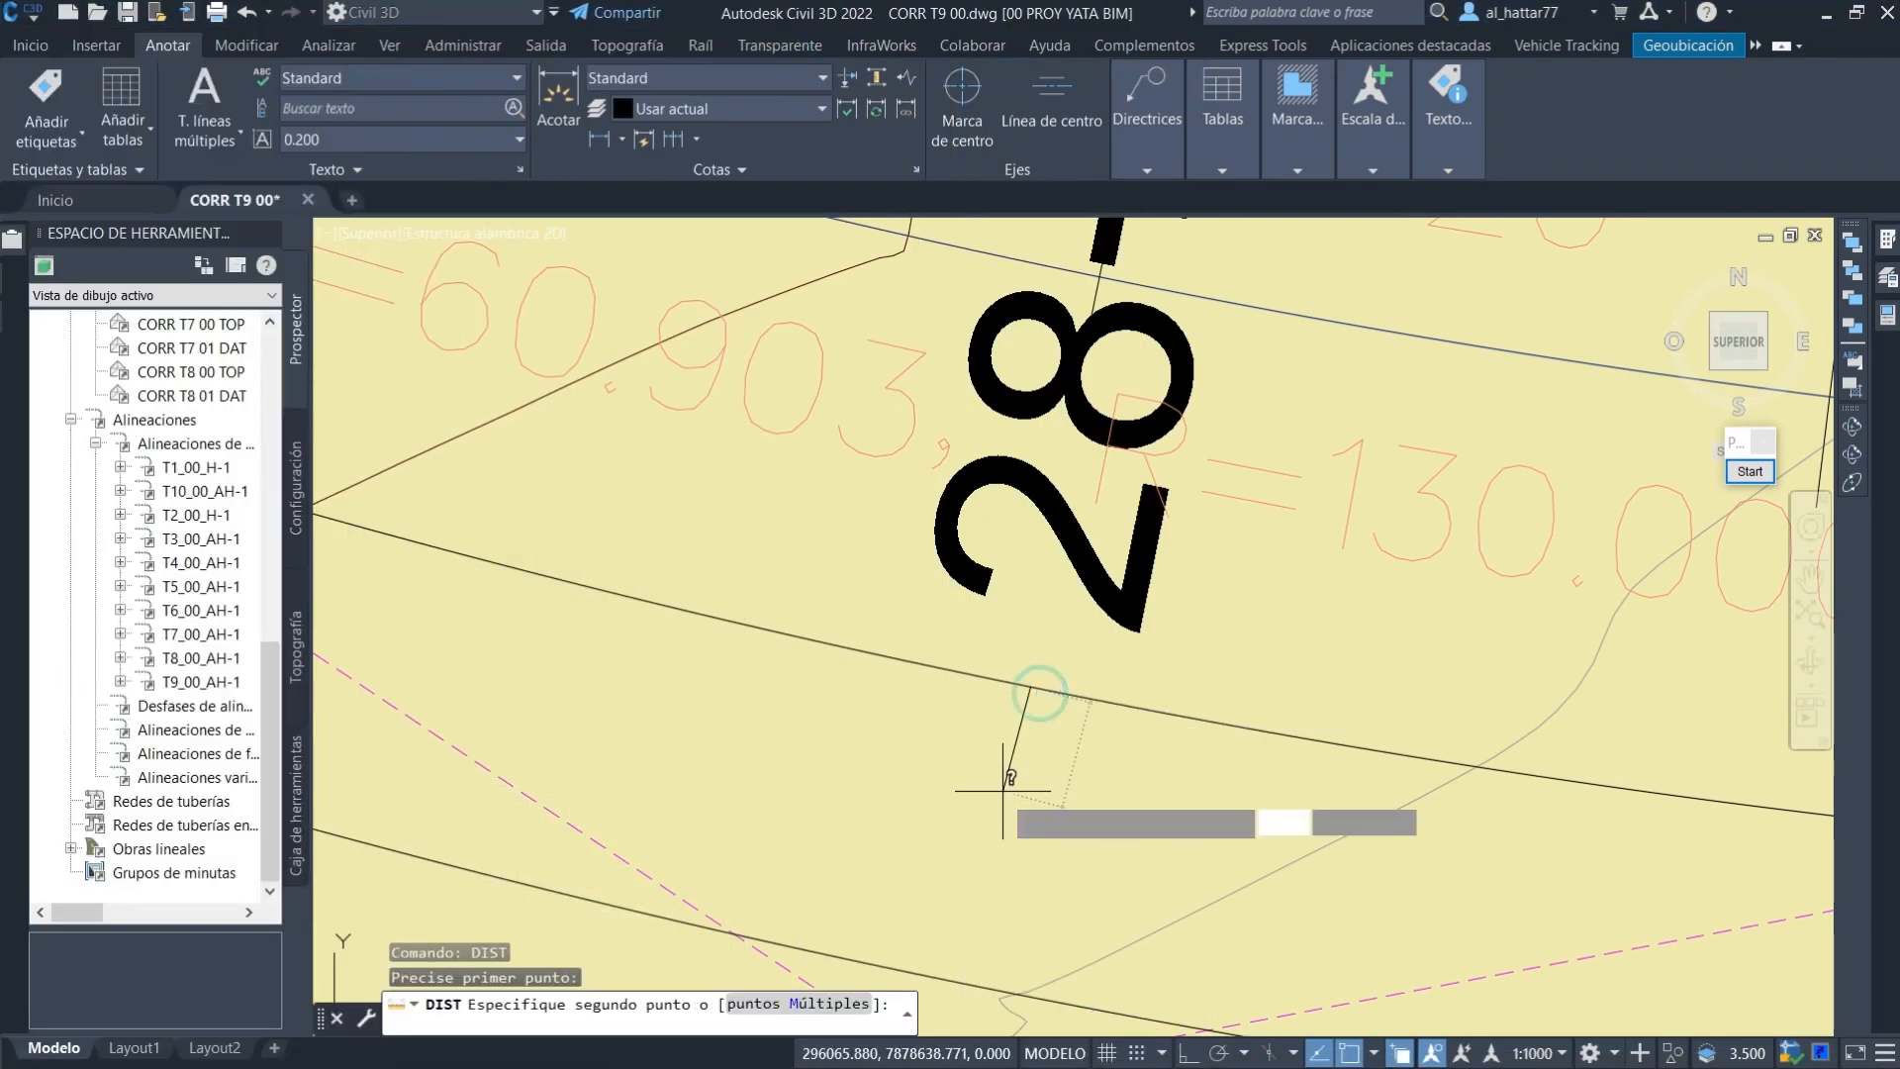
middle_drag(1007, 803, 1054, 600)
click(1014, 781)
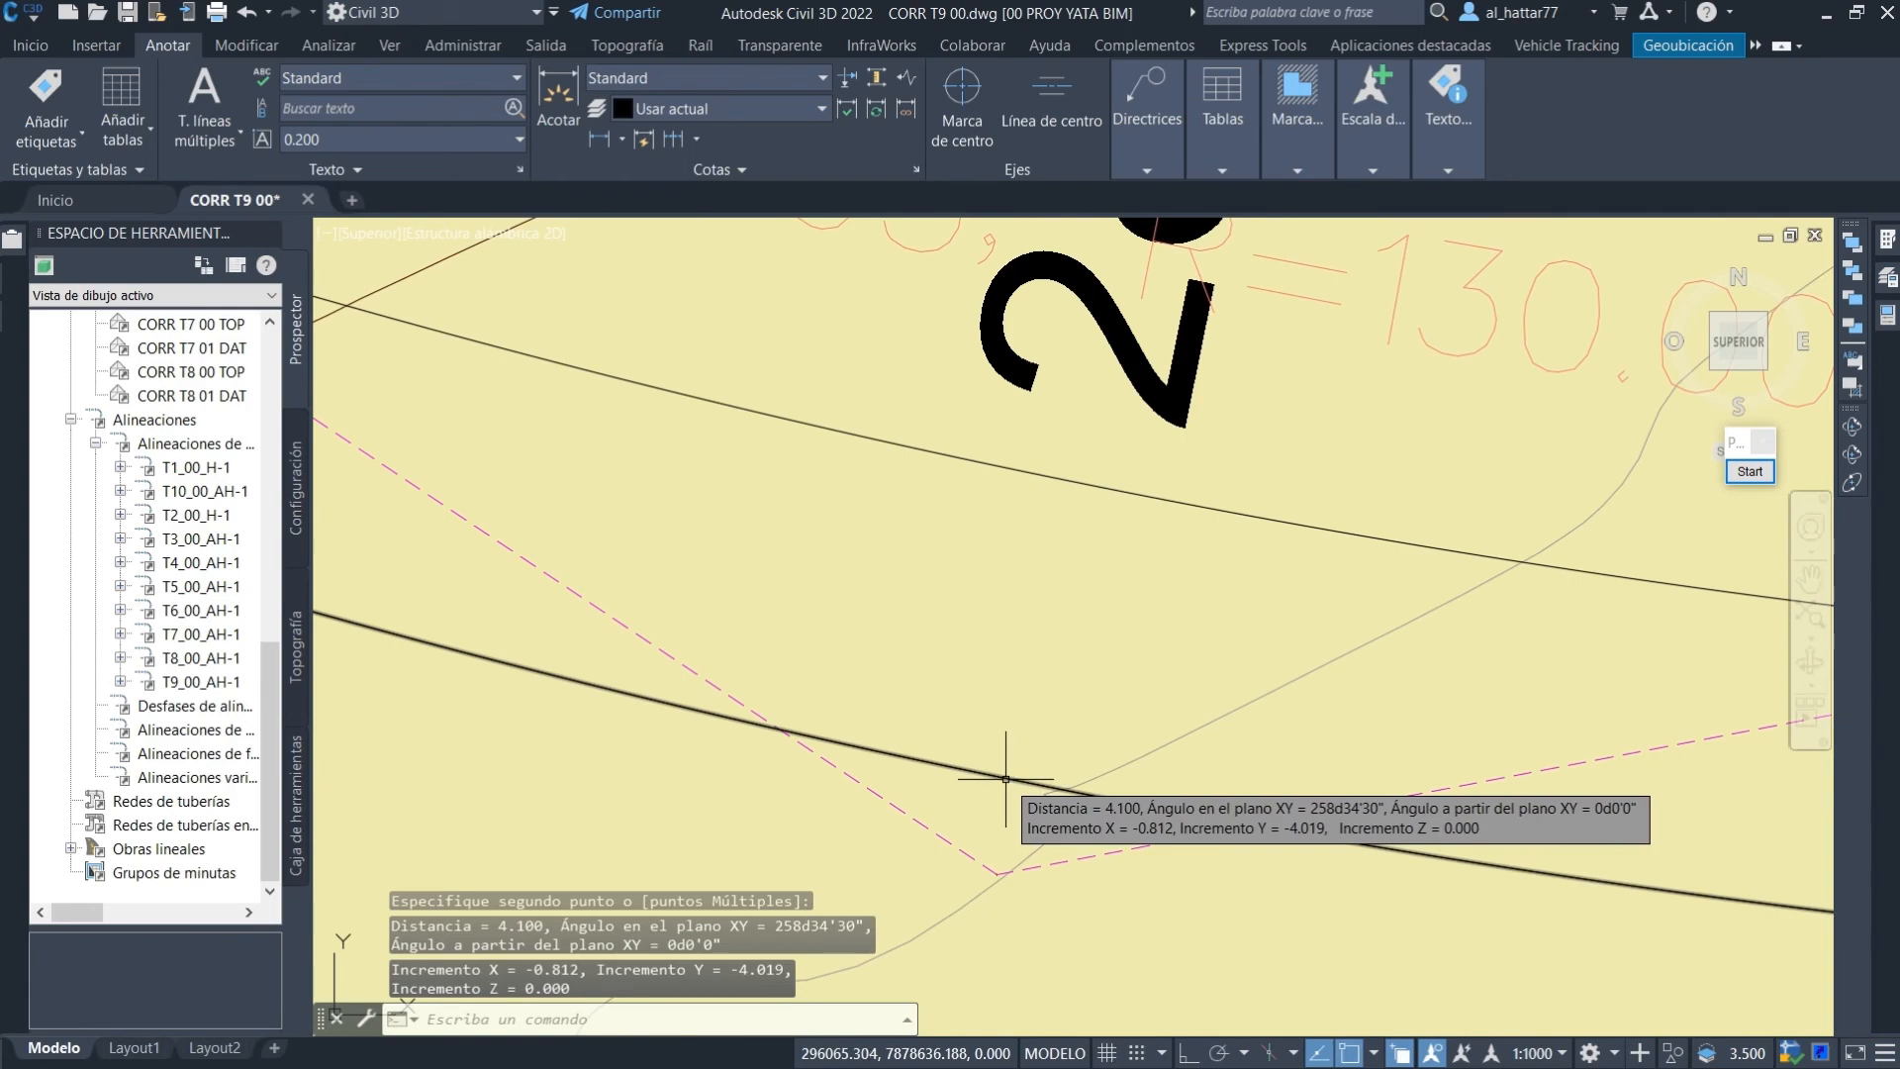
key(F2)
key(alt+Tab)
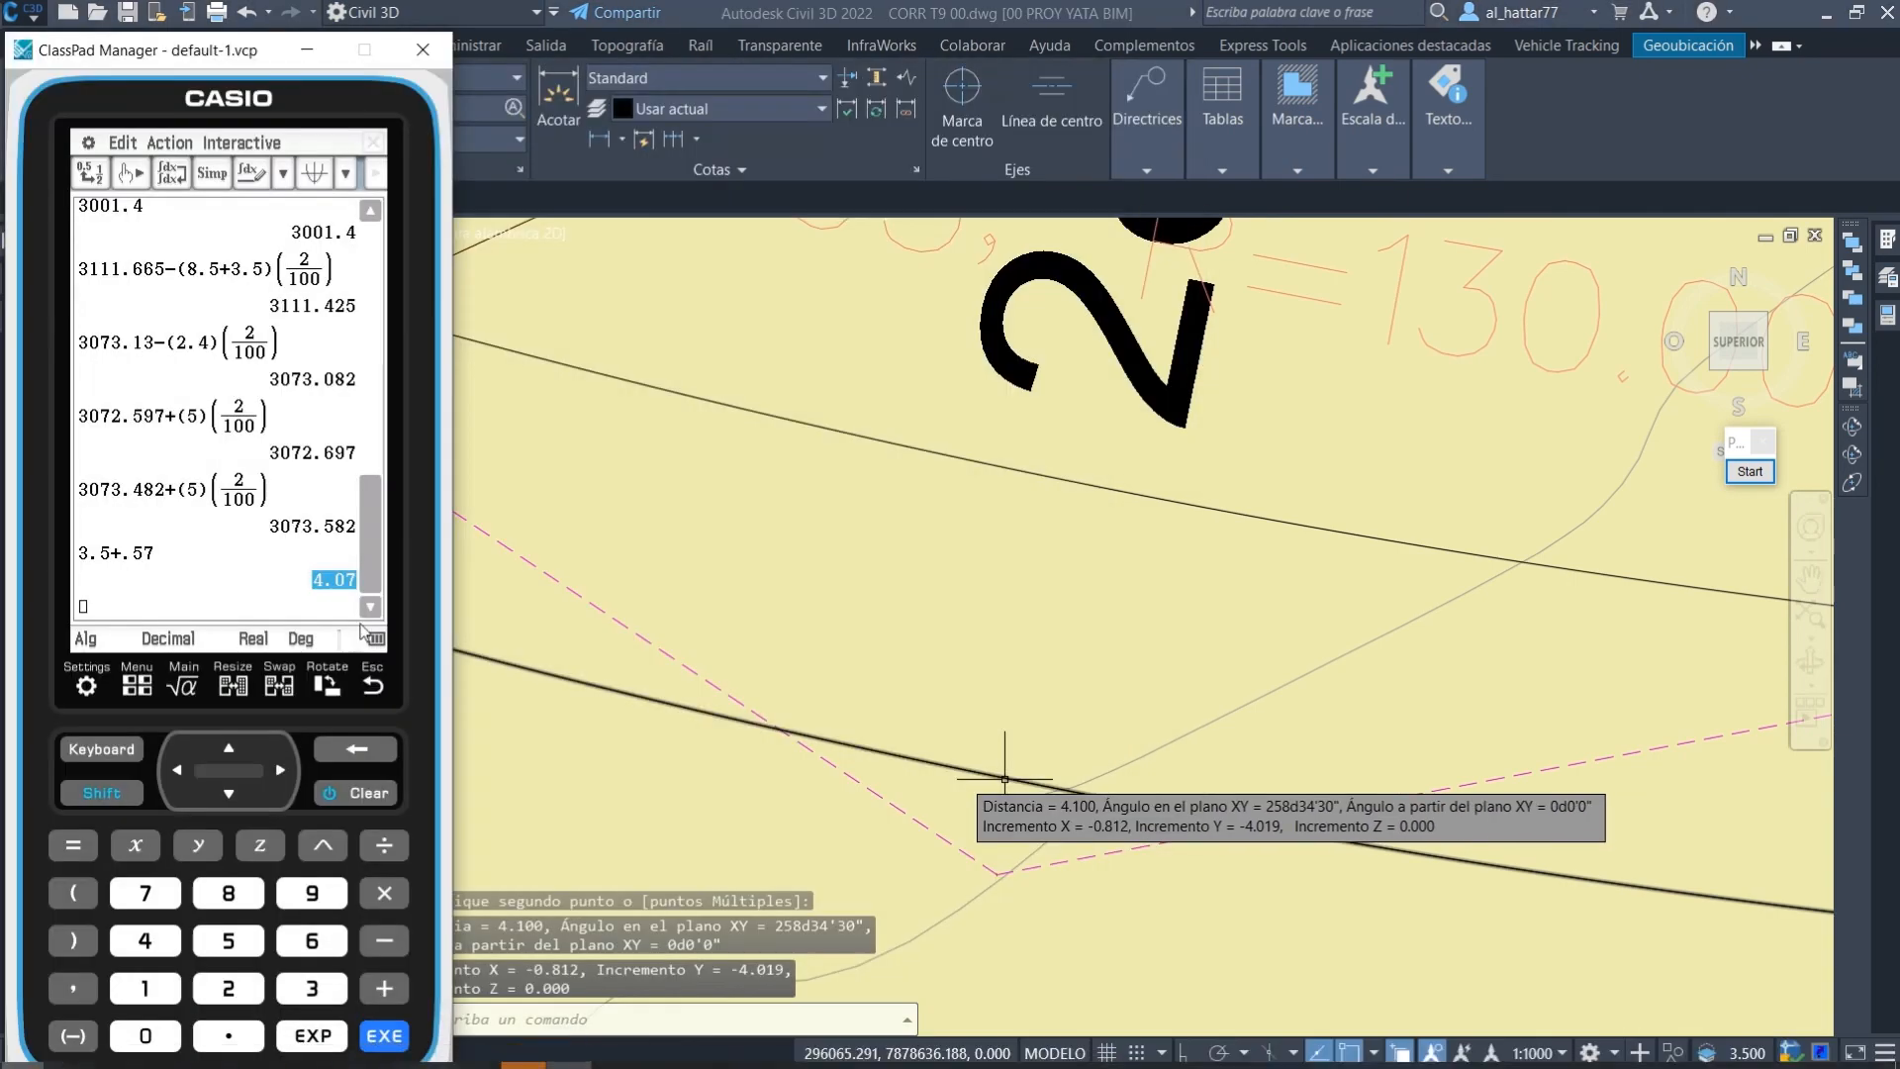
Examine the curves farther along the alignment and find the radius 140 curve near station 29+200.
scroll(776, 517, down, 5)
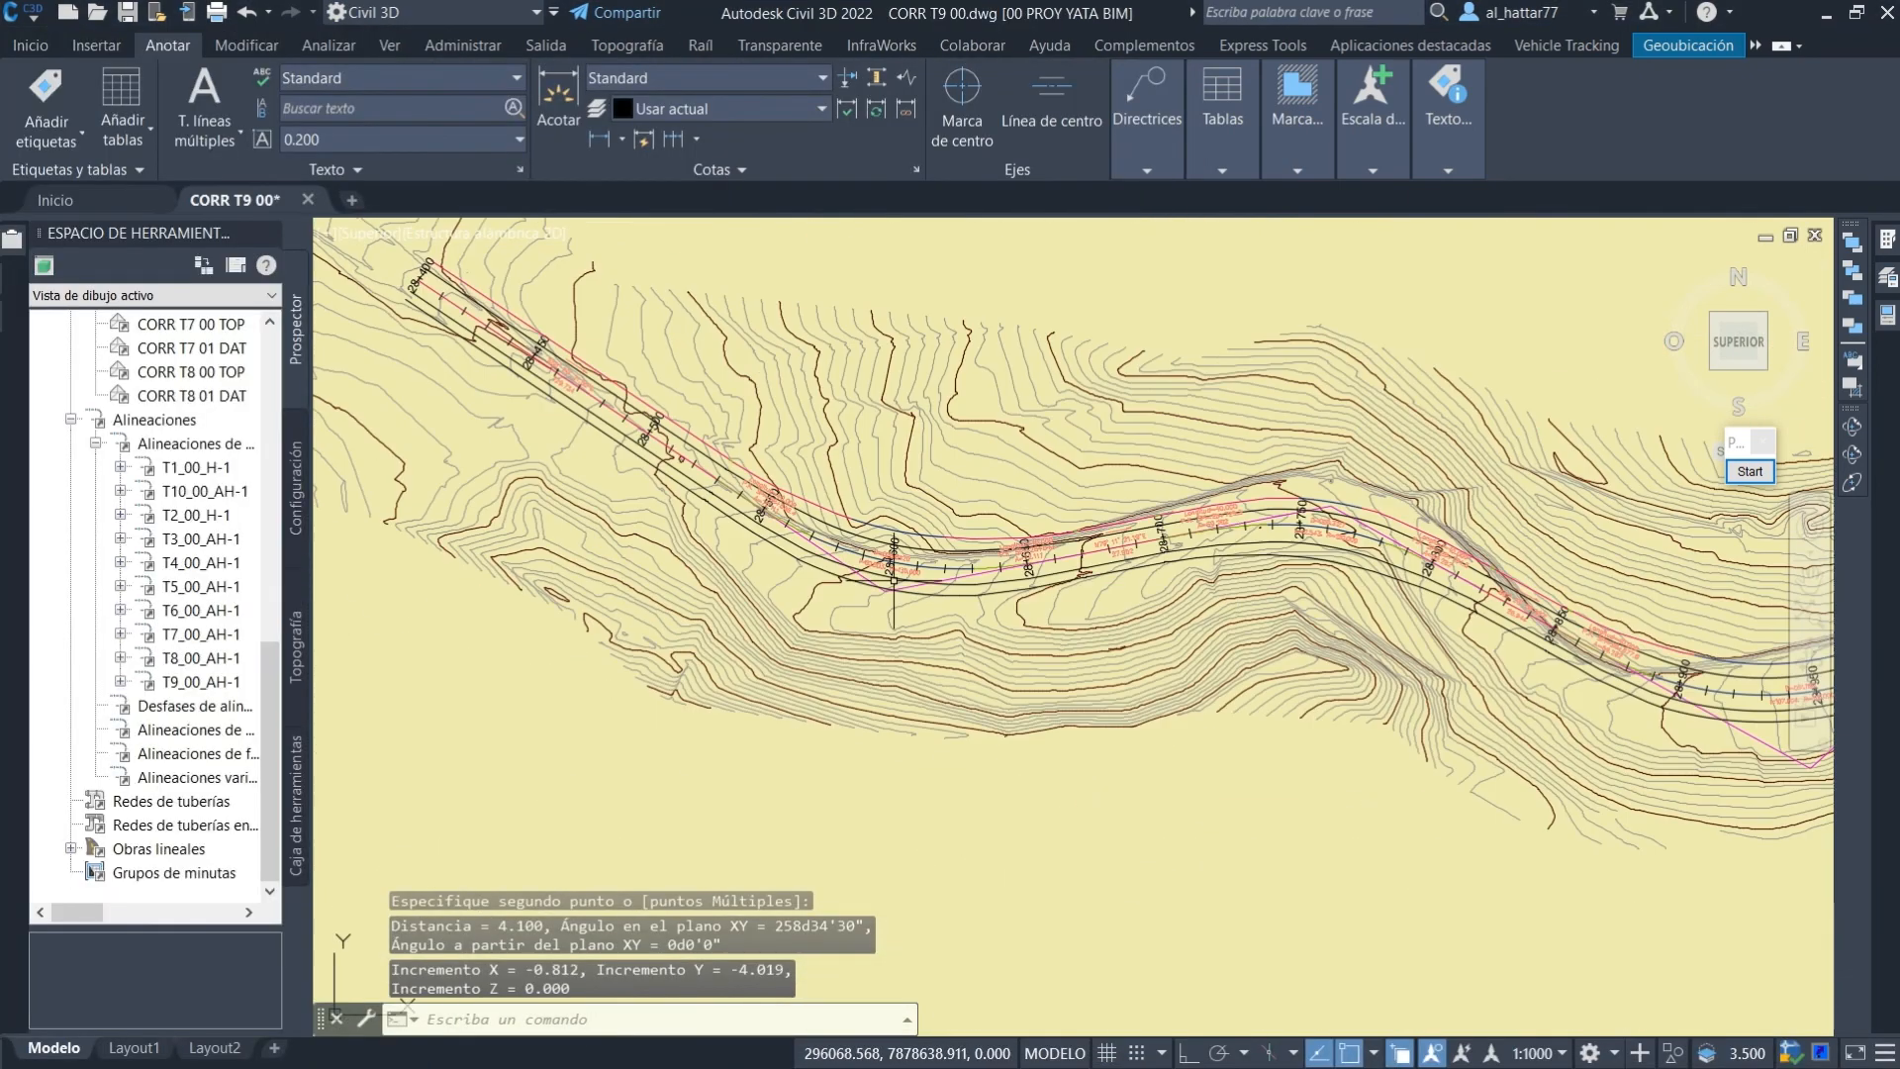
key(Escape)
middle_drag(1312, 523, 980, 484)
scroll(981, 483, up, 6)
scroll(839, 487, up, 2)
scroll(602, 522, down, 8)
scroll(1039, 655, up, 12)
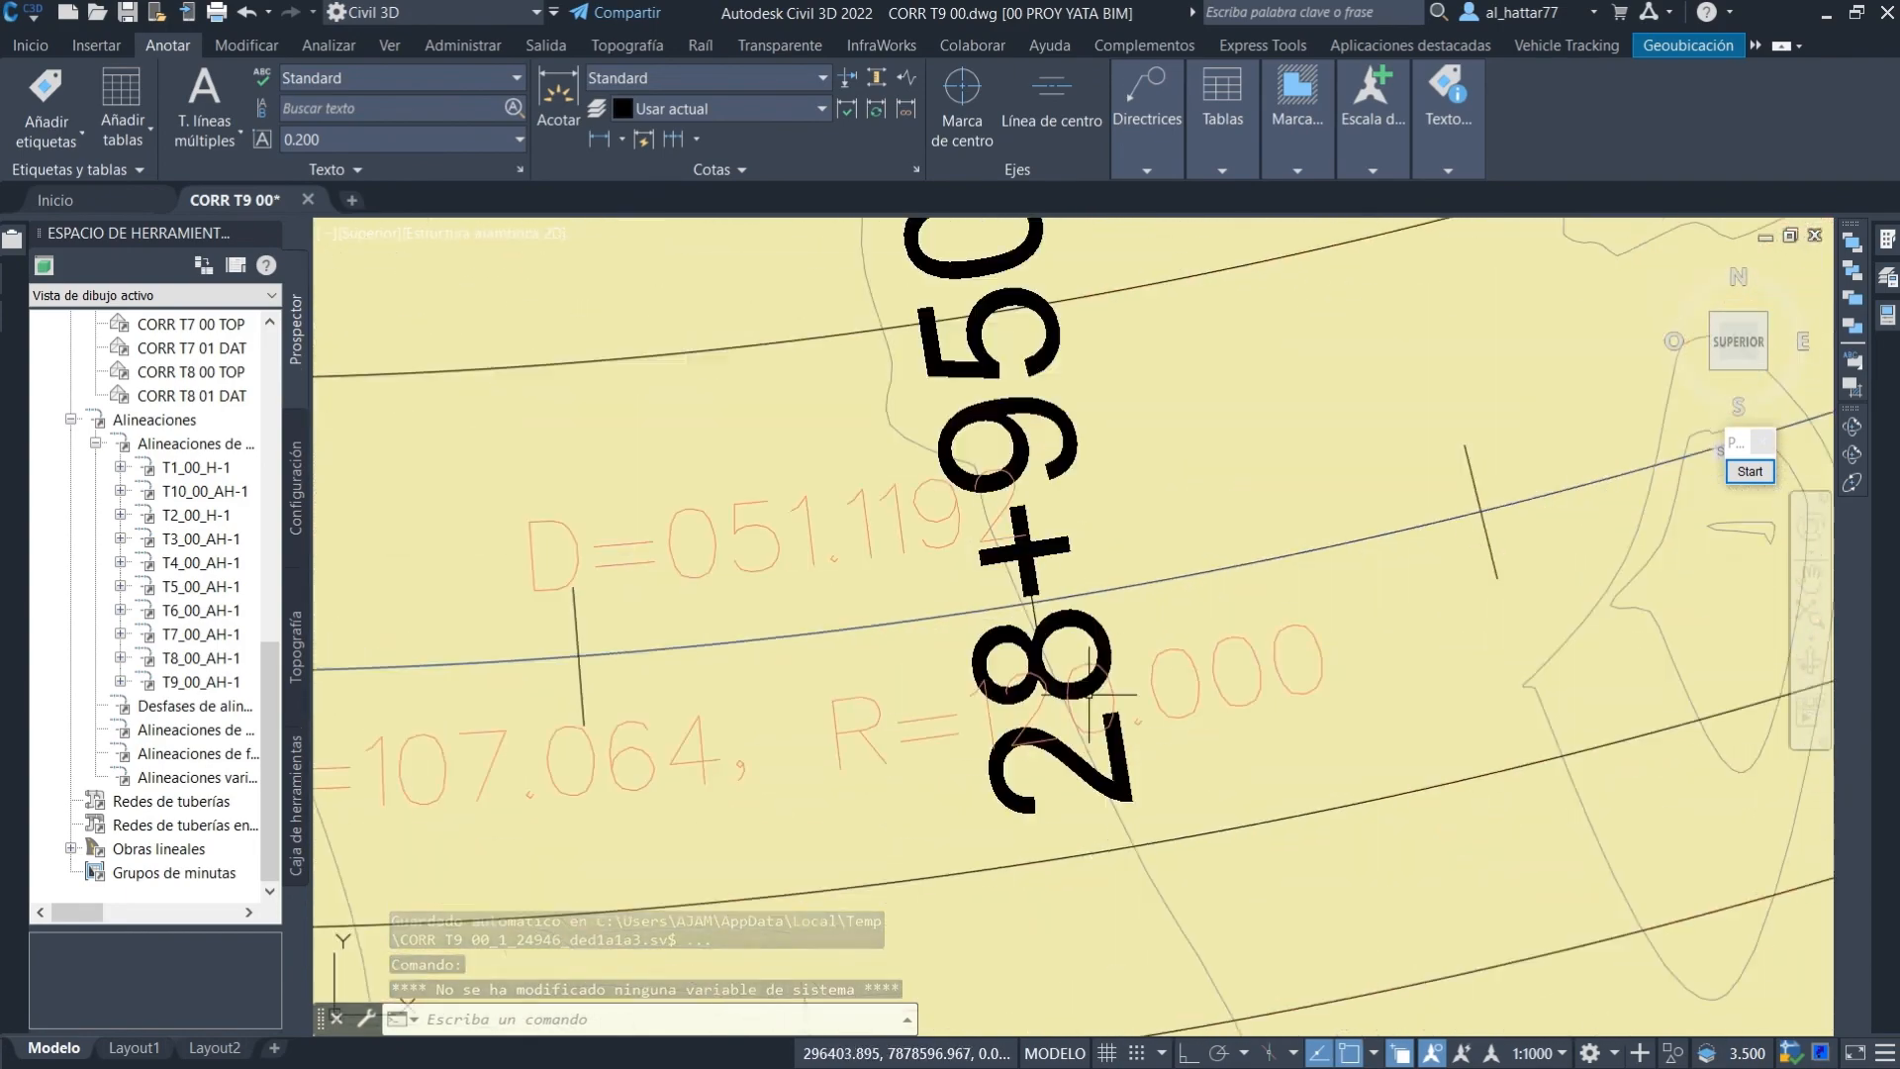
scroll(456, 851, down, 12)
scroll(866, 655, up, 8)
middle_drag(732, 670, 905, 600)
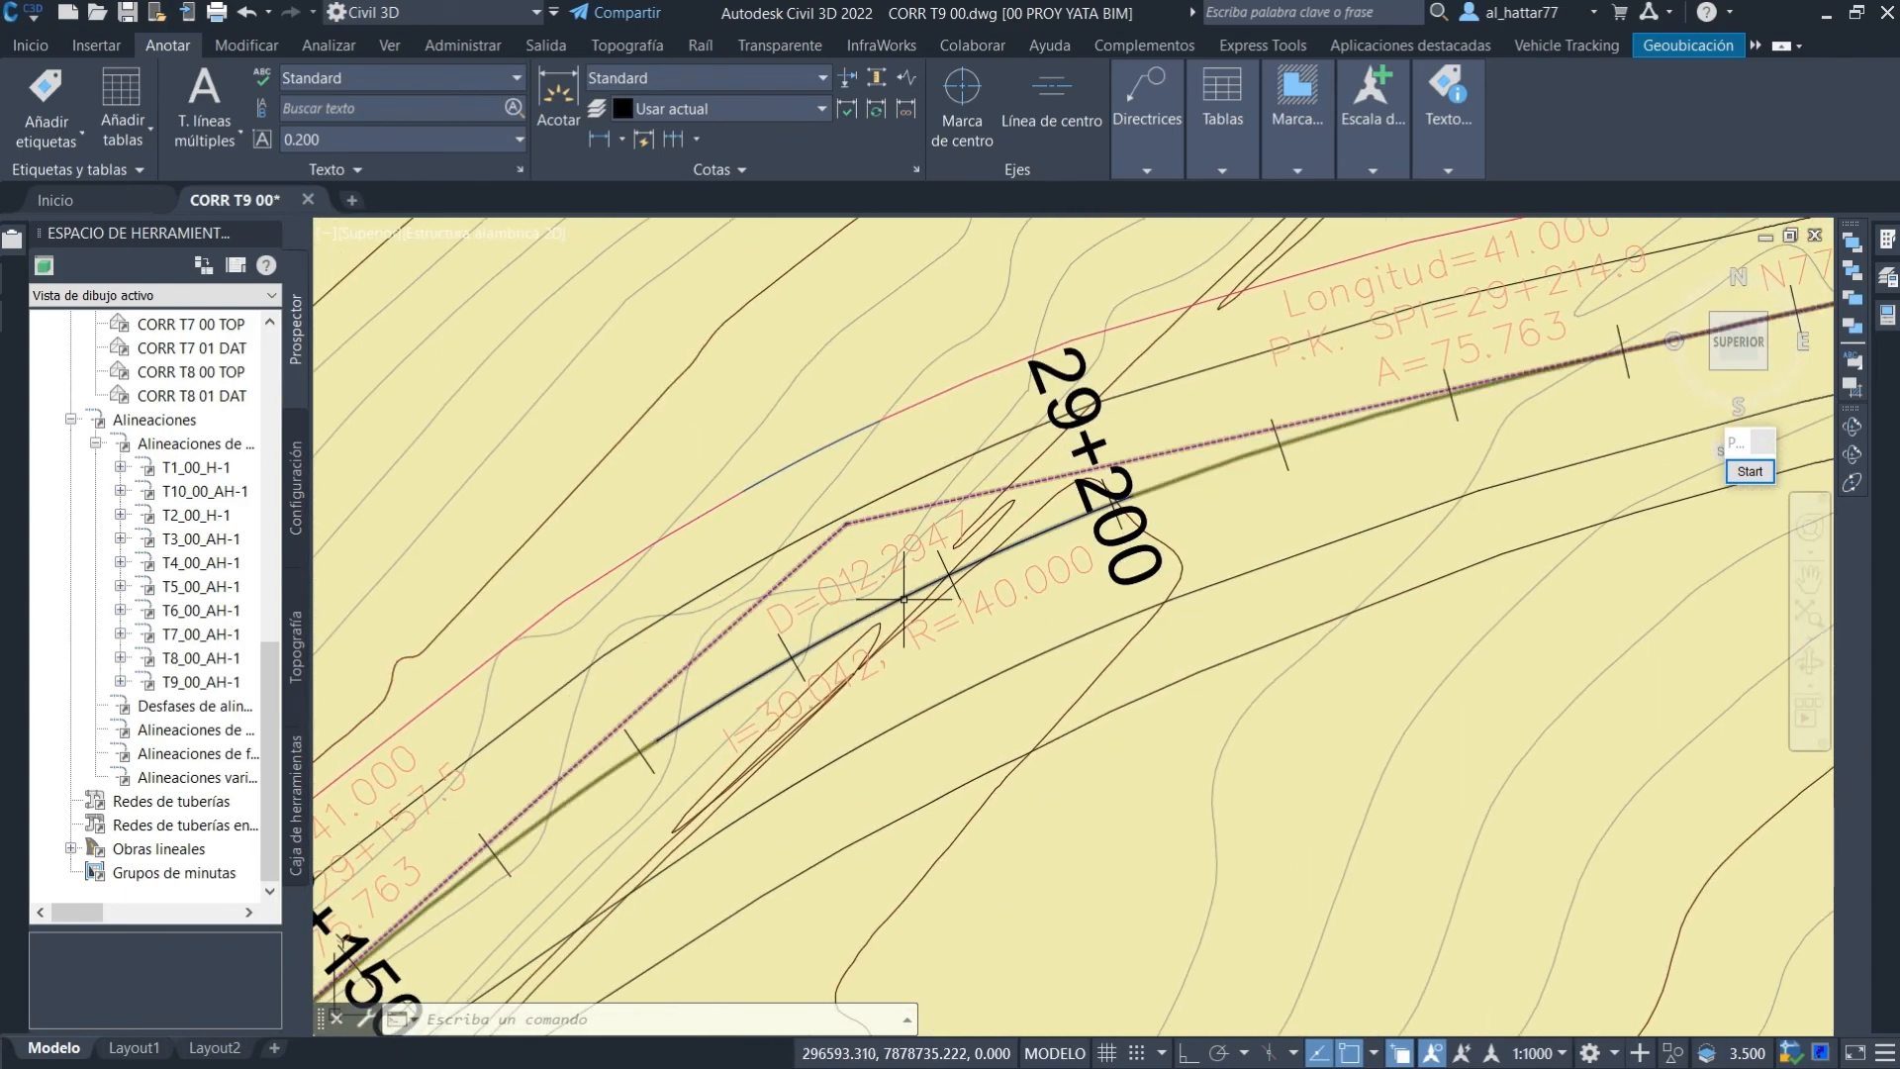
scroll(976, 574, up, 2)
Look up the widenings for radius 140 in the Lt 22,4 table of the Excel workbook and return to the drawing.
key(super)
click(366, 1049)
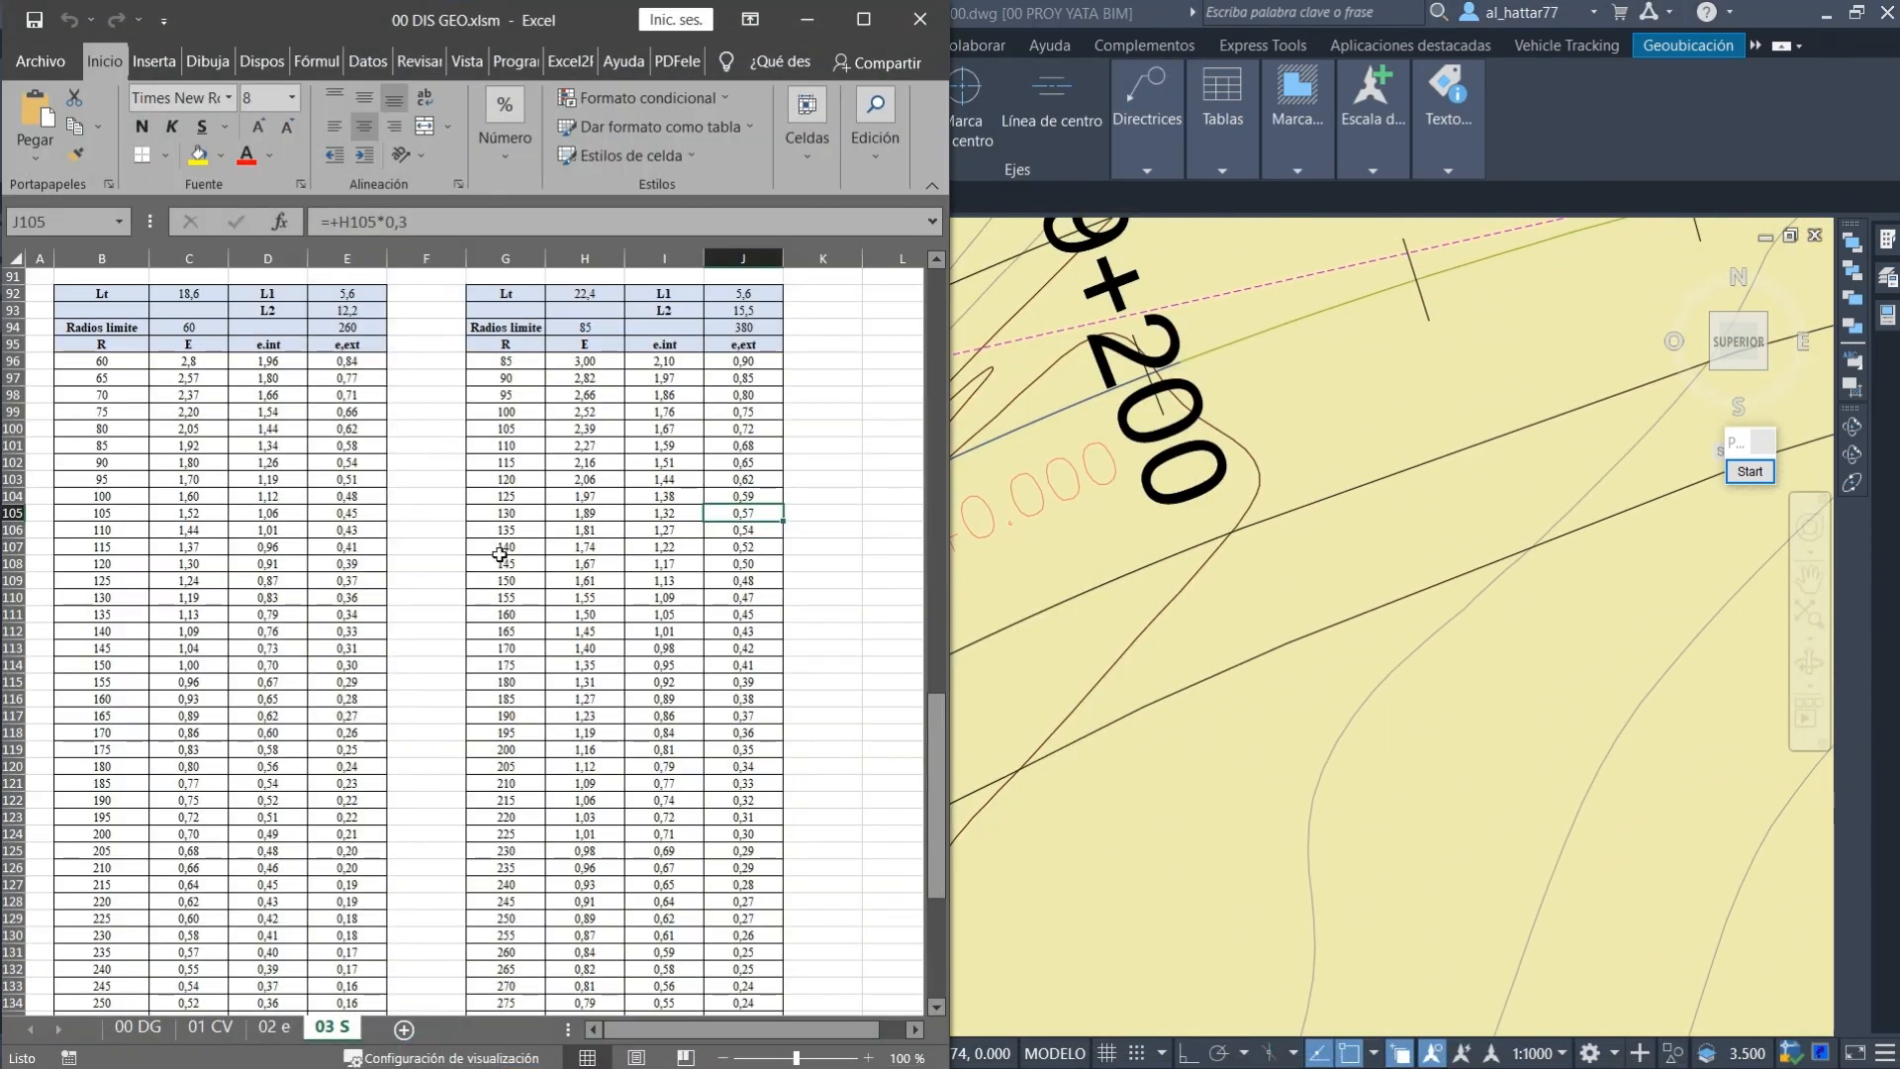
click(1738, 469)
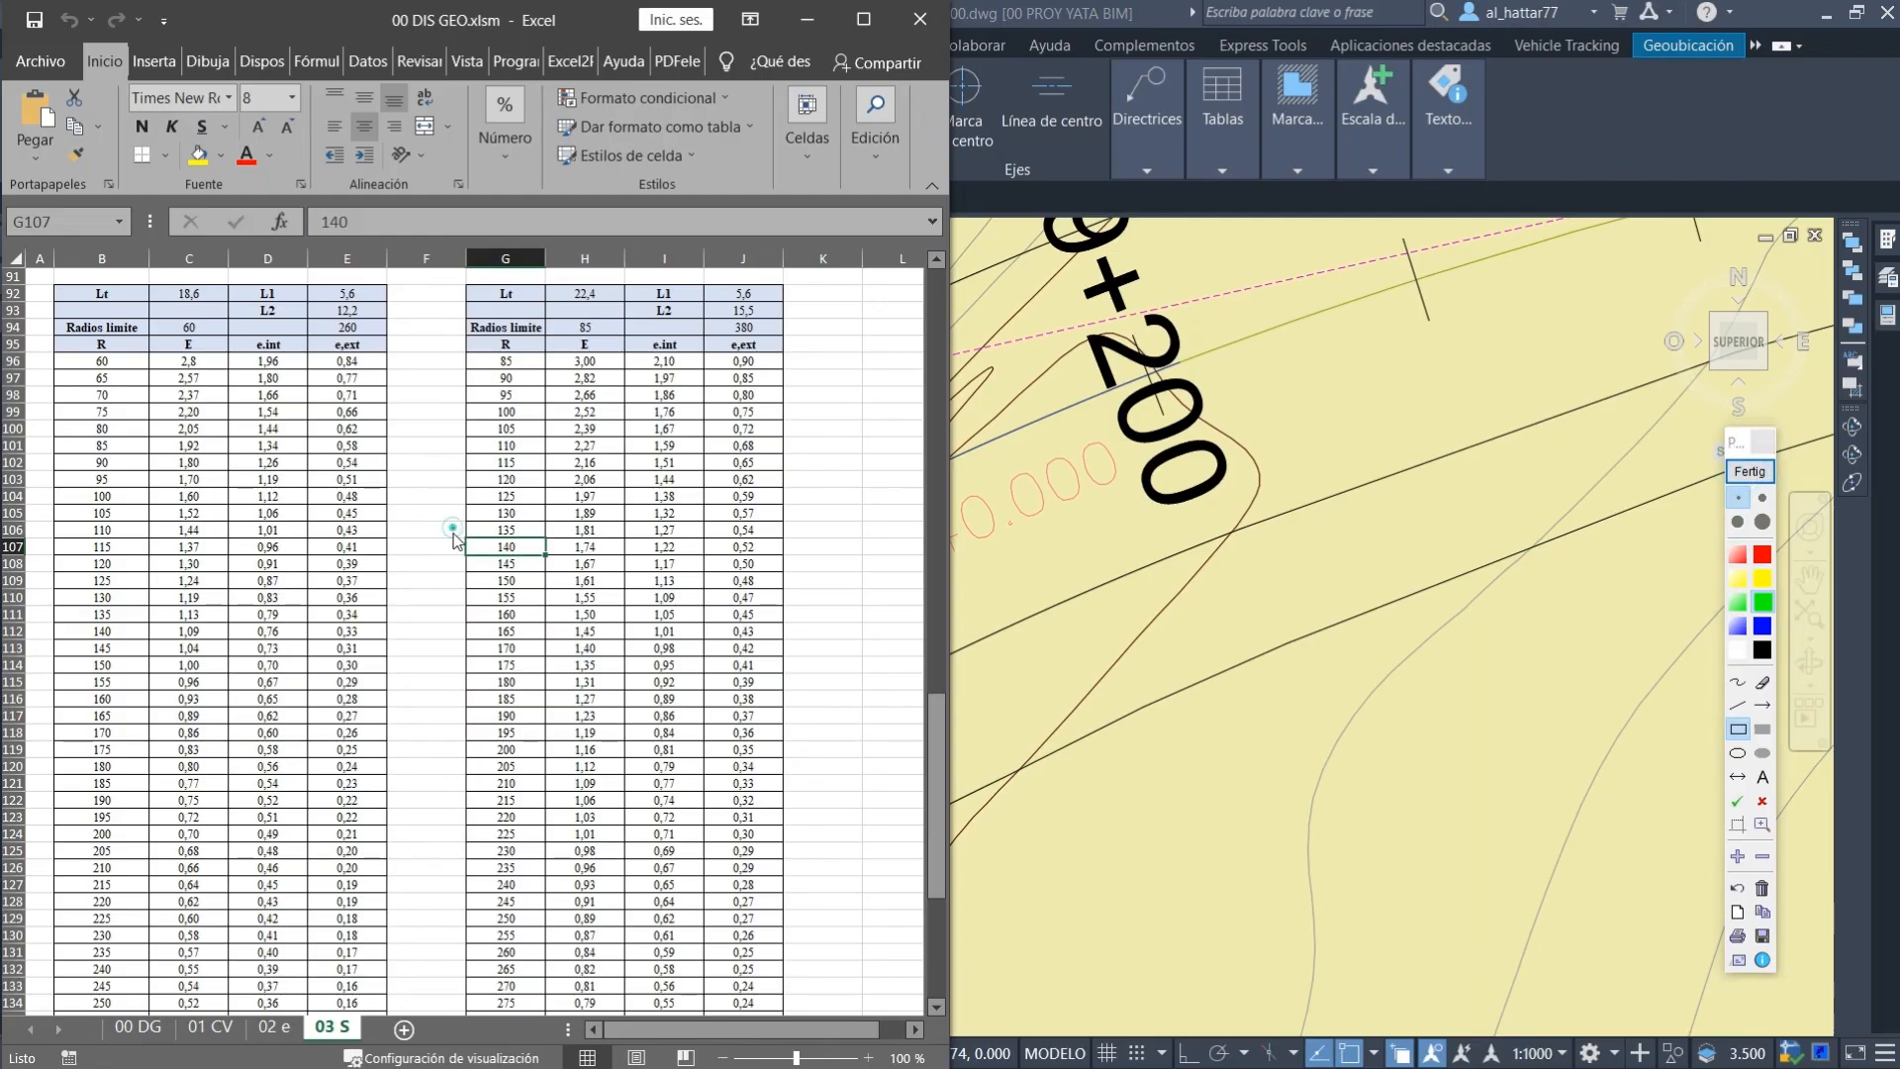
click(1748, 471)
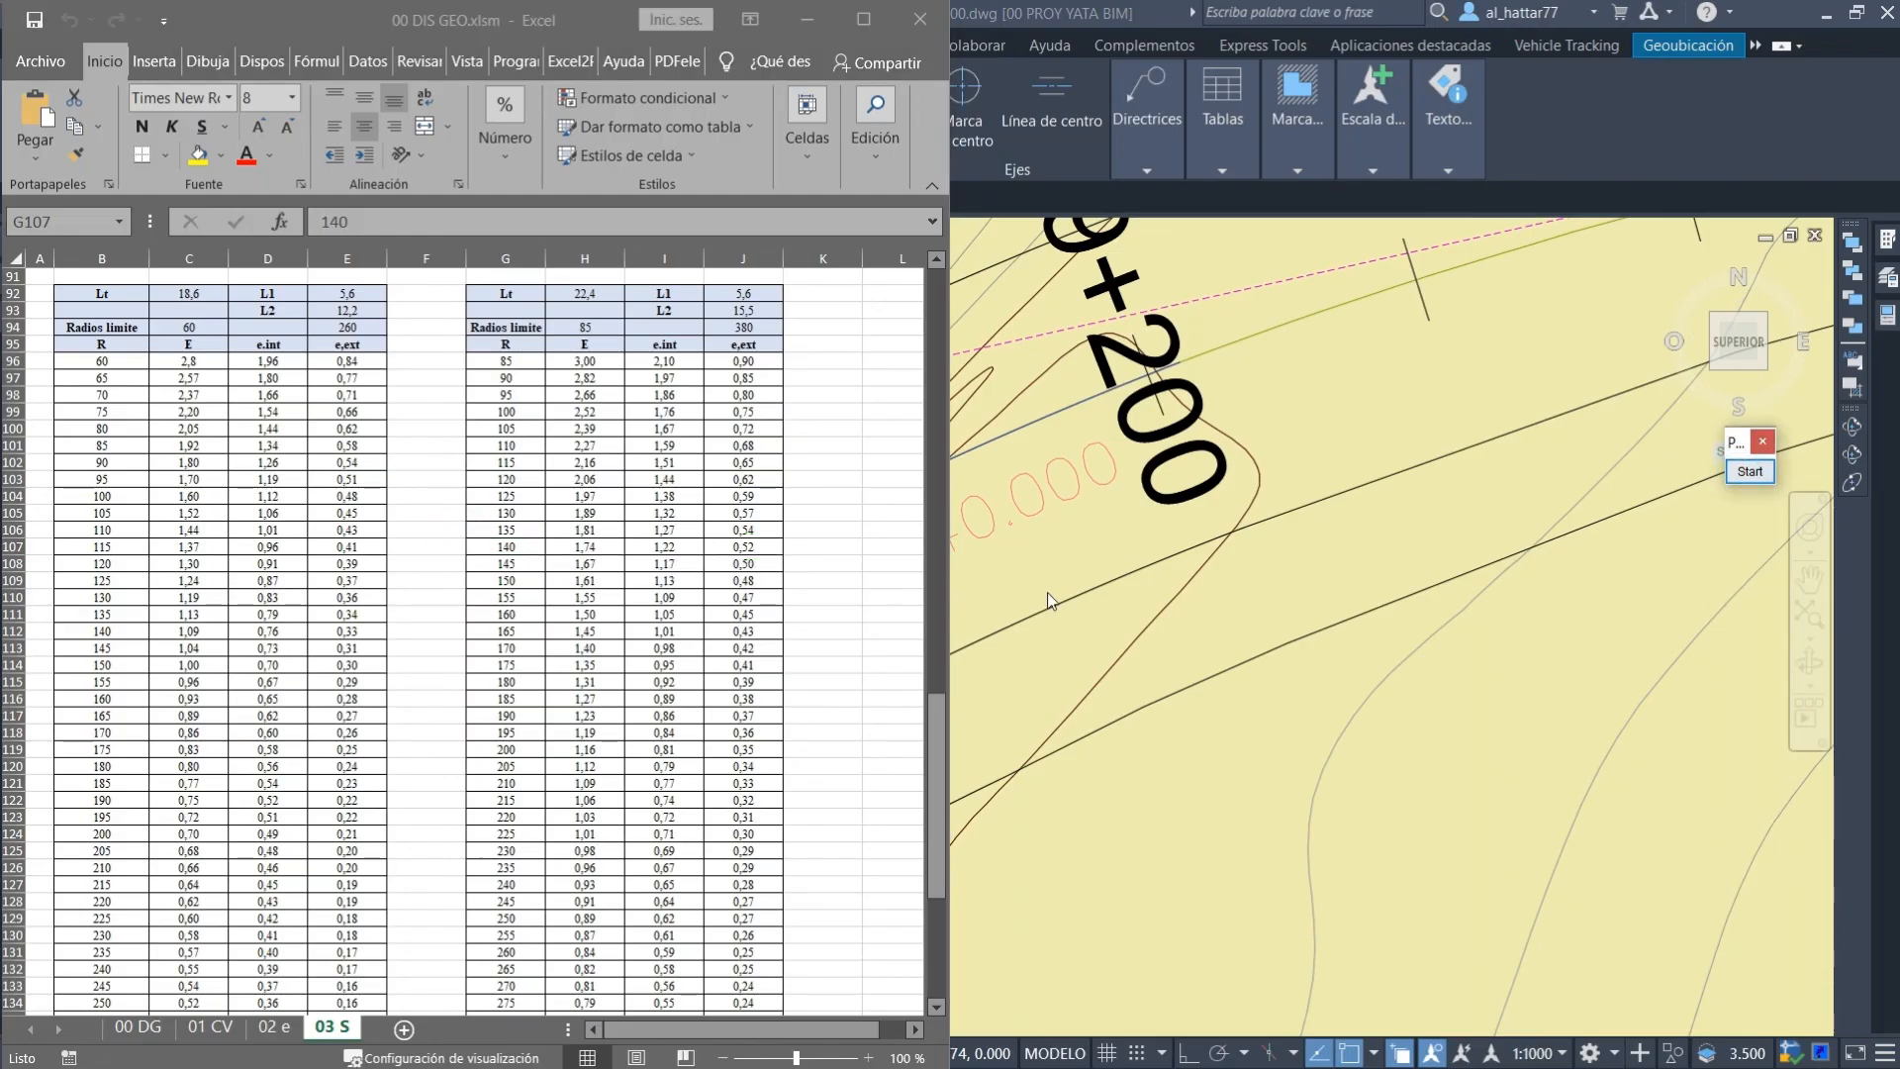
click(669, 549)
key(alt+Tab)
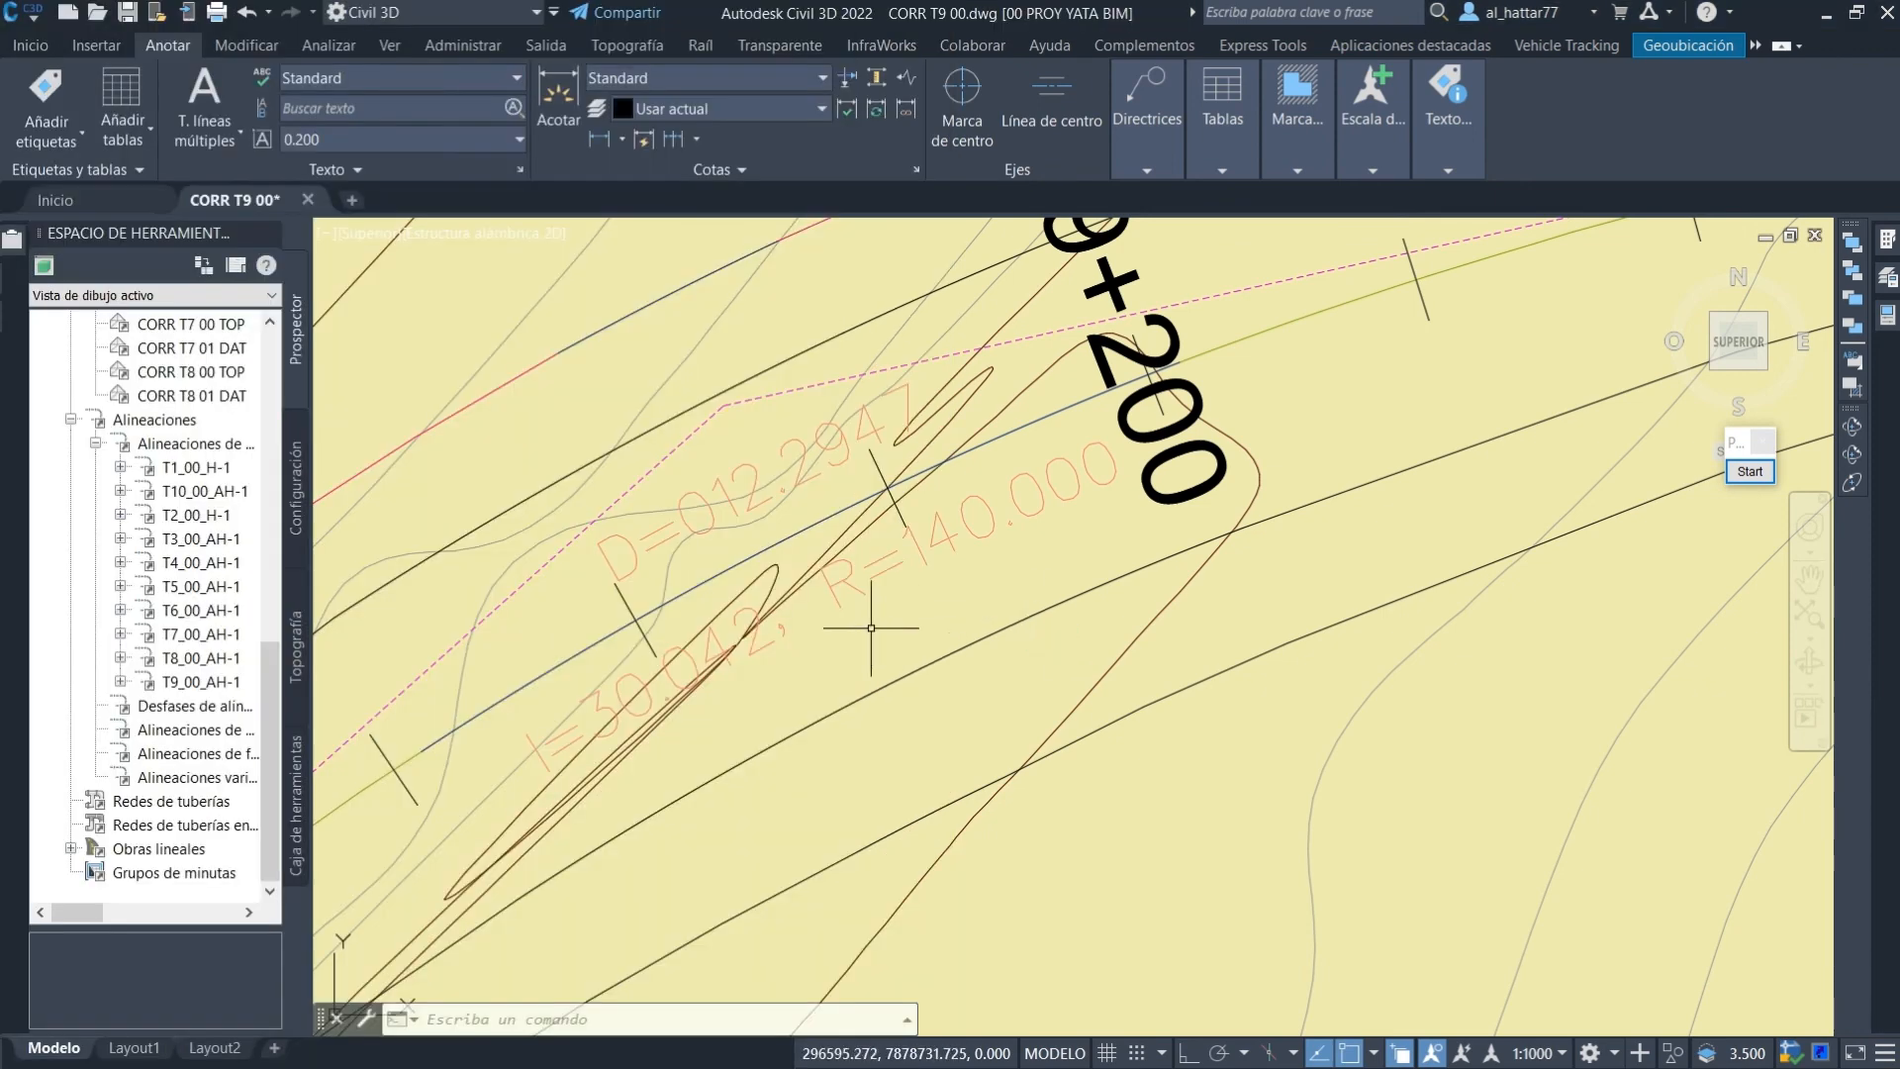
Add the inside widening of 1.22 to the nominal 5 m offset in ClassPad Manager.
key(super)
click(473, 1051)
text(5+1)
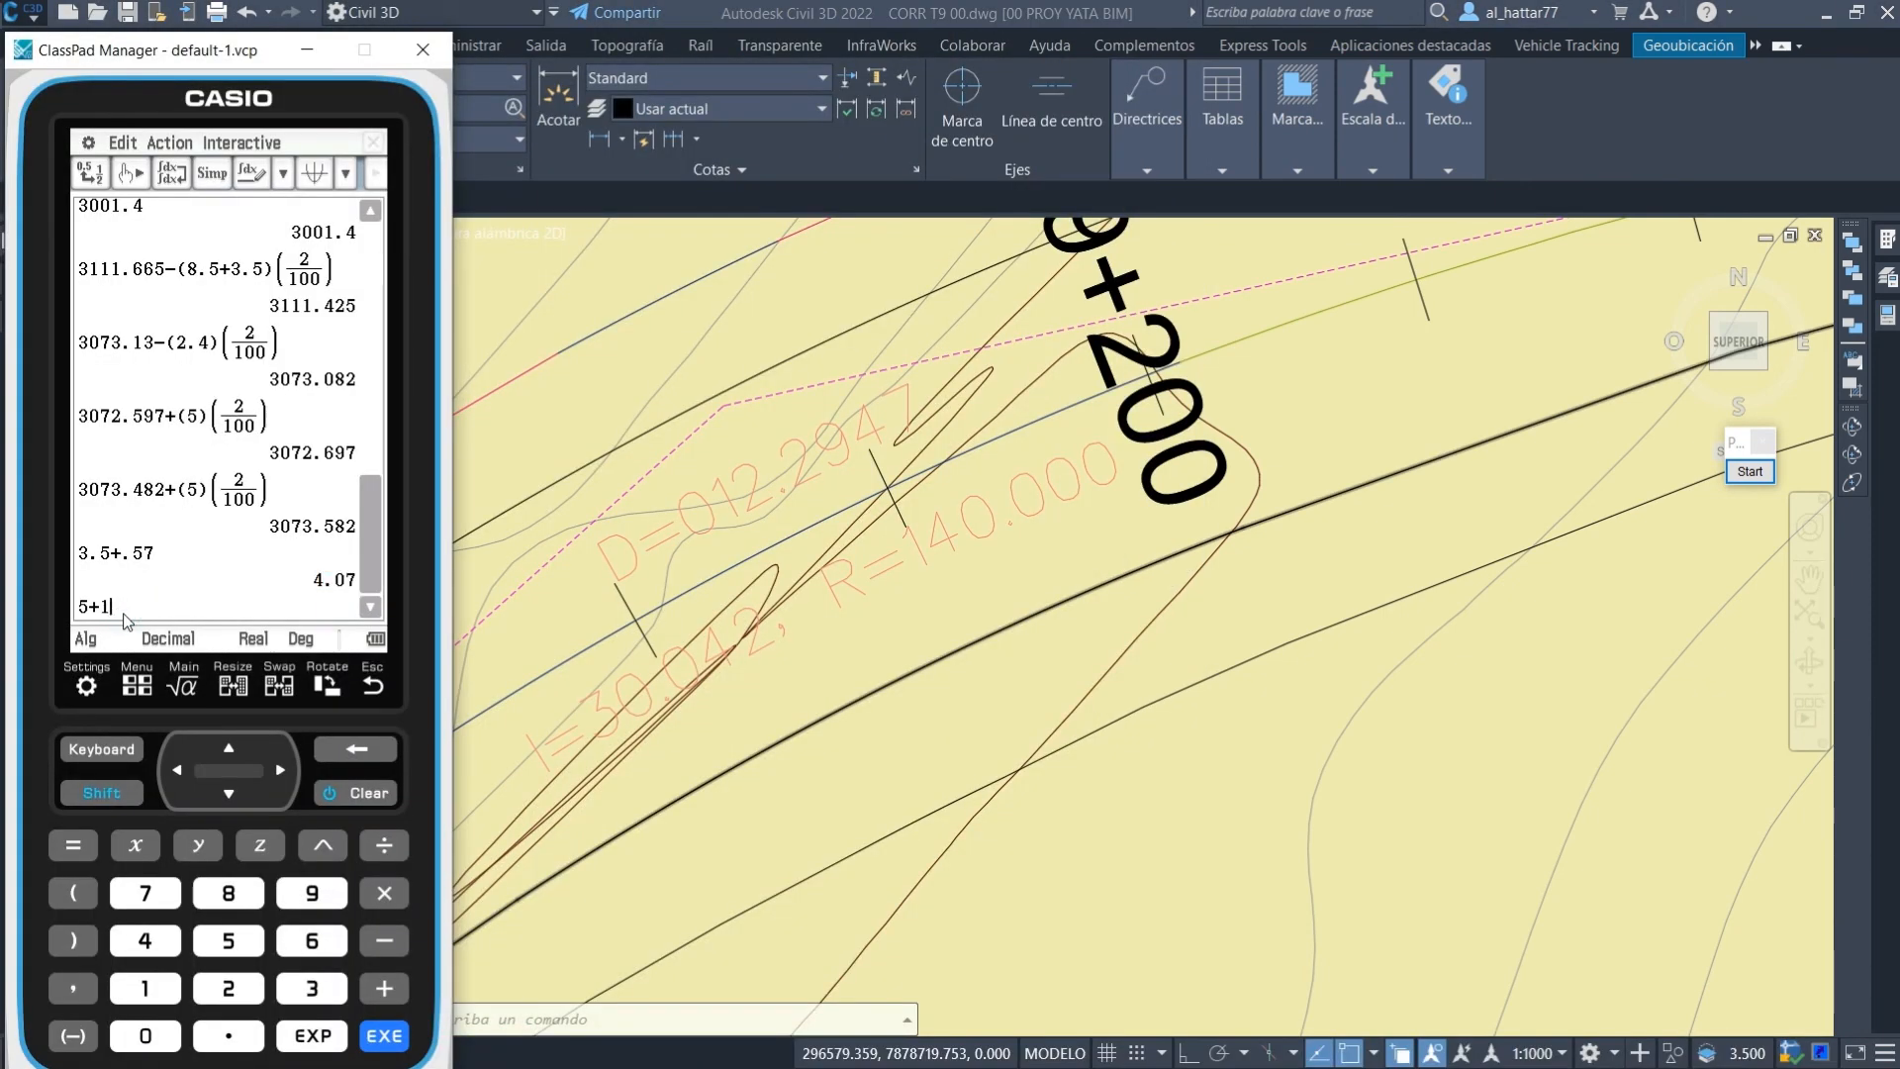
text(.22)
key(Return)
Measure with DIST from the central alignment to the inner right offset on the radius 140 curve near station 29+200.
right_click(920, 614)
click(983, 626)
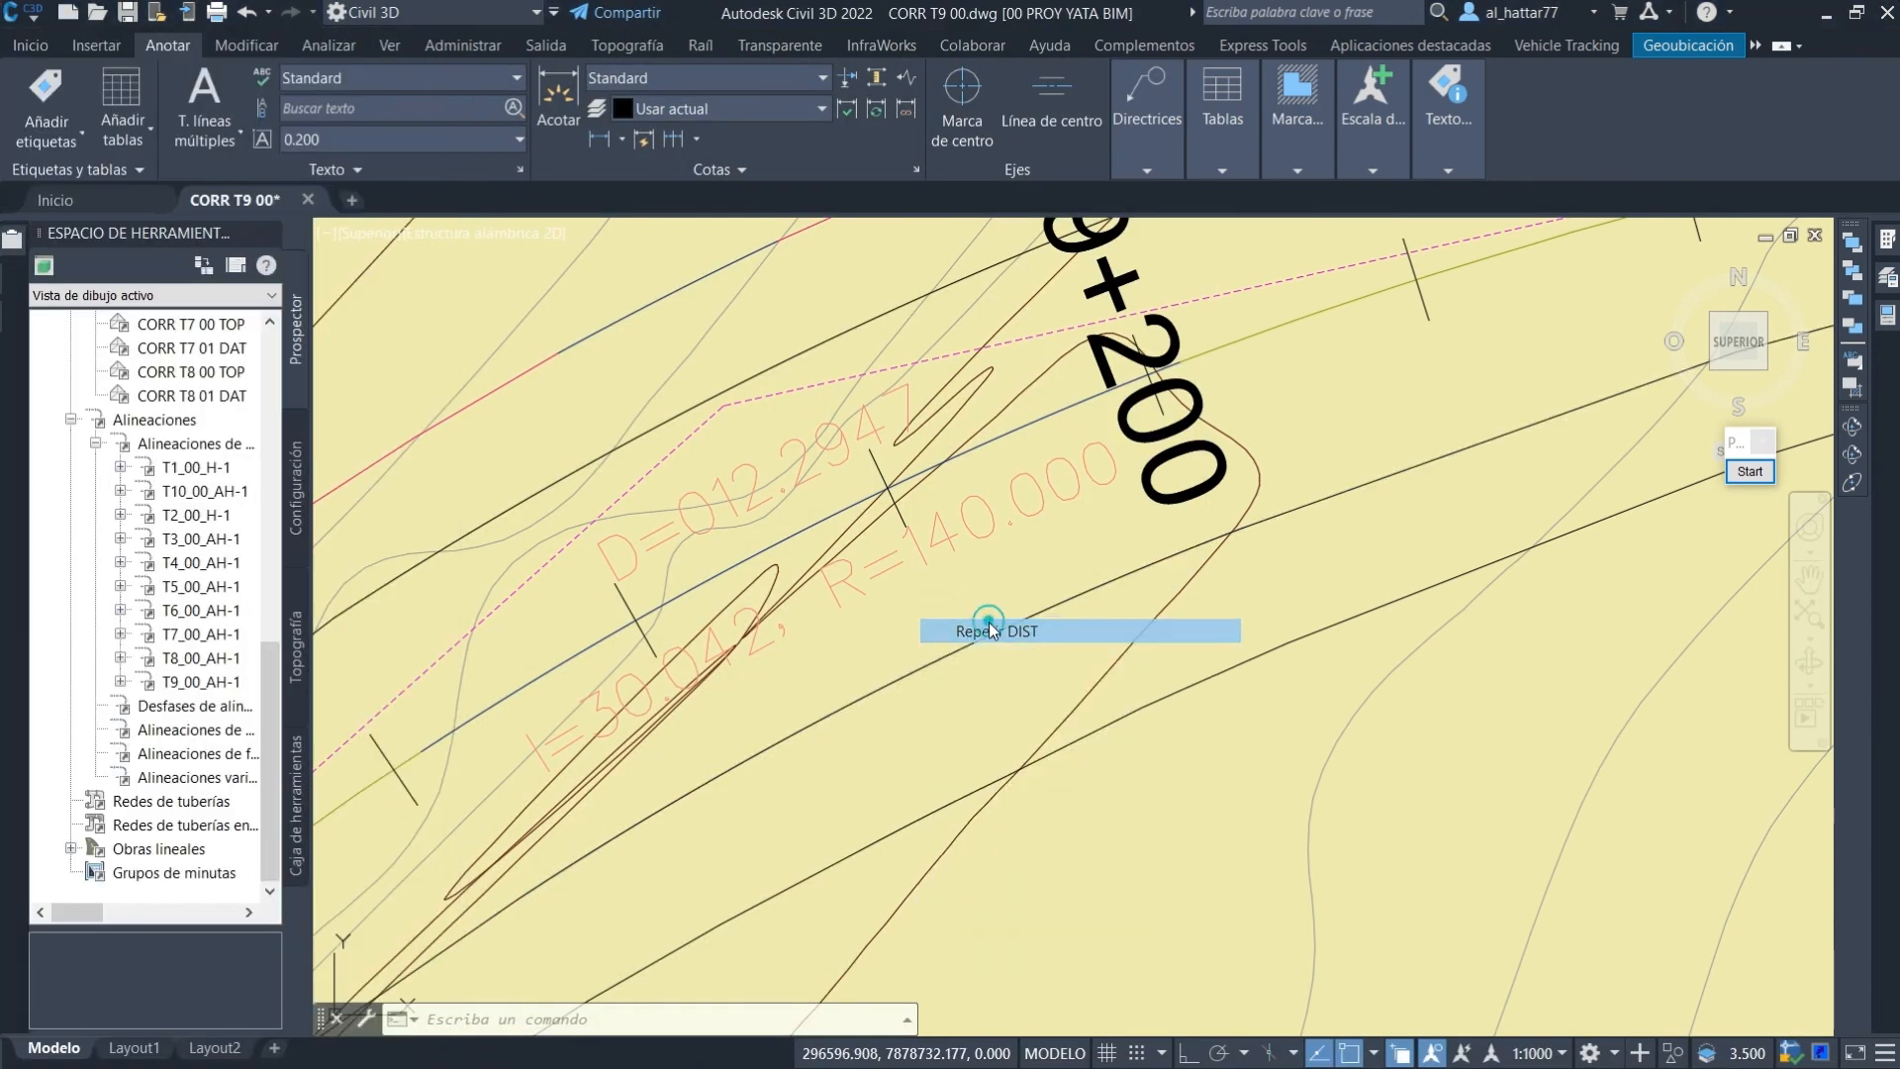
click(790, 536)
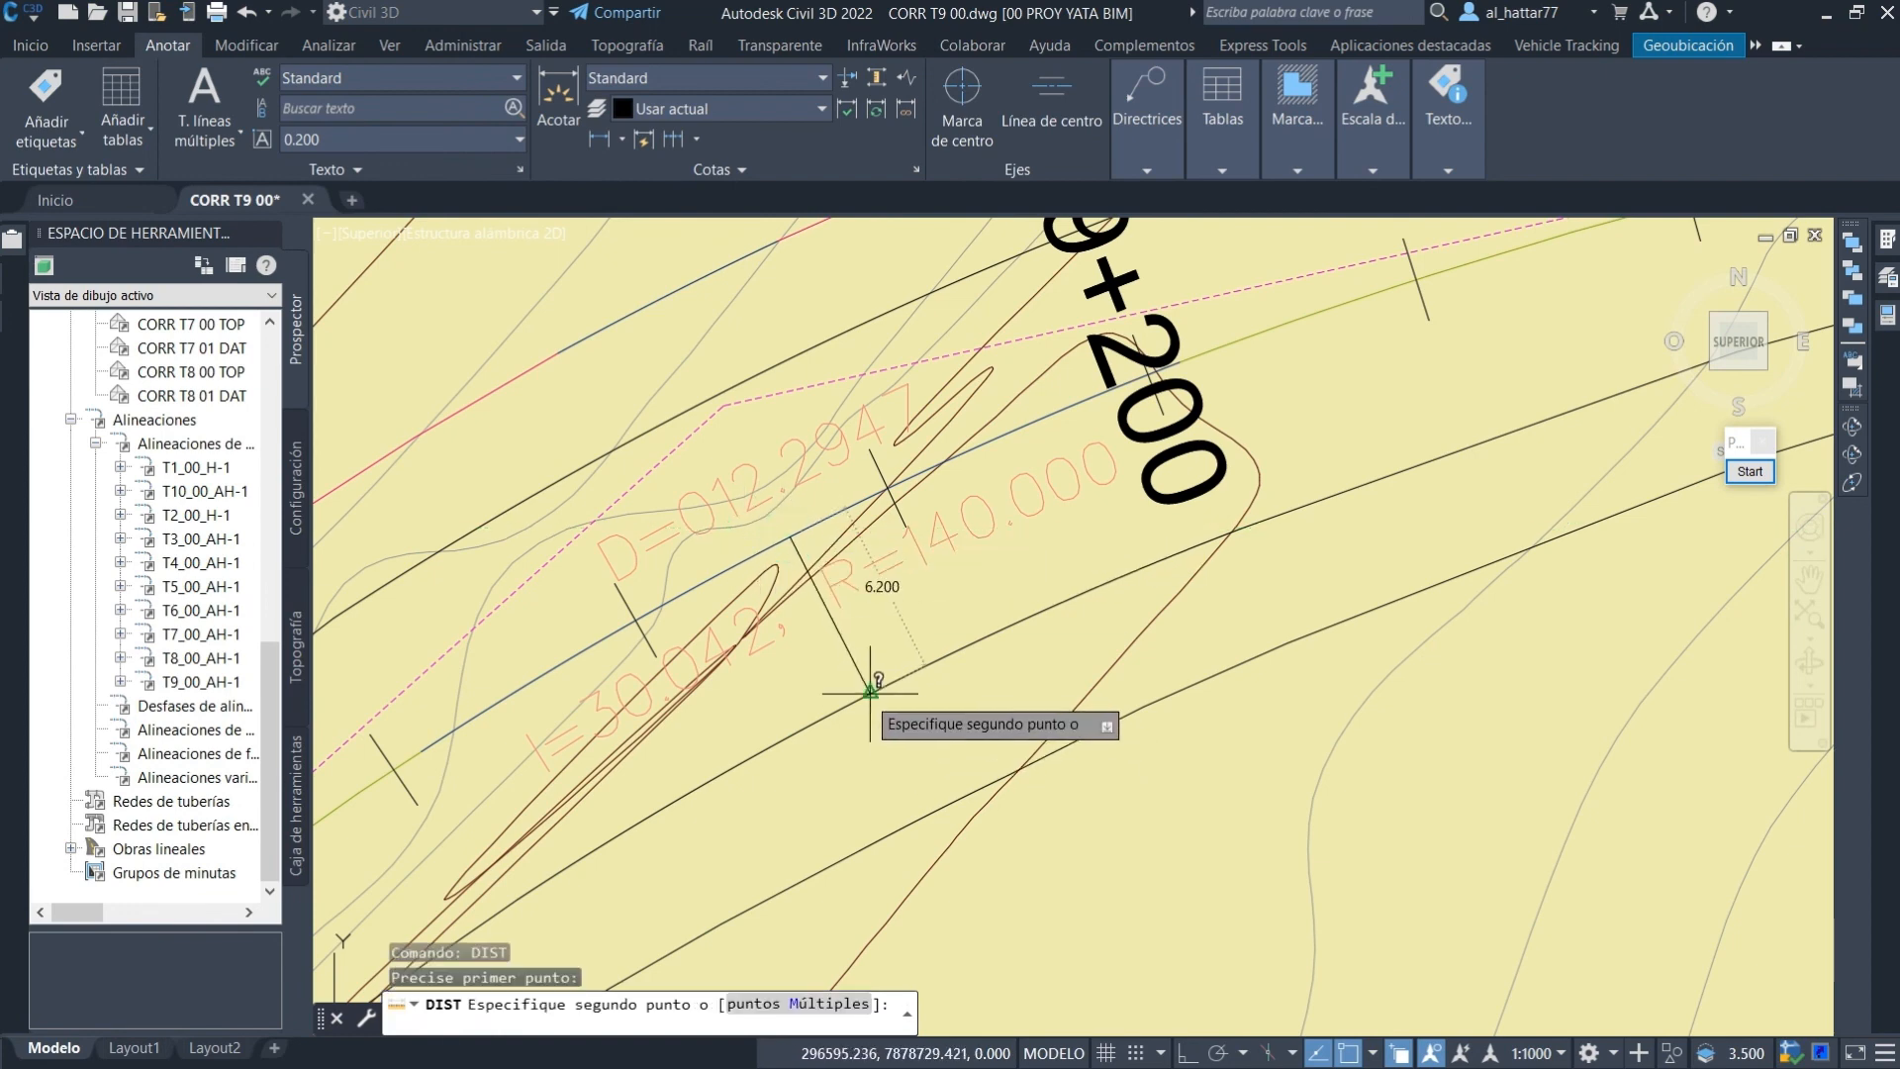
click(870, 694)
Compute 3.5+1.22 in ClassPad Manager by replacing the 5 in the previous expression.
key(super)
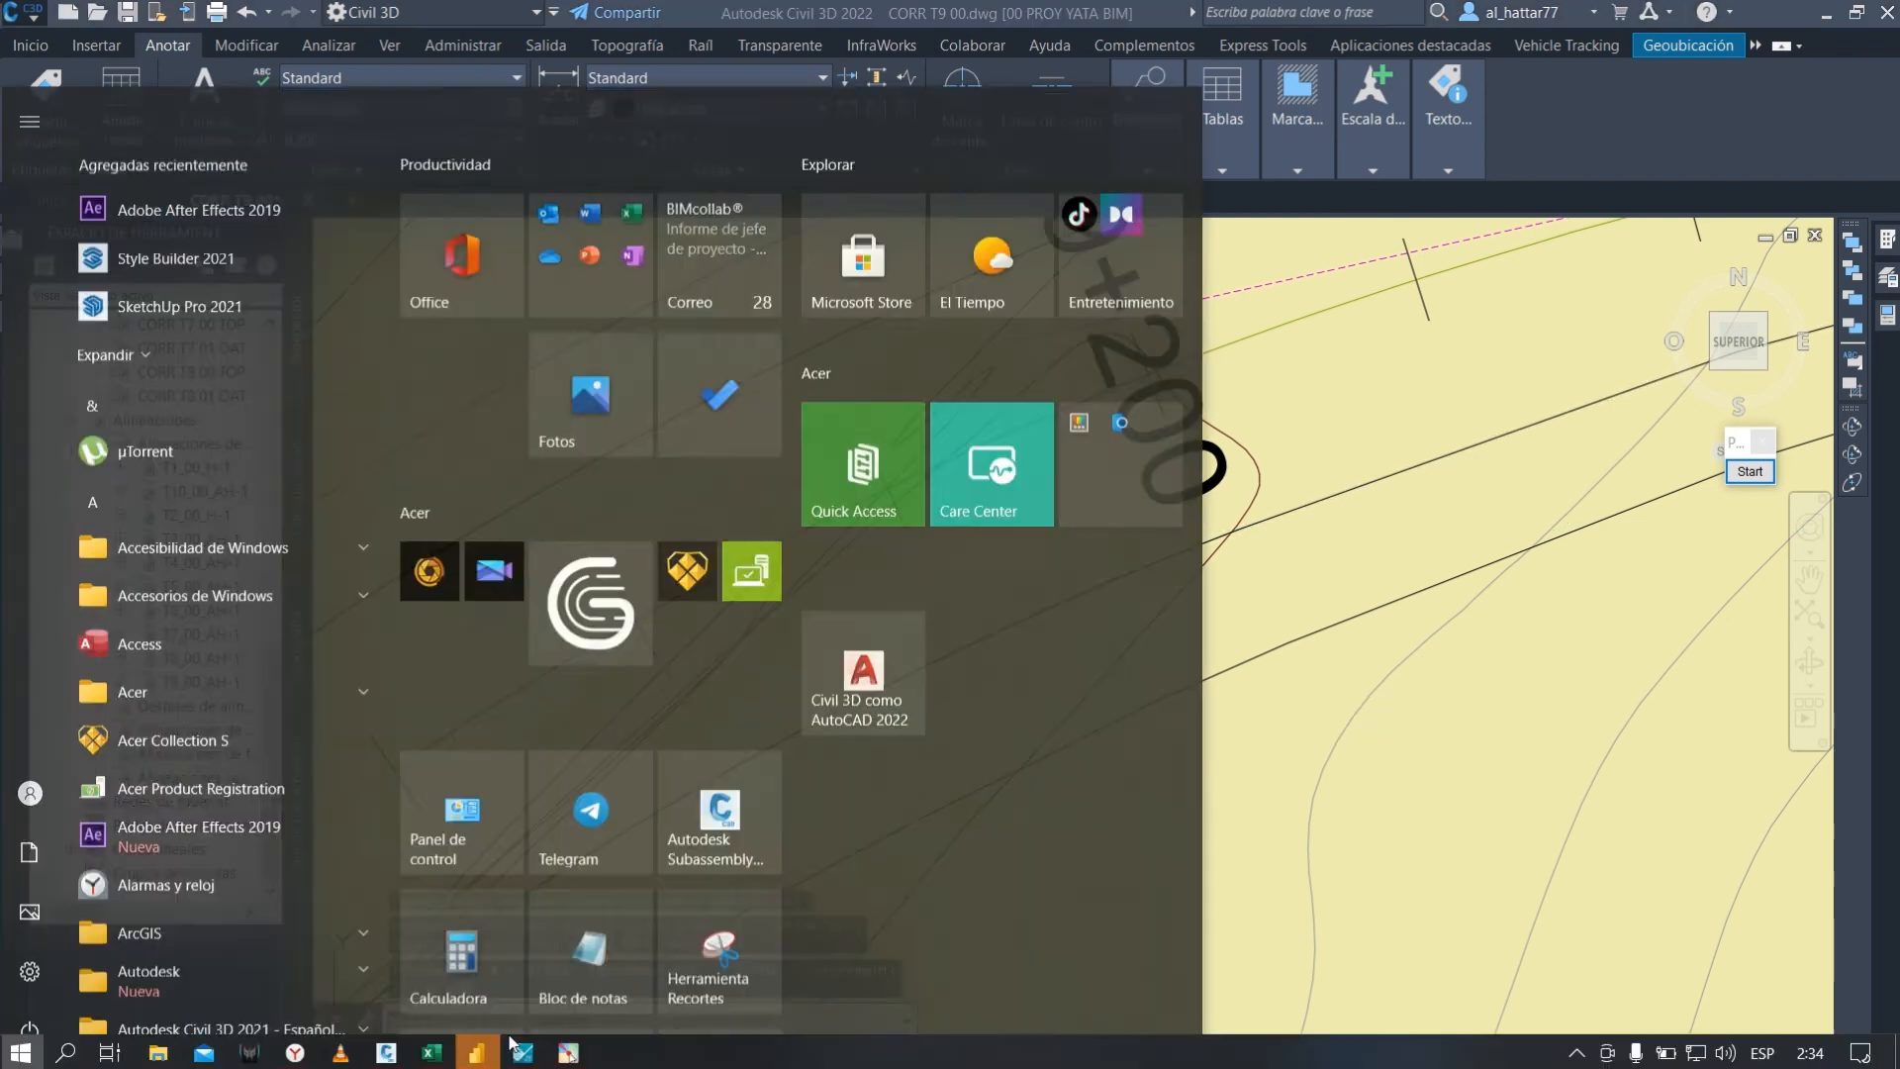
click(592, 1051)
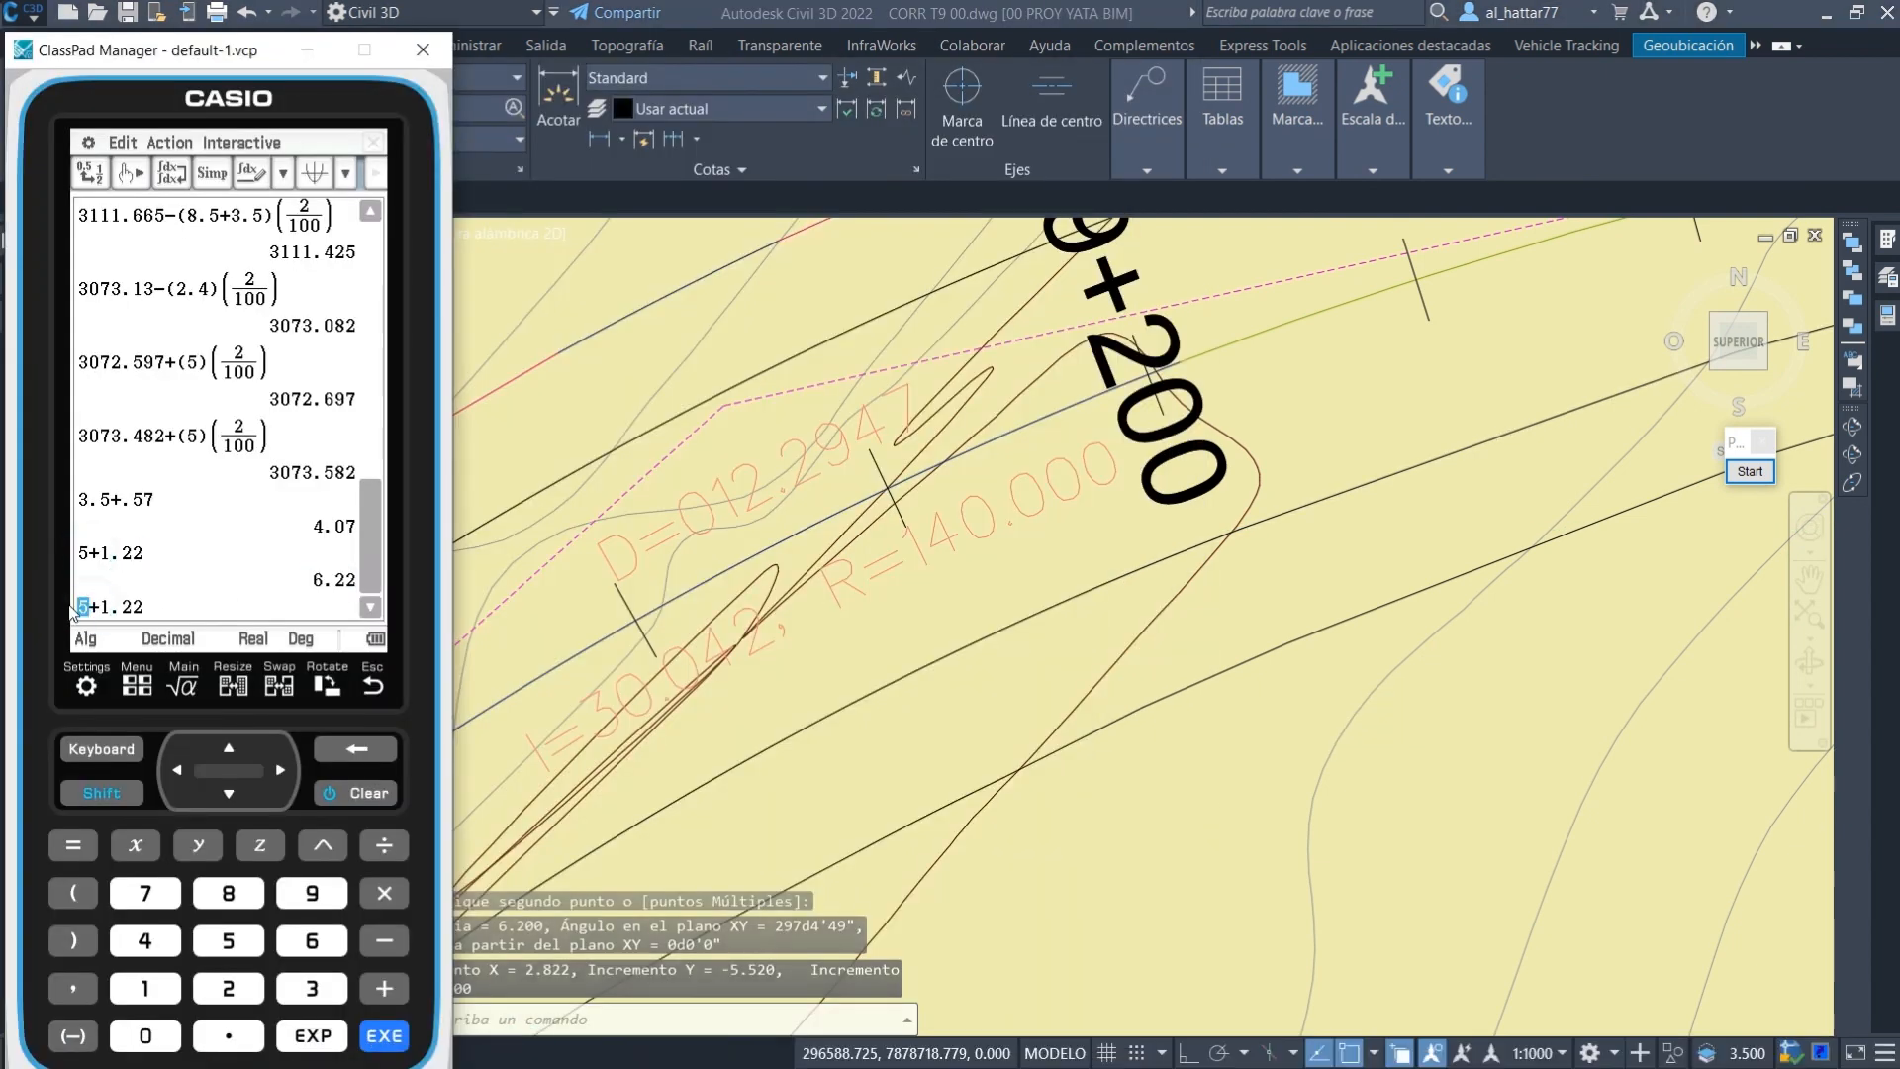
text(3.5)
key(Return)
Measure with DIST between the inner and outer right offsets on the radius 140 curve.
right_click(899, 761)
click(998, 404)
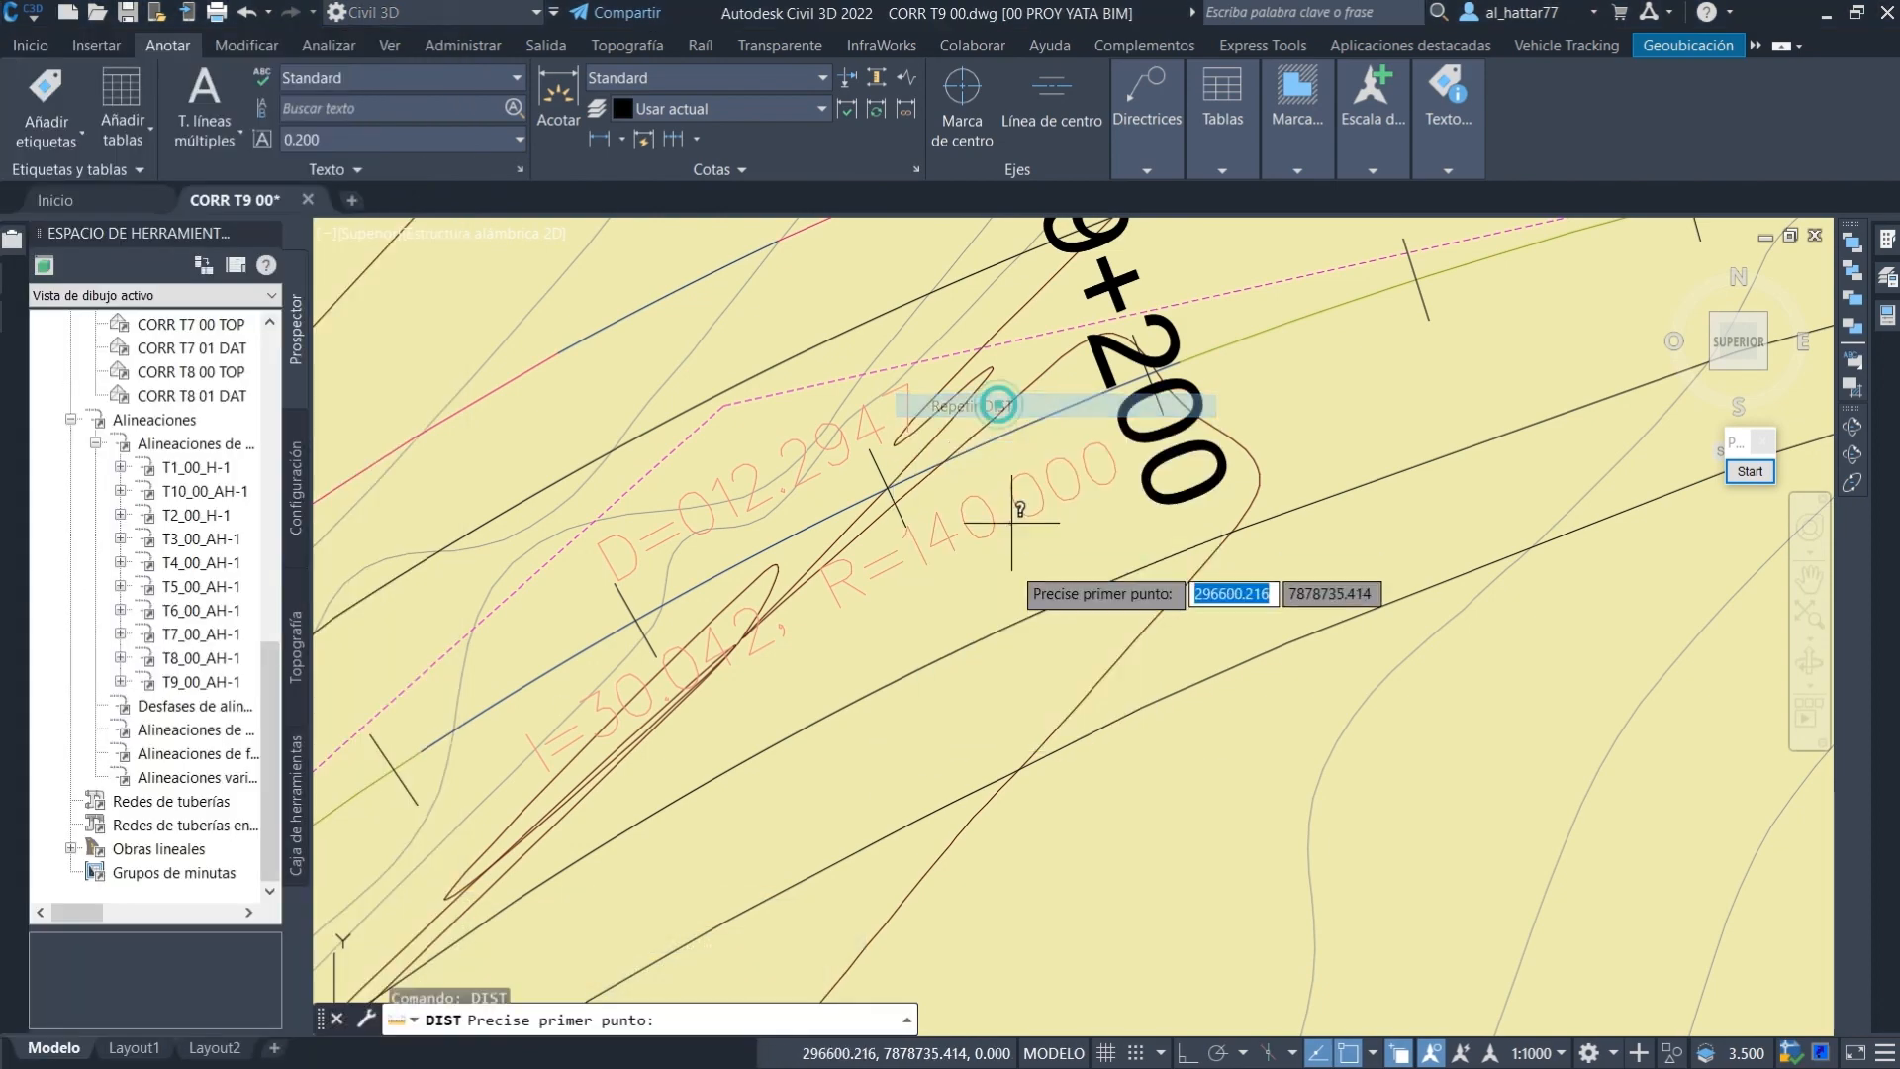
click(870, 681)
click(926, 790)
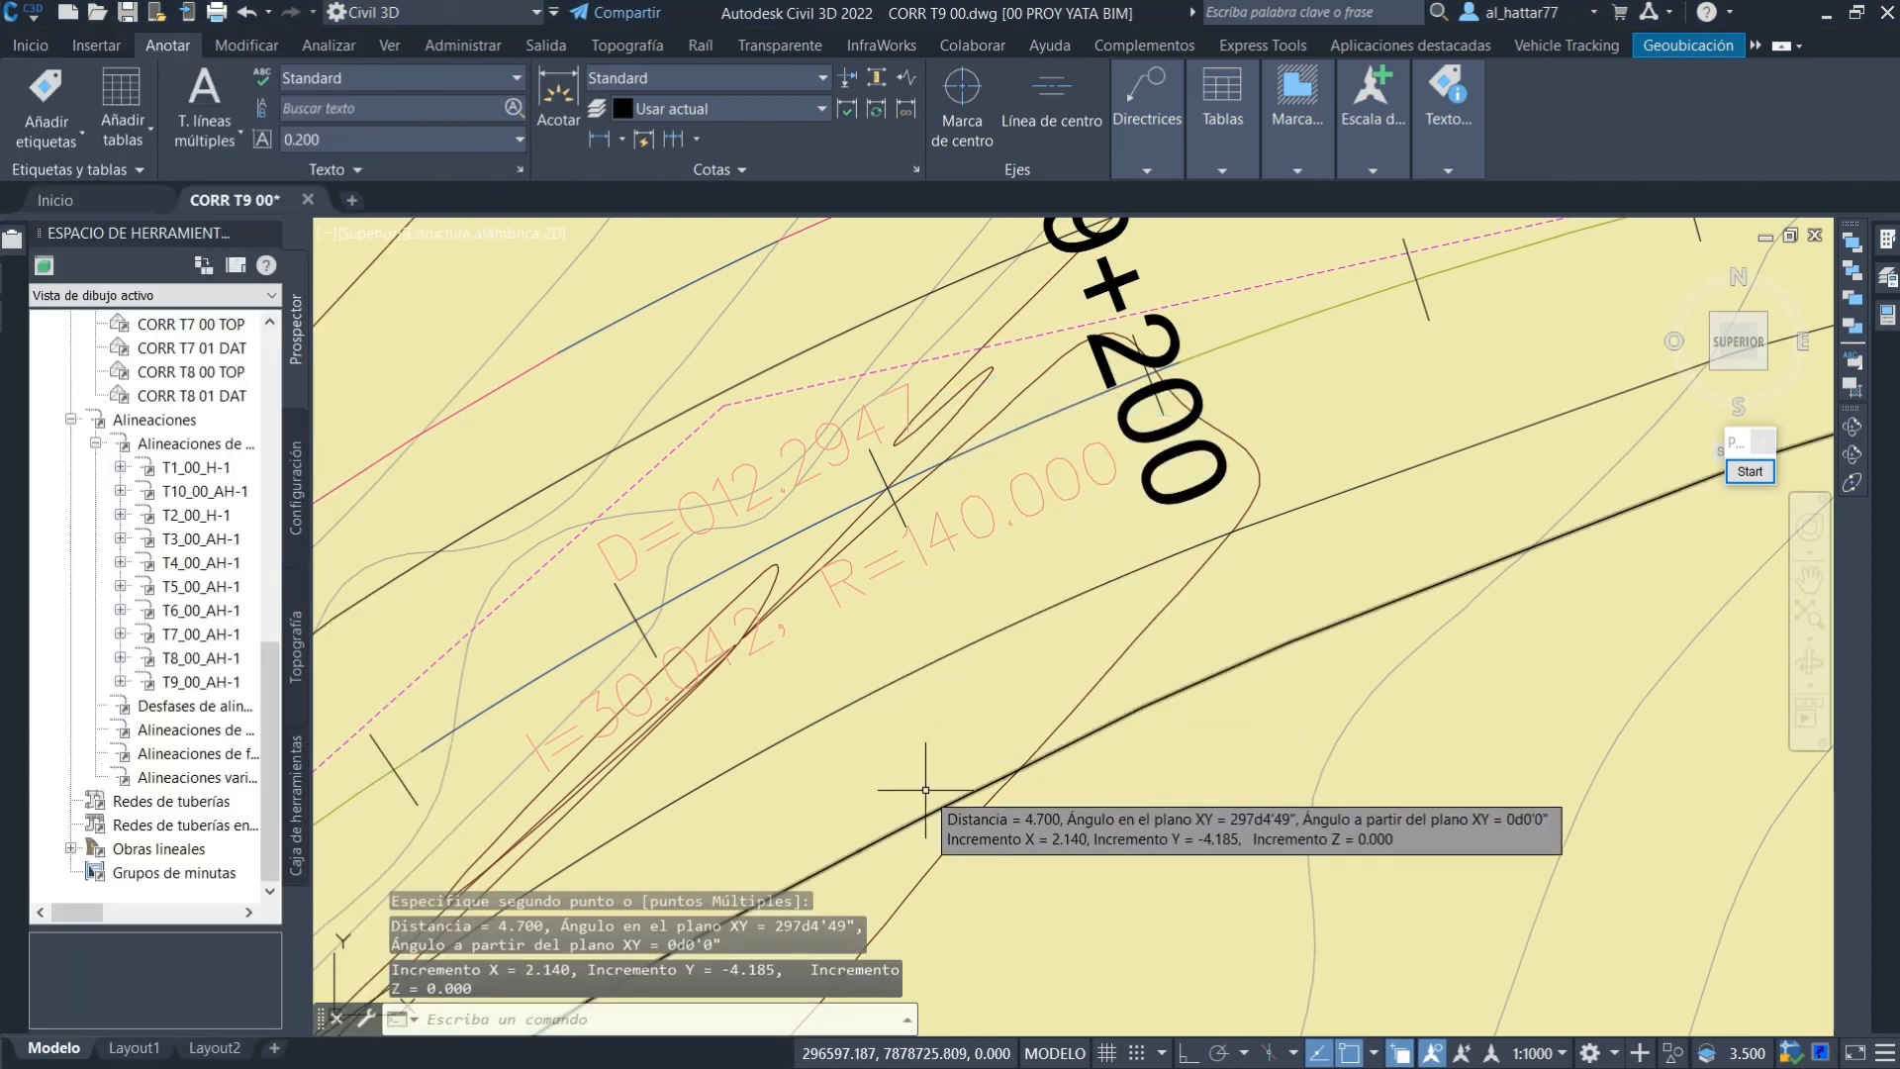
Look up the e.ext widening for radius 140 in Excel and compute 5+.52 in ClassPad Manager.
key(super)
click(527, 1051)
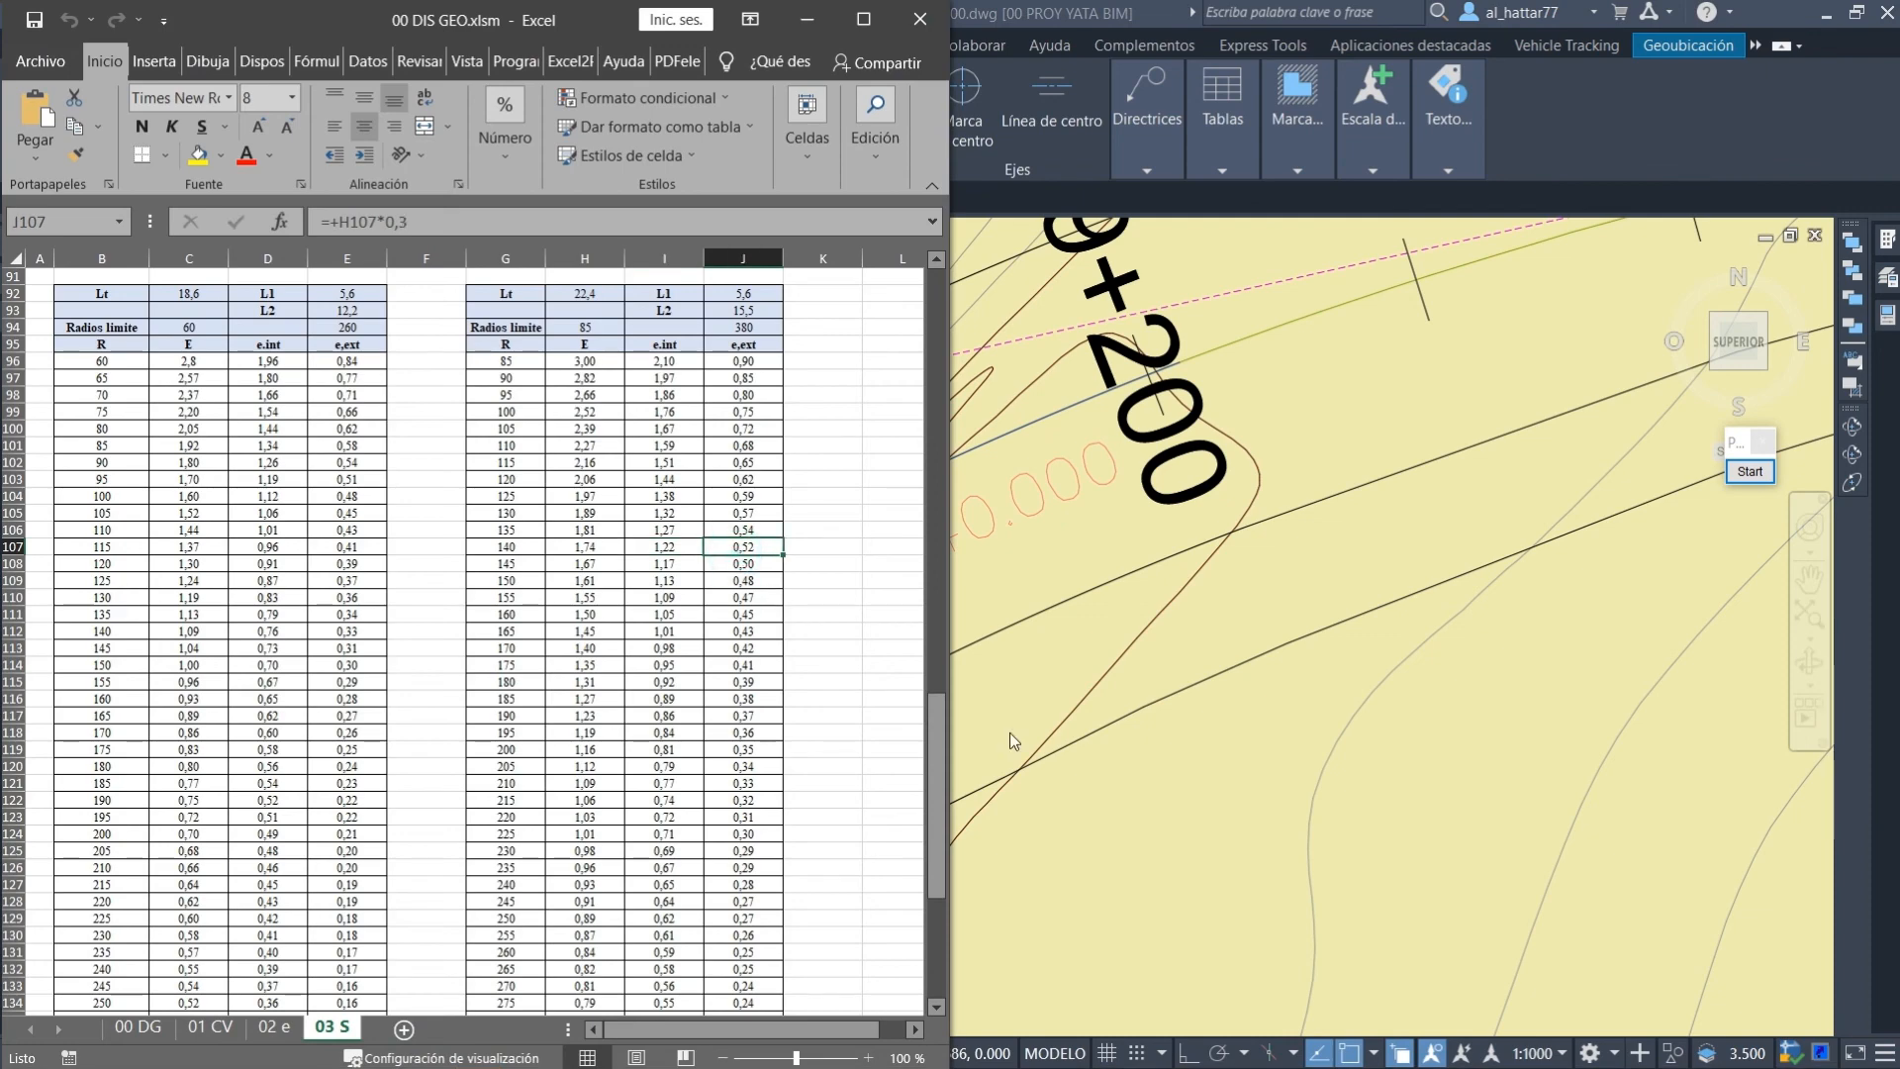
key(super)
click(528, 1051)
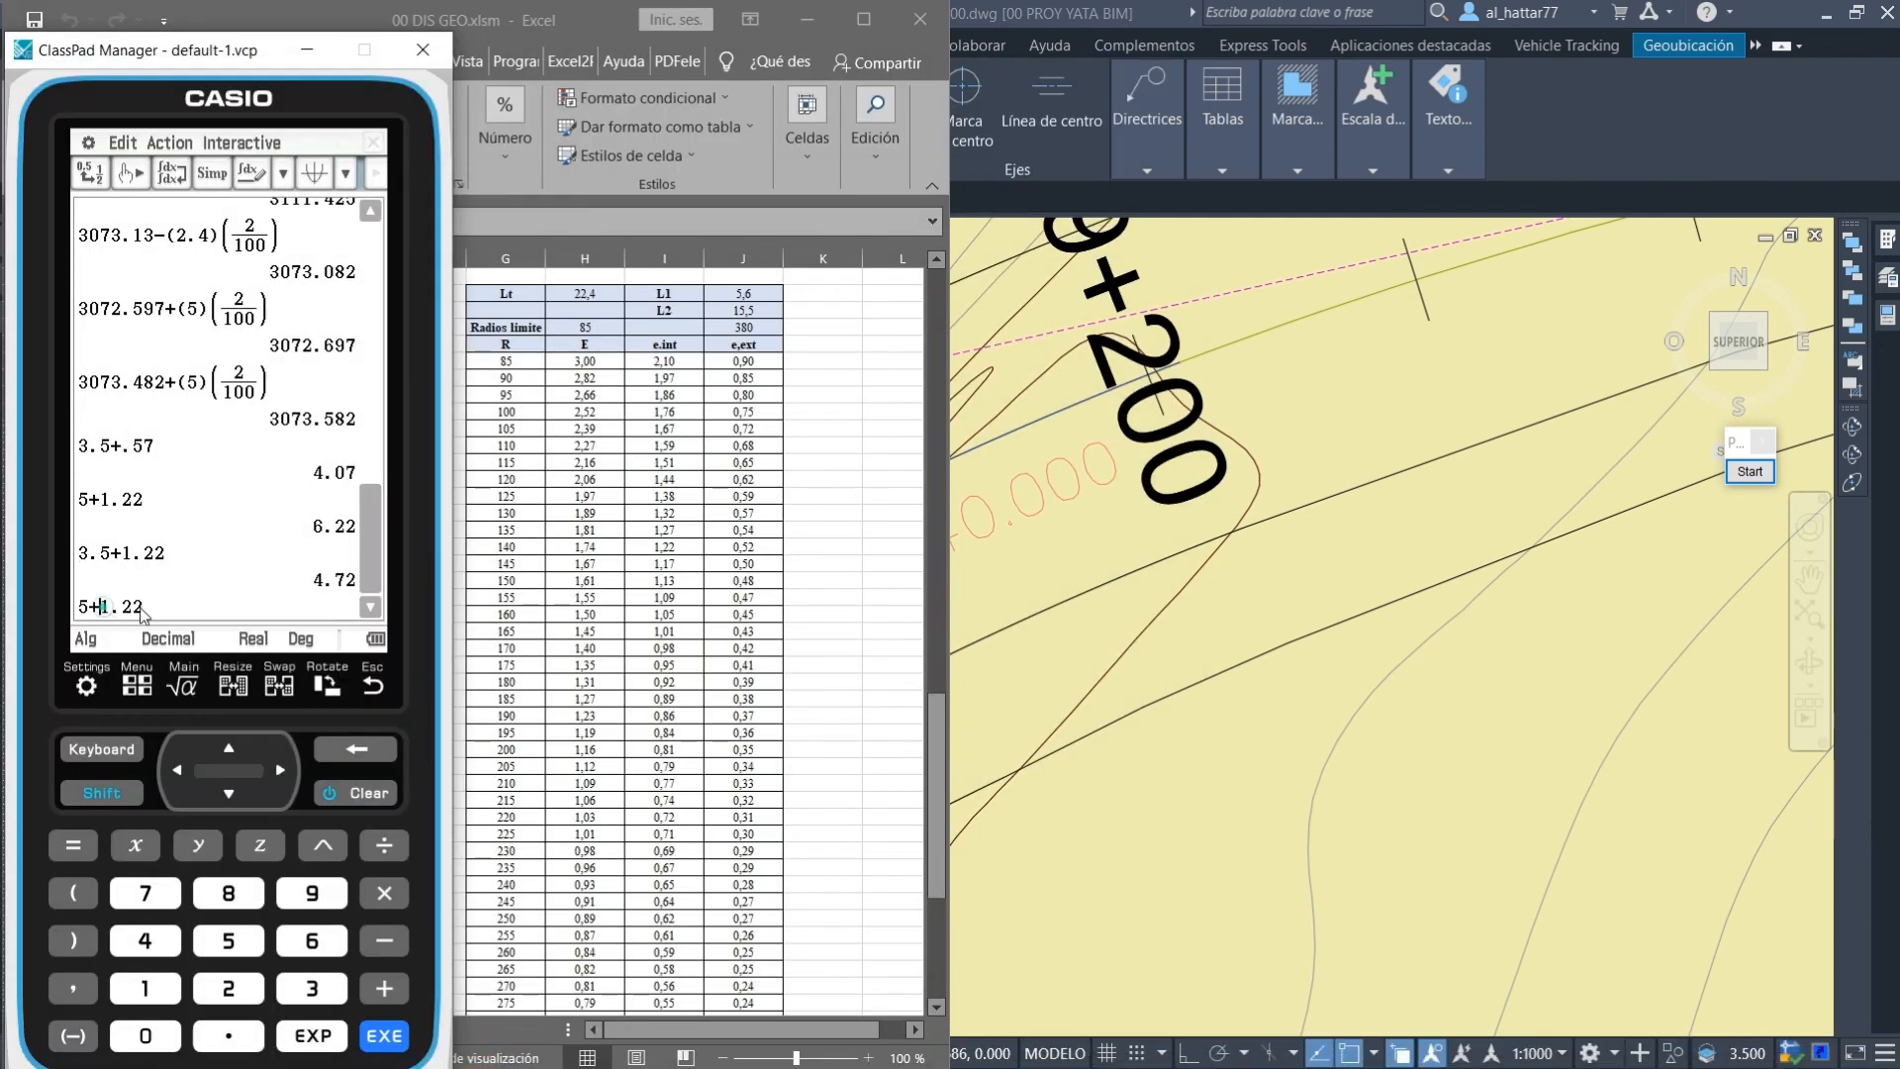
click(382, 1045)
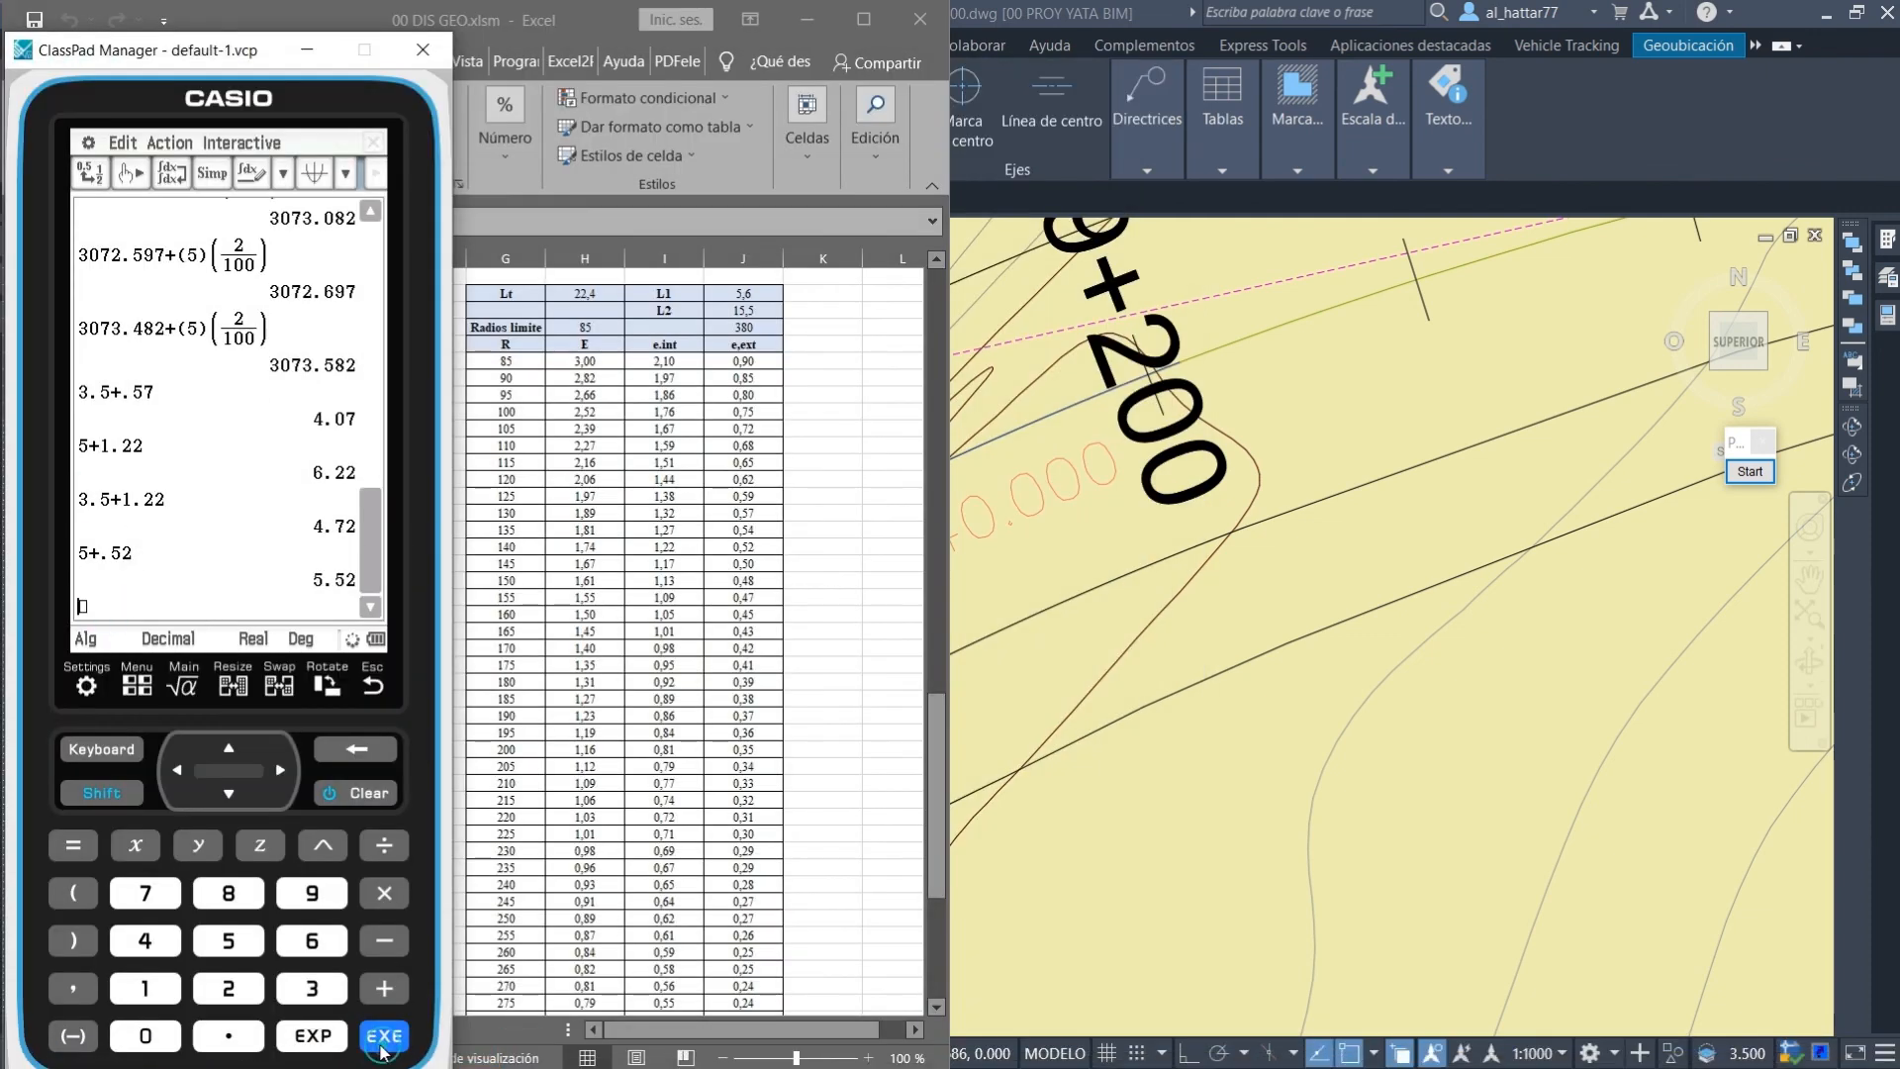
Start a DIST measurement from the central alignment on the radius 140 curve to check the outside offset.
right_click(954, 570)
click(1022, 582)
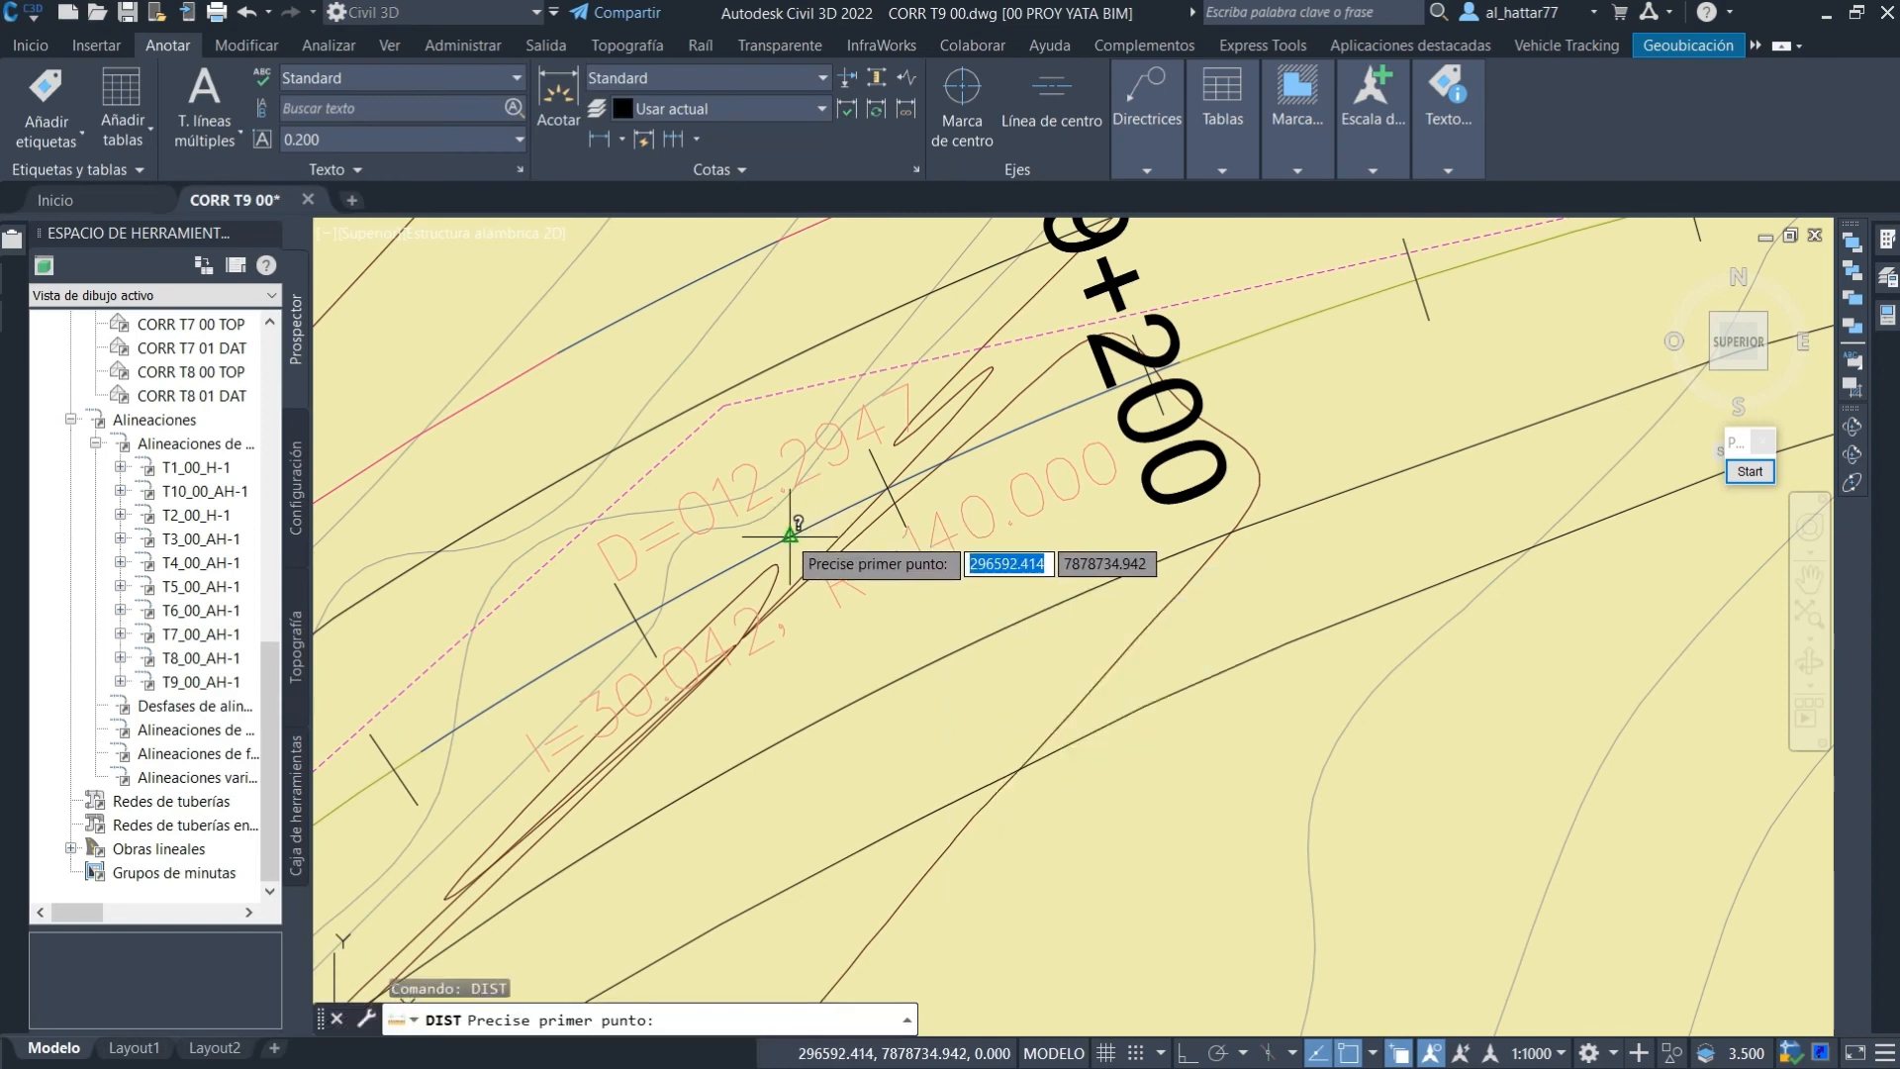